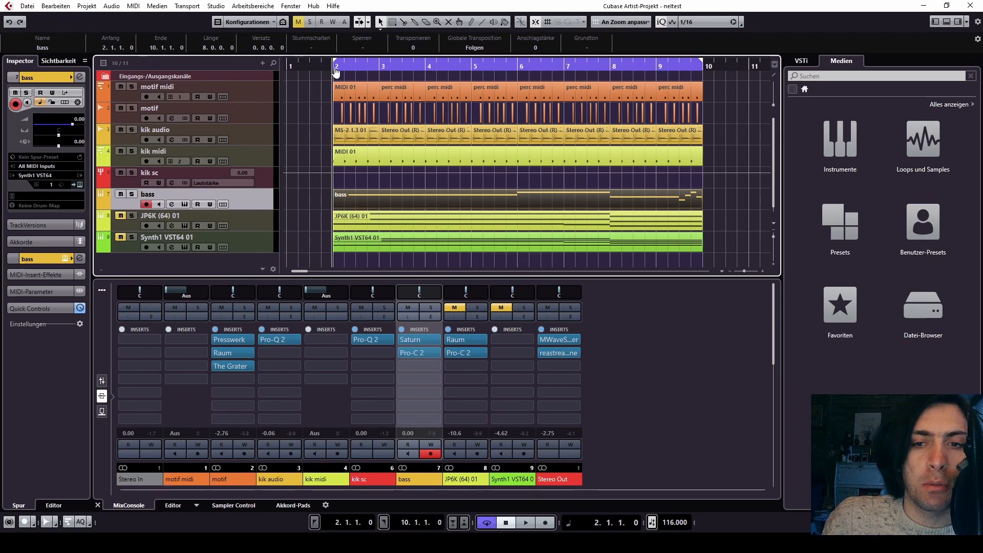
Unmute the JP6K (64) 01 track during playback and lower its level to -11.3 dB.
left_click_drag(589, 276, 588, 336)
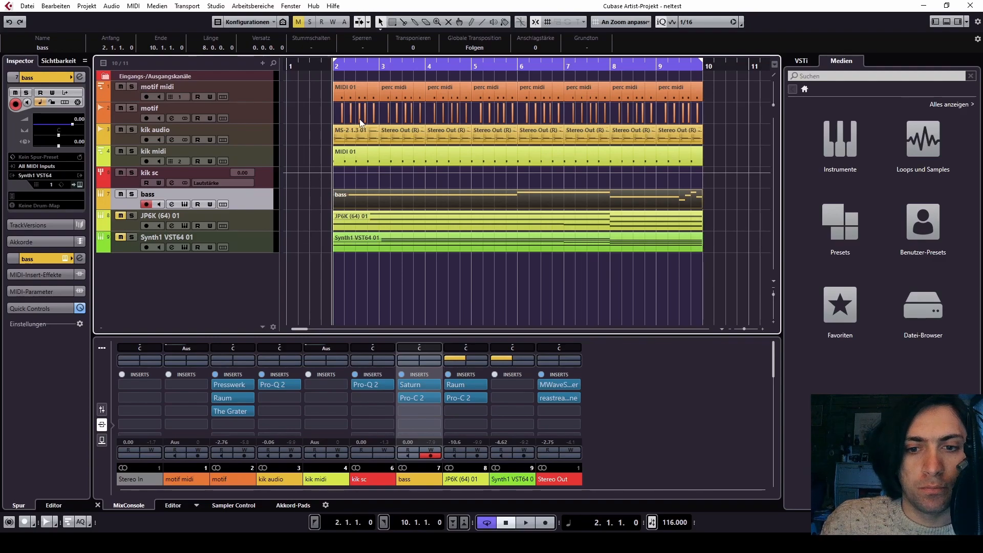
key("space")
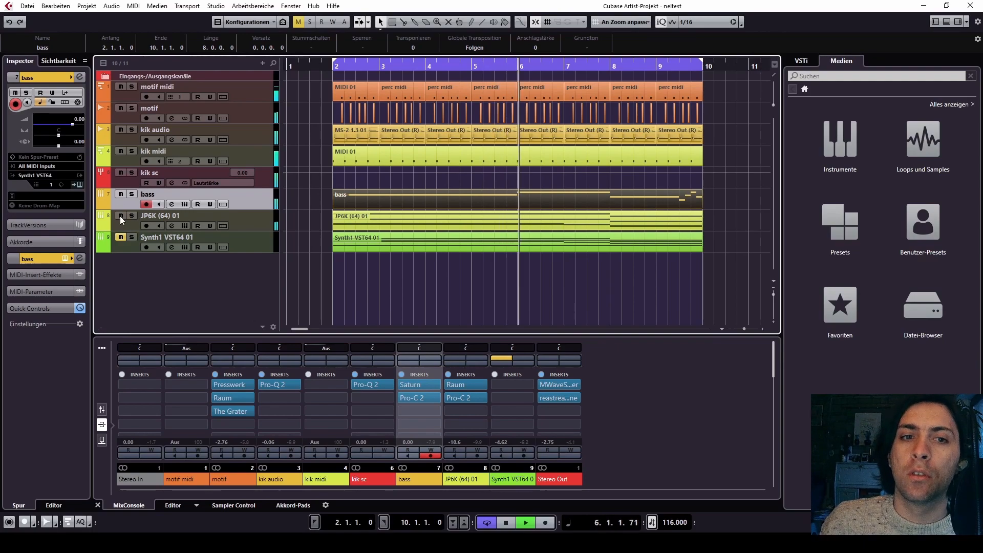
left_click(161, 219)
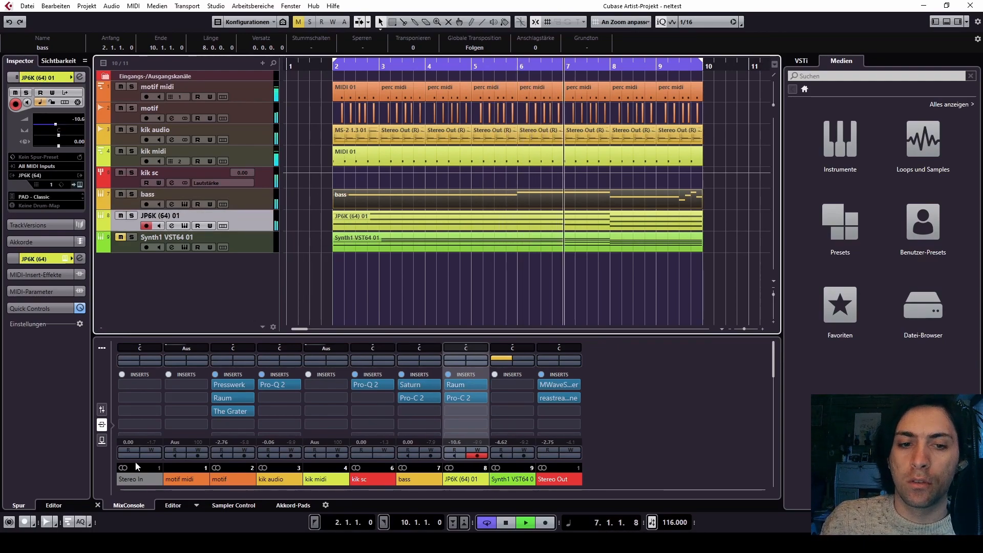
left_click(102, 409)
left_click_drag(451, 412, 443, 414)
Rename the JP6K (64) 01 track to pad, and unmute the Synth1 VST64 01 track and rename it arp.
double_click(160, 216)
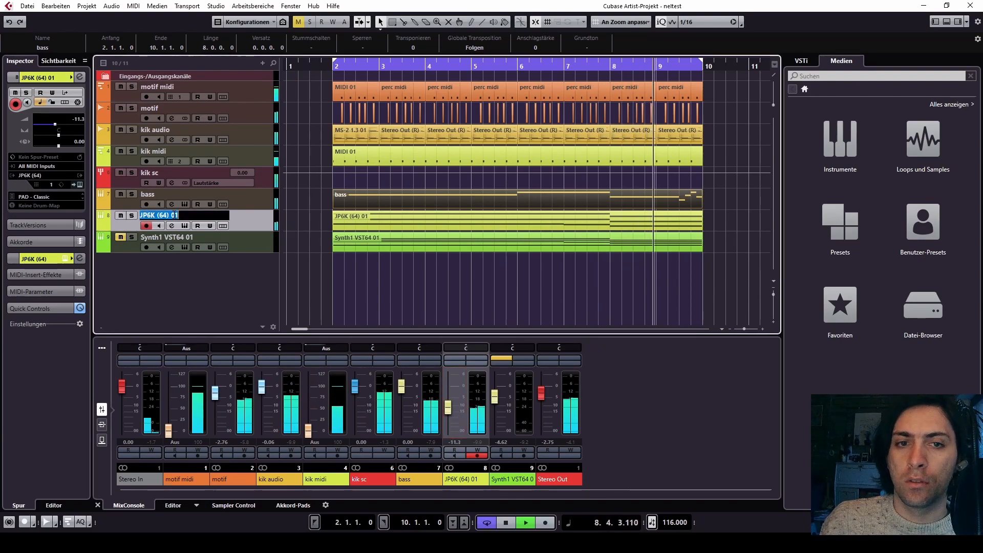
type("pad")
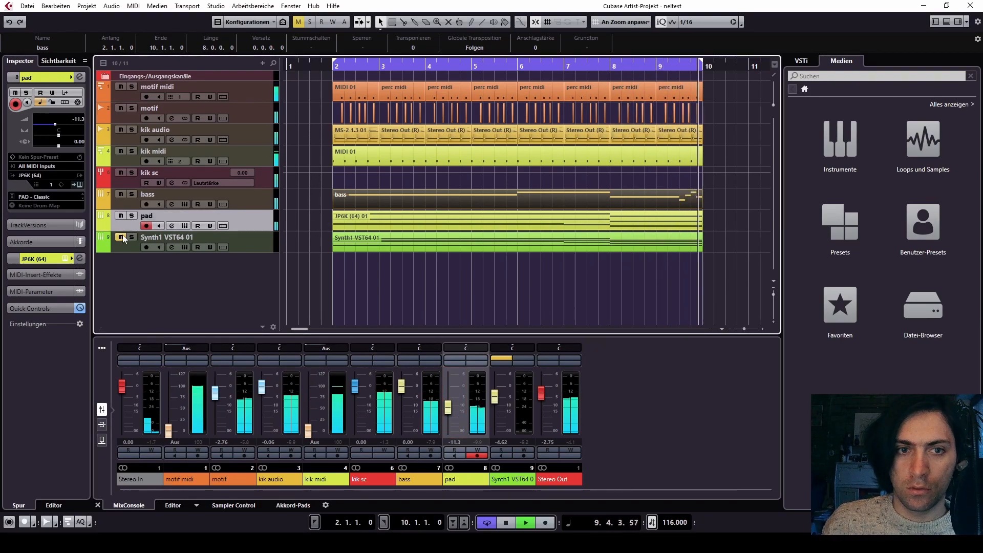
left_click(180, 236)
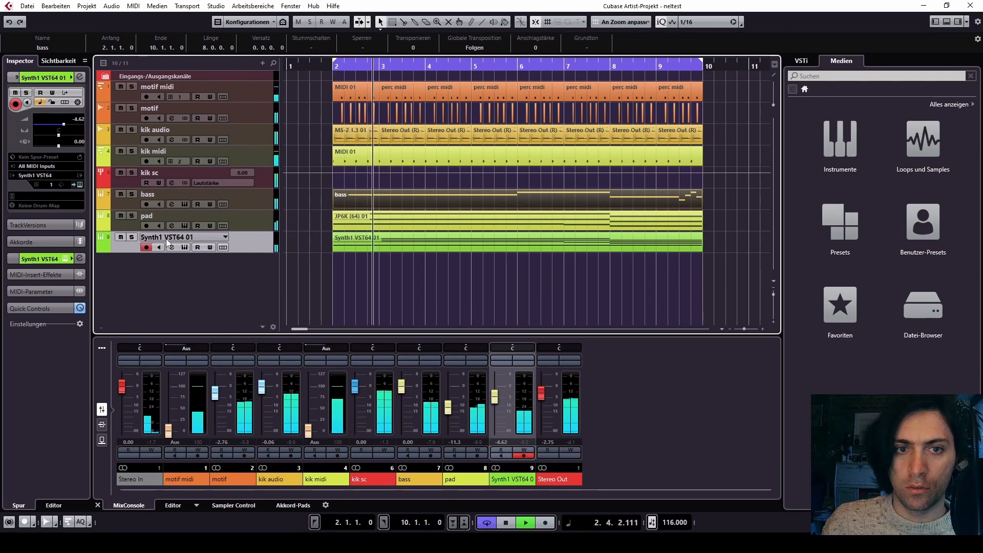
double_click(176, 236)
type("arp")
key("Return")
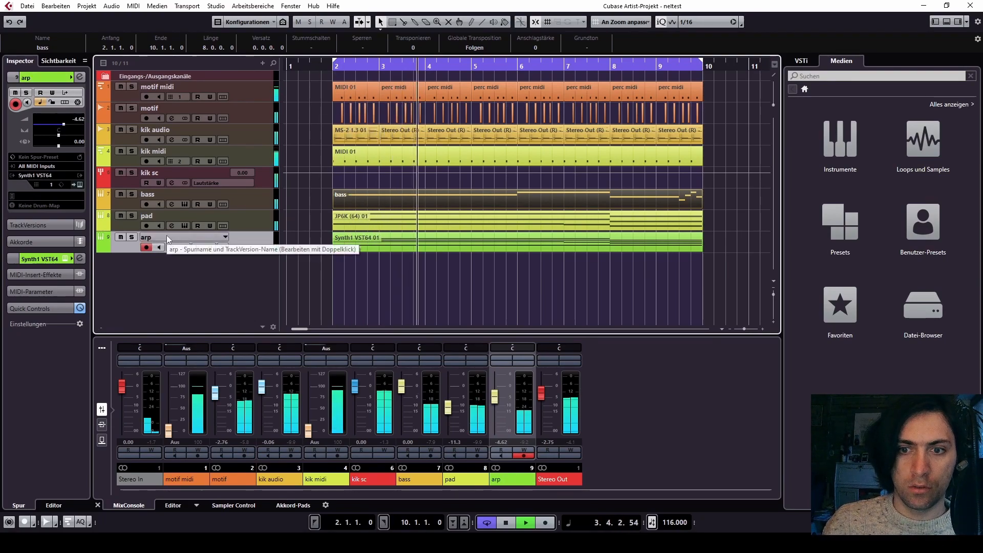
Lower the arp track's level to -5.43 dB and stop playback.
left_click_drag(495, 399, 495, 401)
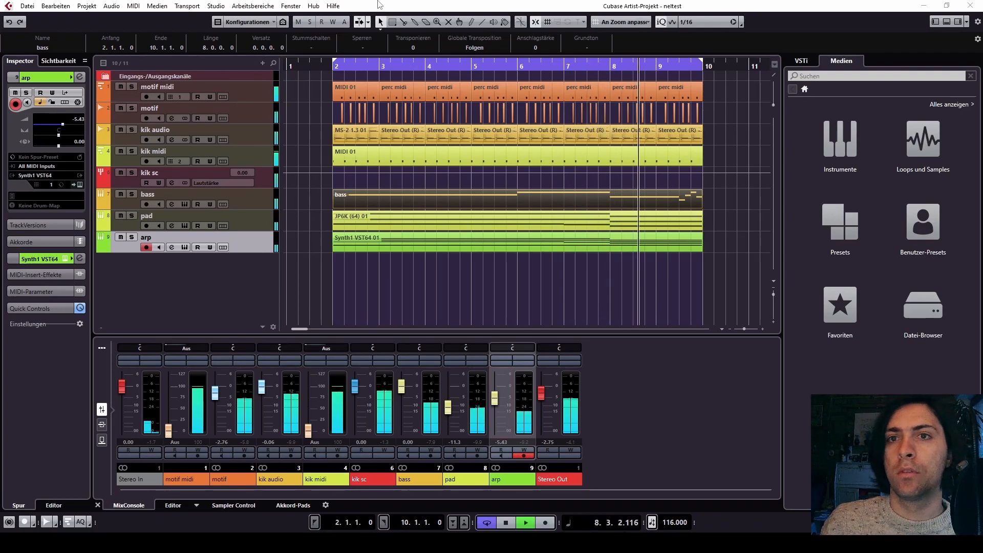
key("space")
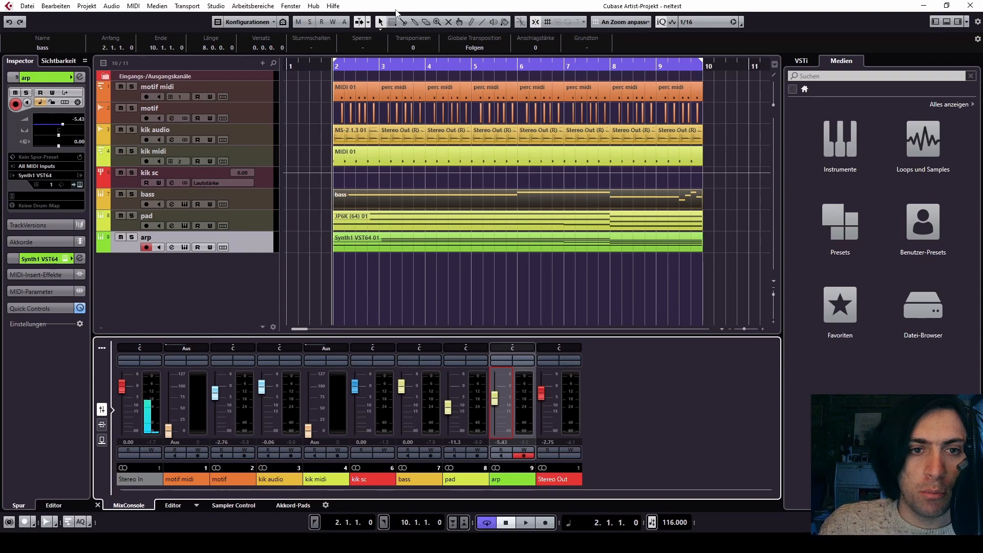
Solo the bass track and play it briefly on its own.
left_click(182, 191)
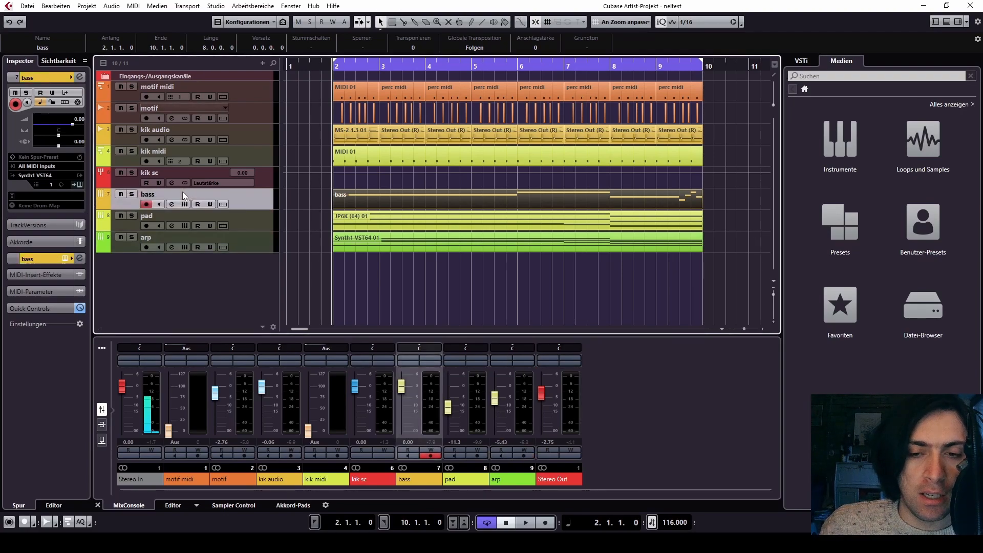
left_click(131, 195)
key("space")
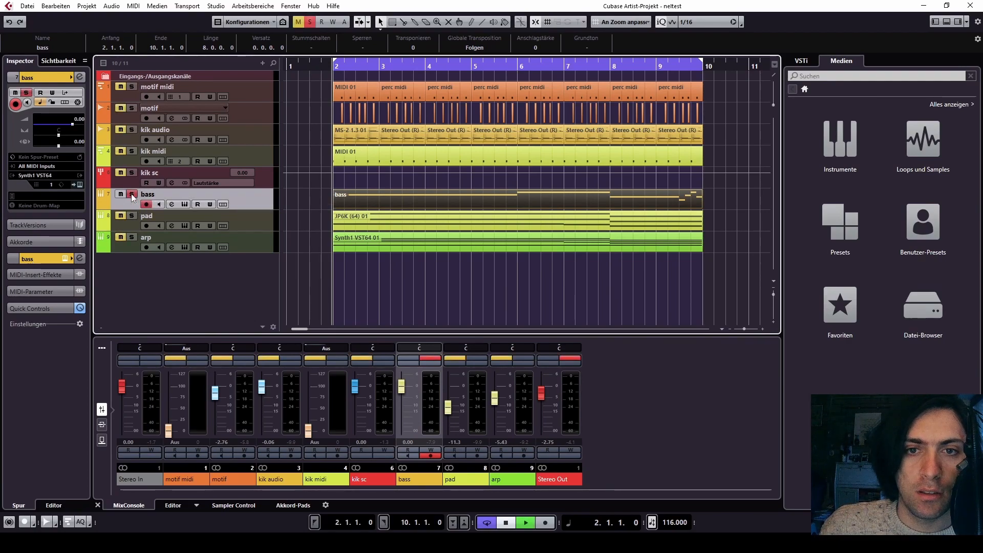
key("space")
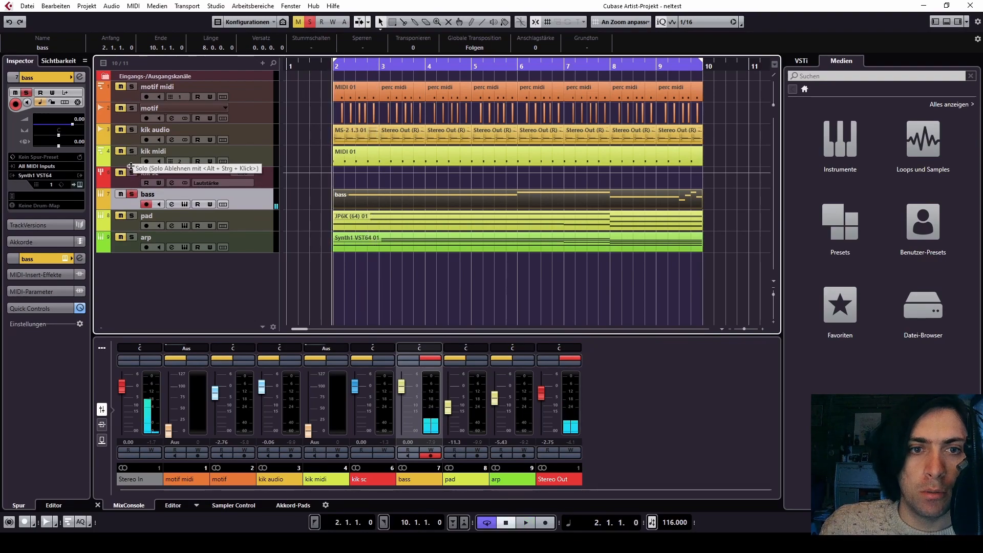
Add the kik audio and kik sc tracks to the solo, leave out kik midi, and listen to them with the bass.
left_click(131, 173)
left_click(132, 151)
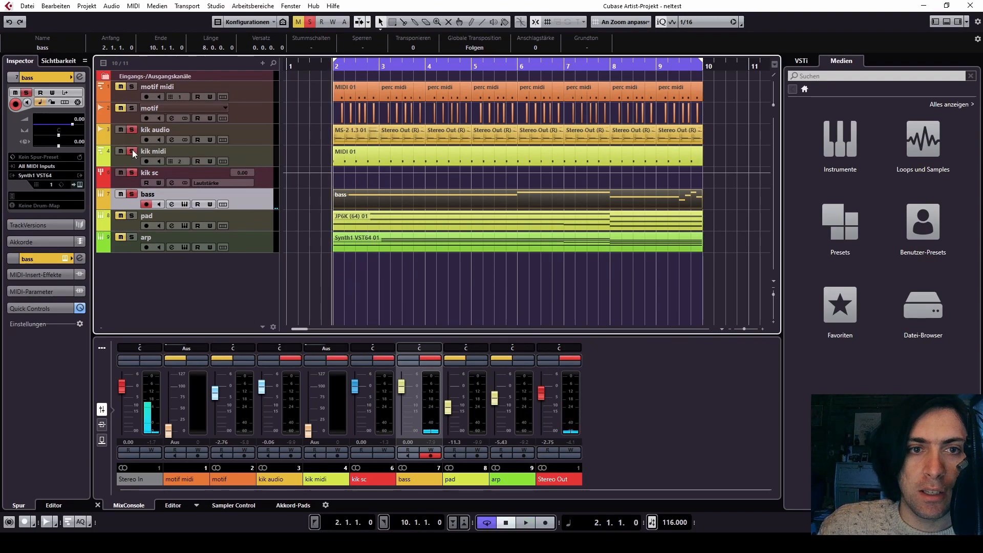
key("space")
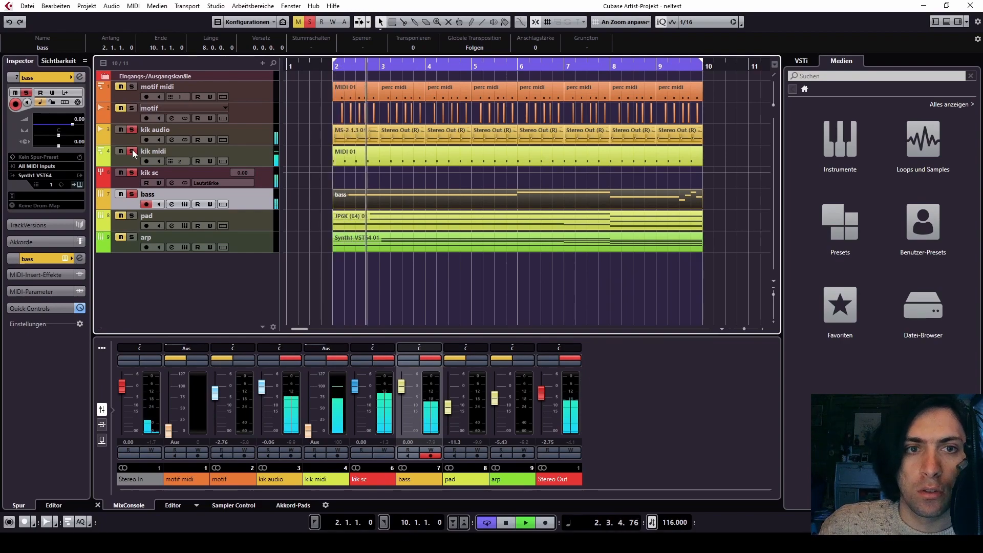
left_click(132, 150)
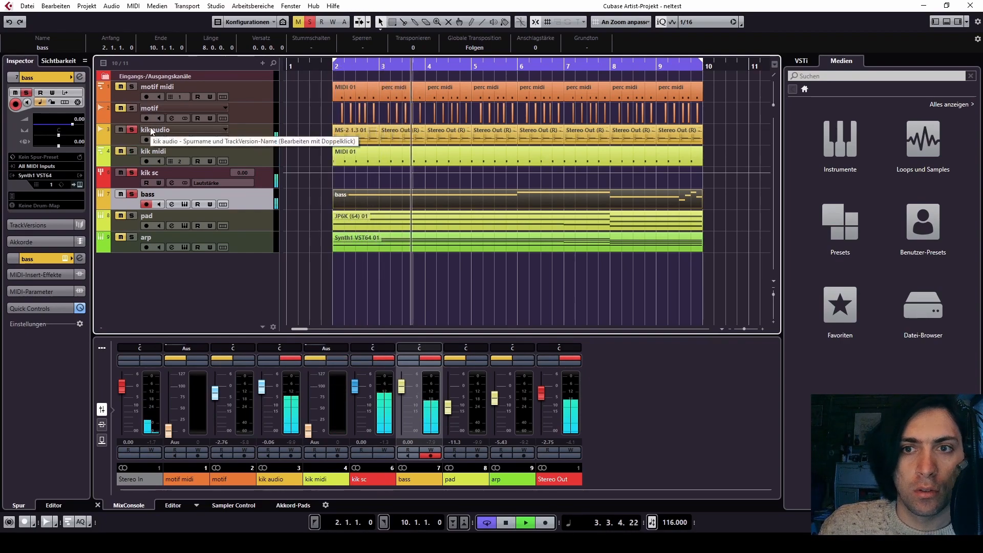
key("space")
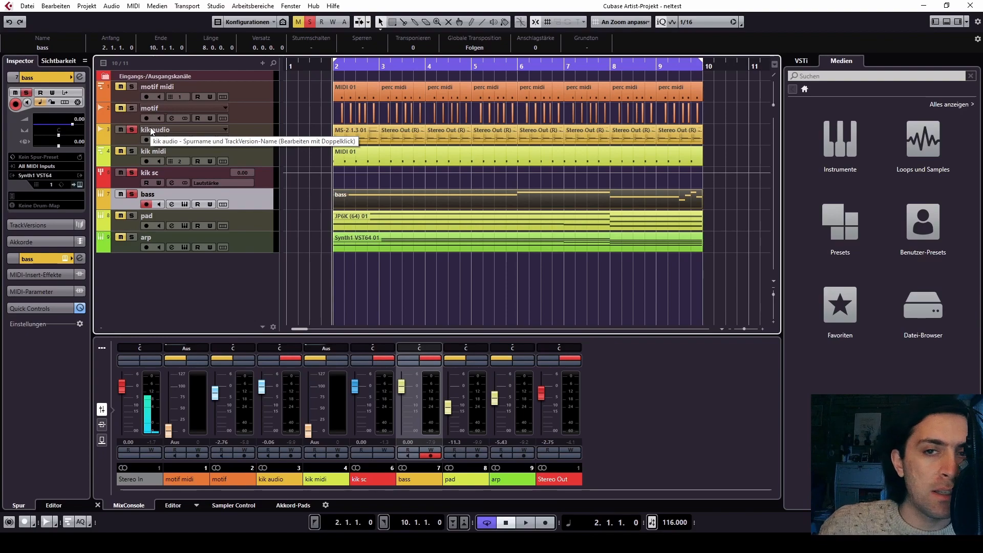
left_click(151, 129)
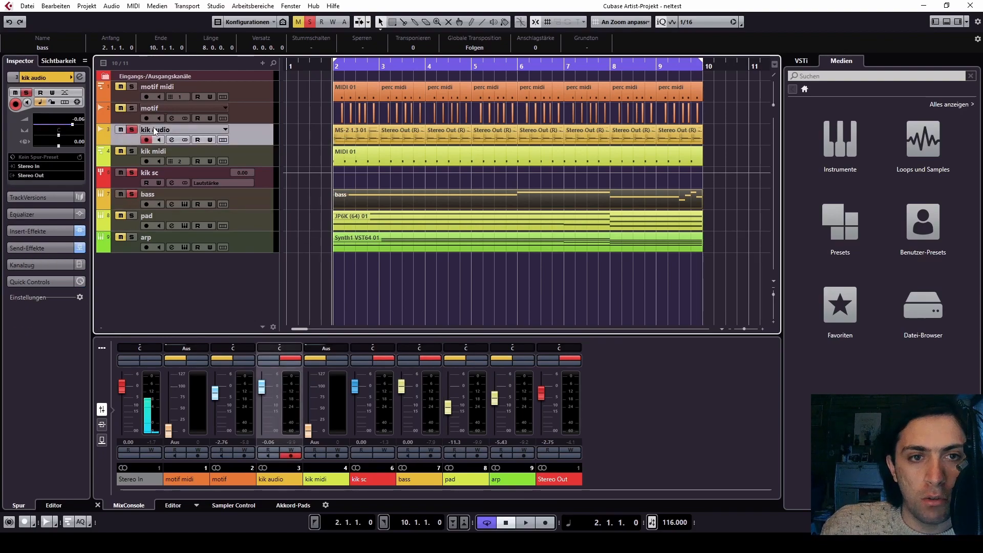
left_click(160, 149)
left_click(163, 130)
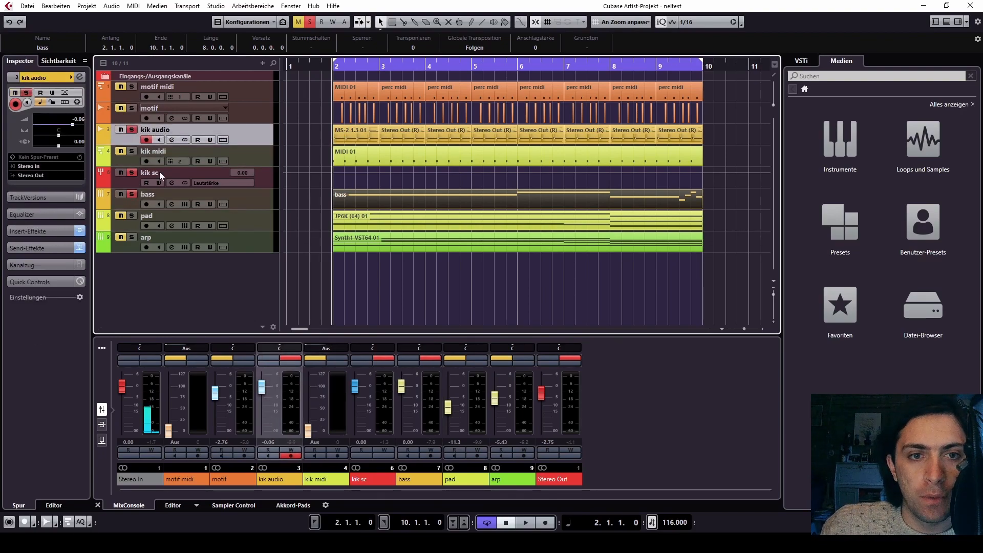
left_click(156, 191)
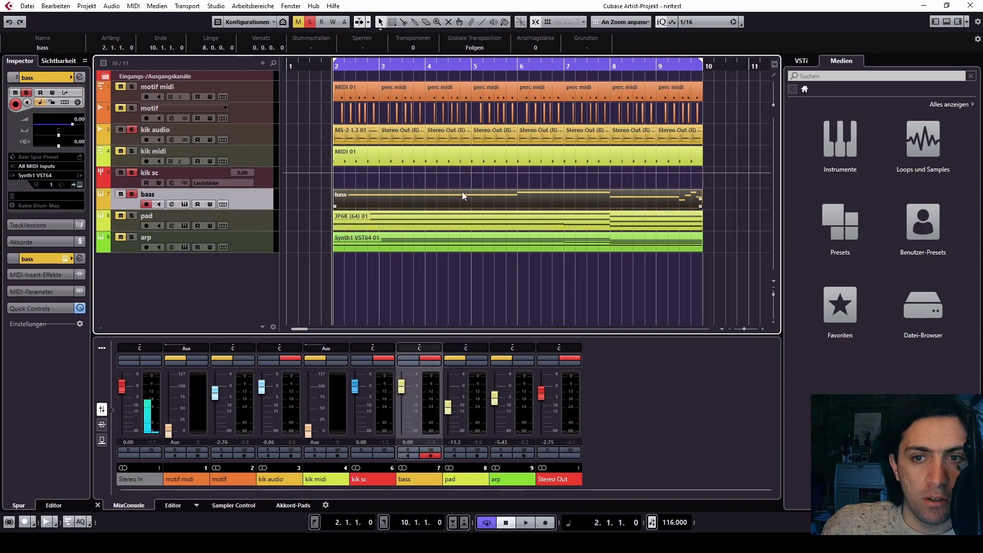
Examine the kik audio track's channel fader and its send effects.
left_click(142, 130)
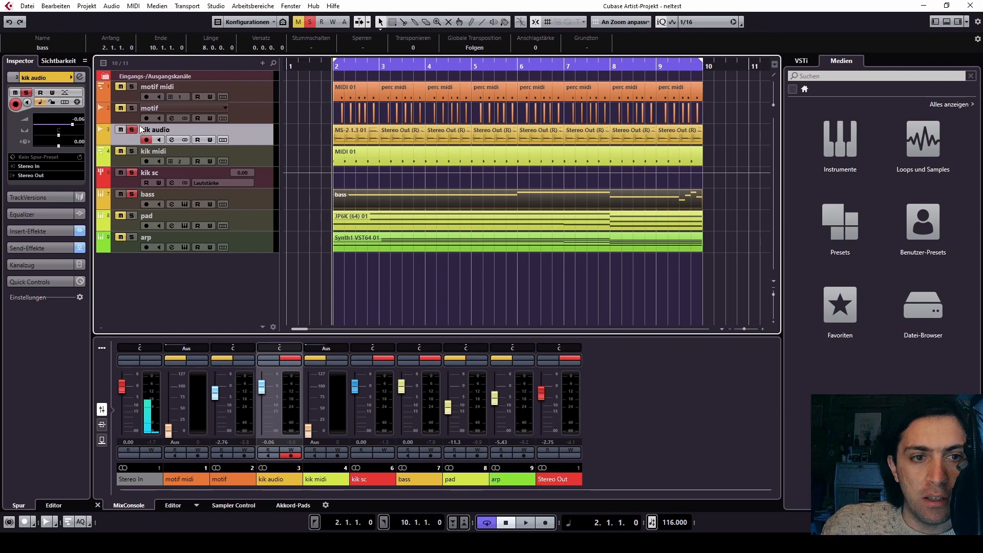
left_click(35, 265)
double_click(154, 130)
key("Return")
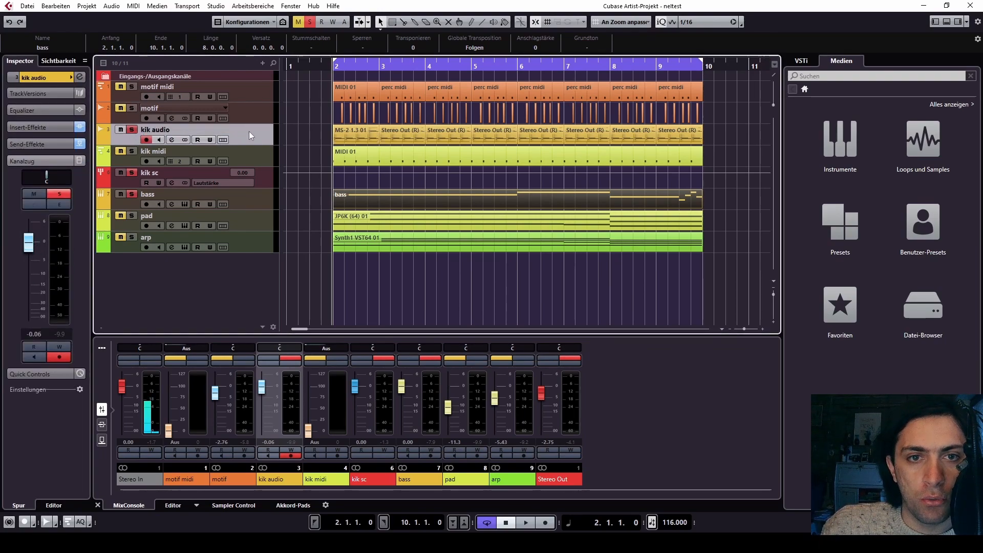
scroll(343, 134, "up", 6)
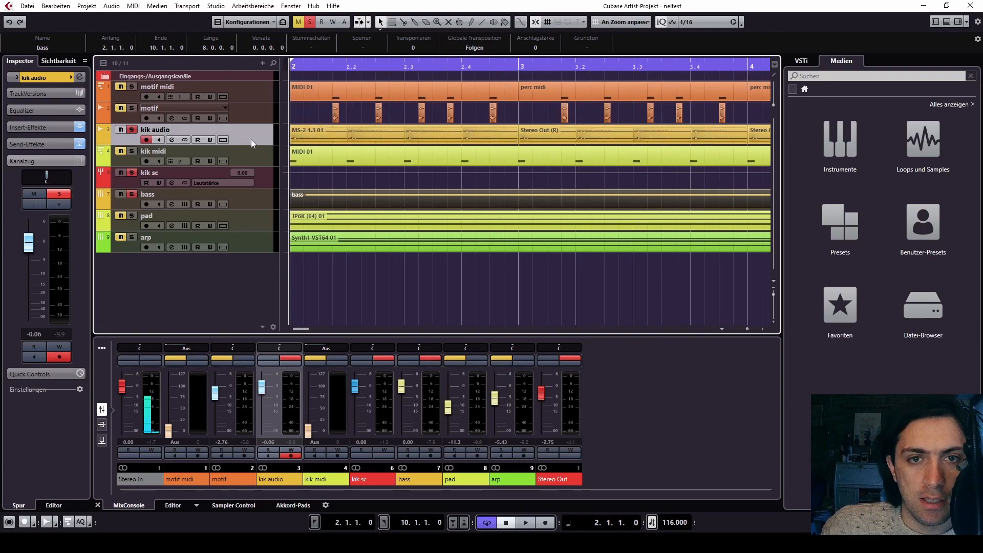
mouse_move(247, 145)
left_mouse_down()
mouse_move(246, 328)
mouse_move(246, 139)
mouse_move(245, 148)
left_mouse_up()
scroll(329, 152, "down", 5)
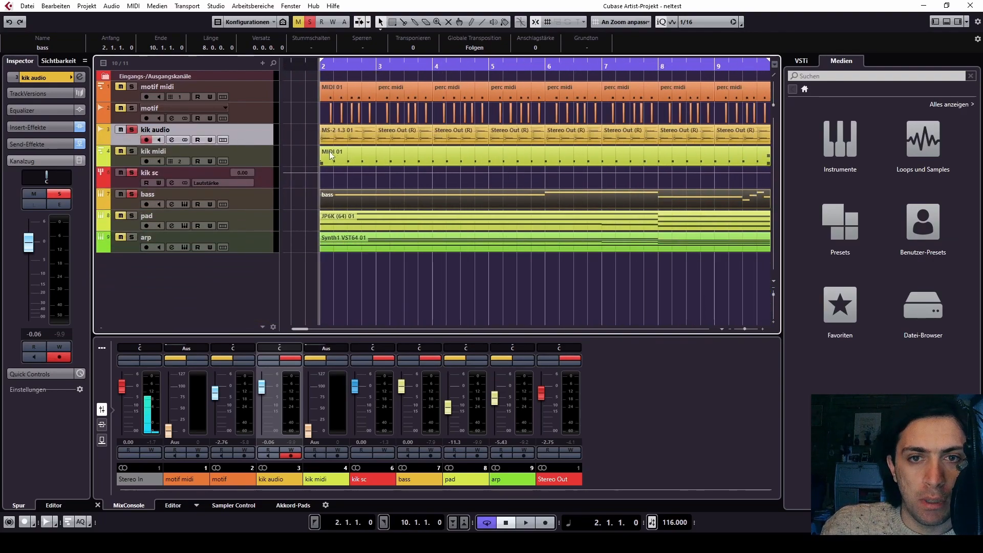
left_click(38, 79)
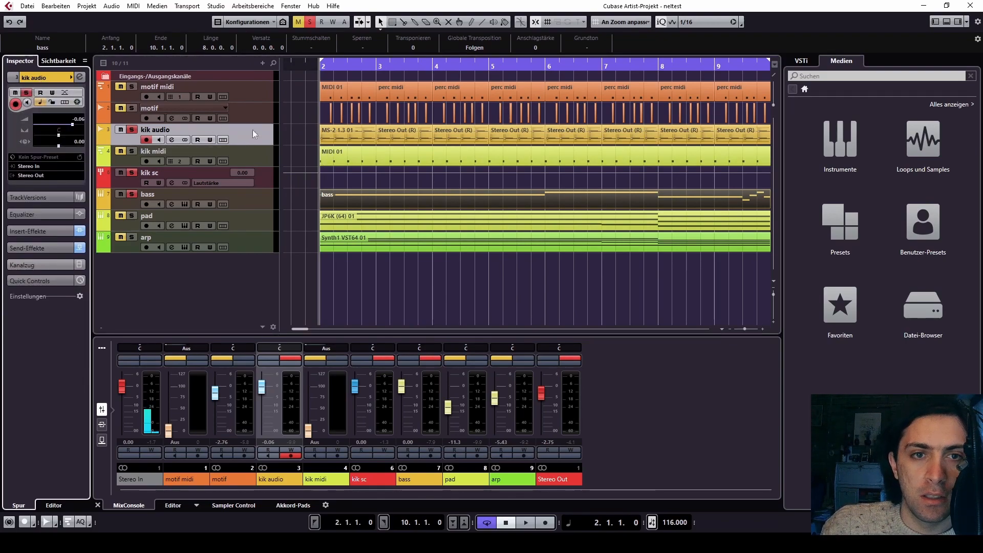
left_click(17, 249)
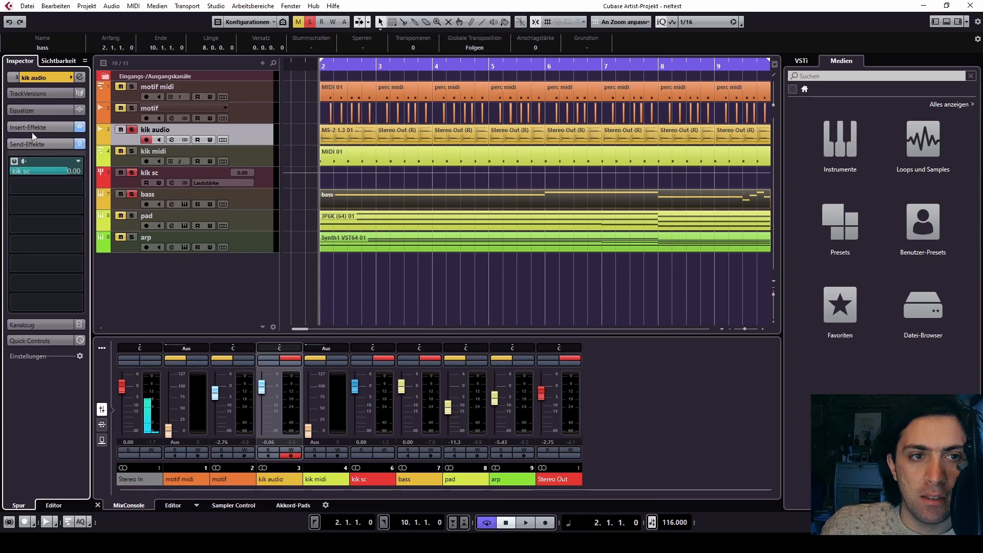
Examine the EQ curve of the Pro-Q 2 insert on the kik sc track and close the plug-in.
left_click(153, 171)
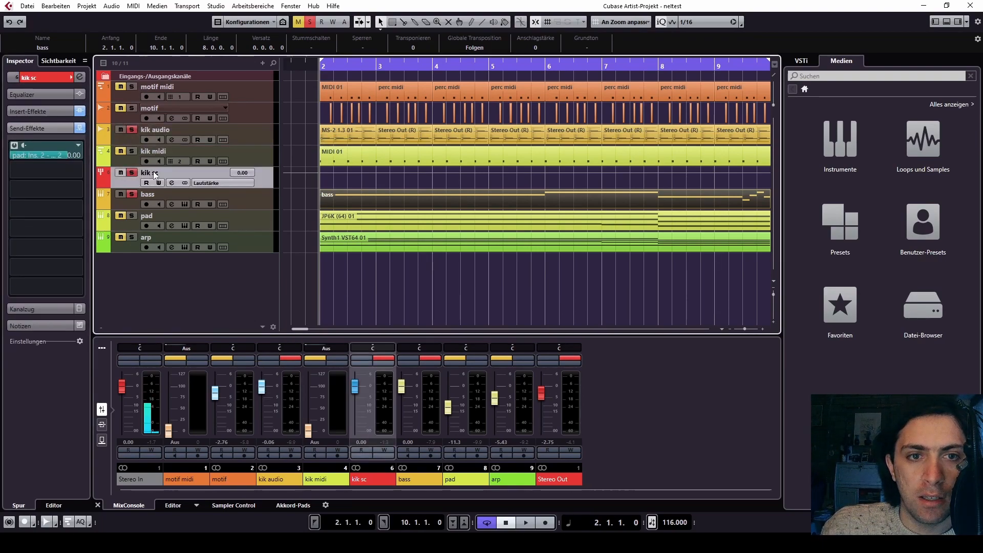
left_click(49, 111)
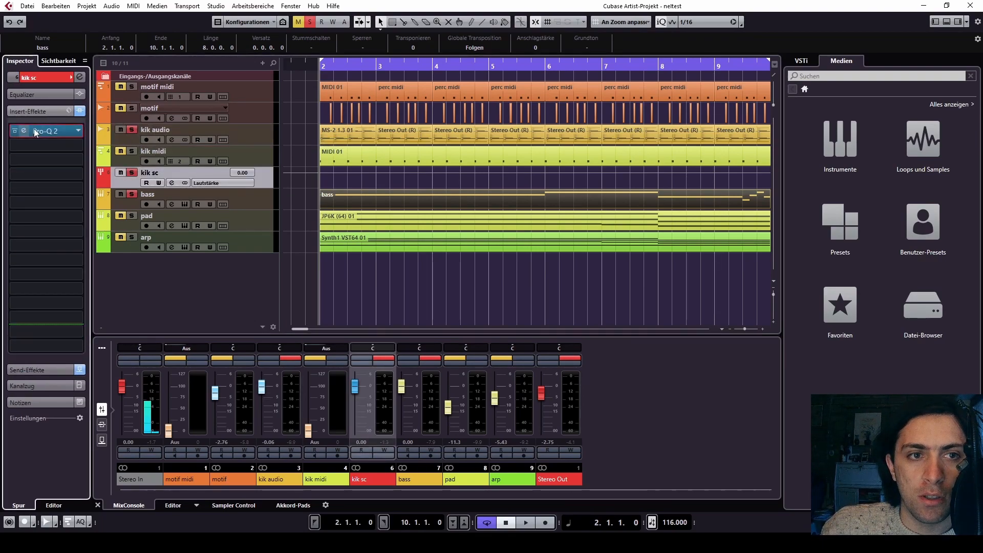
left_click(33, 129)
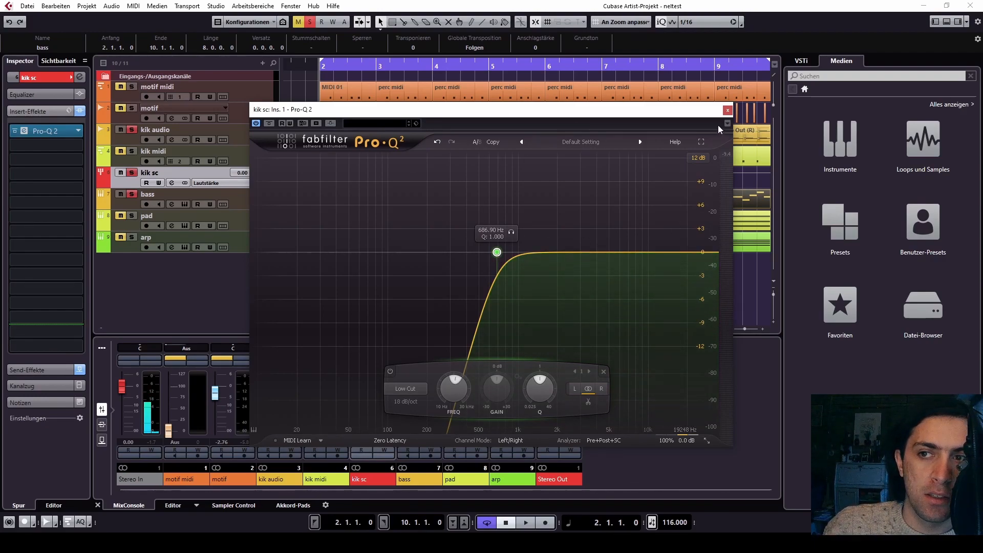
left_click(727, 109)
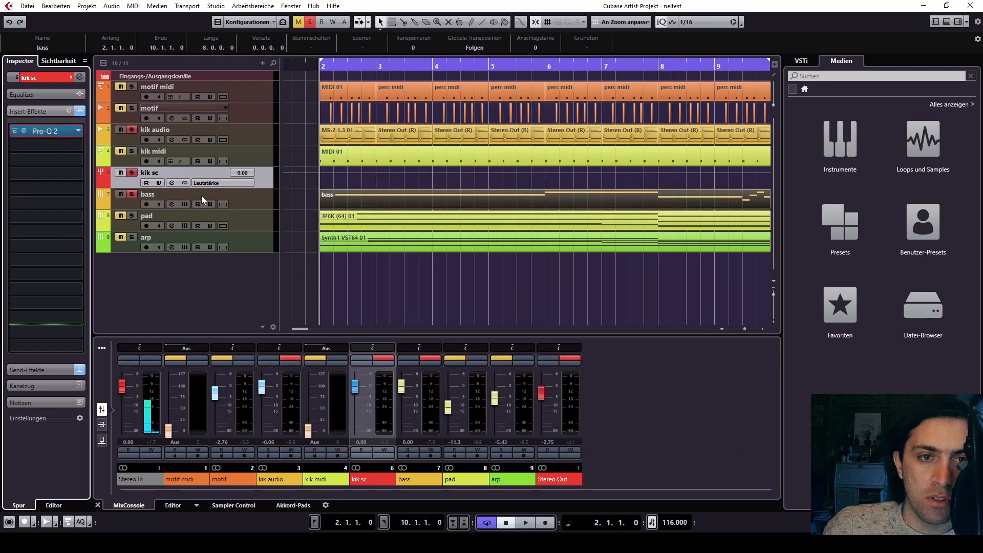
left_click(162, 173)
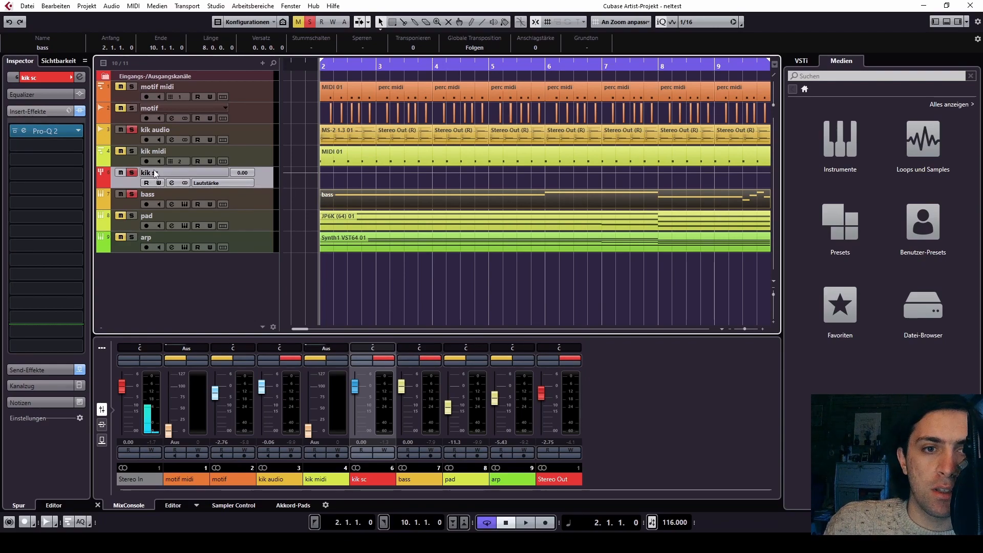
left_click(160, 130)
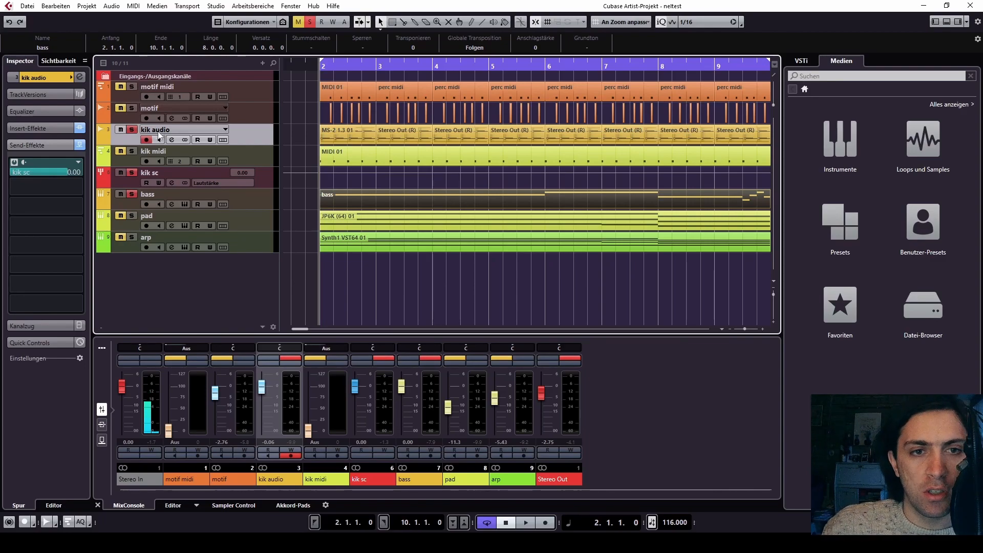
left_click(149, 178)
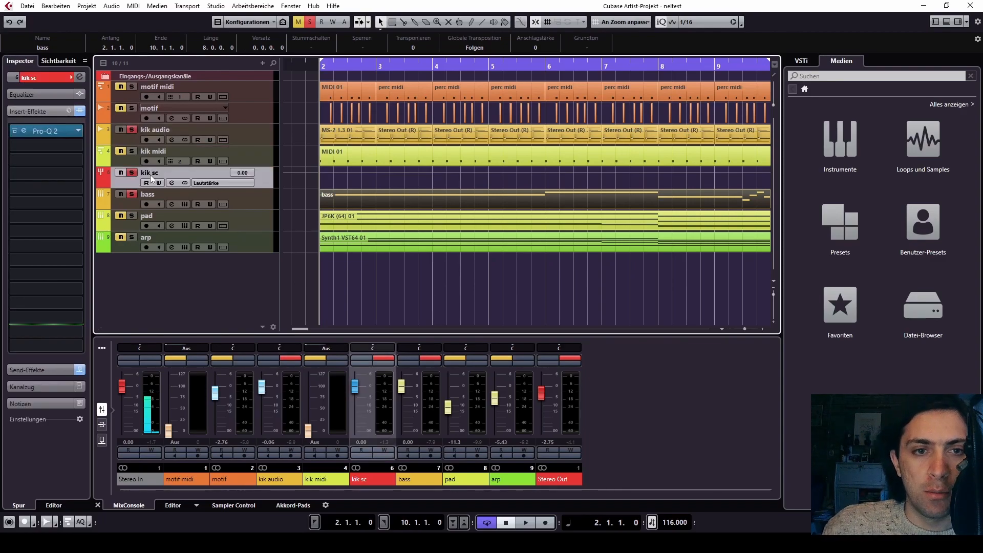
right_click(166, 268)
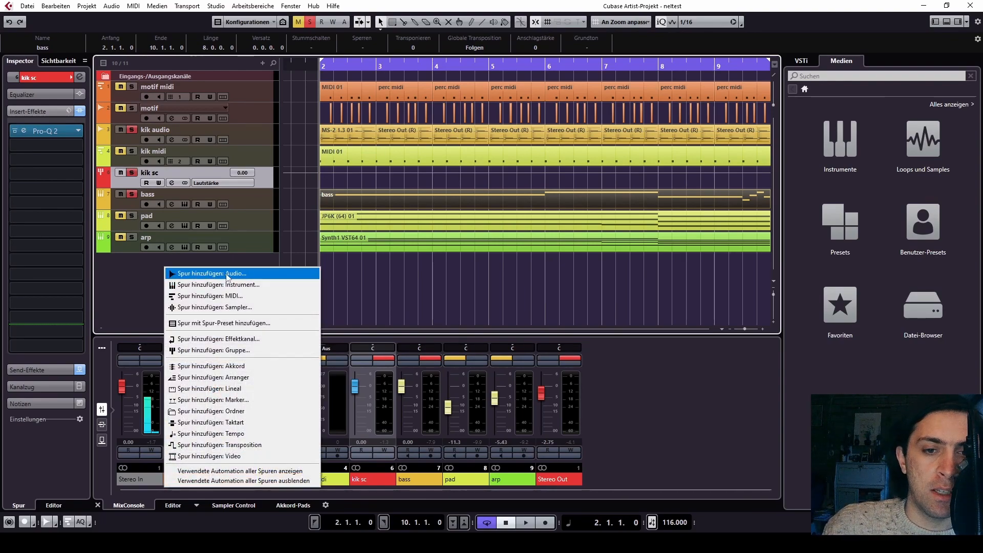
left_click(122, 296)
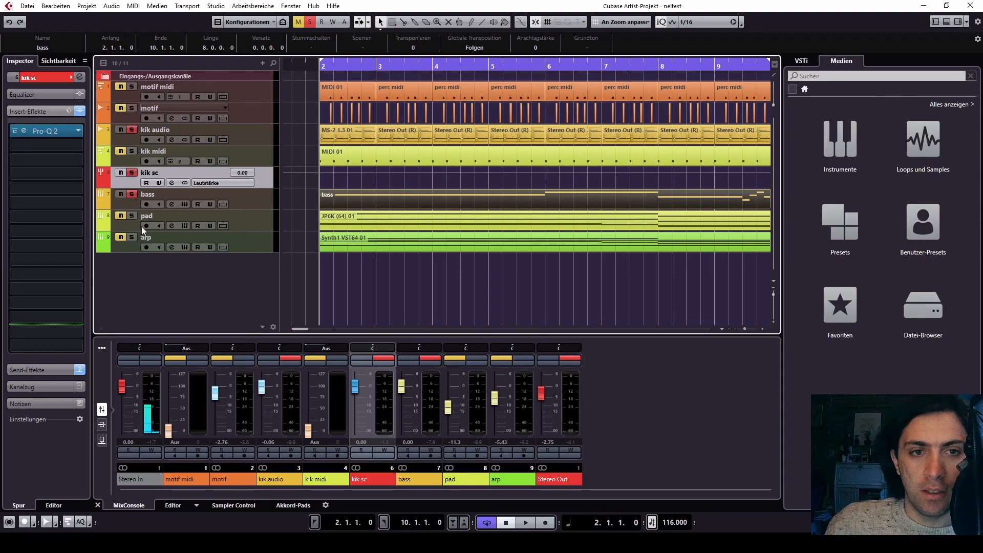
left_click(165, 193)
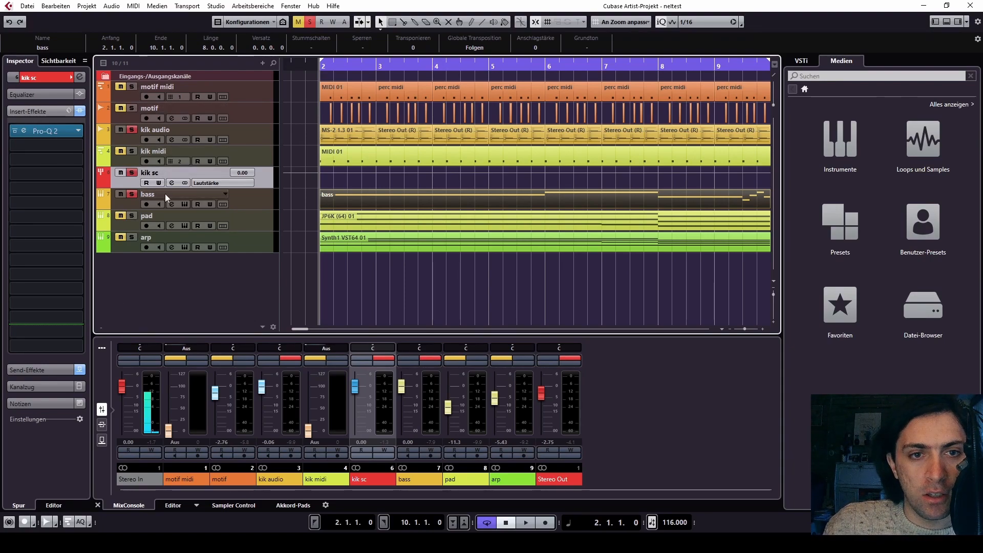
Compare the bass alone with the kick and bass together by toggling the kik audio solo and playing each briefly.
left_click(132, 130)
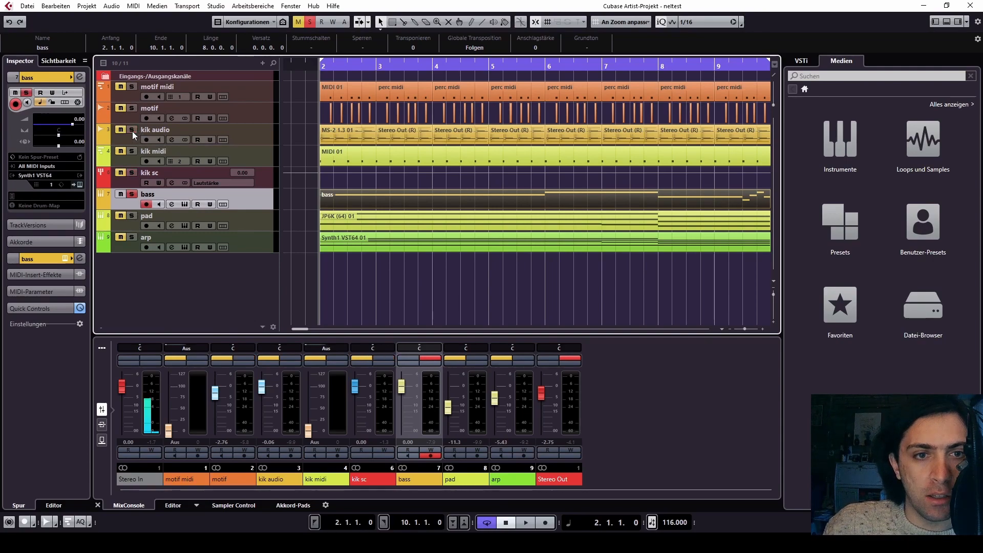
key("space")
key("space")
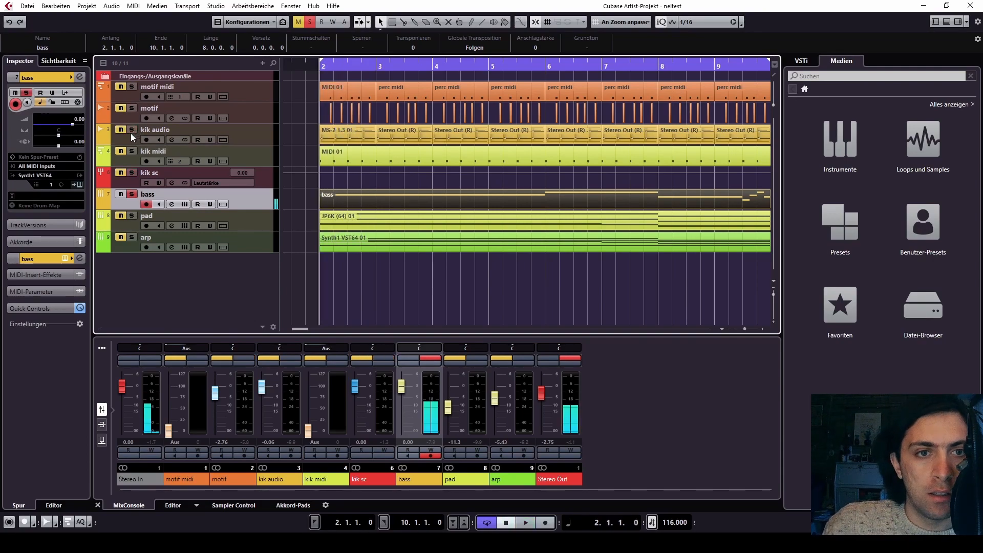
left_click(131, 131)
key("space")
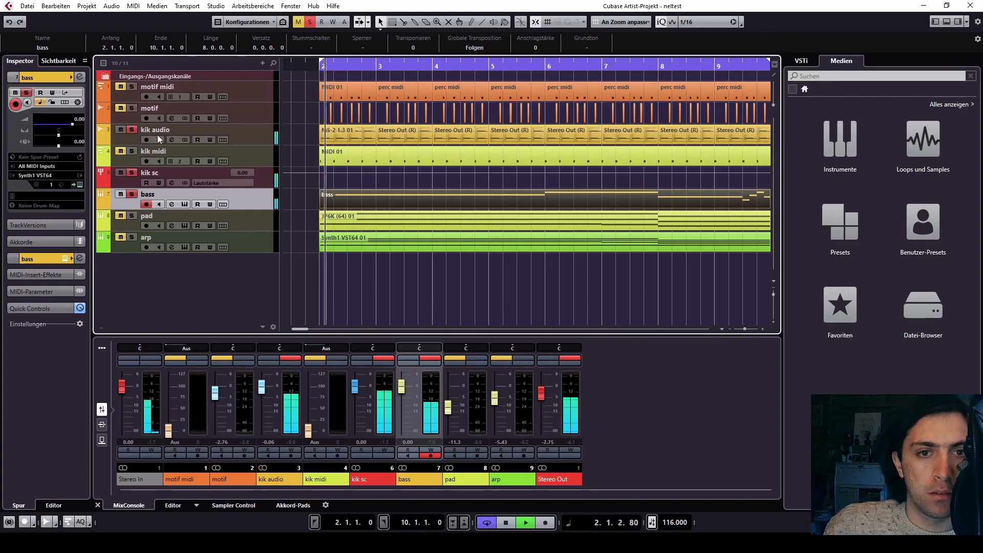
key("space")
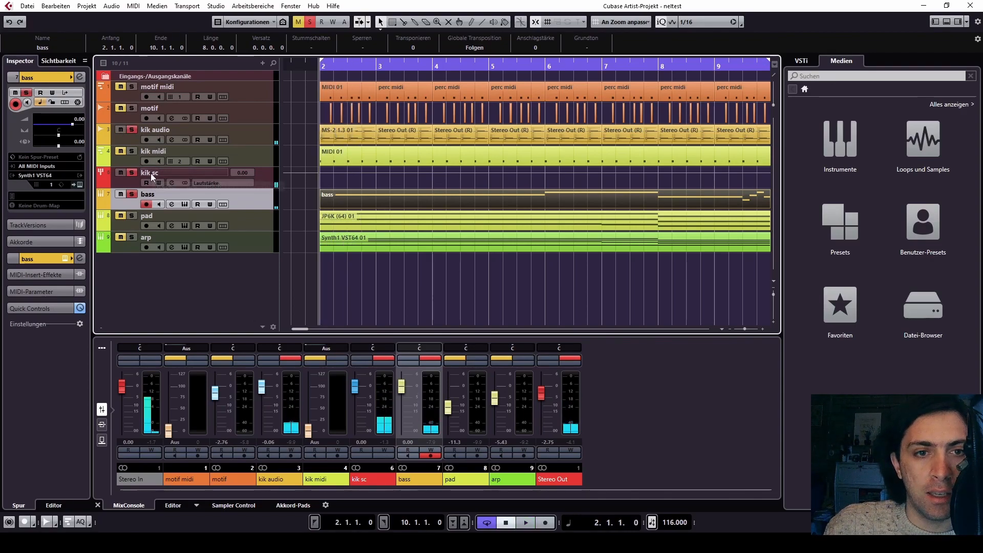
Switch the kik audio track's send to kik sc to pre-fader and play the soloed tracks.
left_click(152, 173)
left_click(151, 141)
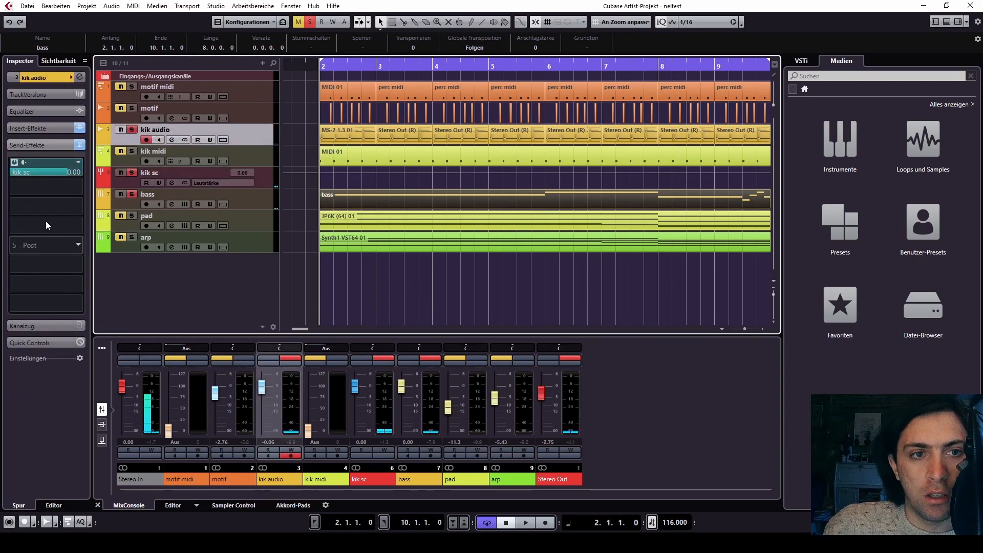
left_click(45, 162)
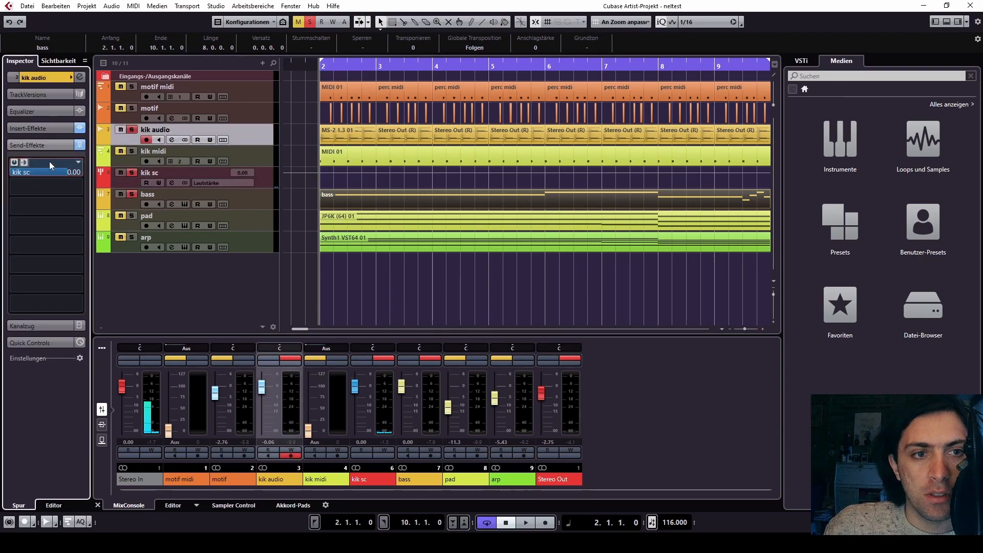
left_click(38, 160)
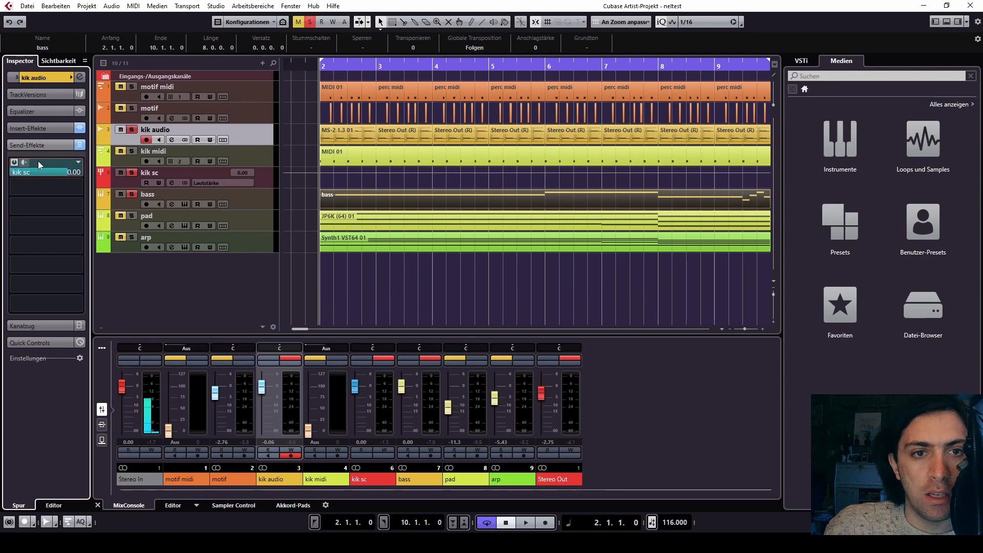
left_click(158, 160)
left_click(157, 161)
left_click(156, 152)
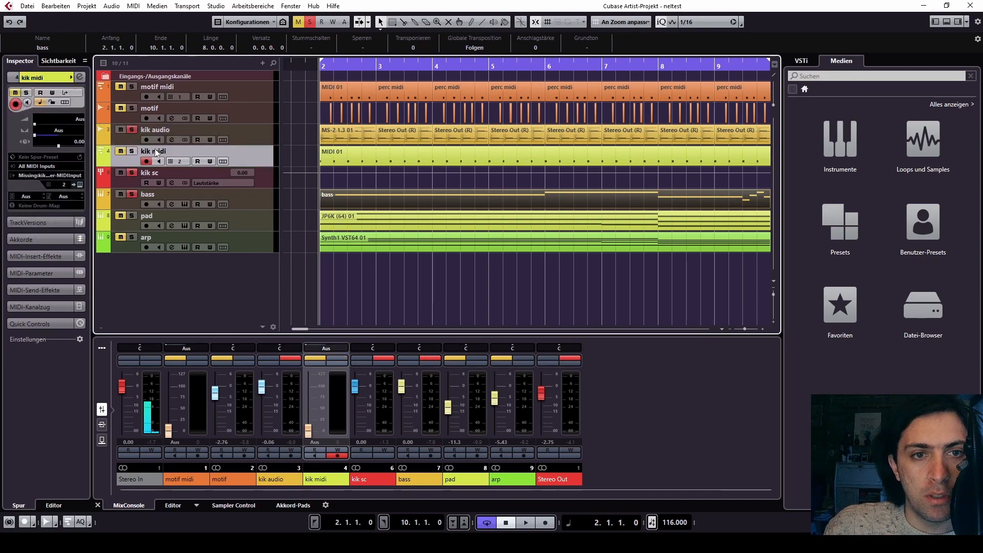
left_click(155, 130)
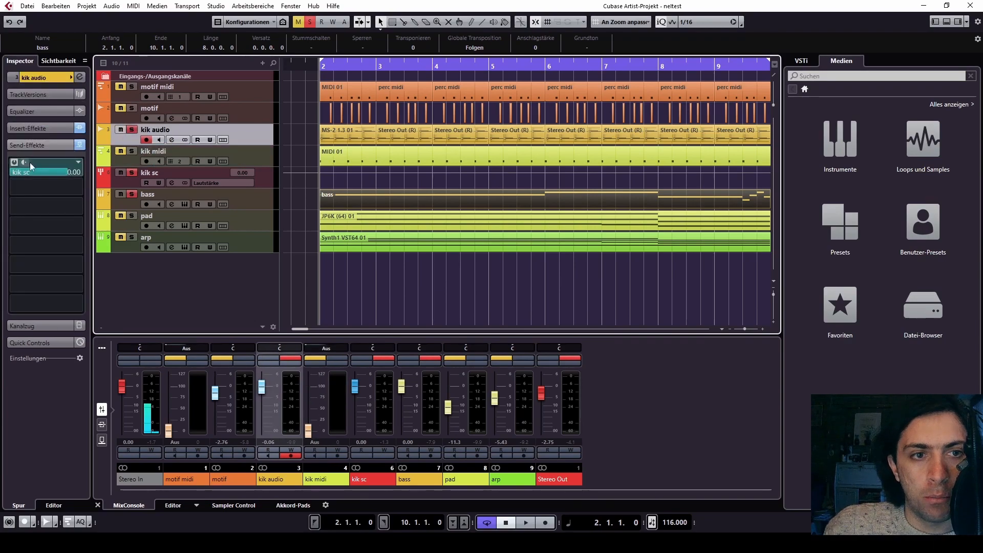
key("space")
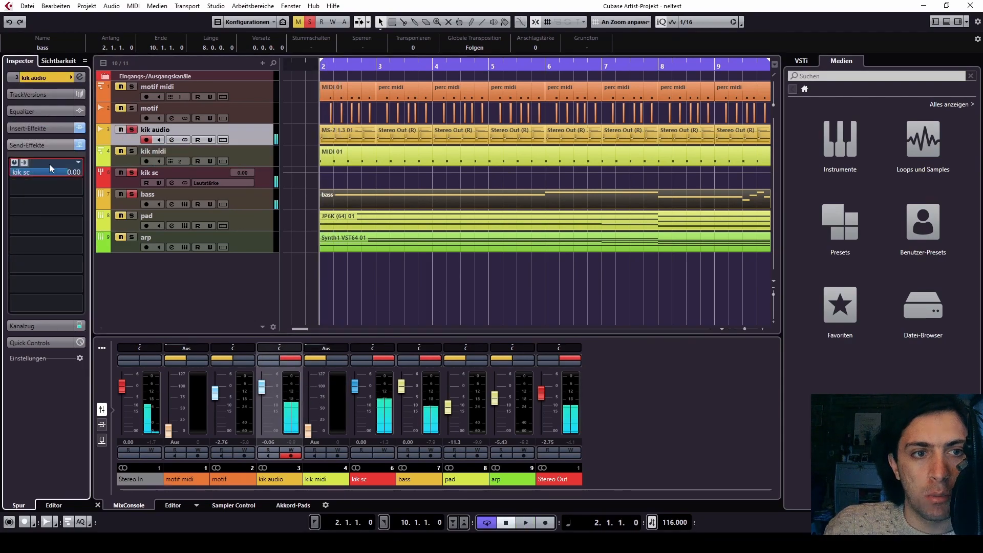
key("space")
Lower the kik audio track's volume to -∞ and start playback with the bass.
left_click(36, 78)
left_click_drag(50, 122, 32, 123)
key("space")
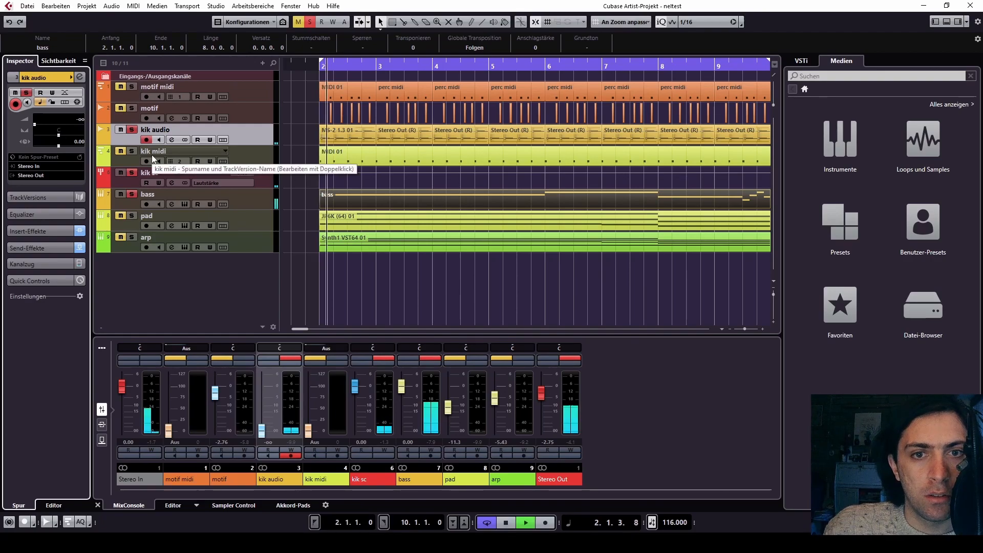
Examine the kik sc track and the kik audio send during playback, and stop the playback.
left_click(151, 155)
left_click(152, 173)
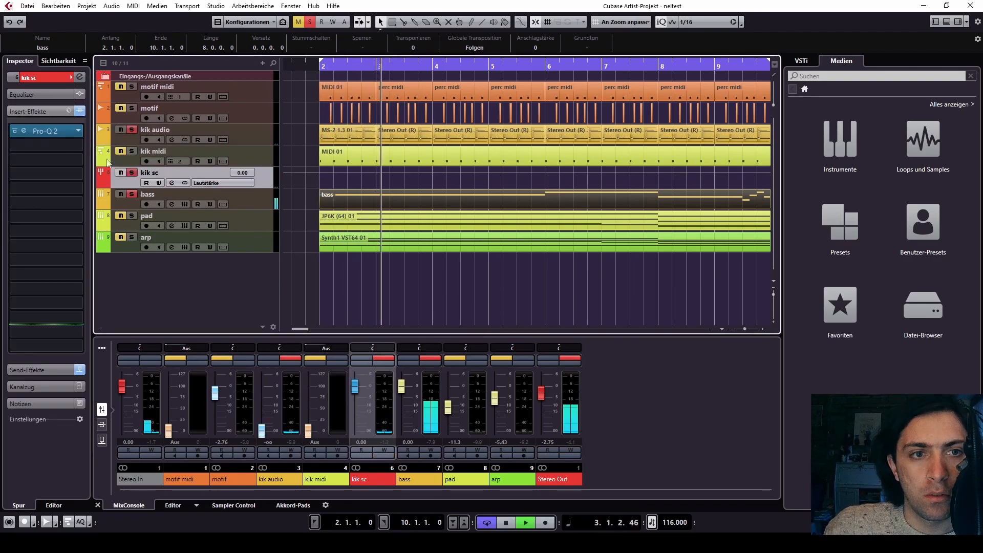
key("Up")
key("Up")
left_click(43, 247)
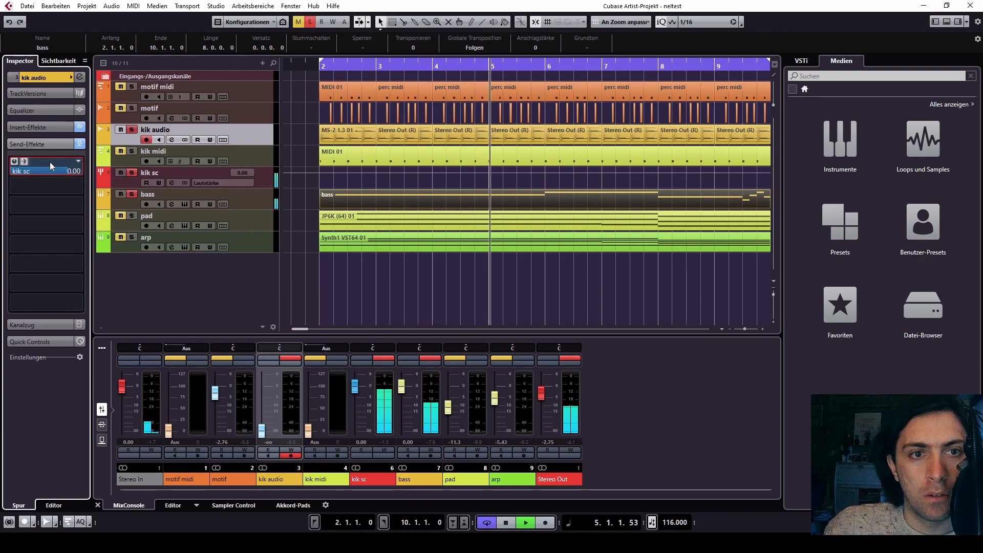
key("space")
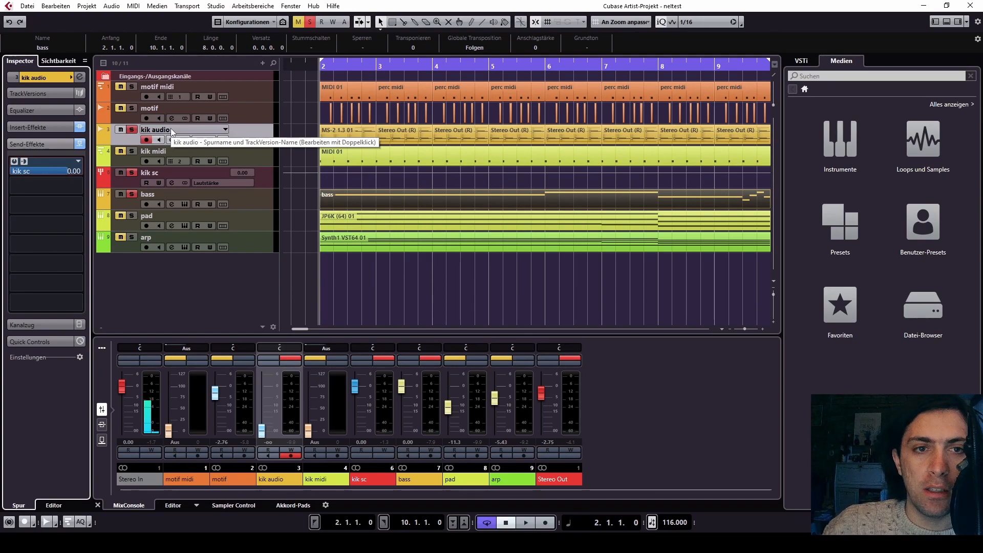
Take kik audio out of the solo and play the bass track without the kick signal.
left_click(129, 130)
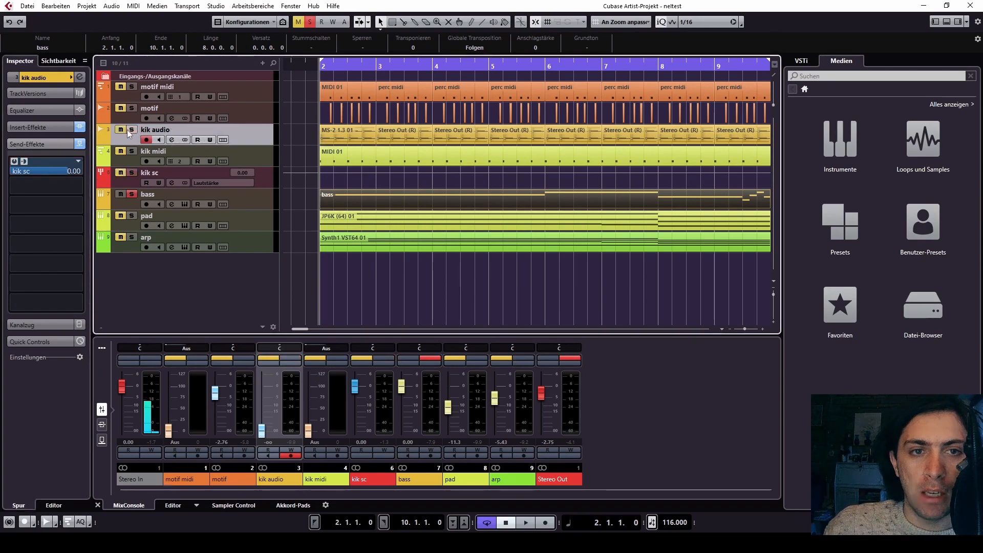
left_click(152, 195)
key("space")
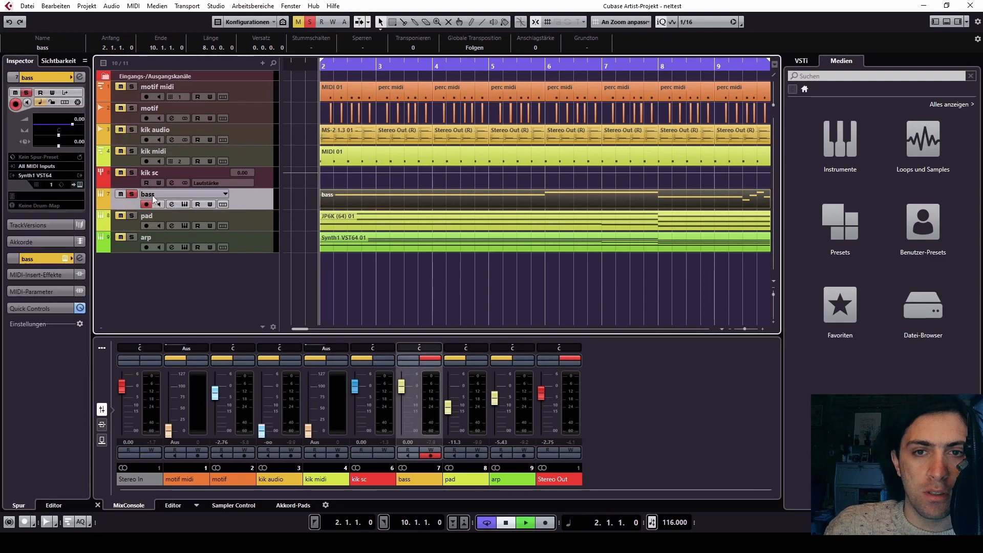
key("space")
Solo kik midi and kik audio again and review the settings of the kik audio, kik midi and kik sc tracks.
left_click(139, 155)
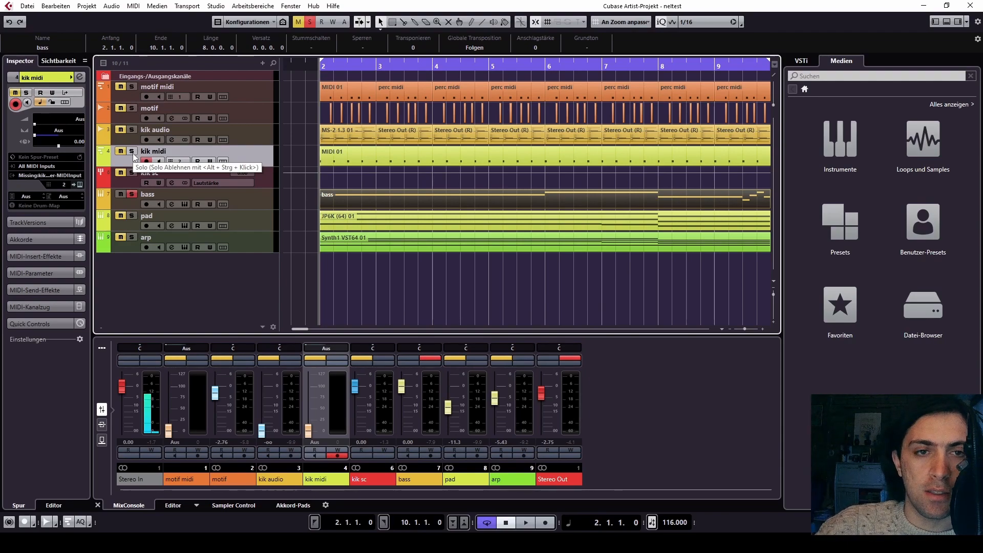
left_click(132, 152)
left_click(132, 130)
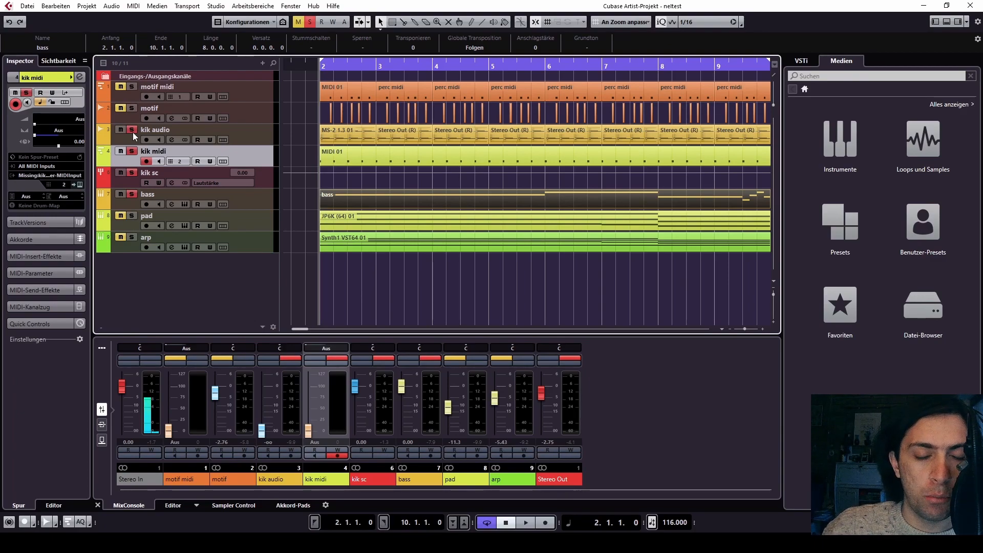
left_click(164, 128)
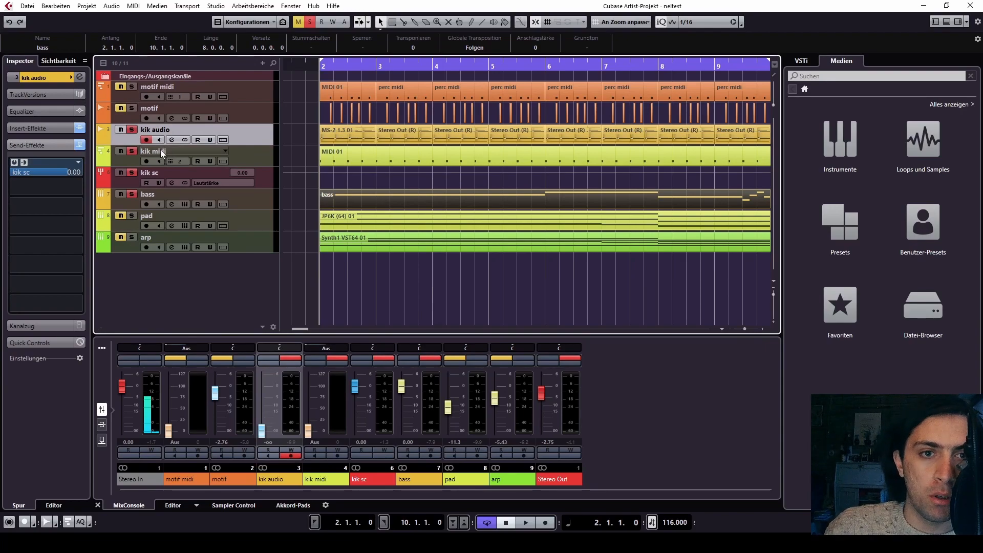
left_click(160, 149)
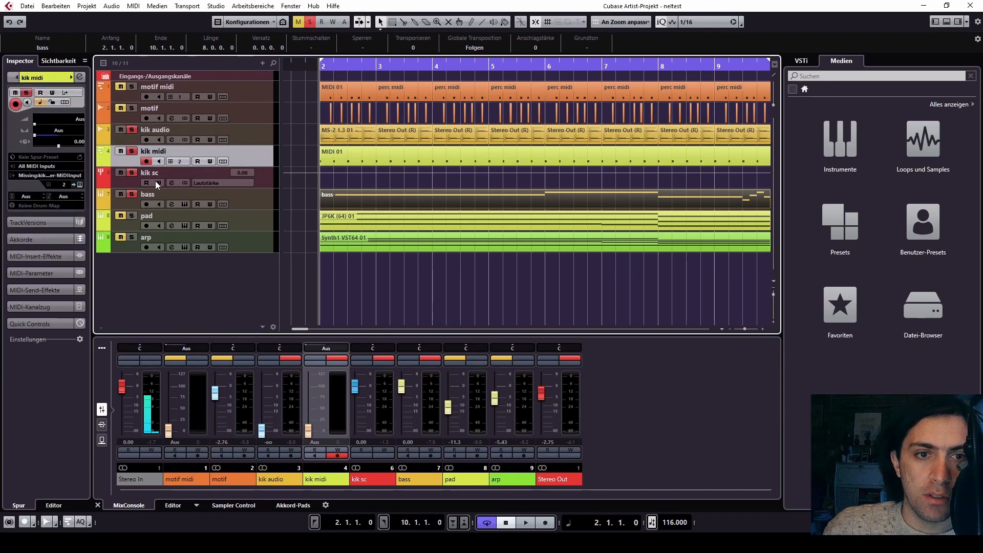
left_click(152, 190)
left_click(153, 171)
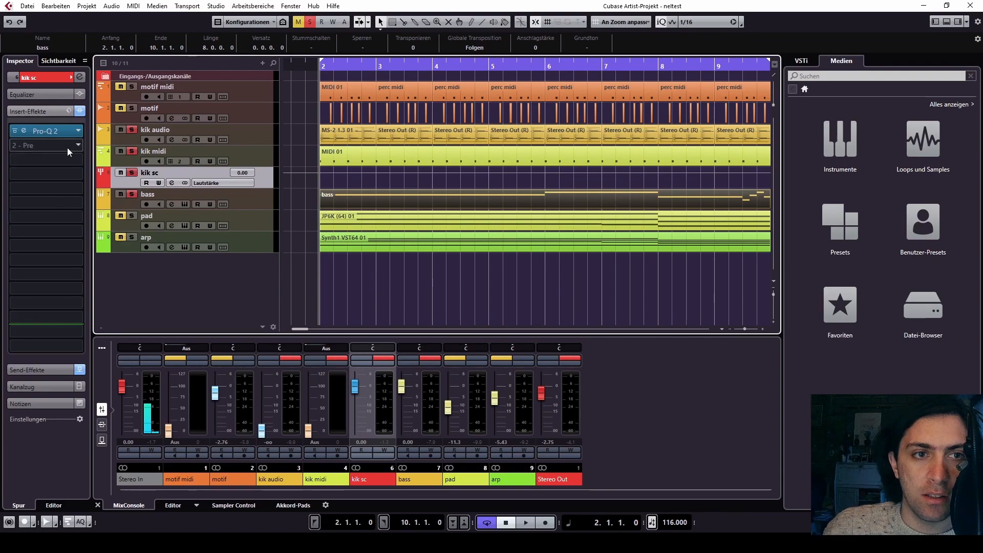
left_click(154, 128)
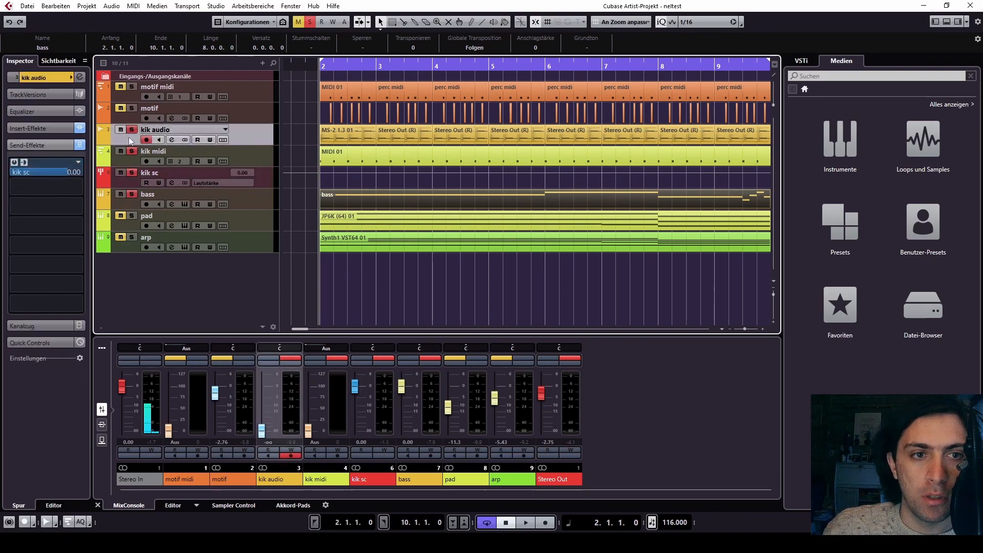
Clear all solo and mute states in the project and play the full arrangement briefly.
left_click(309, 22)
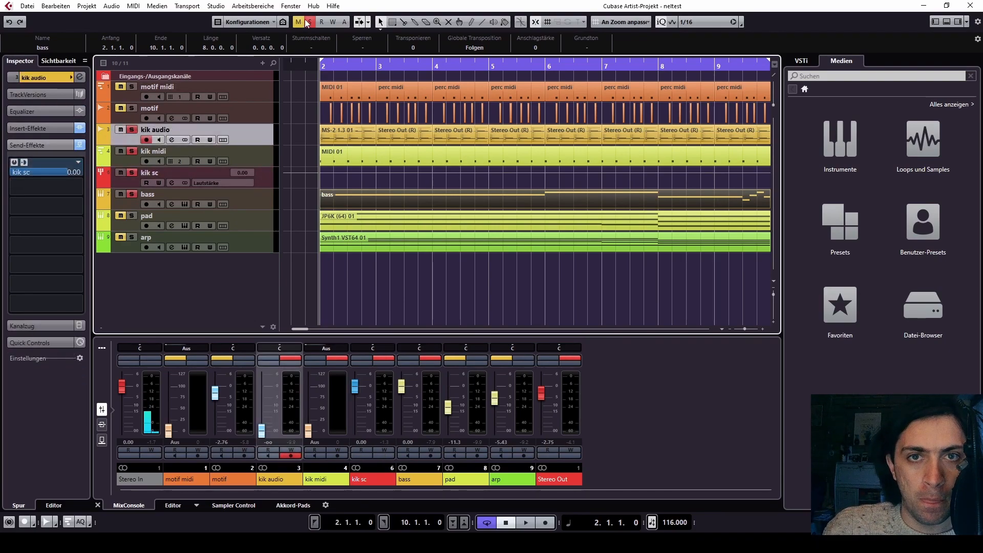
left_click(298, 21)
key("space")
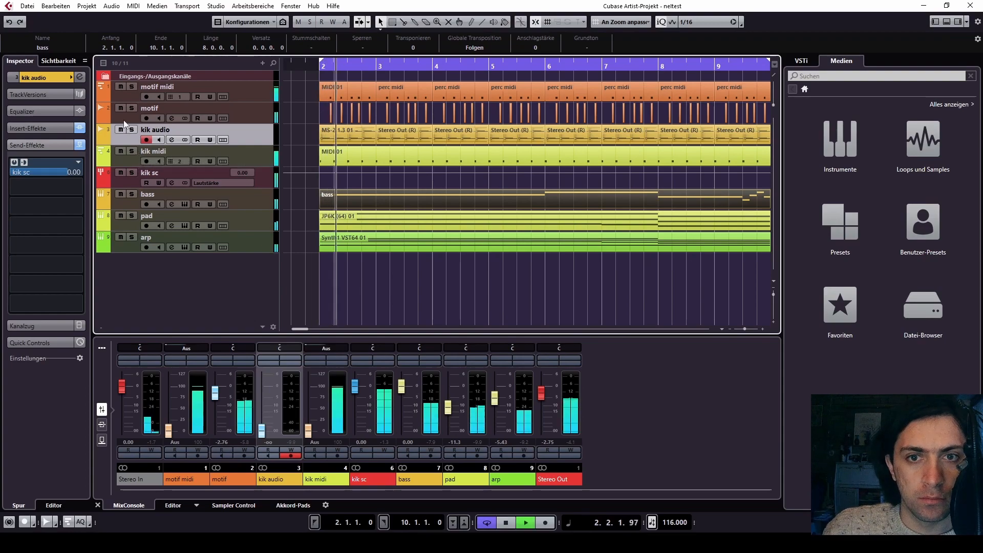
key("space")
Set the kik audio track's volume to 0.
left_click(45, 78)
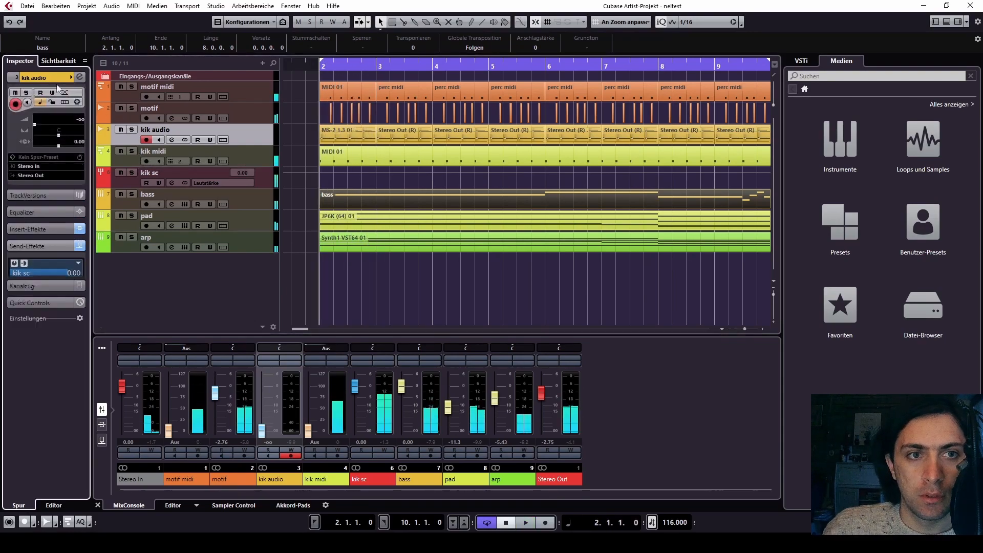
double_click(79, 119)
type("0")
key("Return")
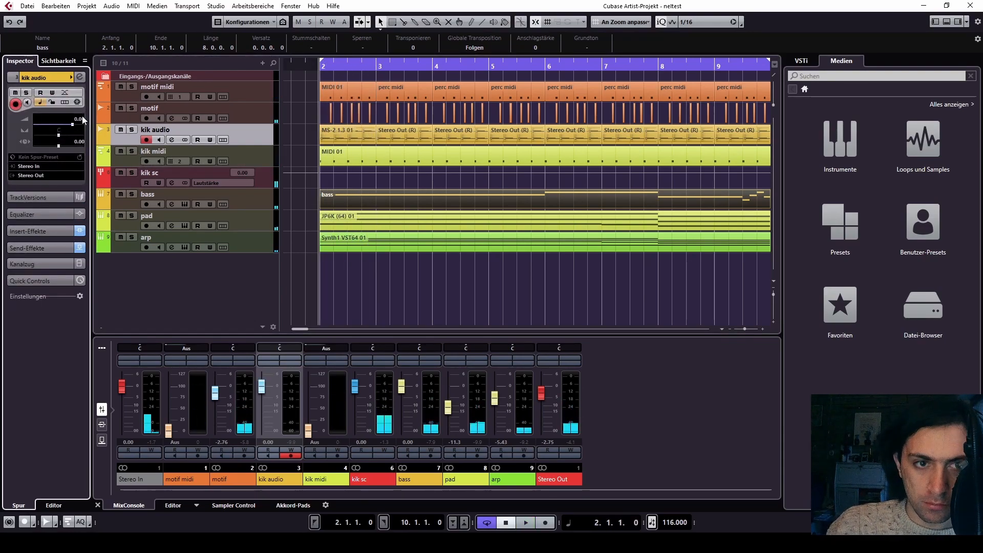
Mute the motif midi, motif, pad and arp tracks.
left_click(121, 86)
left_click(120, 108)
left_click(121, 216)
left_click(120, 237)
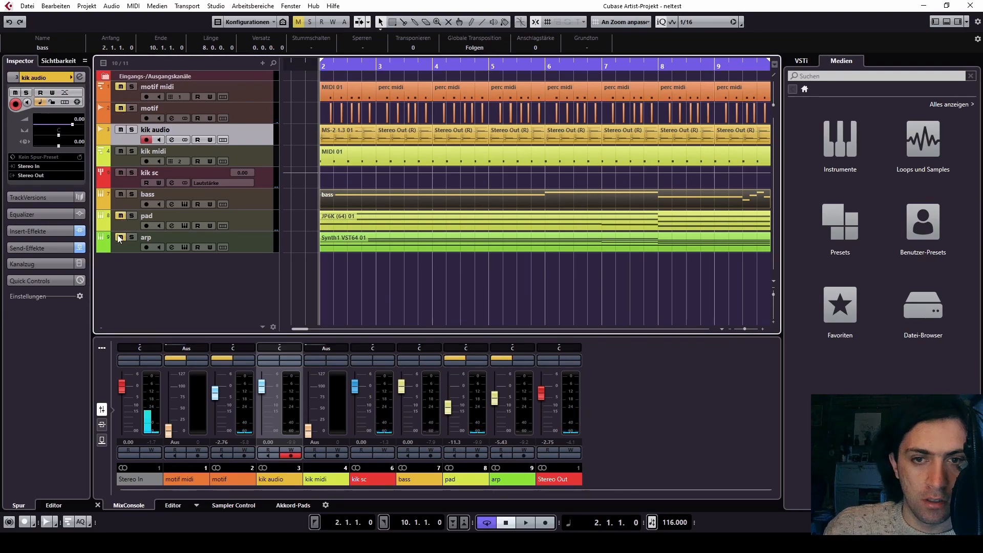
Play the kick and bass together and raise the Stereo Out level to -0.62.
left_click(171, 191)
key("space")
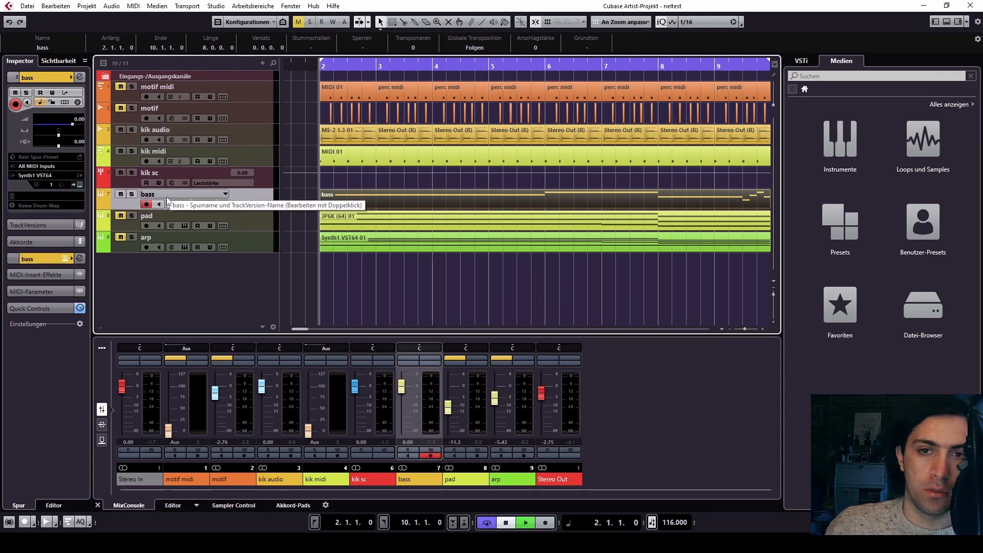
left_click_drag(538, 392, 540, 391)
key("space")
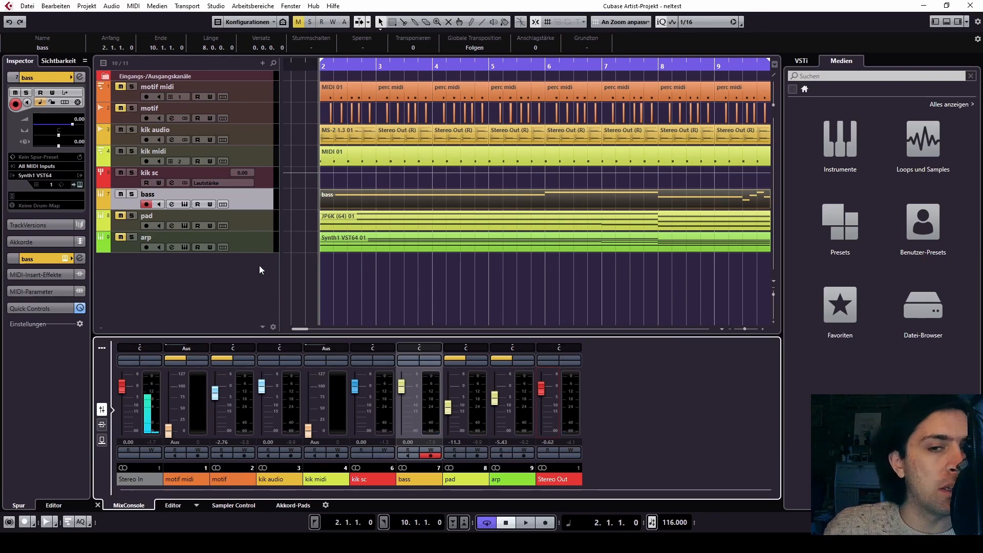
Disarm recording on the bass track.
left_click(244, 198)
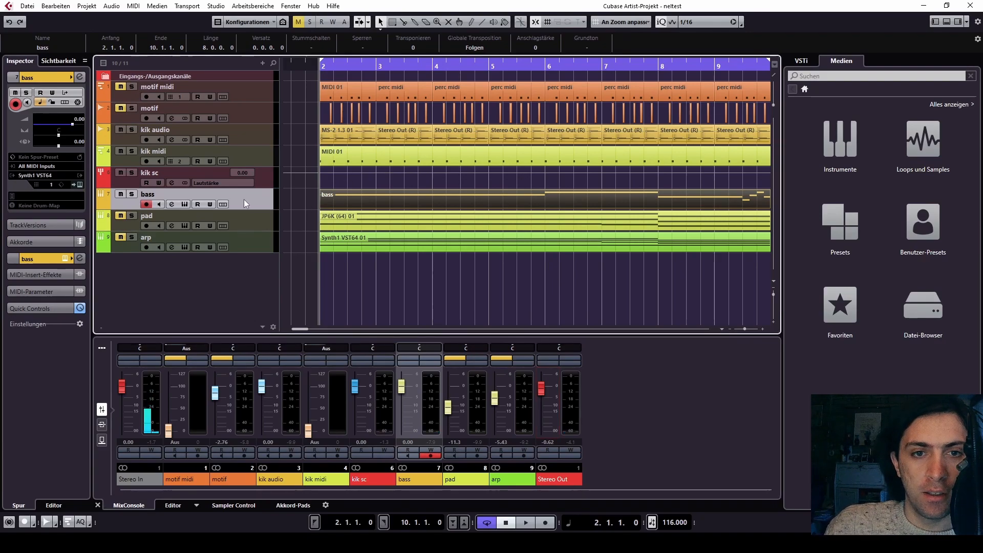
left_click(146, 204)
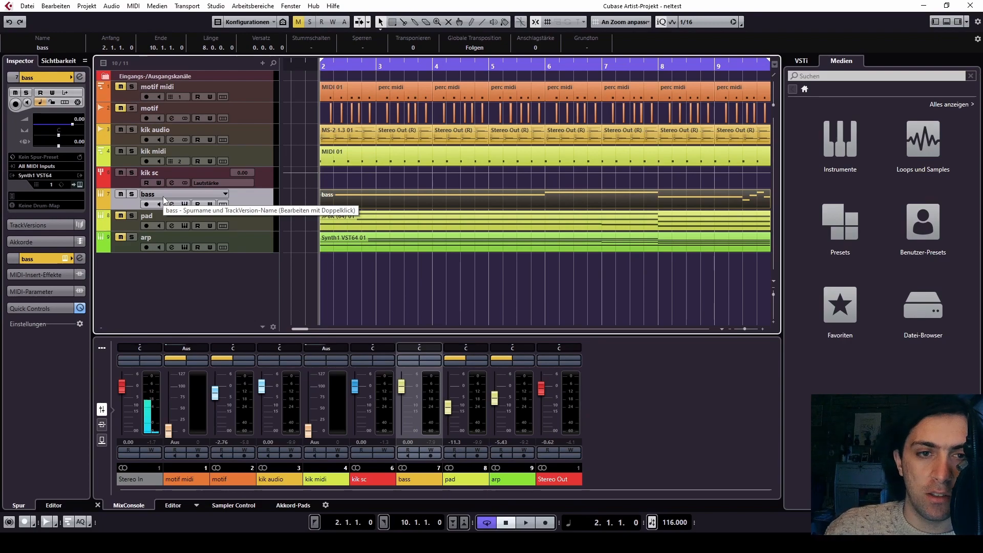
Add two stereo group channel tracks routed to Stereo Out inside a group folder, and select that folder.
right_click(160, 290)
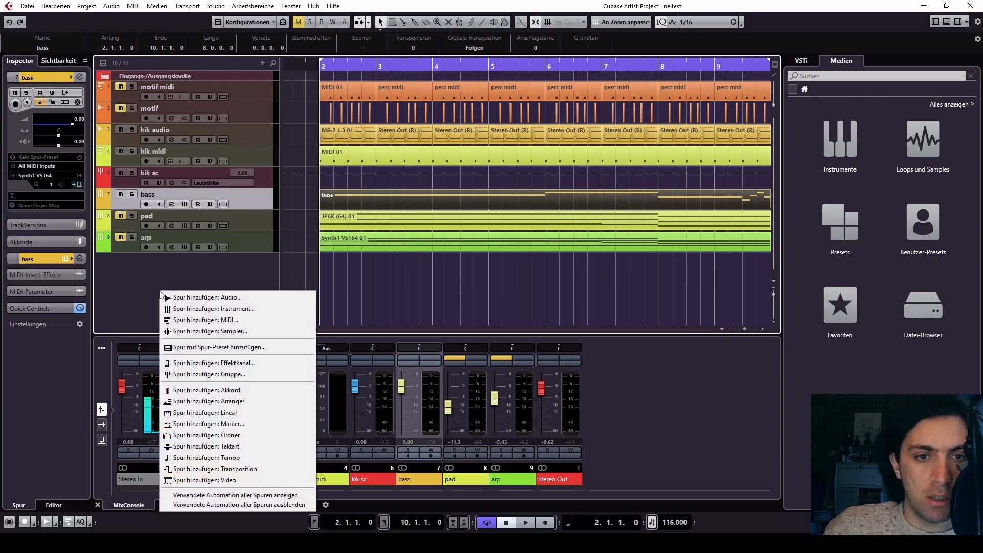
left_click(234, 375)
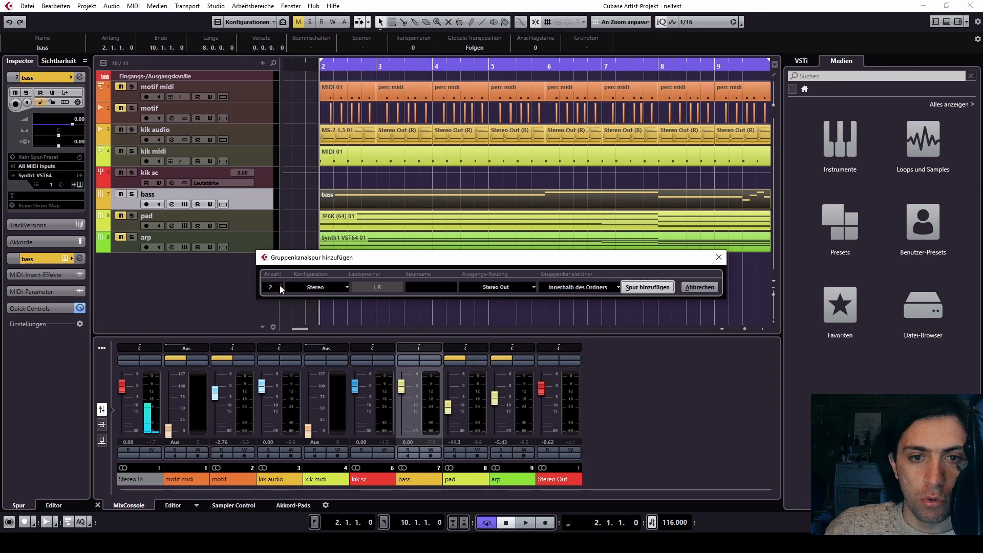
left_click(646, 286)
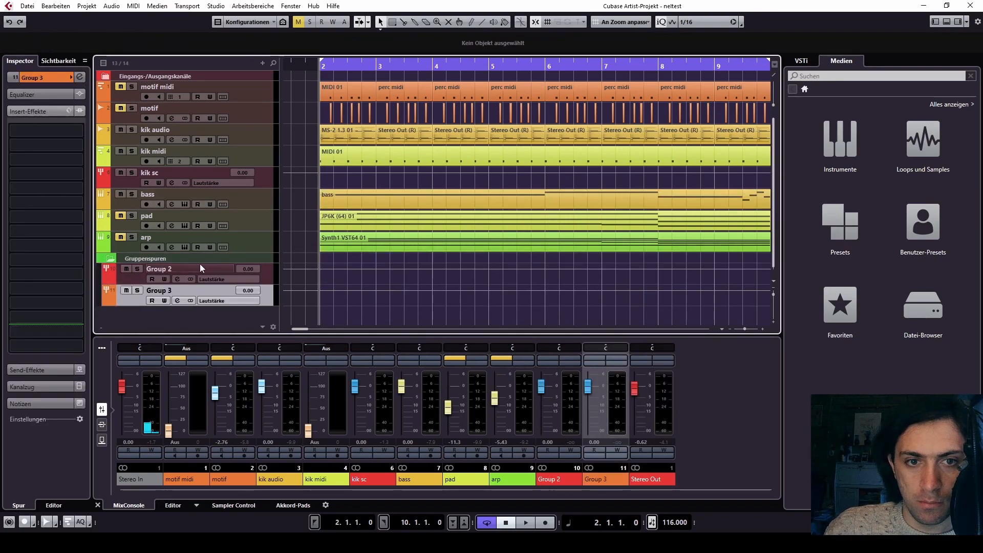
left_click(167, 269)
left_click(152, 261)
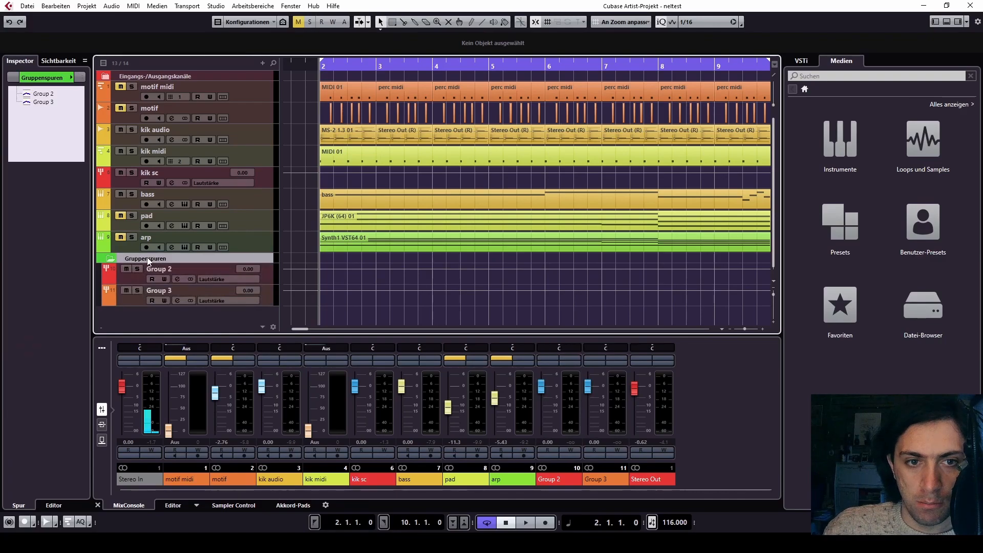
right_click(147, 258)
left_click(114, 259)
left_click(111, 258)
left_click(106, 259)
left_click(106, 259)
left_click(106, 259)
right_click(135, 259)
left_click(128, 259)
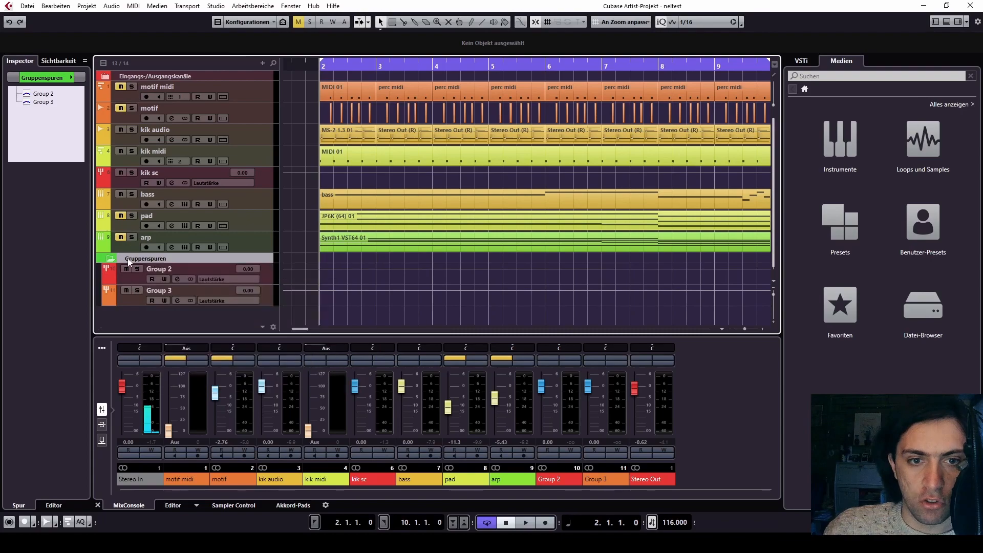
right_click(150, 260)
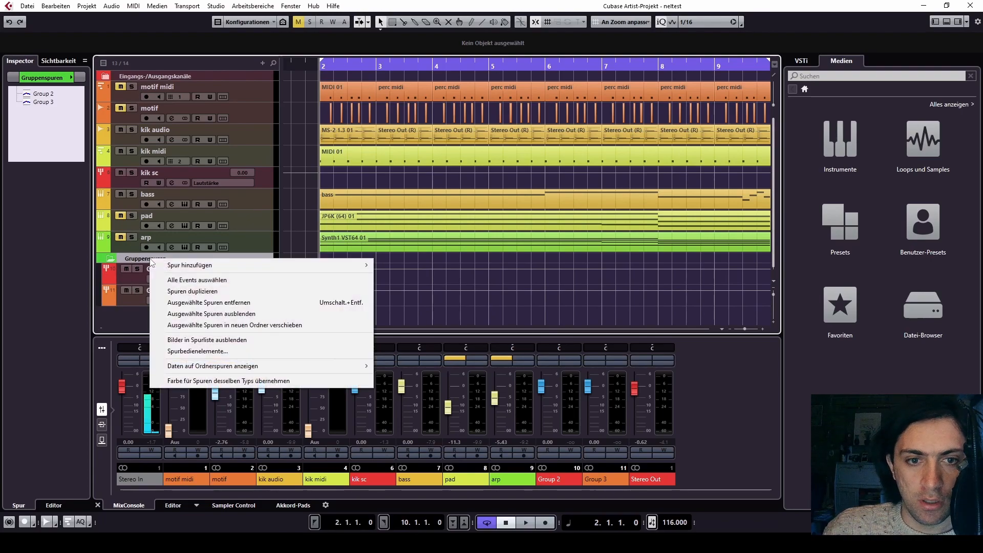
left_click(147, 259)
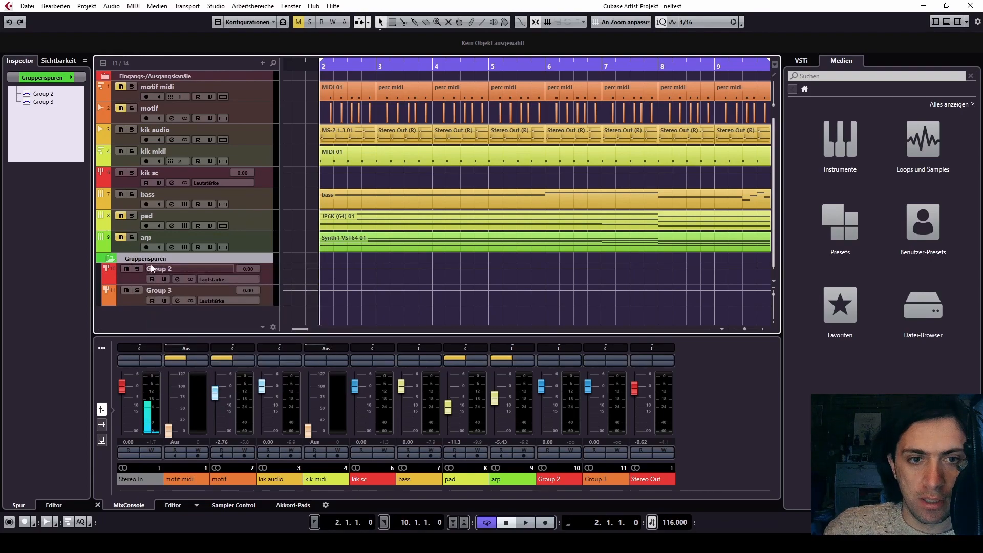
Select the Group 2 and Group 3 channels together and move them out of their folder to directly below kik sc.
left_click(152, 268)
left_click(155, 290, "shift")
right_click(154, 273)
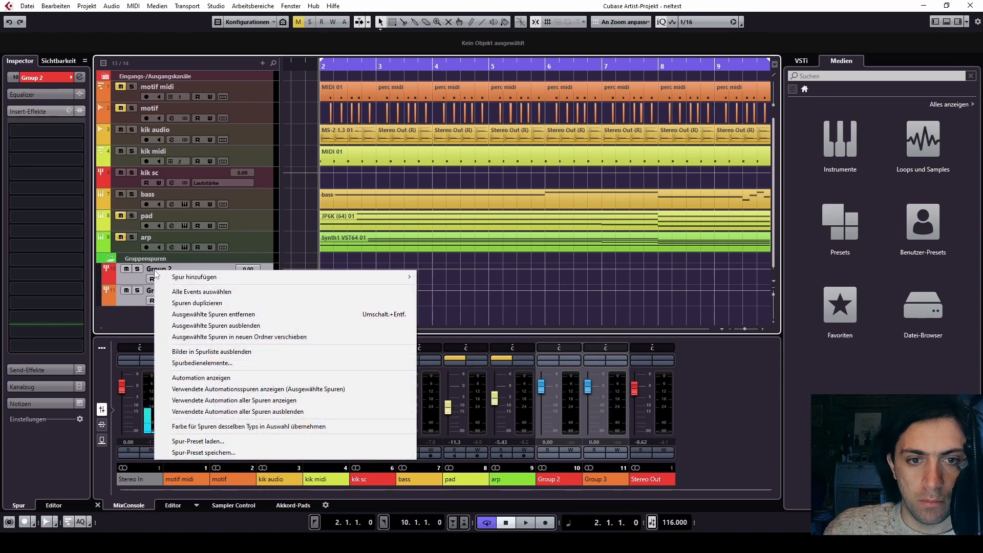
left_click(150, 306)
right_click(149, 312)
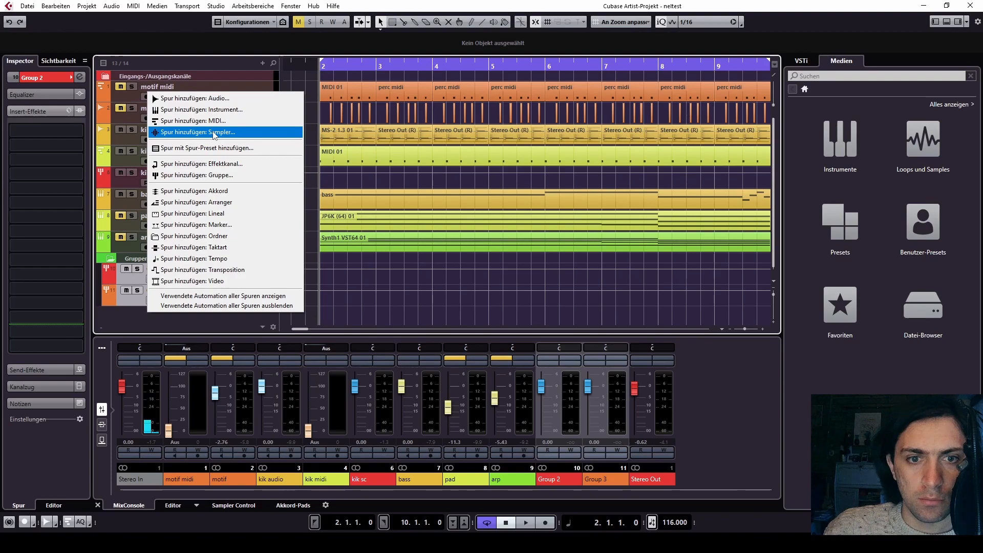
left_click(119, 275)
left_click_drag(170, 267, 170, 192)
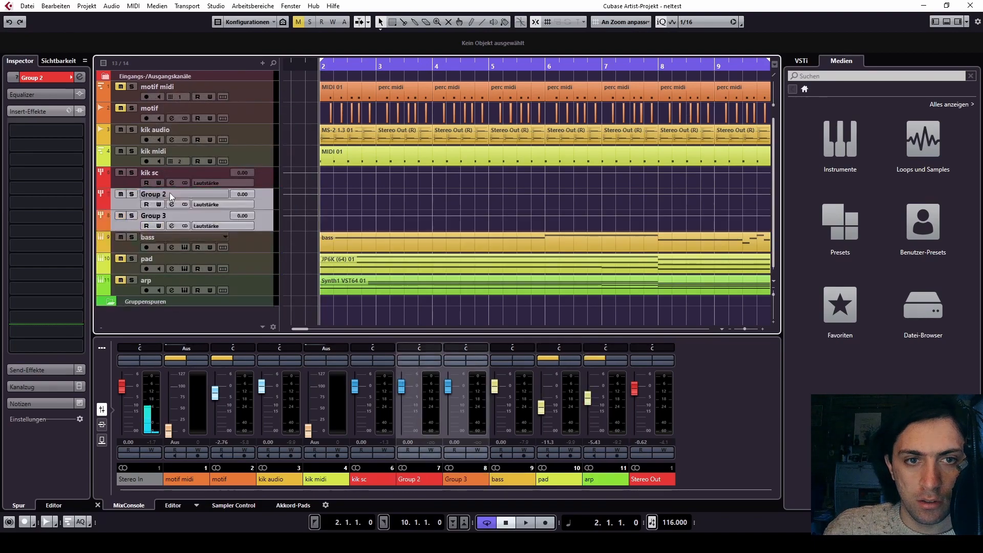
Rename the group folder track Gruppenspuren as bass g.
left_click(135, 300)
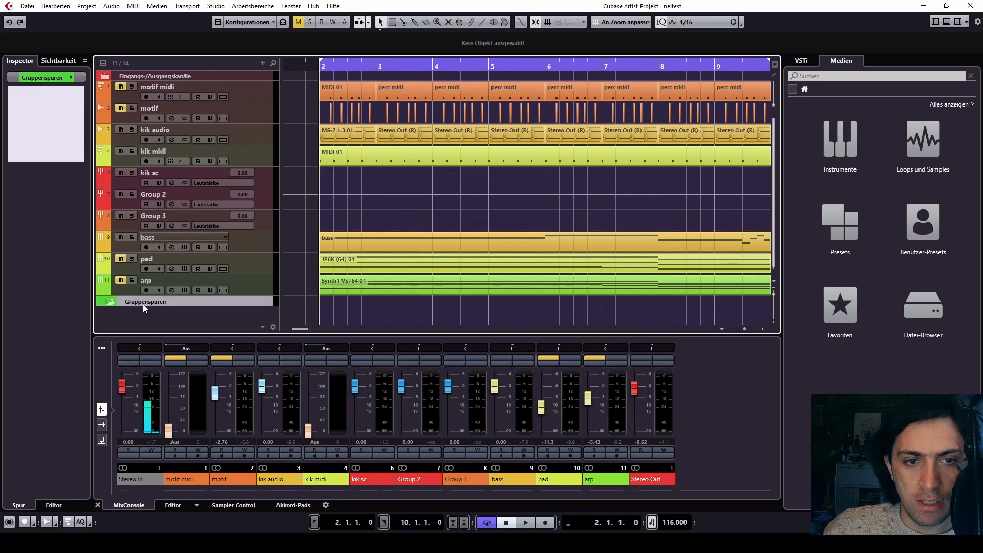
double_click(43, 77)
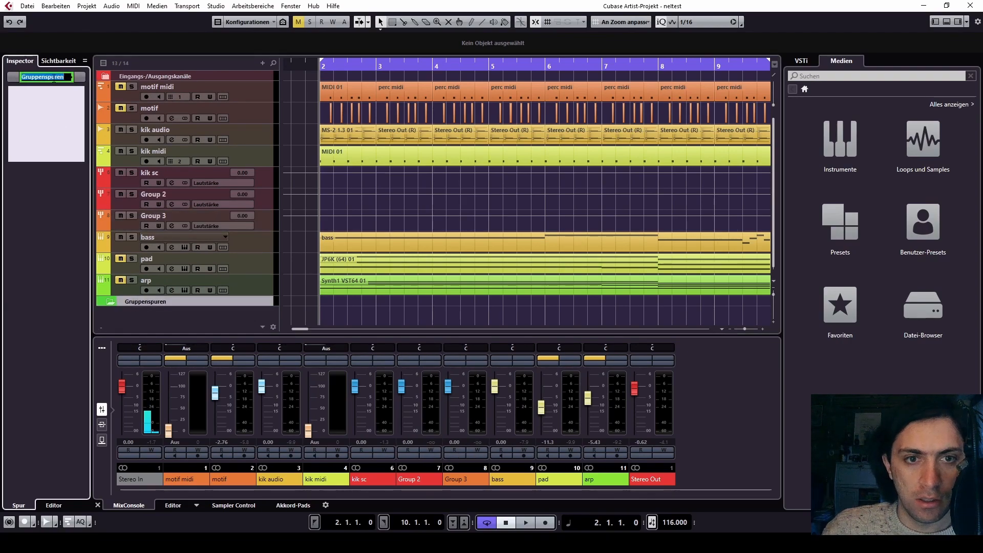
type("bass g")
key("Return")
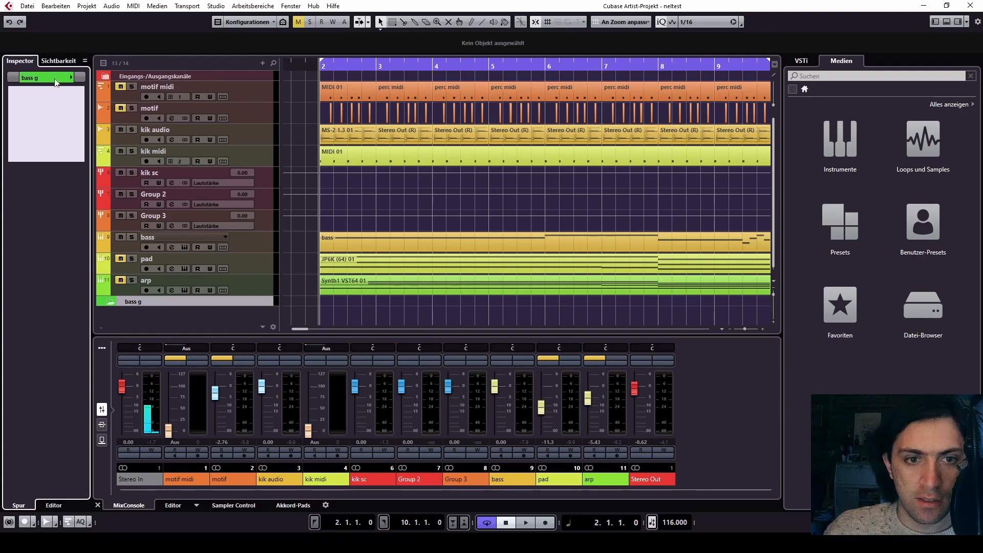
Move the bass g folder to just below kik sc and place Group 2 and Group 3 inside it.
left_click_drag(144, 302, 157, 191)
left_click(150, 202)
left_click(152, 229, "shift")
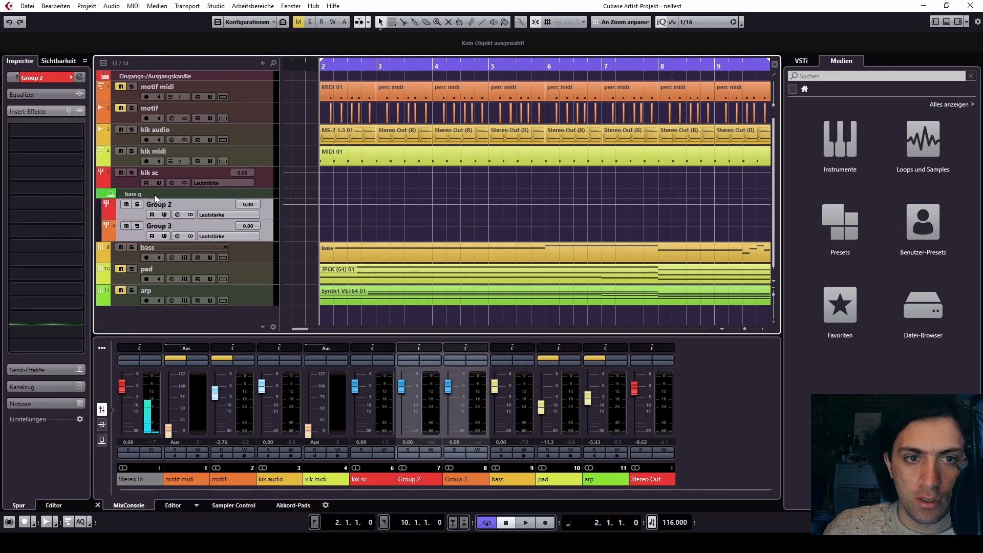
left_click(155, 194)
Rename Group 2 as bass dry and Group 3 as bass rvb.
double_click(156, 203)
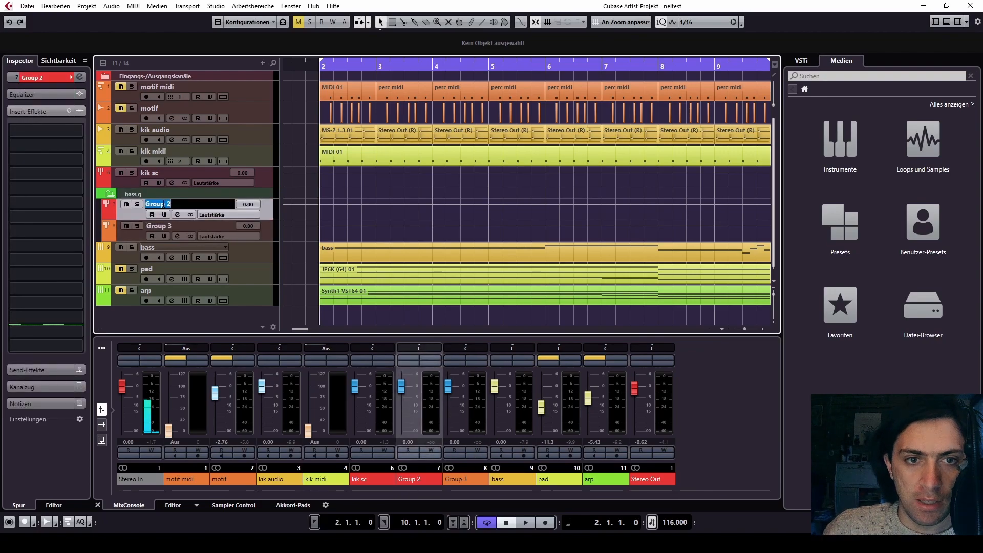
type("bass dry")
key("Tab")
type("bass")
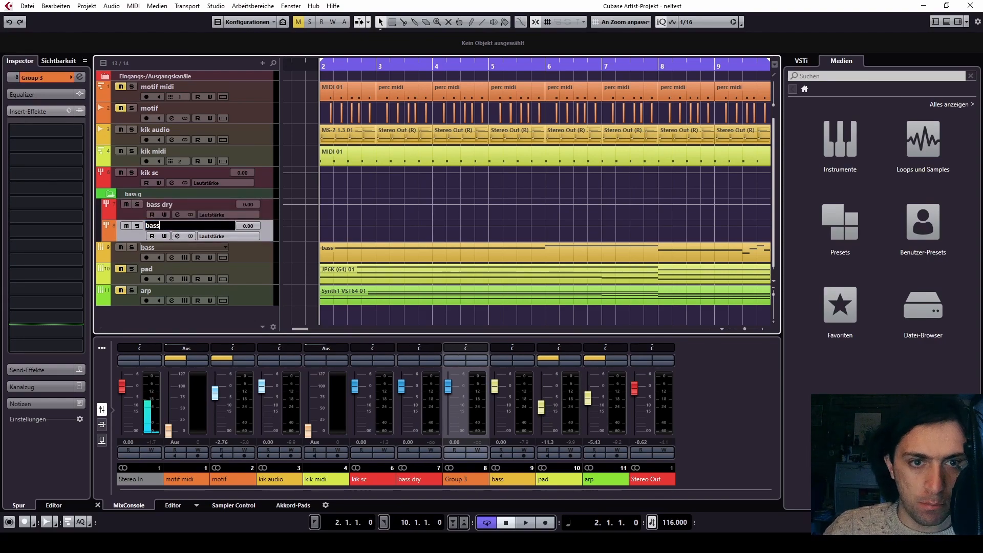
type(" rv")
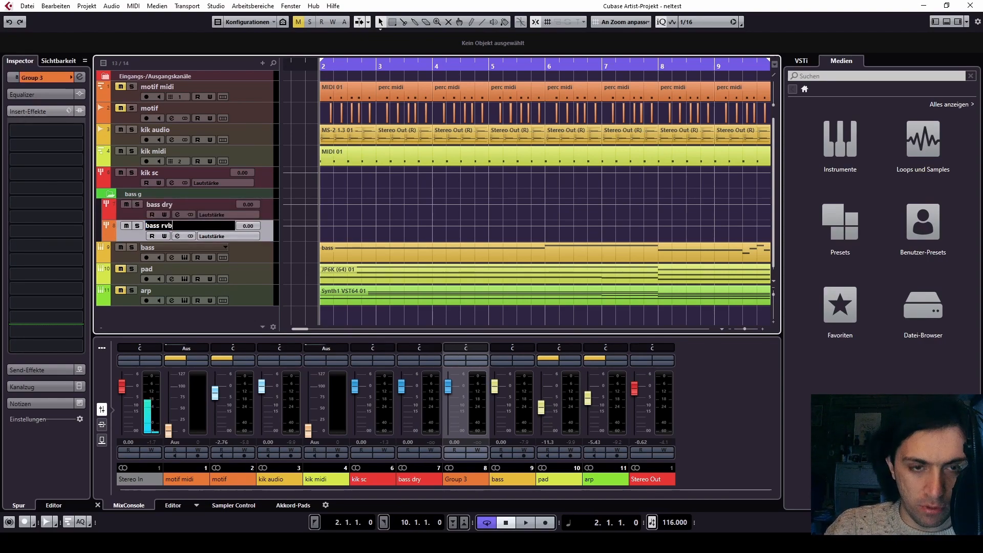
type("b")
key("Return")
Move the bass g folder below the bass track, and put the bass track inside it above bass dry.
left_click(146, 192)
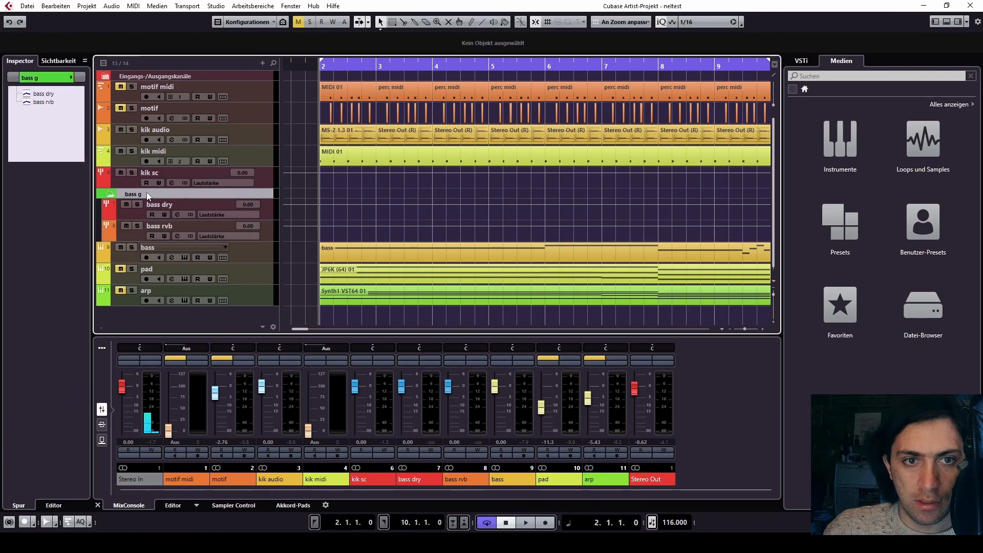
left_click_drag(147, 192, 156, 257)
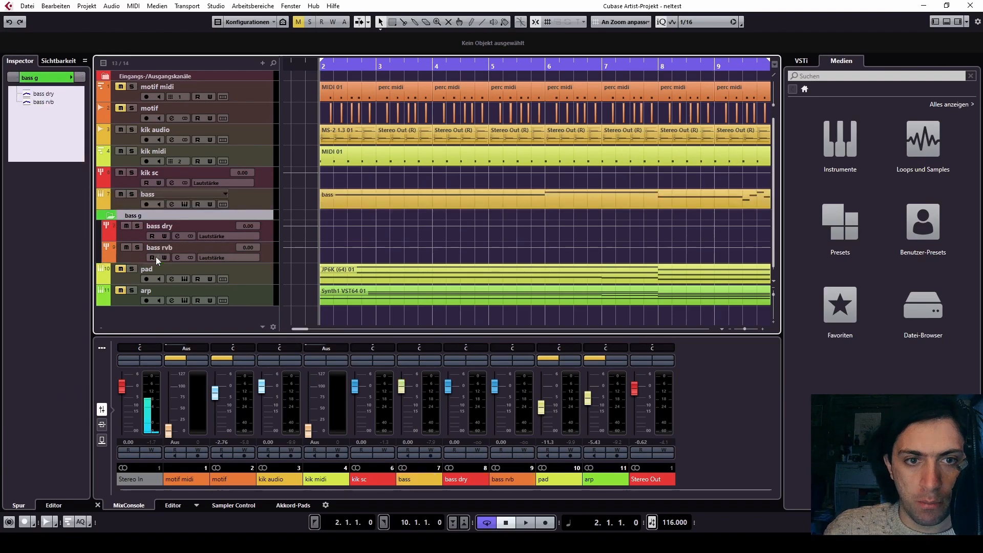
left_click_drag(147, 194, 154, 219)
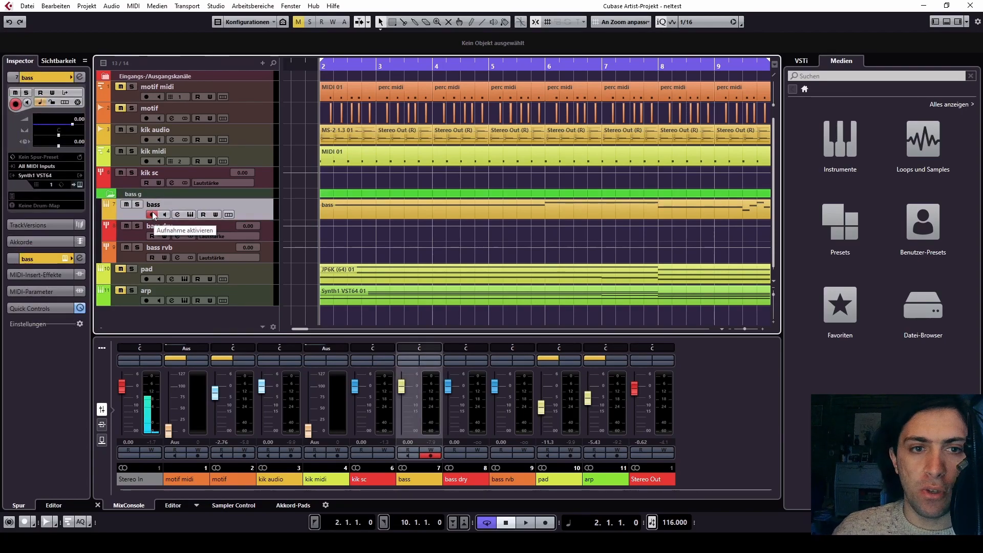
left_click(154, 226)
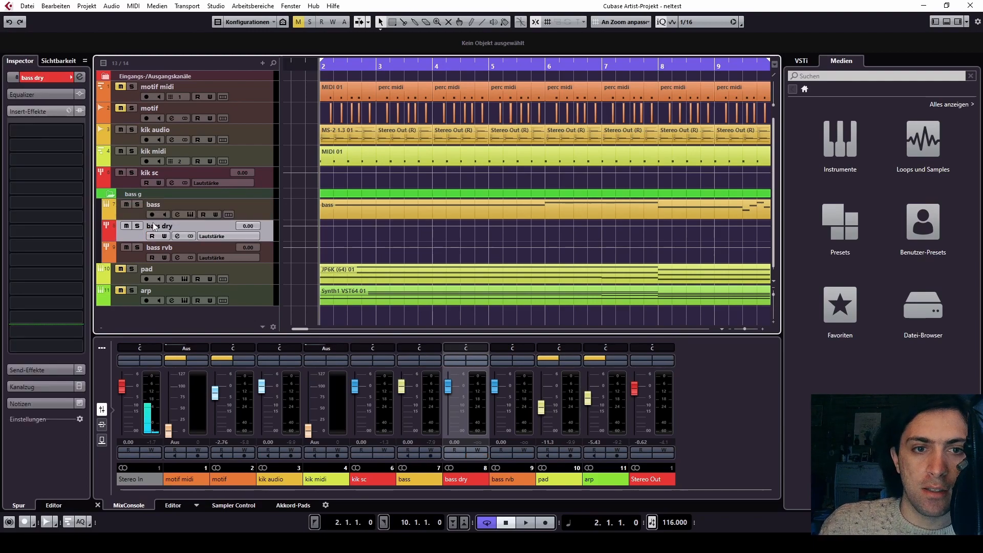
left_click(154, 205)
double_click(159, 204)
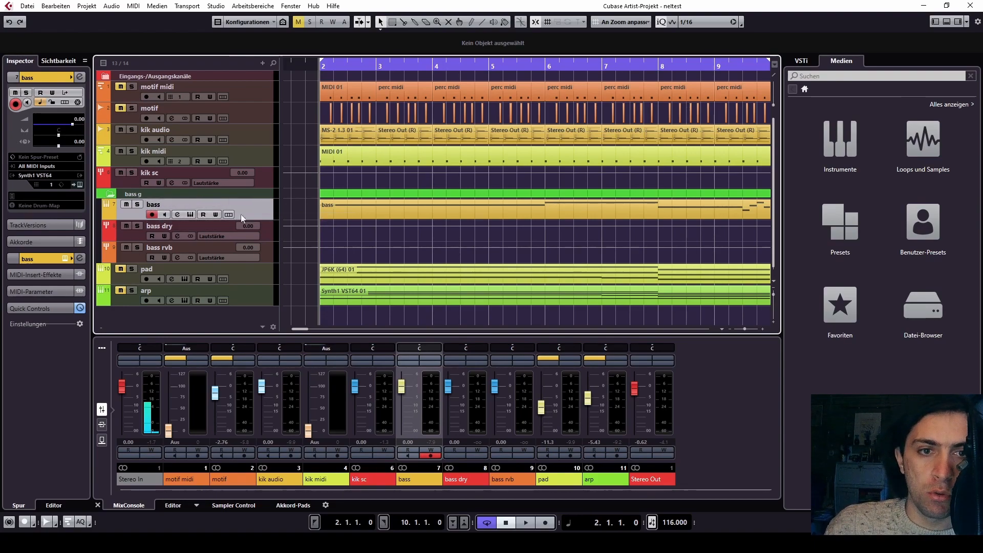
Collapse the bass g folder and expand it again to show its three tracks.
left_click(108, 195)
left_click(108, 195)
left_click(107, 195)
left_click(108, 195)
left_click(107, 195)
left_click(107, 195)
left_click(107, 195)
left_click(107, 195)
left_click(107, 195)
left_click(106, 196)
left_click(109, 195)
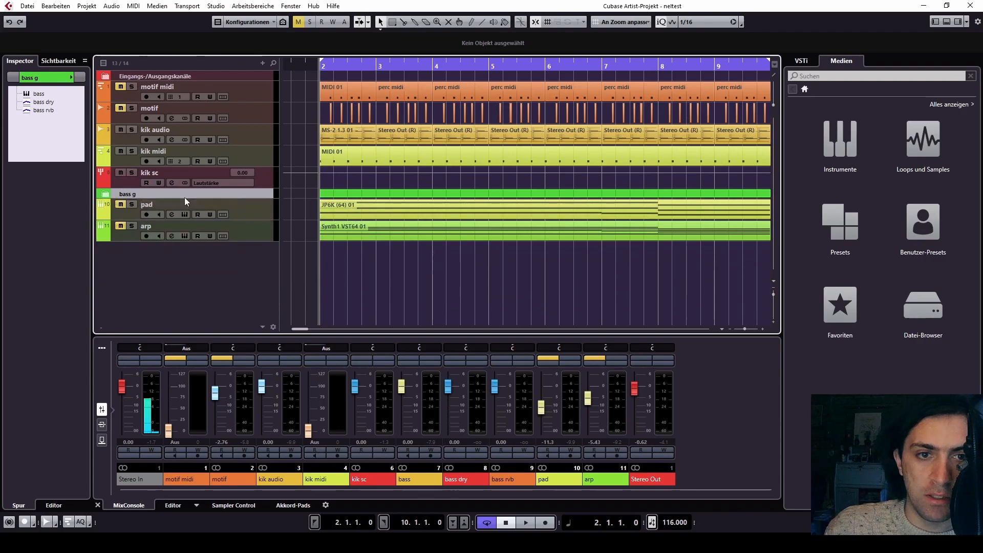
left_click(105, 193)
Open the bass track's channel settings and route its output to the bass dry group.
left_click(181, 204)
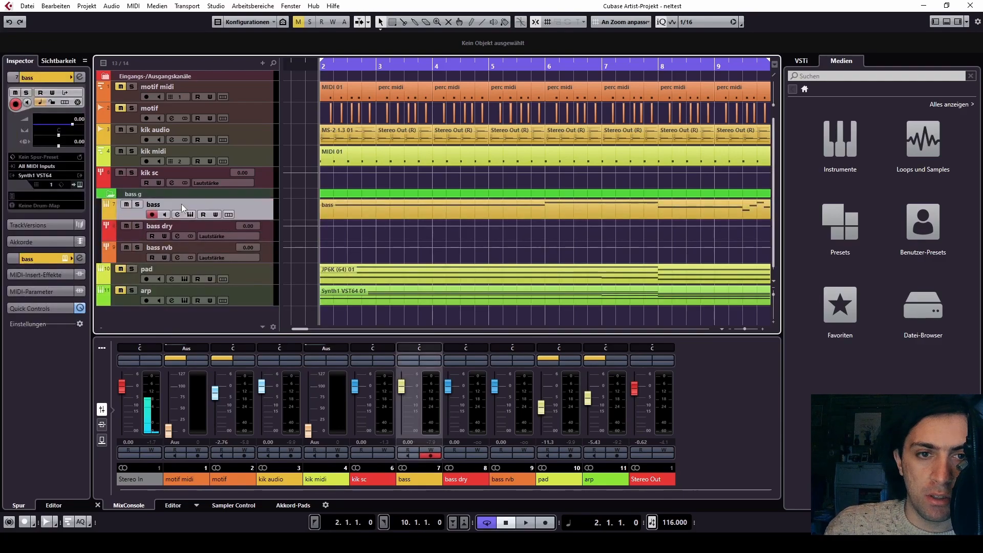
left_click(151, 214)
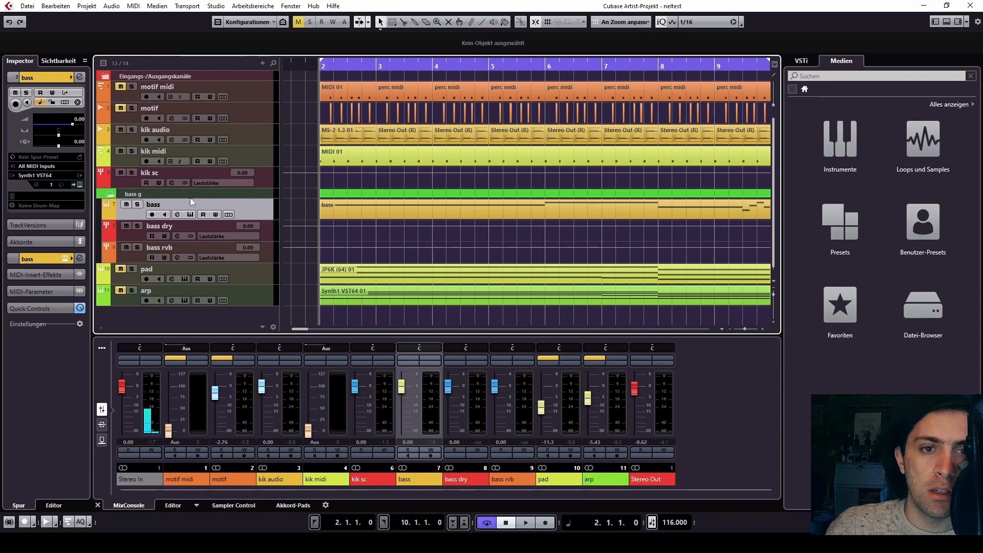
left_click(164, 242)
left_click(165, 204)
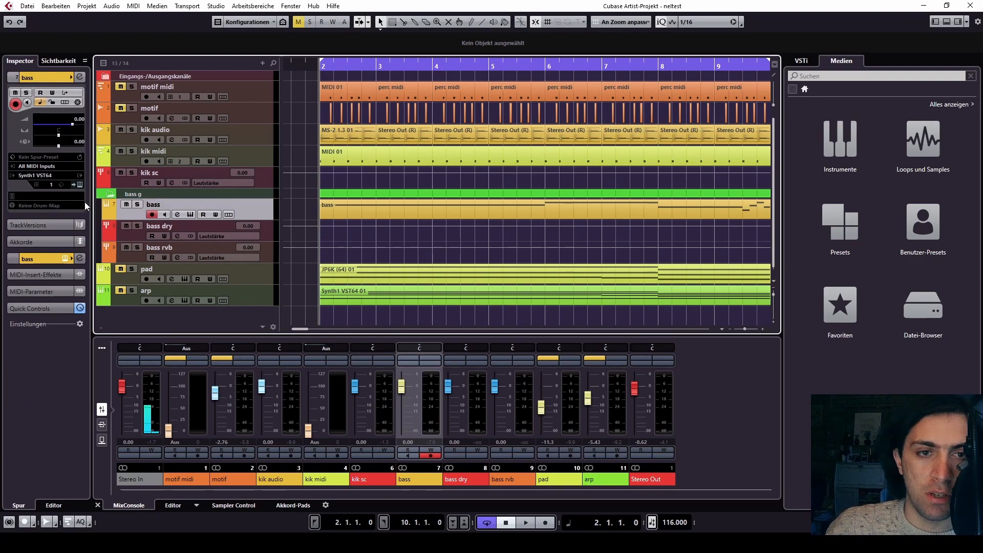
left_click(431, 360)
left_click_drag(275, 157, 273, 299)
left_click(250, 314)
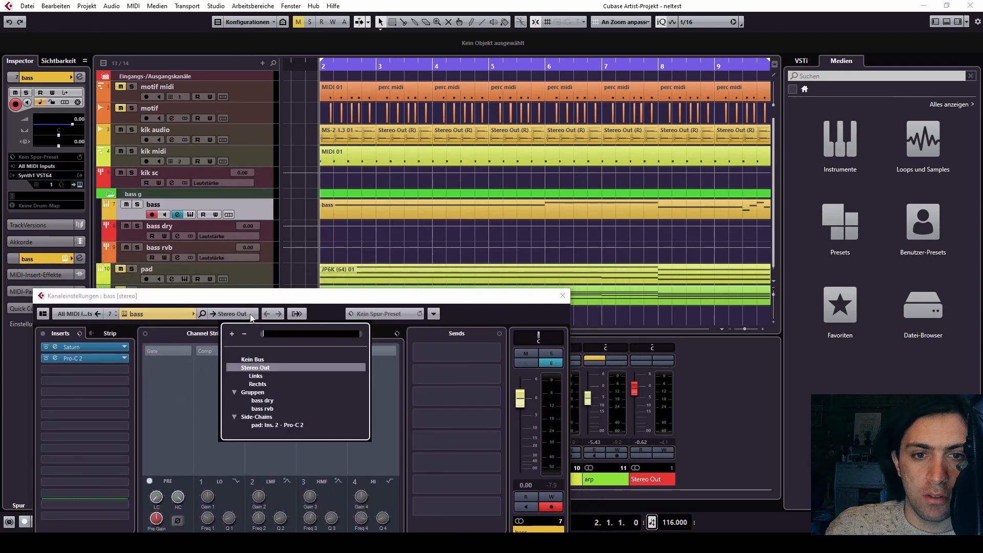
left_click(262, 401)
Add and enable a send from the bass channel to the bass rvb group, and close the channel settings.
left_click(466, 352)
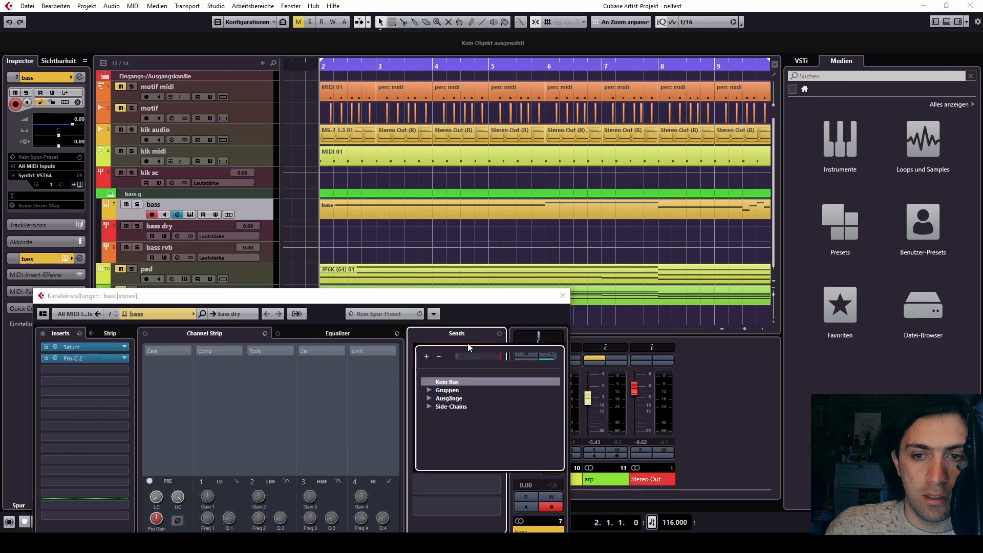
left_click(429, 390)
left_click(484, 406)
left_click(415, 346)
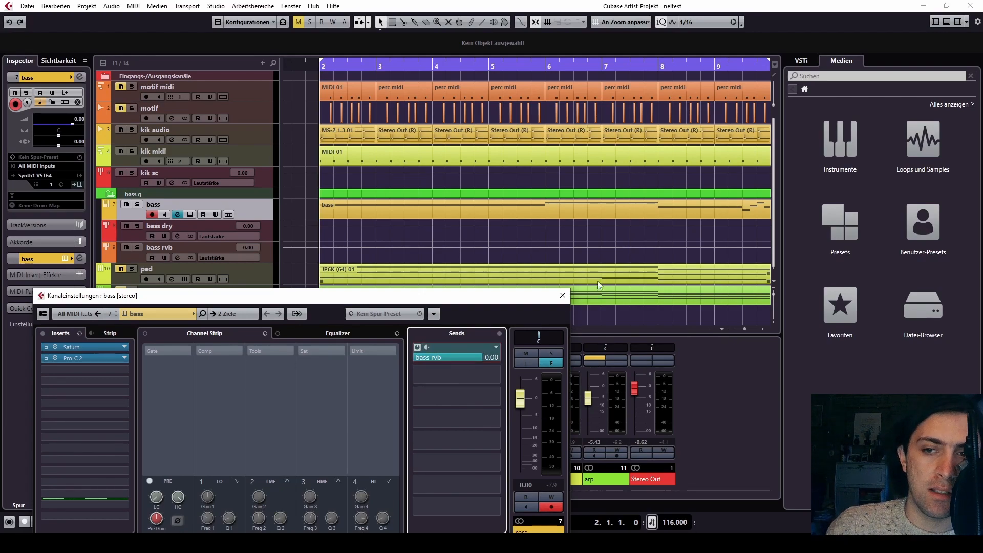
left_click(562, 296)
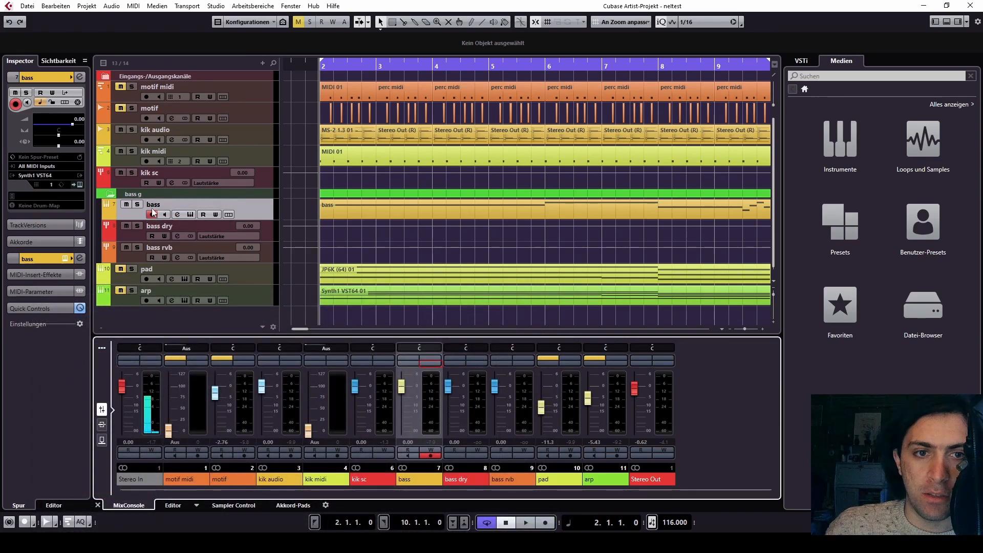
Toggle the pre/post-fader setting of kik audio's send to kik sc, and select the kik sc group.
left_click(156, 177)
left_click(148, 139)
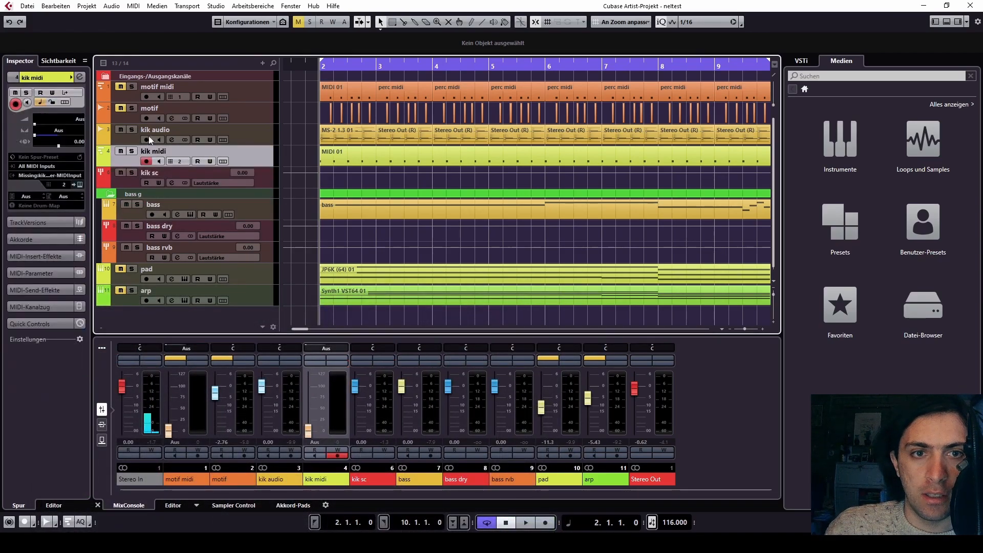
left_click(32, 246)
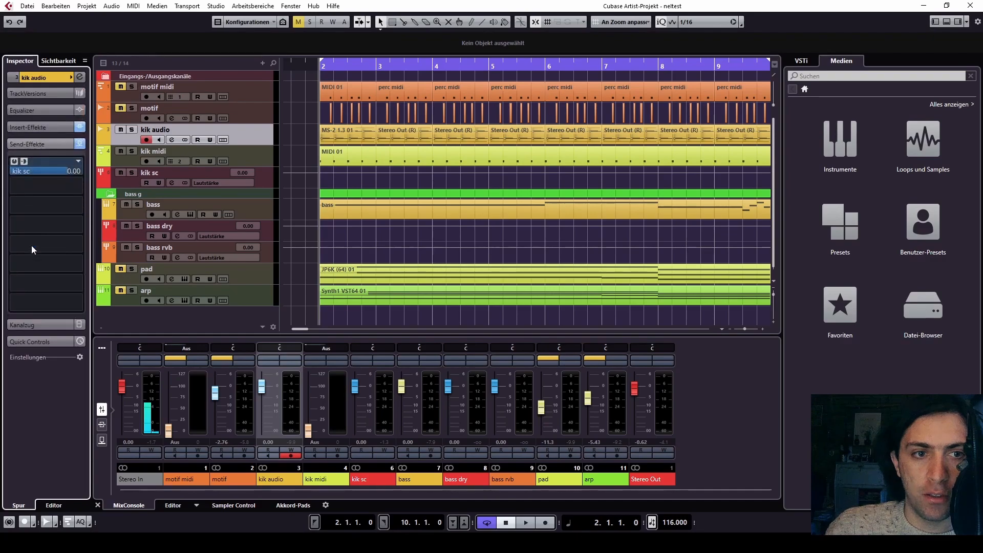
left_click(38, 161)
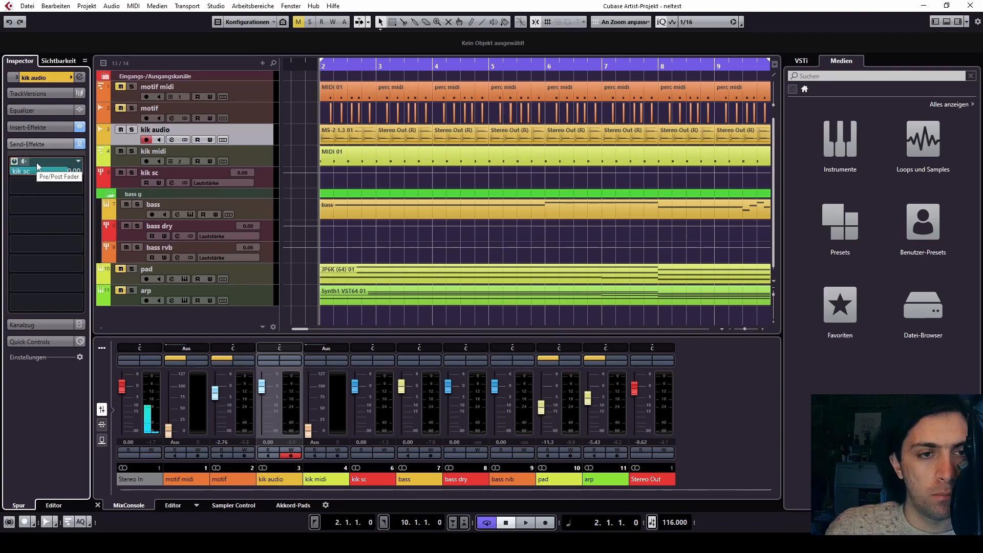
left_click(154, 153)
left_click(167, 172)
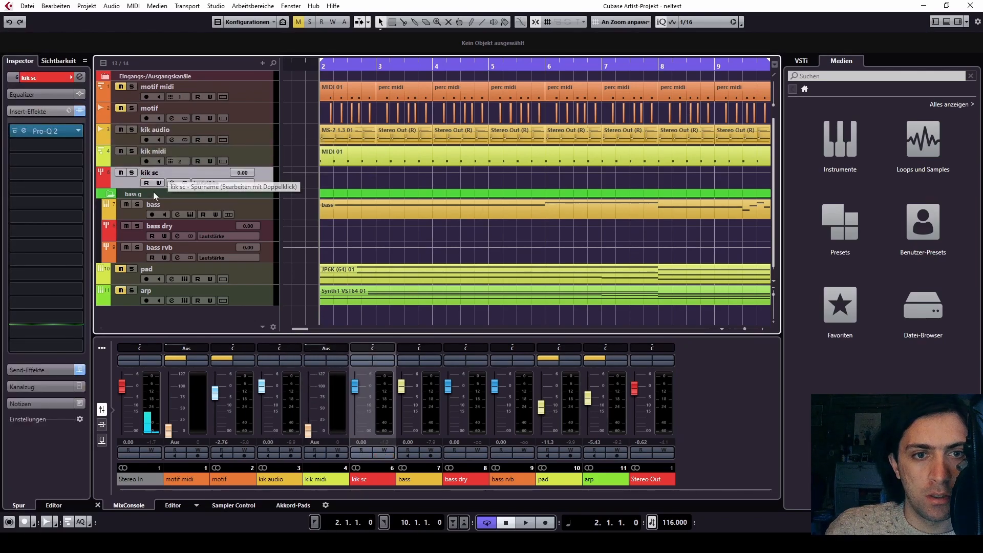
Play the project while muting and unmuting bass rvb to compare the sound, then stop and select bass dry.
left_click(152, 205)
left_click(161, 248)
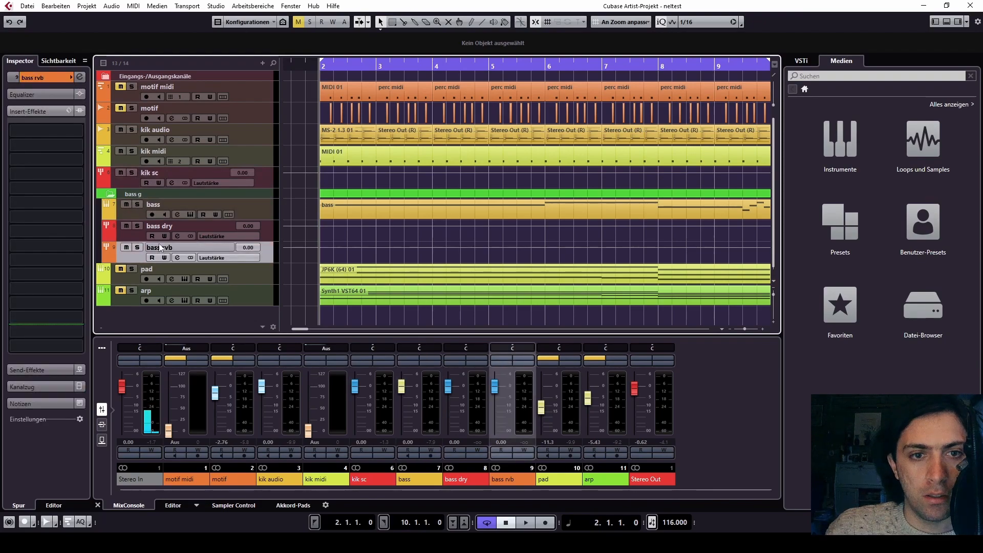
key("space")
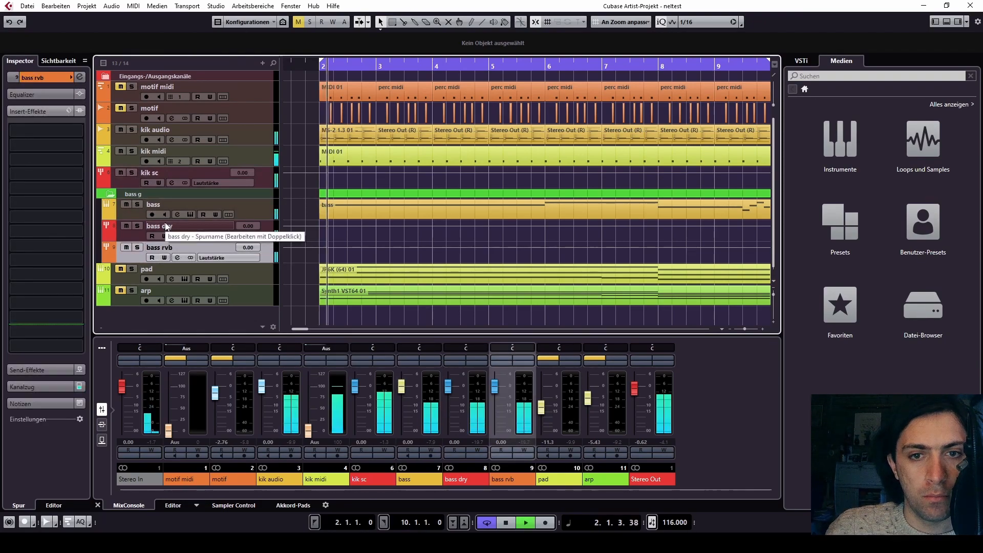
left_click(126, 247)
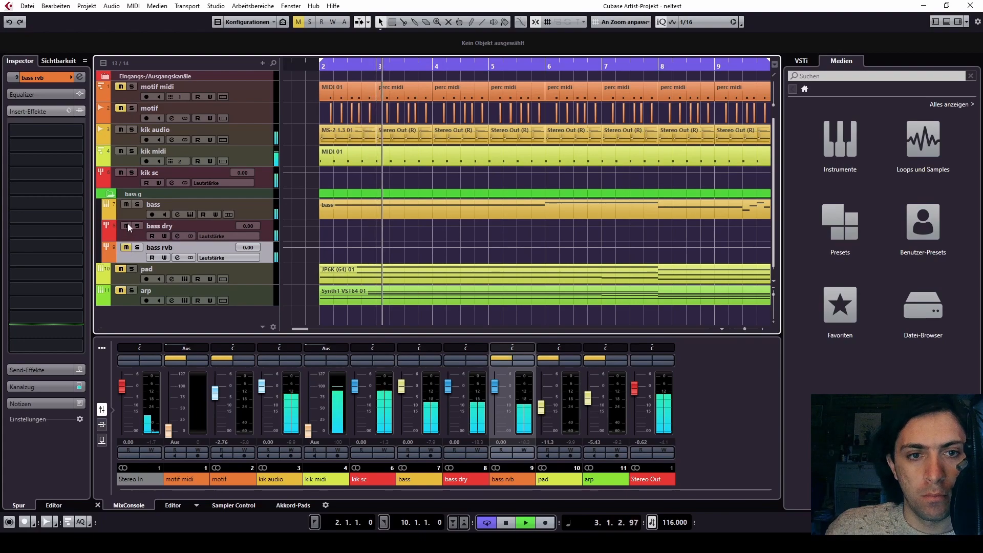
left_click(125, 247)
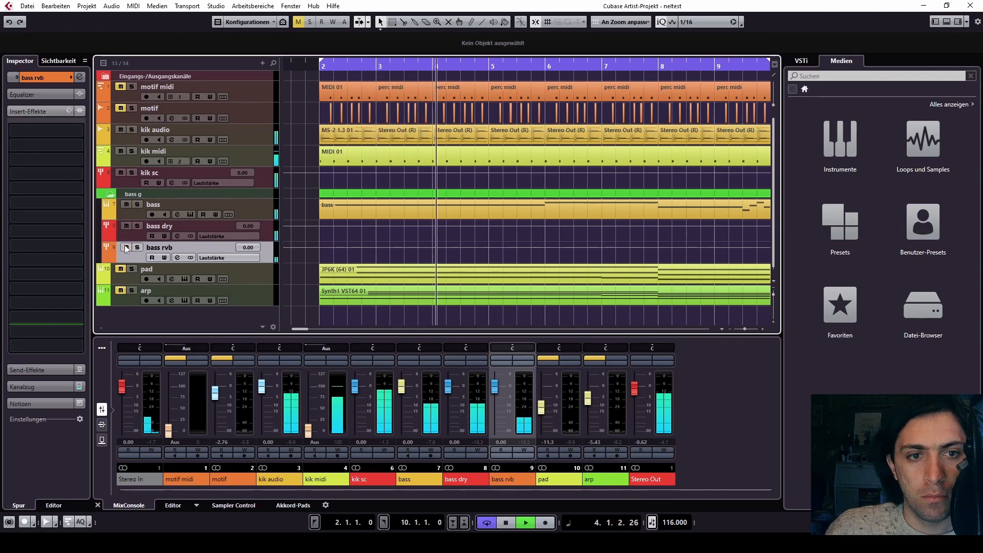
key("space")
left_click(154, 228)
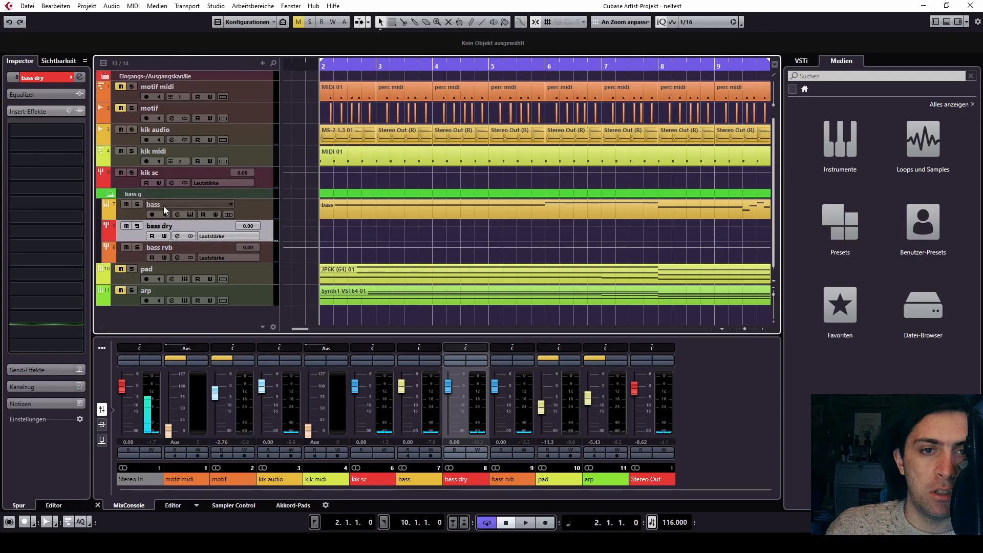
Review the bass track's channel settings, close them, and disarm recording on the track.
left_click(164, 206)
left_click(177, 215)
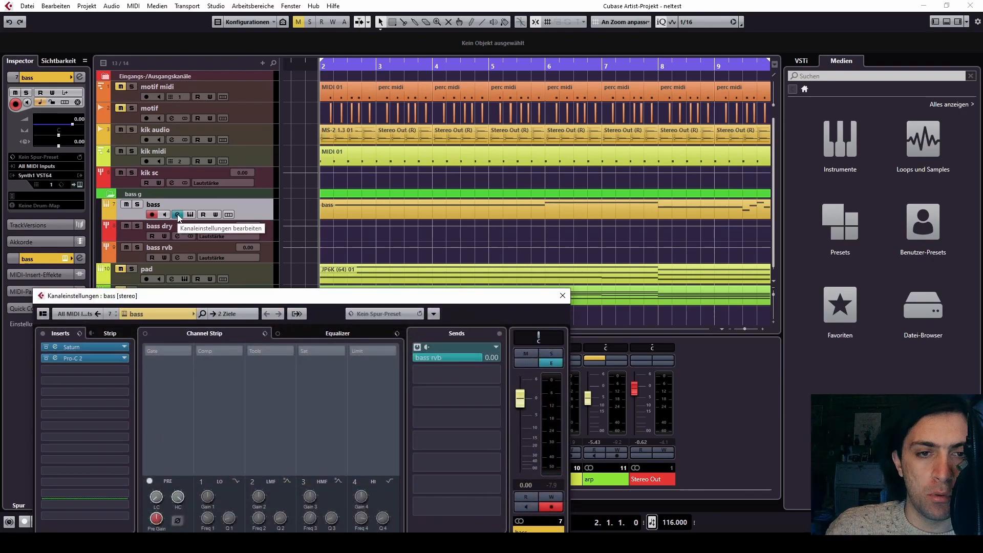
left_click(177, 214)
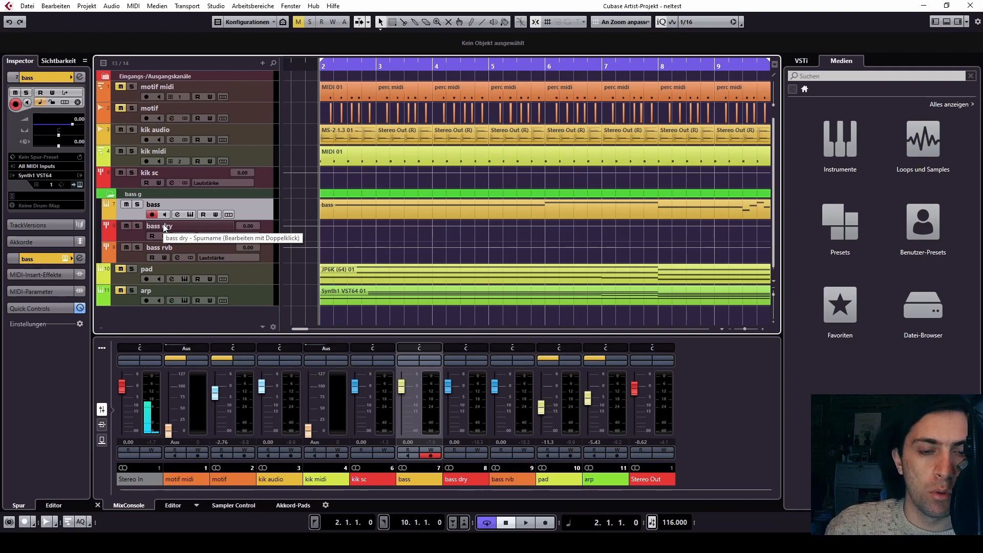
left_click(150, 214)
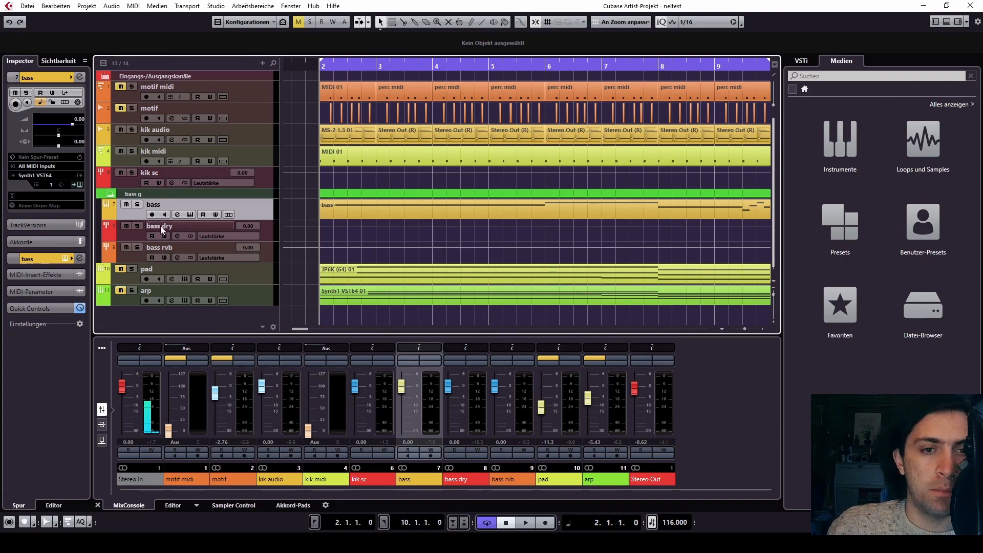
Solo the bass rvb group and play a short passage to hear it on its own.
left_click(161, 226)
left_click(159, 250)
left_click(137, 247)
key("space")
key("space")
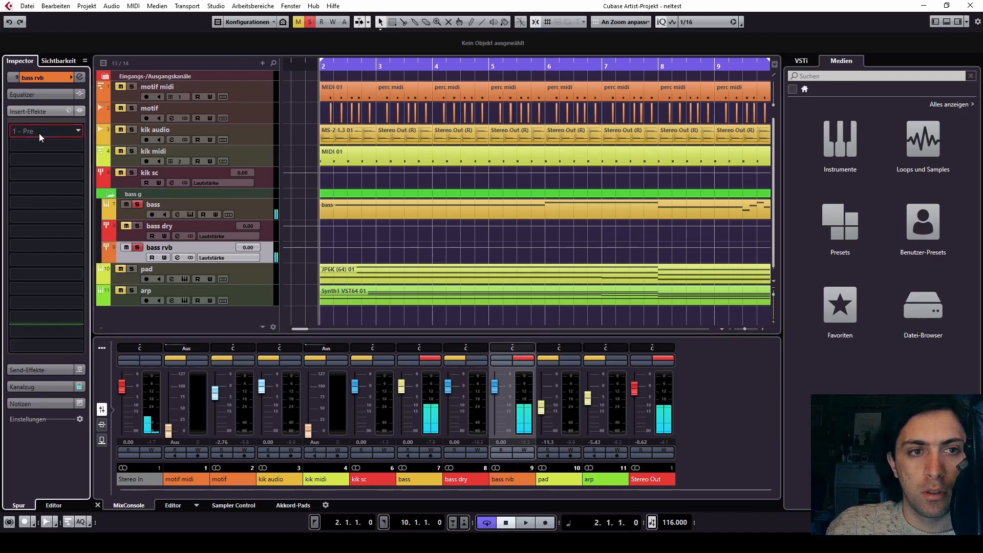
Insert the Raum reverb in the first insert slot of bass rvb and set its Mix to maximum.
left_click(38, 133)
type("rau")
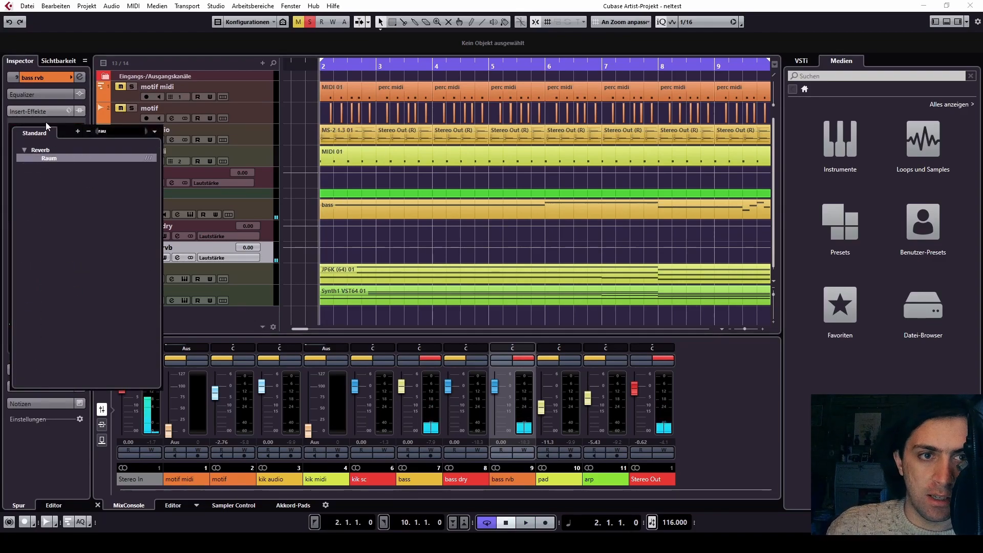
left_click(44, 158)
left_click_drag(495, 306, 499, 289)
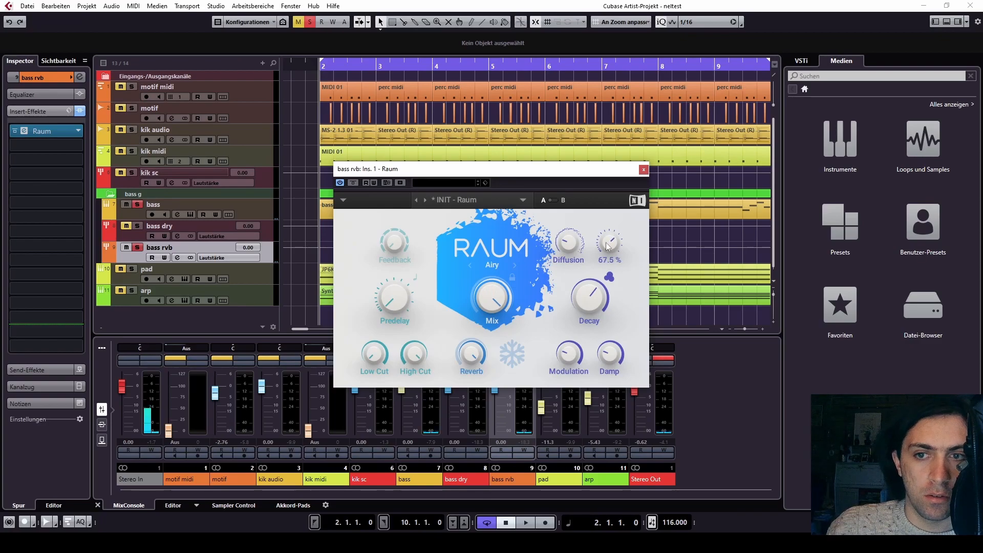
Solo kik audio, kik midi and kik sc alongside bass rvb and play the project.
left_click(329, 72)
key("space")
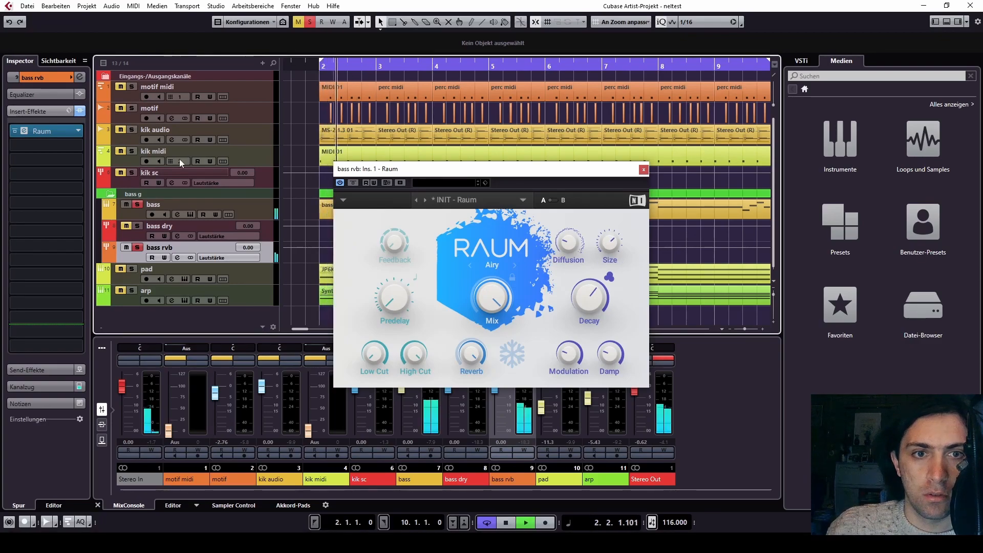
key("space")
left_click(132, 130)
left_click(132, 152)
left_click(132, 172)
key("space")
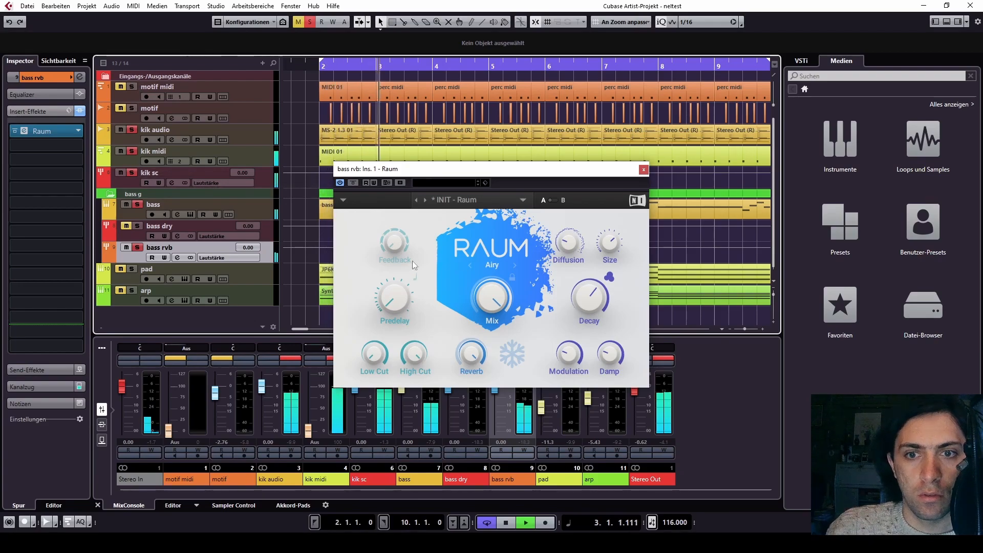
During playback, set Raum's Low Cut to -5.20 dB and Decay to 2.3 s, and adjust its Size and Diffusion.
left_click_drag(589, 298, 589, 333)
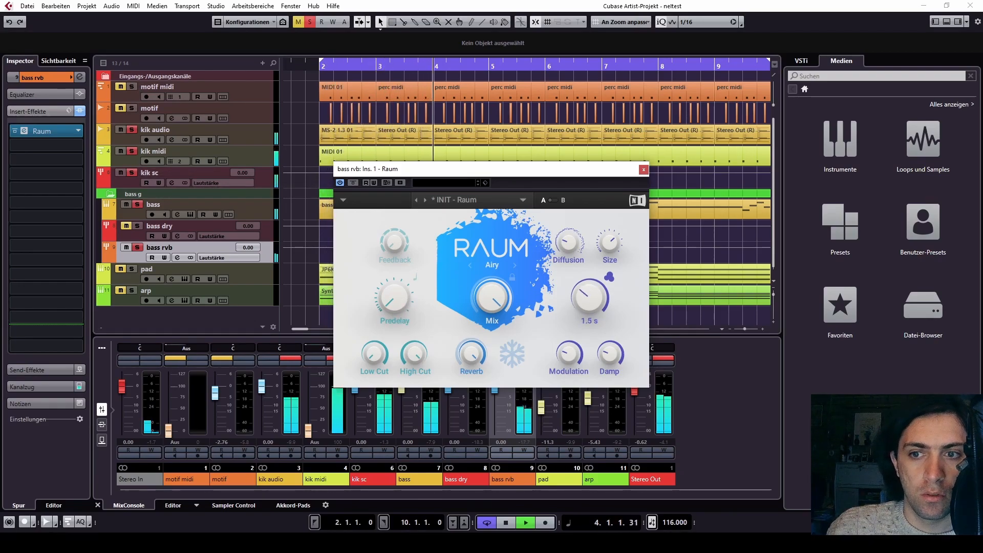
left_click_drag(374, 355, 374, 336)
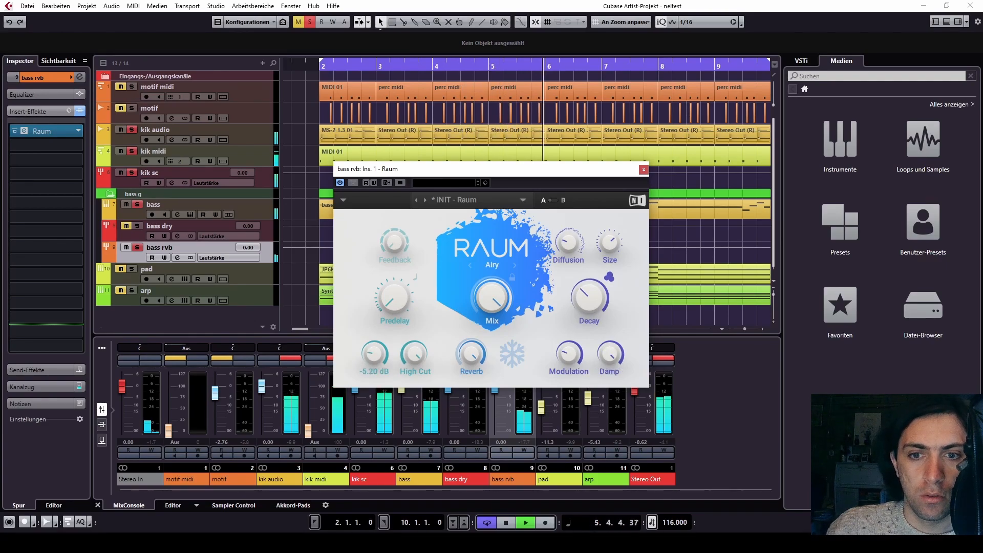
mouse_move(610, 242)
left_mouse_down()
mouse_move(609, 231)
mouse_move(569, 239)
mouse_move(568, 228)
mouse_move(569, 247)
mouse_move(569, 237)
mouse_move(606, 248)
left_mouse_up()
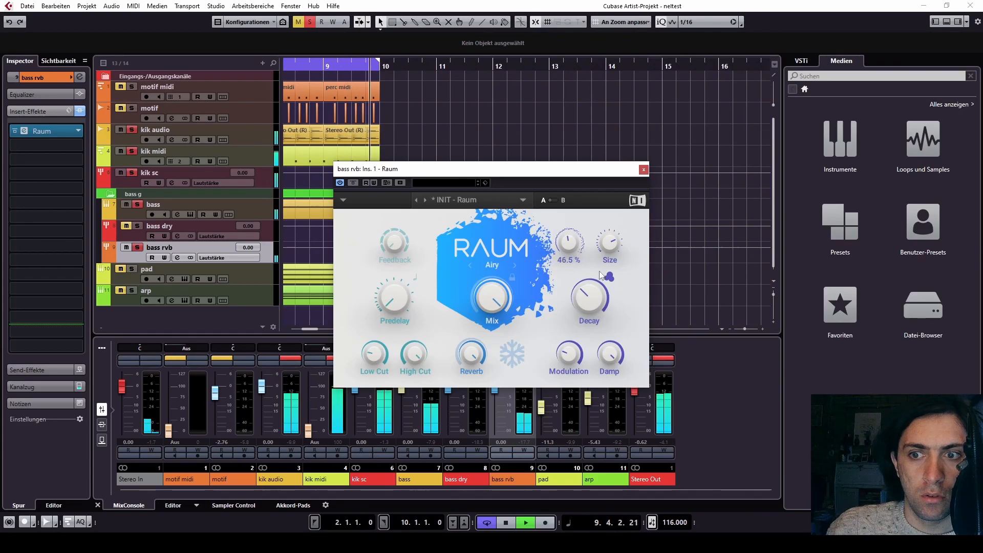
left_click_drag(573, 248, 573, 253)
left_click_drag(590, 300, 590, 288)
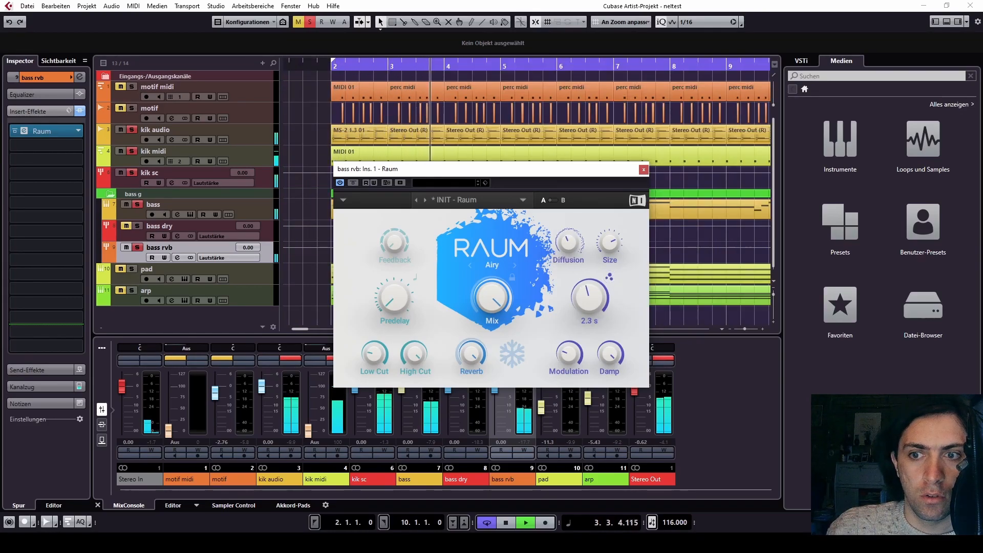
left_click_drag(610, 247, 569, 249)
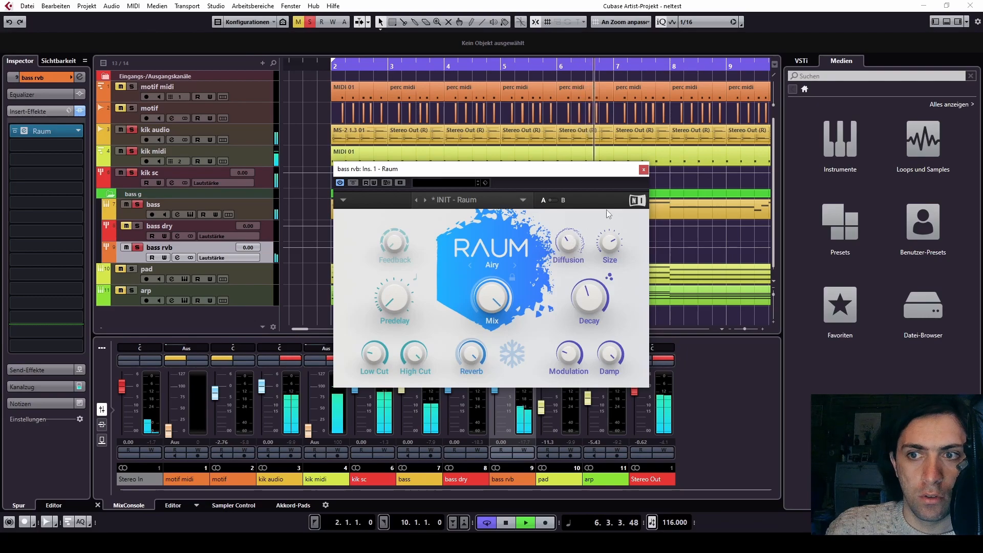
Adjust Raum's Damp and lower its High Cut to about half, stop playback and close the plug-in window.
mouse_move(372, 356)
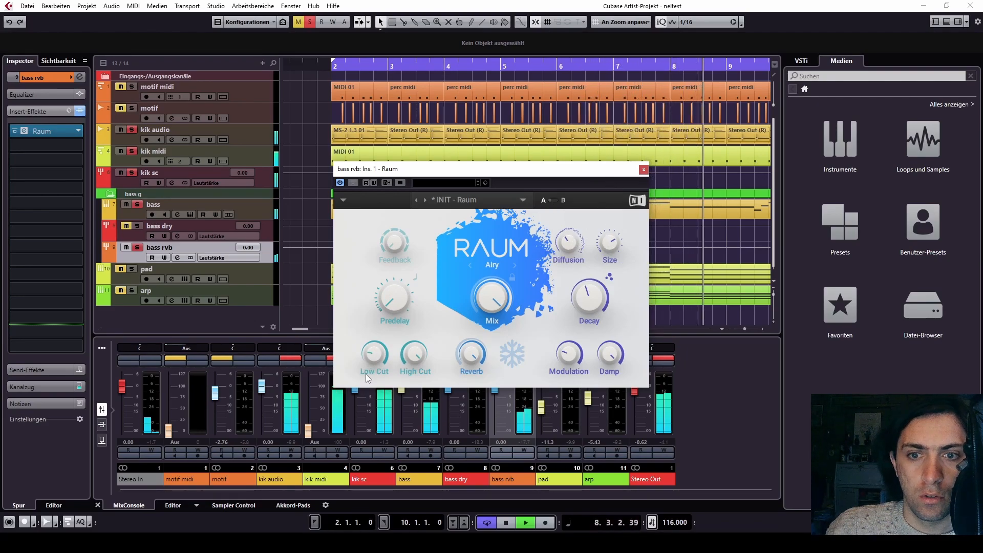
mouse_move(610, 354)
left_mouse_down()
mouse_move(610, 375)
mouse_move(610, 355)
left_mouse_up()
mouse_move(420, 355)
left_click_drag(418, 355, 420, 356)
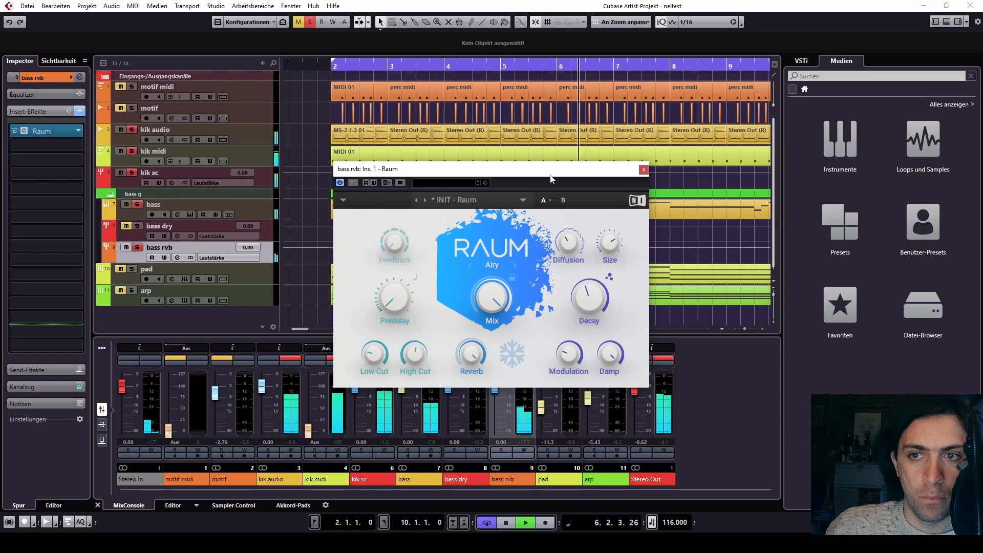
key("space")
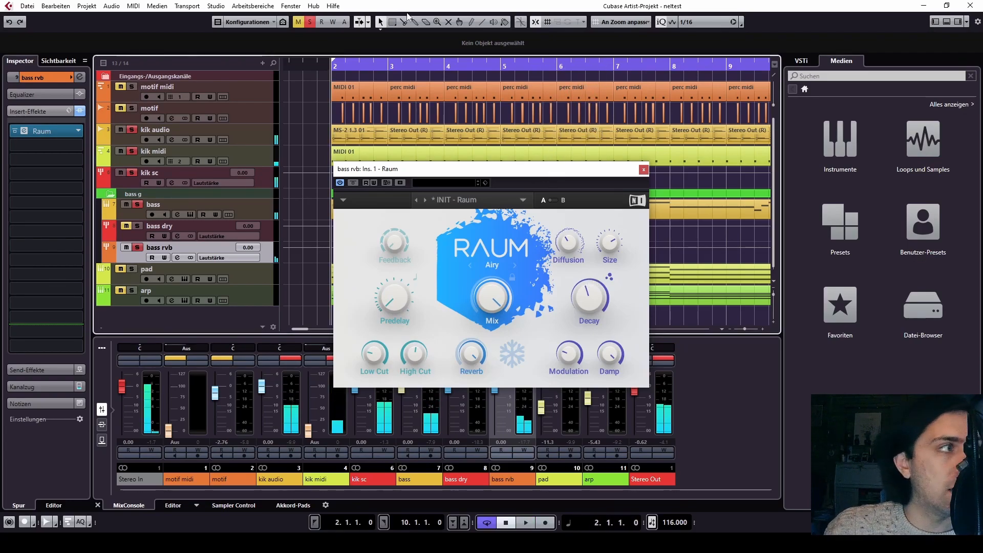
left_click(643, 169)
Move Raum to the second insert slot of bass rvb and insert Rift Feedback Lite in the first slot.
mouse_move(57, 138)
left_mouse_down()
mouse_move(45, 151)
mouse_move(43, 135)
left_mouse_up()
left_click(43, 134)
type("rift")
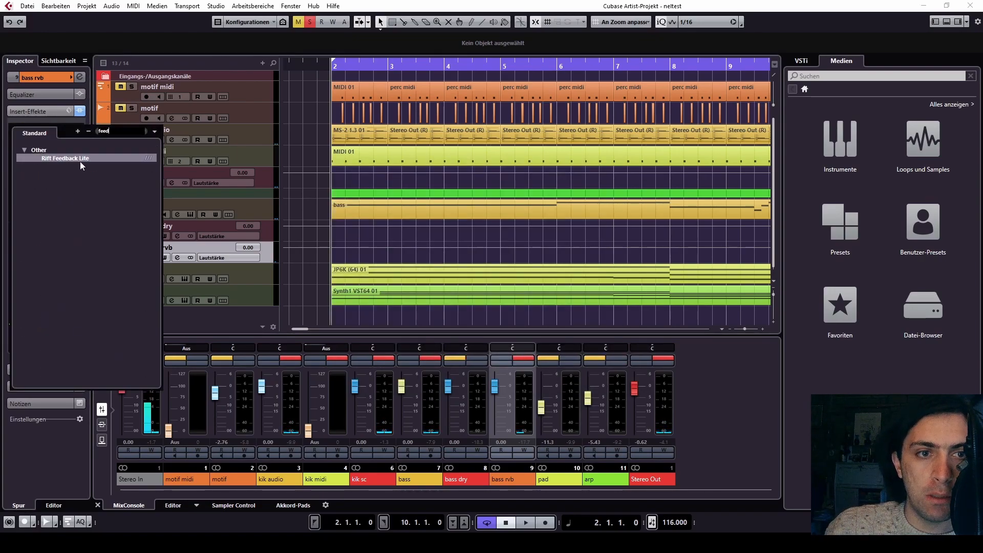
left_click(79, 163)
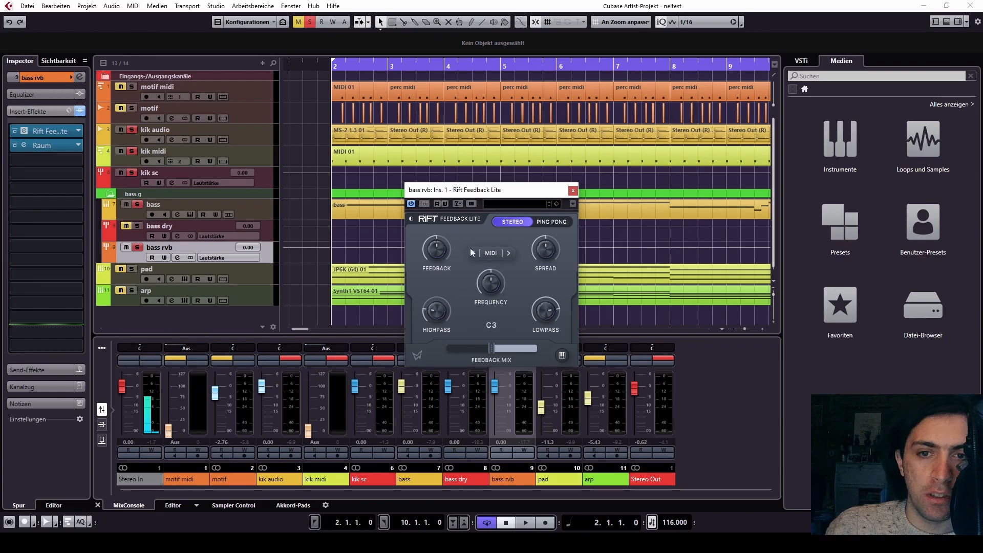
Raise the feedback mix of Rift Feedback Lite to maximum and close the plug-in window.
left_click_drag(451, 194, 473, 362)
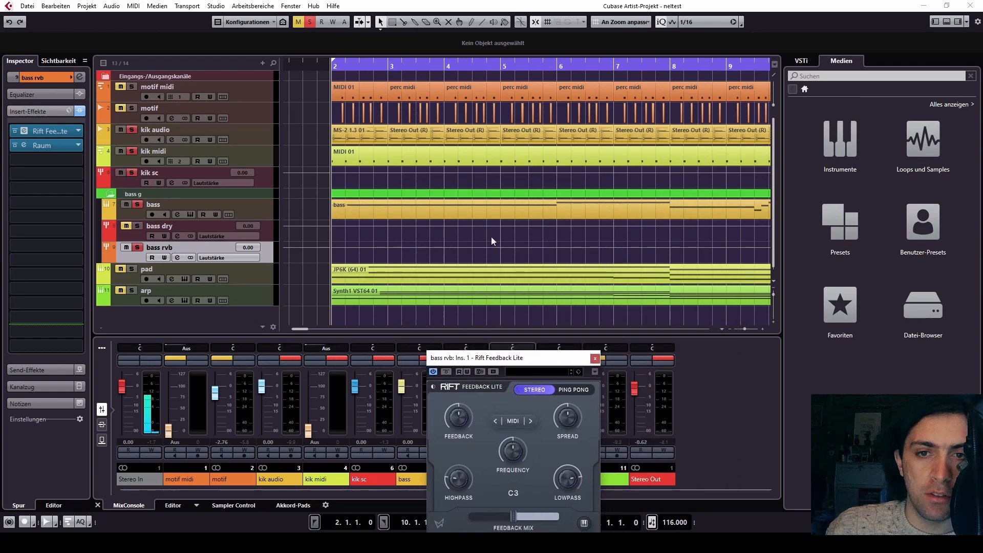
left_click_drag(540, 362, 542, 228)
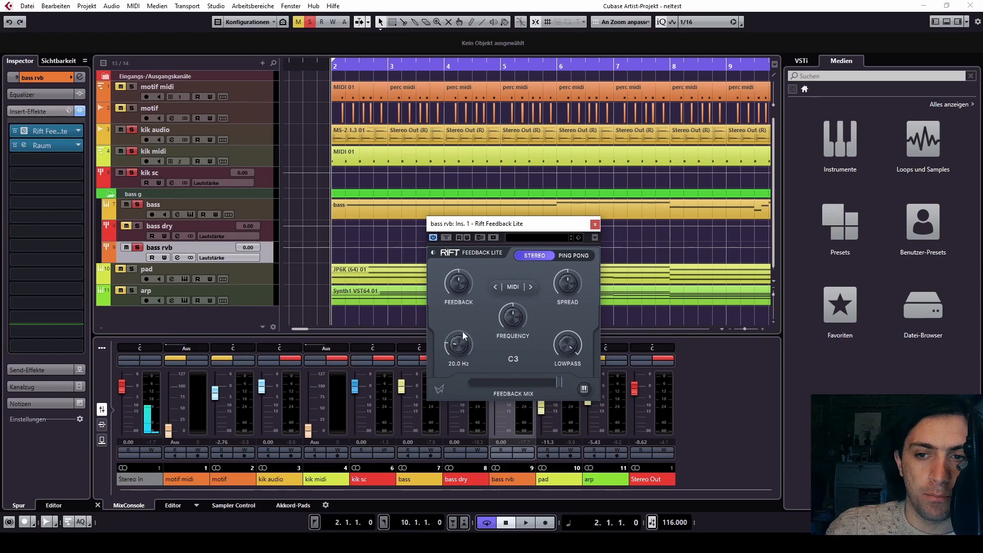
left_click(595, 224)
Review how the bass instrument track relates to the bass dry and bass rvb groups.
left_click(266, 211)
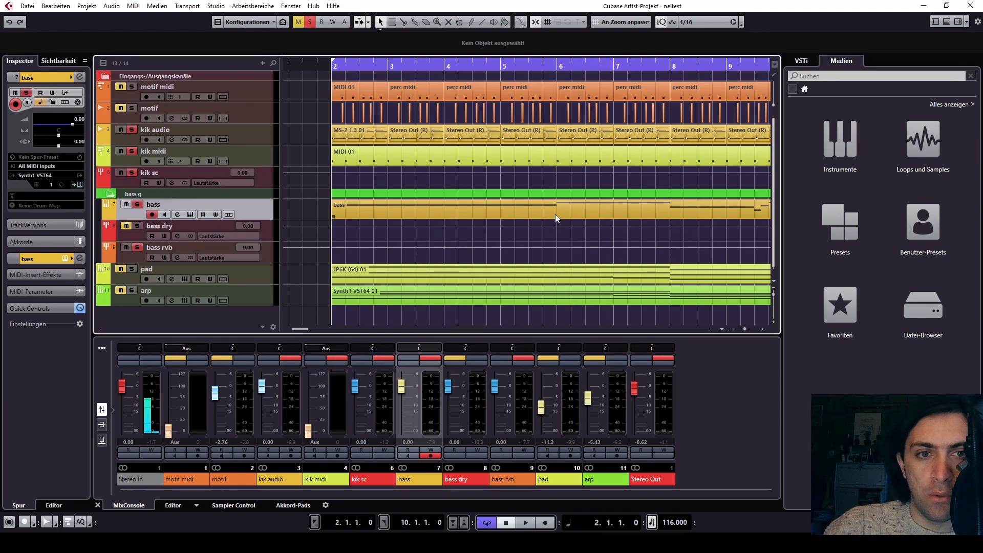
left_click(166, 226)
left_click(163, 246)
left_click(164, 227)
left_click(164, 247)
left_click(164, 226)
left_click(160, 245)
left_click(160, 221)
left_click(164, 251)
left_click(164, 201)
left_click(161, 245)
left_click(160, 204)
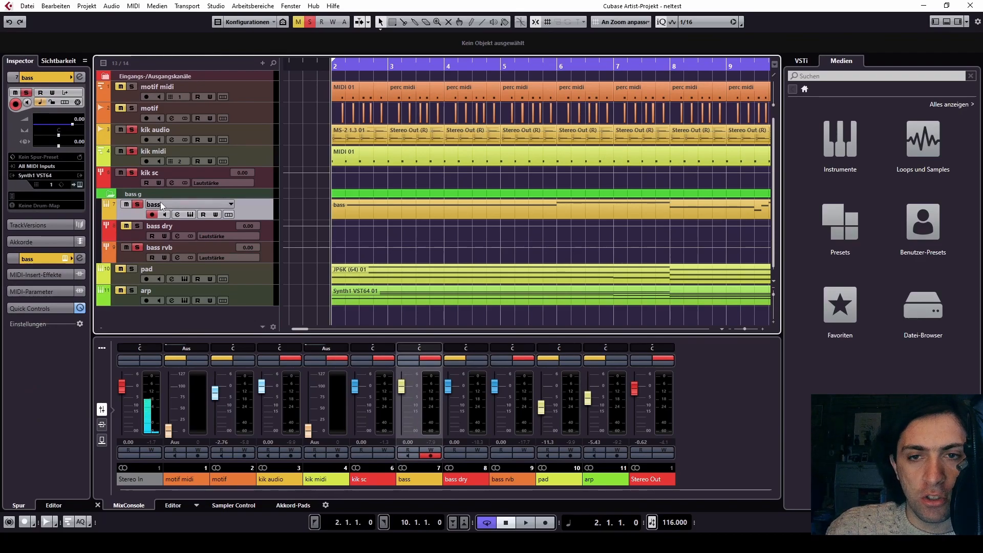
left_click(361, 211)
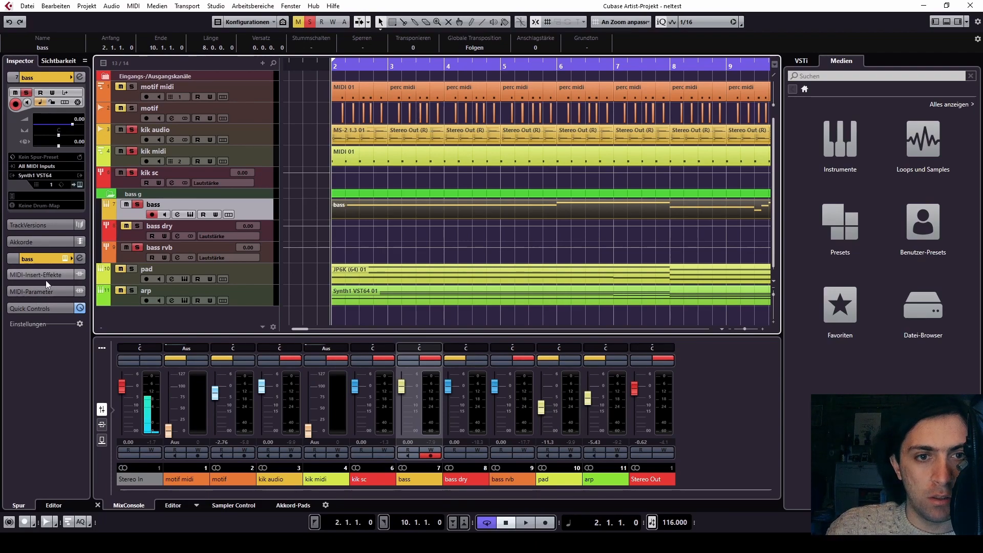
left_click(80, 323)
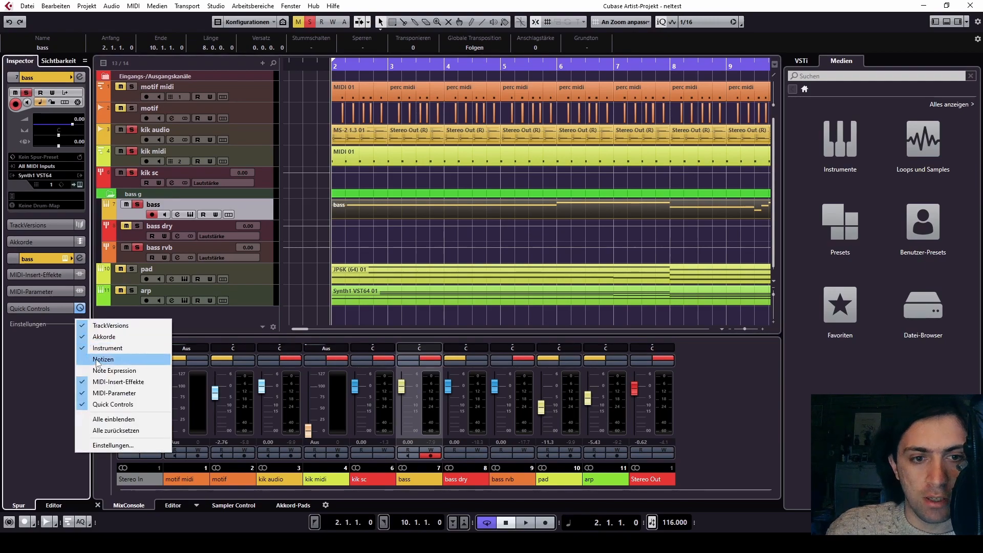
left_click(407, 211)
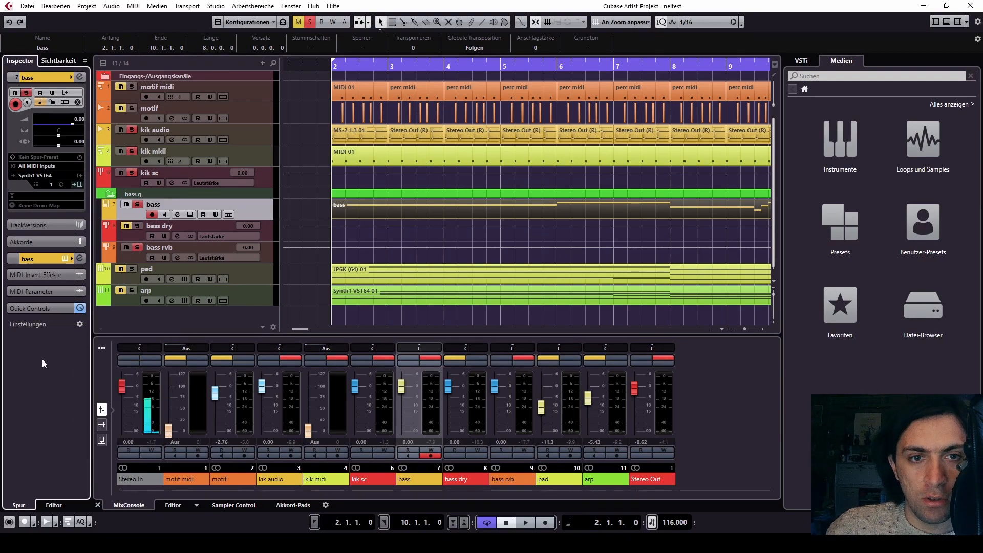
right_click(172, 310)
left_click(206, 330)
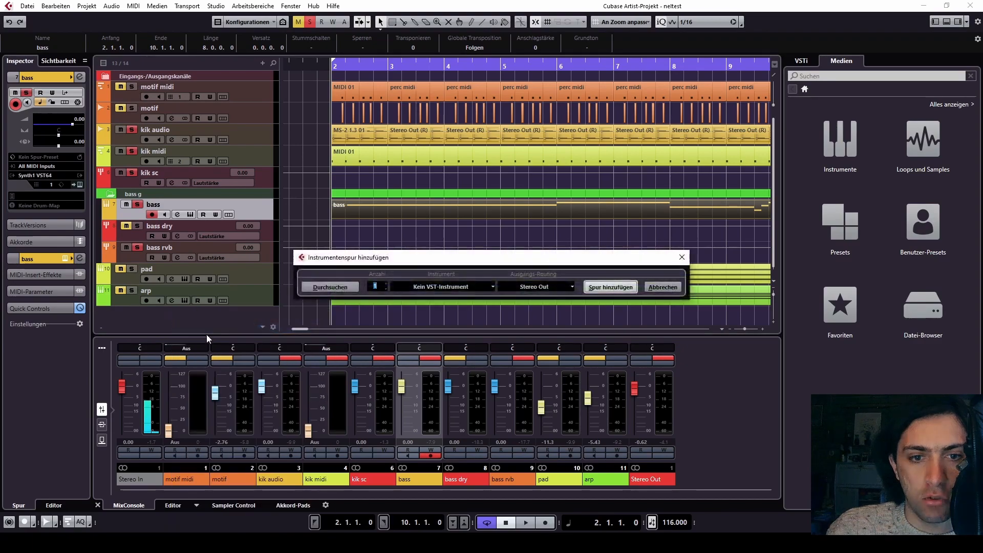
left_click(665, 288)
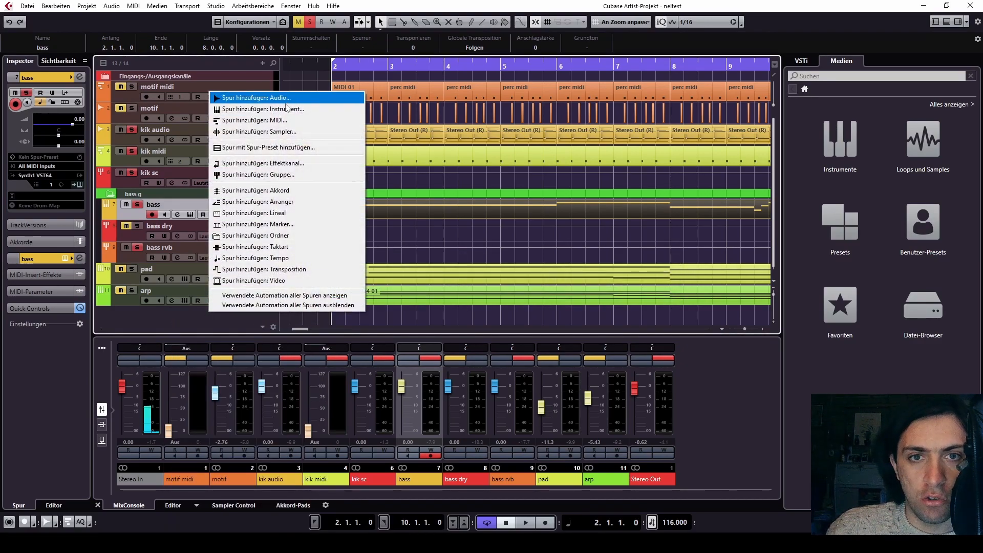
Add a MIDI track and place it in the bass g folder above the bass track.
left_click(254, 121)
left_click(546, 288)
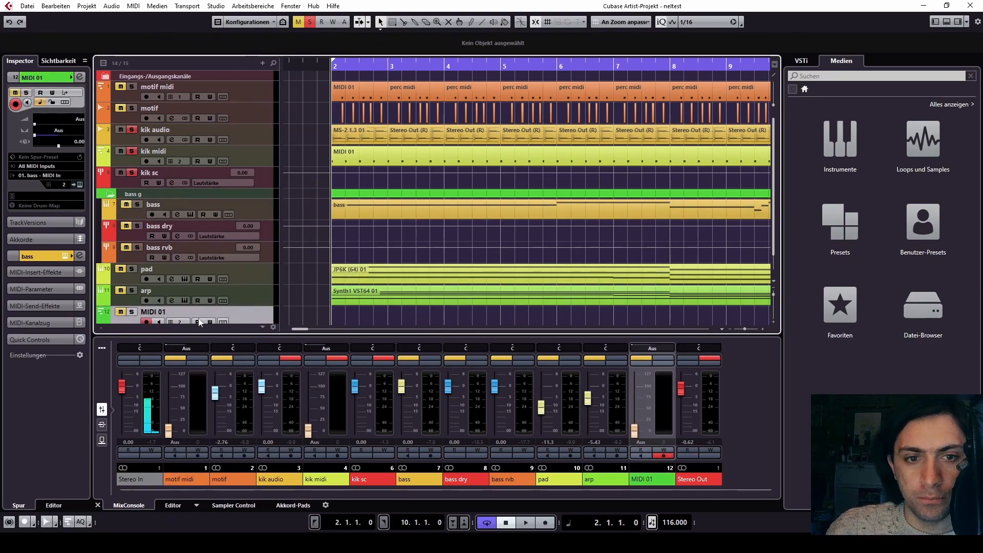
left_click_drag(183, 312, 192, 212)
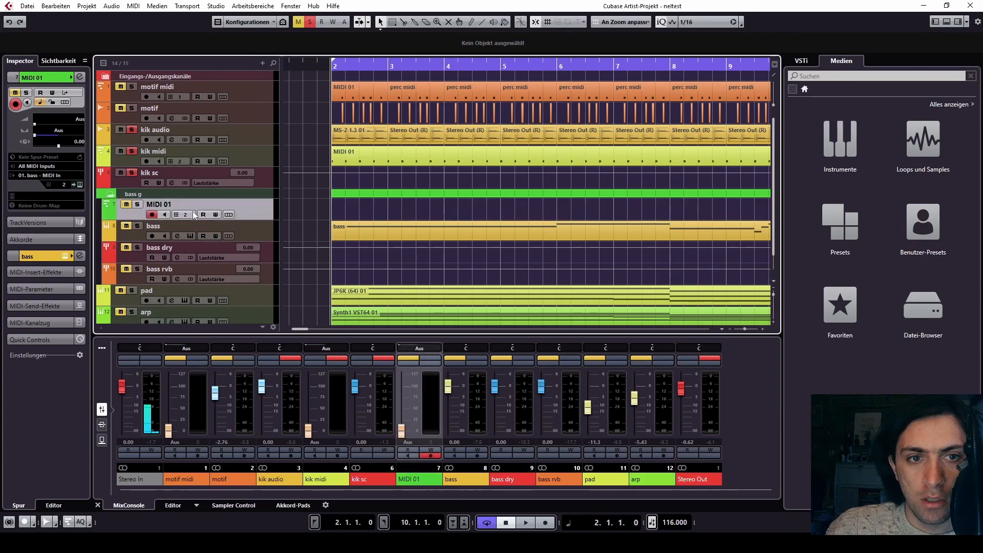
left_click(137, 205)
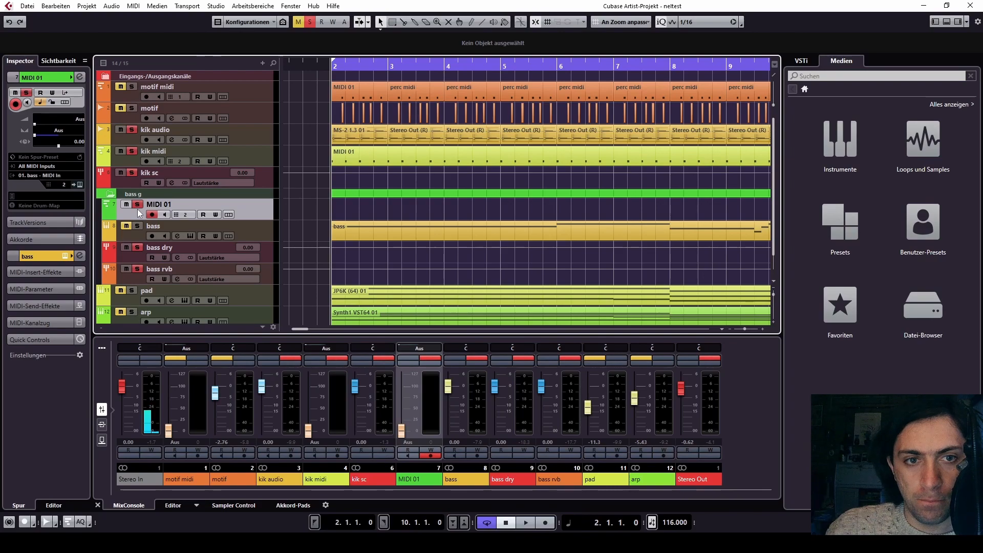
left_click(137, 205)
Transfer the bass clip to the new MIDI track by copying it and deleting the original, and solo the MIDI track.
left_click_drag(361, 229, 360, 218)
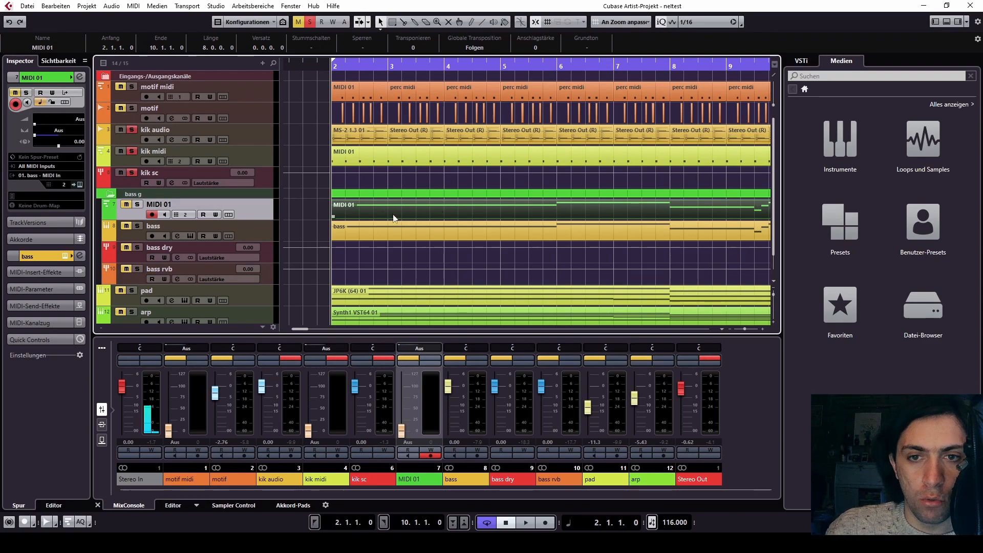
left_click(258, 227)
left_click(436, 237)
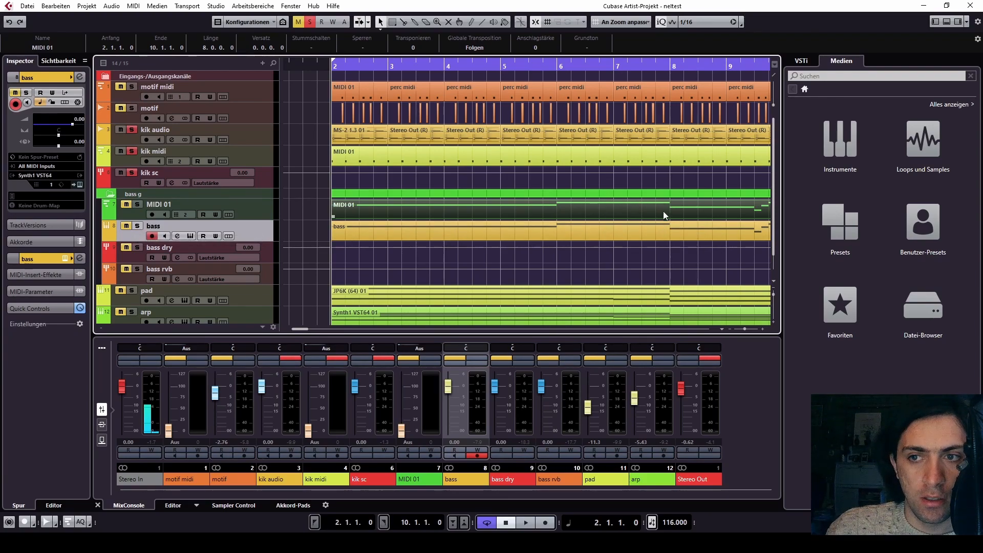
left_click(667, 231)
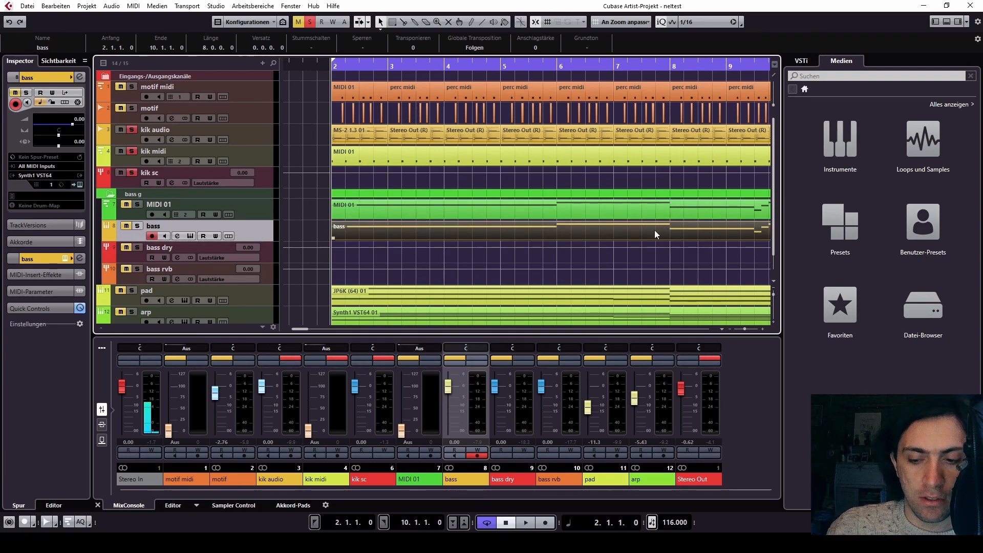
key("Delete")
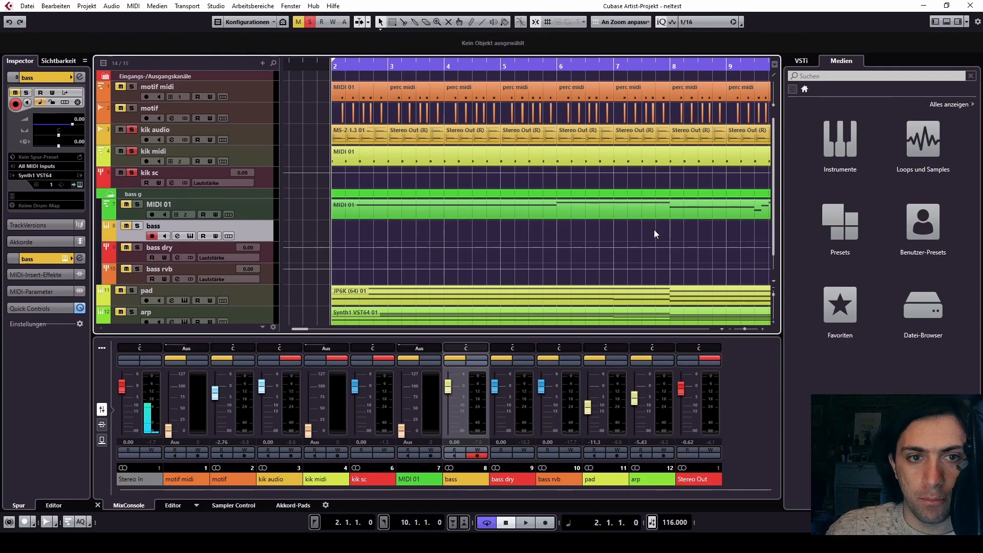
left_click(137, 205)
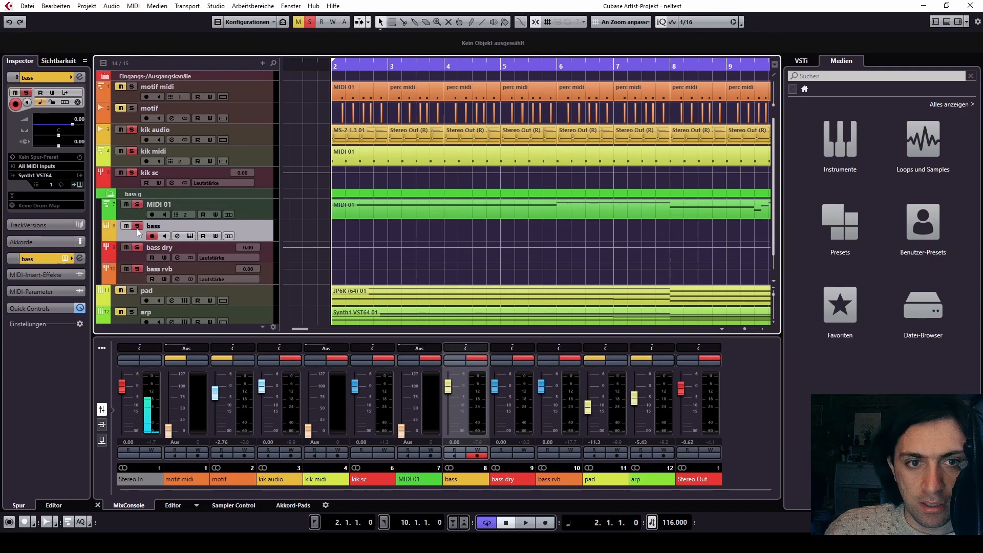
Check that the new MIDI track's output goes to the bass instrument and audition it with a short playback.
left_click(160, 215)
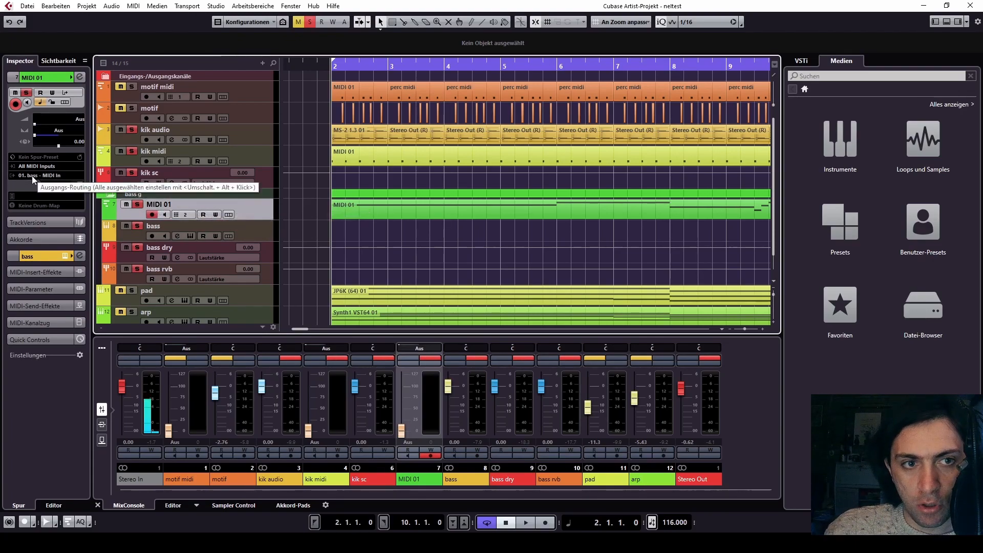
left_click(178, 225)
left_click(160, 211)
key("space")
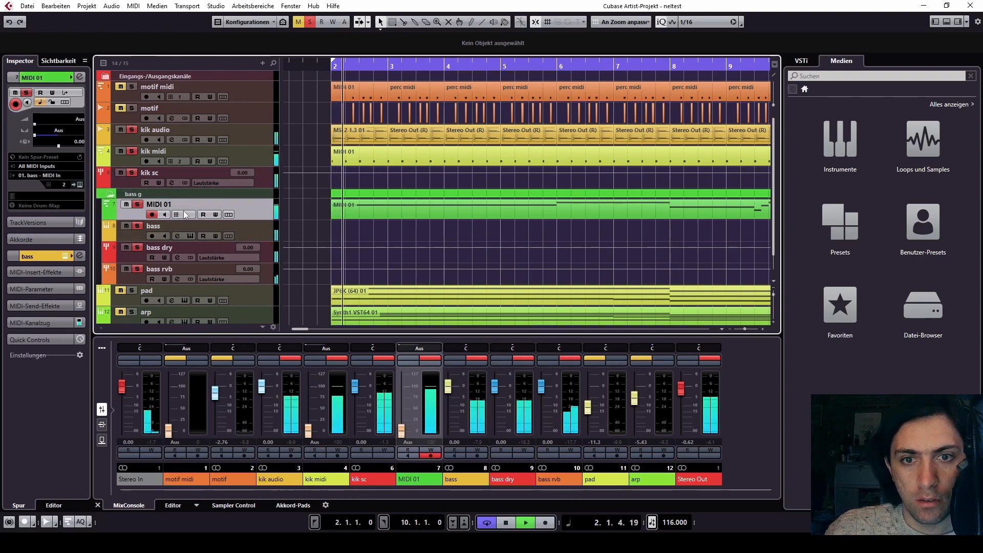
key("space")
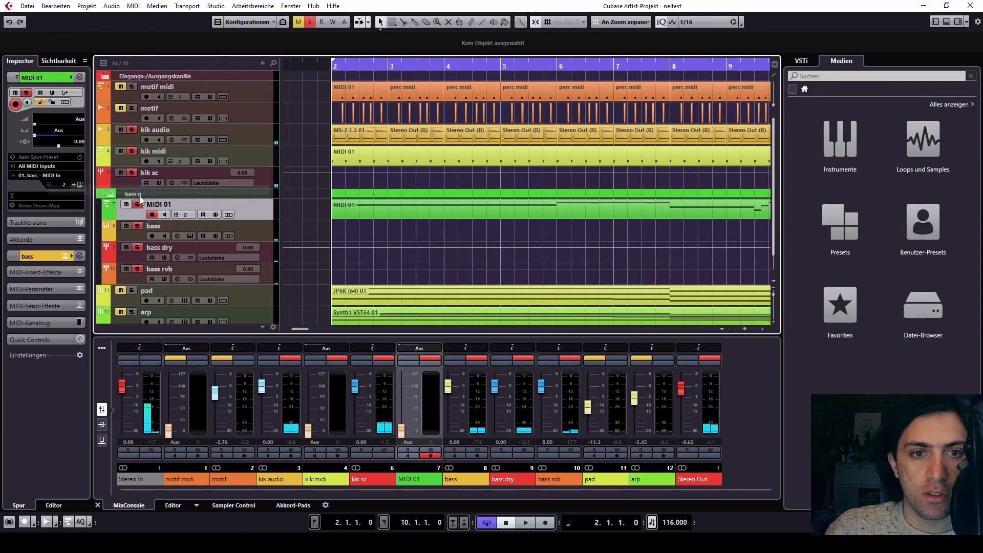
Rename the new MIDI track in the bass g folder as bass midi.
double_click(160, 204)
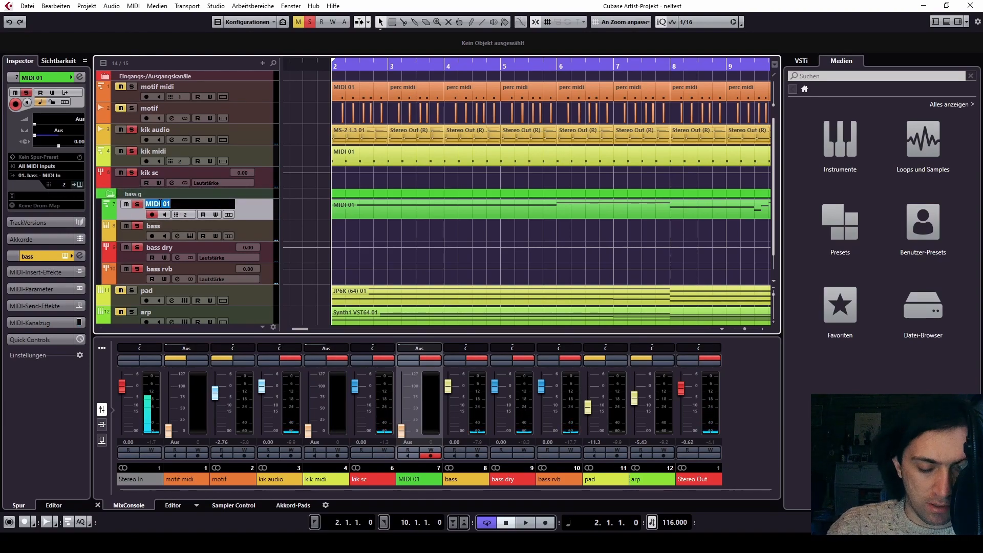
type("bass midi")
key("Return")
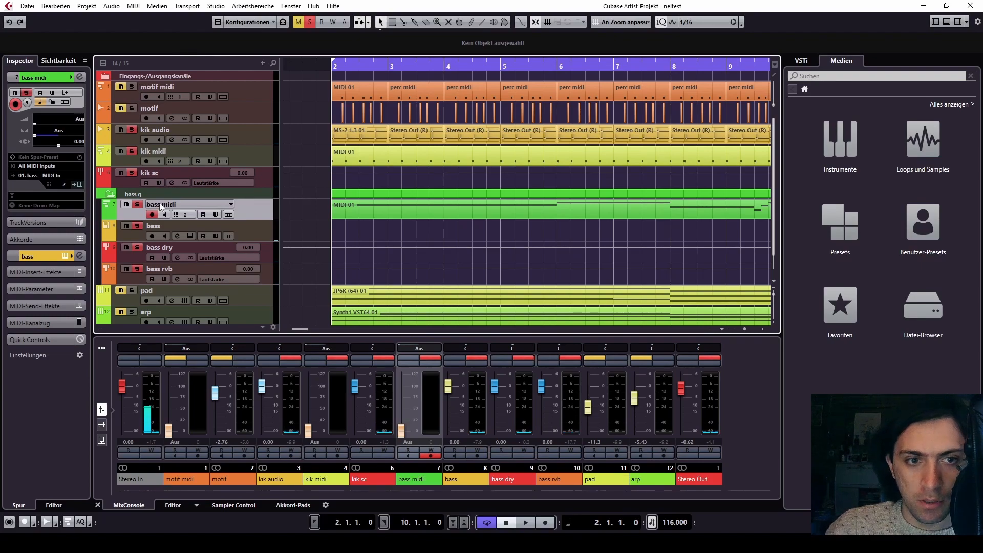
Route the first MIDI send of bass midi to the Raum event input on bass rvb and audition it.
left_click(27, 305)
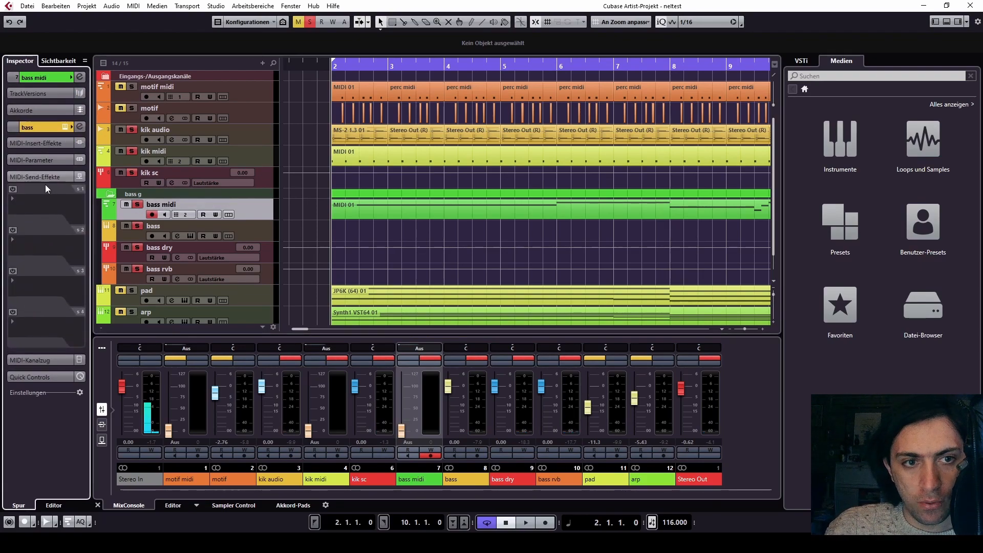
left_click(40, 213)
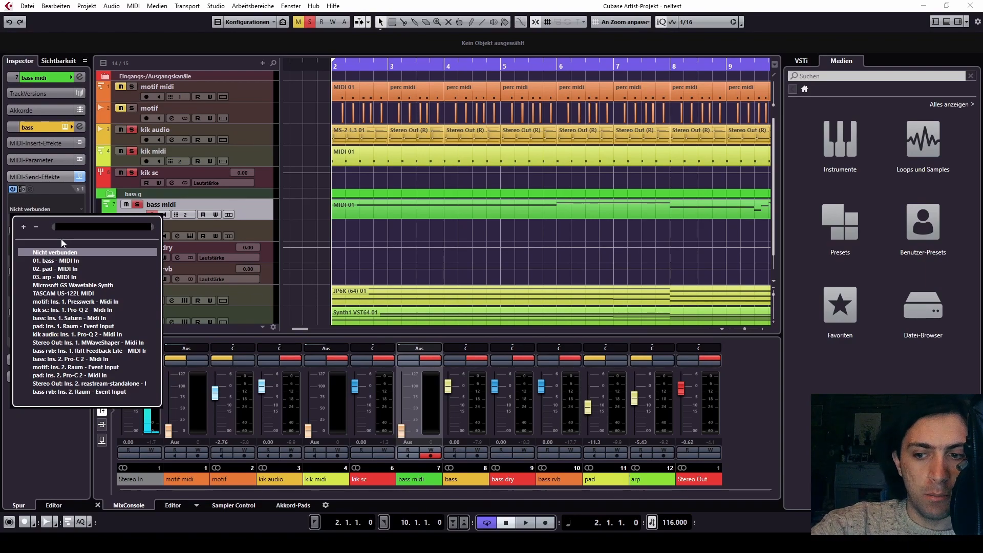
left_click(63, 392)
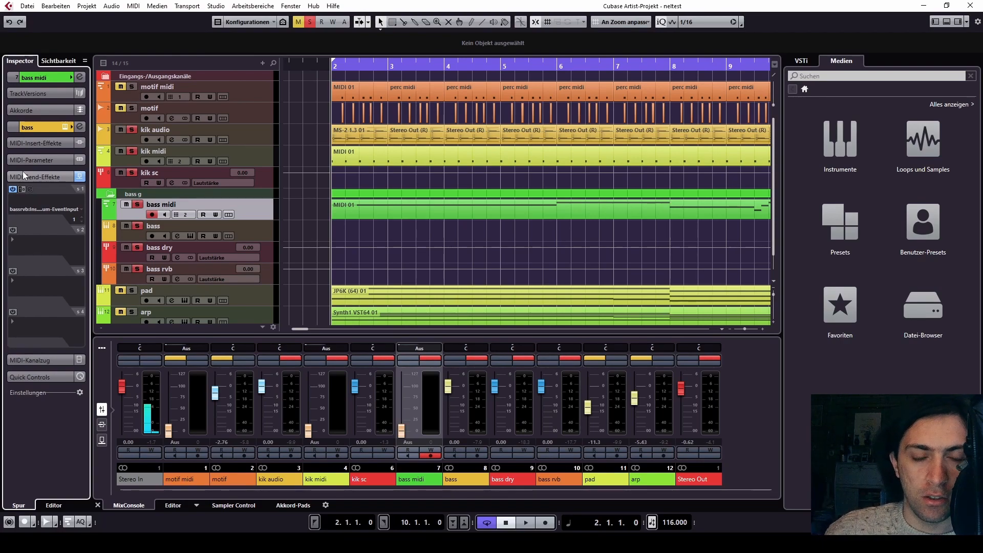
key("space")
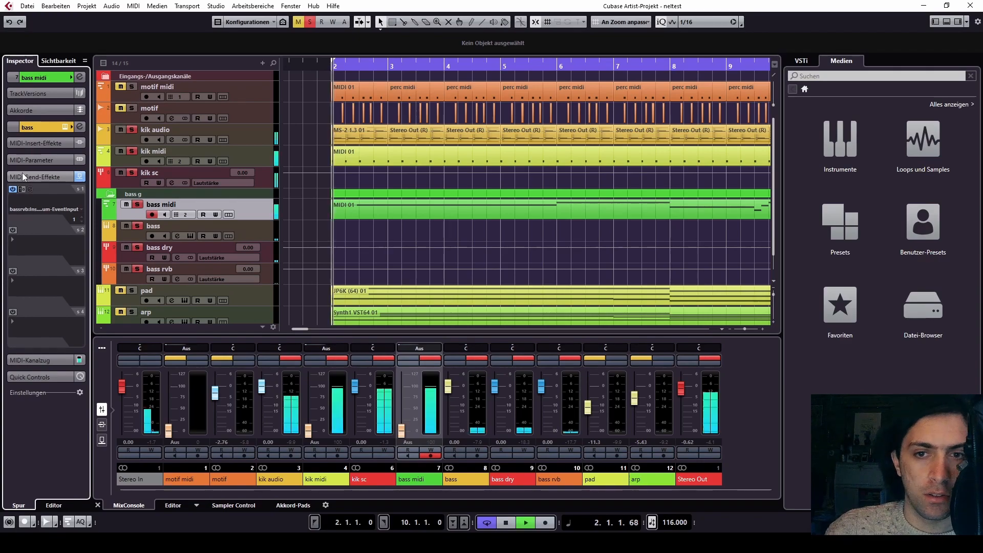
key("space")
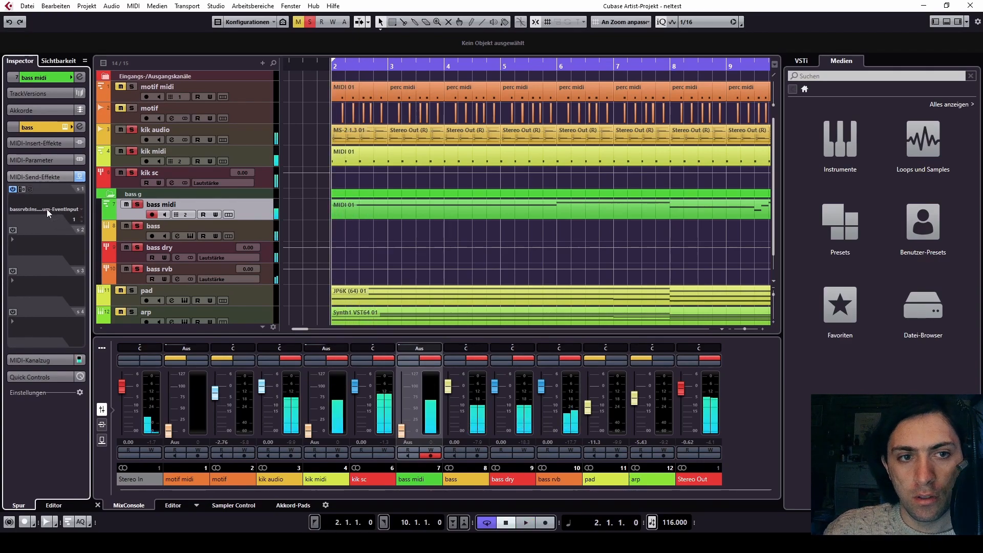
Set the destination of bass midi's first MIDI send to the Rift Feedback Lite MIDI input on bass rvb and start playback.
left_click(47, 208)
type("fe")
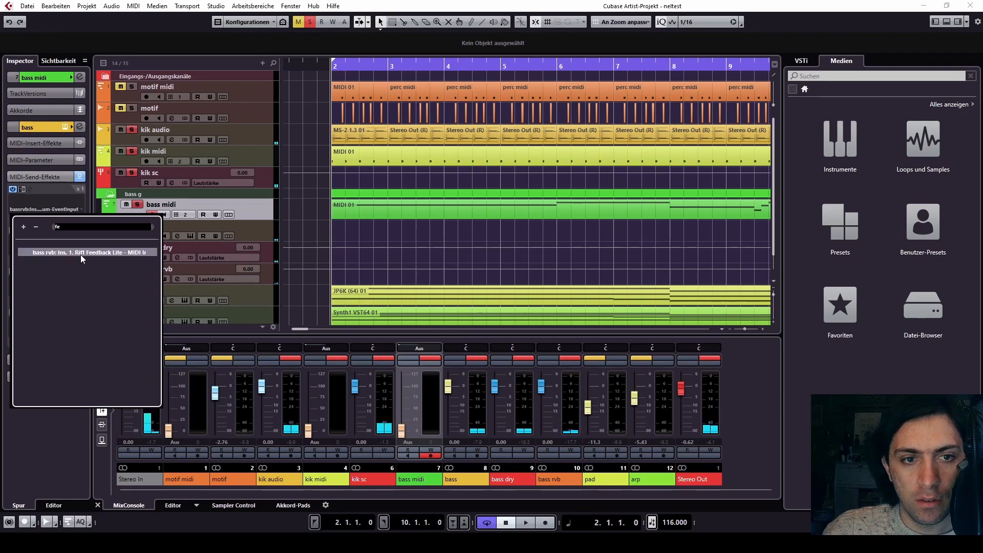
left_click(80, 253)
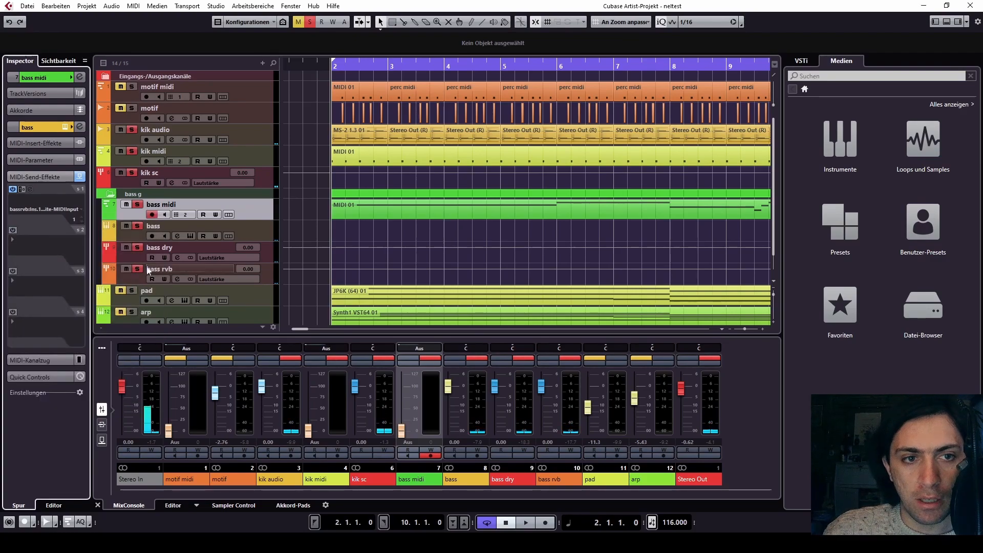
key("space")
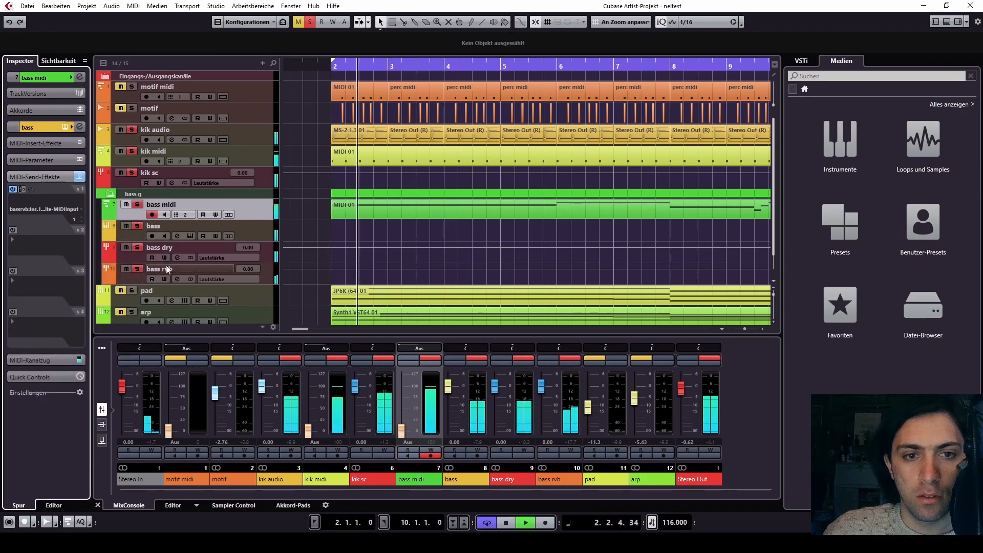
Open Rift Feedback Lite on bass rvb and set its frequency control to 12.
left_click(164, 267)
left_click(24, 131)
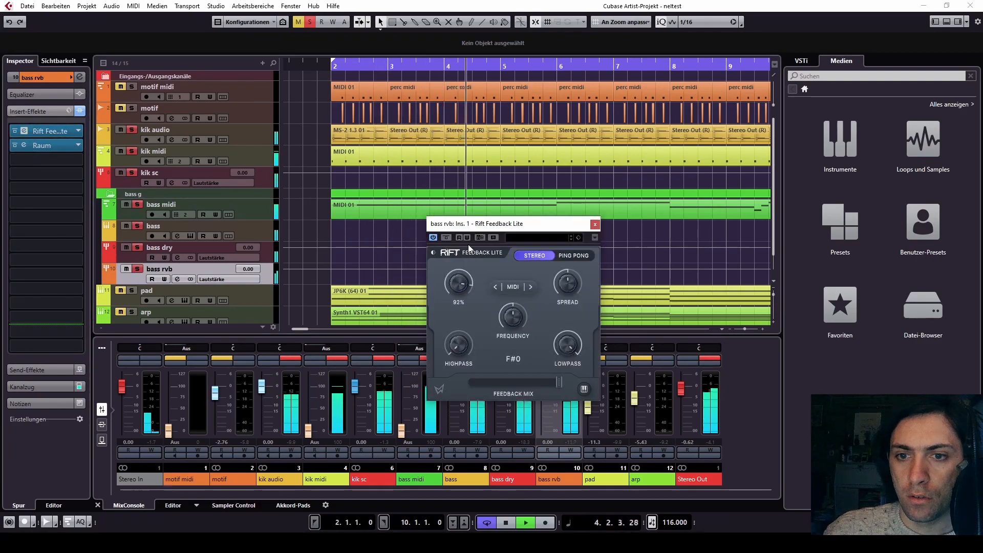
left_click_drag(468, 245, 468, 251)
mouse_move(518, 321)
left_mouse_down()
mouse_move(514, 309)
mouse_move(517, 327)
left_mouse_up()
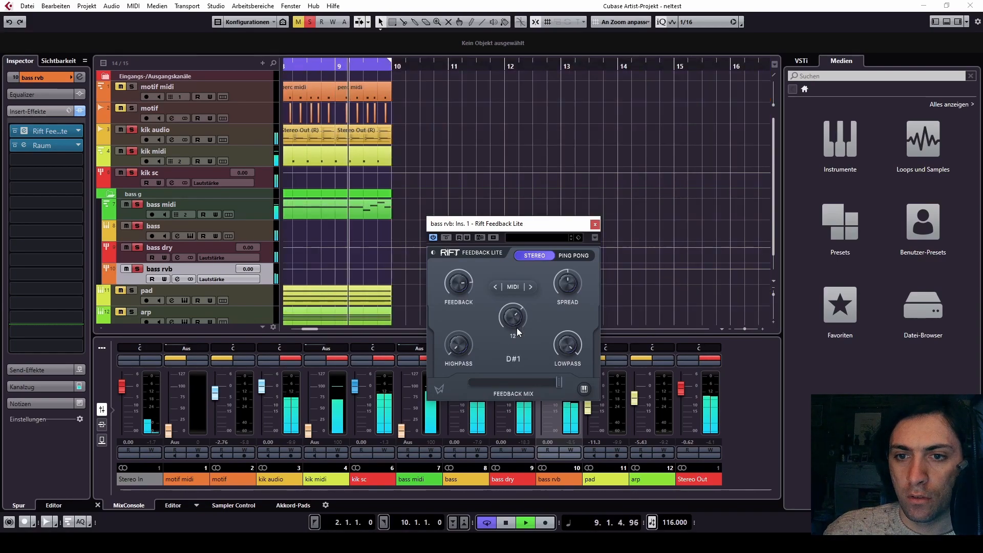
Switch Rift Feedback Lite to Ping Pong, adjust its spread, and reduce the feedback to about 57% before closing it.
left_click(574, 254)
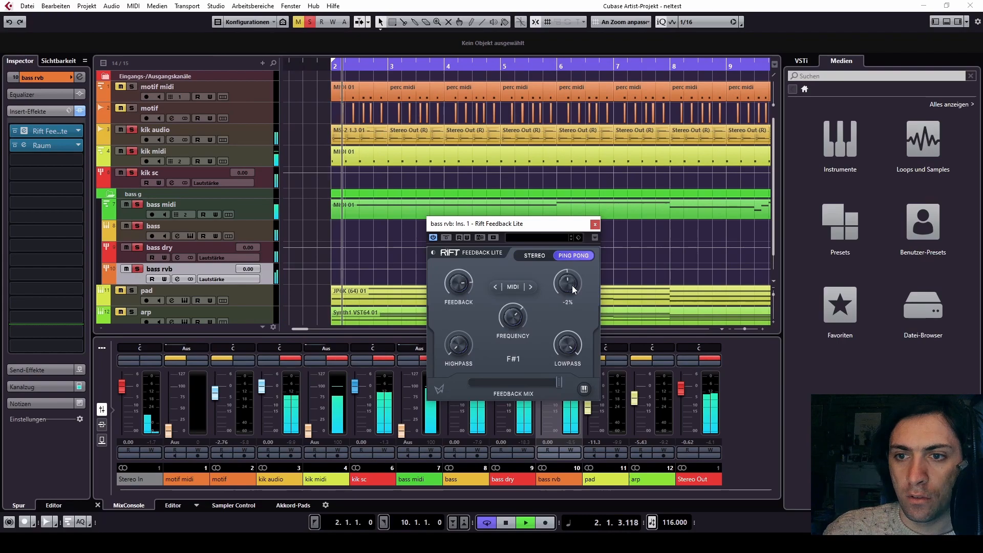
mouse_move(572, 291)
left_mouse_down()
mouse_move(575, 306)
mouse_move(573, 256)
mouse_move(578, 295)
mouse_move(578, 277)
left_mouse_up()
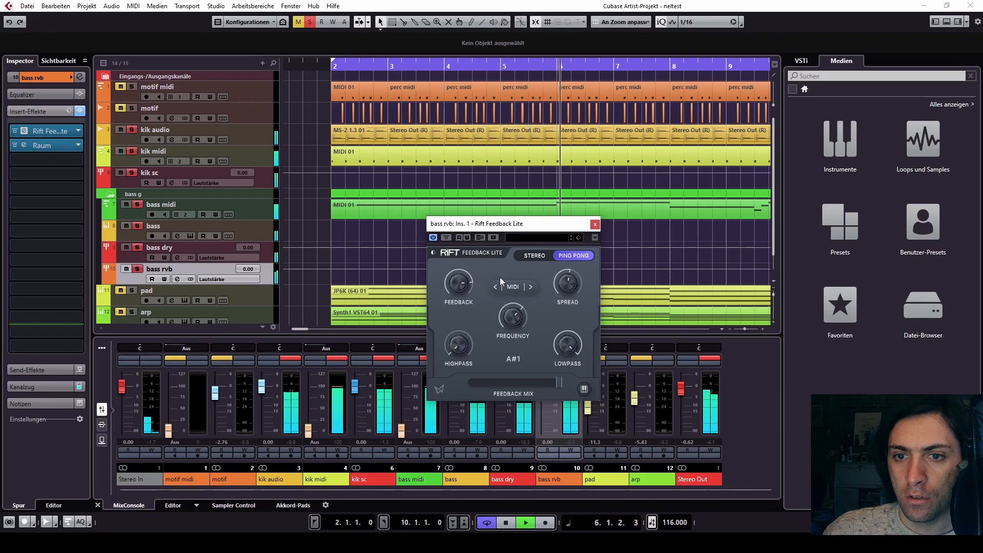
mouse_move(462, 285)
left_mouse_down()
mouse_move(462, 302)
mouse_move(462, 275)
mouse_move(461, 296)
left_mouse_up()
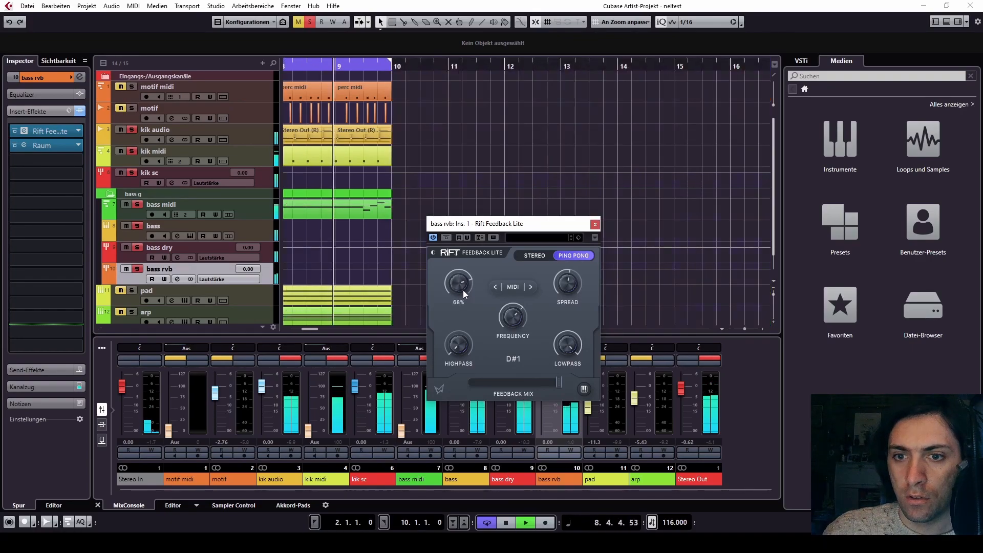
left_click_drag(463, 295, 463, 294)
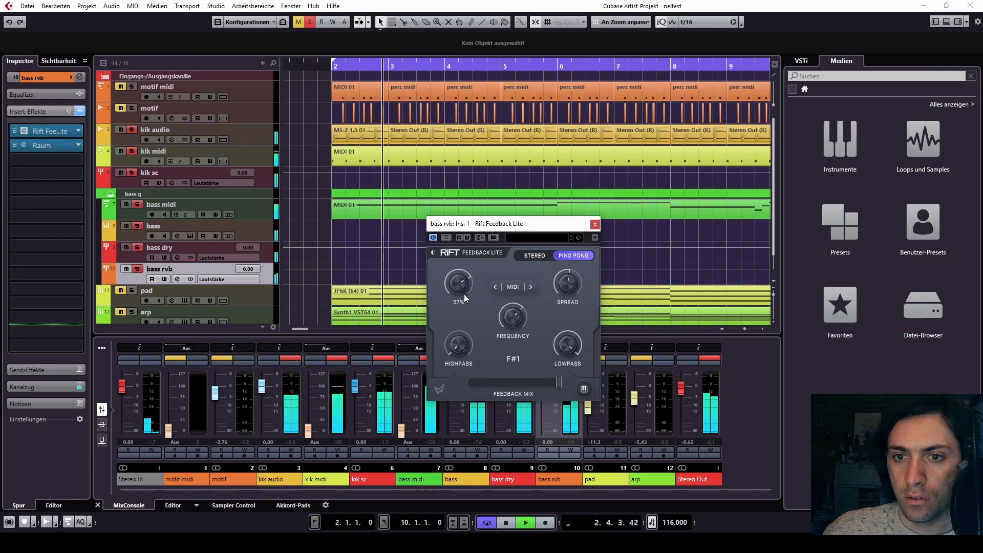
left_click(595, 224)
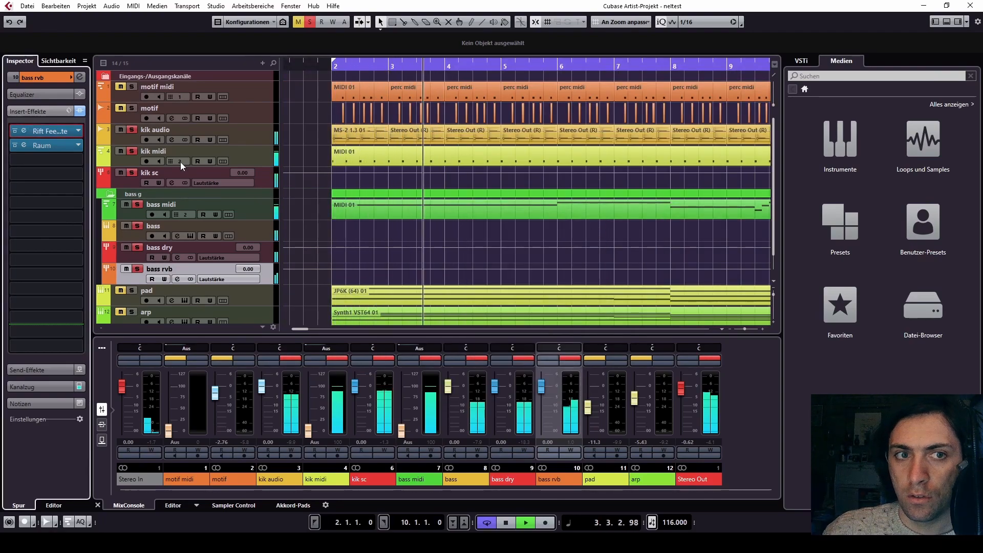
Reopen Rift Feedback Lite on bass rvb to recheck its sound, and stop playback after closing it.
left_click(24, 131)
scroll(457, 283, "up", 3)
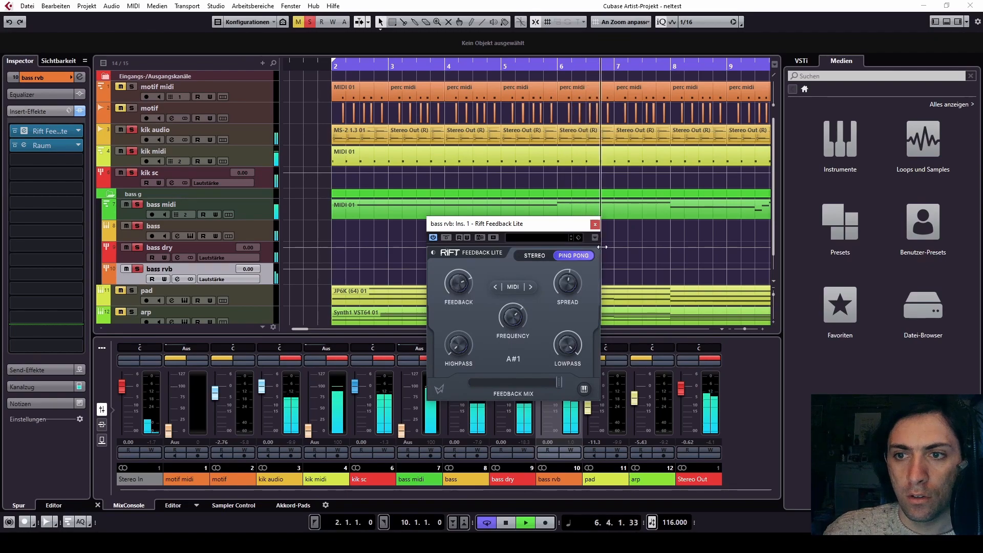
left_click(595, 224)
key("space")
Add the Presswerk compressor as the third insert effect on bass rvb and start playback.
left_click_drag(73, 177, 35, 161)
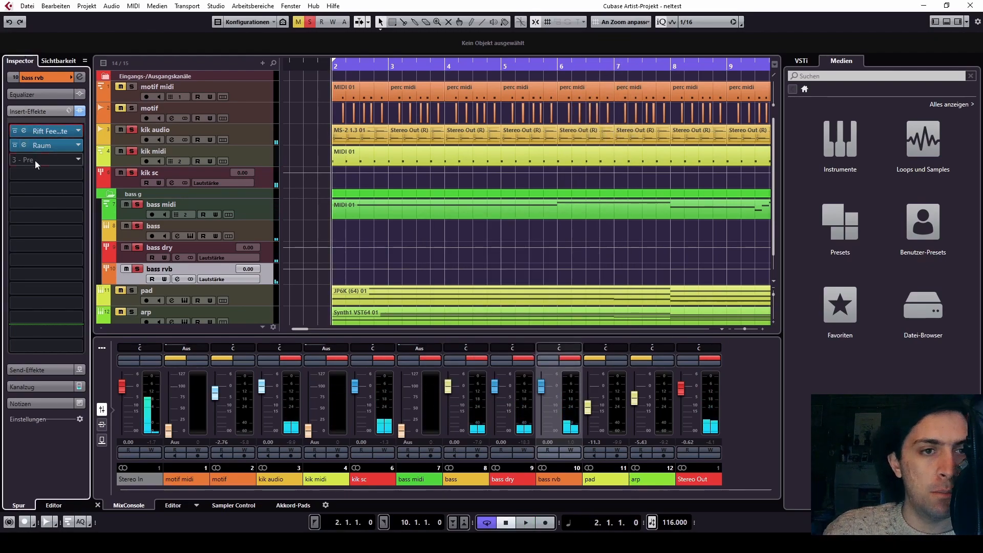
left_click(35, 161)
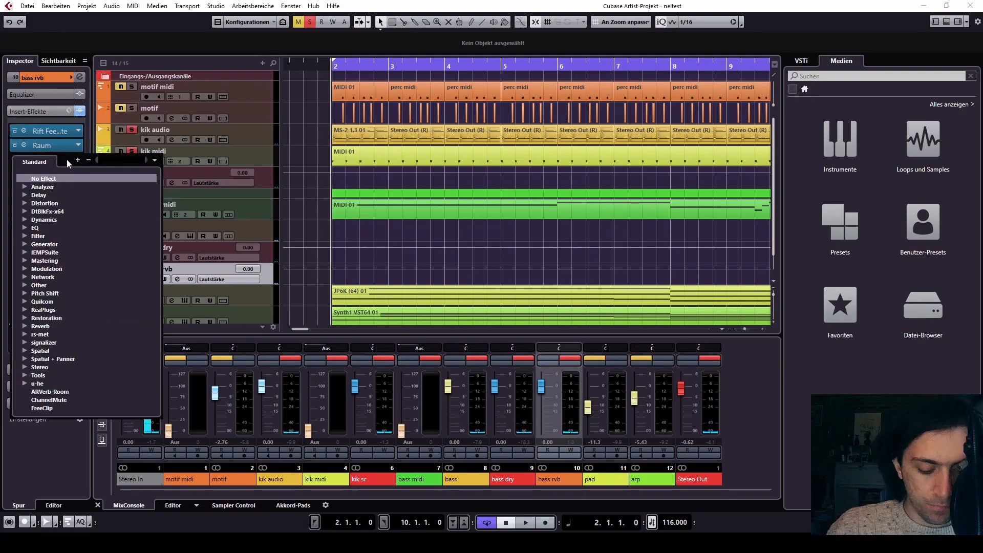
type("press")
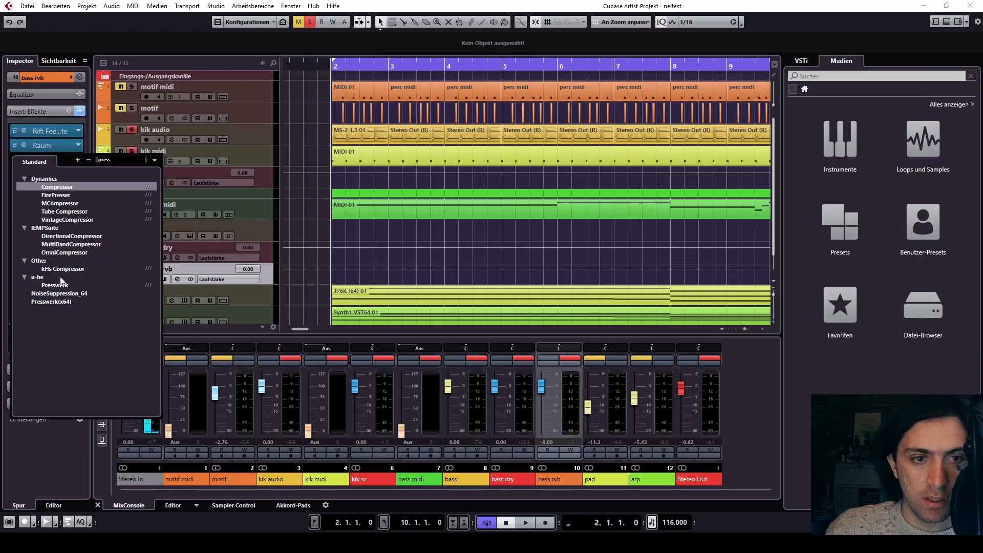
left_click(54, 285)
key("space")
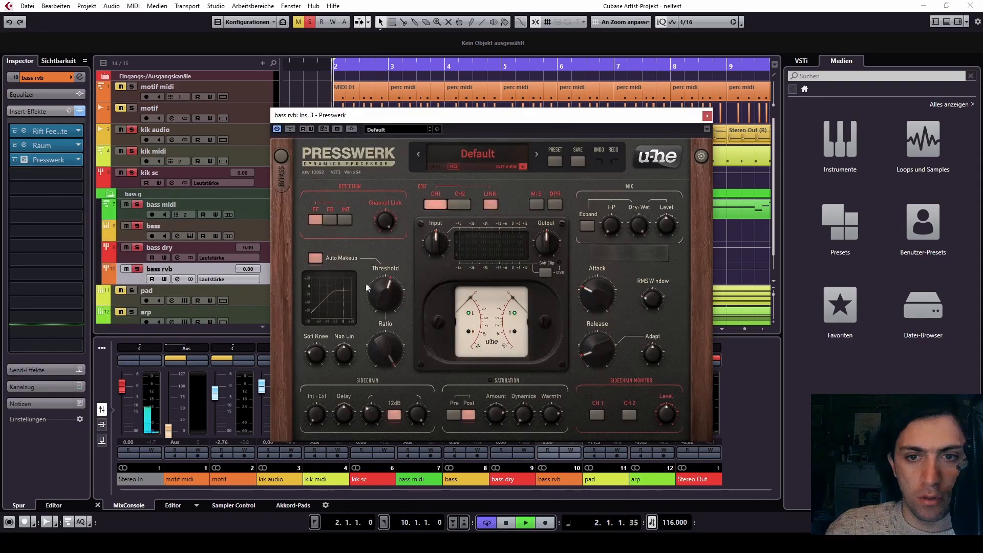
Lower Presswerk's mix level and bring its threshold down to about -40.5 dB.
left_click_drag(667, 225, 668, 249)
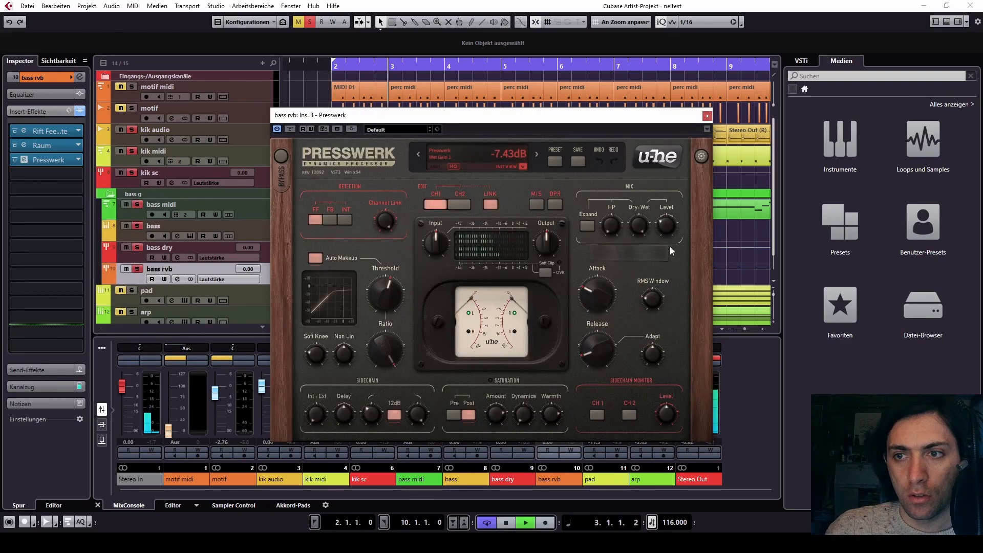
left_click_drag(381, 299, 401, 310)
left_click_drag(671, 227, 673, 232)
left_click_drag(381, 290, 382, 306)
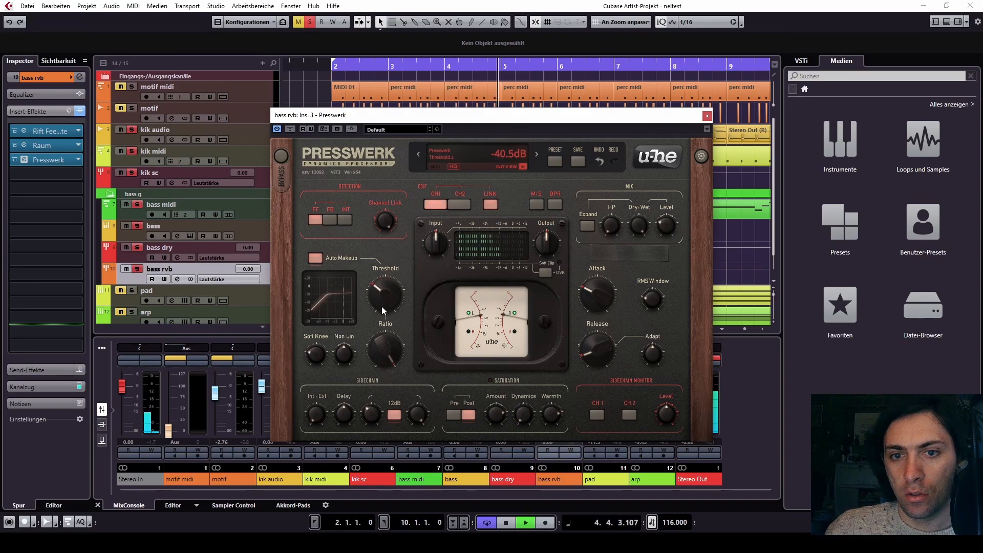
Set Presswerk's attack to about 5 ms, adjust its knee controls, and refine the threshold to about -40.2 dB before closing it.
mouse_move(597, 296)
left_mouse_down()
mouse_move(596, 324)
mouse_move(601, 287)
left_mouse_up()
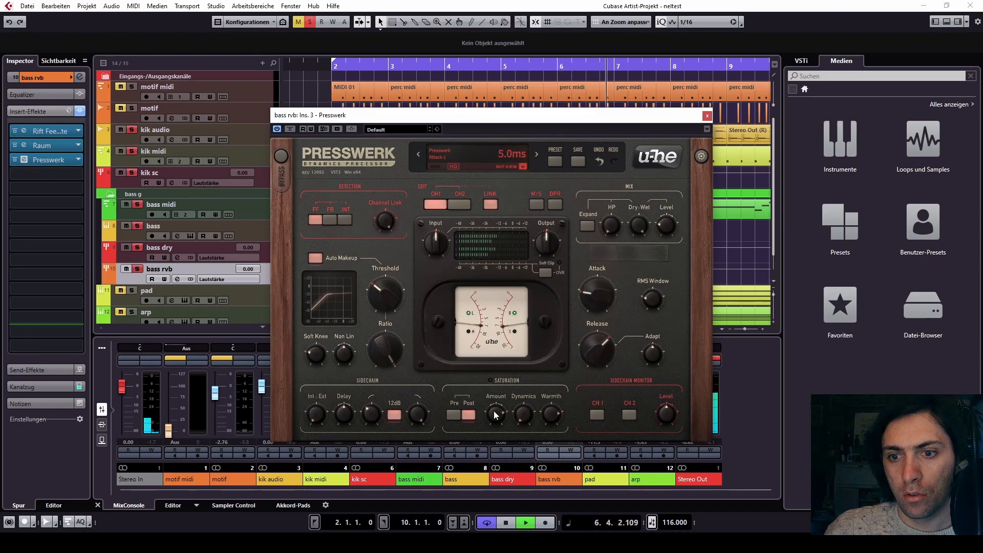
scroll(391, 349, "down", 2)
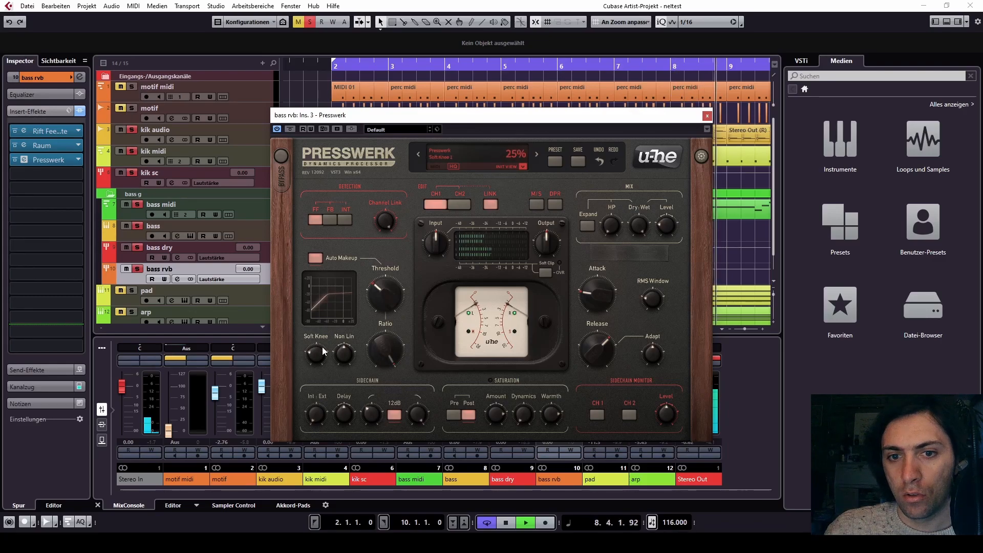
left_click_drag(321, 349, 326, 302)
mouse_move(345, 352)
left_mouse_down()
mouse_move(345, 329)
mouse_move(352, 363)
left_mouse_up()
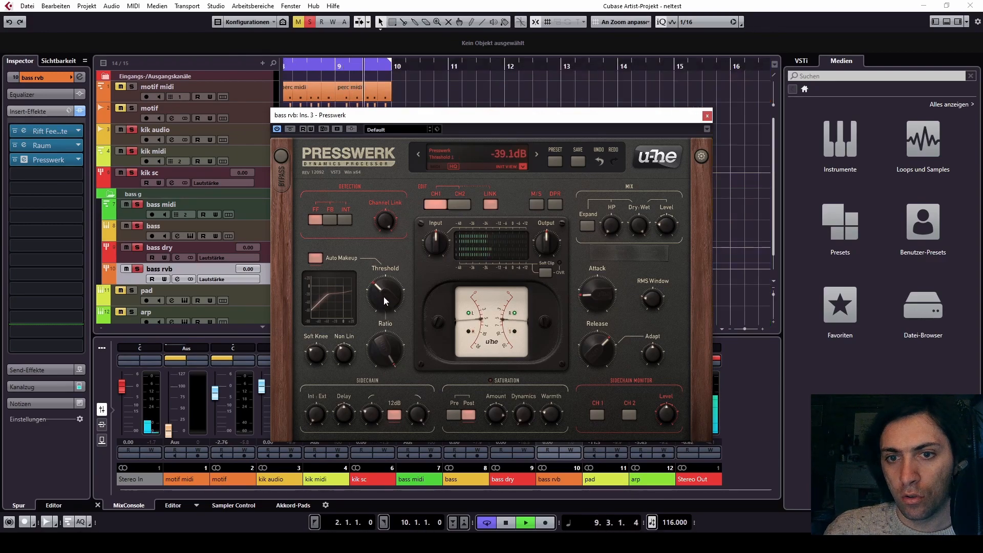
left_click_drag(383, 297, 383, 299)
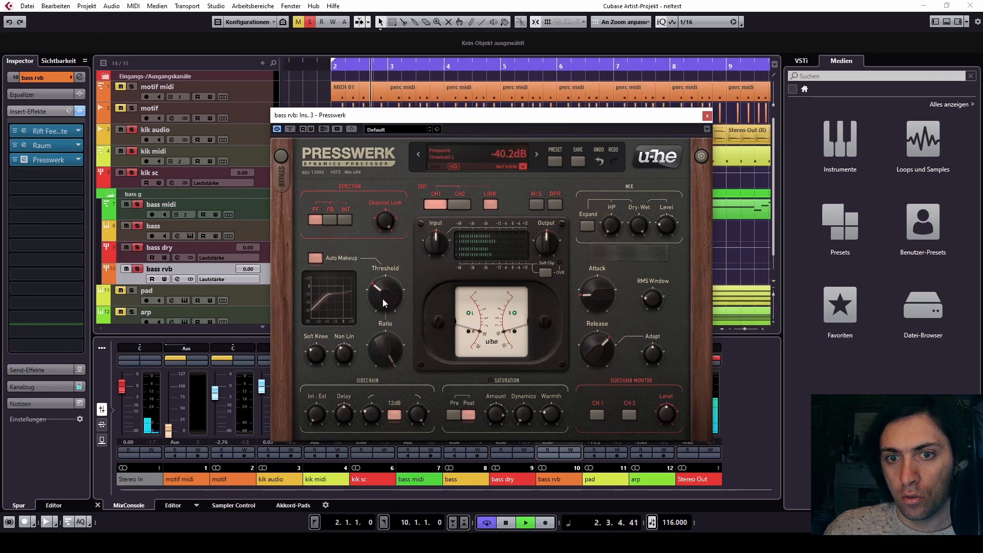
left_click(707, 115)
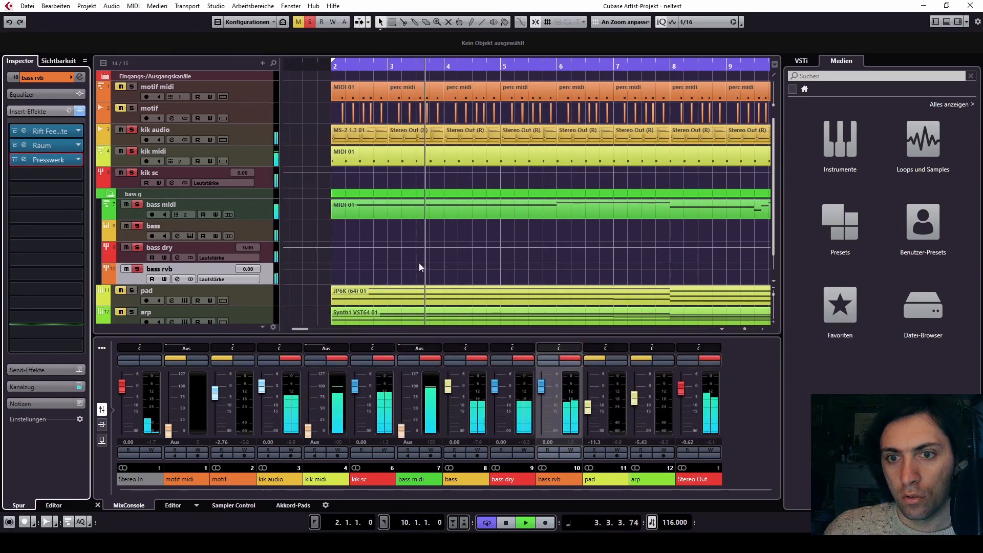
Compare the bass with and without the bass rvb group during playback, and stop the transport.
left_click(126, 268)
left_click(125, 269)
left_click(138, 269)
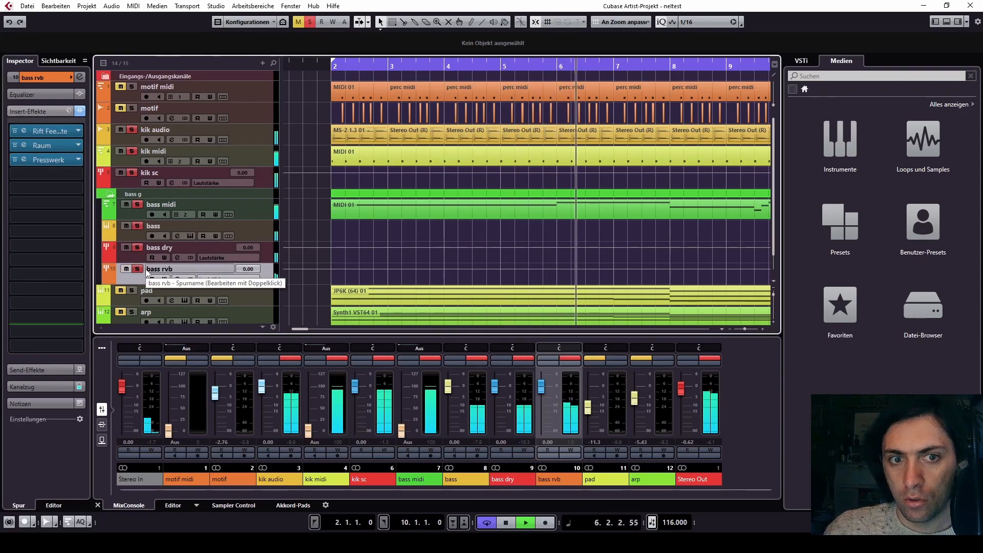
key("space")
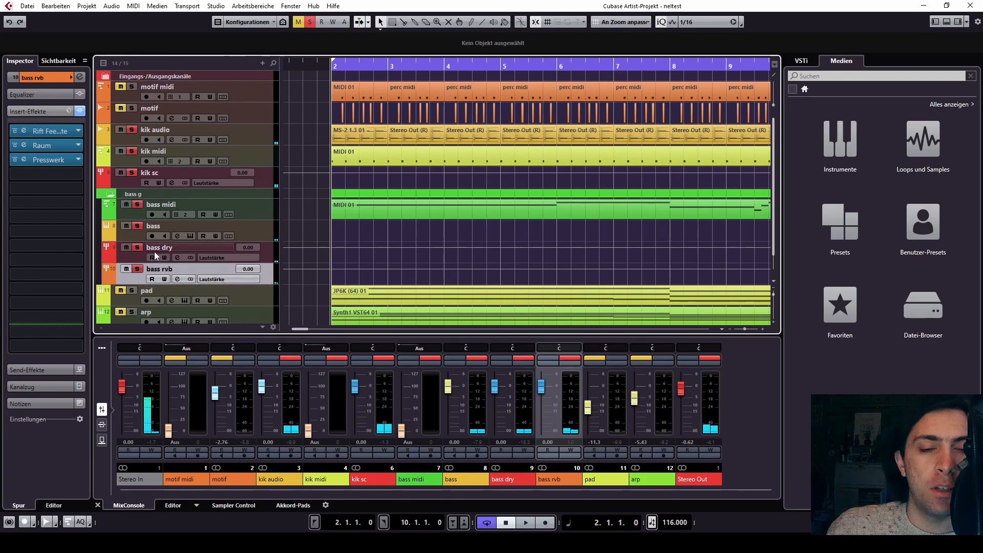
key("g")
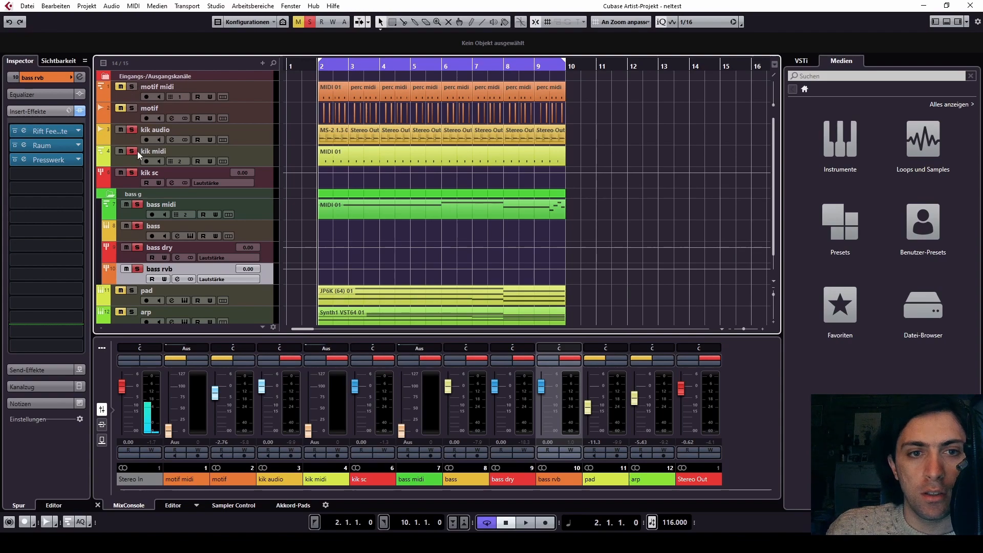
Clear all active solo and mute states and leave the bass g folder expanded with its tracks shown.
left_click(110, 195)
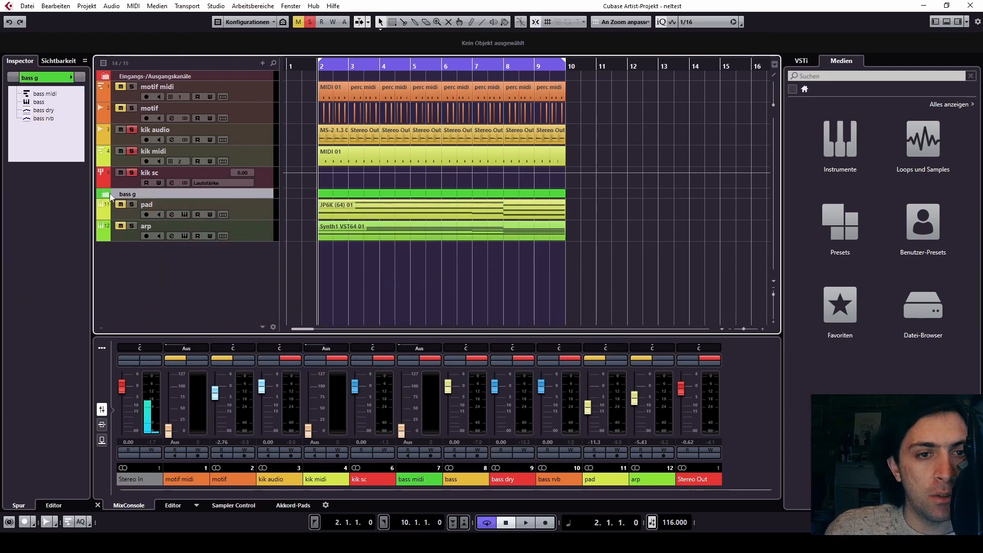
left_click(110, 195)
left_click(109, 195)
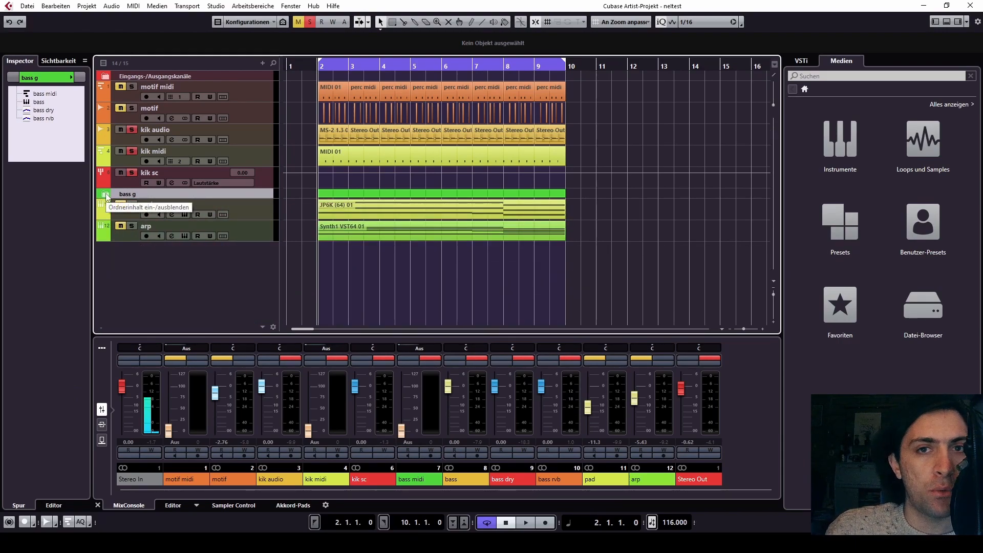
left_click(308, 23)
left_click(297, 24)
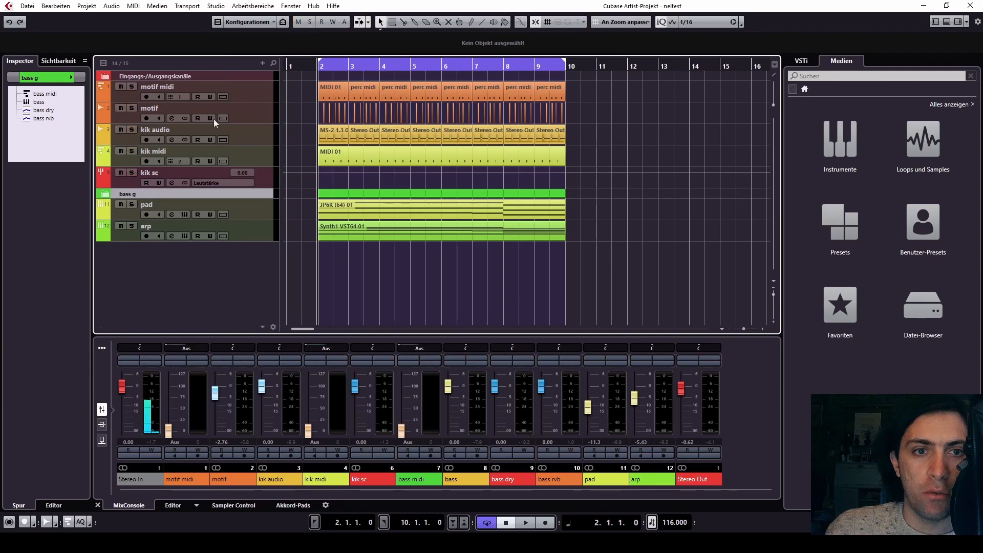
left_click(105, 194)
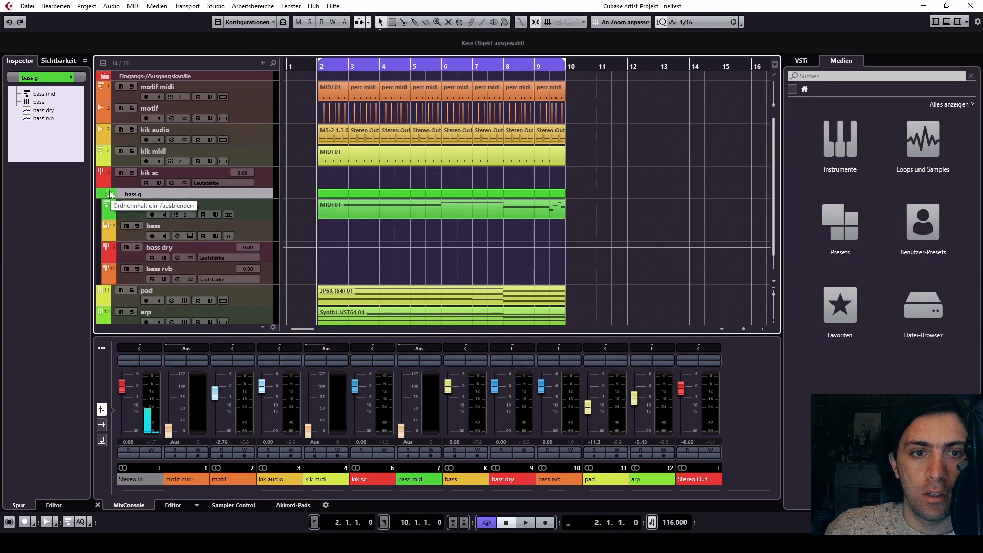
scroll(371, 172, "down", 1)
scroll(372, 170, "up", 1)
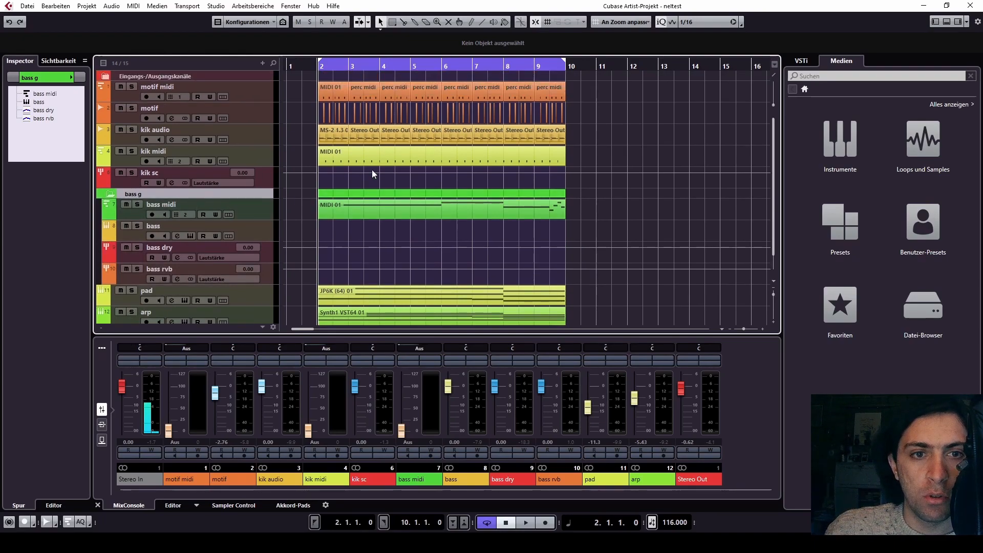
left_click(310, 22)
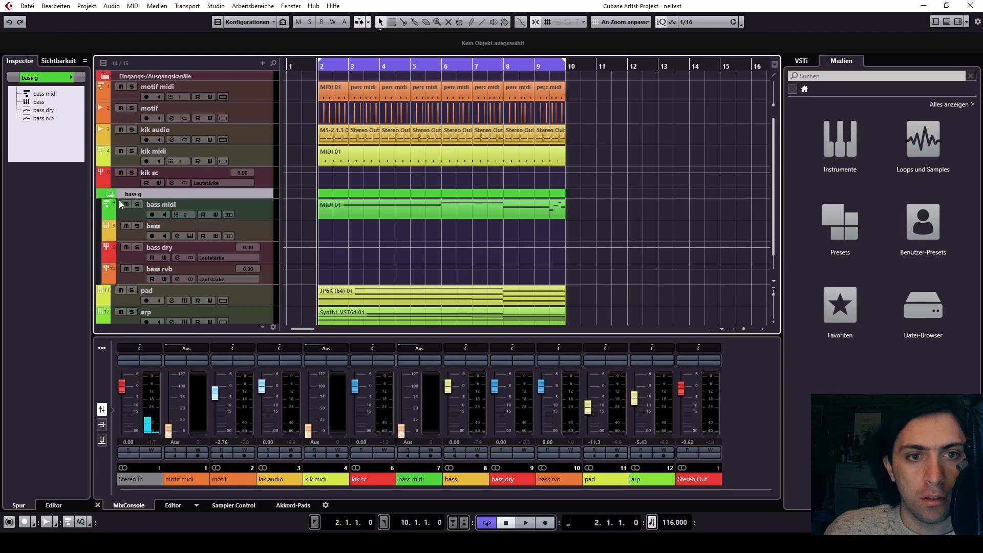
Start playback, mute the pad and arp tracks, and select the bass rvb group.
key("space")
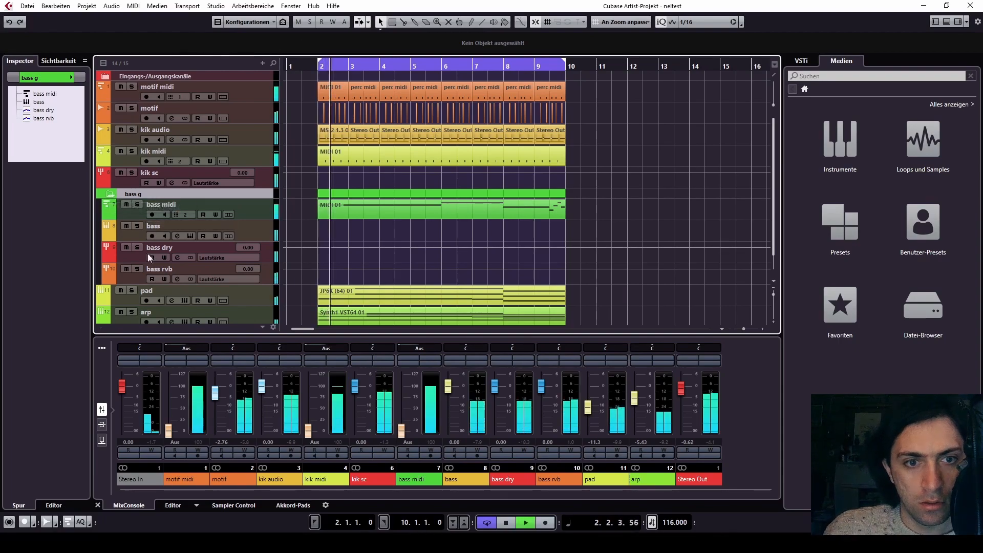
left_click(121, 290)
left_click(120, 312)
left_click(171, 268)
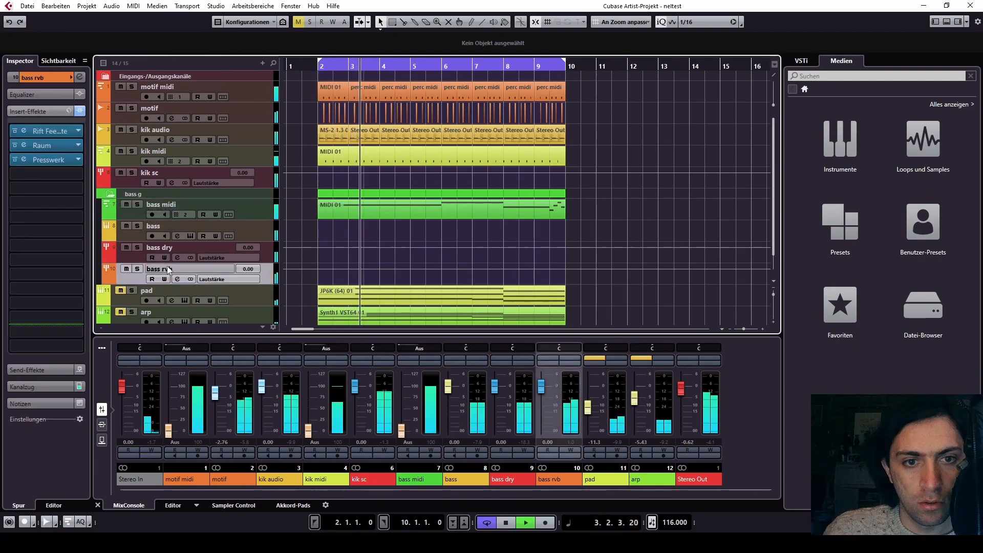
Set bass dry to about 1.02 dB and bass rvb to about -5.82 dB, checking the mix with bass rvb muted before stopping playback.
mouse_move(541, 392)
left_mouse_down()
mouse_move(541, 404)
mouse_move(496, 389)
mouse_move(537, 400)
left_mouse_up()
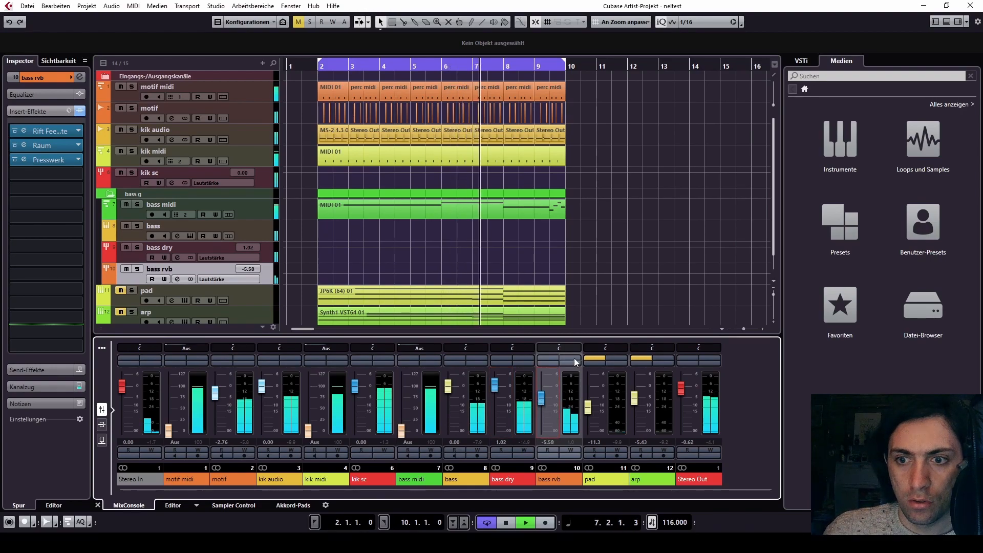
left_click(549, 357)
left_click(549, 358)
left_click_drag(539, 392, 540, 400)
key("space")
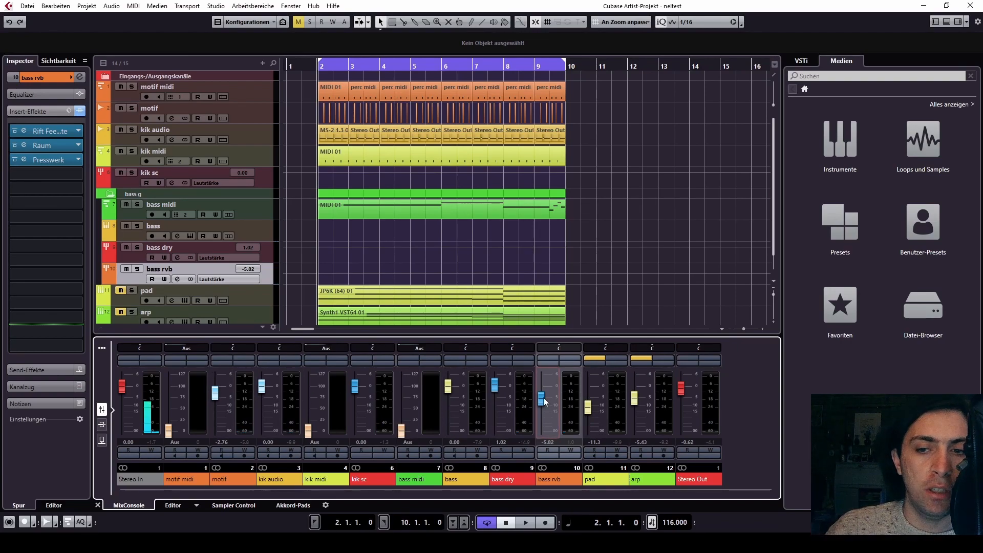
Enlarge the mixer area and lower the bass rvb level to about -6.92 dB while listening to playback.
left_click_drag(624, 336, 601, 320)
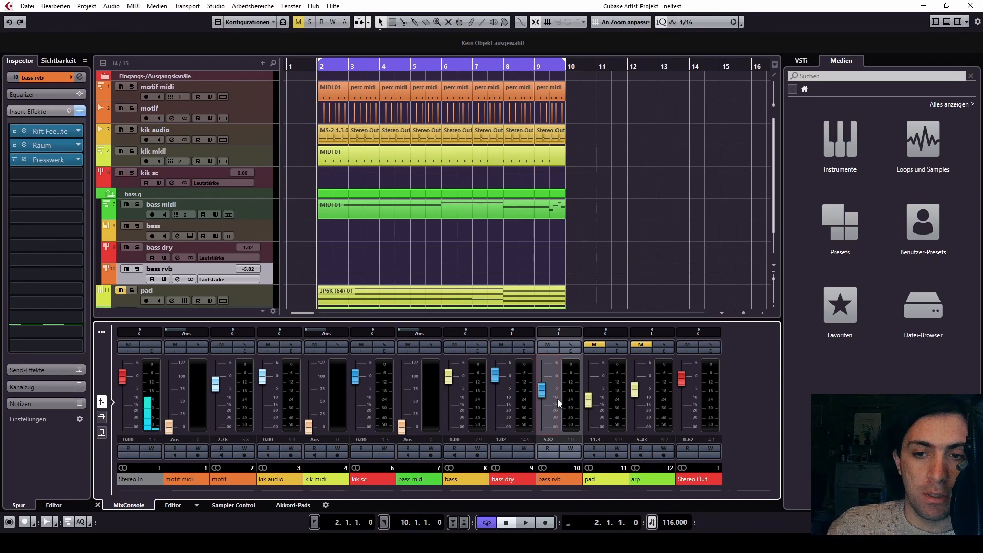
left_click_drag(541, 390, 544, 397)
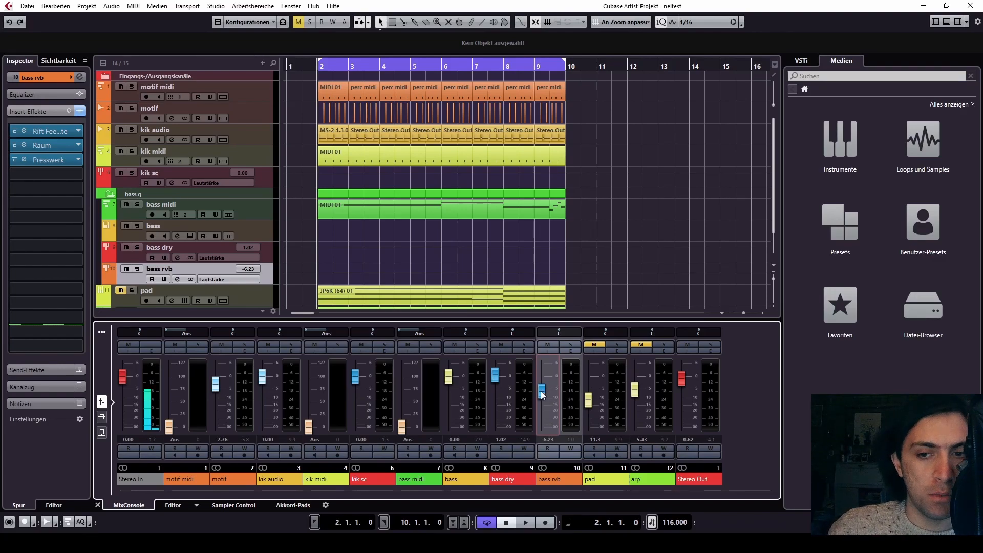
key("space")
left_click_drag(541, 391, 544, 407)
key("space")
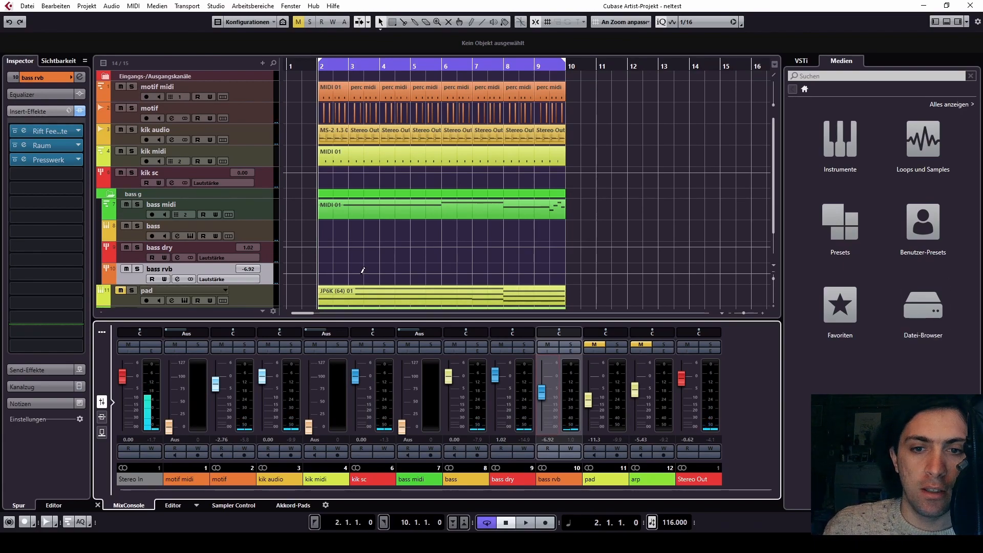
Shrink the mixer area, unmute the pad, and lower its level to about -12.6 dB during playback.
left_click_drag(369, 320, 368, 346)
left_click(591, 365)
key("space")
left_click_drag(592, 410, 589, 431)
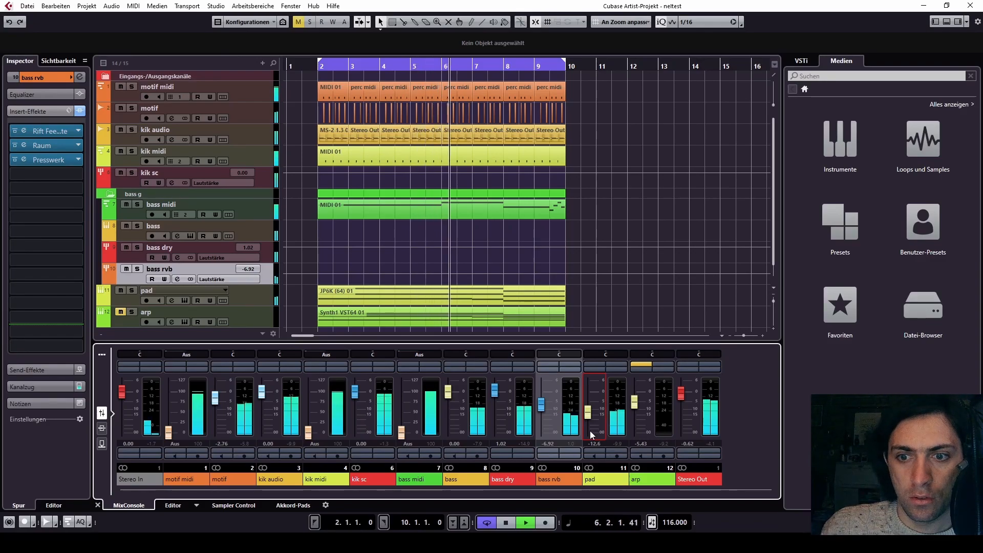
key("space")
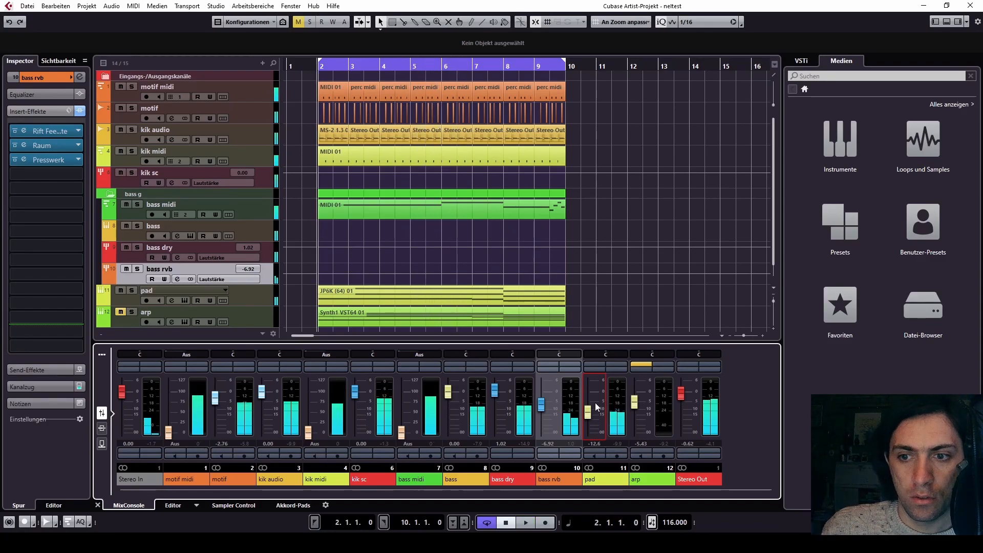
Add Rift Feedback Lite as the first insert on the pad channel, before Raum, and raise its feedback mix to maximum.
left_click(618, 370)
left_click_drag(276, 297, 597, 162)
mouse_move(396, 218)
left_mouse_down()
mouse_move(395, 232)
mouse_move(398, 221)
left_mouse_up()
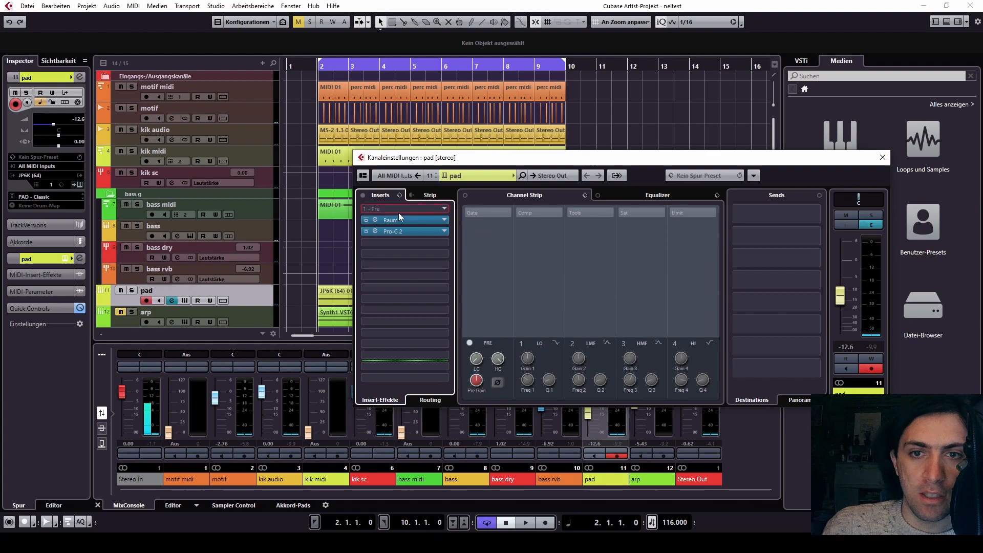
left_click(398, 213)
left_click(472, 211)
type("feed")
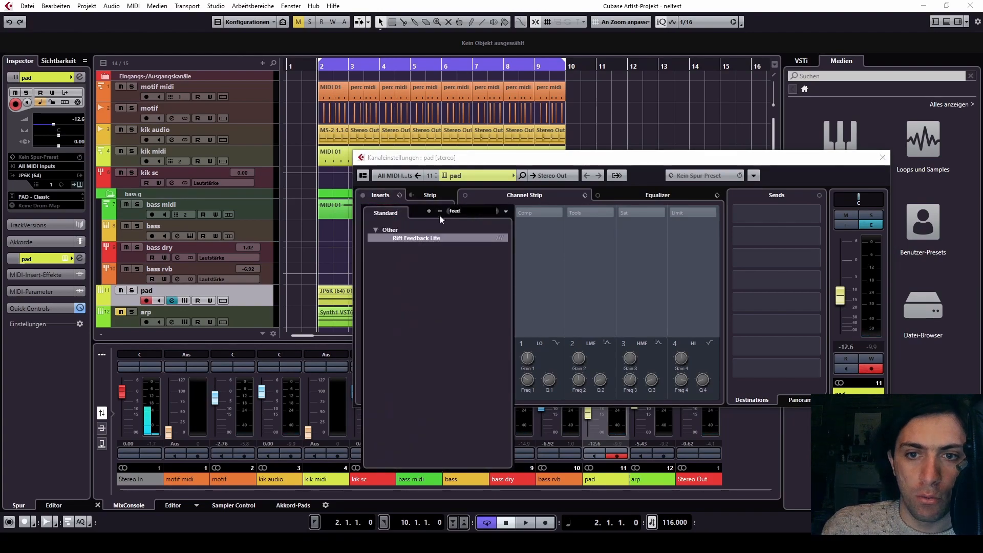
left_click(401, 237)
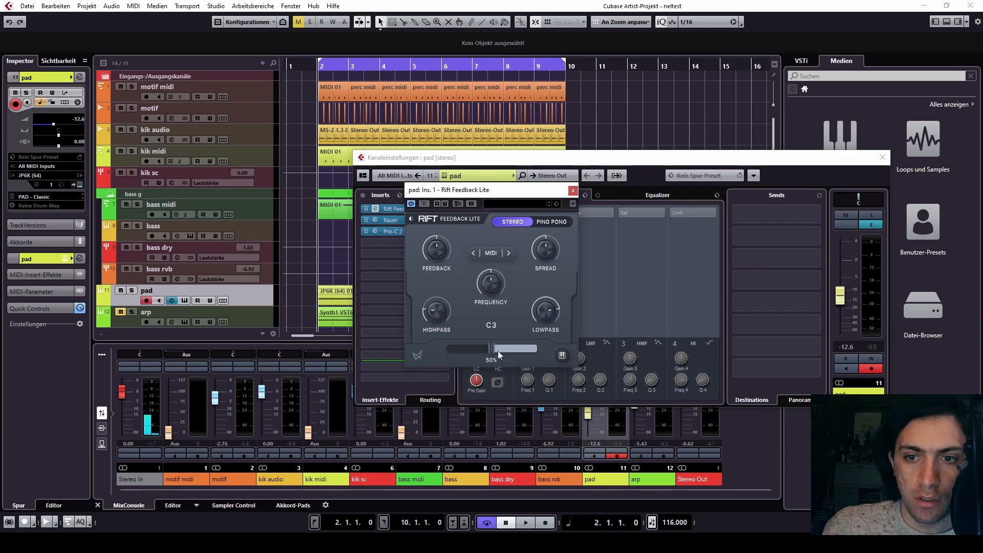
left_click_drag(498, 350, 536, 349)
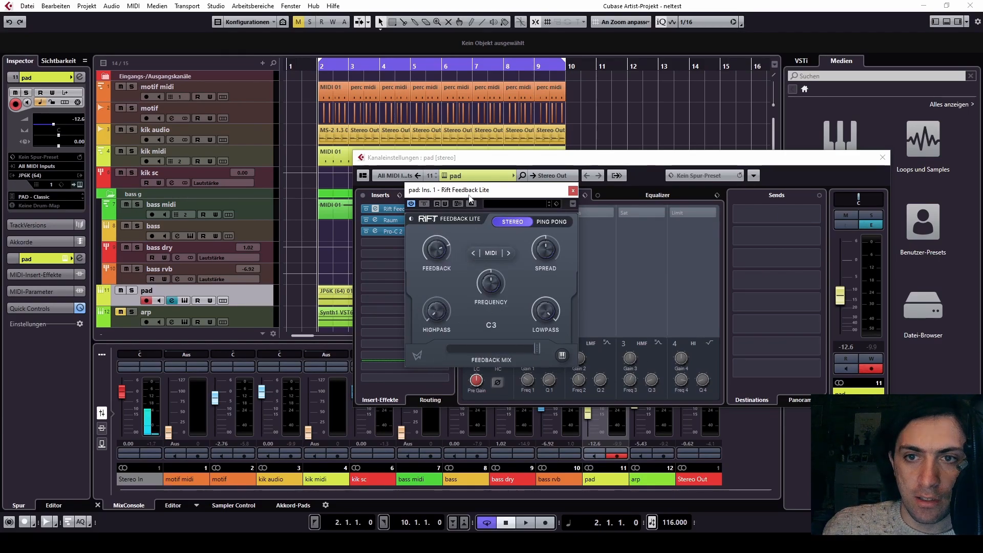
left_click_drag(457, 195, 605, 199)
right_click(399, 208)
left_click(385, 208)
right_click(400, 209)
left_click(390, 209)
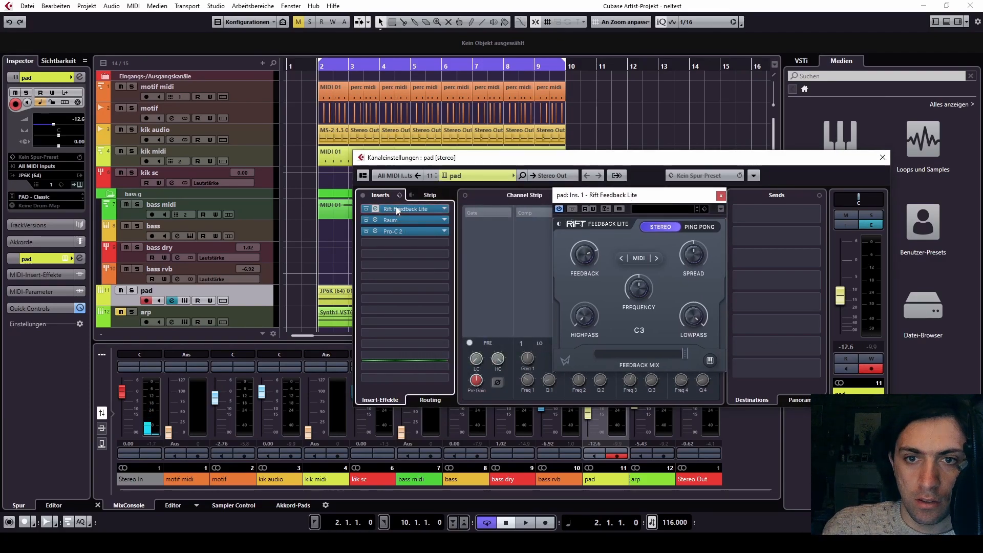
left_click(395, 207)
right_click(393, 208)
left_click(385, 209)
right_click(404, 211)
right_click(391, 208)
right_click(402, 208)
right_click(389, 206)
right_click(401, 206)
right_click(389, 210)
right_click(396, 207)
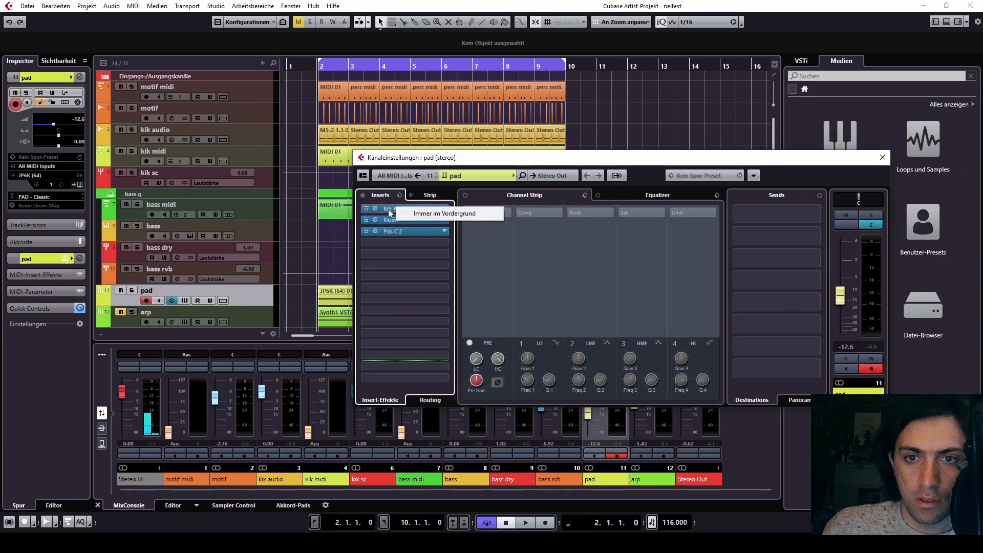
left_click(388, 209)
right_click(365, 210)
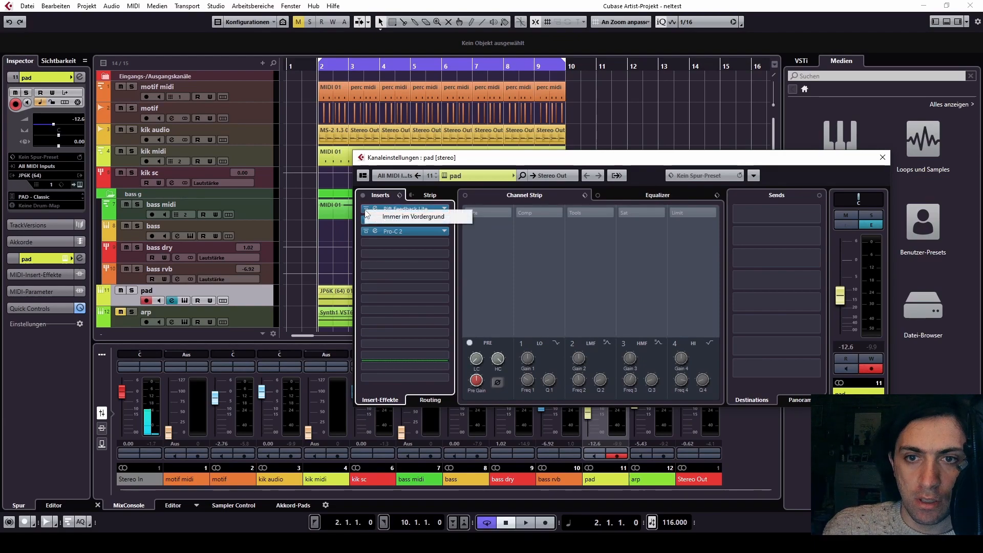
left_click(408, 209)
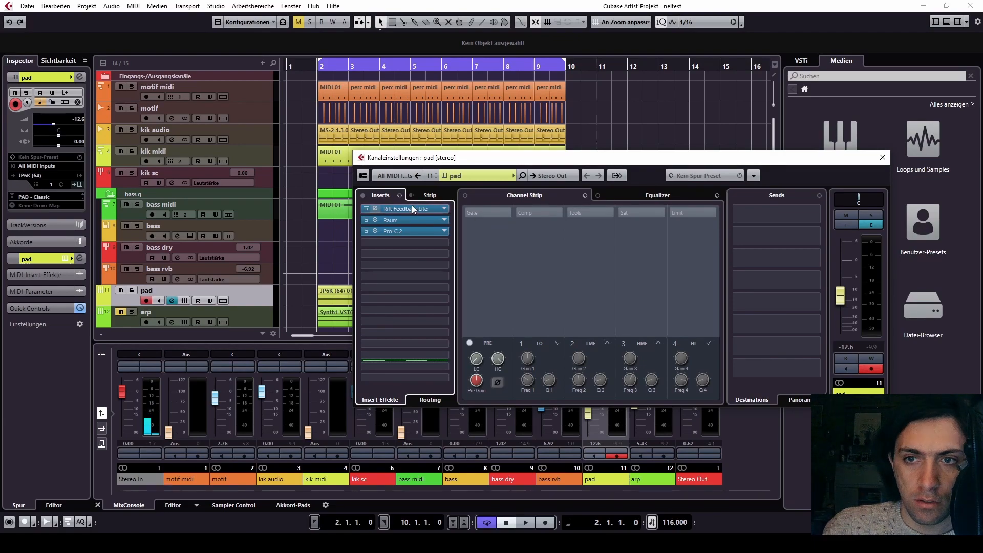
Show the pad track's audio inserts in the Inspector and save Rift Feedback Lite's current settings as its default preset.
left_click(153, 296)
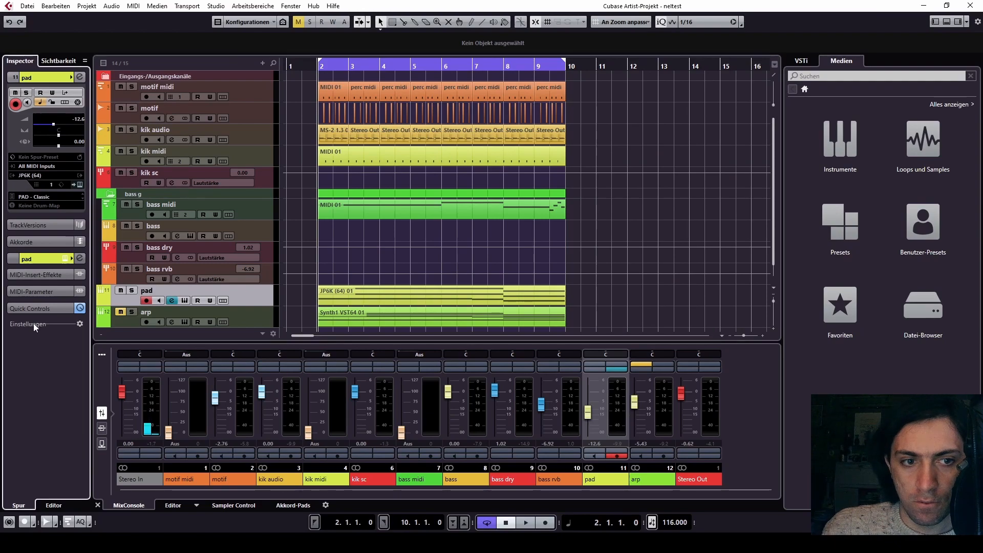
left_click(80, 324)
left_click(81, 325)
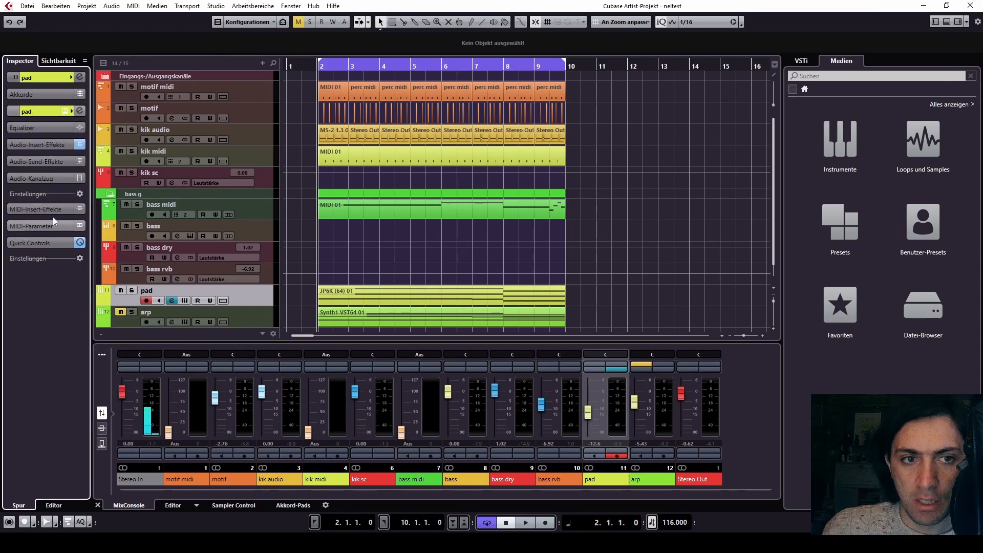
left_click(38, 145)
right_click(38, 168)
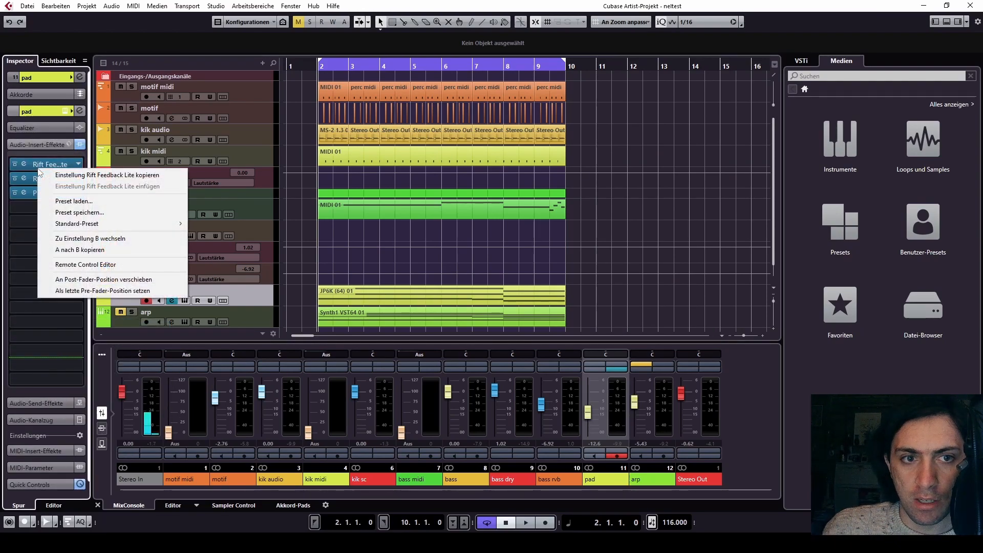
mouse_move(99, 229)
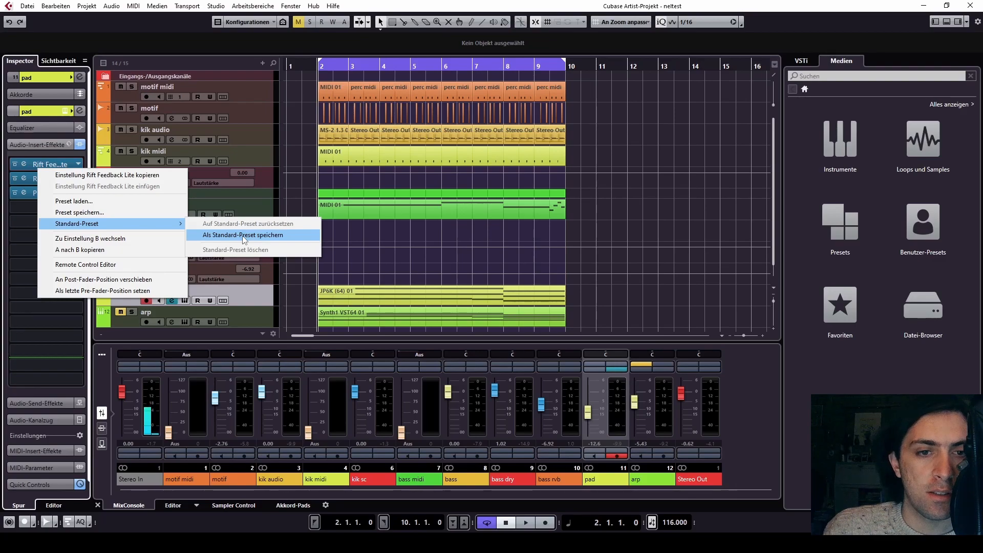
left_click(212, 236)
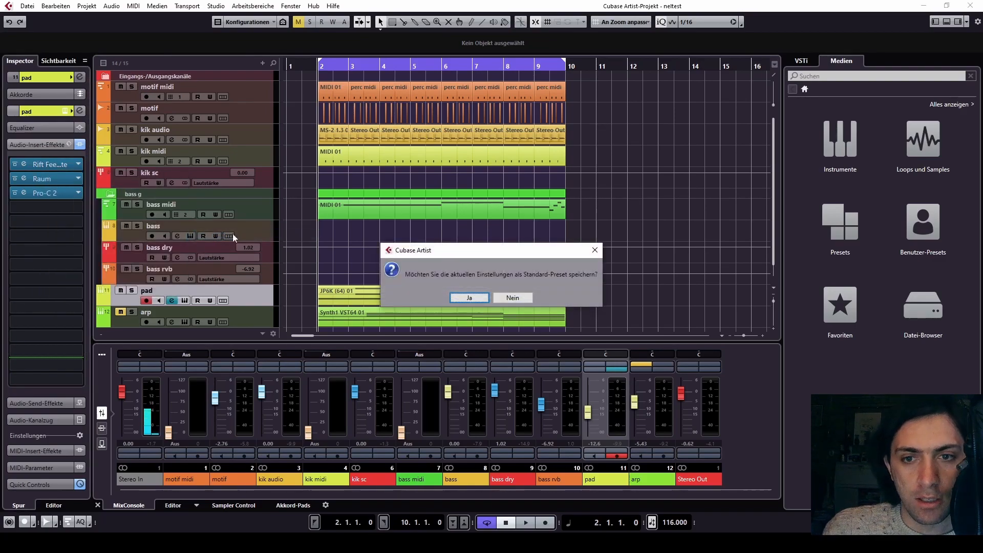
left_click(467, 299)
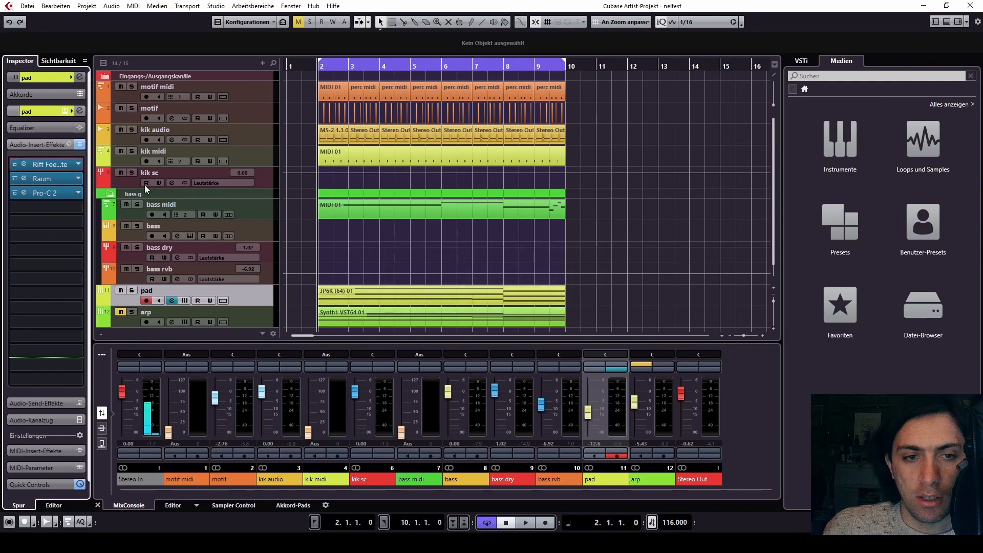
Activate the second MIDI send on bass midi, route it to the pad's Rift Feedback Lite MIDI input, and select the pad track.
left_click(166, 209)
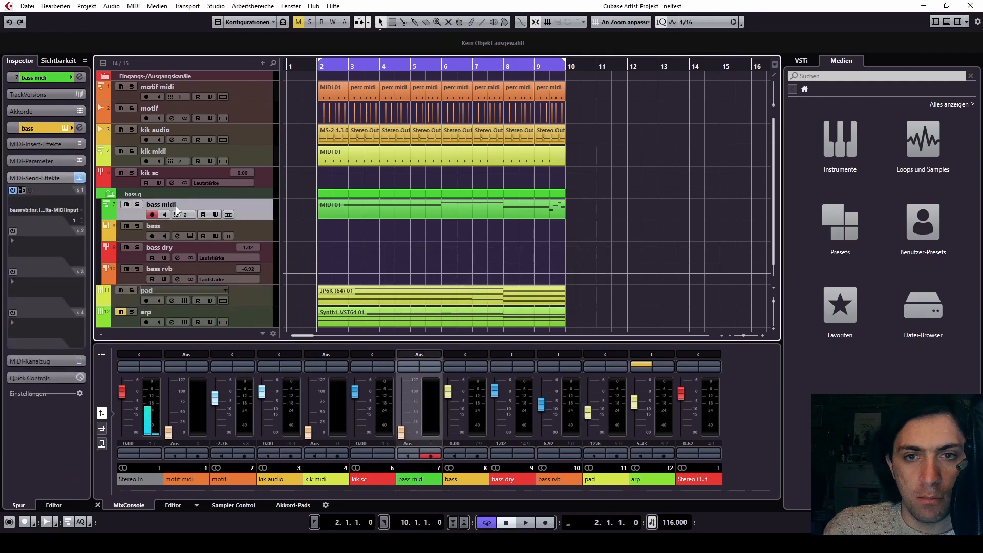
left_click(13, 231)
left_click(18, 251)
left_click(23, 251)
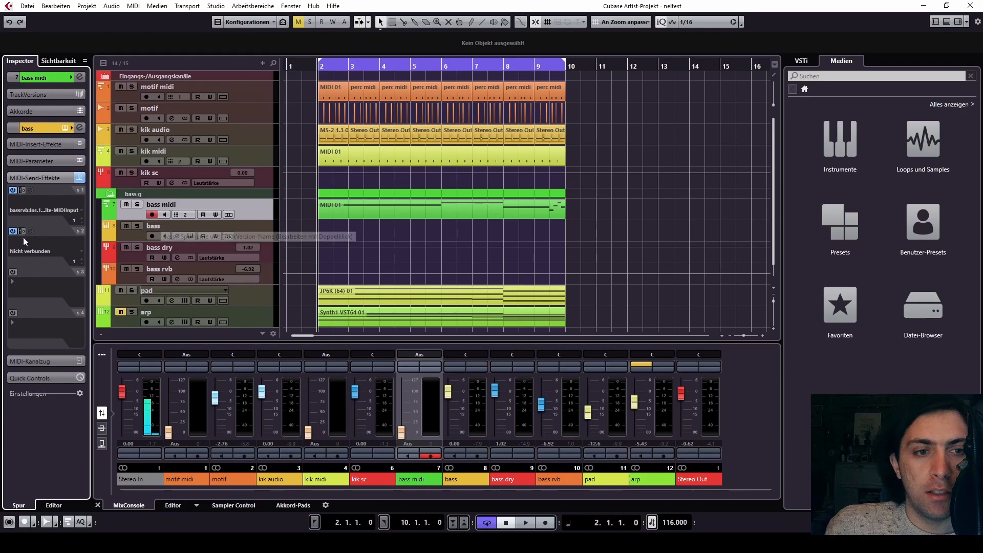
left_click(23, 253)
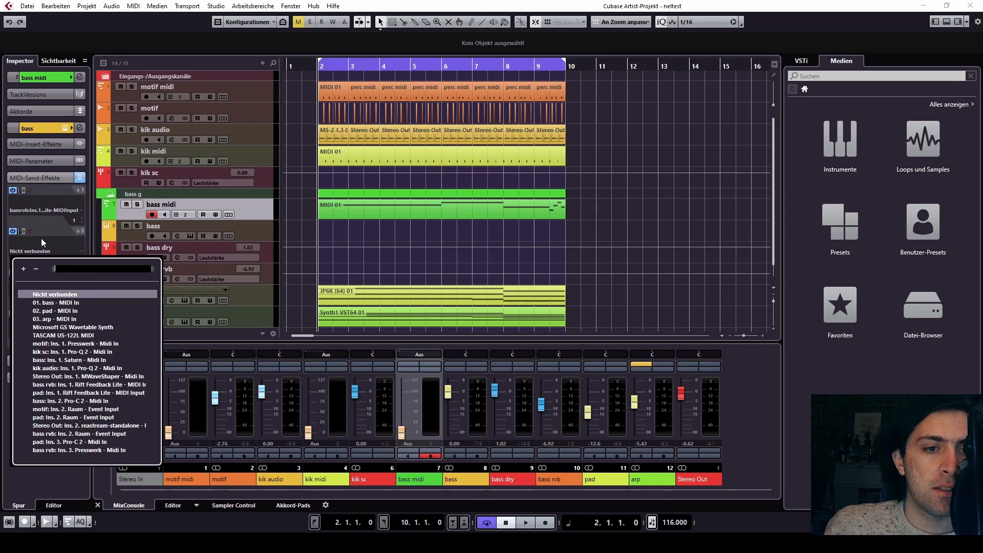
type("feed")
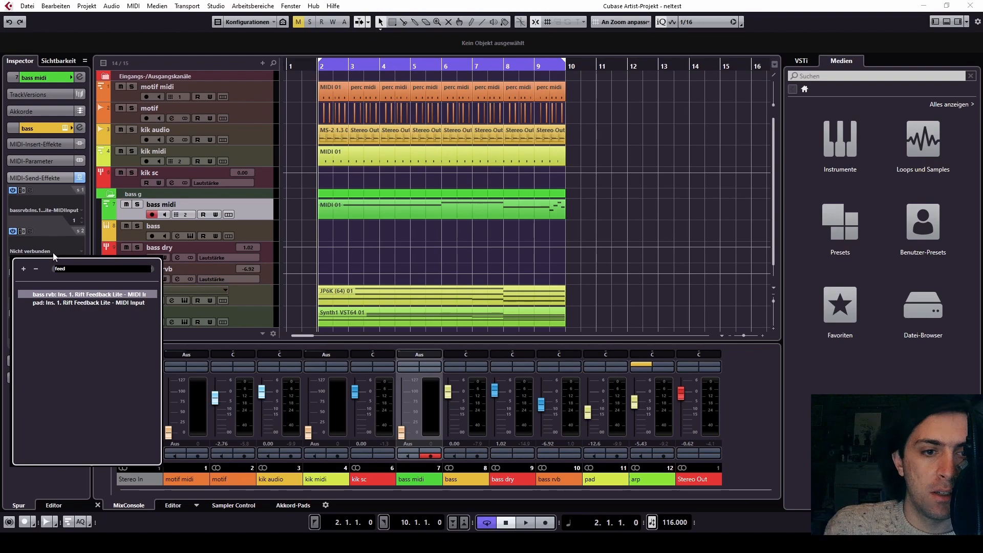
left_click(37, 303)
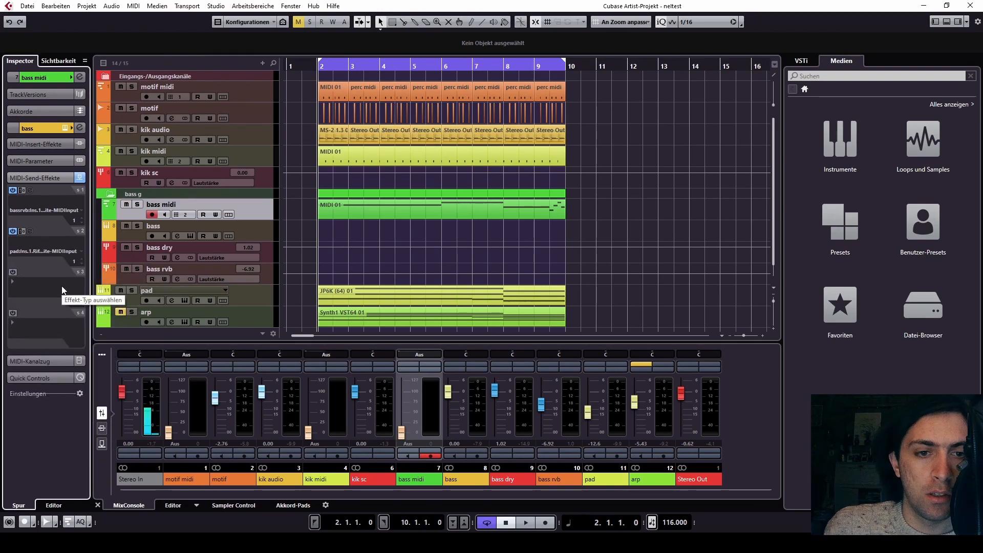
left_click(151, 289)
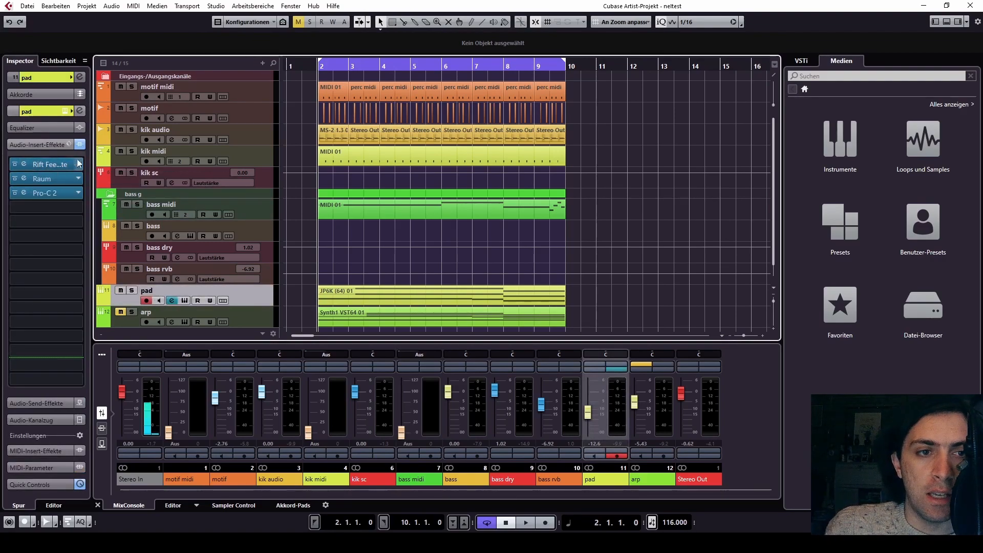
Open Rift Feedback Lite on the pad track and start playback of the full mix.
left_click(165, 228)
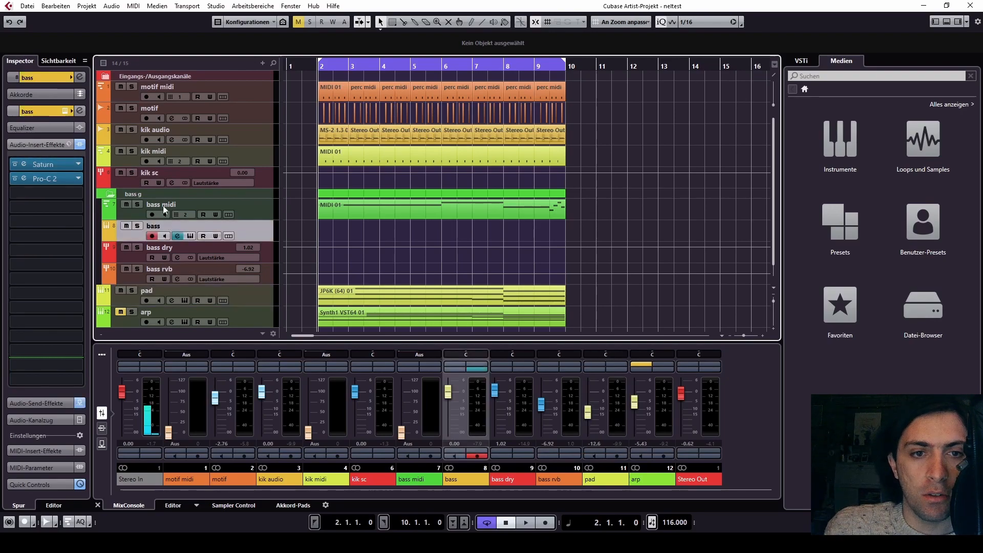
left_click(163, 206)
left_click(159, 270)
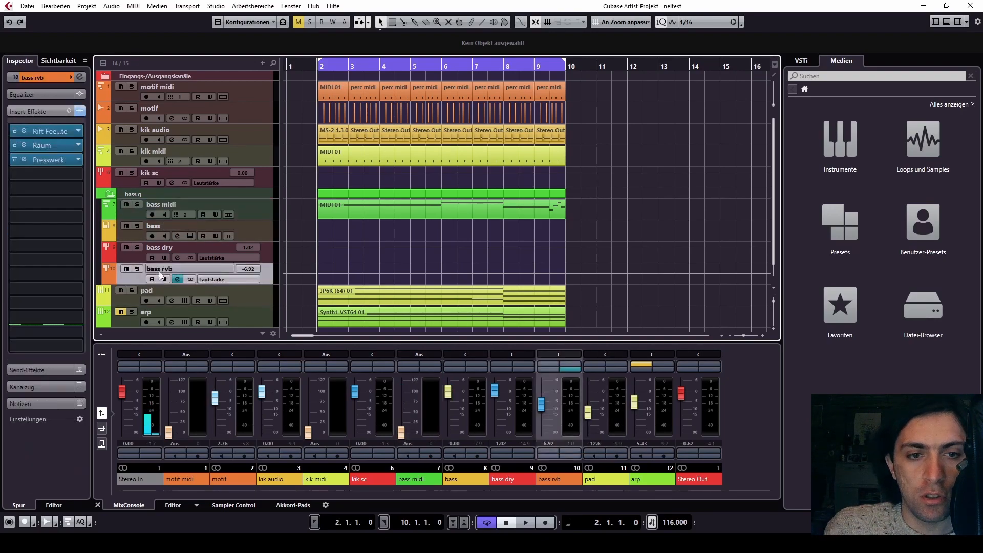
left_click(153, 291)
left_click(44, 164)
key("space")
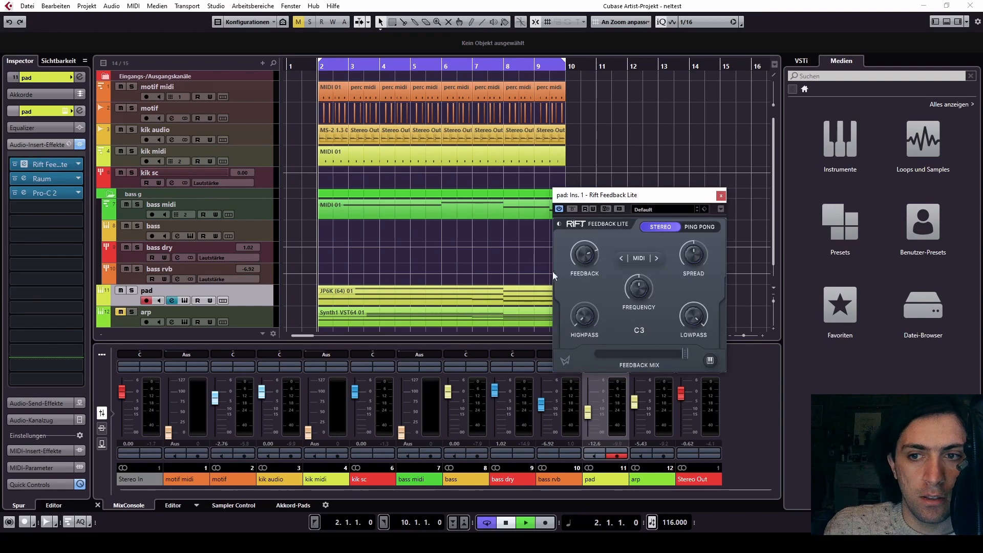
Try feedback and frequency adjustments in the pad's Rift Feedback Lite, briefly deactivating the insert for comparison.
left_click_drag(592, 259, 593, 250)
left_click_drag(642, 297, 590, 259)
left_click(15, 164)
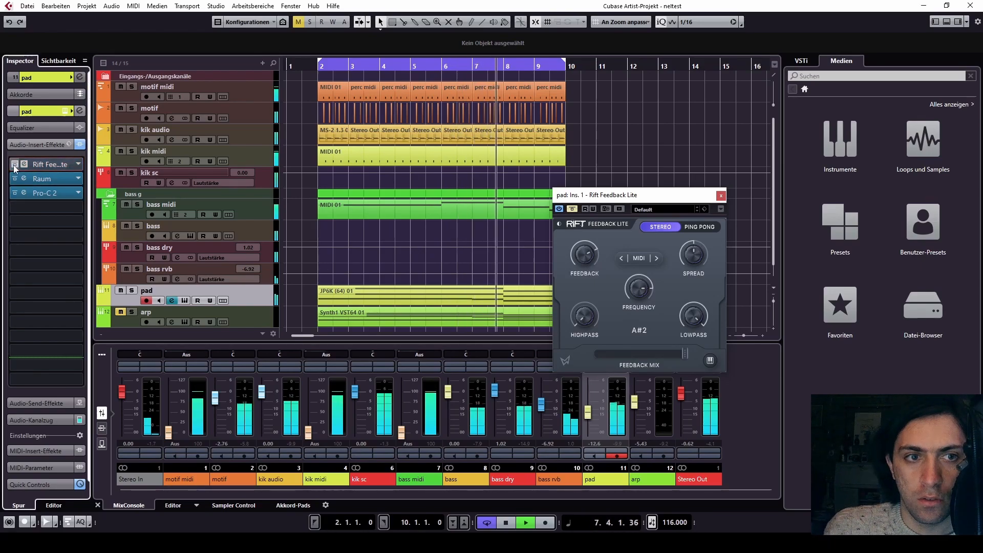
left_click(15, 165)
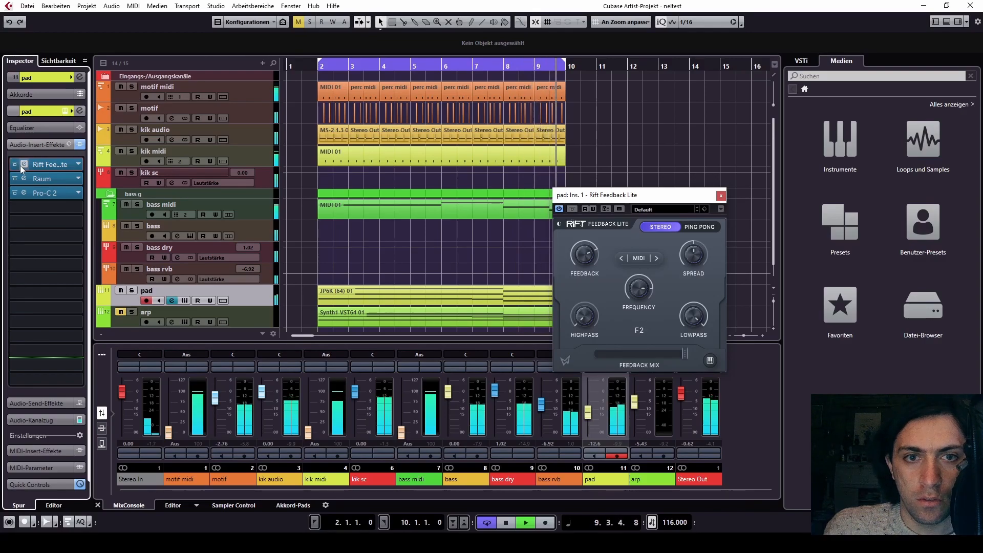
Set the pad's Rift Feedback Lite frequency offset to 36 and its feedback to about -73%, and close the plug-in.
mouse_move(584, 256)
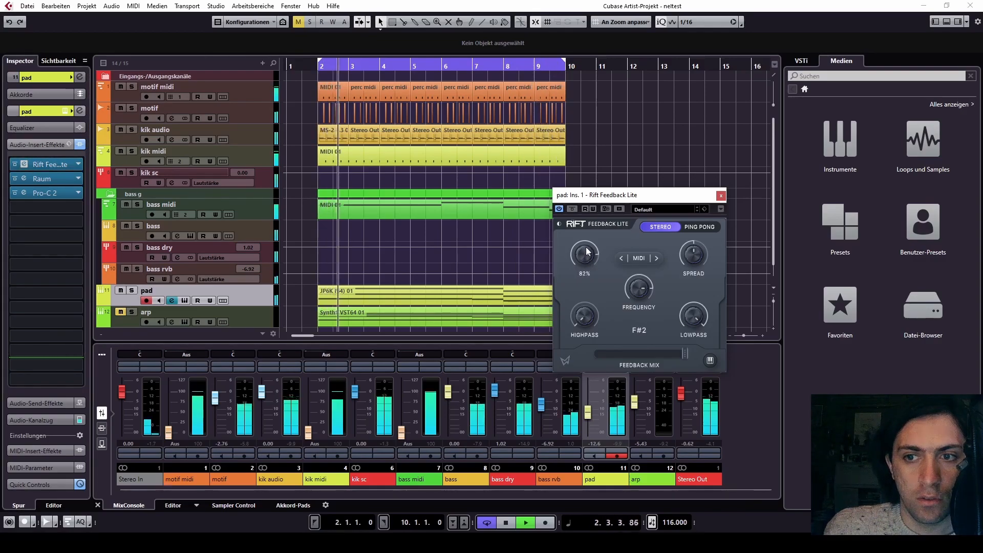
mouse_move(645, 295)
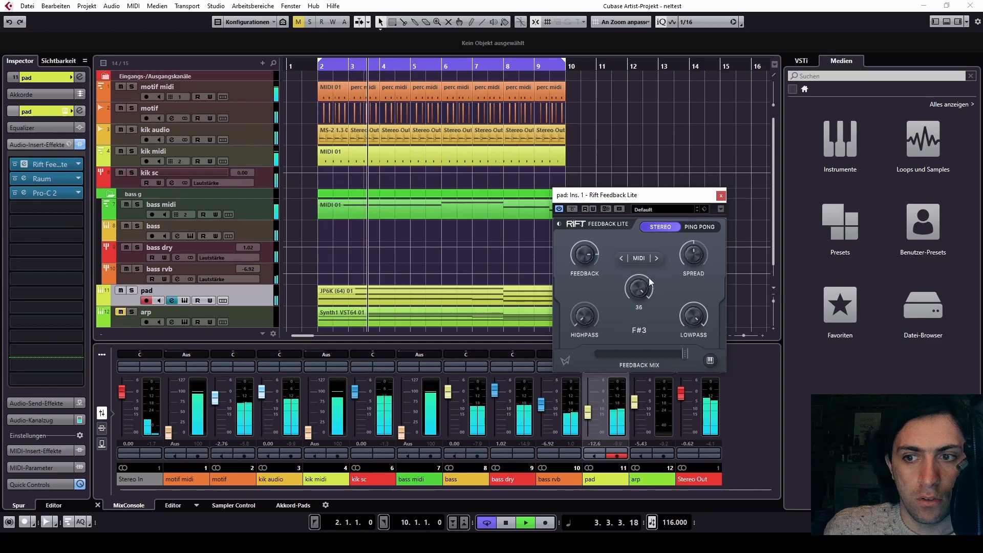
left_click_drag(584, 254, 597, 315)
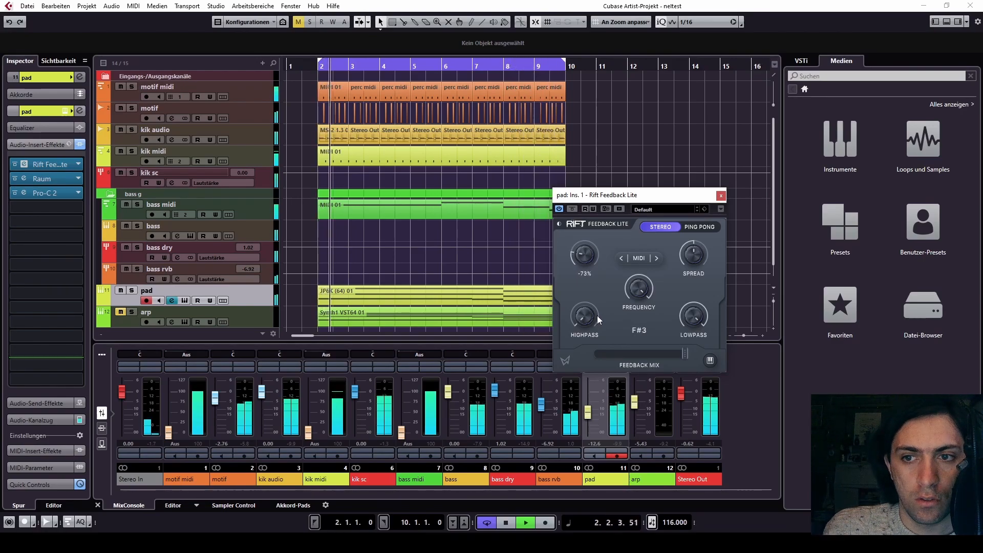
left_click(721, 195)
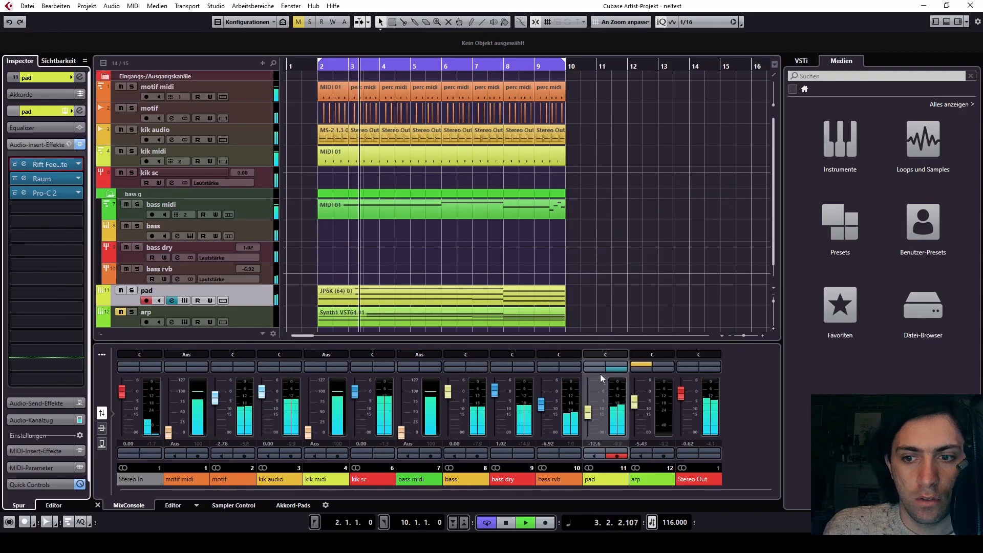
Solo the pad and insert Presswerk as its third audio effect, between Raum and Pro-C 2.
left_click(619, 365)
left_click(619, 365)
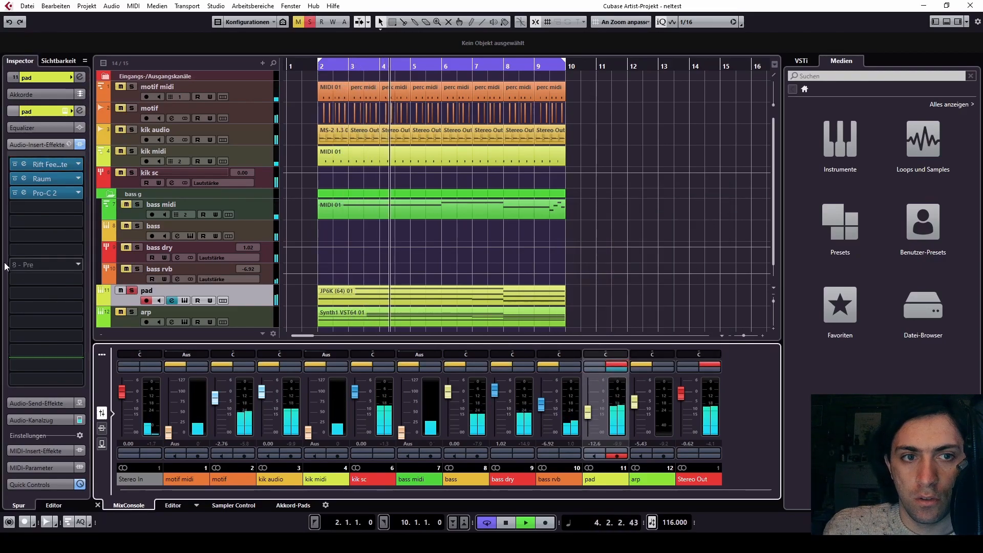
left_click_drag(61, 192, 56, 207)
left_click(63, 190)
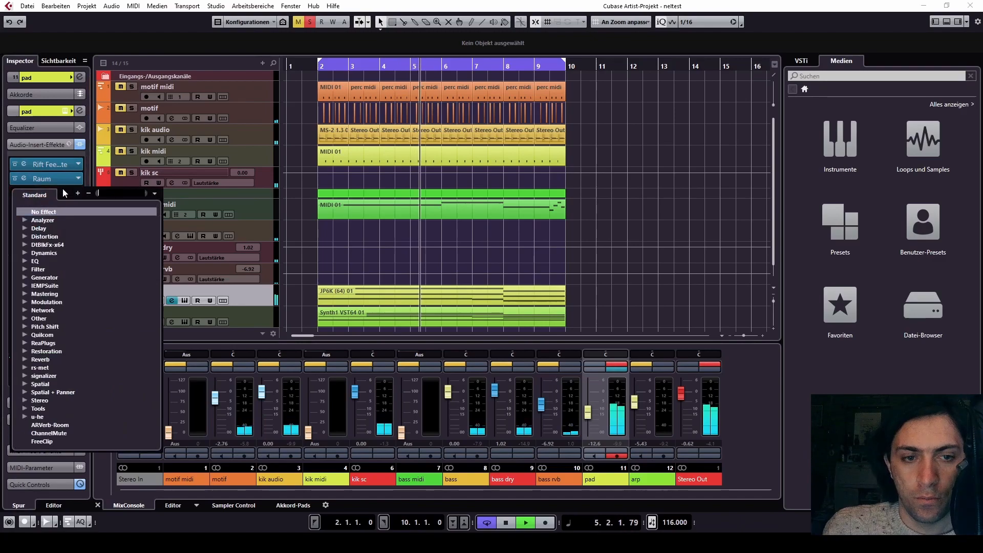
type("press")
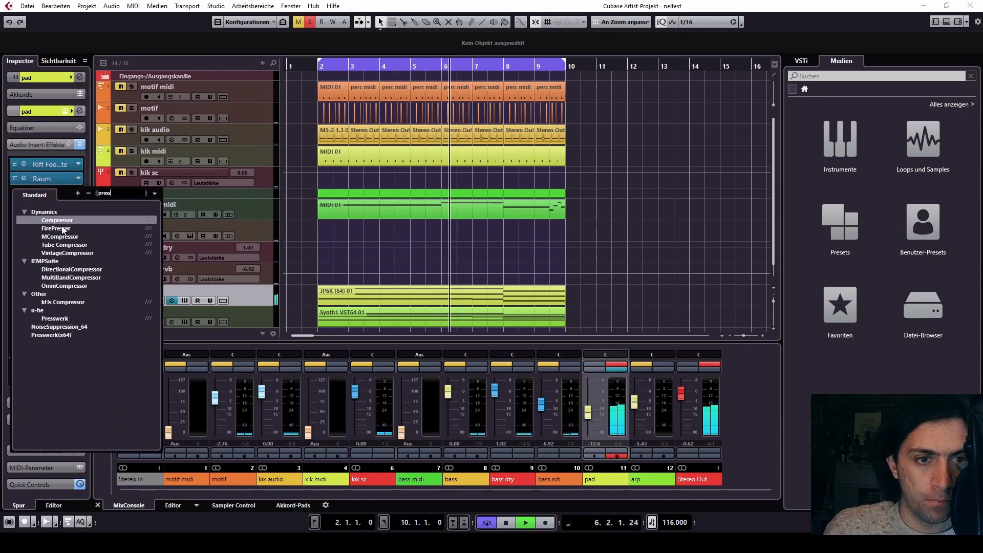
left_click(52, 317)
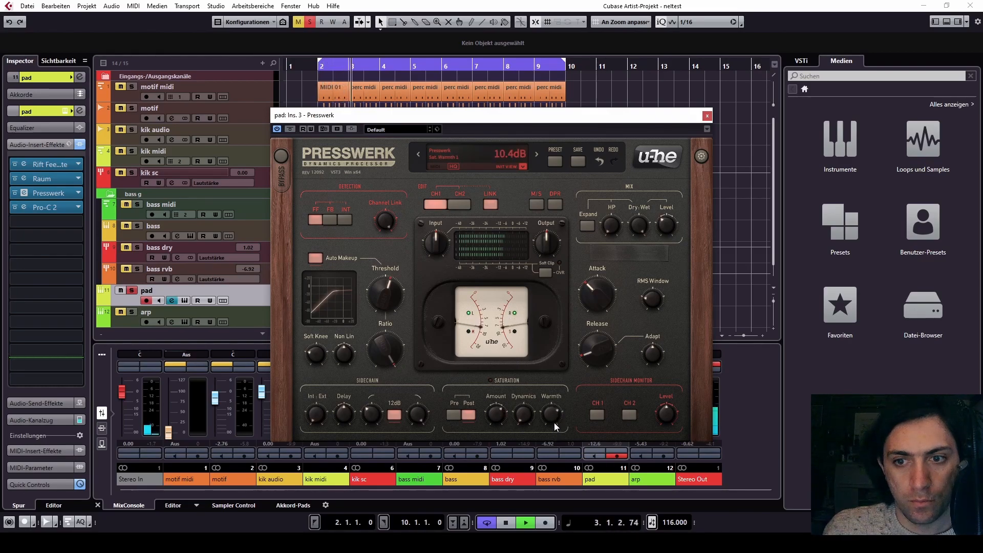
Adjust Presswerk's compression on the pad: threshold about -13.4 dB, a new ratio and attack, and a sidechain high-pass around 214 Hz.
left_click_drag(385, 350, 386, 377)
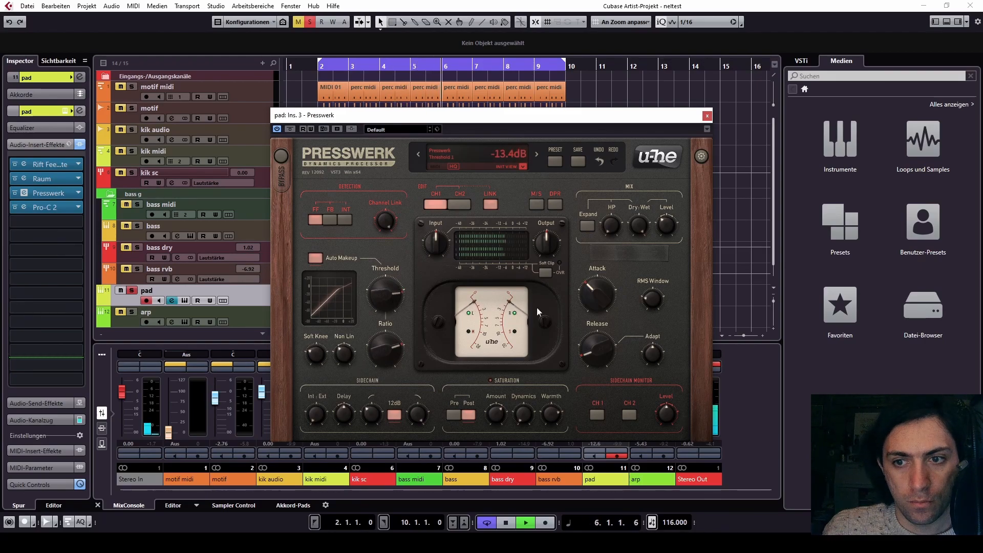
mouse_move(599, 285)
left_mouse_down()
mouse_move(600, 343)
mouse_move(599, 303)
left_mouse_up()
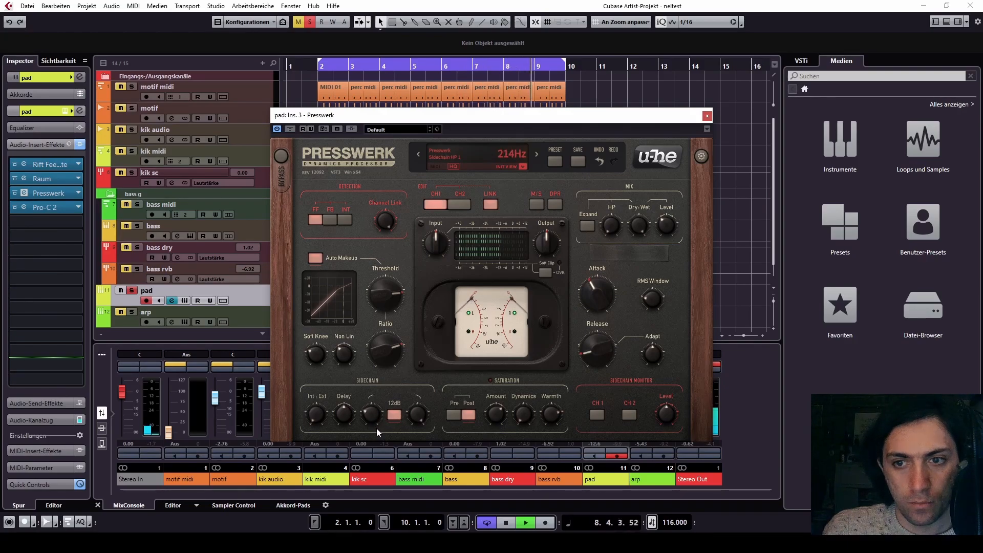
left_click_drag(368, 413, 369, 423)
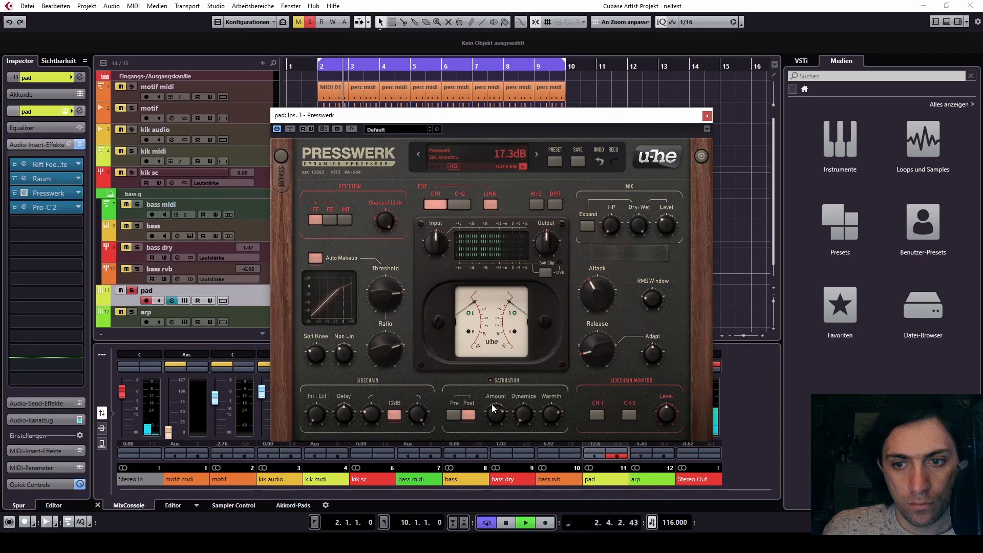
Enable Presswerk's saturation with about 17.3 dB amount and 10.2 dB warmth, and close the plug-in.
left_click(490, 381)
left_click_drag(492, 385, 546, 418)
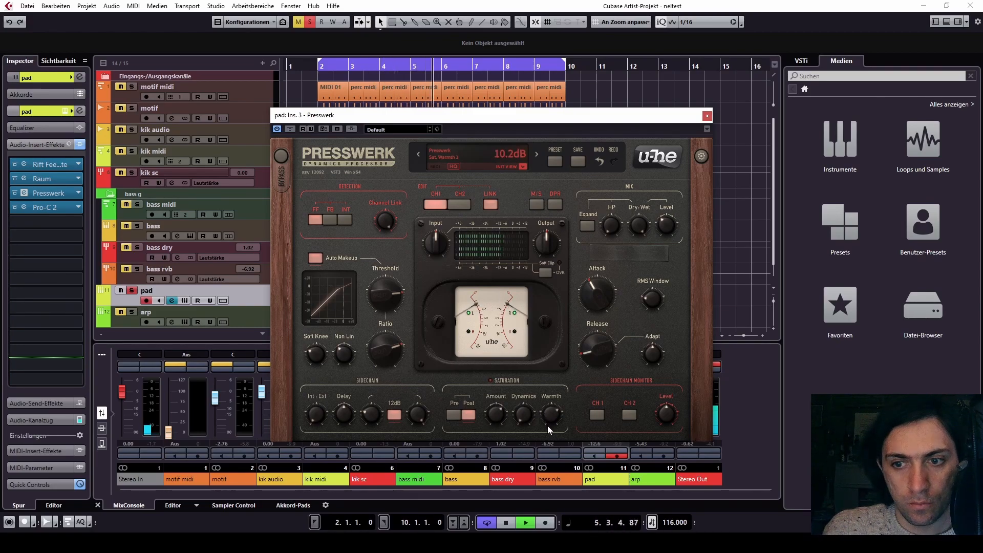
left_click(707, 116)
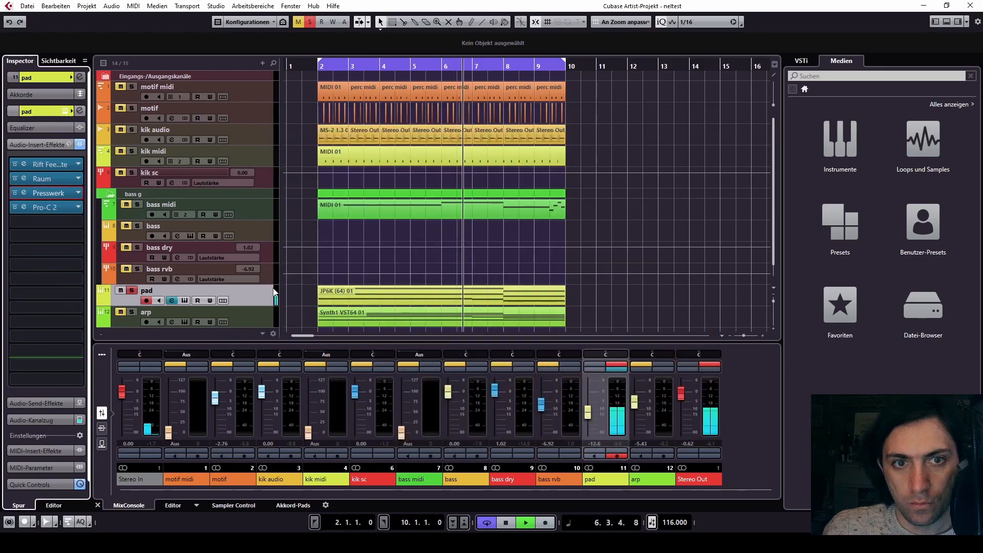
Clear the pad solo, set the pad level to -12.7 dB, and unmute and select the arp track.
left_click(708, 365)
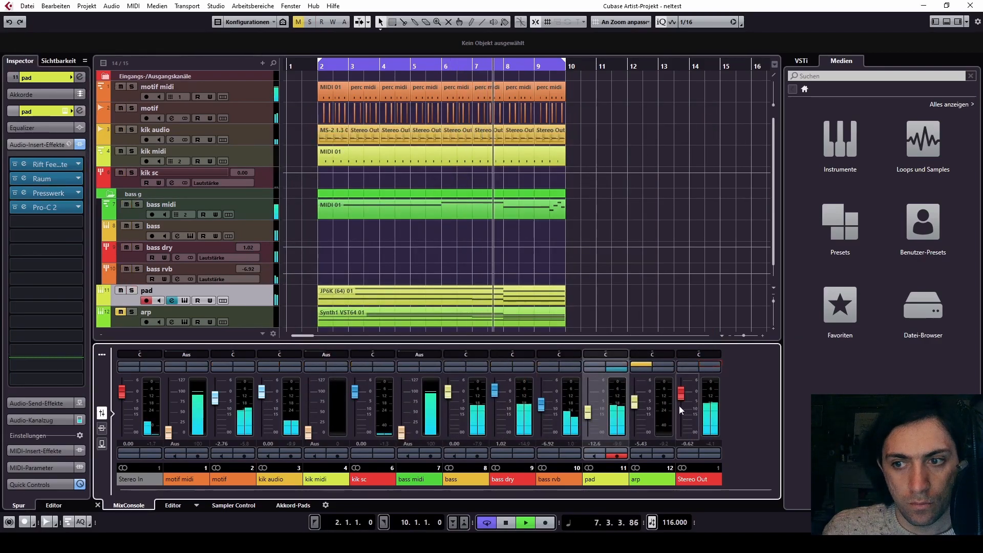
left_click_drag(588, 412, 588, 413)
left_click(638, 364)
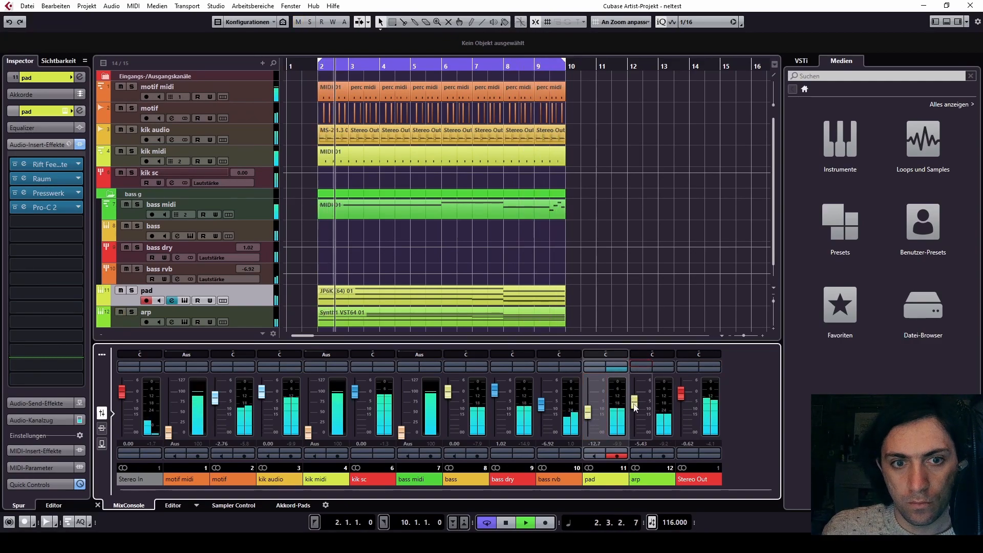
left_click(219, 310)
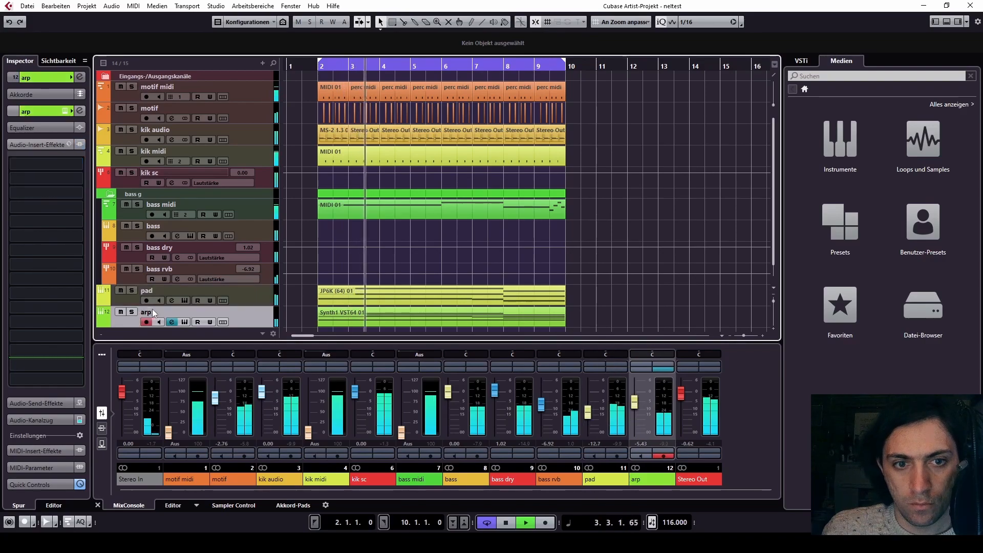
key("space")
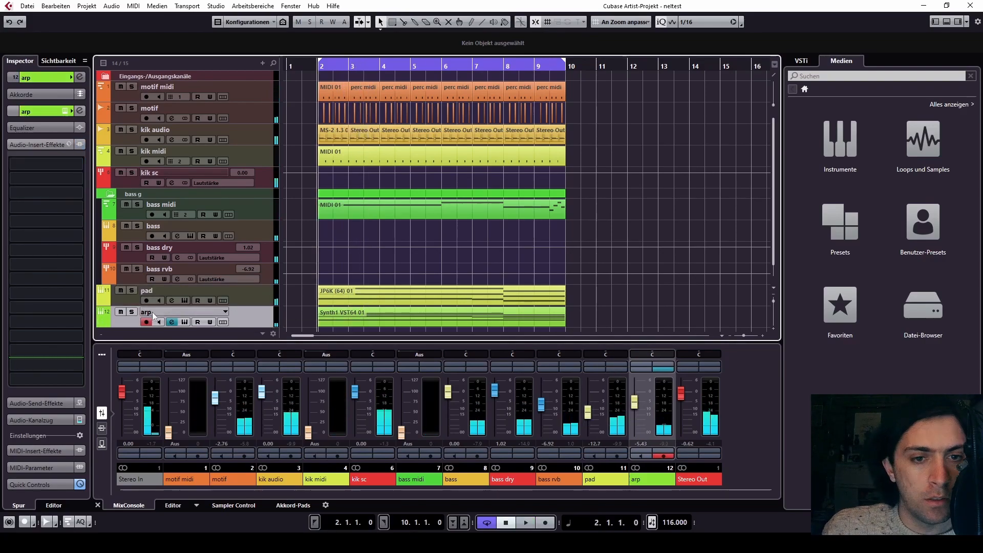
Solo the arp track, audition its Synth1 instrument, and switch off Synth1's built-in arpeggiator.
left_click(185, 322)
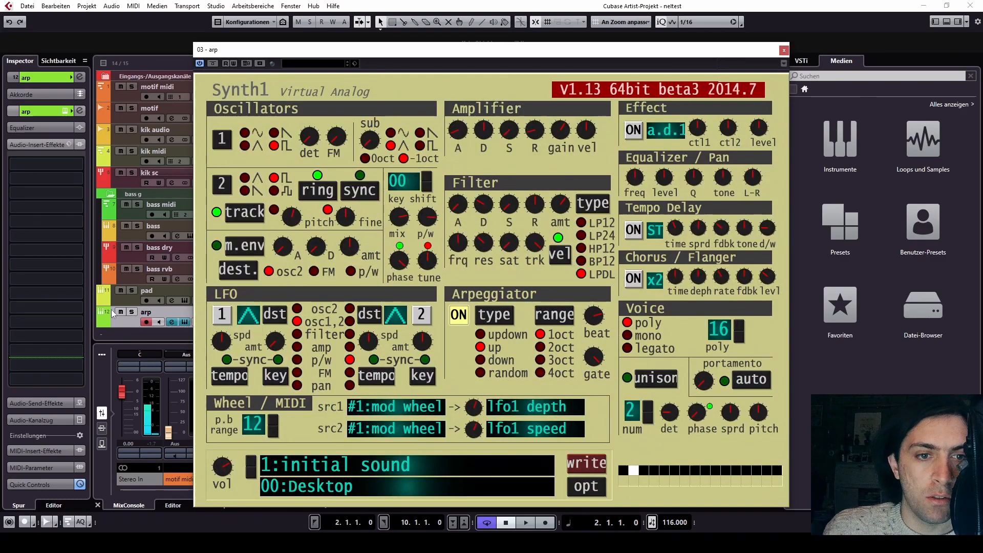
left_click(132, 312)
key("space")
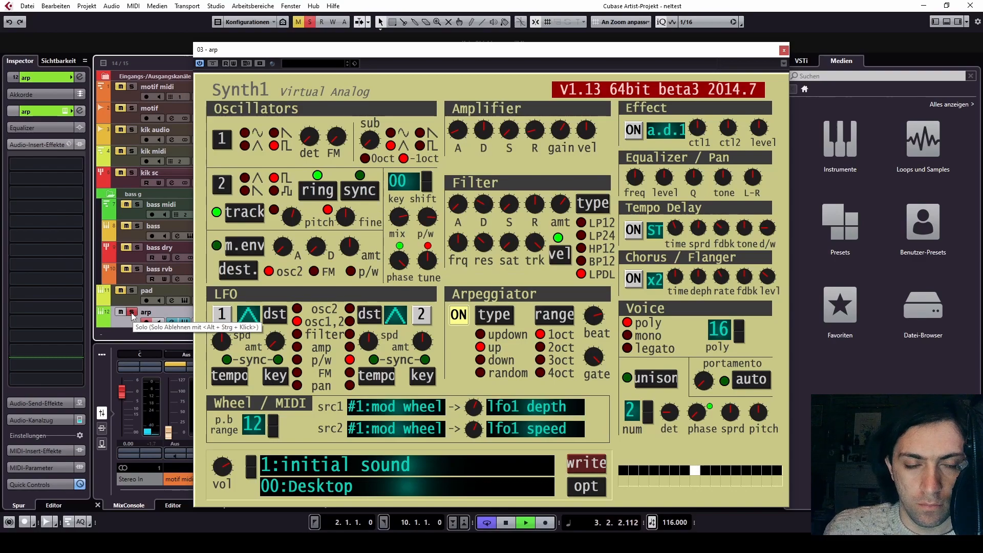
key("space")
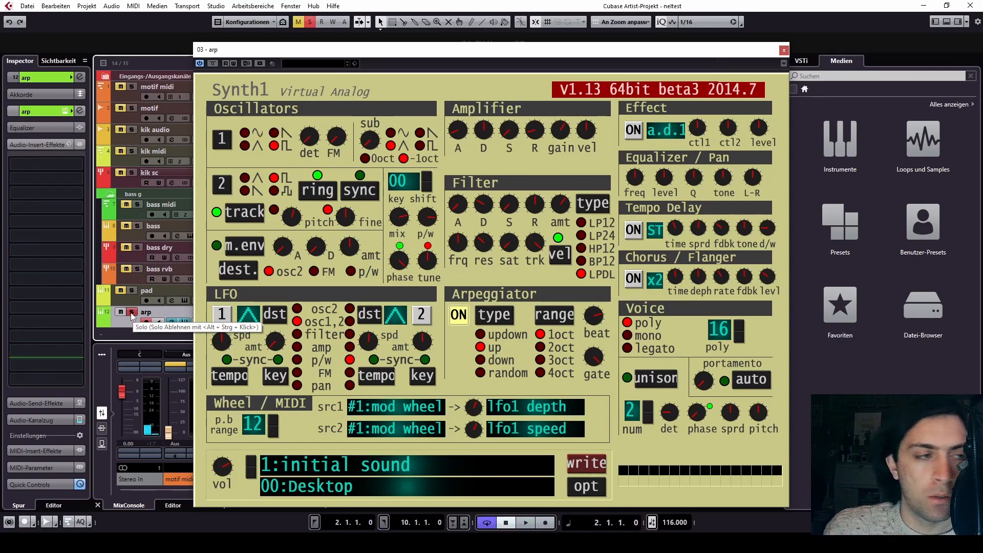
left_click(455, 319)
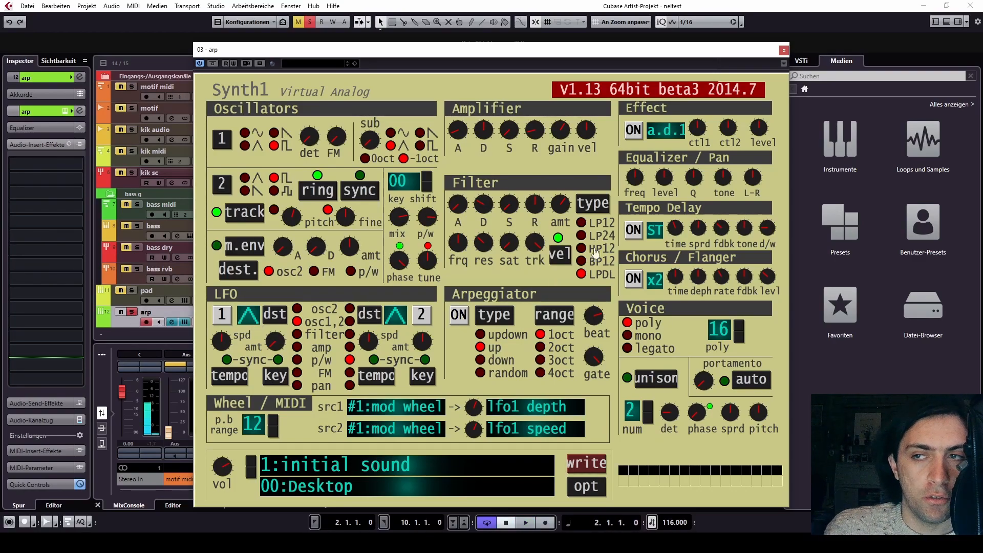
left_click(784, 50)
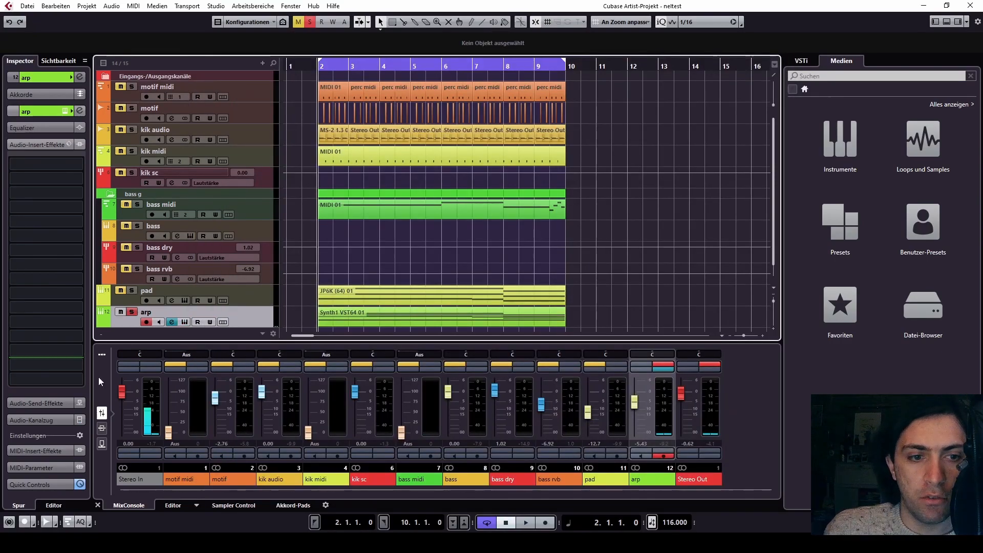
Load Arpache 5 as the first MIDI insert effect on the arp track.
key("space")
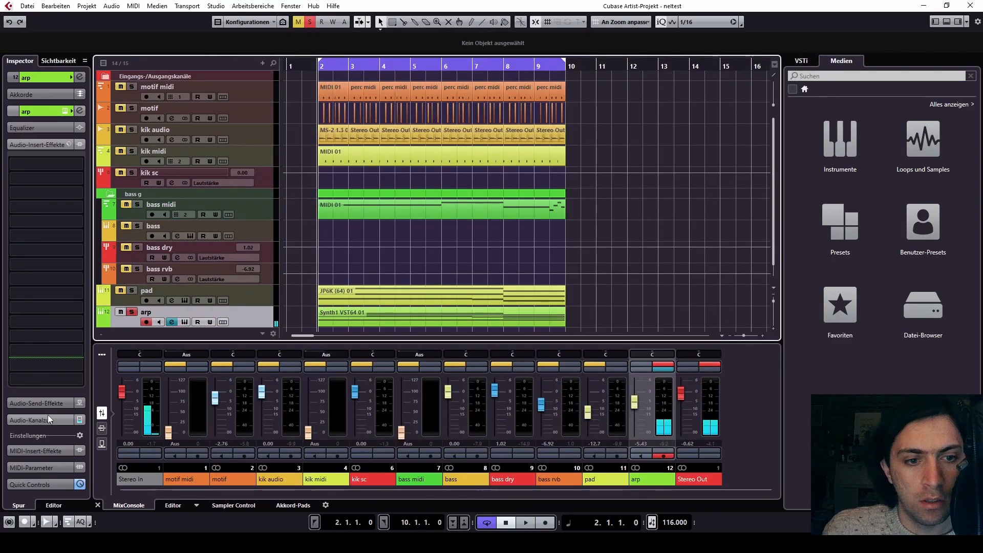
left_click(30, 467)
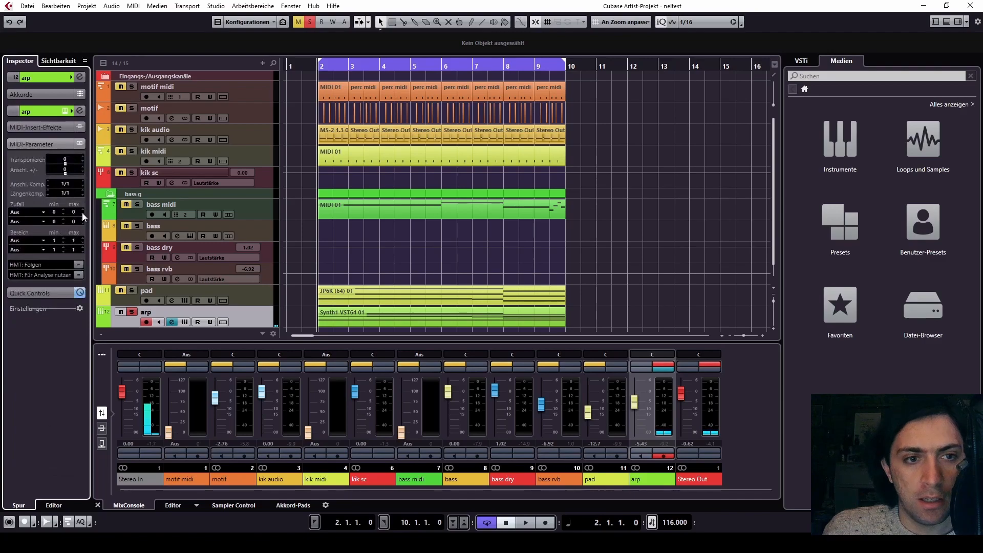
left_click(32, 129)
left_click(26, 146)
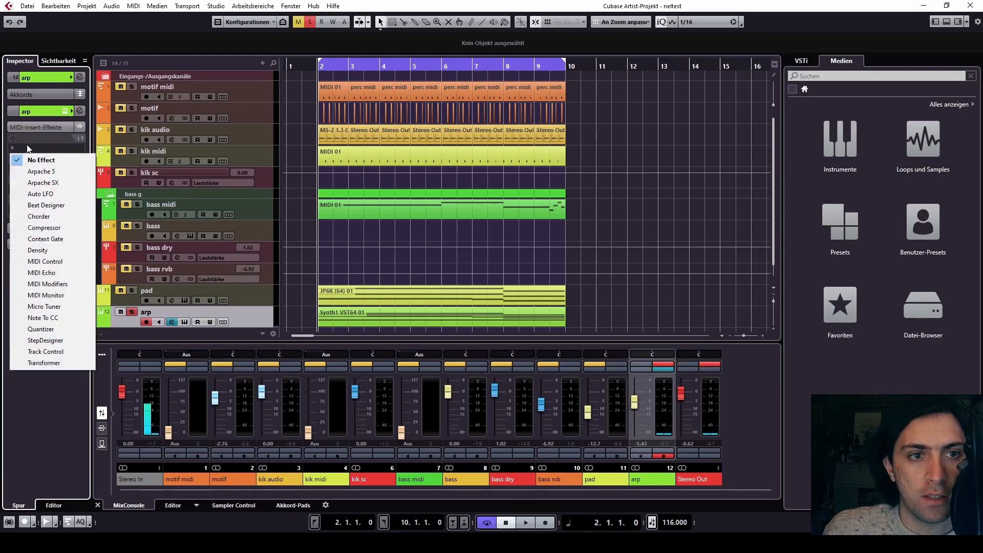
left_click(41, 171)
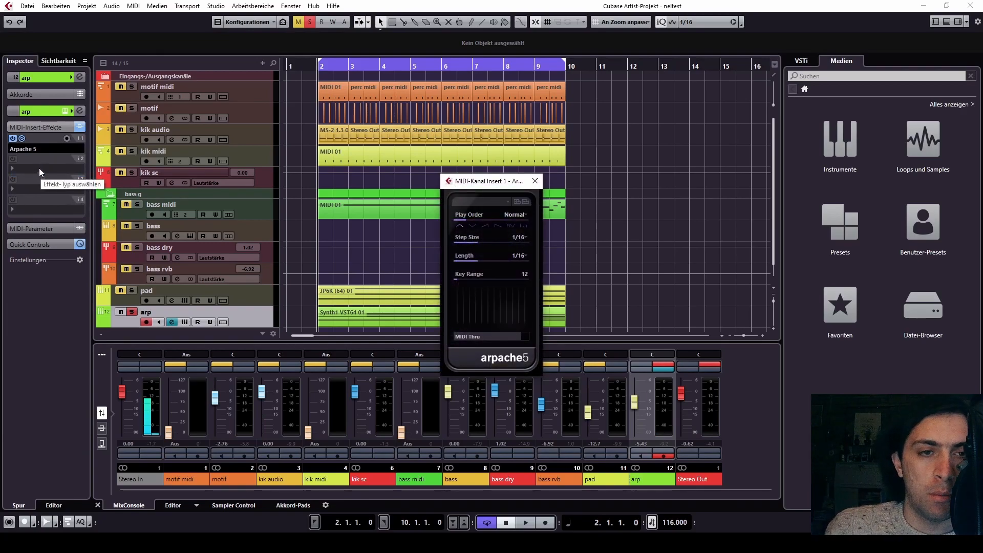
Reopen the Arpache 5 settings on the arp track and start playback to audition the arpeggio.
left_click(32, 173)
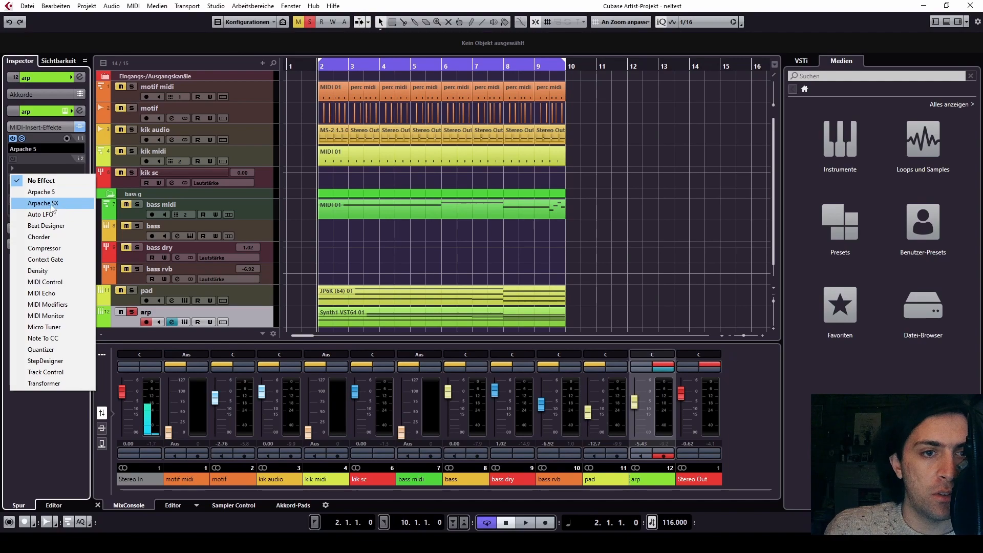
left_click(49, 425)
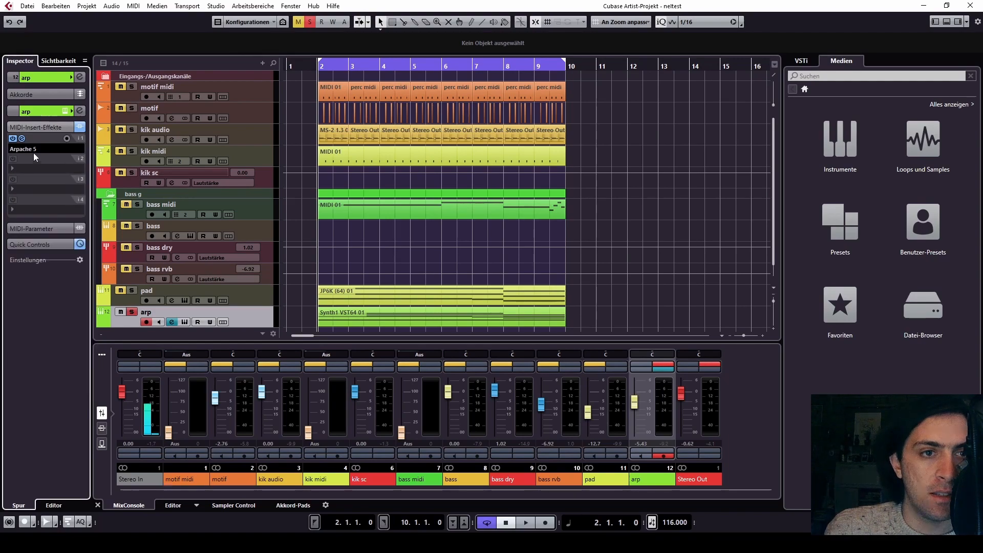
left_click(22, 139)
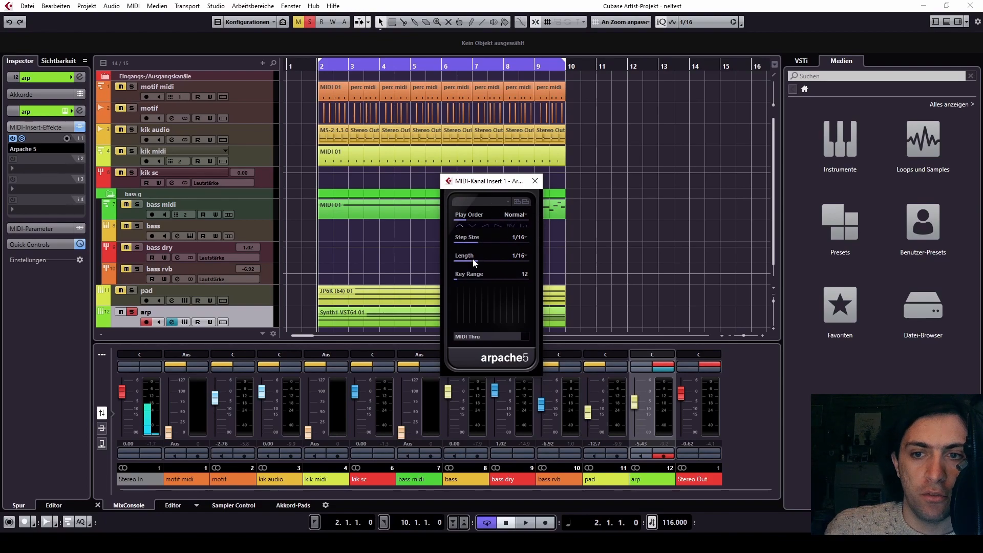
key("space")
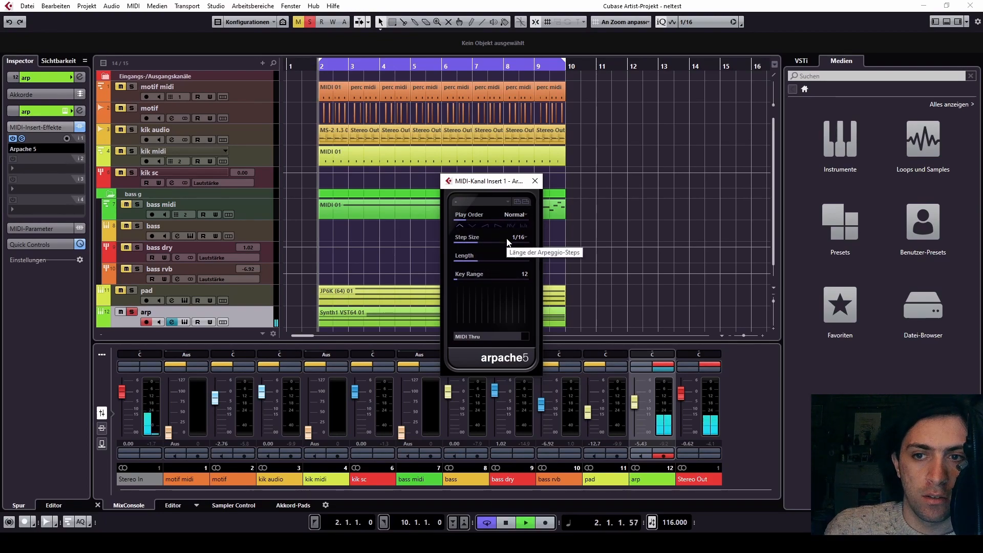
Stop playback and examine the Step Size and Length options in Arpache 5, leaving both at 1/16.
key("space")
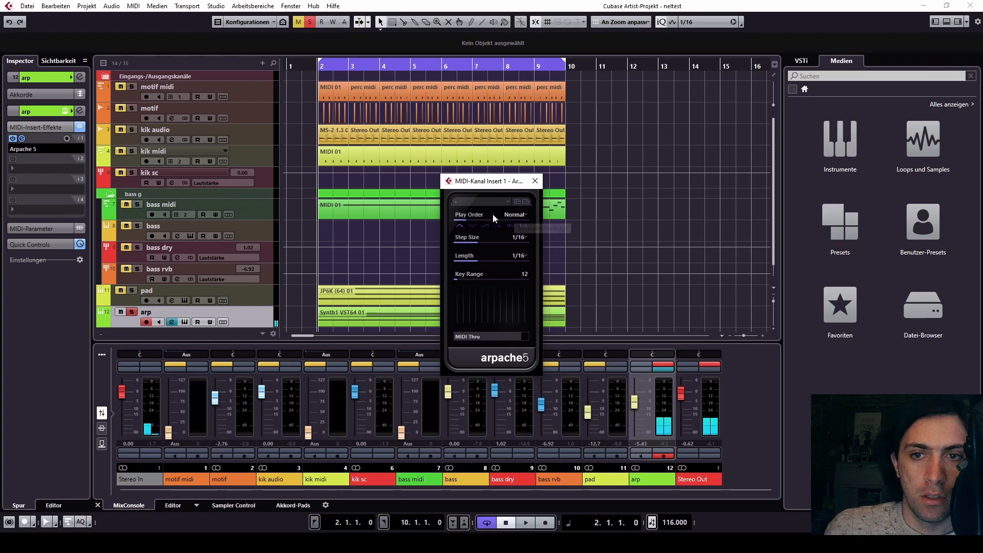
left_click(522, 239)
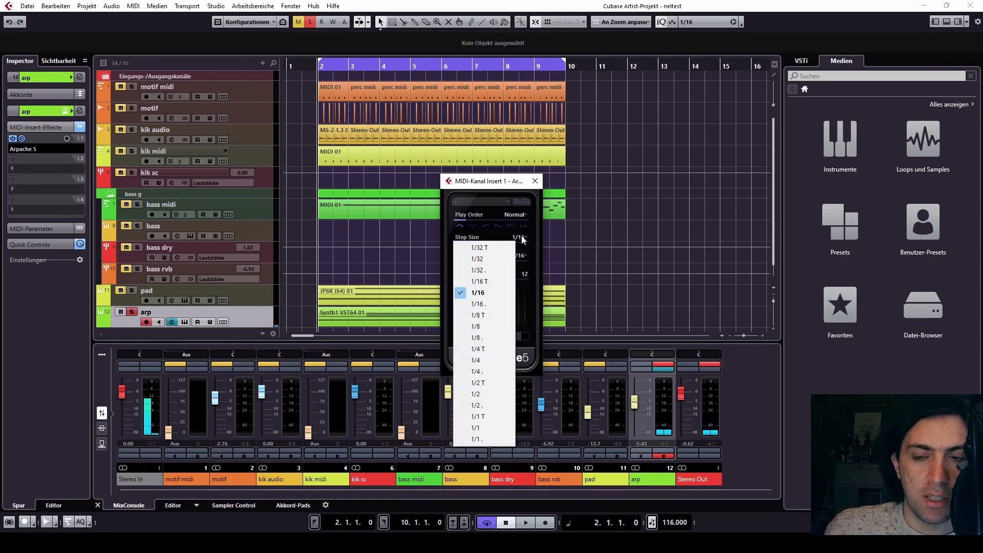
left_click(525, 241)
left_click(522, 255)
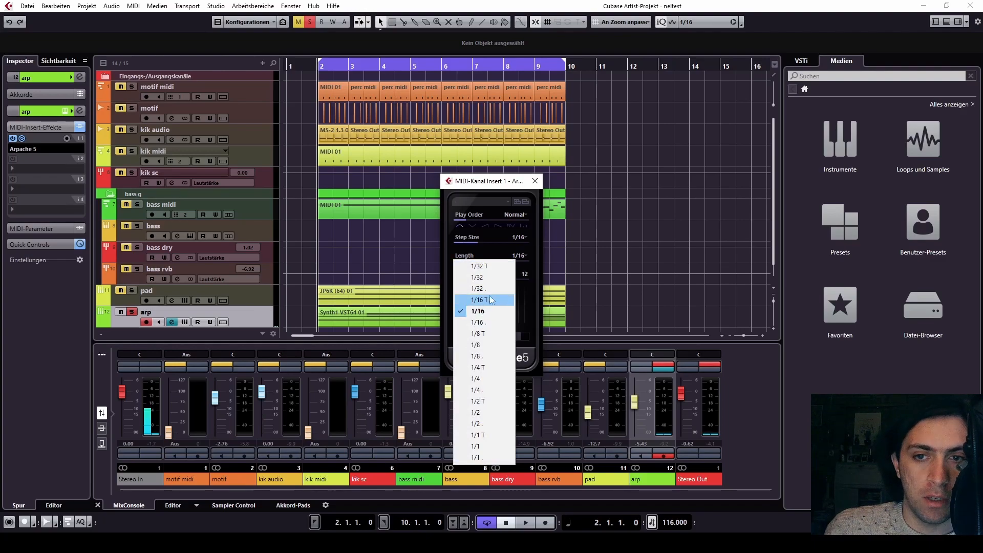
left_click(517, 240)
left_click(519, 238)
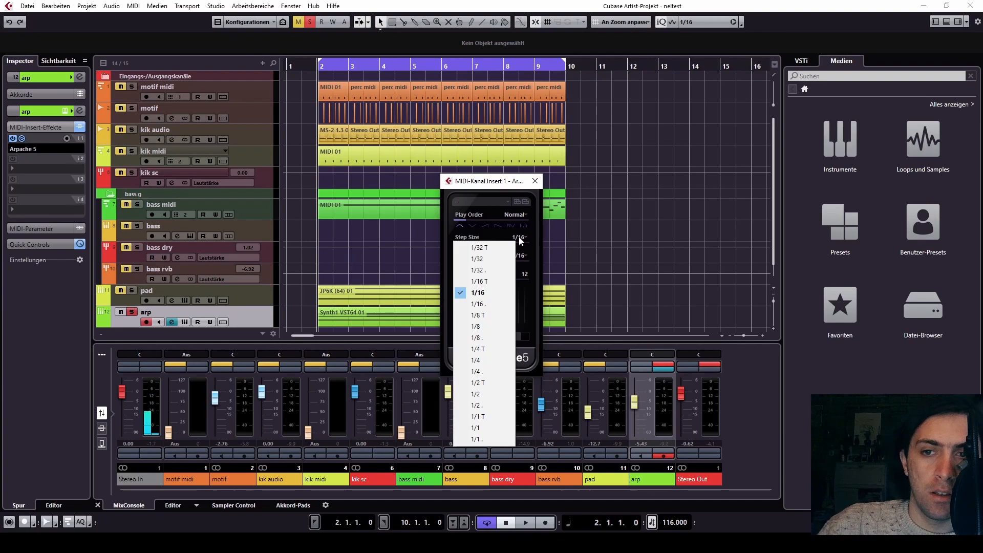
left_click(522, 259)
left_click(522, 259)
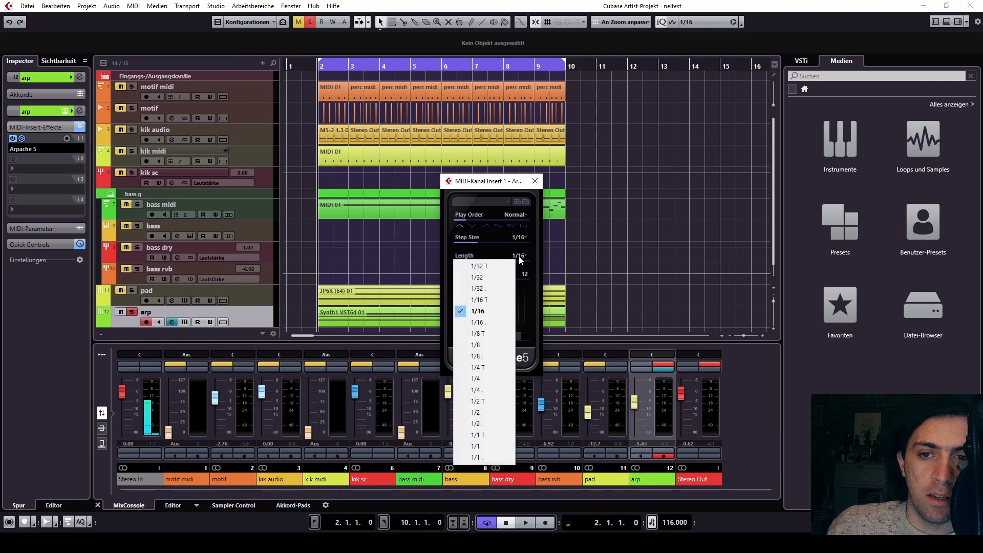
left_click(518, 270)
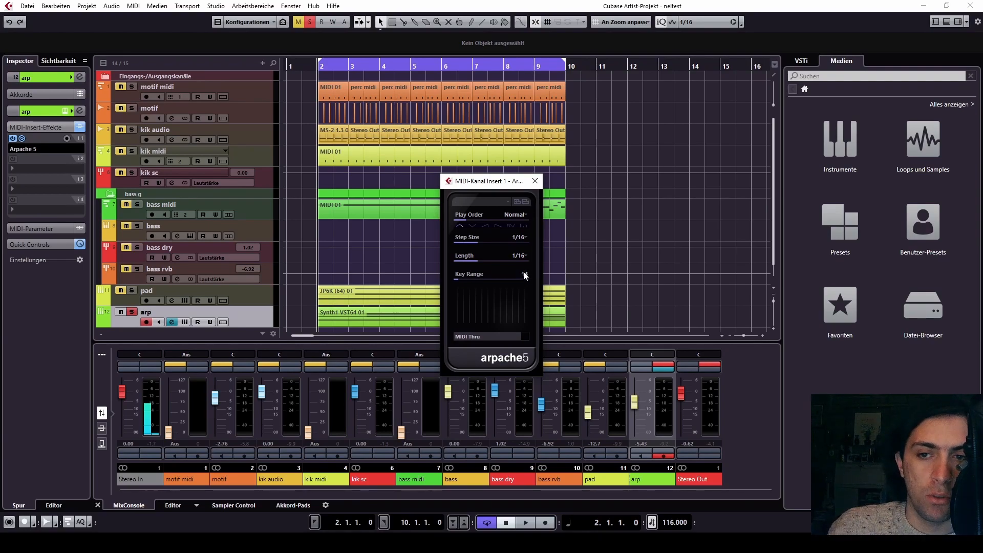
Set Arpache 5's Key Range to 24 and audition the arpeggio with the effect window moved aside.
left_click_drag(462, 278, 467, 278)
key("space")
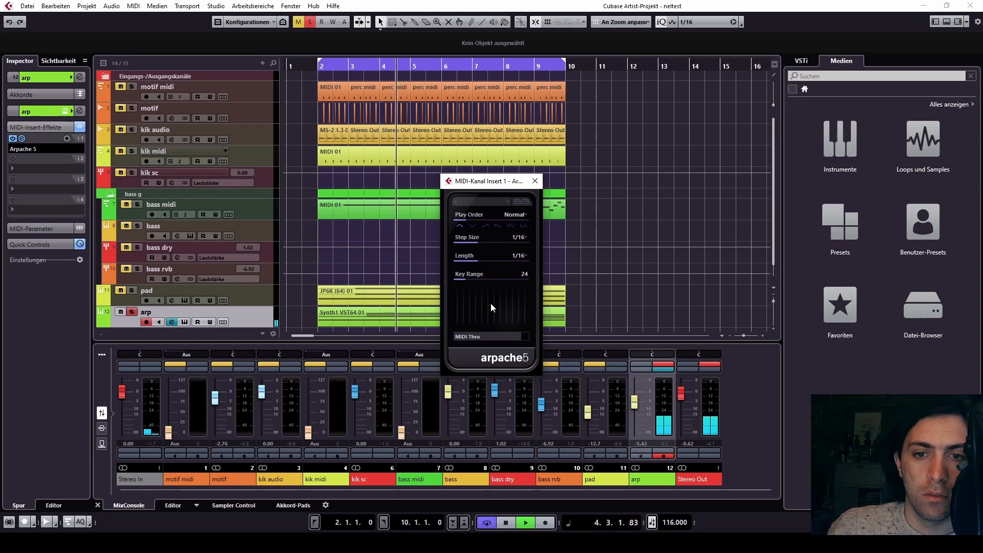
left_click_drag(491, 184, 698, 171)
key("space")
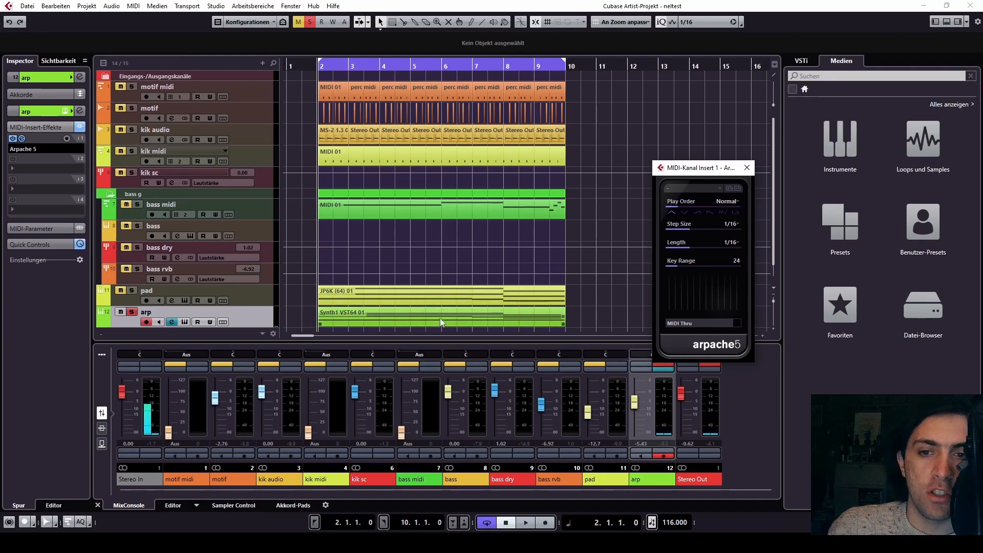
Set Arpache 5's Play Order to Up Only and audition the arp track.
left_click_drag(705, 172, 581, 158)
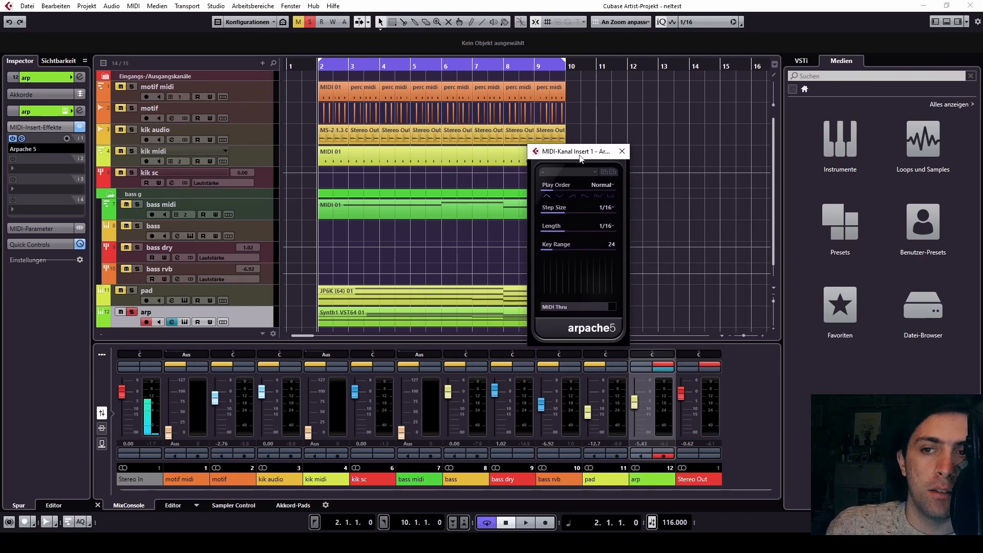
left_click(603, 185)
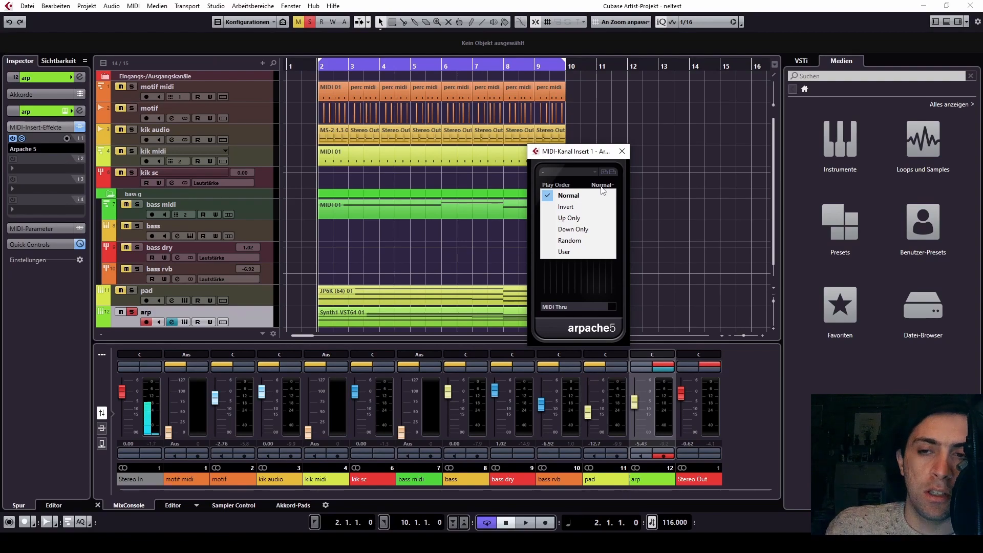
left_click(568, 219)
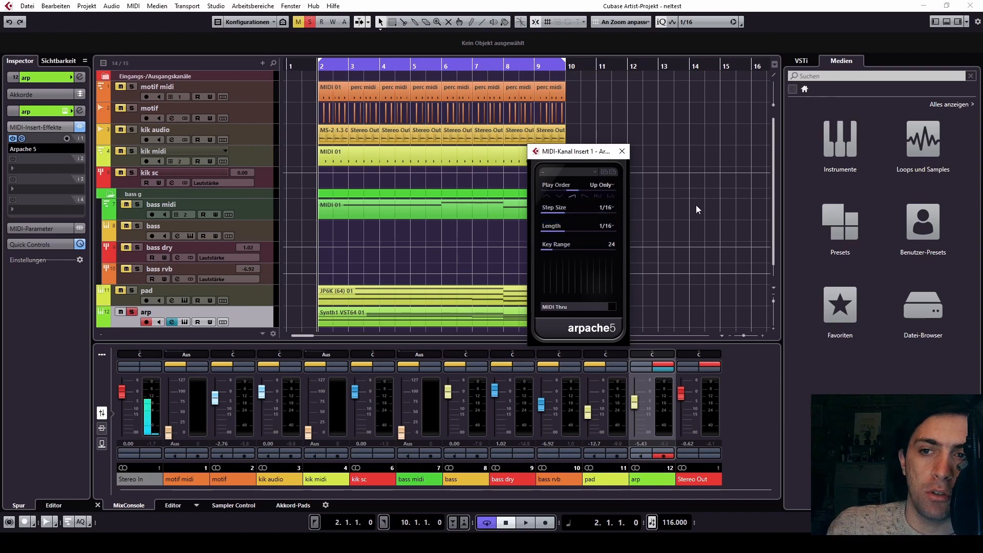
key("space")
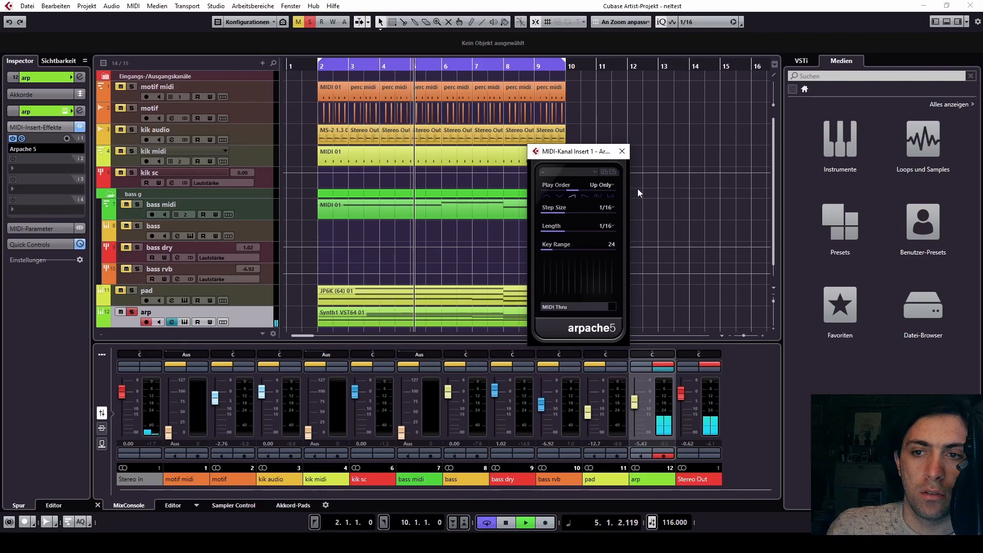
key("space")
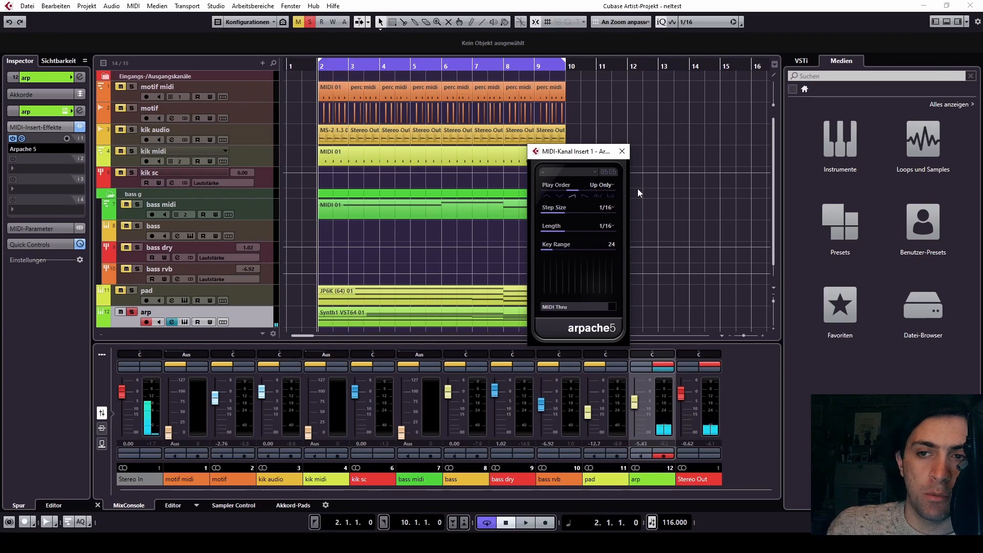
Open the arp track's MIDI part in an enlarged key editor, select its sustained chord notes for inspection, and shrink the editor.
double_click(408, 320)
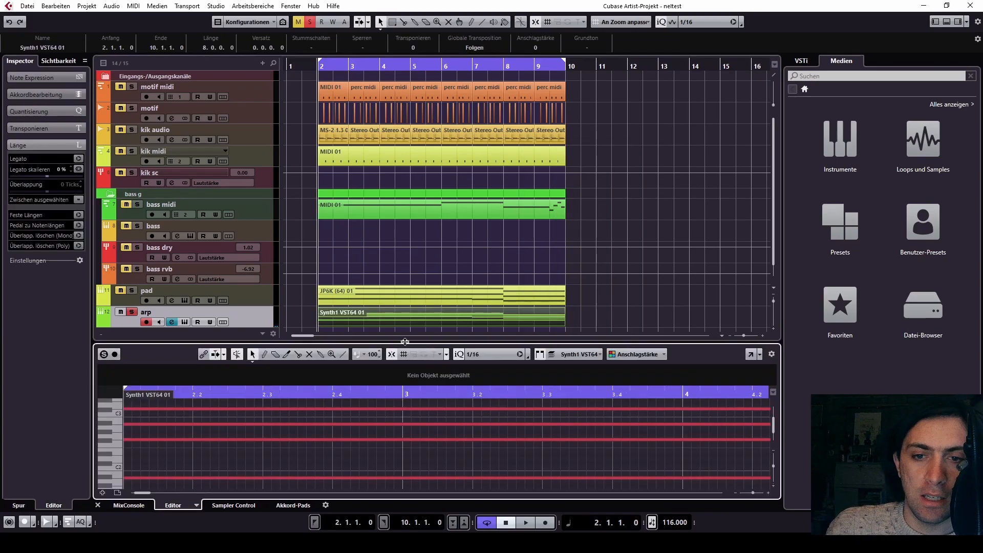
left_click_drag(405, 341, 404, 129)
left_click_drag(219, 339, 292, 431)
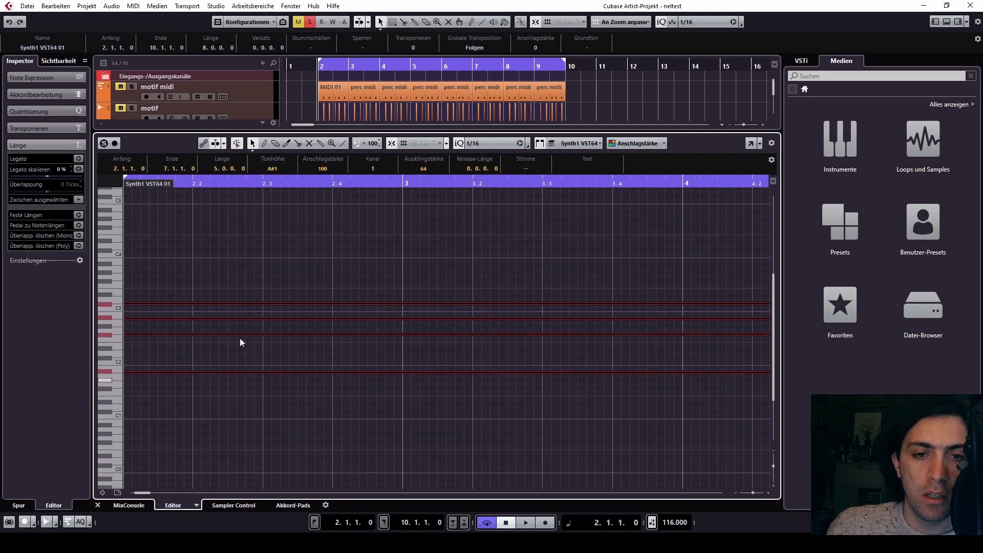
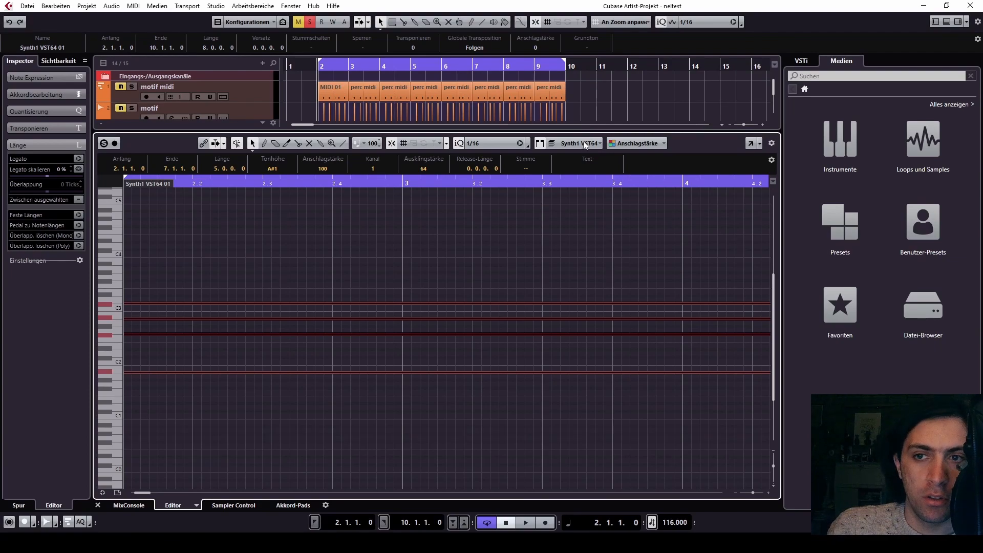
left_click_drag(584, 130, 584, 408)
left_click(150, 311)
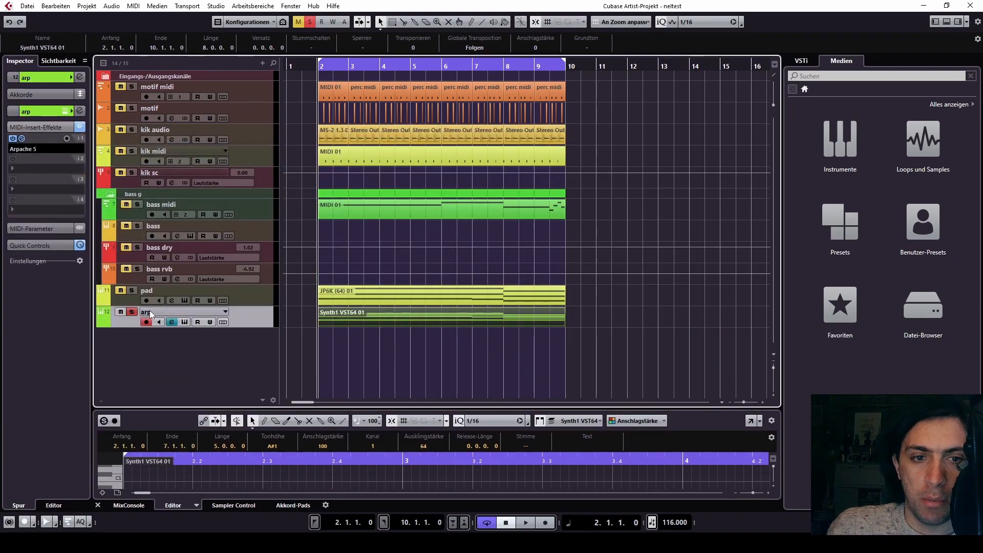
left_click(21, 139)
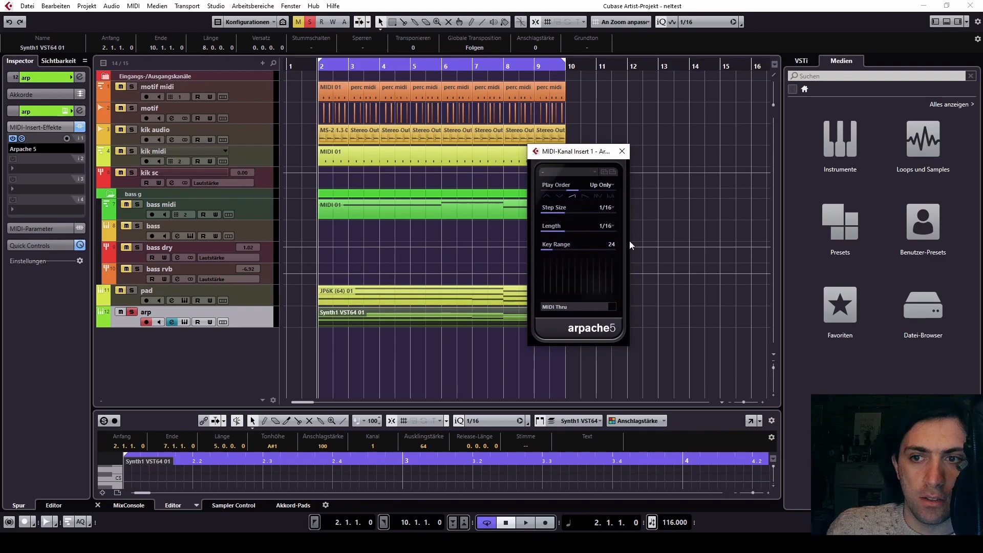
left_click(603, 185)
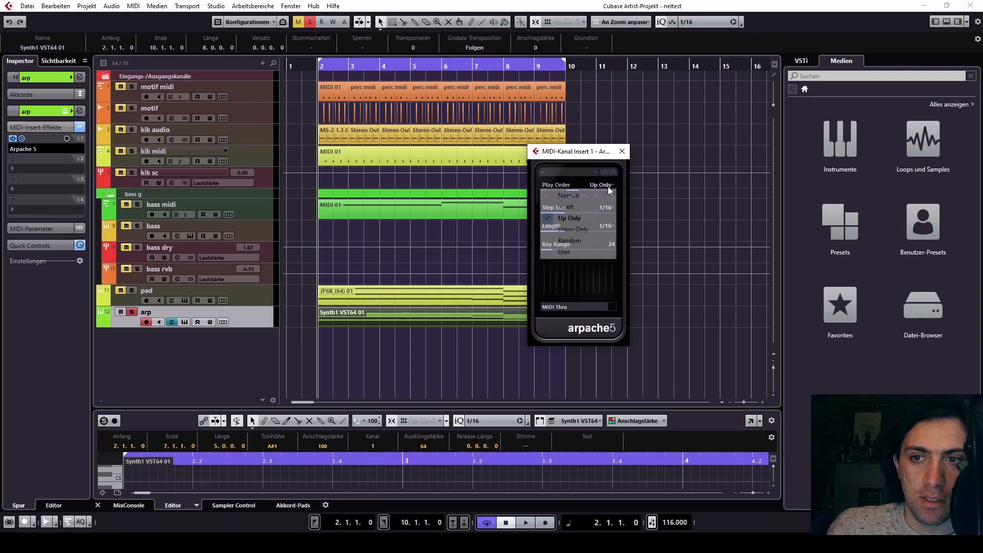
left_click(563, 251)
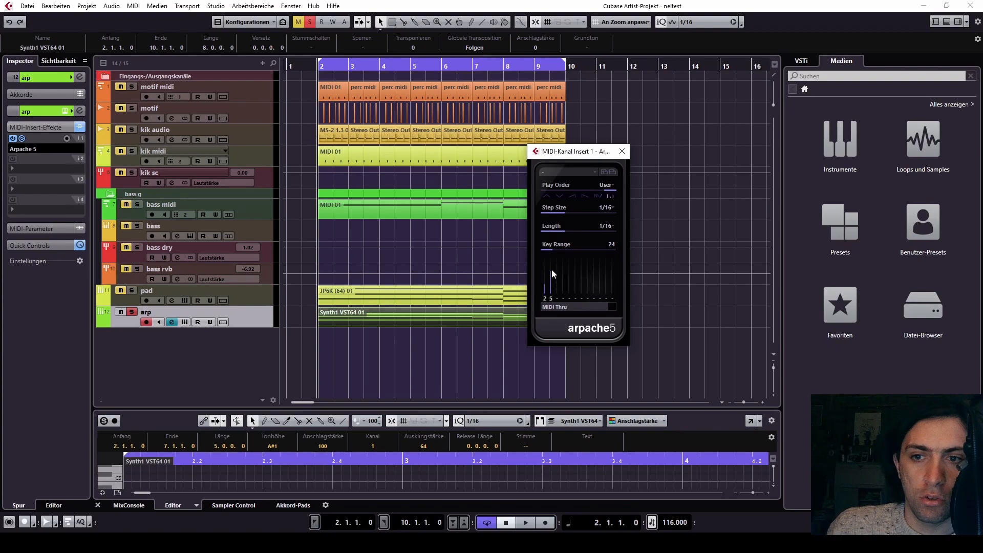
left_click(570, 284)
left_click(575, 279)
left_click(580, 281)
left_click(587, 276)
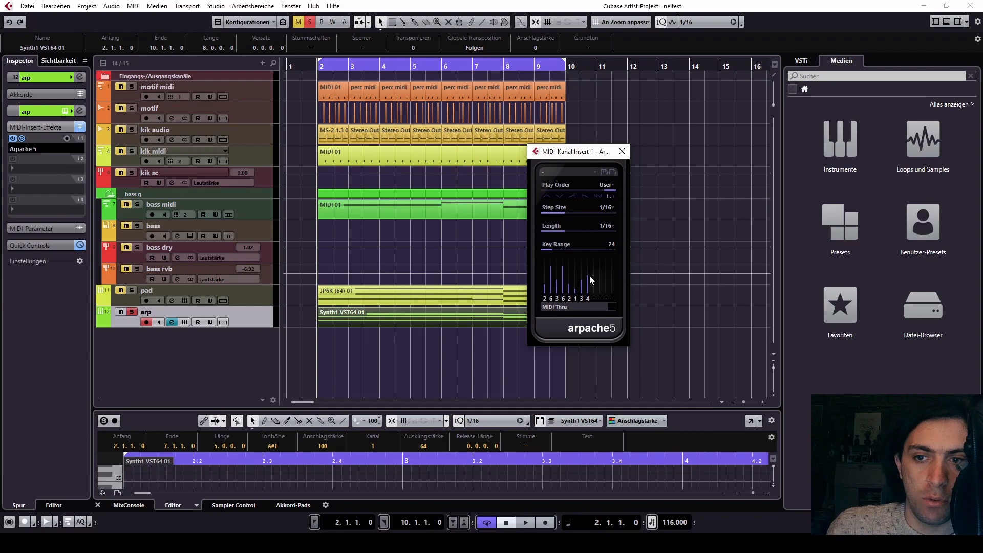
left_click(606, 274)
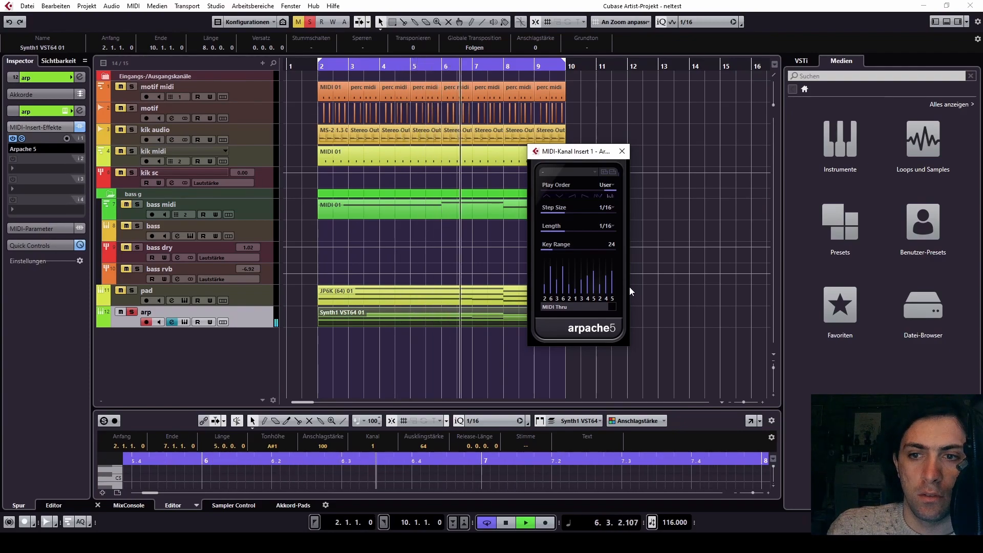
key("space")
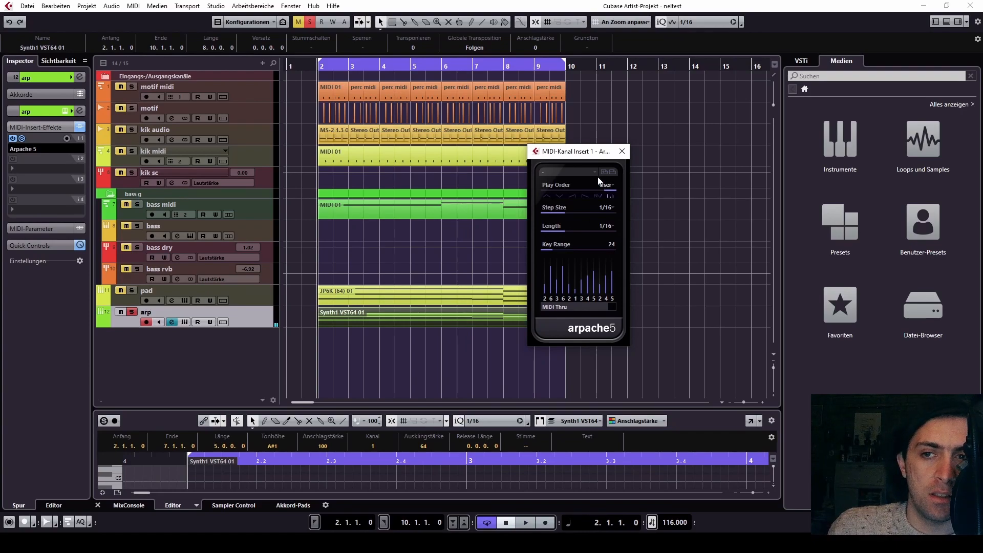
Replace Arpache 5 with Arpache SX on the arp track, set its Direction to Triller asc., and audition it.
left_click(18, 149)
left_click(53, 183)
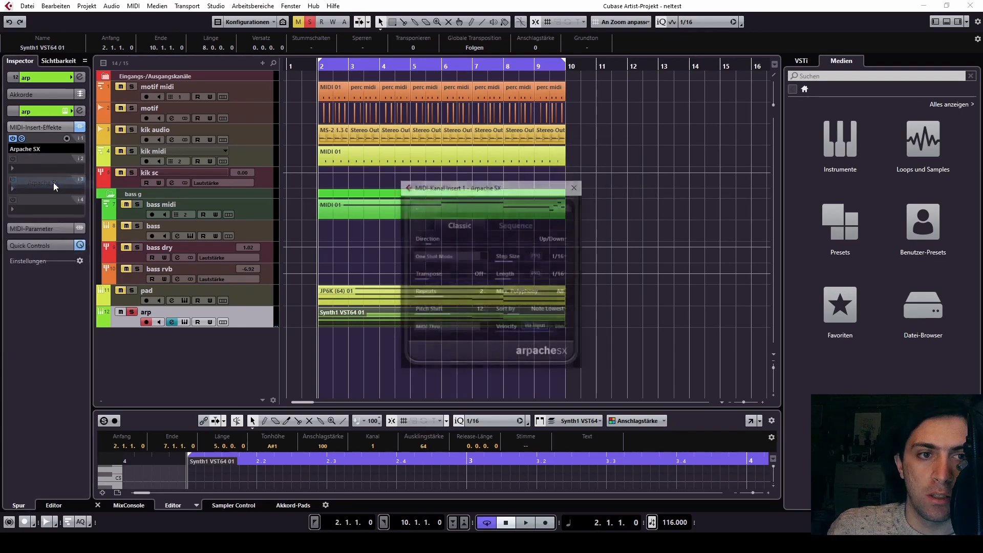
left_click(554, 238)
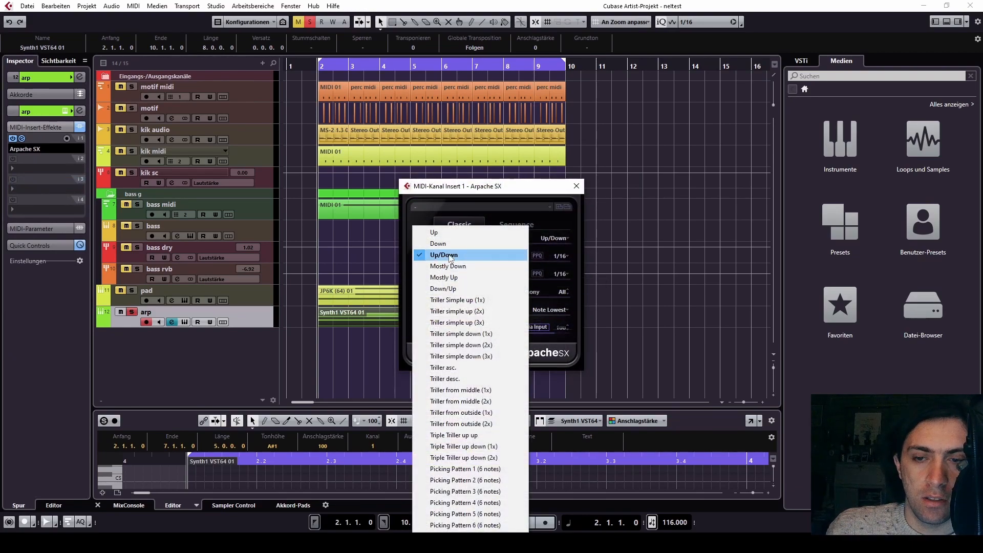
left_click(442, 368)
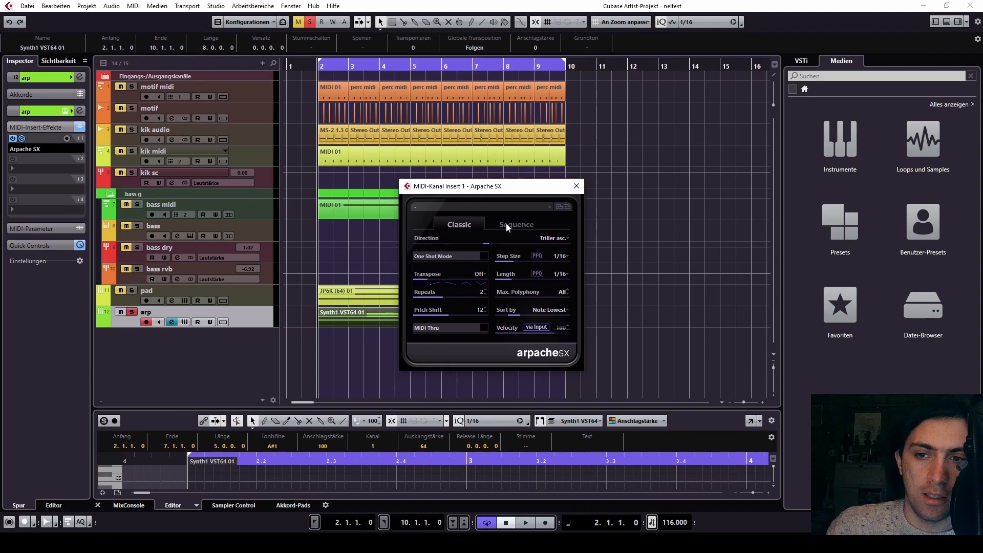
key("space")
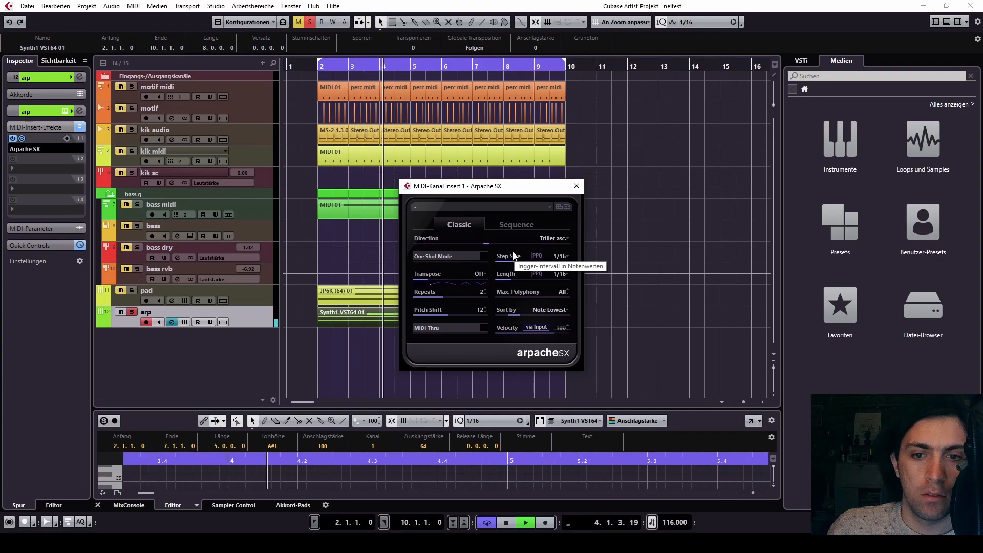
key("space")
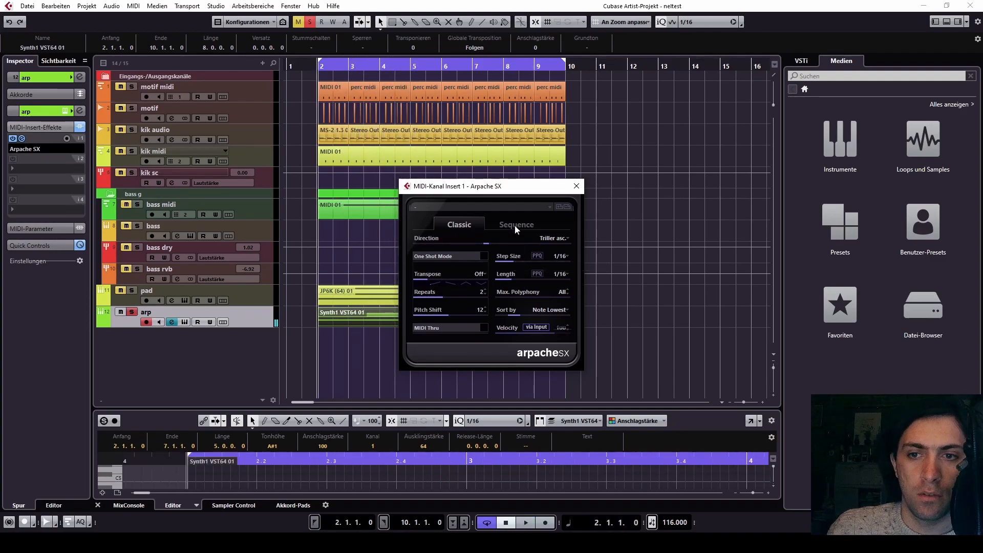
Audition Arpache SX in Sequence mode and return it to Classic mode.
left_click(514, 225)
key("space")
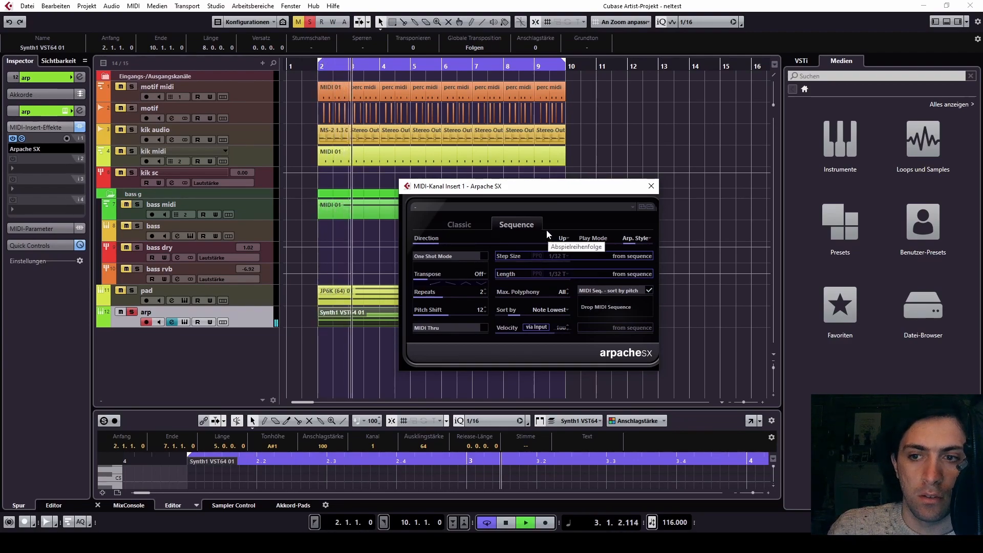
key("space")
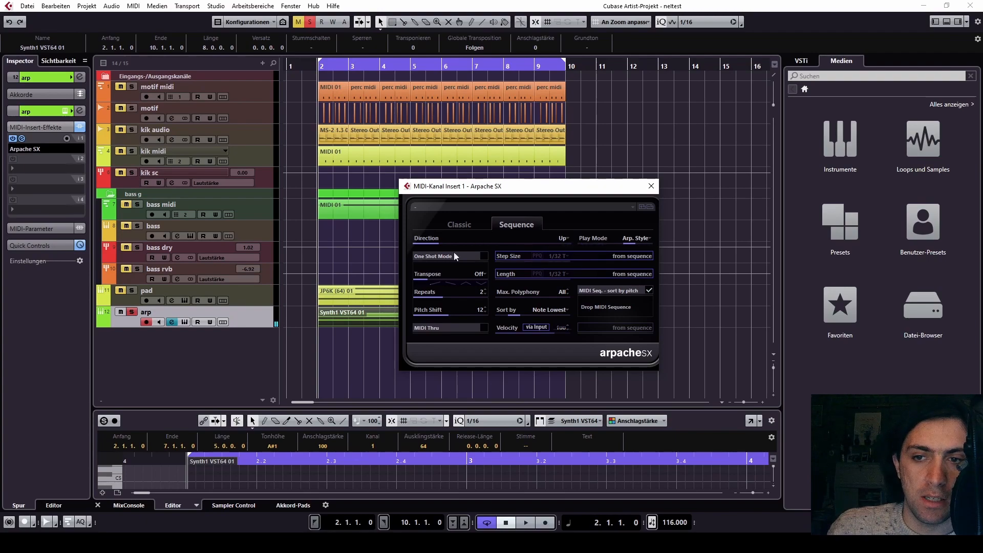
left_click(460, 225)
Set Arpache SX's Transpose to Up during playback and clear the solo on the arp track to hear the full mix.
key("space")
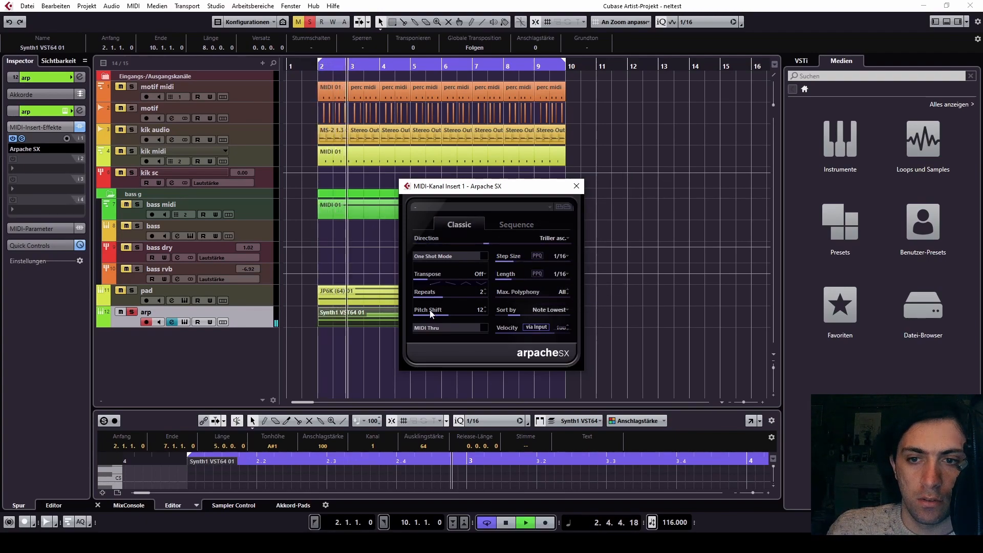
left_click(438, 283)
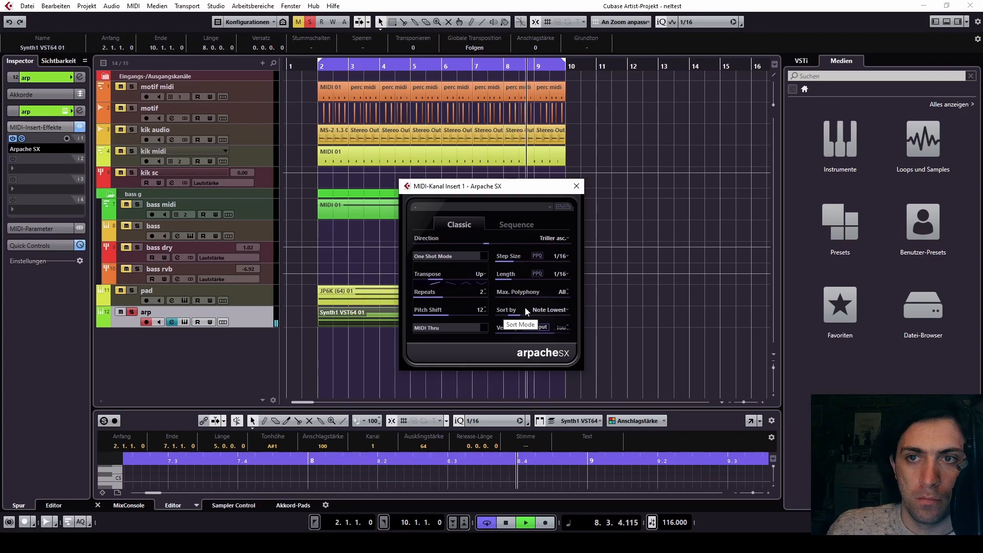
left_click(128, 312)
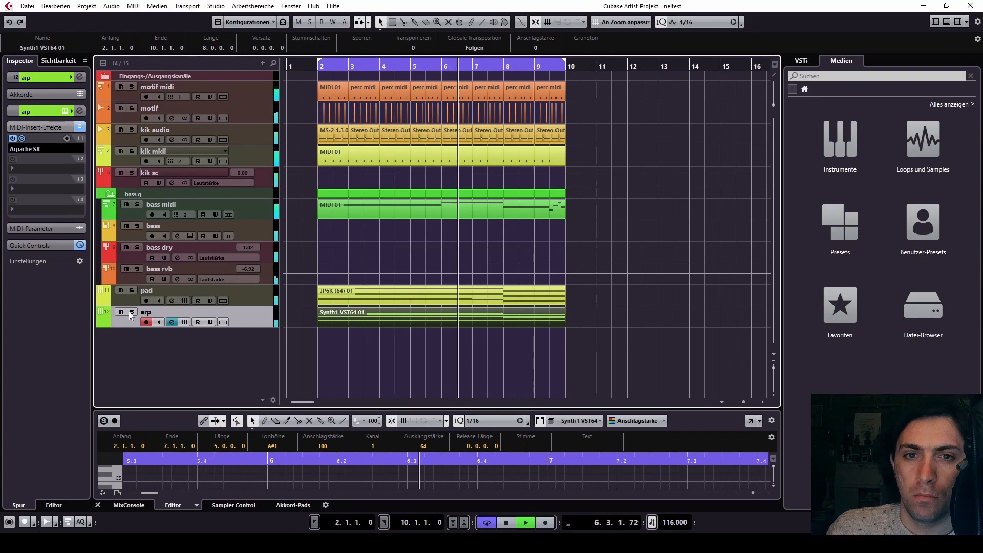
Open Arpache SX on the arp track, set its Direction to Triller desc. and its Repeats to 1 during playback.
left_click(22, 139)
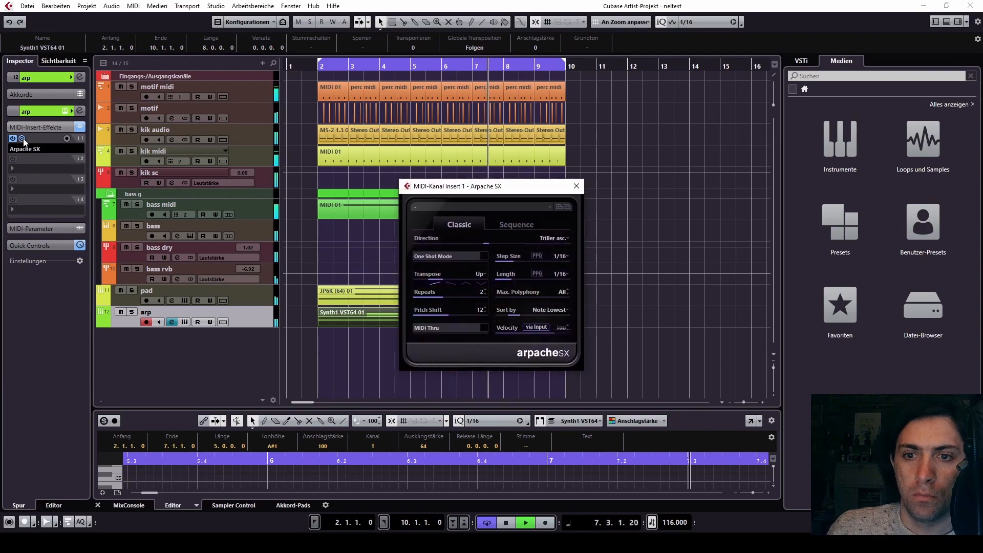
left_click(548, 239)
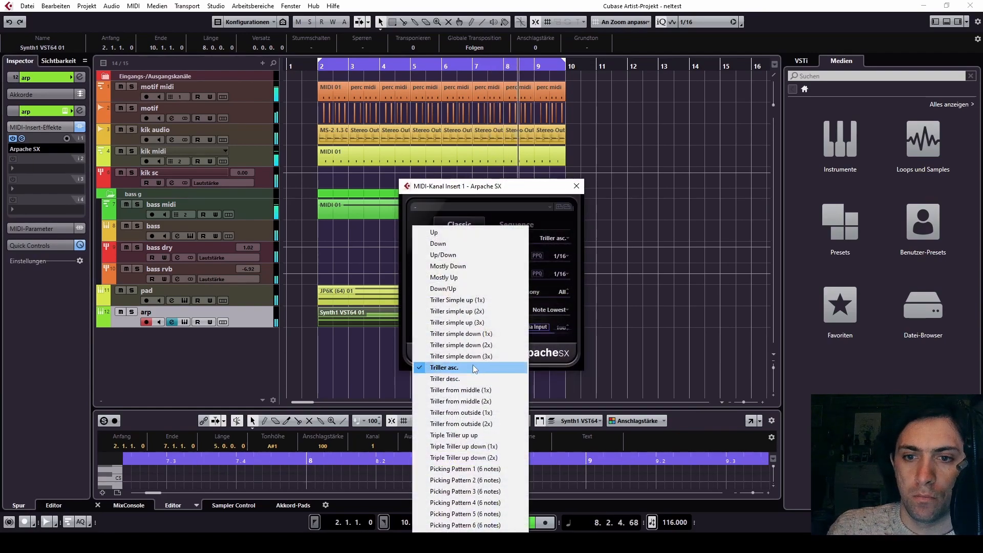
left_click(445, 379)
left_click(563, 241)
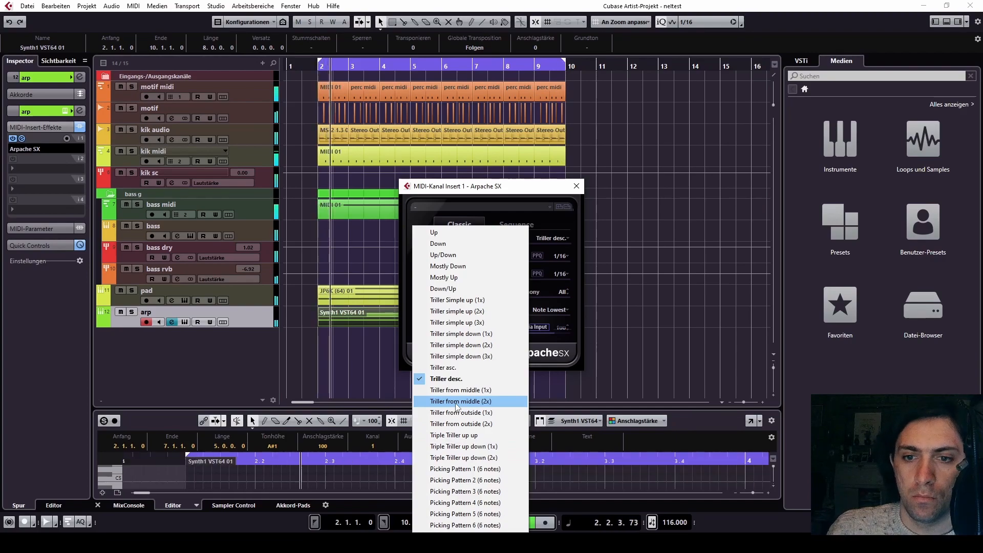
left_click(489, 196)
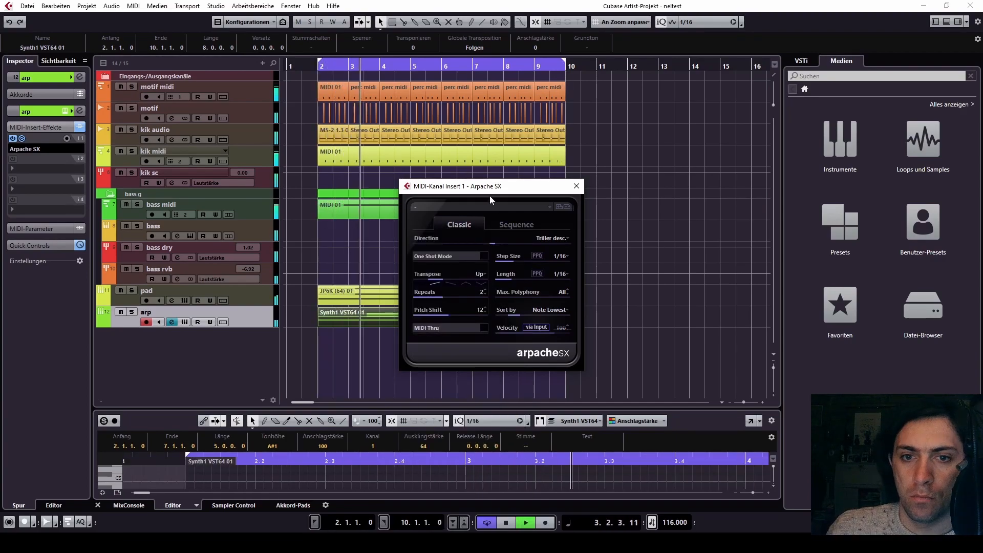
mouse_move(439, 315)
left_mouse_down()
mouse_move(425, 320)
mouse_move(447, 317)
mouse_move(431, 301)
left_mouse_up()
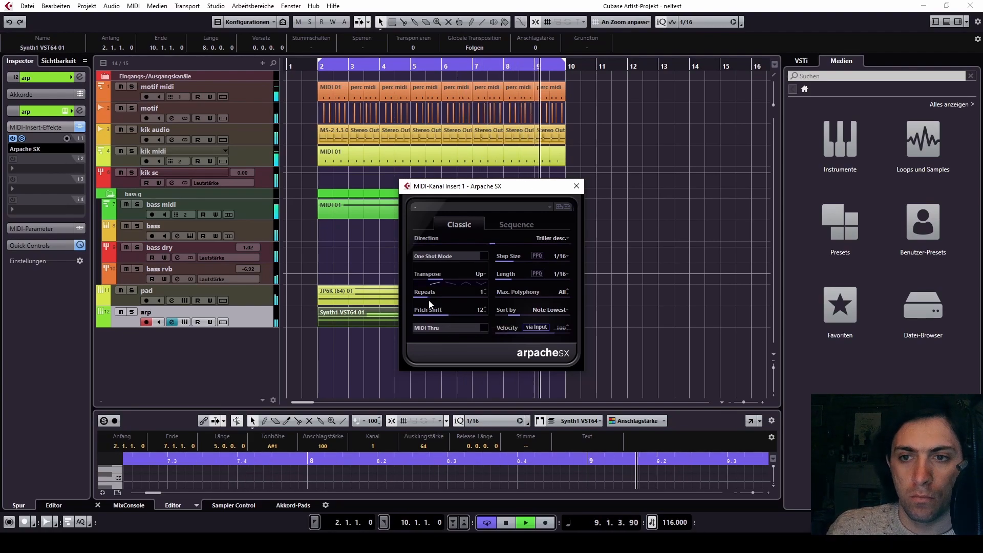
Audition the Directions Triller from middle (1x), Triller from middle (2x), Triller from outside (1x) and Triller from outside (2x) in Arpache SX.
left_click(553, 238)
left_click(446, 389)
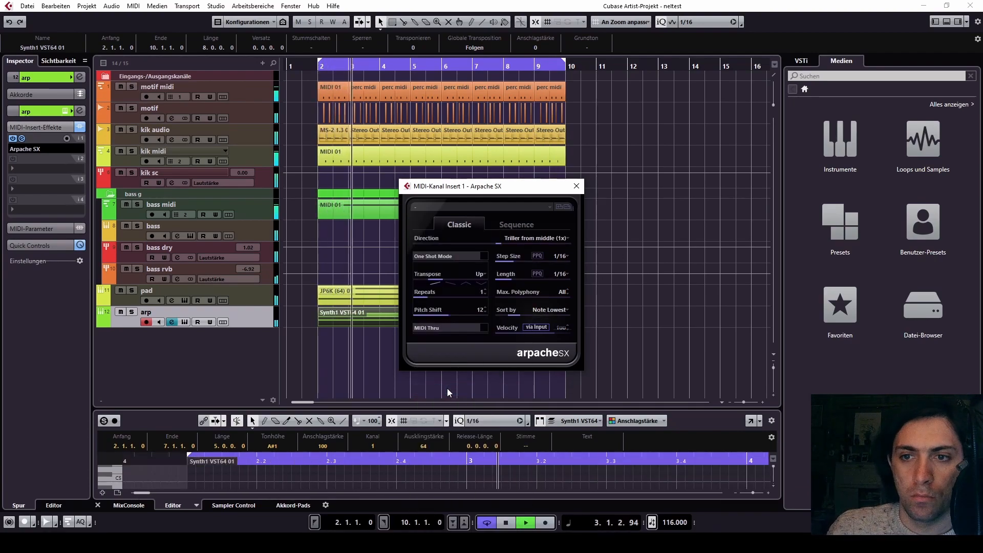
left_click(535, 238)
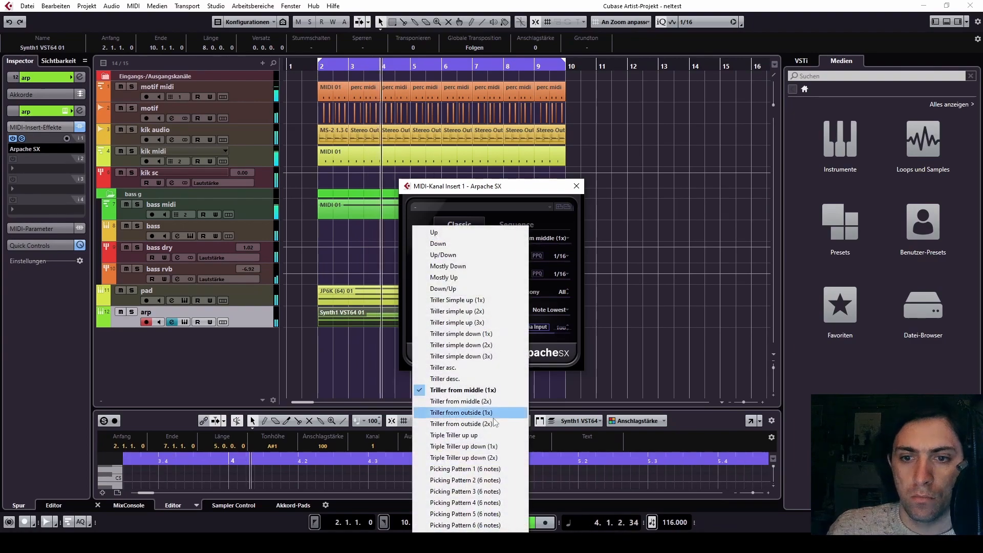
left_click(493, 400)
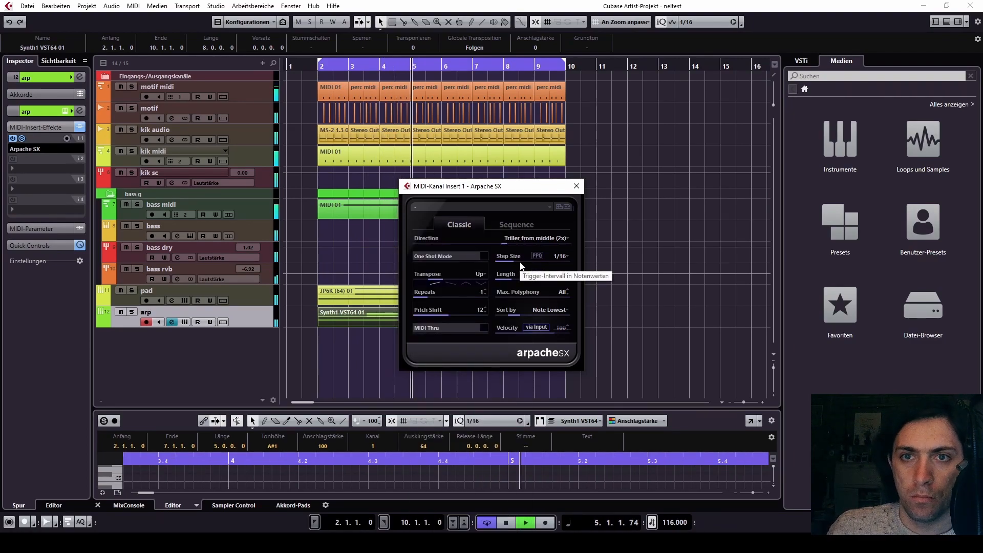
left_click(536, 239)
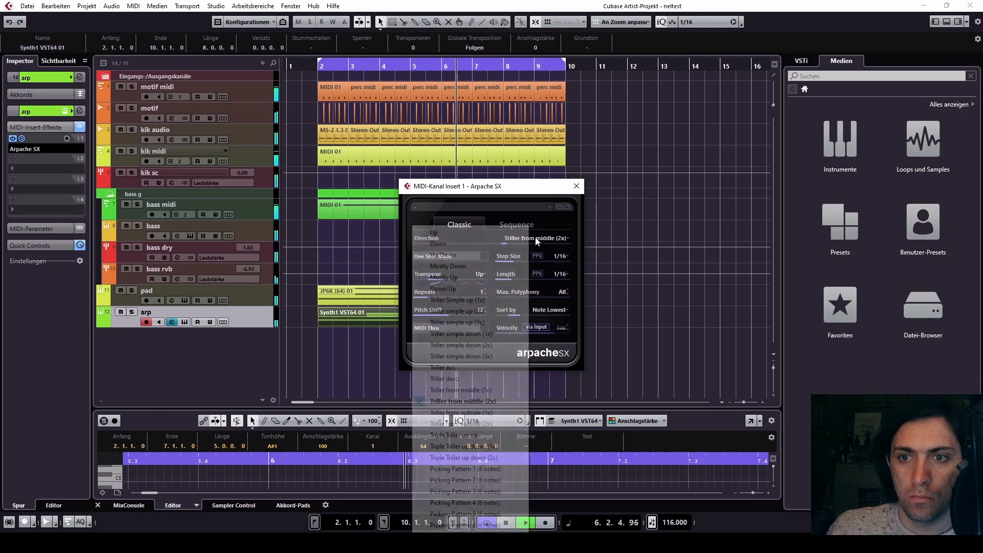
left_click(471, 412)
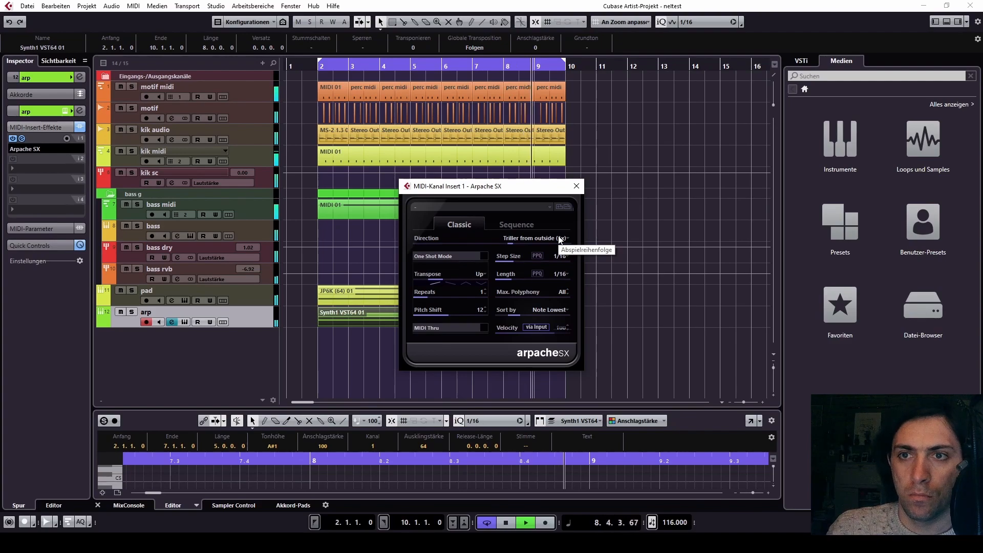
left_click(560, 238)
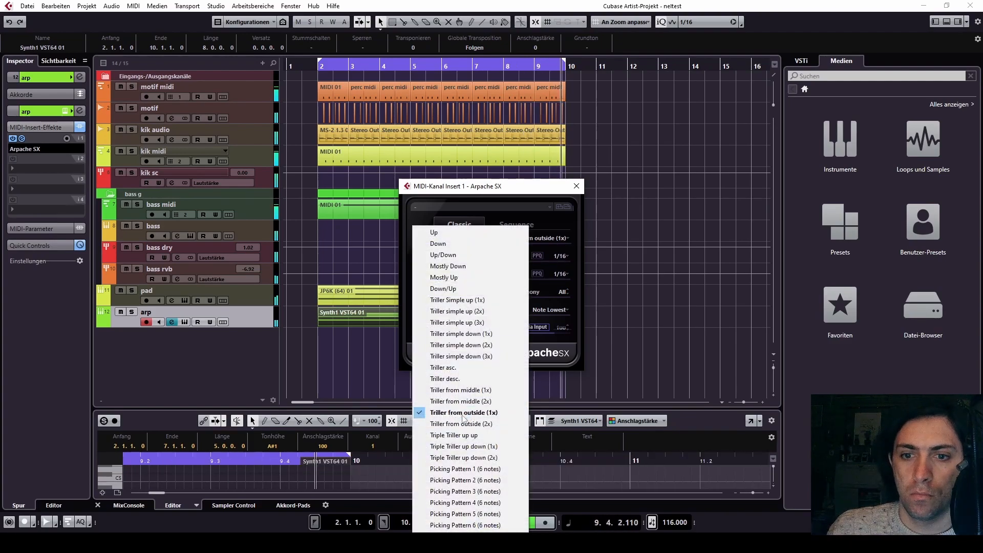
left_click(467, 424)
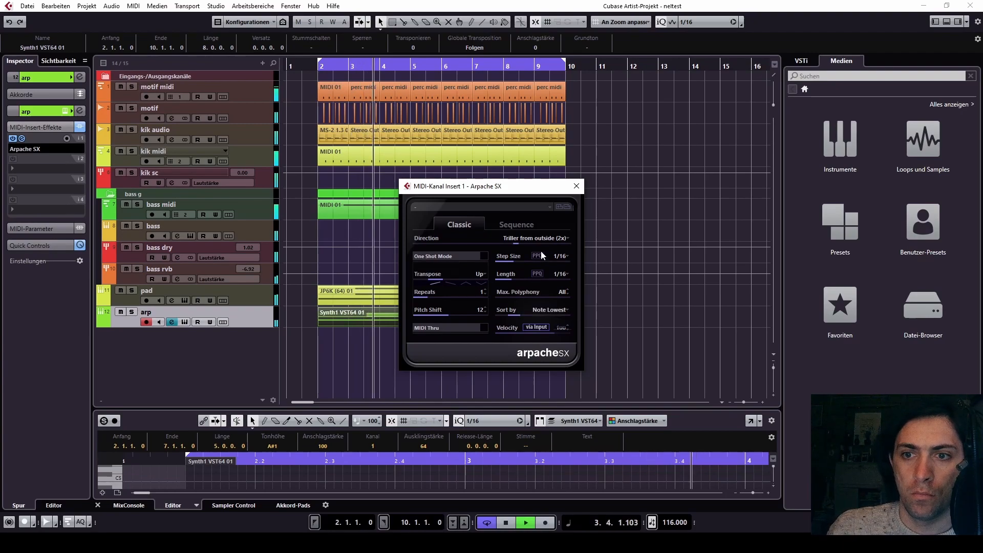
Audition the Directions Triple Triller up up, Triple Triller up down (1x) and Triple Triller up down (2x) in Arpache SX.
left_click(550, 238)
left_click(481, 435)
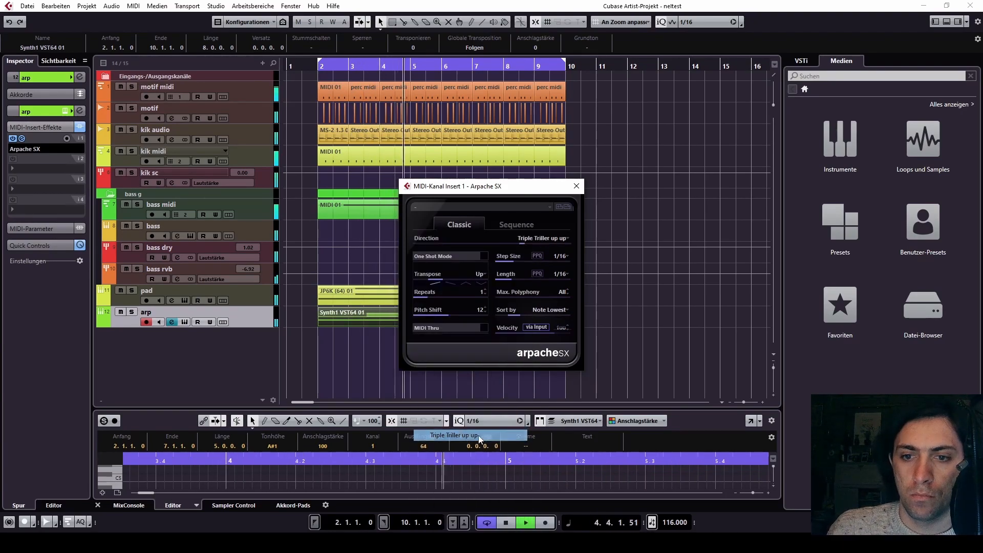
left_click(554, 233)
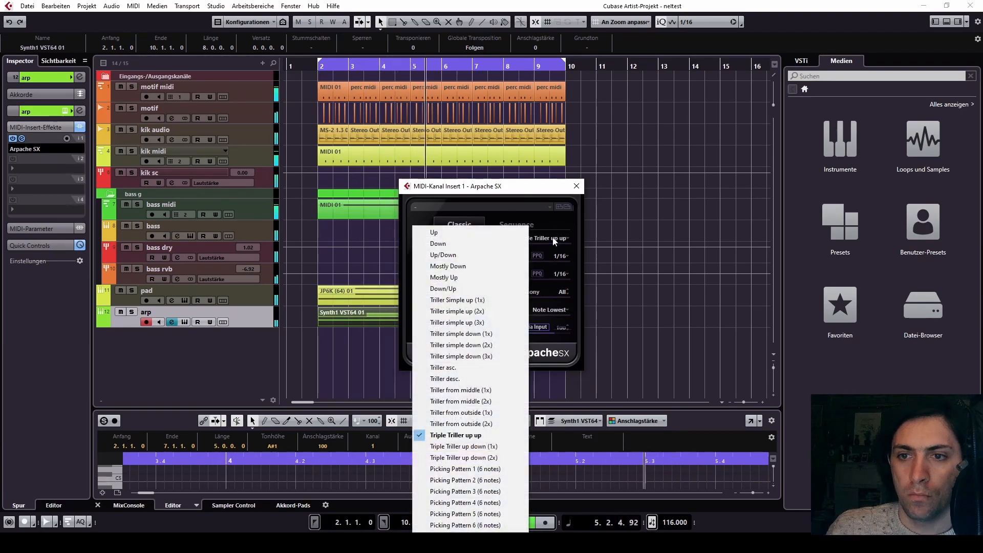
left_click(457, 455)
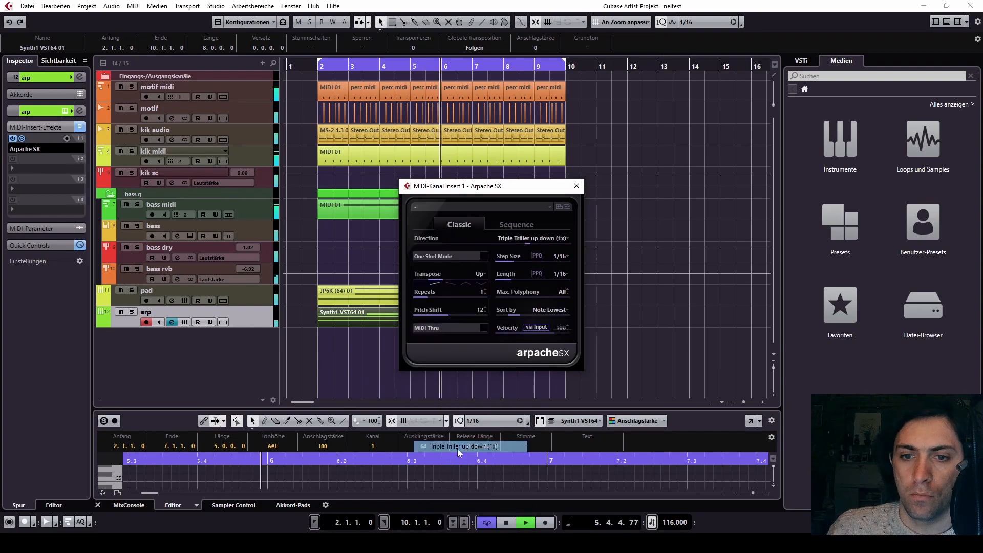
left_click(552, 239)
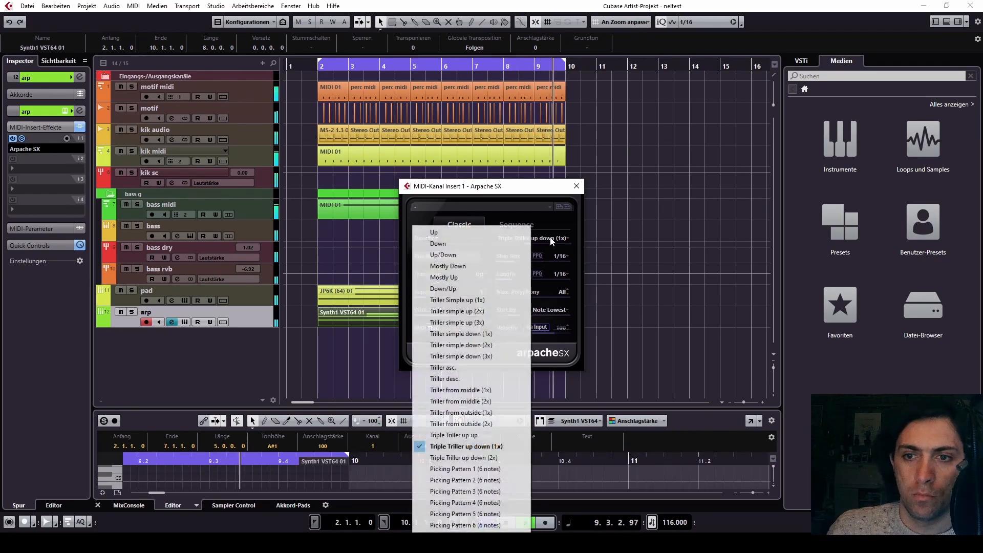
left_click(453, 455)
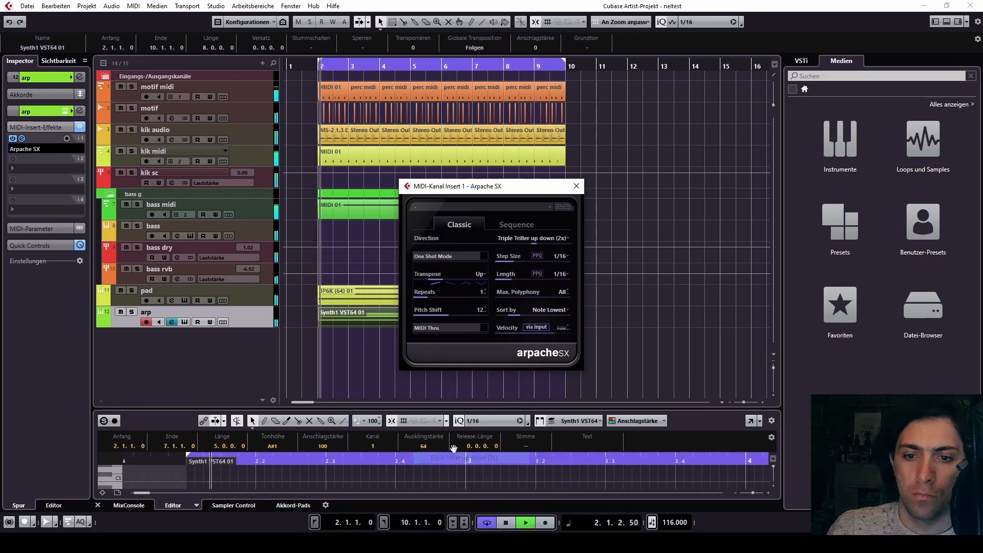
Set Arpache SX's Direction to Triller from outside (1x), close the plug-in and audition the full mix.
left_click(548, 240)
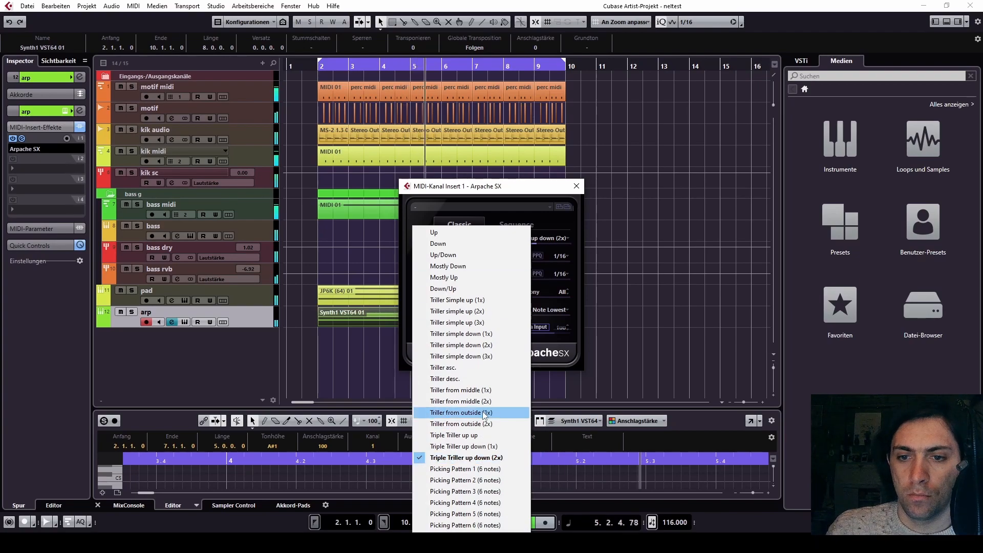
left_click(450, 412)
key("space")
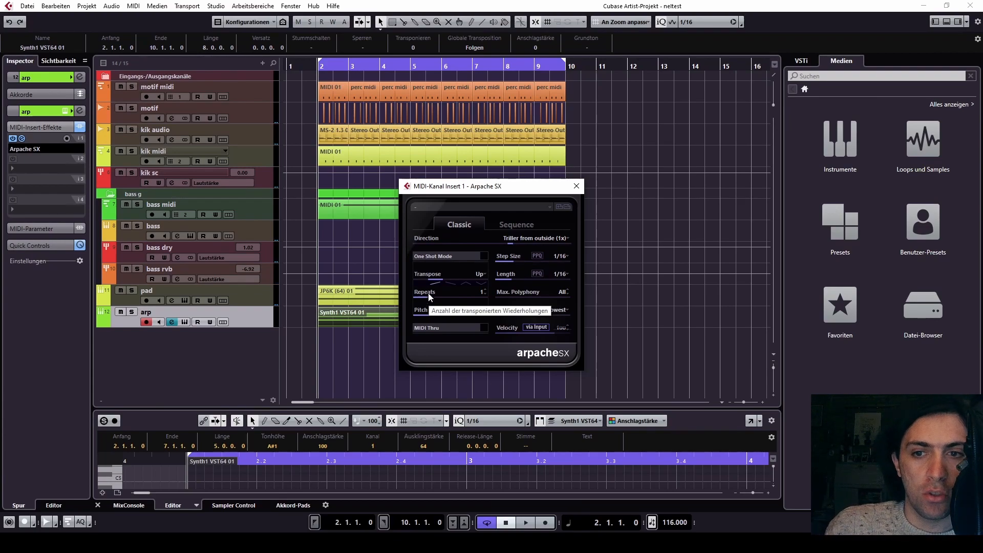
left_click(548, 238)
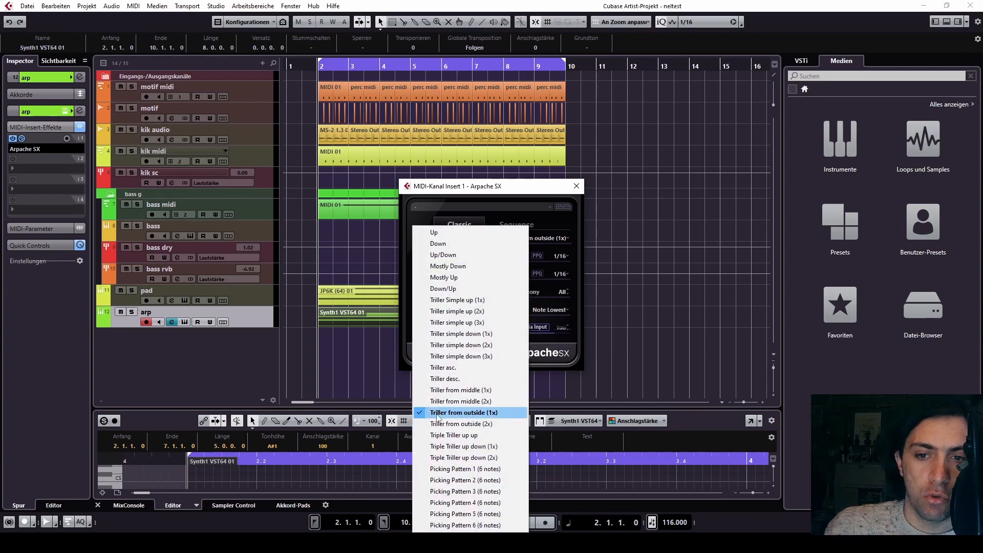
left_click(533, 187)
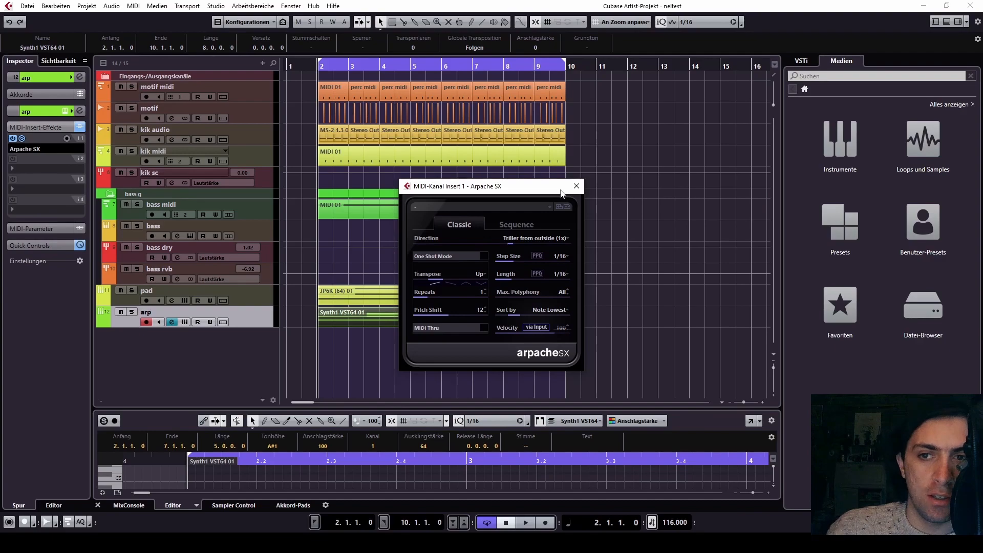
left_click(577, 186)
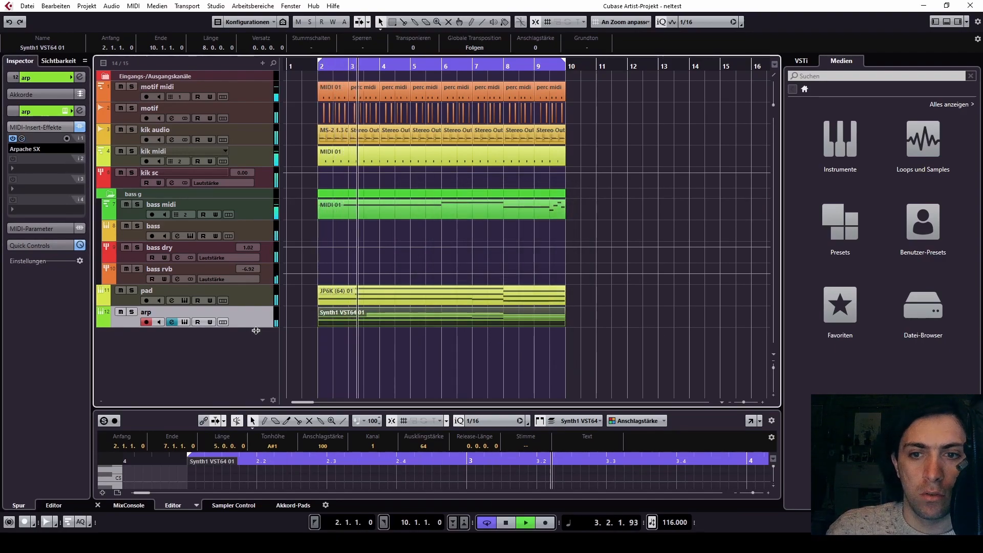
key("space")
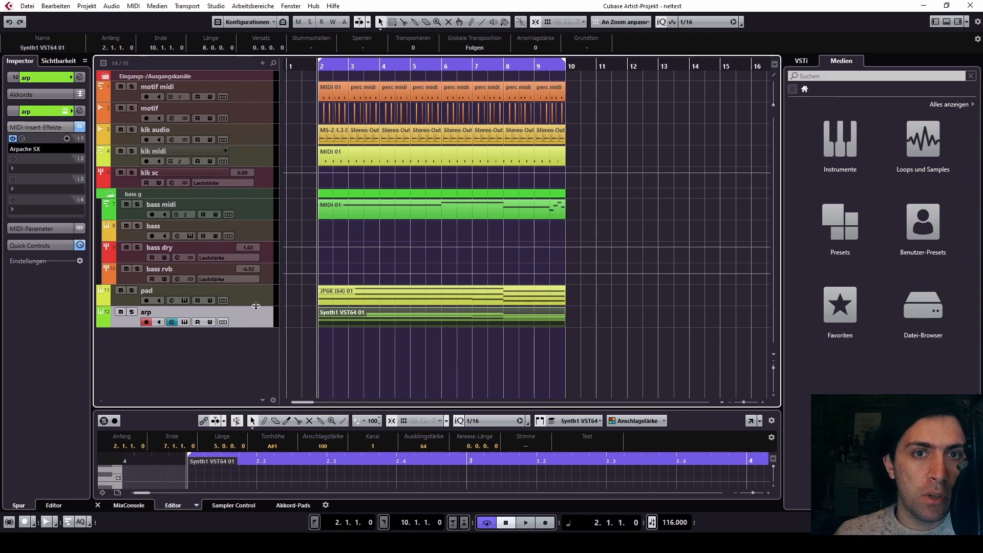
Freeze the MIDI parameters of the arp track to write the arpeggio into its part, and increase the track's height.
left_click(134, 6)
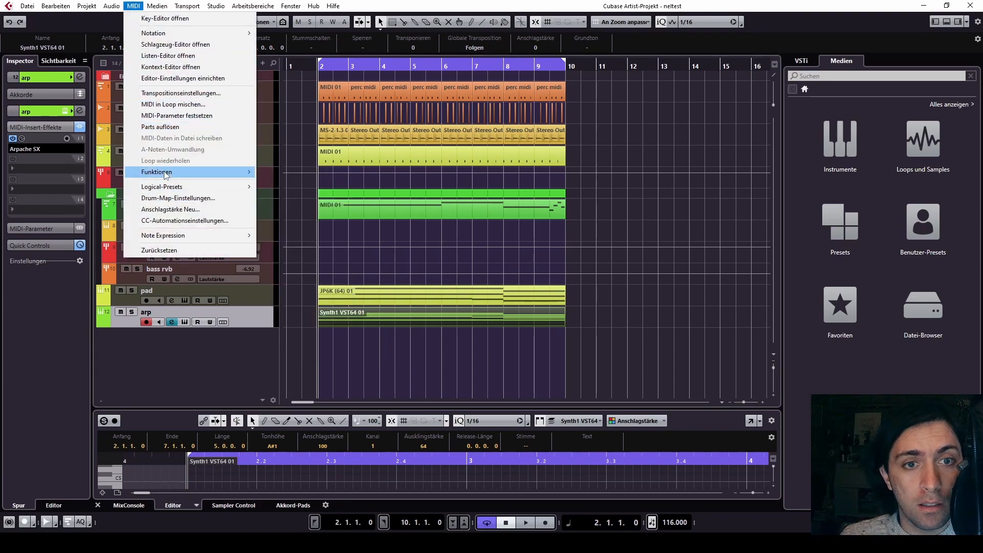
left_click(169, 116)
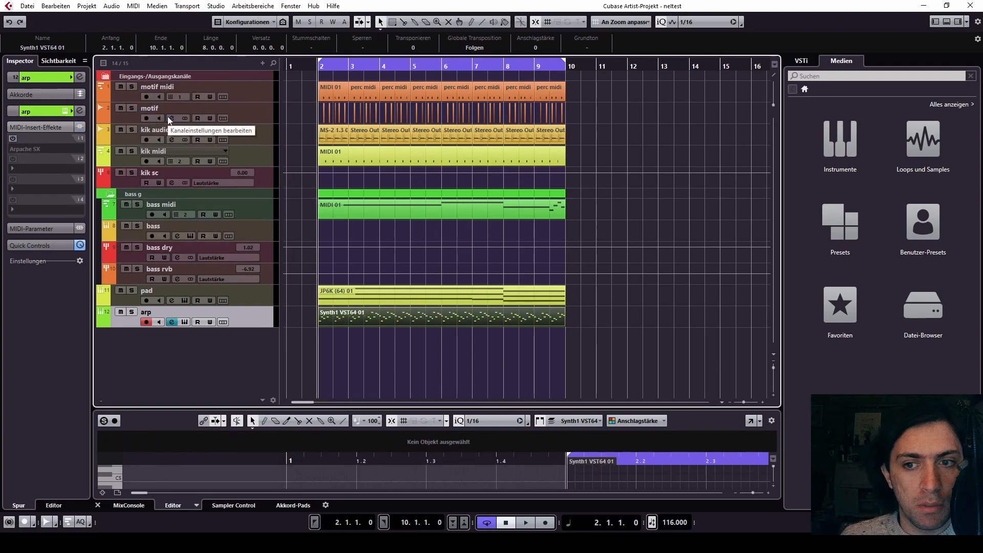
left_click_drag(234, 326, 234, 368)
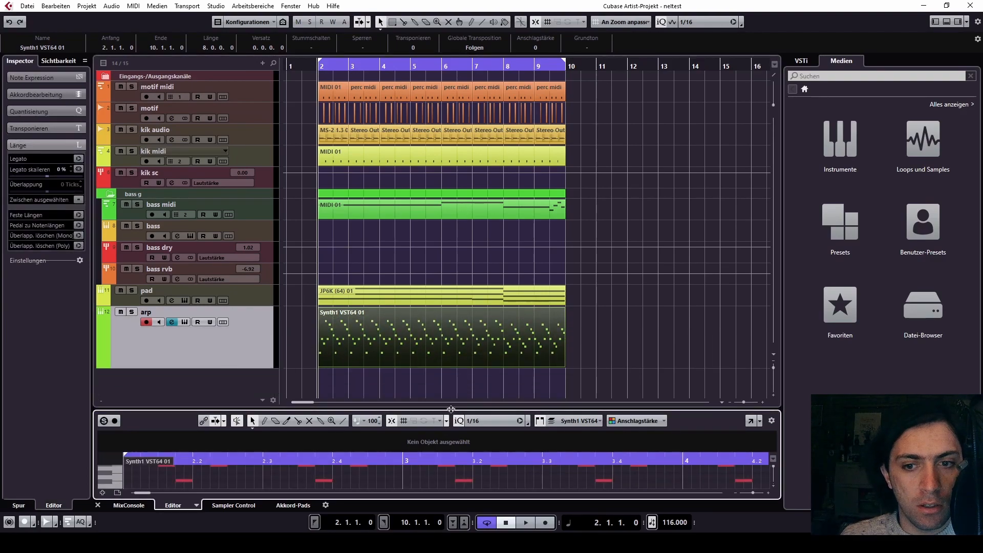
Enlarge the Key Editor, review the pattern of arpeggiated notes in the arp part and audition it.
left_click_drag(450, 409, 454, 70)
scroll(273, 271, "up", 3)
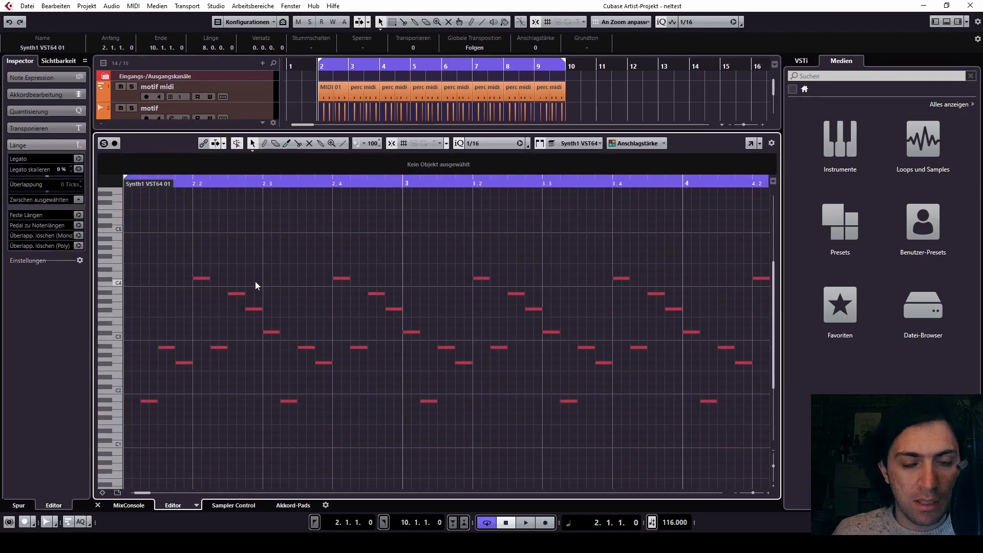
scroll(179, 325, "up", 6)
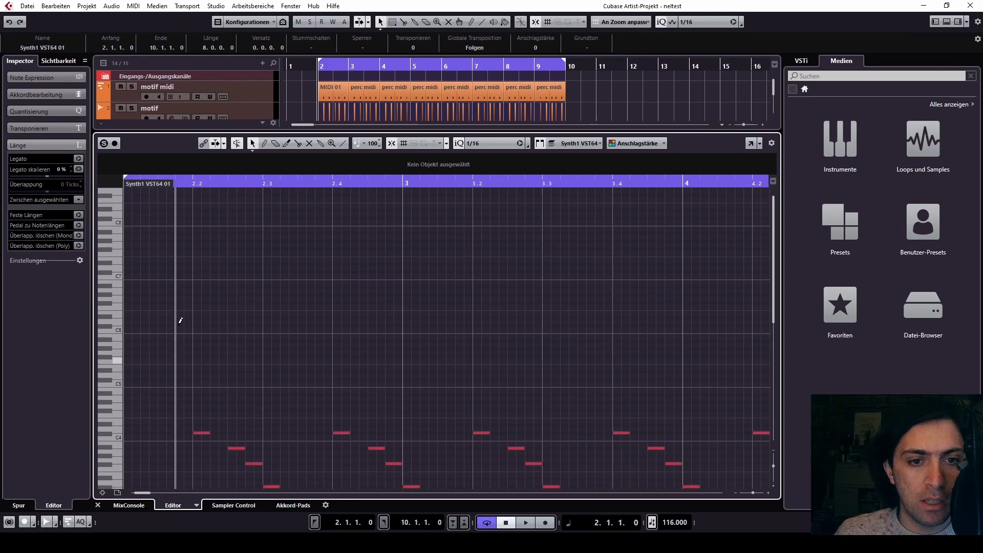
scroll(178, 324, "down", 7)
scroll(178, 324, "down", 1)
scroll(178, 325, "down", 1)
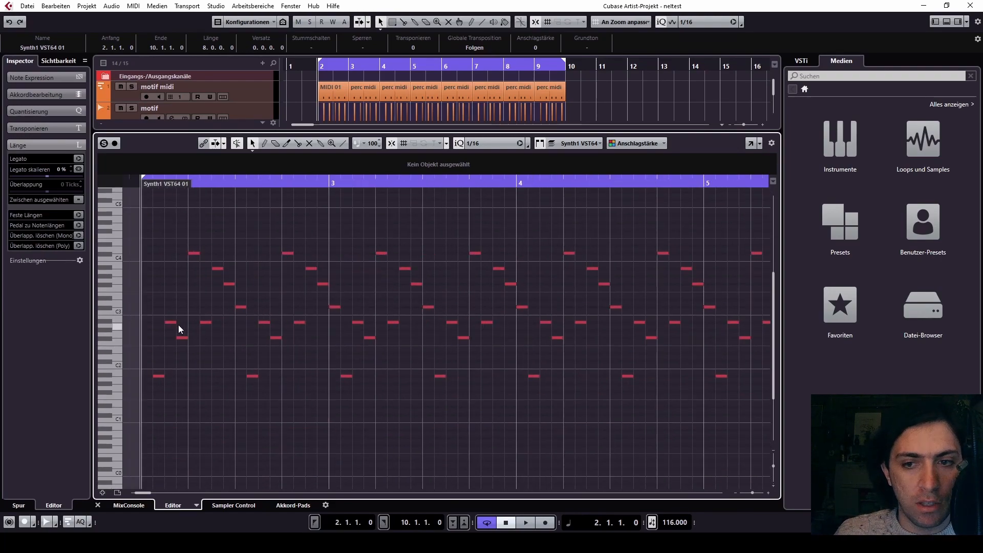
key("space")
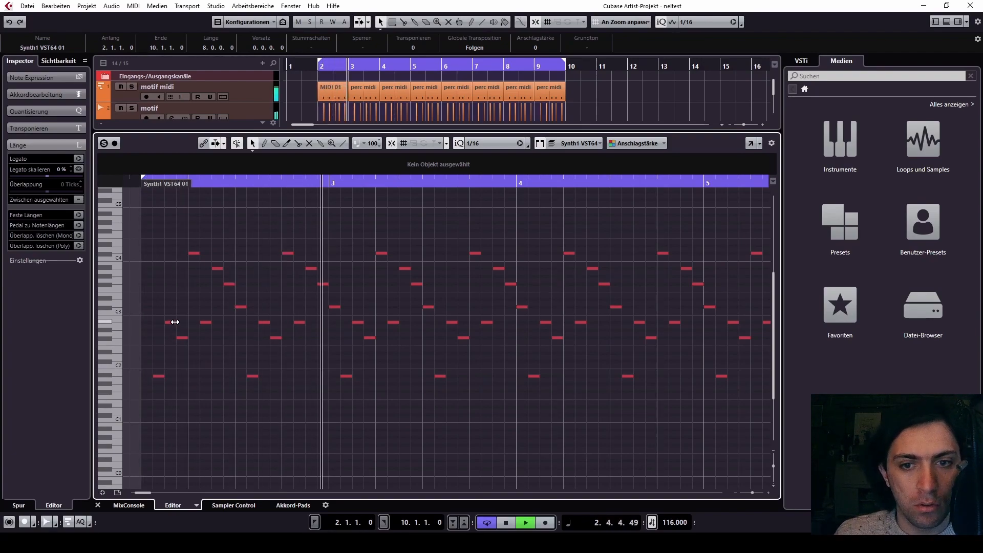
key("space")
Lengthen the very short first note of the arp part in the Key Editor to one sixteenth.
scroll(169, 324, "up", 4)
scroll(161, 326, "up", 3)
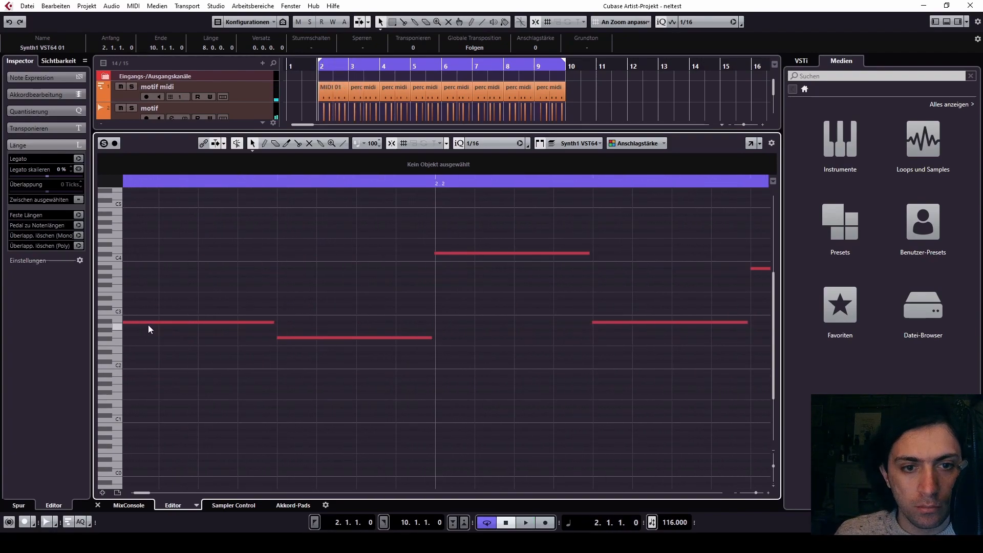
scroll(572, 323, "up", 4)
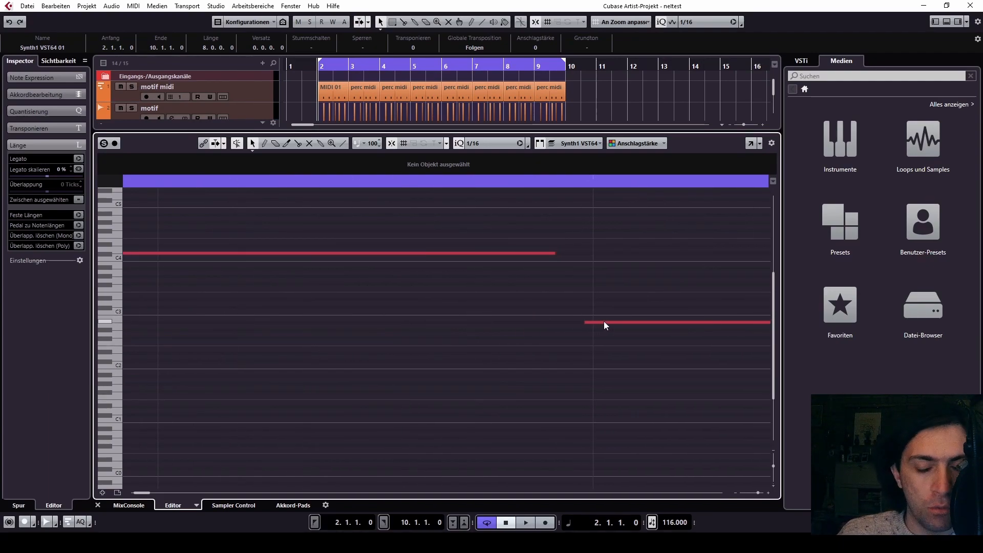
left_click(590, 322)
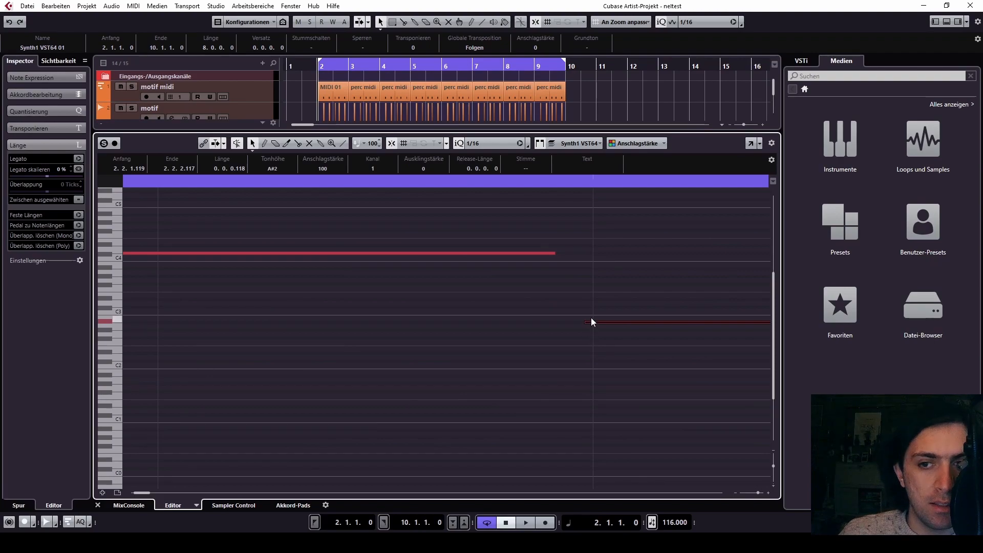
scroll(592, 321, "down", 5)
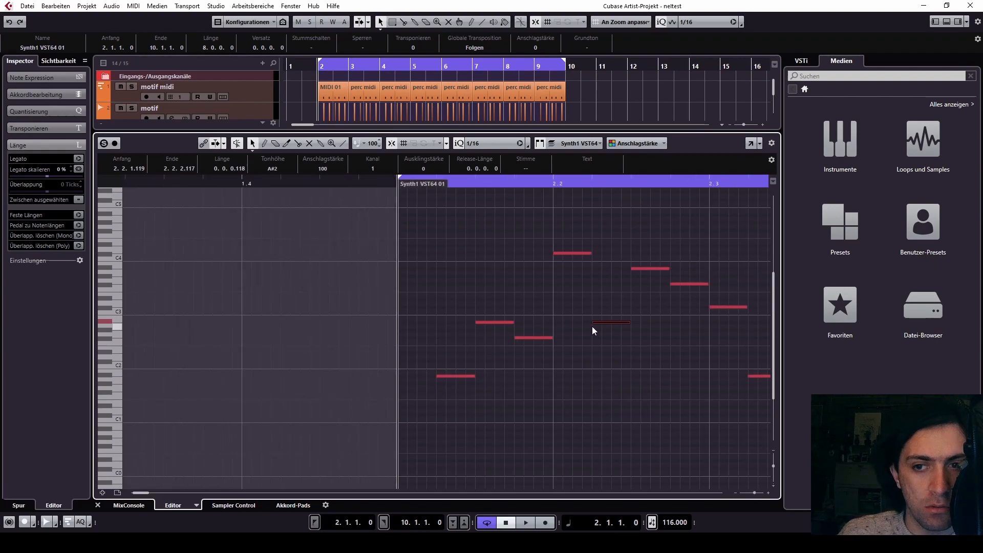
key("ctrl+a")
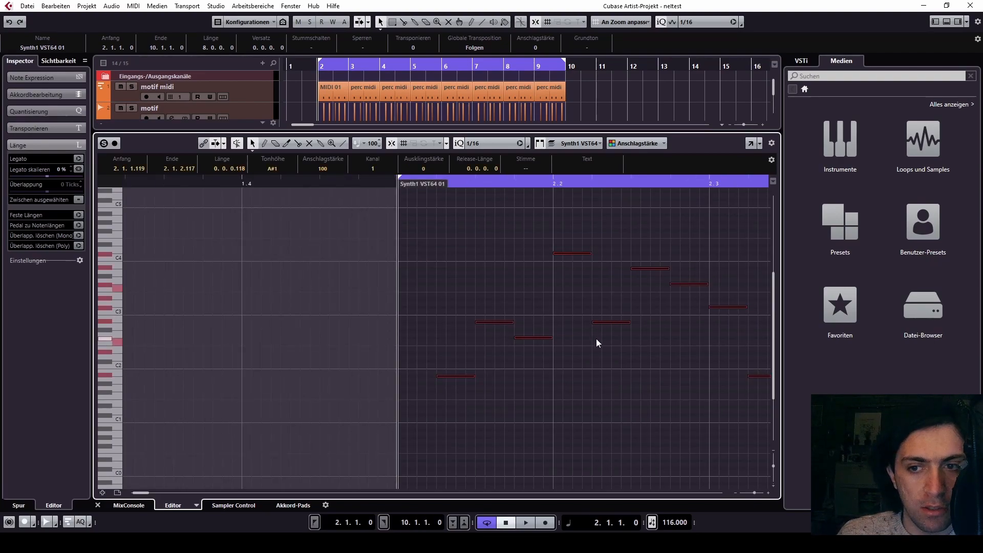
left_click(595, 339)
left_click(403, 322)
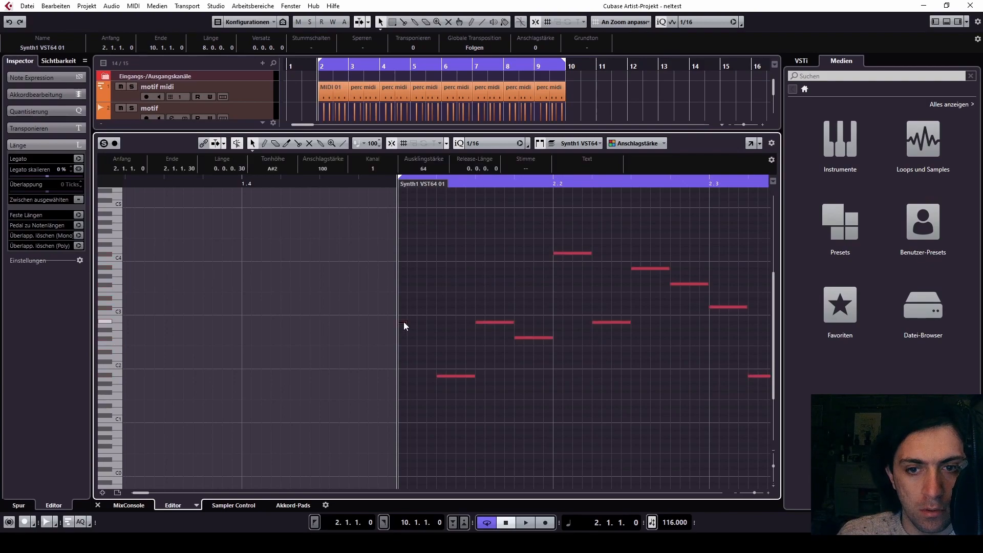
left_click_drag(403, 322, 437, 302)
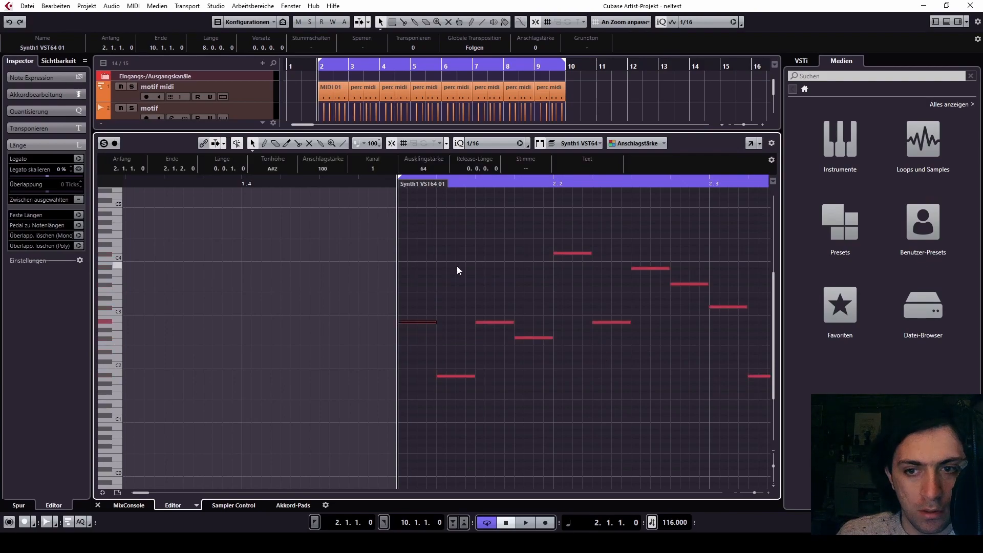
Audition the lengthened first note, transpose it up to C#3 and play the arpeggio again.
scroll(457, 266, "down", 5, "ctrl")
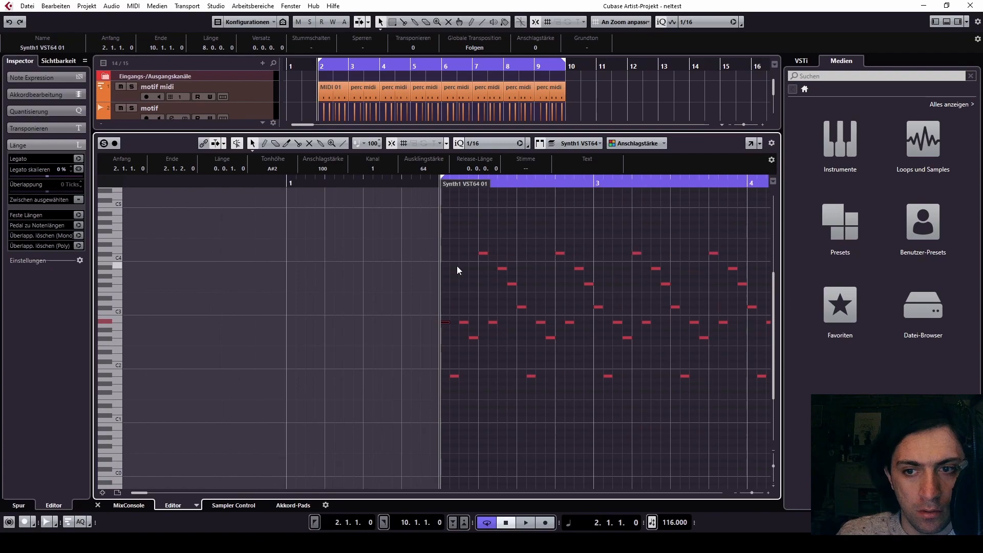
key("space")
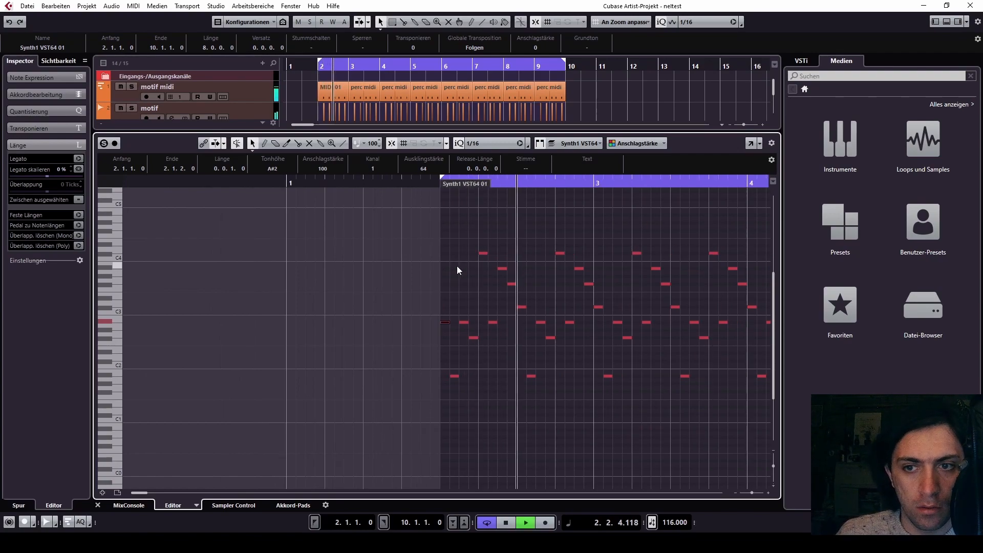
key("space")
key("Up")
key("Up")
key("Up")
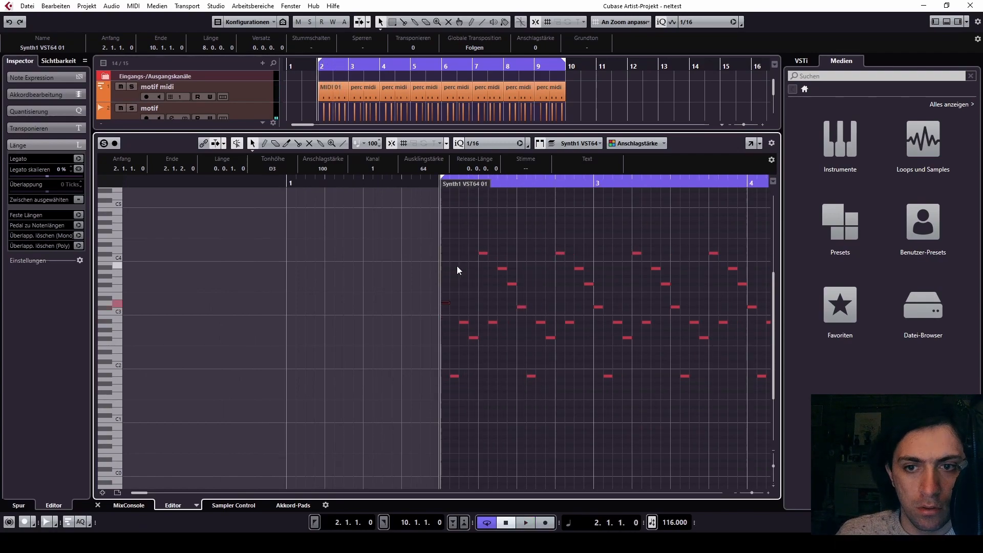
key("space")
Examine the arp part's notes through to bar 10 in the Key Editor during playback.
scroll(457, 266, "down", 2, "ctrl")
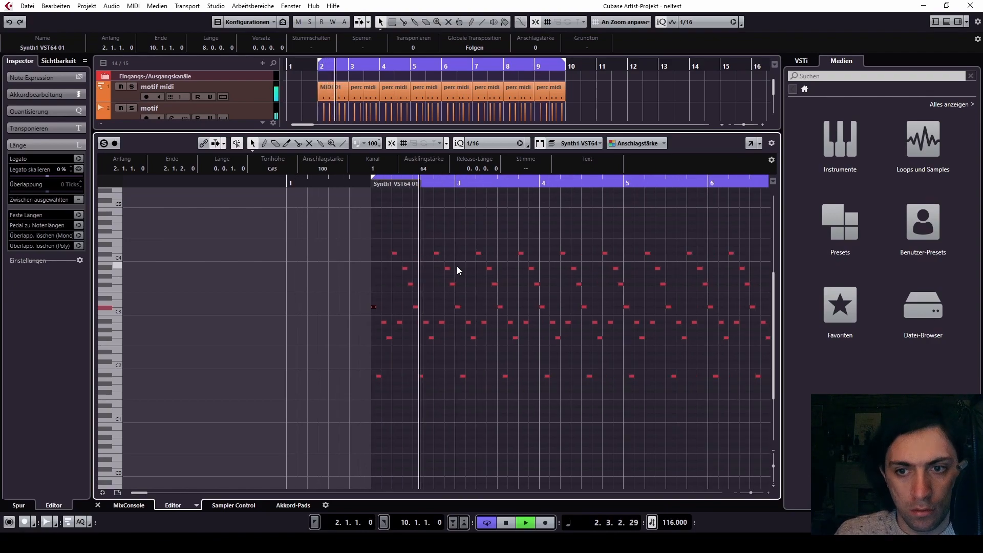
key("g")
left_click(580, 429)
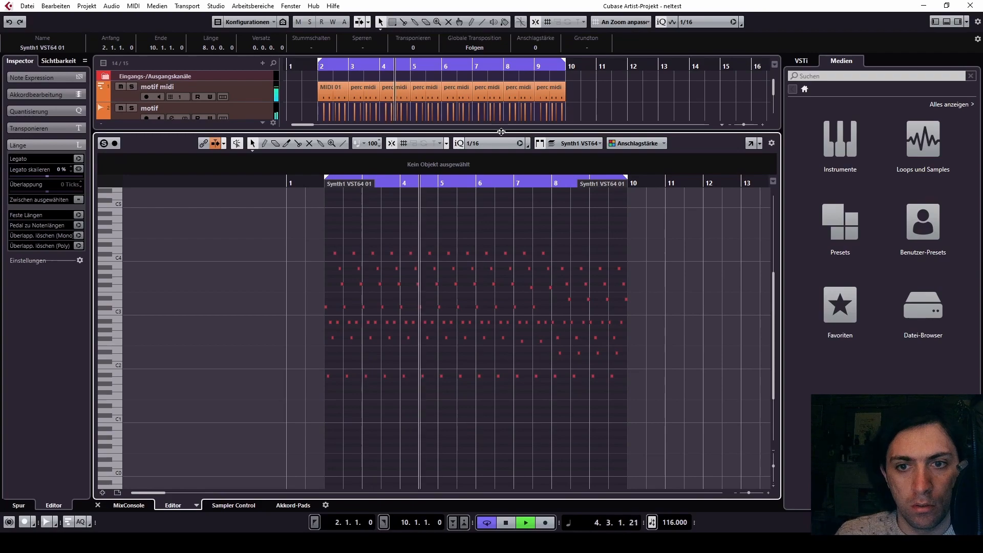
left_click_drag(501, 132, 501, 134)
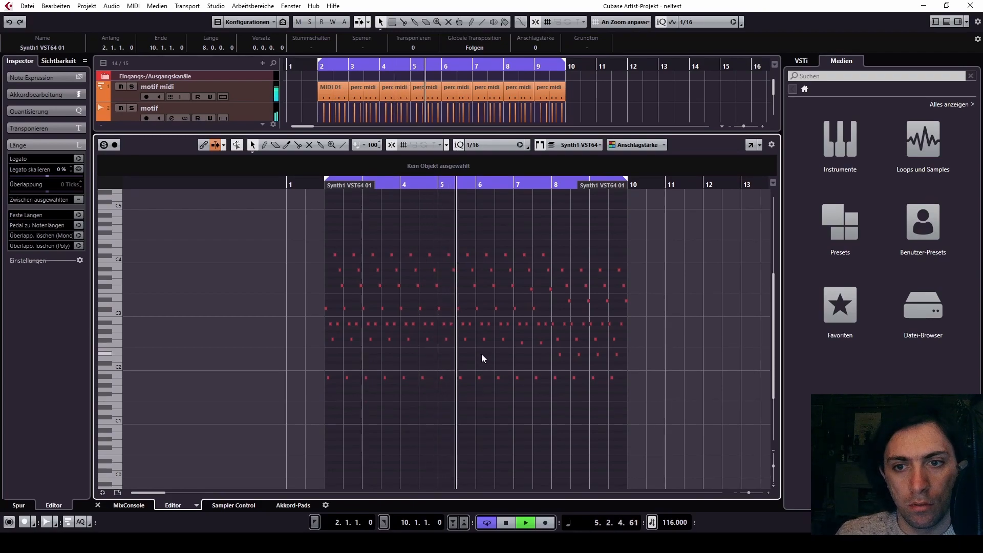
scroll(481, 351, "up", 2, "ctrl")
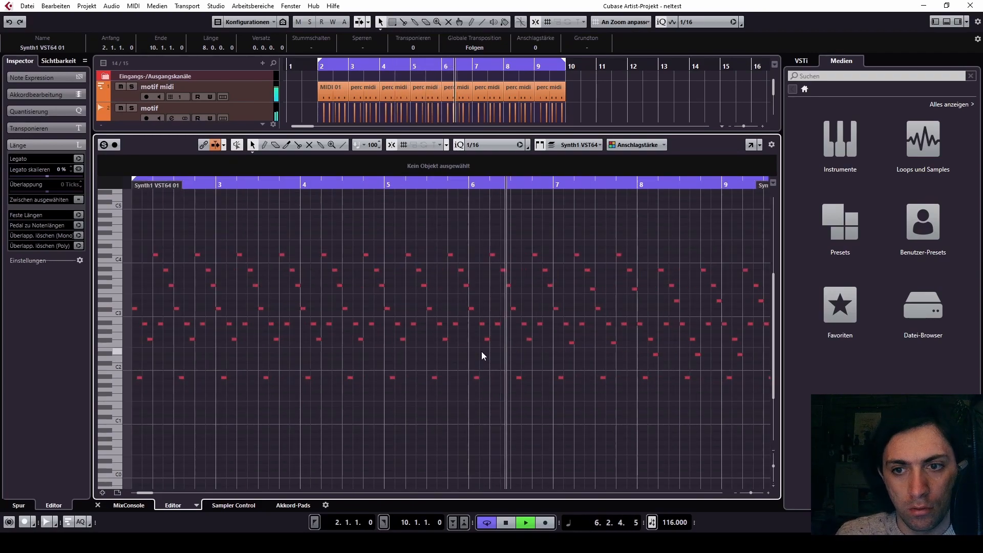
scroll(481, 351, "down", 3, "ctrl")
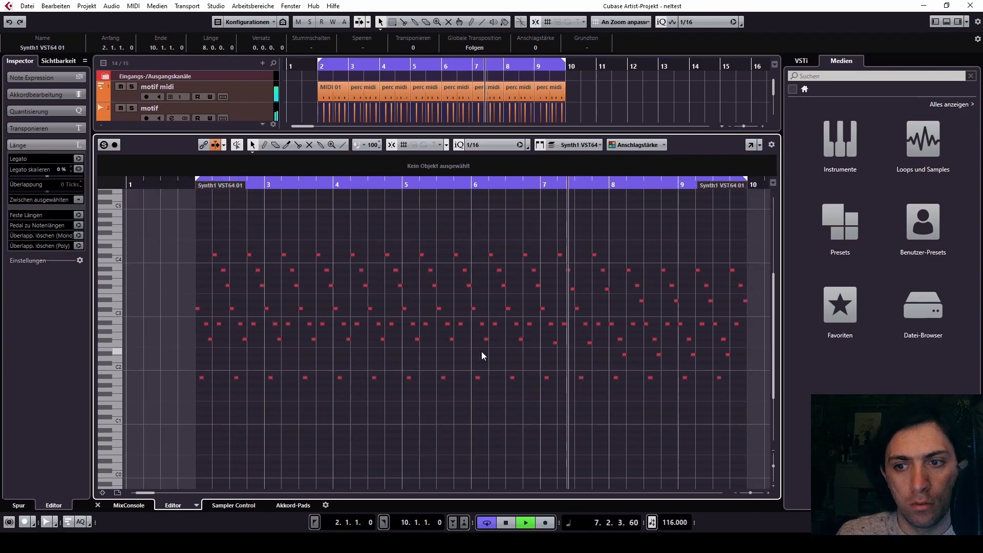
scroll(597, 219, "down", 3)
scroll(597, 219, "up", 4, "ctrl")
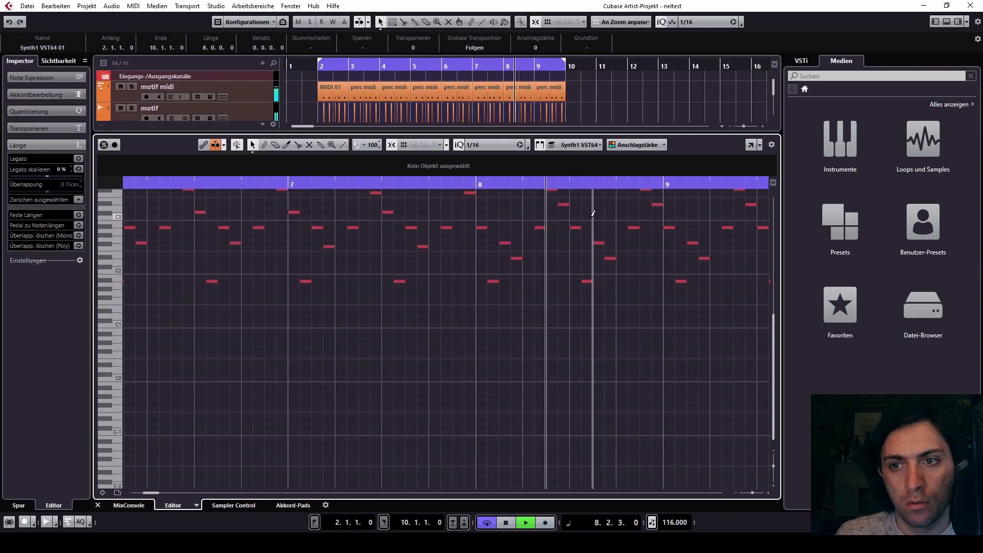
scroll(274, 287, "up", 4)
scroll(275, 283, "up", 2)
scroll(274, 283, "down", 5)
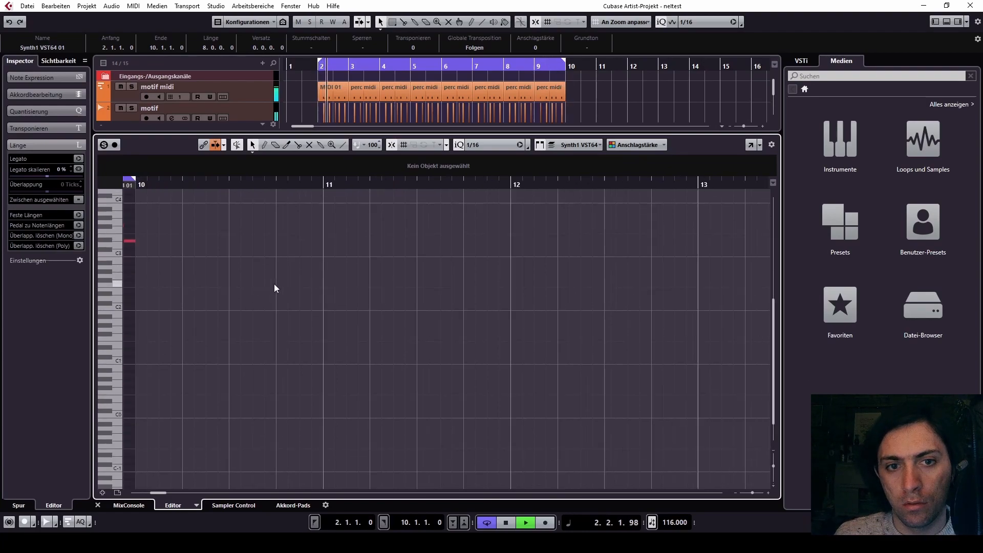
scroll(274, 284, "right", 4)
scroll(274, 285, "left", 7)
key("space")
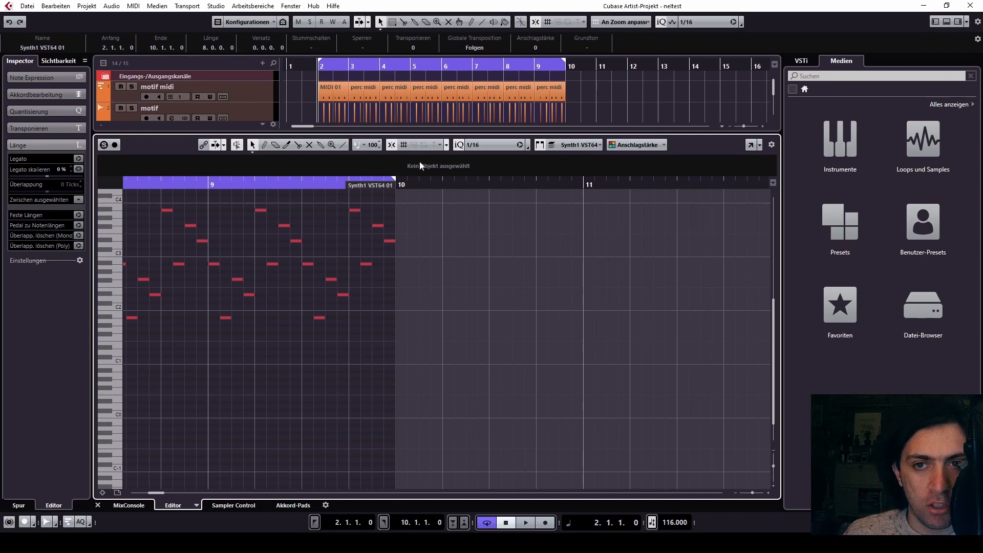
Shrink the Key Editor, undo the arp's note edits and MIDI freeze to restore live Arpache SX, and reduce the track's height.
left_click_drag(447, 131, 447, 406)
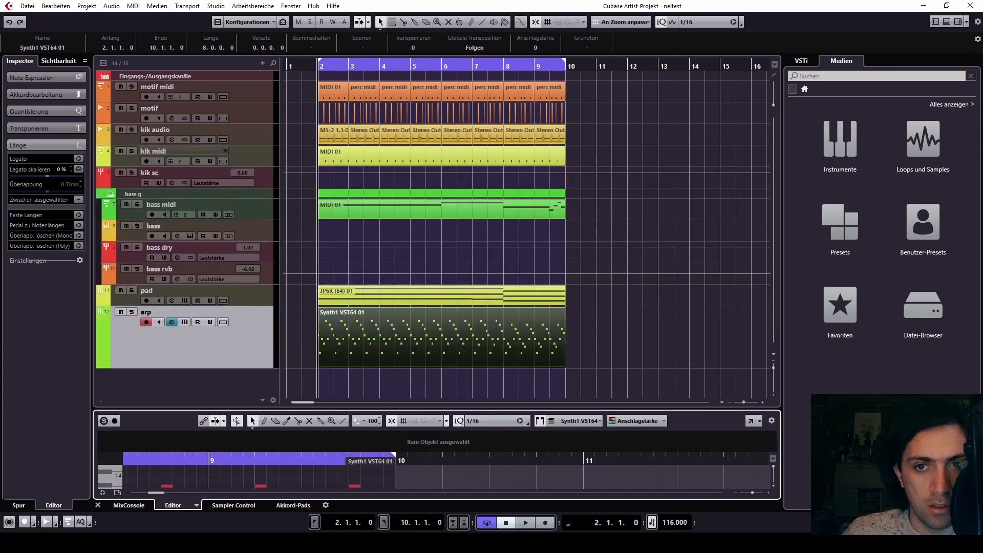
left_click(157, 353)
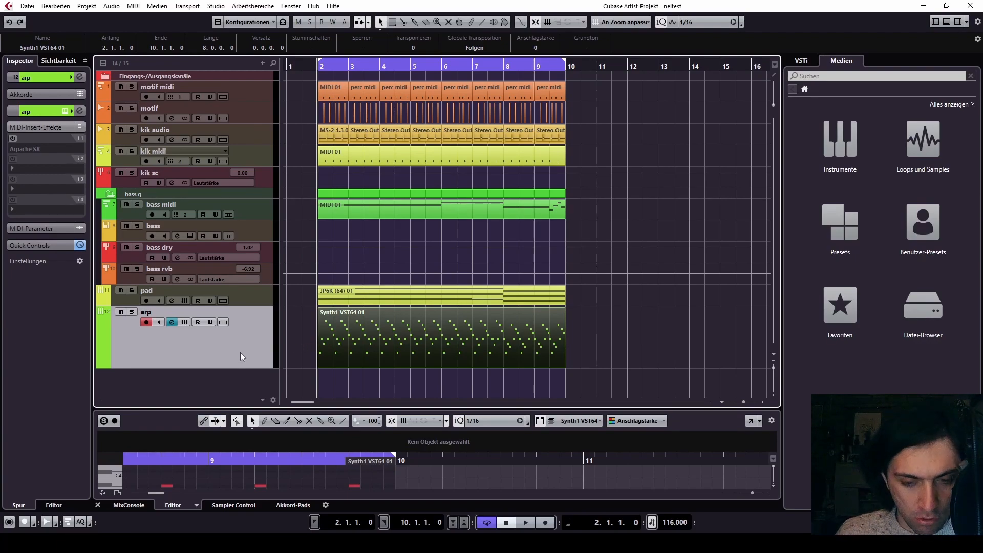
key("ctrl+z")
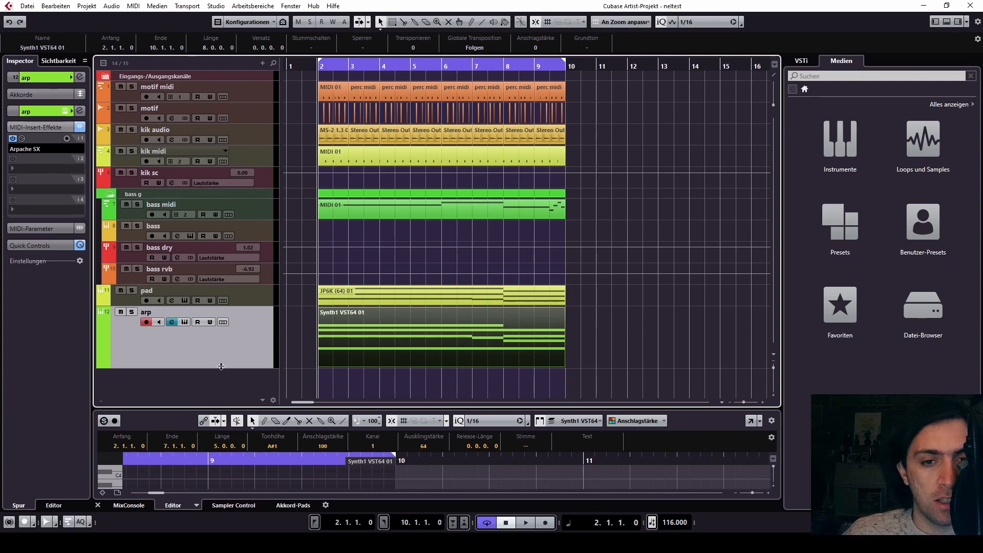
left_click_drag(225, 367, 232, 336)
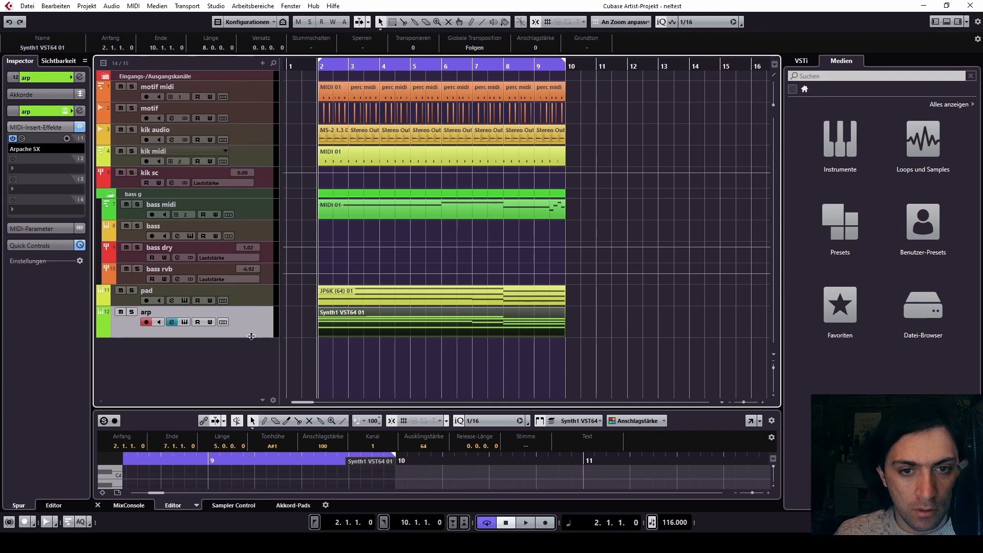
left_click_drag(252, 336, 253, 326)
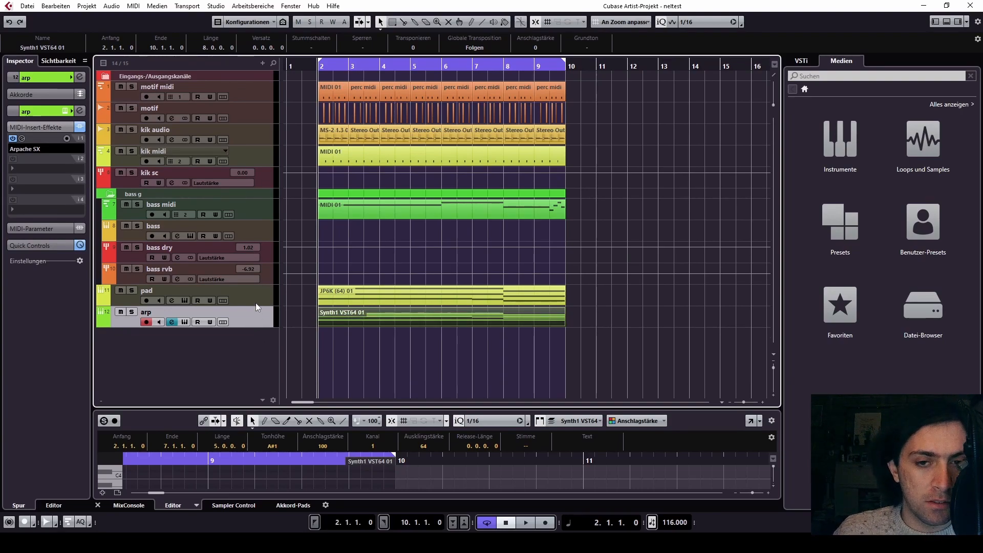
Start playback, collapse the bass g folder, open the arp's Synth1 instrument and solo the arp track.
key("space")
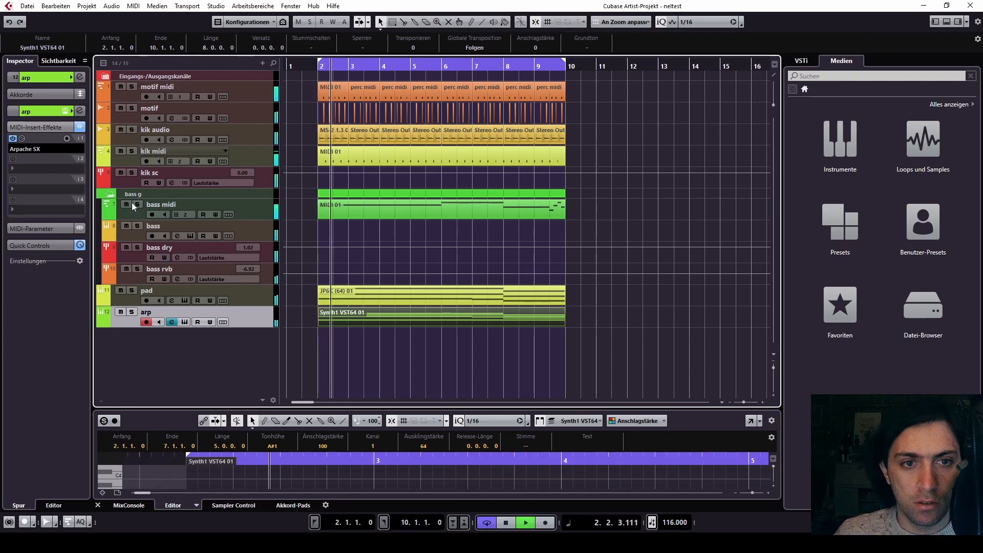
left_click(111, 196)
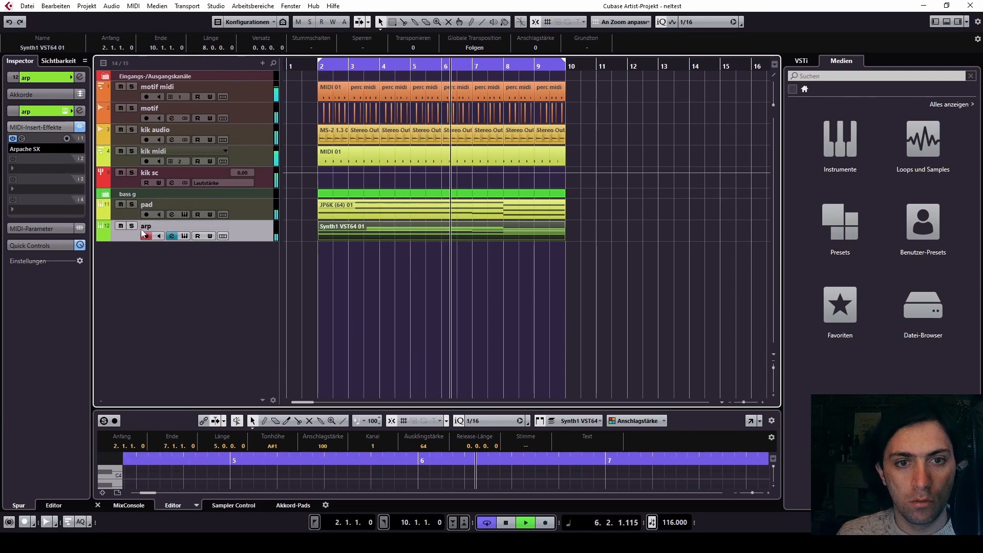
left_click(183, 236)
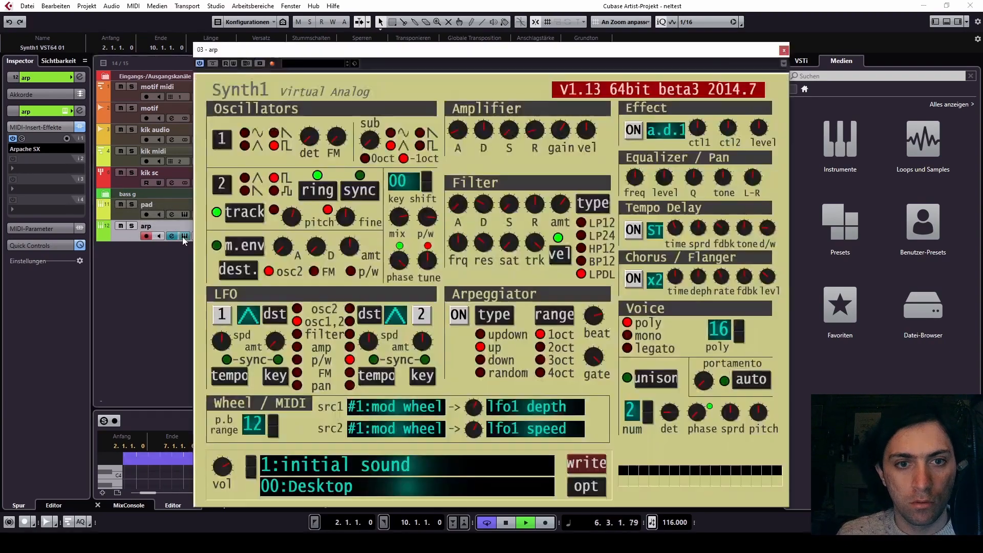
left_click(132, 226)
Adjust Synth1's filter resonance and envelope amount, and its equalizer level and frequency, during solo playback of the arp.
left_click(476, 251)
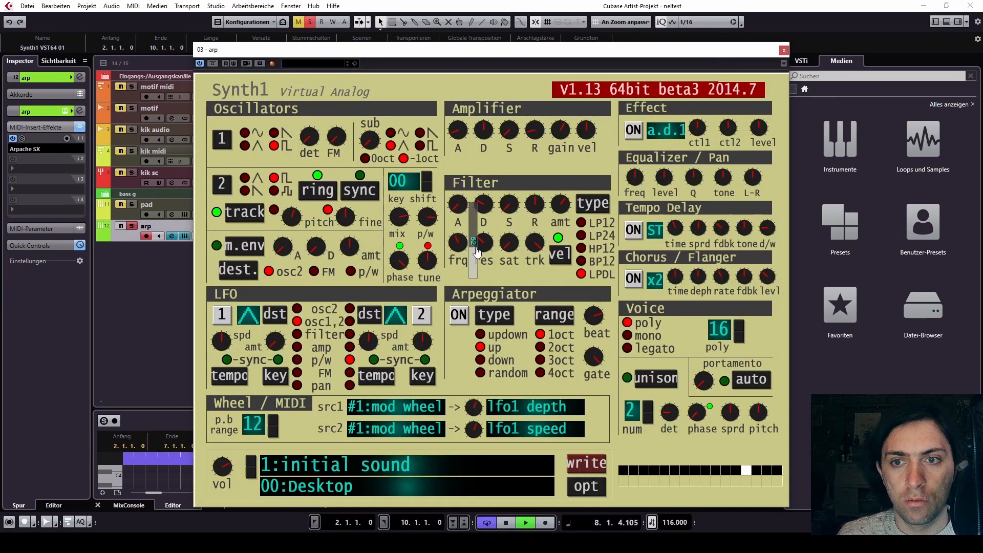
left_click_drag(476, 251, 498, 213)
left_click_drag(566, 202, 577, 197)
left_click_drag(666, 178, 681, 160)
left_click_drag(636, 178, 671, 181)
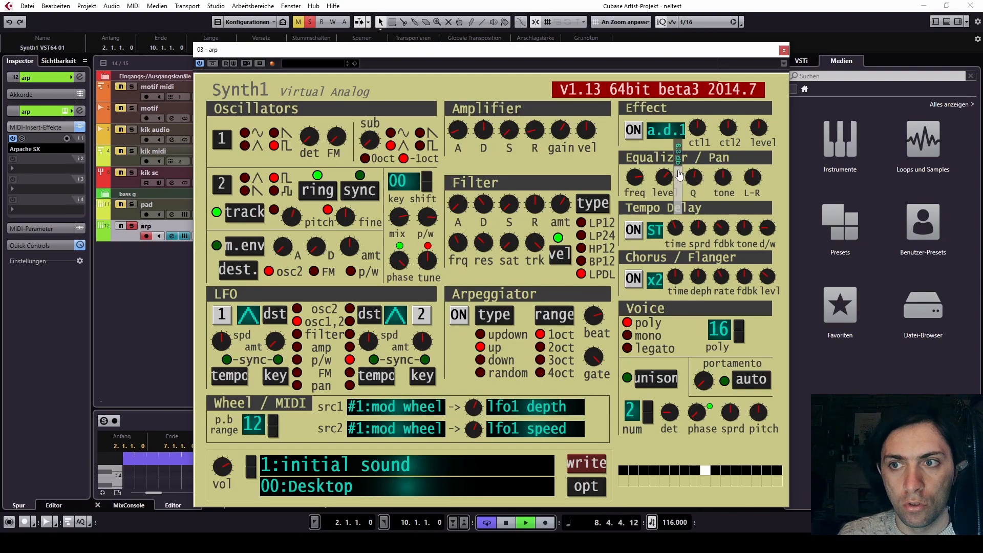
Close the Synth1 window, unsolo the arp track and audition it within the full mix.
left_click(784, 50)
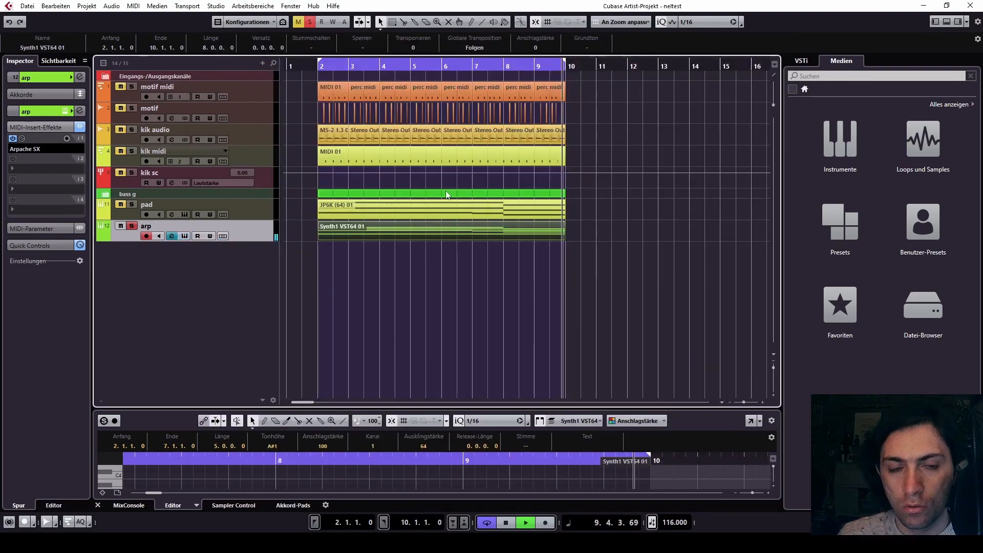
left_click(131, 225)
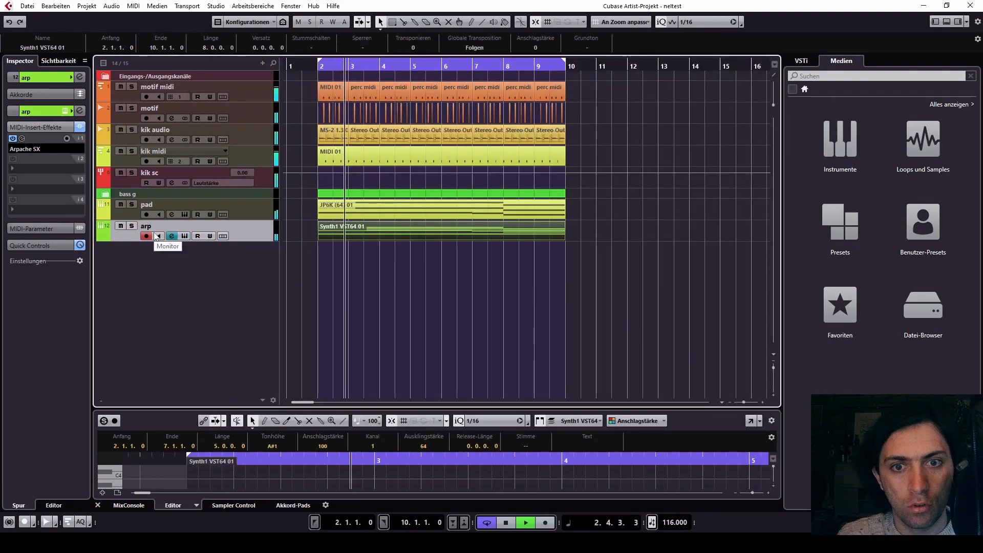
key("space")
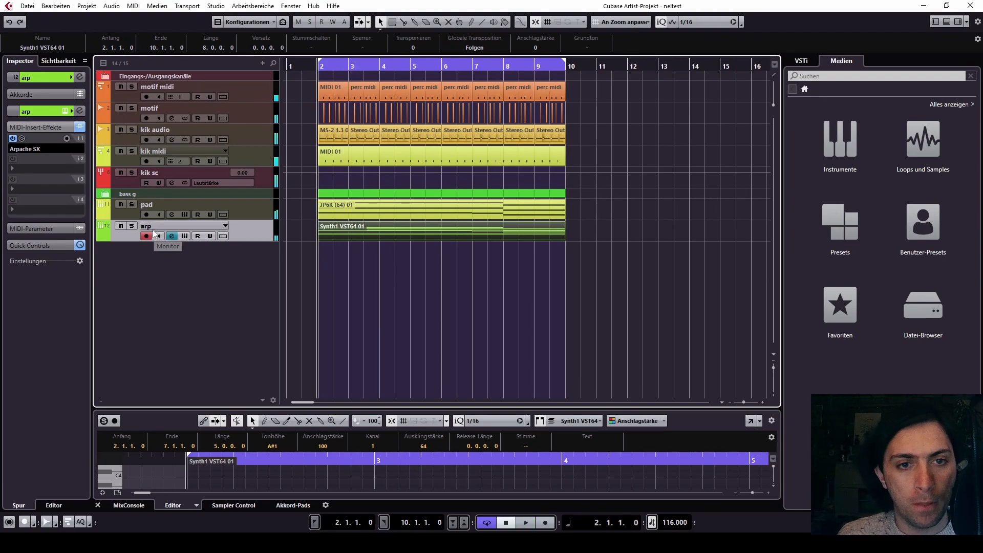
Expand the bass g folder, show the bass track's audio inserts and inspect the Pro-C 2 sidechain compressor settings.
left_click(158, 204)
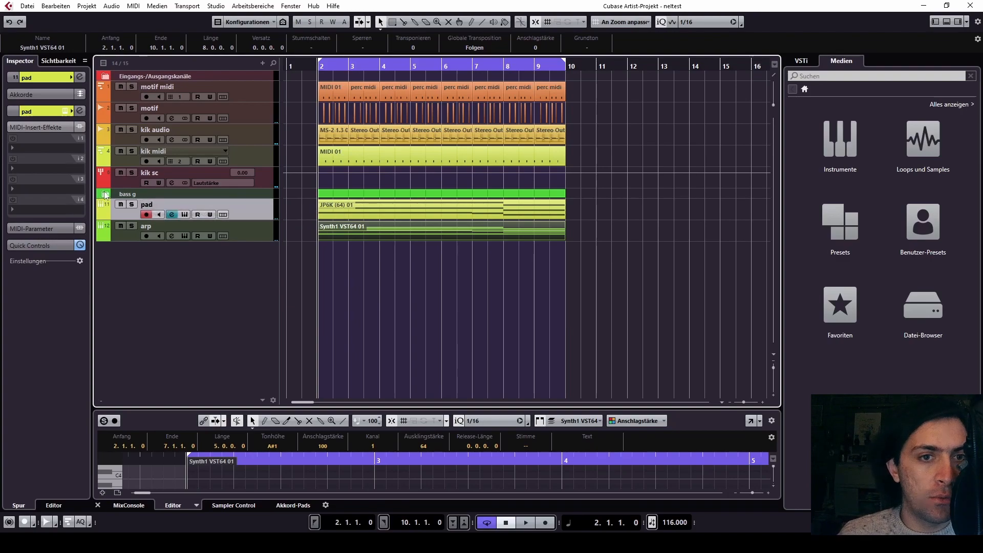
left_click(105, 195)
left_click(179, 227)
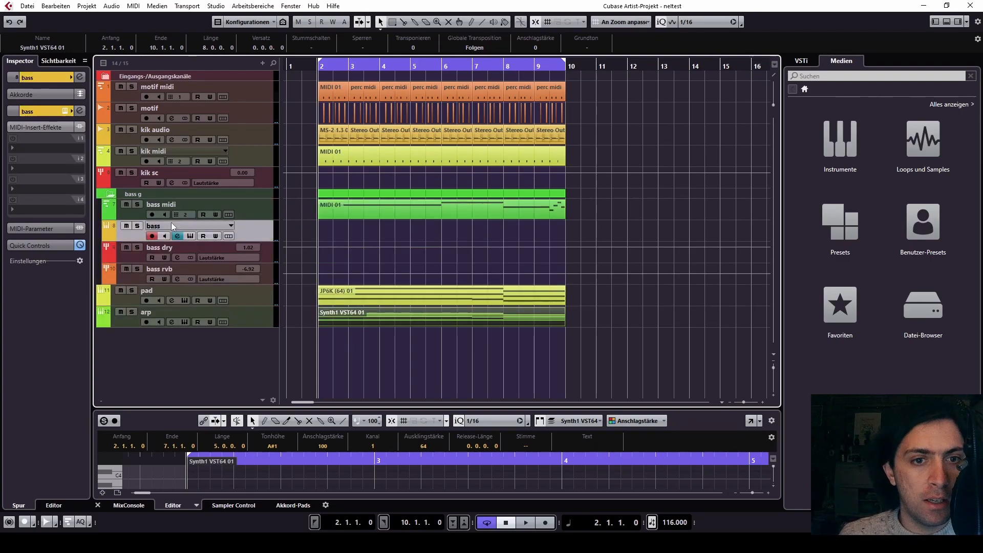
left_click(43, 112)
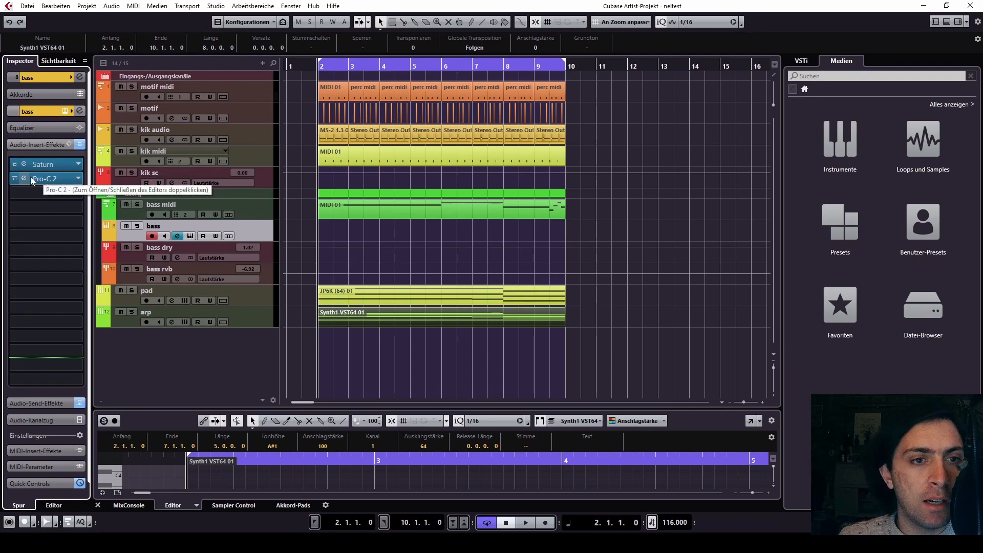
double_click(50, 180)
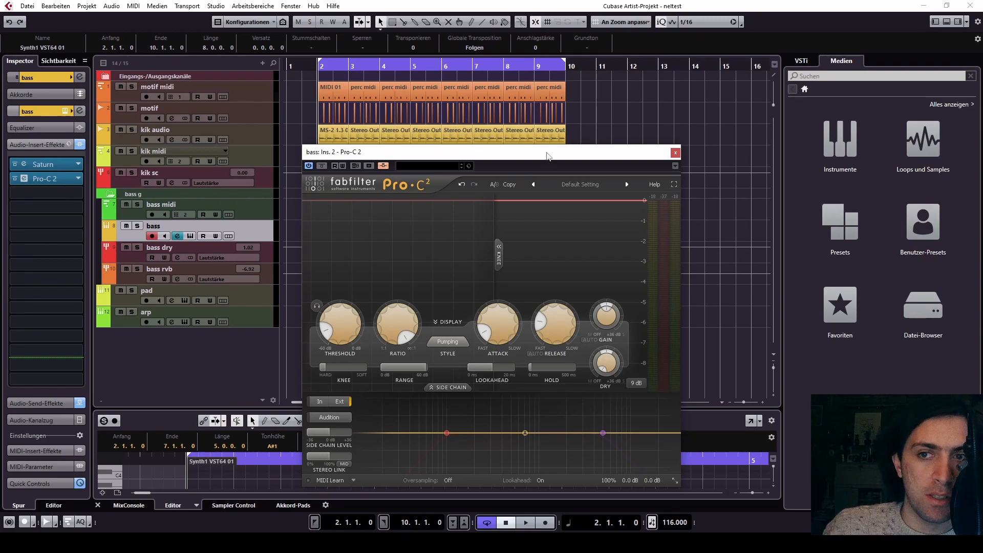
left_click(675, 153)
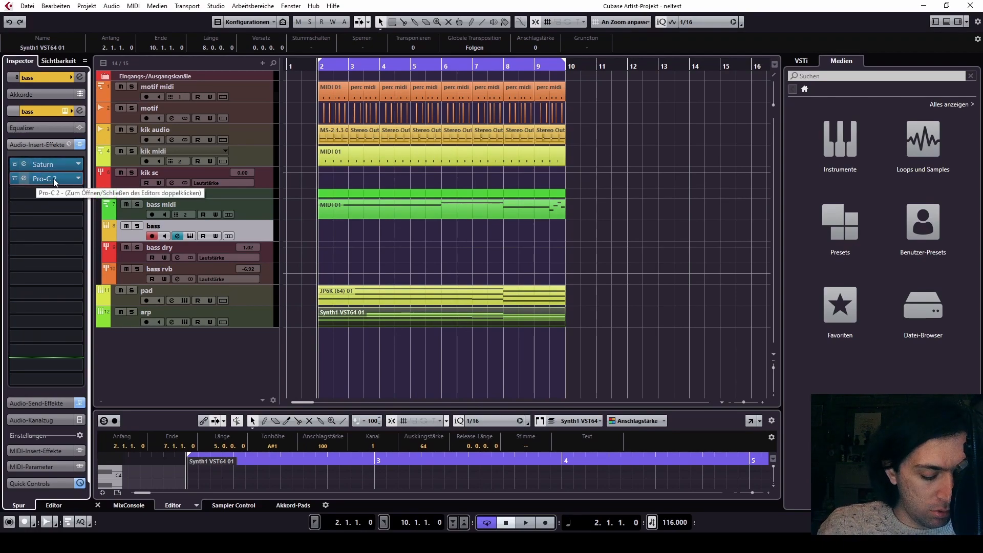
Duplicate Pro-C 2 to the bass track's fourth insert slot, and remove the duplicate, discarding its changes.
left_click_drag(49, 177, 48, 207)
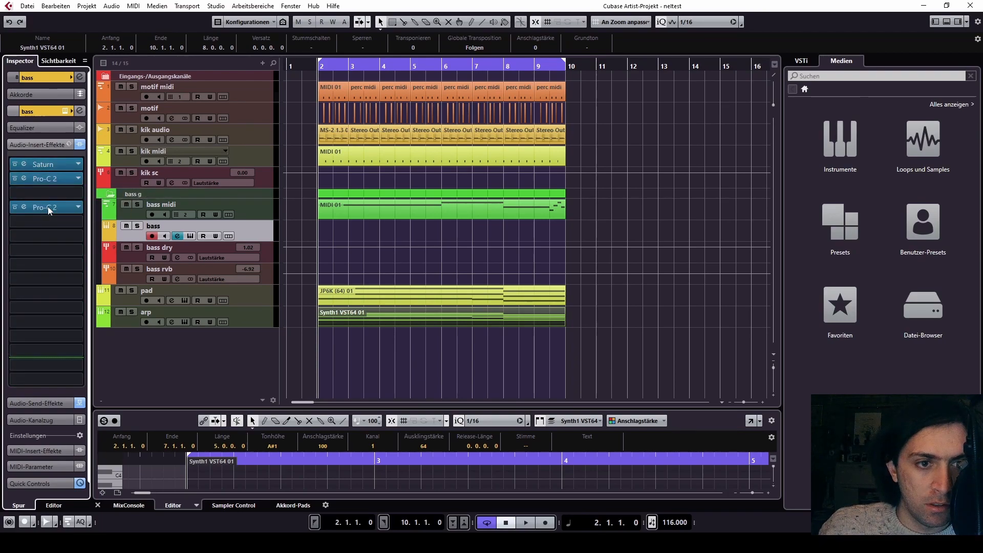
left_click(78, 206)
left_click(95, 226)
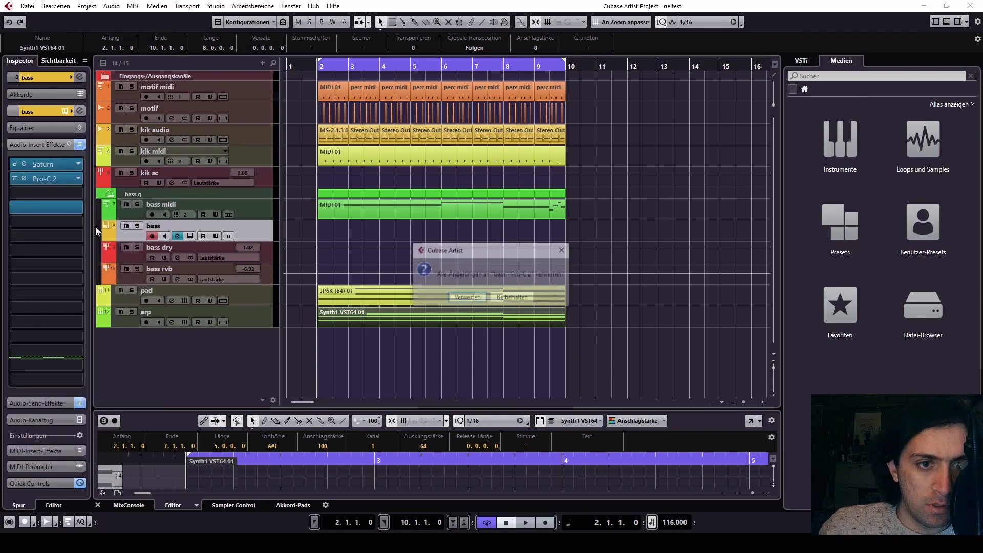
left_click(472, 299)
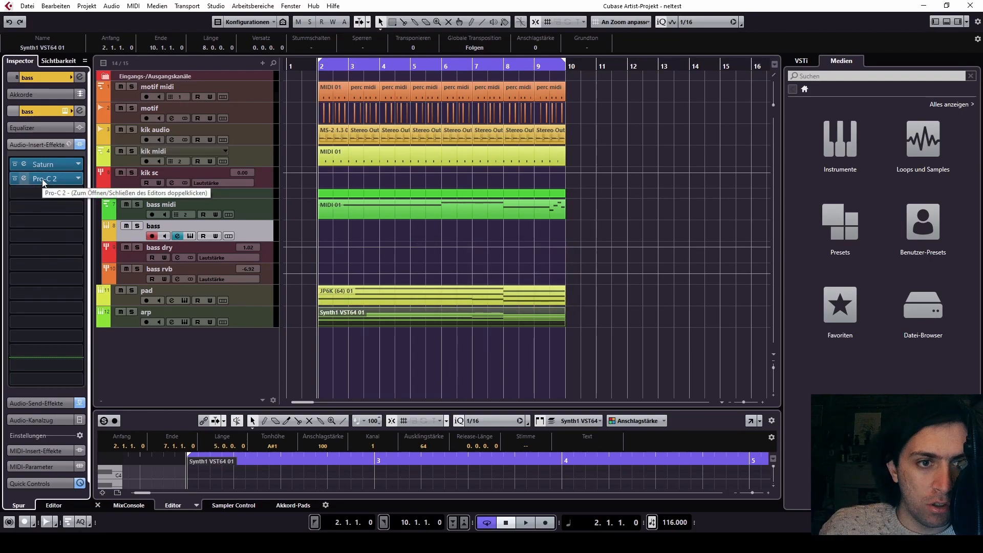
Try to copy the bass track's Pro-C 2 insert onto the arp track.
left_click_drag(44, 179, 168, 322)
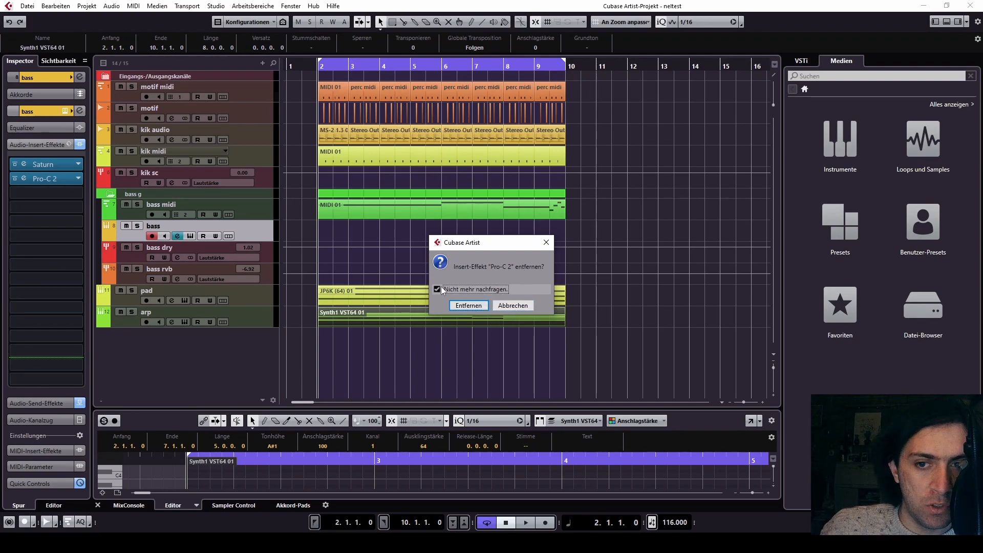
Cancel the removal of Pro-C 2 and copy that insert from the bass channel to the arp channel.
left_click(510, 306)
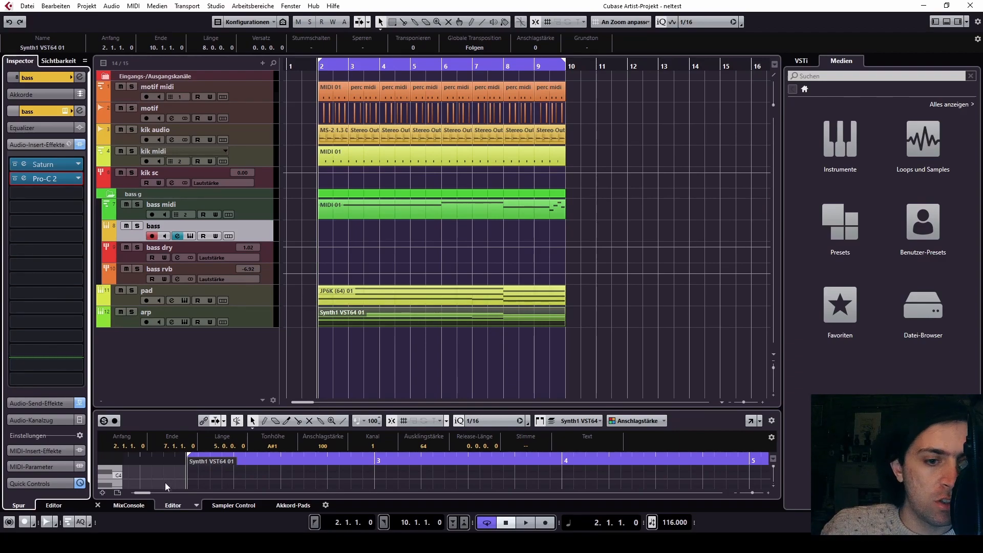
left_click(129, 505)
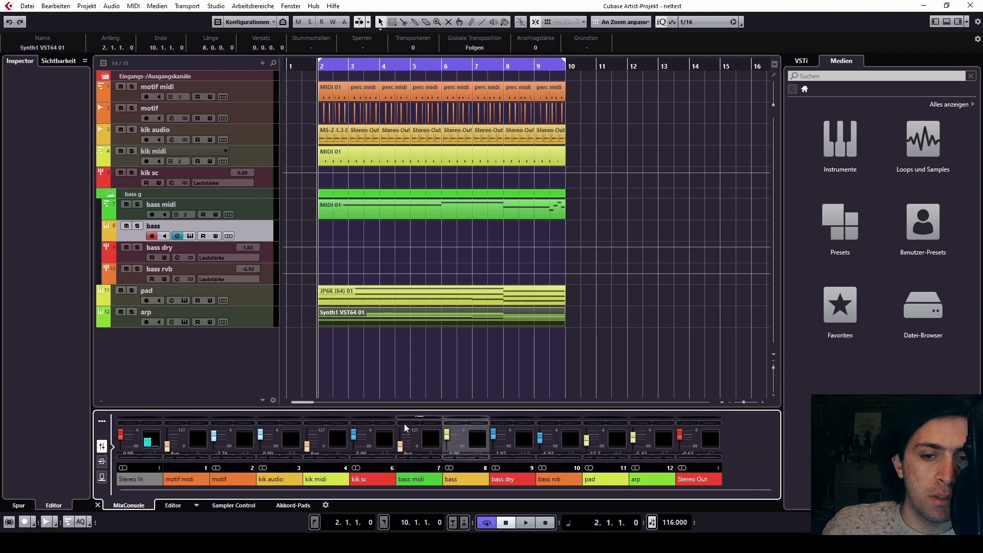
left_click_drag(212, 408, 215, 280)
left_click(102, 395)
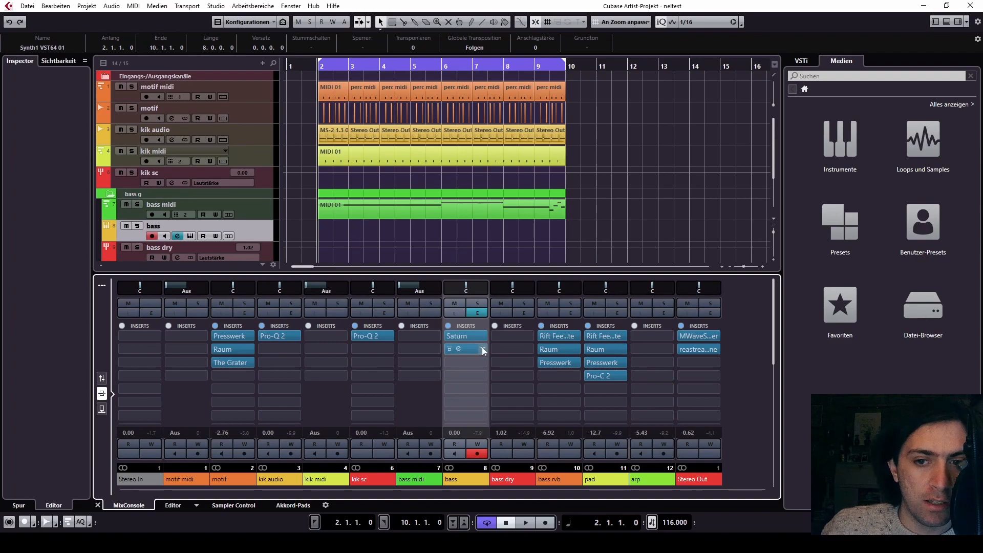
left_click_drag(473, 352, 662, 334)
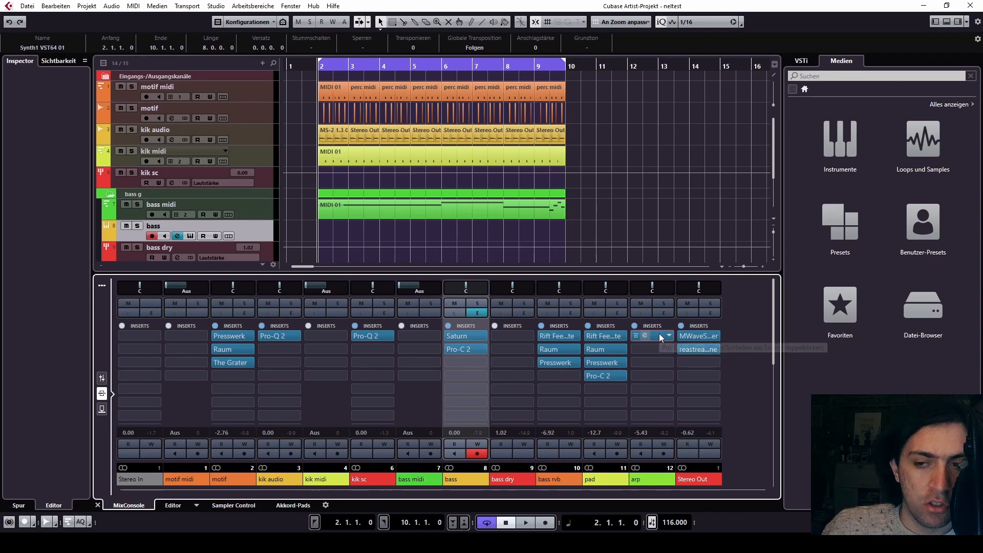
Open the Pro-C 2 insert on the arp channel and check its reaction during playback.
double_click(650, 334)
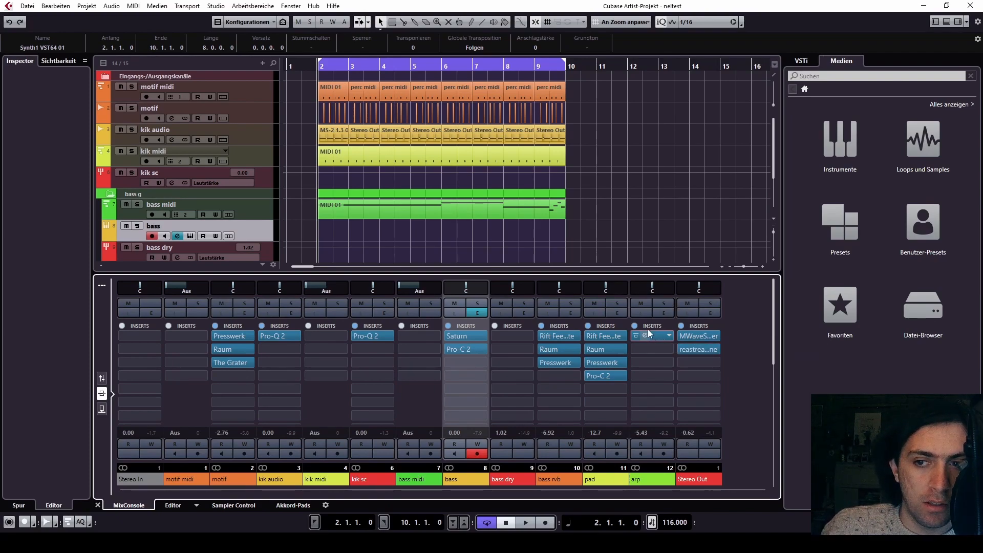
left_click_drag(702, 272, 704, 383)
key("space")
key("space")
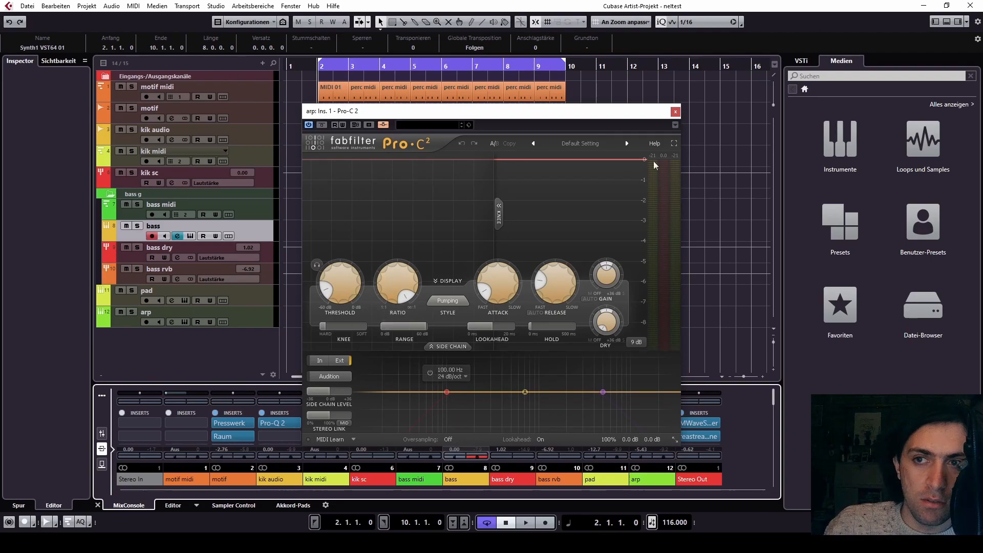
left_click(675, 111)
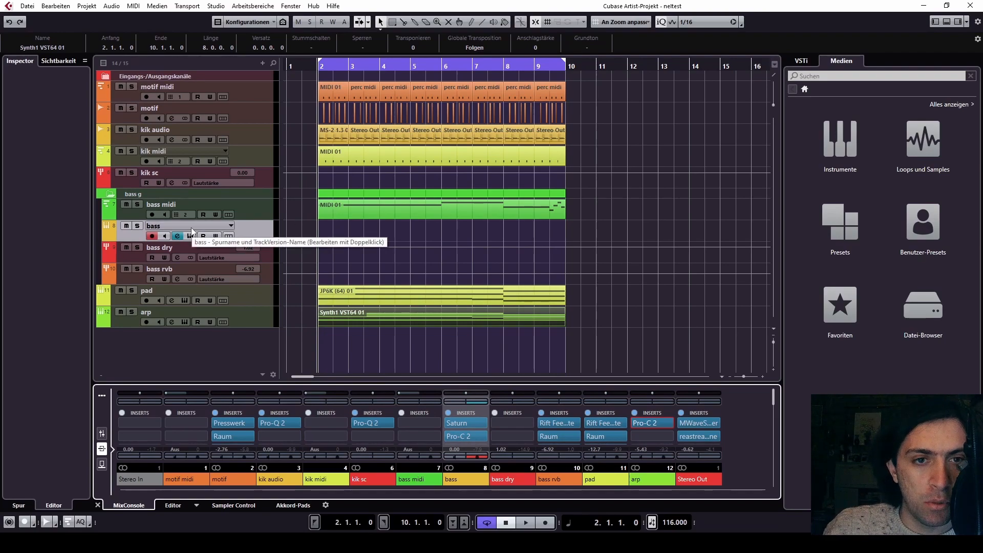
Add a send from the kik sc track to the side-chain input "arp: Ins. 1 - Pro-C 2".
left_click(177, 154)
left_click(157, 127)
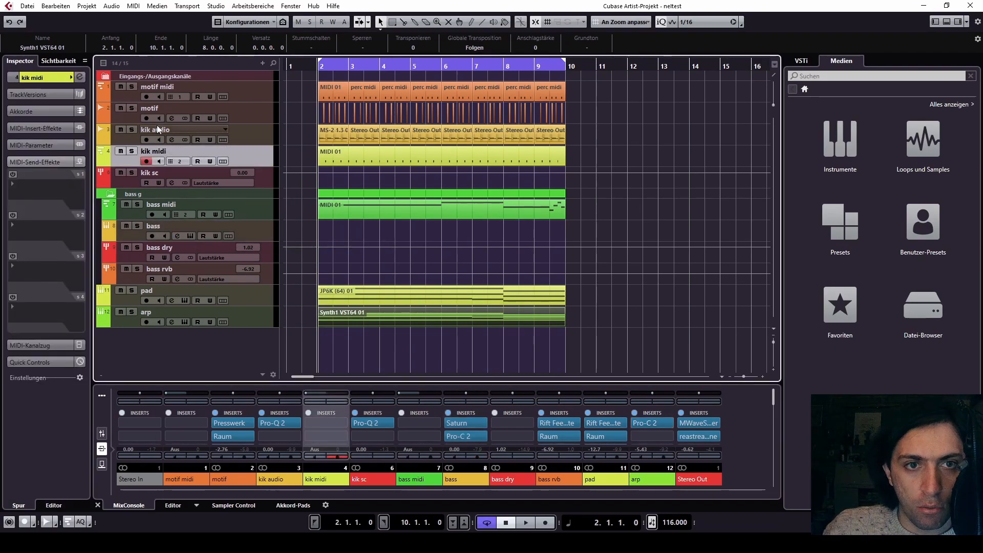
left_click(149, 155)
left_click(149, 173)
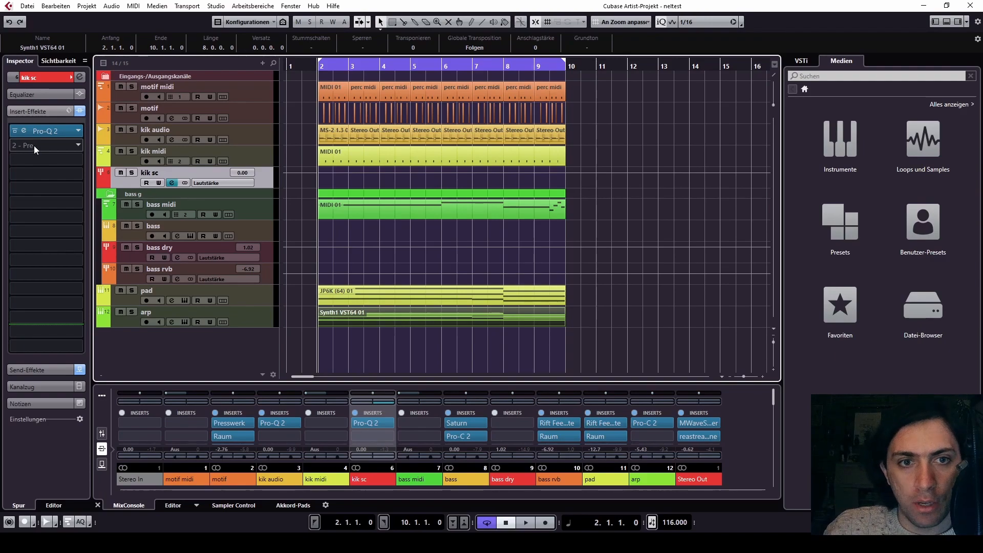
left_click(41, 369)
left_click(44, 209)
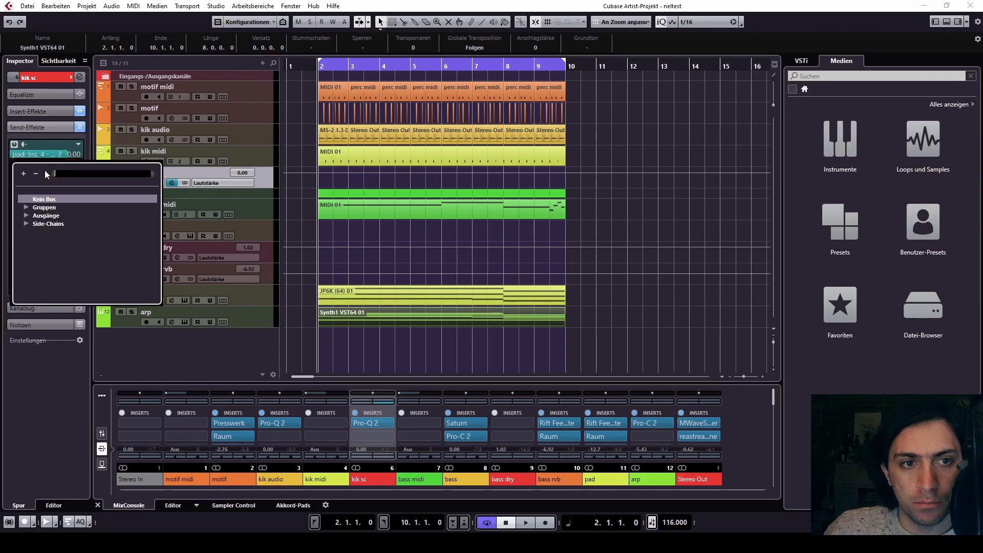
left_click(26, 224)
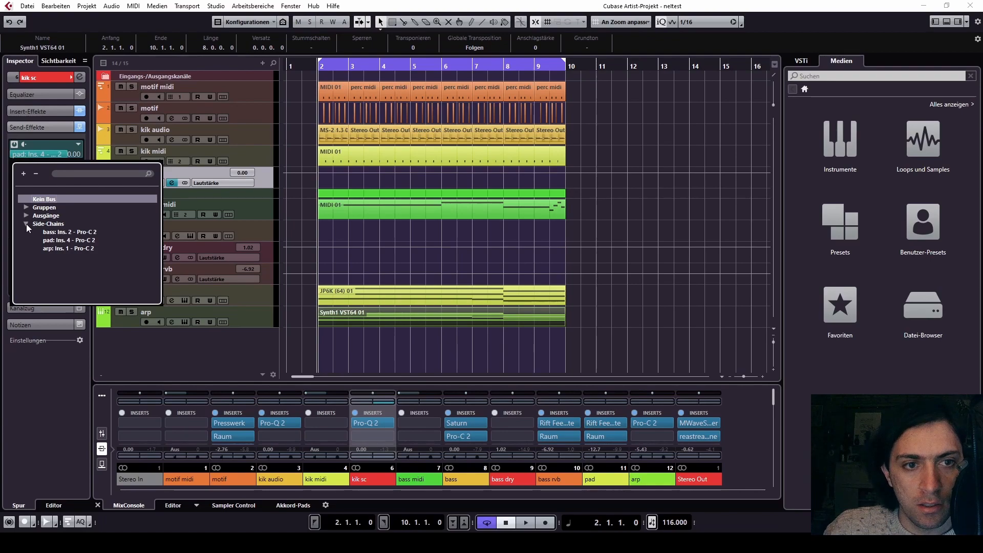
left_click(49, 248)
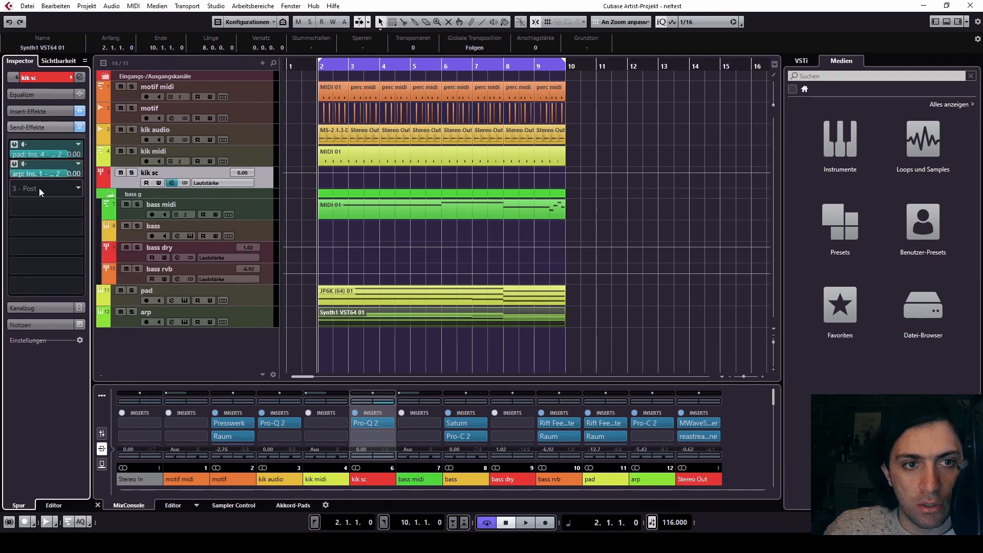
left_click(39, 174)
left_click(27, 243)
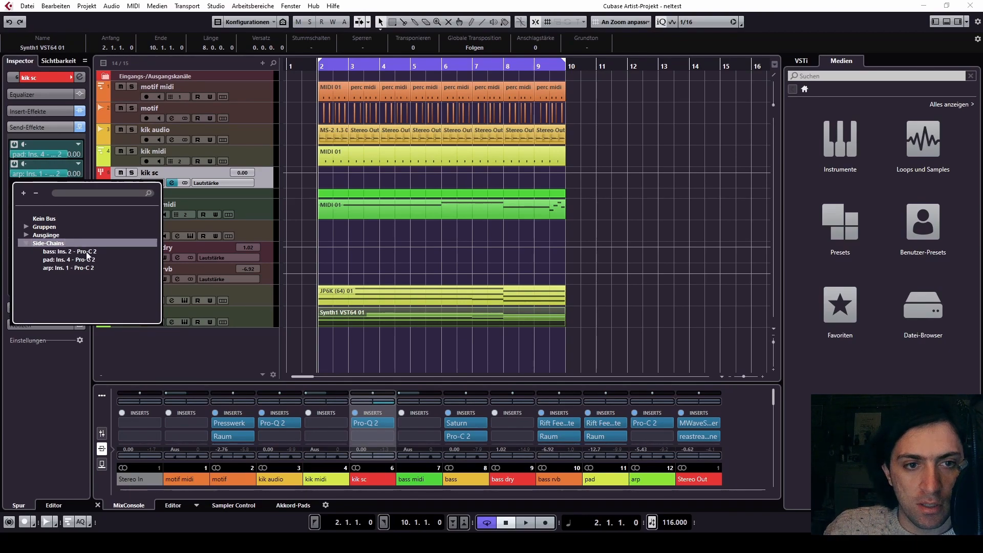
left_click(67, 382)
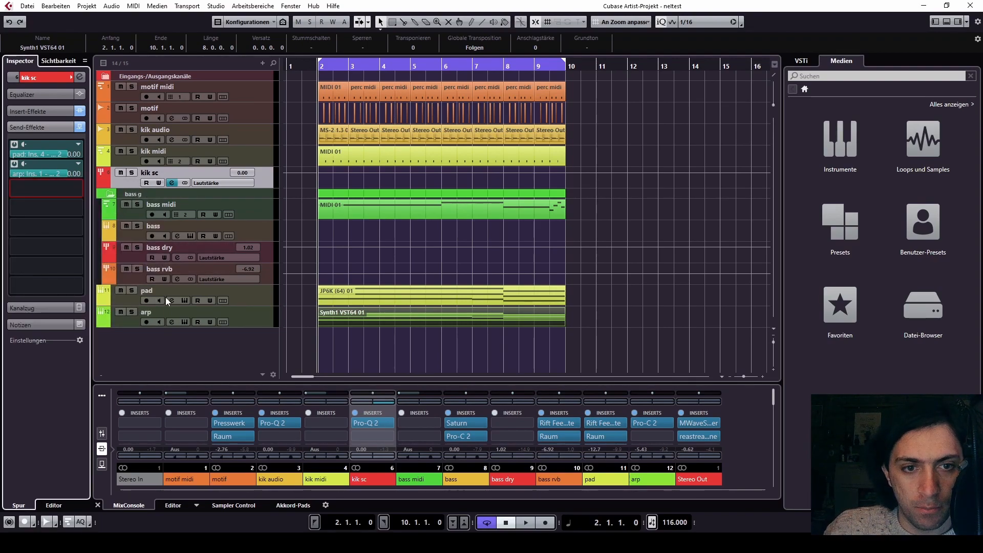
Open the arp track's Pro-C 2 and play the loop with only arp and kik audio soloed.
left_click(155, 308)
left_click(43, 164)
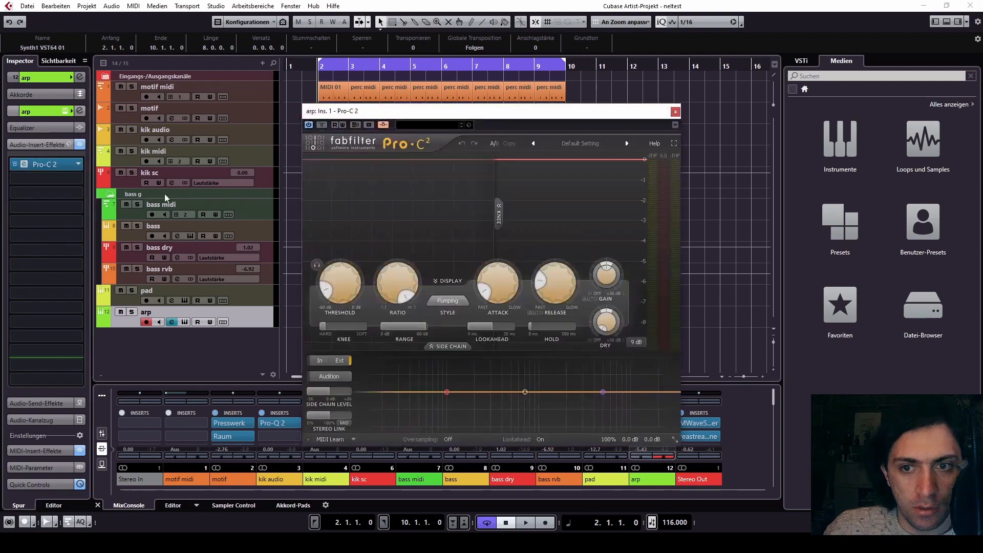
key("space")
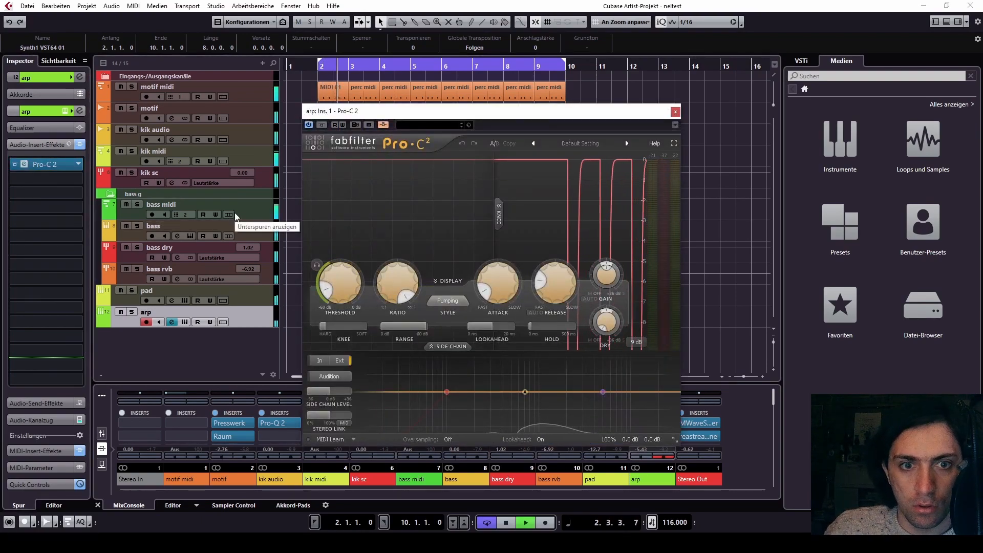
left_click(131, 312)
left_click(133, 130)
Adjust the arp compressor's threshold during playback, settling at about -44.9 dB.
mouse_move(352, 279)
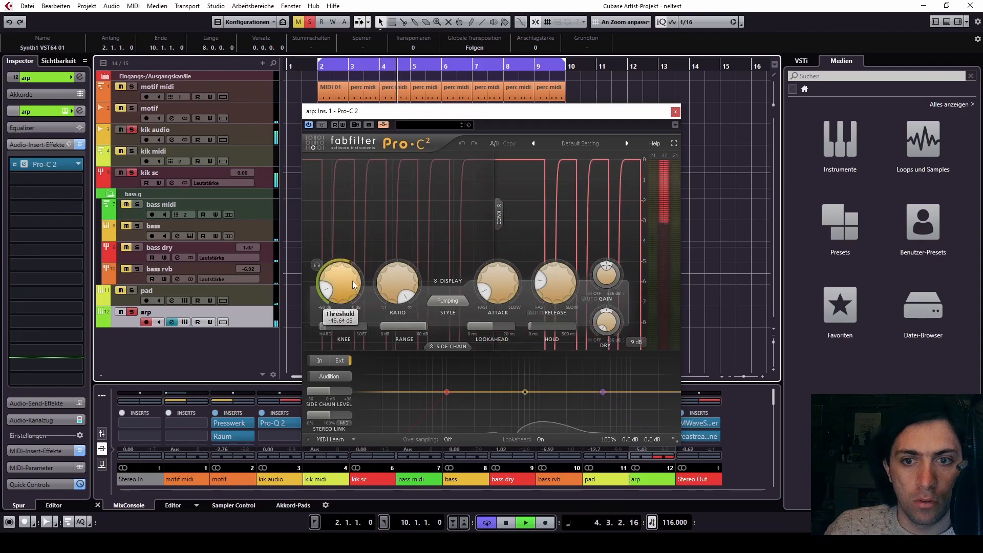
left_click_drag(352, 279, 352, 260)
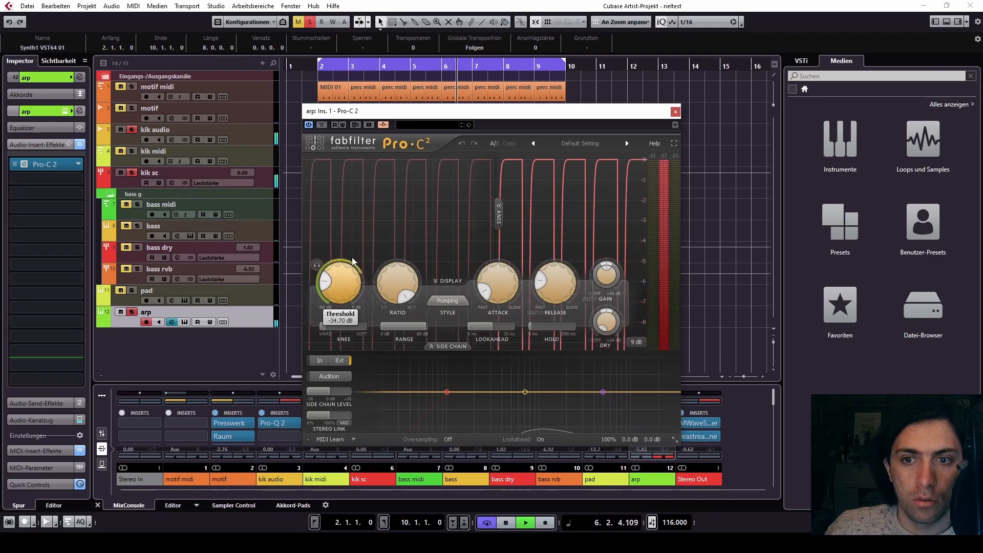
mouse_move(554, 282)
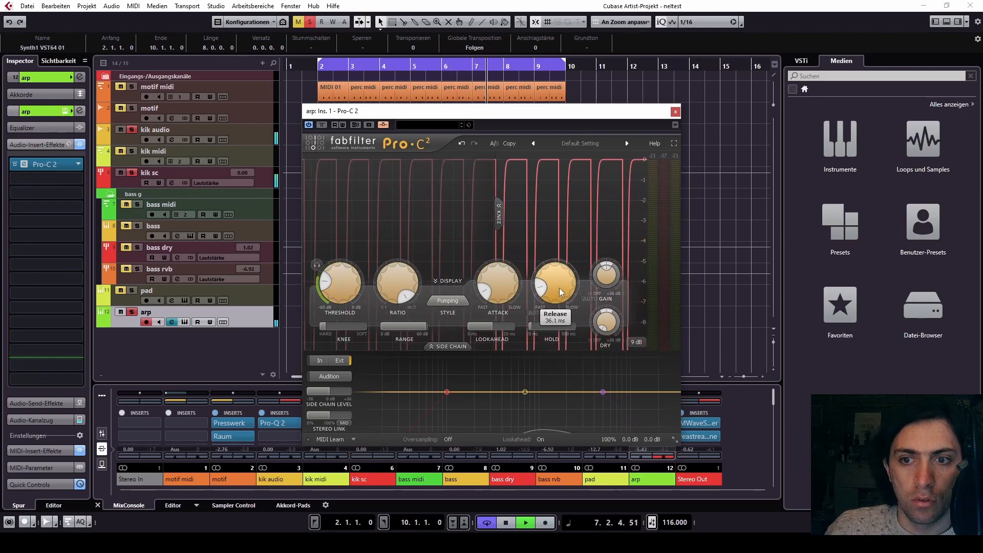
mouse_move(332, 306)
scroll(333, 299, "down", 10)
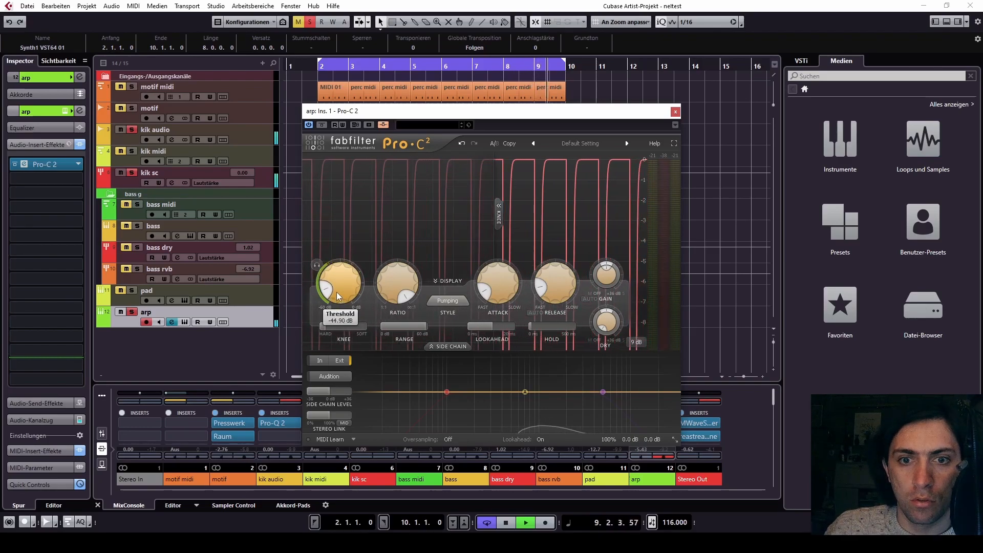
Turn off the solos to replay the full mix and collapse the bass g folder track.
left_click(675, 111)
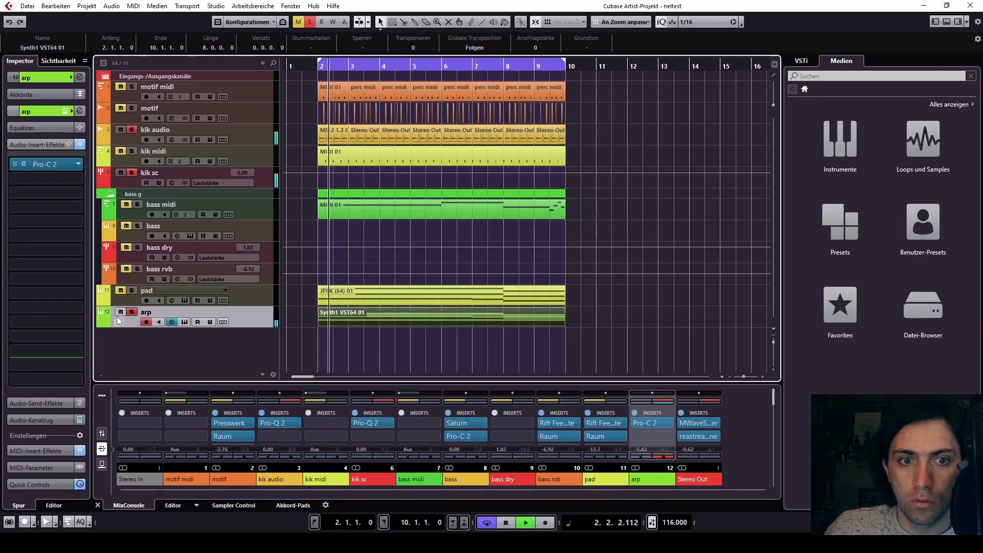
left_click(132, 130)
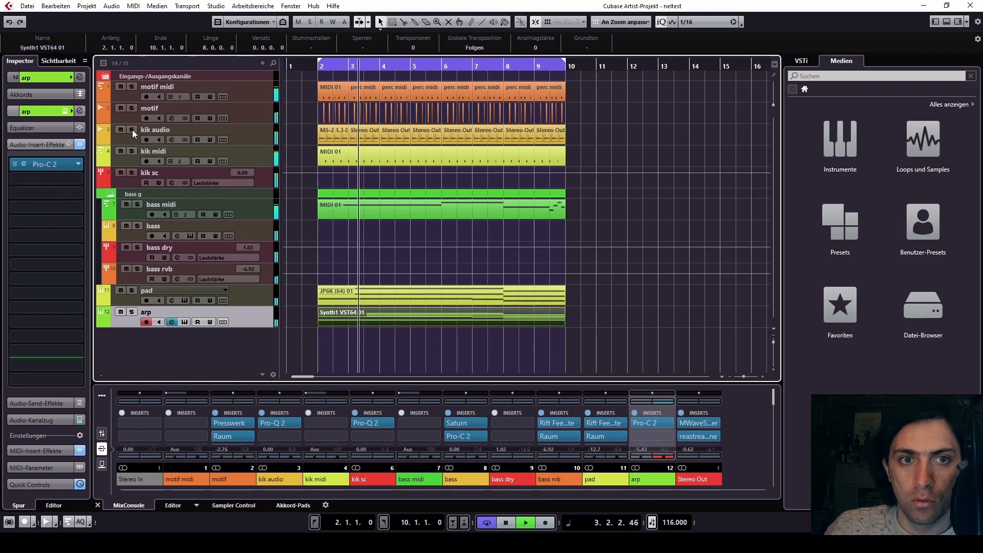
key("space")
key("space")
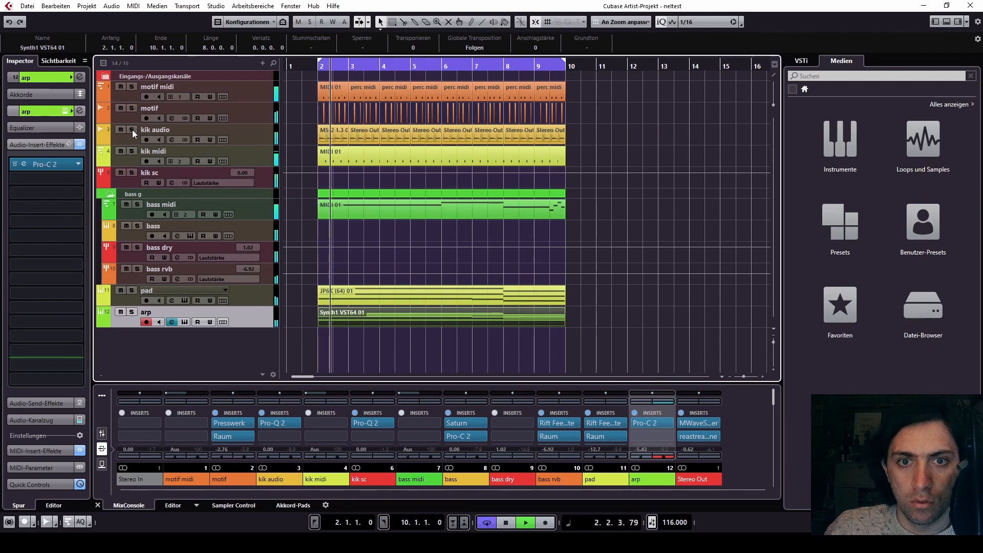
left_click(107, 194)
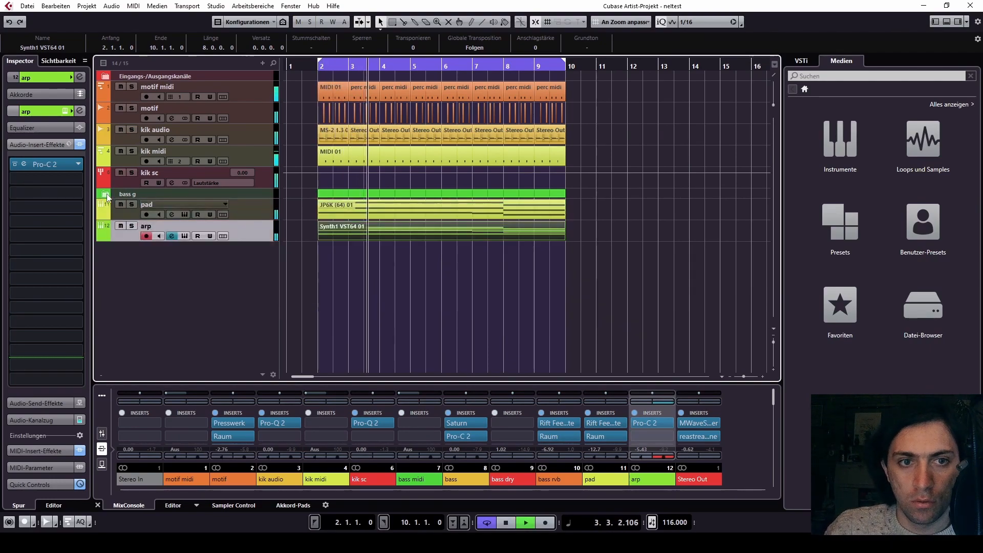
Lower the pad channel's fader to -15.0 dB in the mixer and disarm recording on the arp track.
left_click(102, 434)
left_click_drag(453, 385, 491, 302)
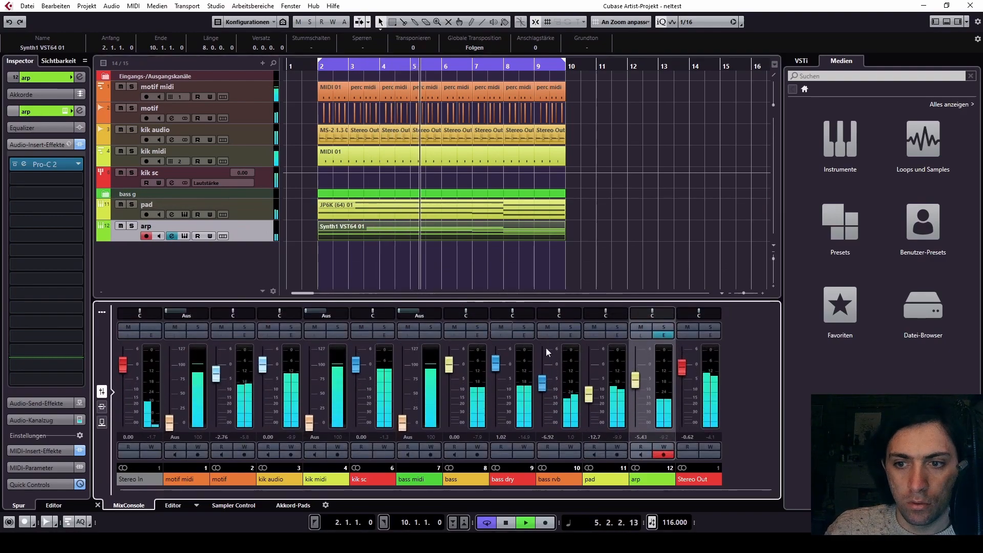
left_click_drag(591, 394, 591, 417)
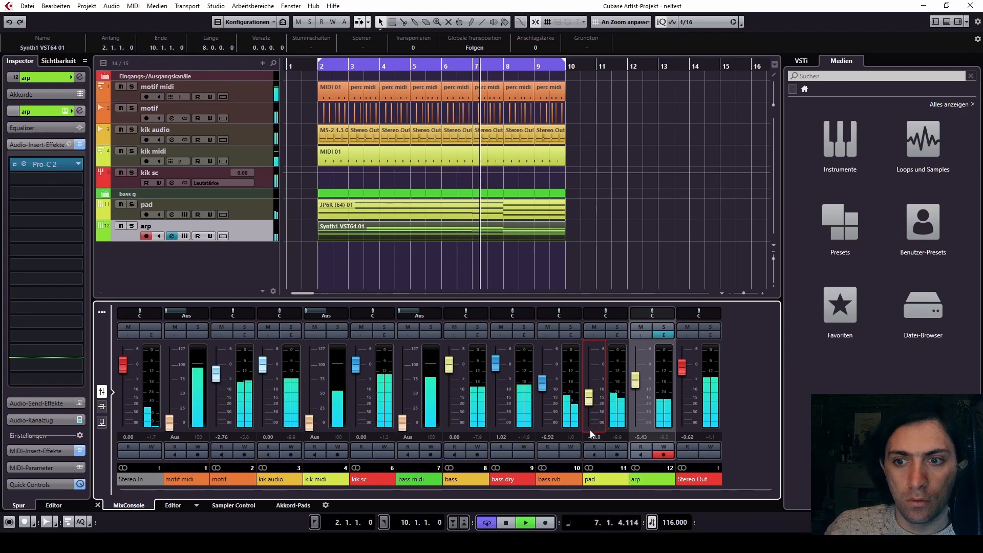
left_click_drag(589, 431, 588, 432)
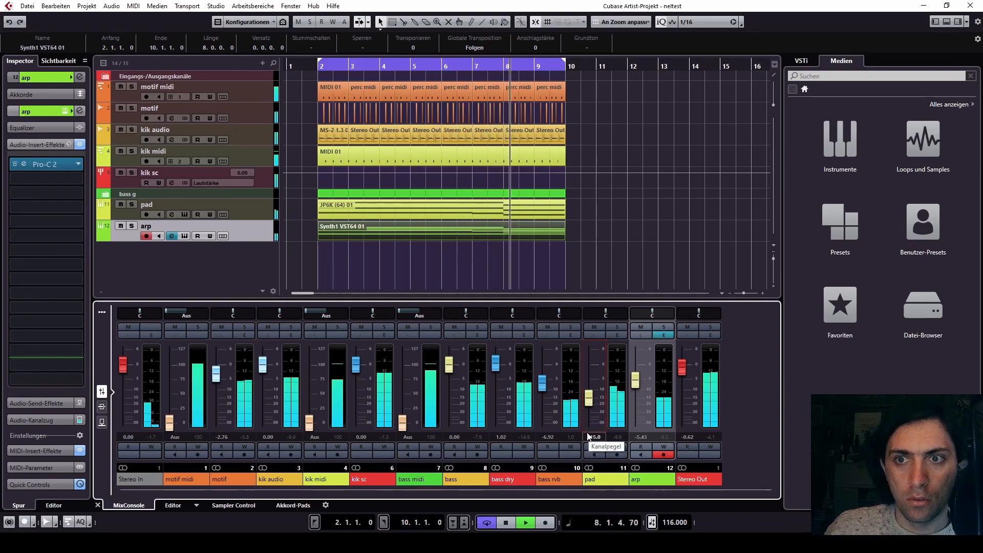
left_click(143, 236)
key("space")
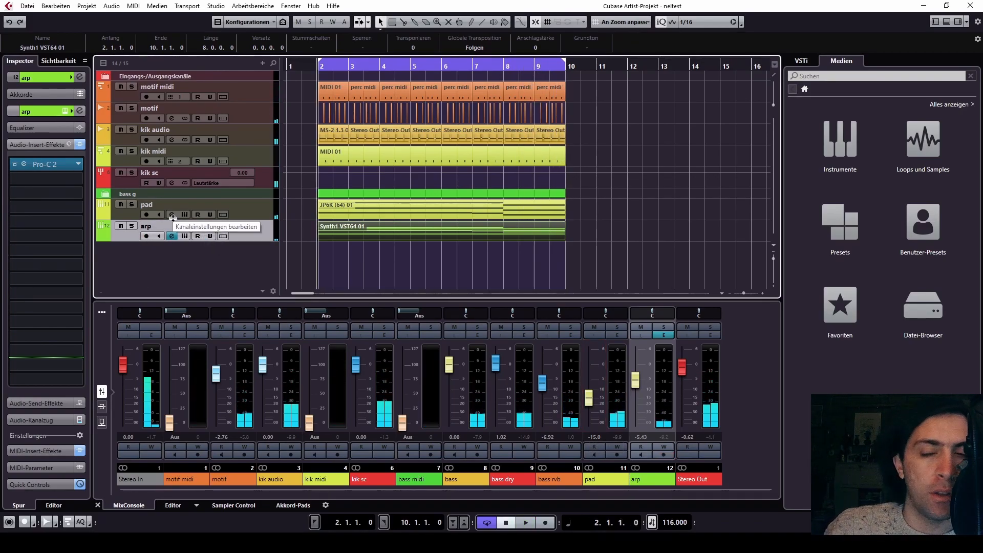
Open the Breakbeats folder within Samples in the file browser and preview ABAHAMBI - Abahambi.
left_click(923, 310)
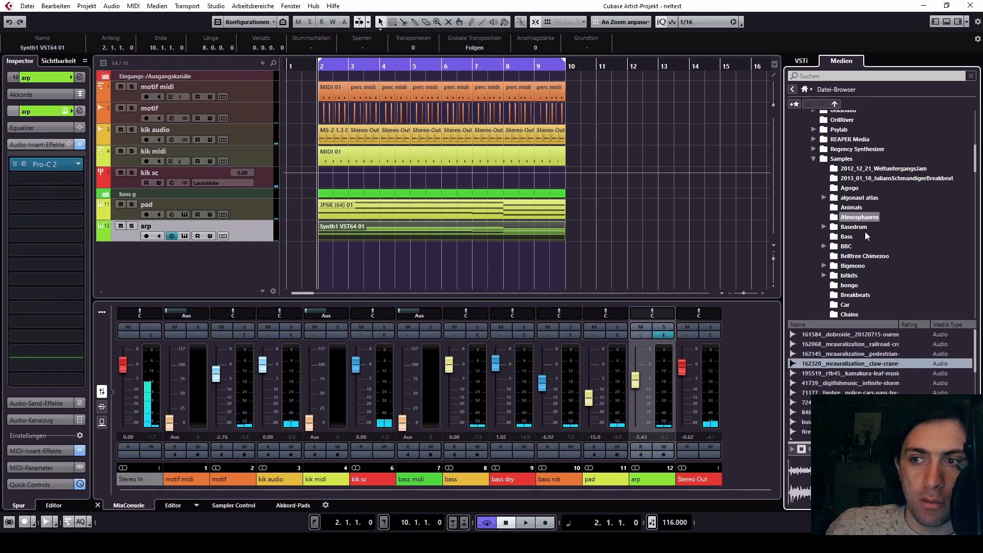
left_click(850, 296)
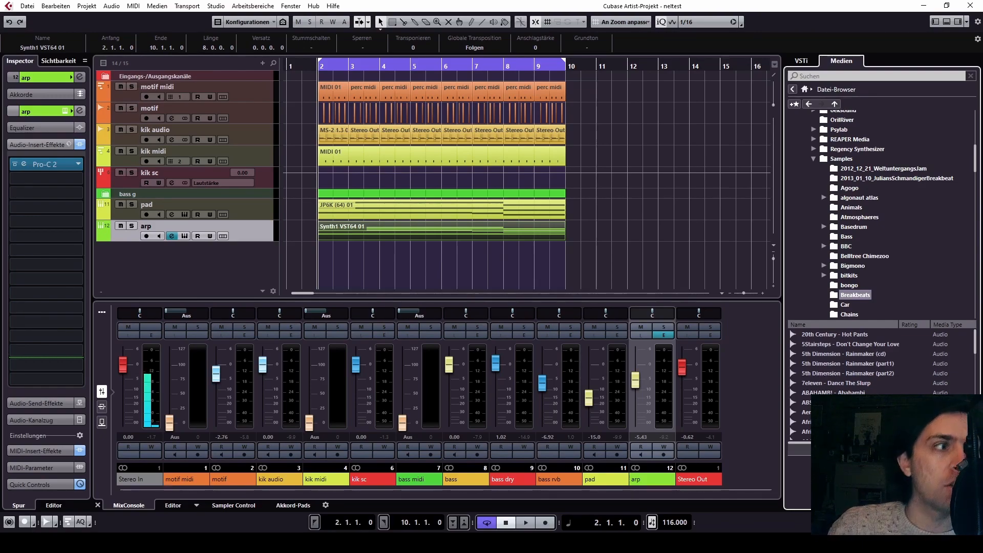
left_click(844, 393)
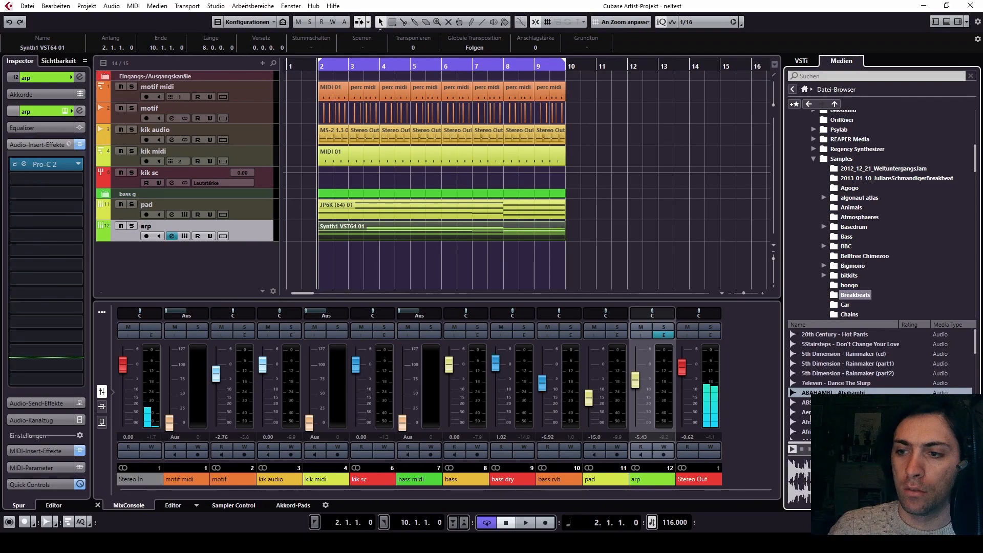
Audition the following breakbeat samples one after another until reaching Alvin Cash - The Get Away.
left_click(813, 412)
left_click(813, 422)
key("Down")
key("Down")
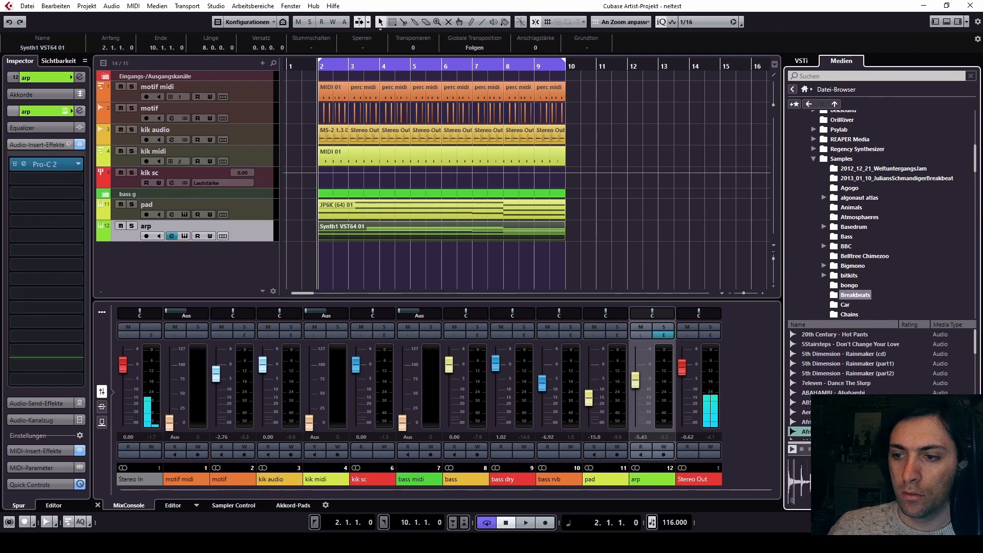
key("Down")
key("Down")
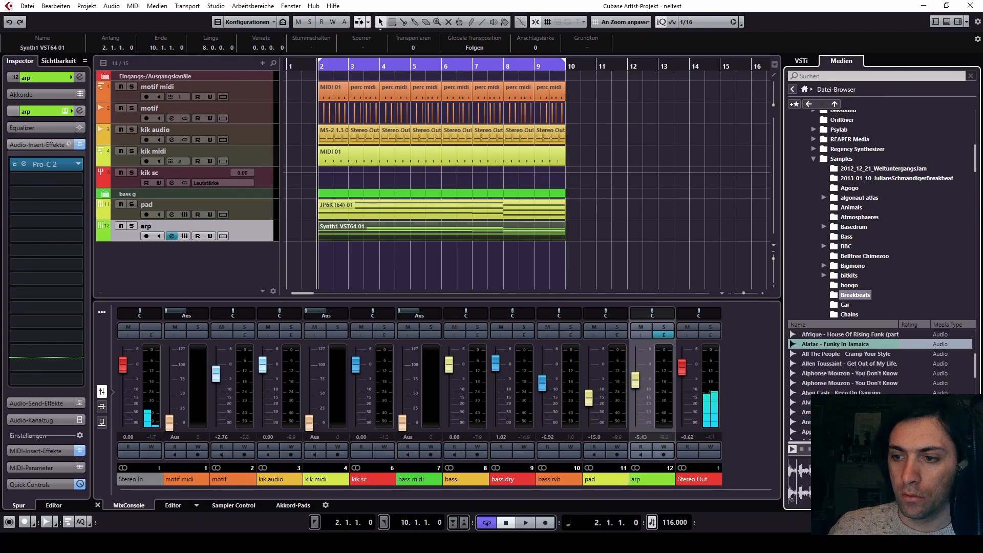
key("Down")
key("Down")
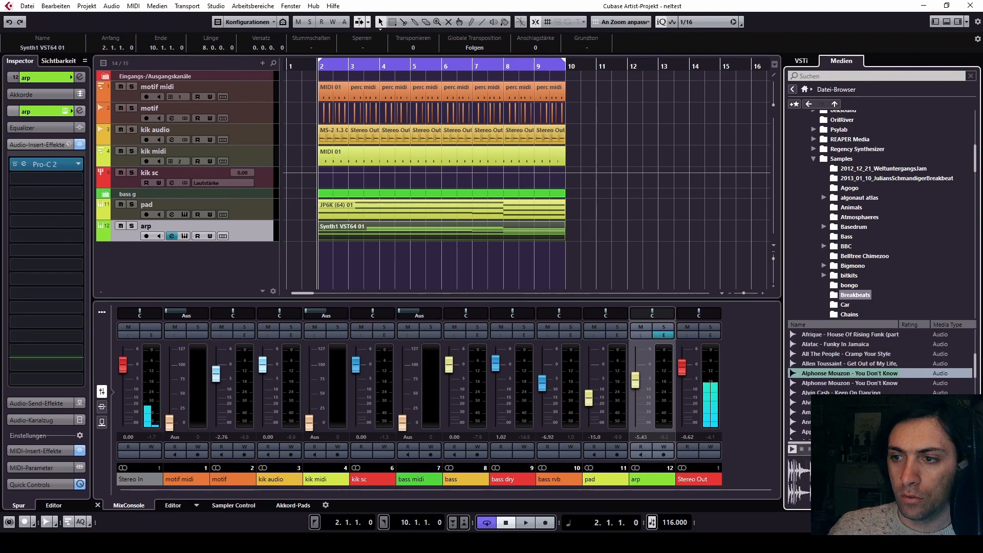
key("Down")
key("Down")
key("Down")
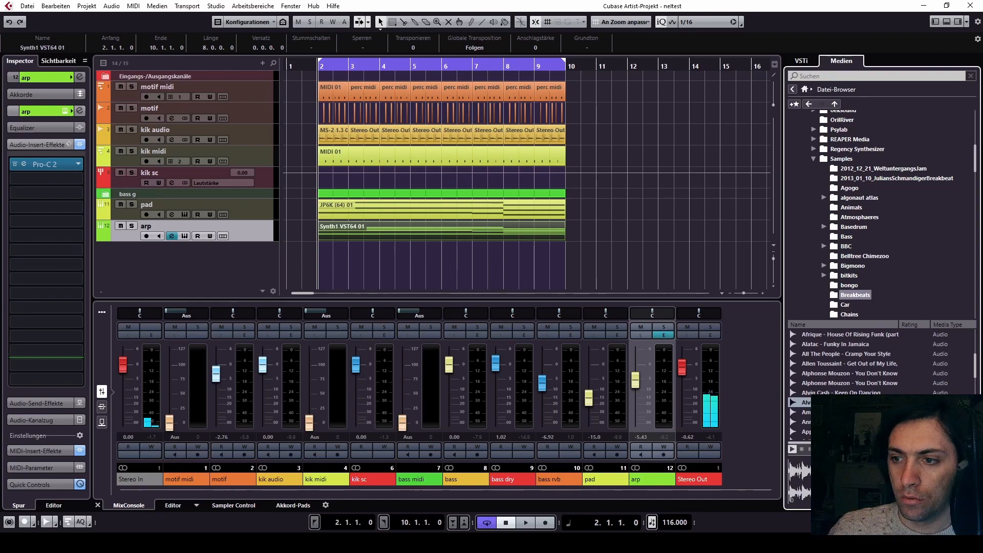
Place the Alvin Cash - The Get Away sample at bar 2 on a new, taller track named break.
left_click_drag(688, 331, 325, 260)
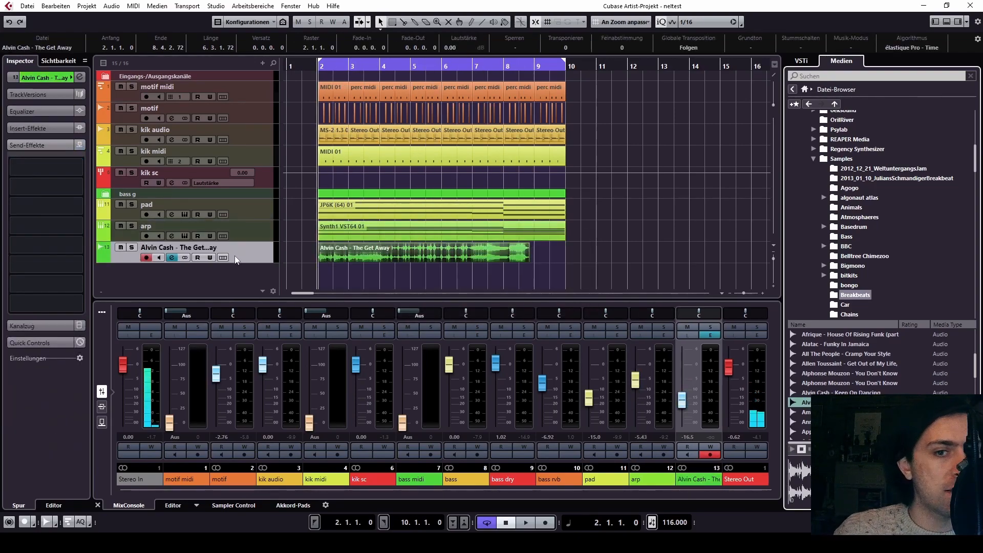
left_click_drag(235, 262, 234, 306)
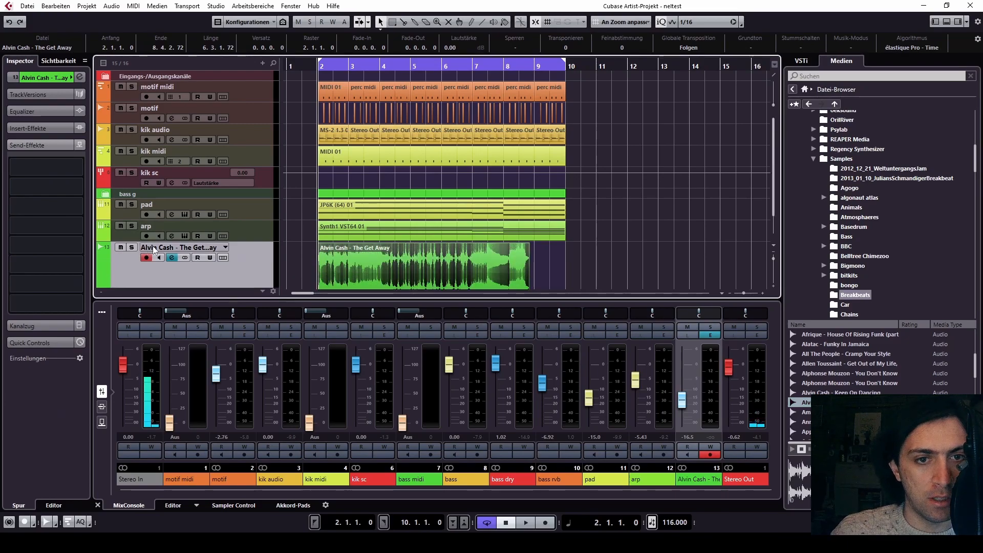
double_click(154, 248)
type("break")
key("Return")
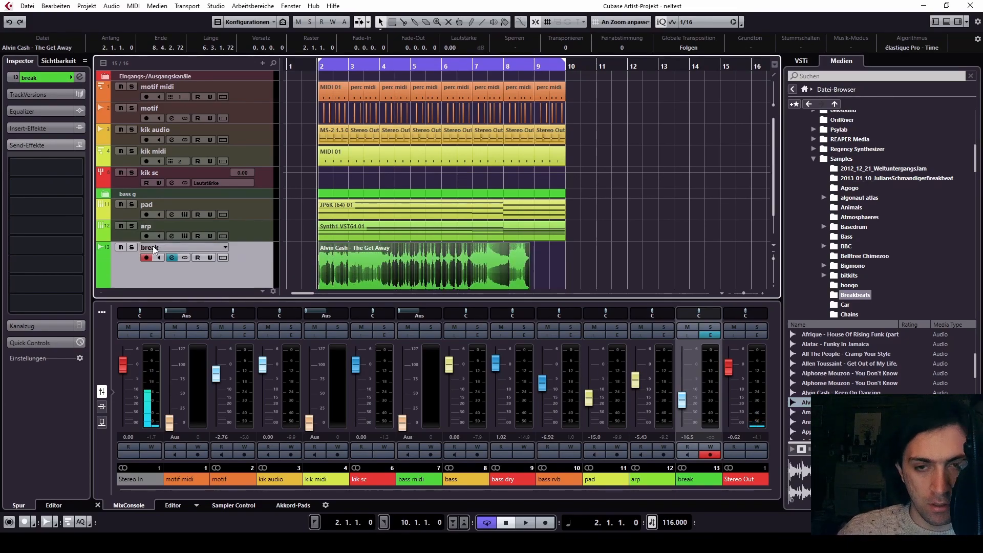
Solo the break track and play it from just after the start of bar 4.
scroll(447, 236, "down", 2)
scroll(391, 244, "up", 3)
left_click(368, 65)
key("space")
key("space")
left_click(132, 211)
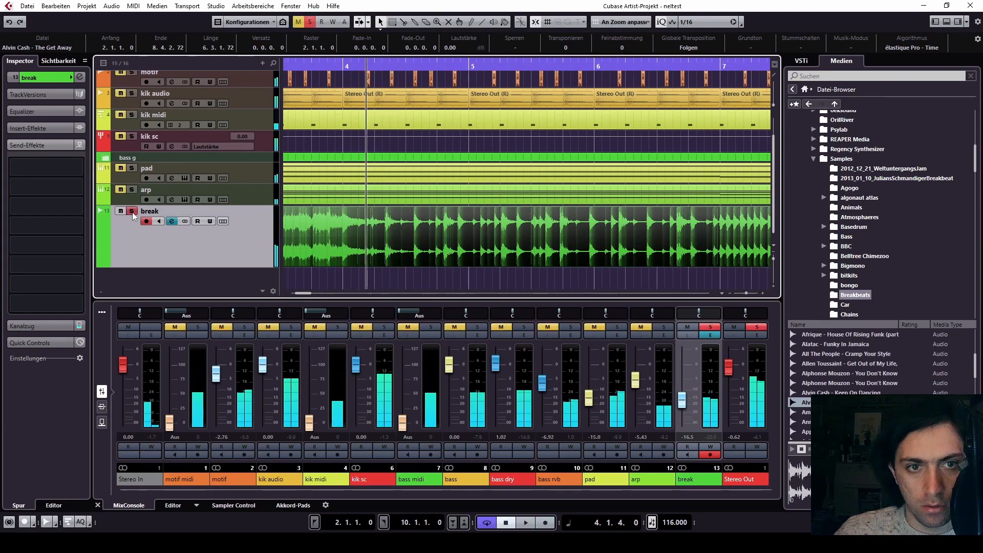
key("space")
Listen through the soloed break for a loop start and place the playback cursor at 5.3.4.0.
scroll(461, 244, "up", 3)
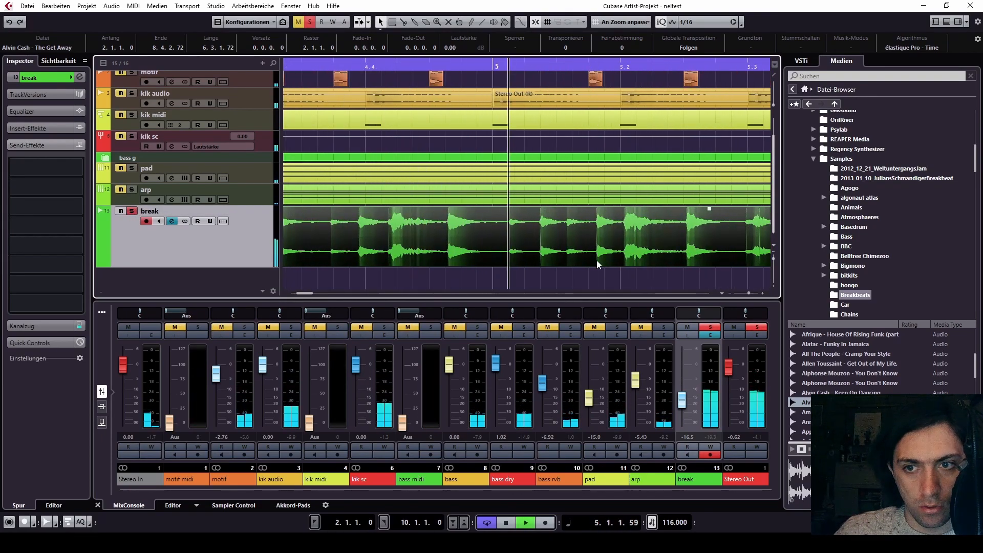
key("space")
key("space")
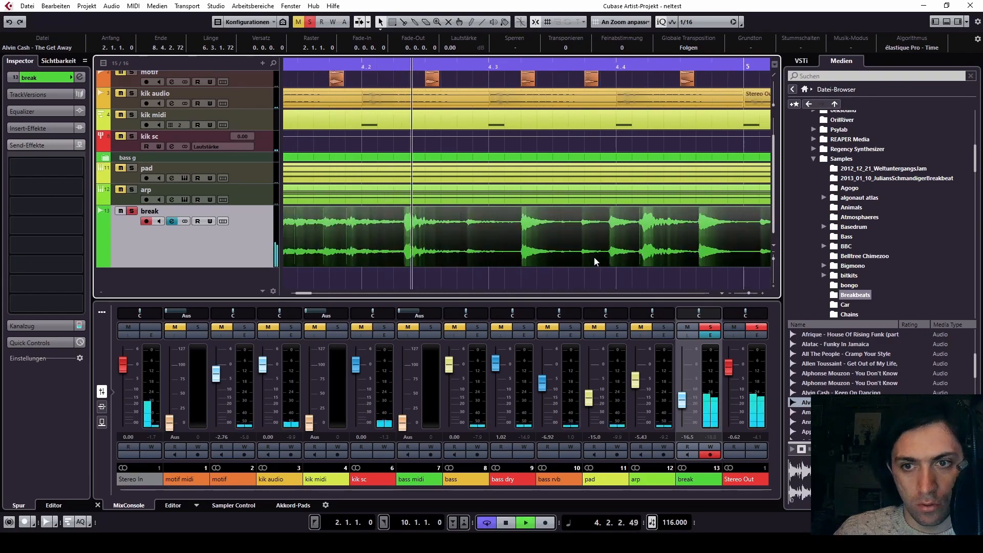
scroll(595, 258, "down", 3)
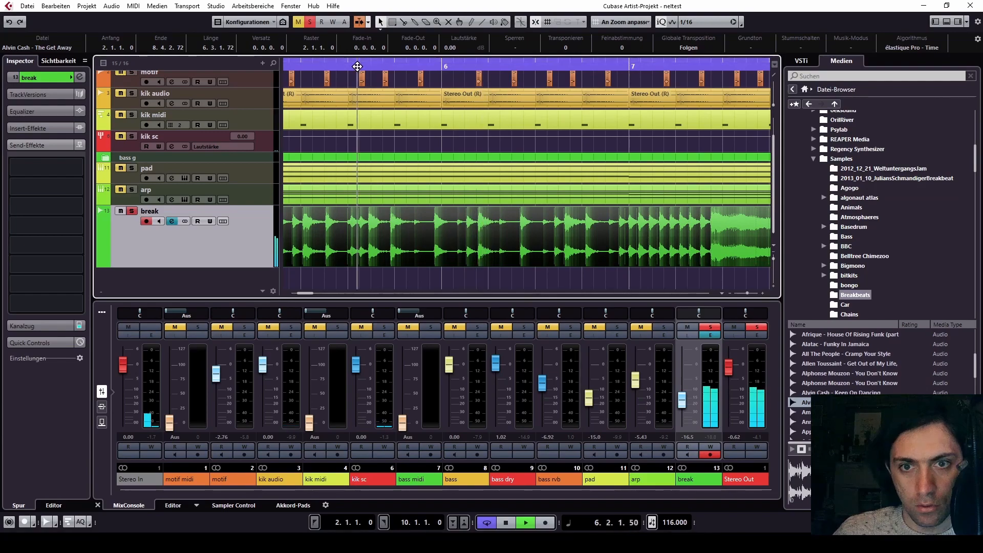
key("space")
left_click(378, 67)
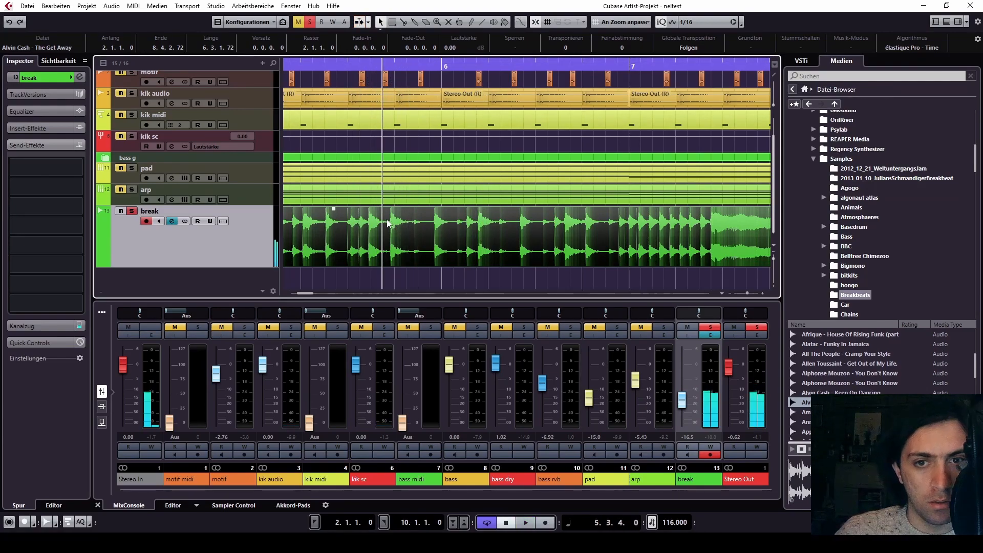
Enable zero-crossing snapping and split the break clip at the drum hit's onset, at 5.3.4.71.
scroll(387, 223, "up", 6)
key("3")
scroll(399, 234, "up", 4)
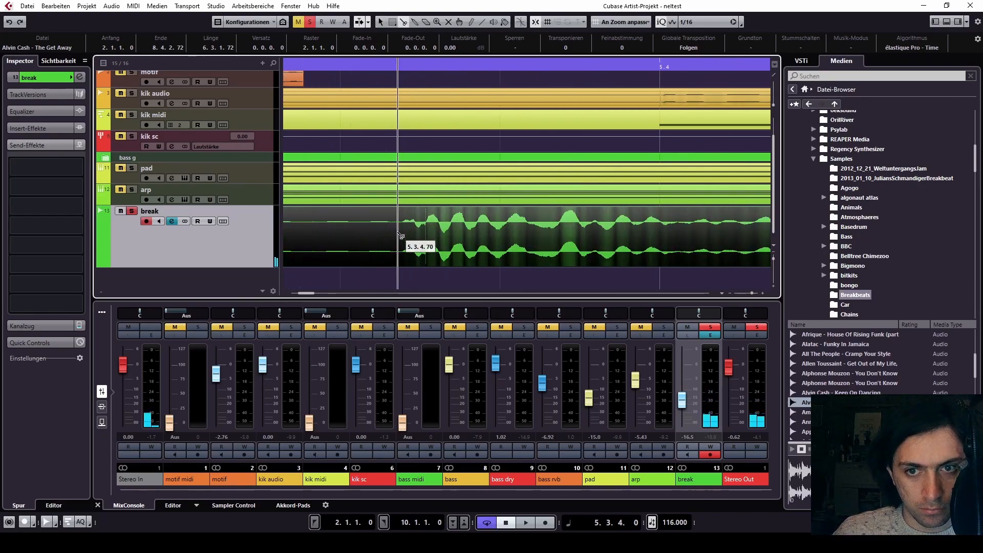
scroll(400, 235, "up", 1)
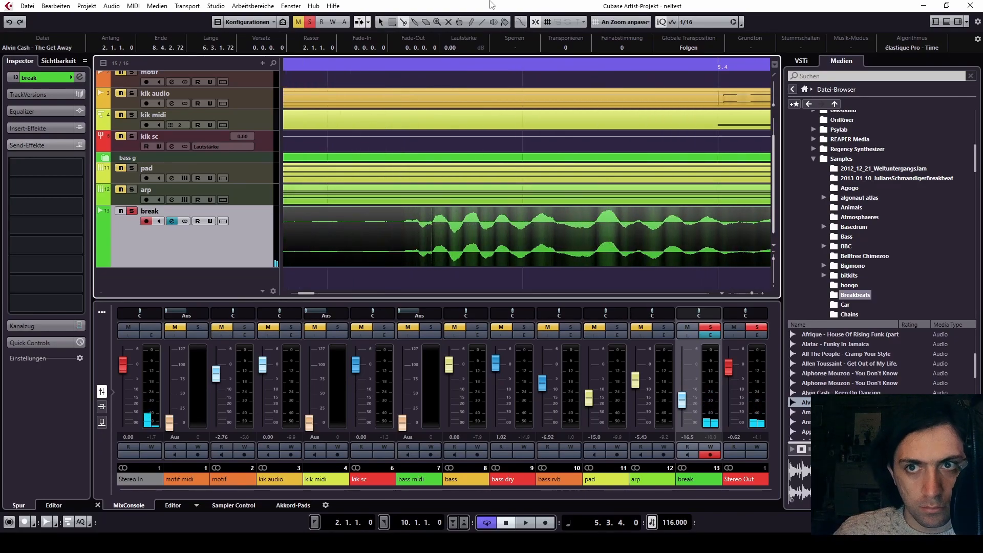
left_click(520, 23)
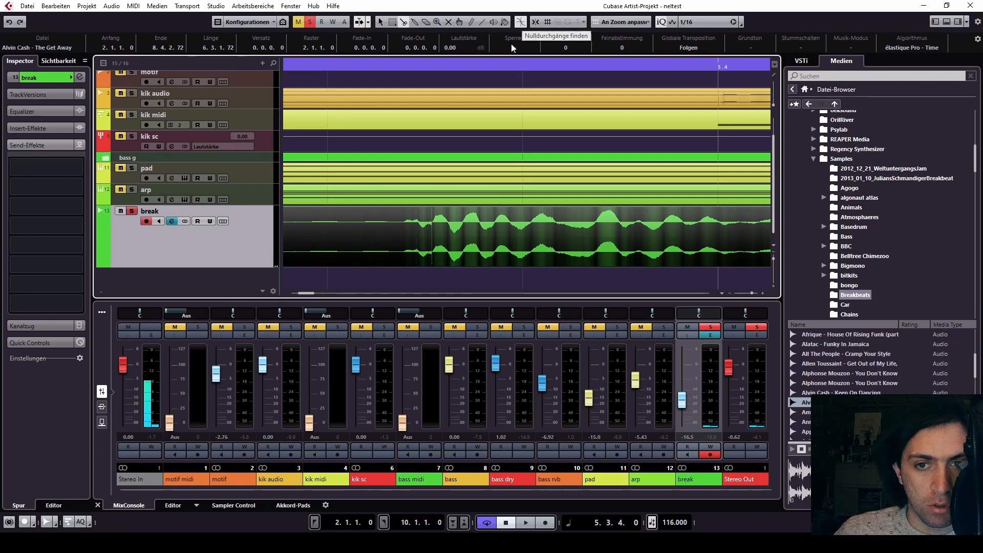
left_click(411, 249)
scroll(411, 249, "down", 3)
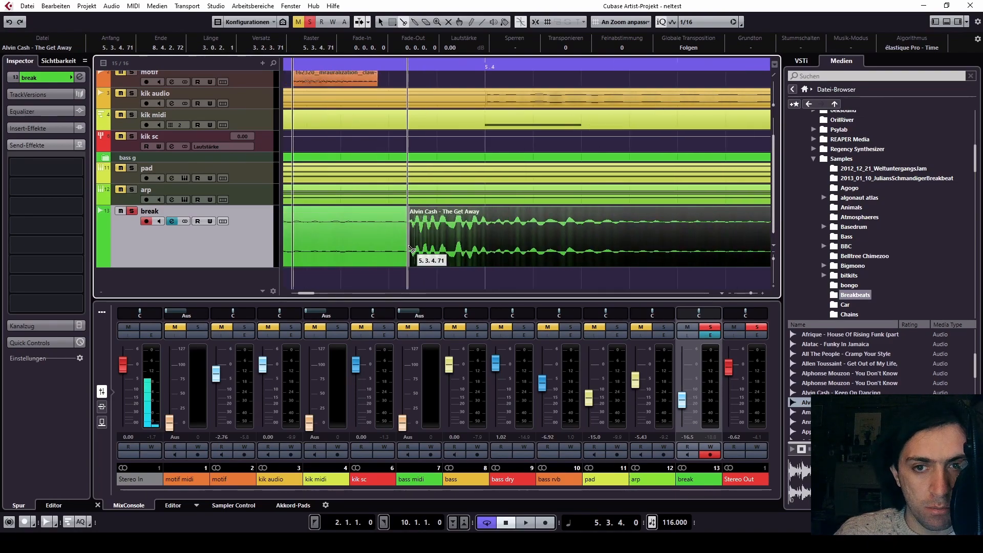
Delete the part of the break clip before the cut.
key("1")
scroll(411, 249, "down", 2)
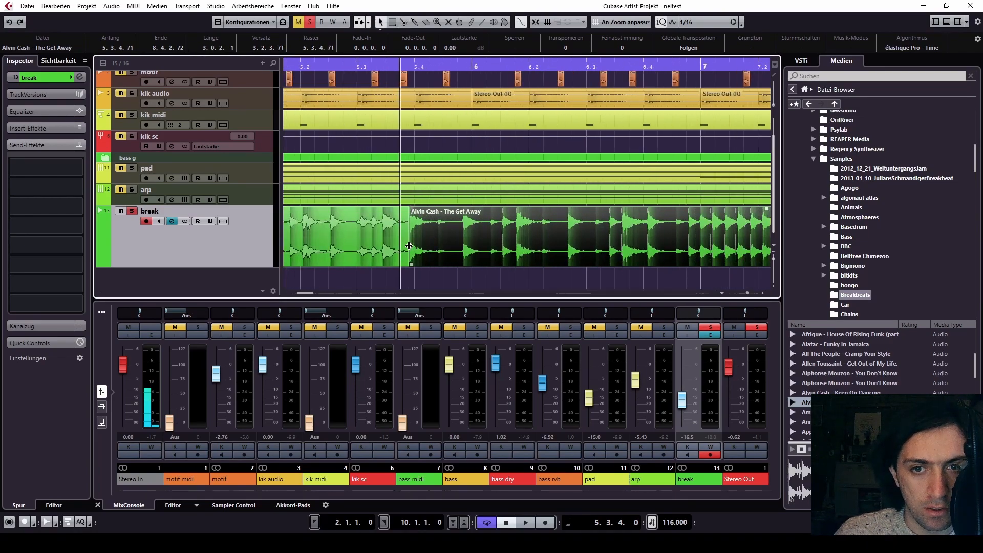
left_click(408, 248)
key("Delete")
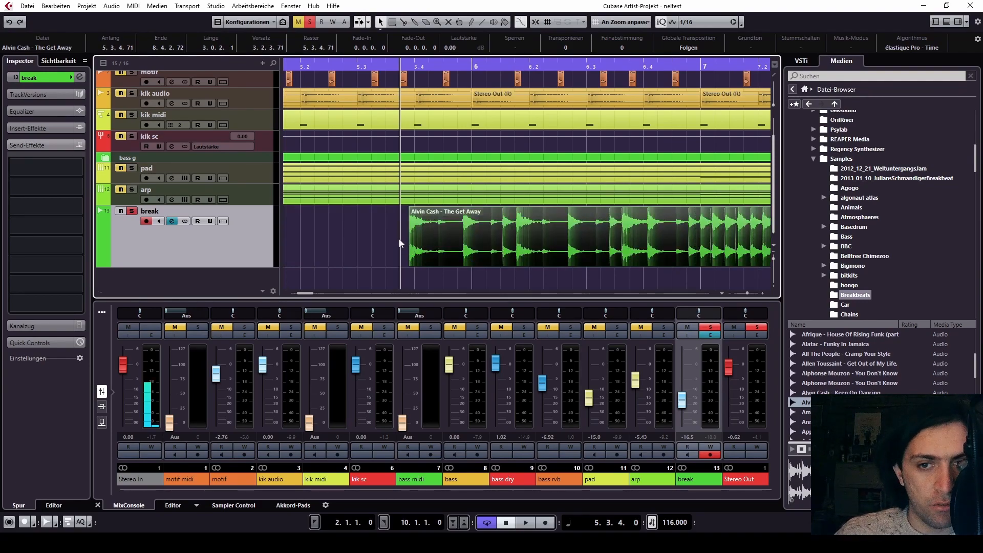
scroll(395, 237, "down", 4)
scroll(395, 238, "down", 2)
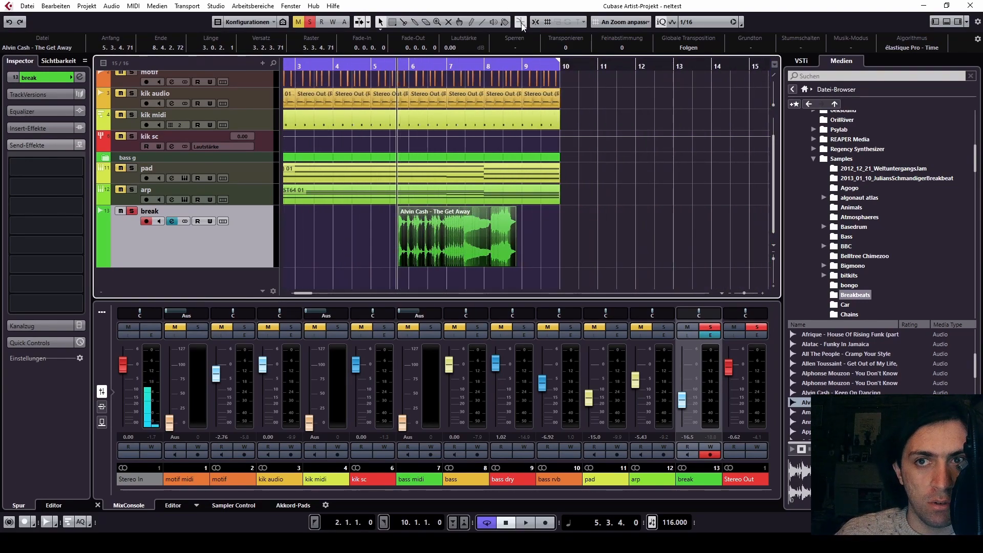
scroll(419, 232, "left", 3)
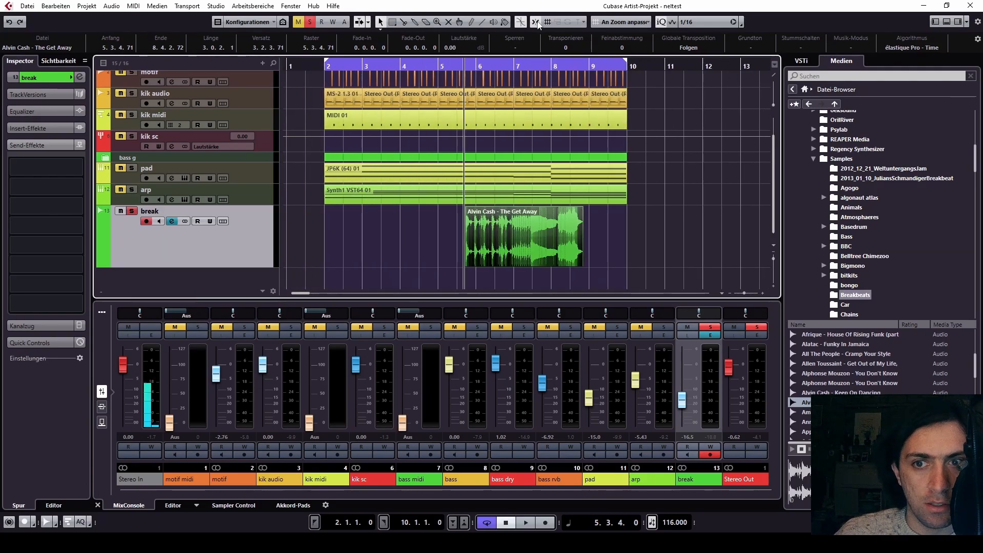
Move the remaining break clip to start at bar 2 and play it back from there.
left_click_drag(512, 242, 371, 242)
left_click(325, 61)
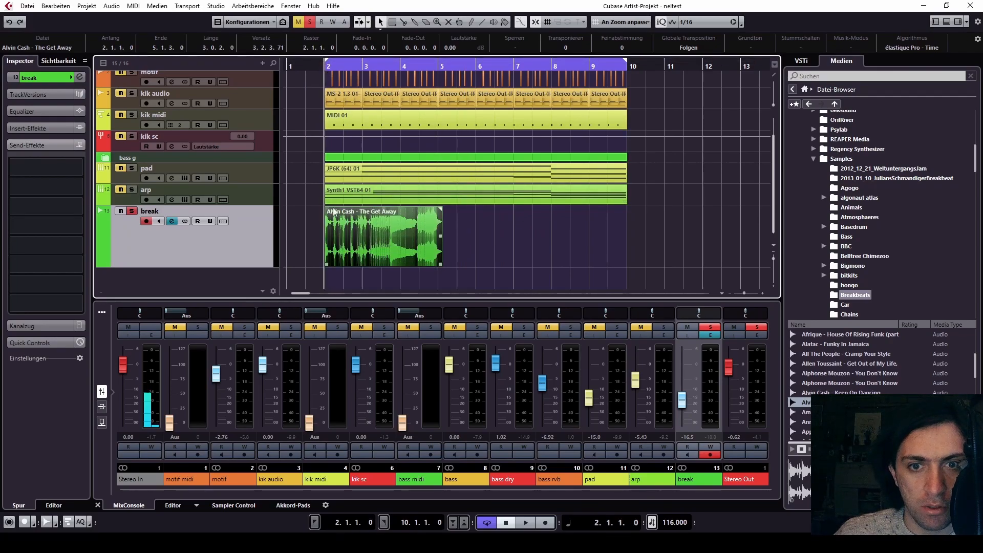
key("space")
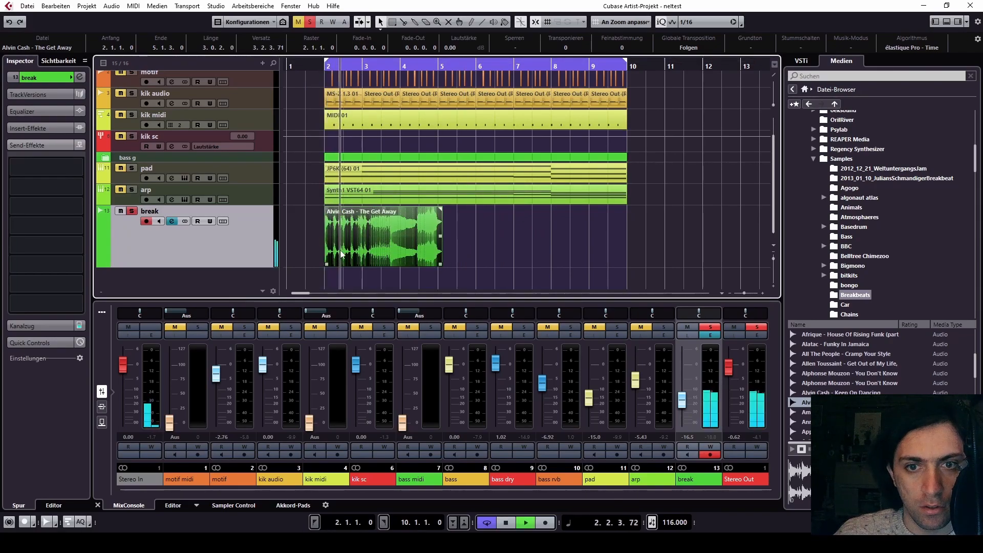
key("h")
key("h")
key("space")
key("space")
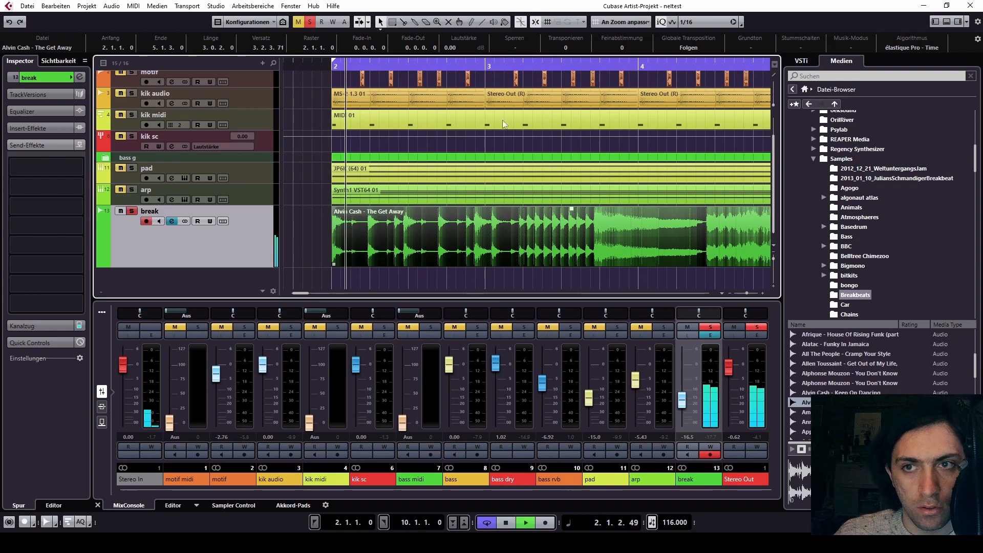
key("space")
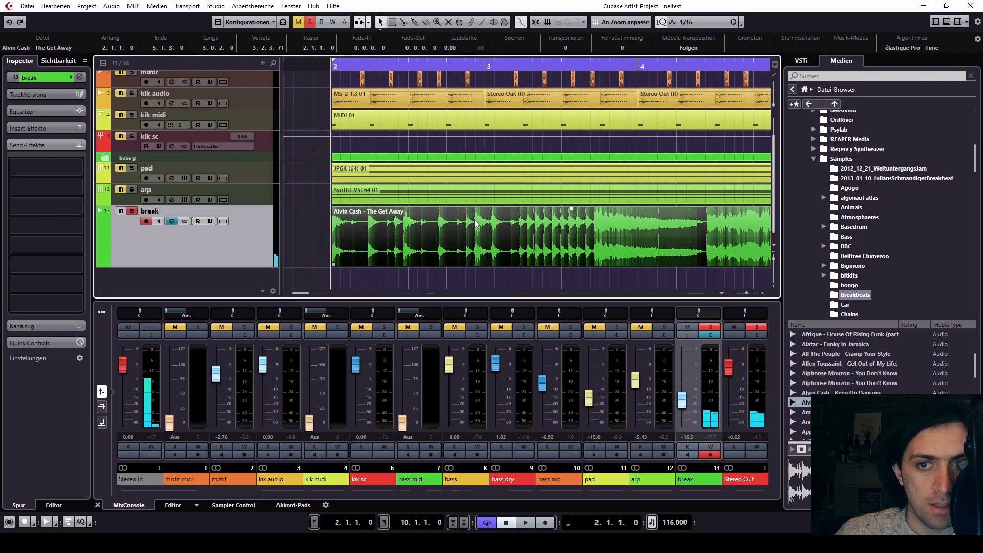
Split the break clip at 2.4.3.103 and delete everything after the cut.
scroll(475, 220, "up", 9)
key("3")
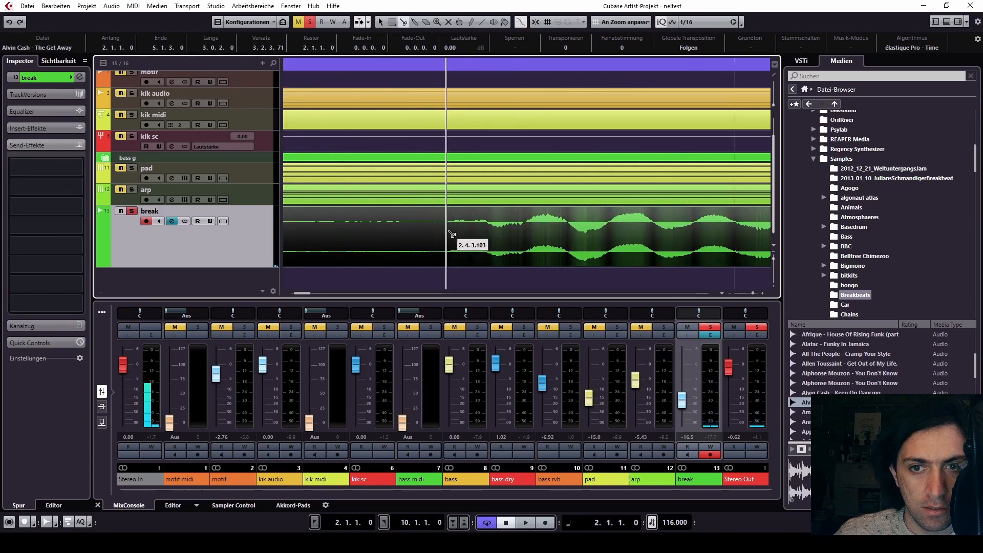
left_click(448, 233)
key("1")
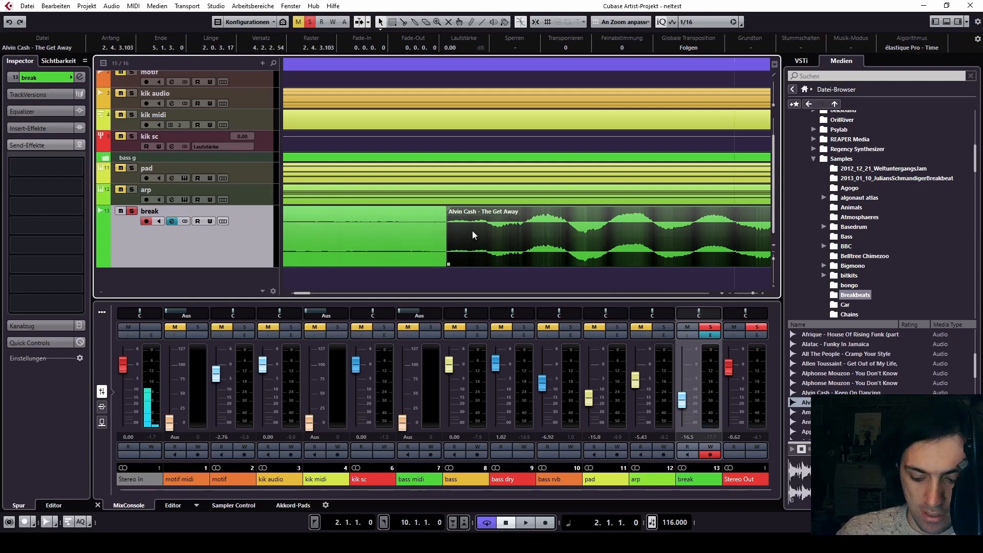
key("Delete")
scroll(468, 229, "down", 10)
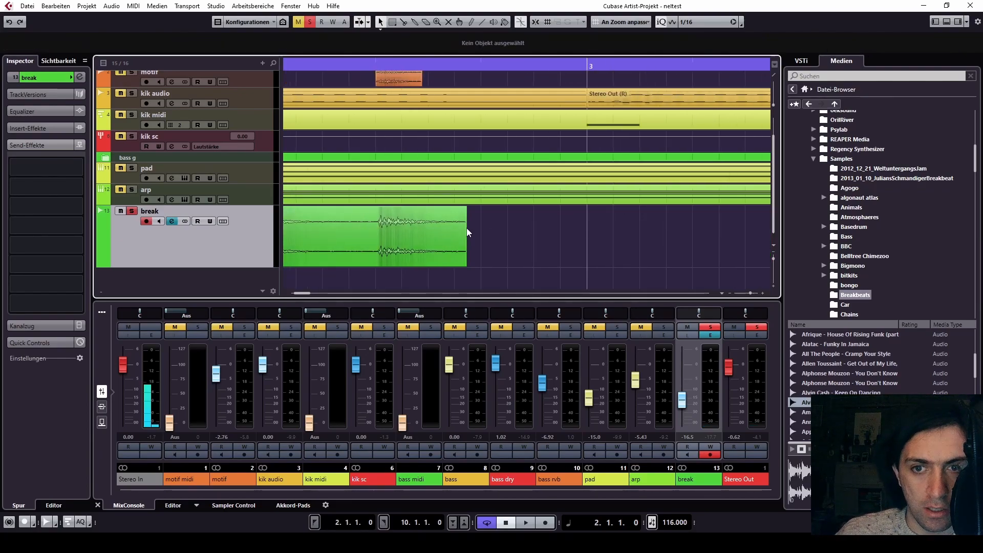
scroll(399, 229, "down", 3)
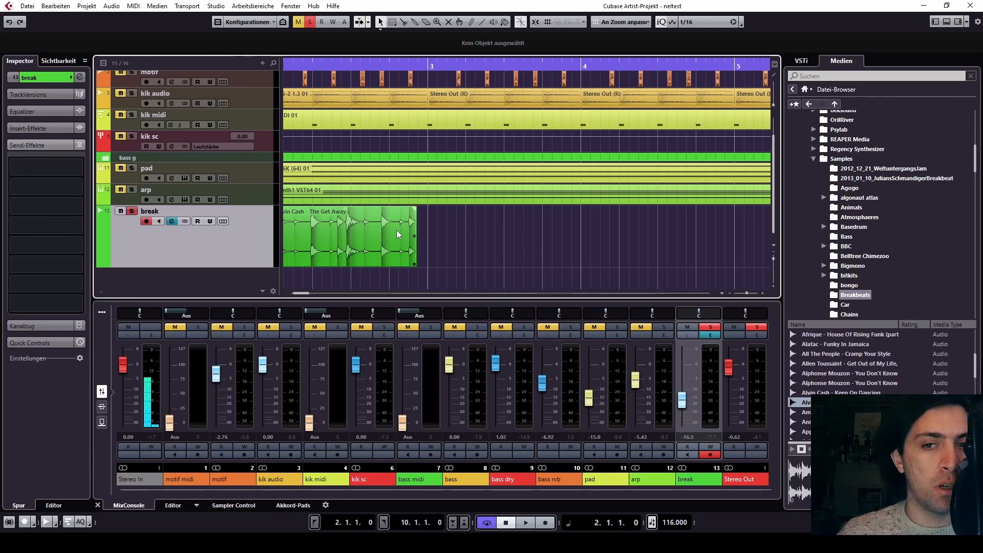
Select the trimmed break clip and shorten the loop range to run from bar 2 to bar 3.
left_click(386, 234)
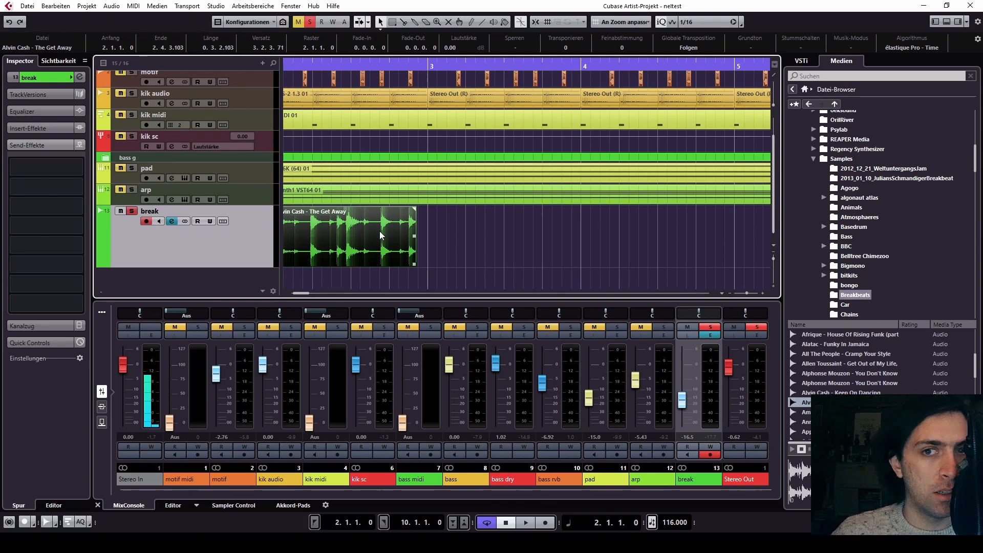
scroll(381, 235, "down", 3)
scroll(380, 235, "down", 2)
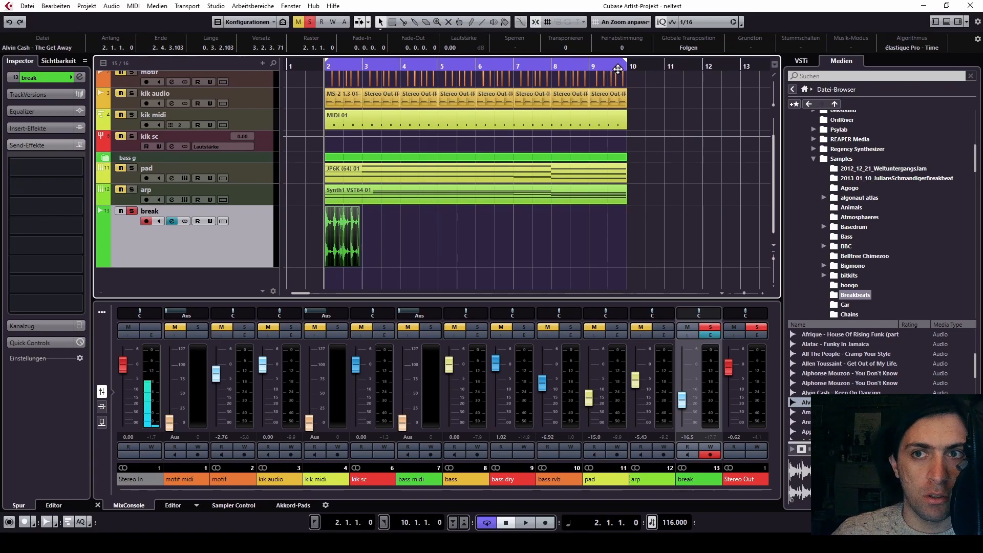
left_click_drag(615, 66, 362, 67)
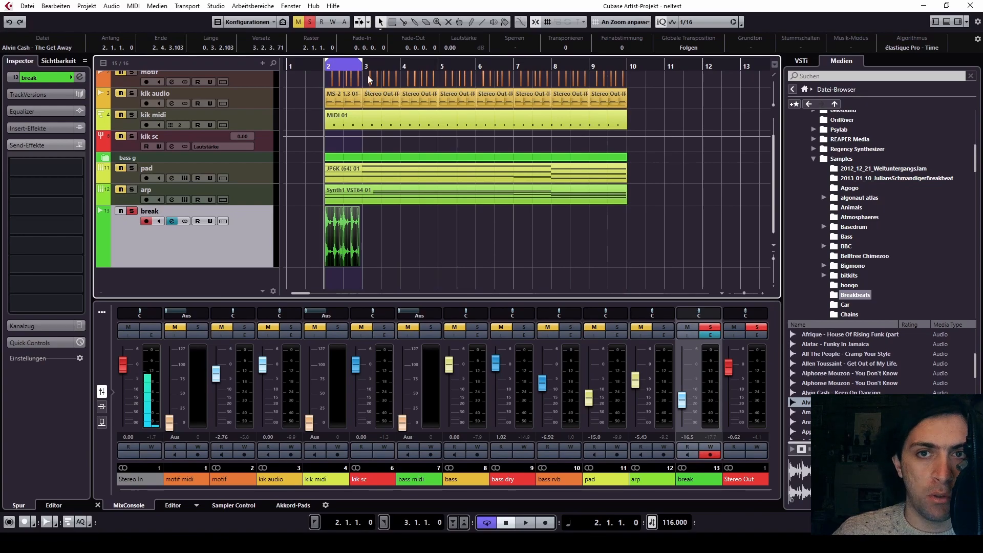
left_click_drag(360, 64, 364, 119)
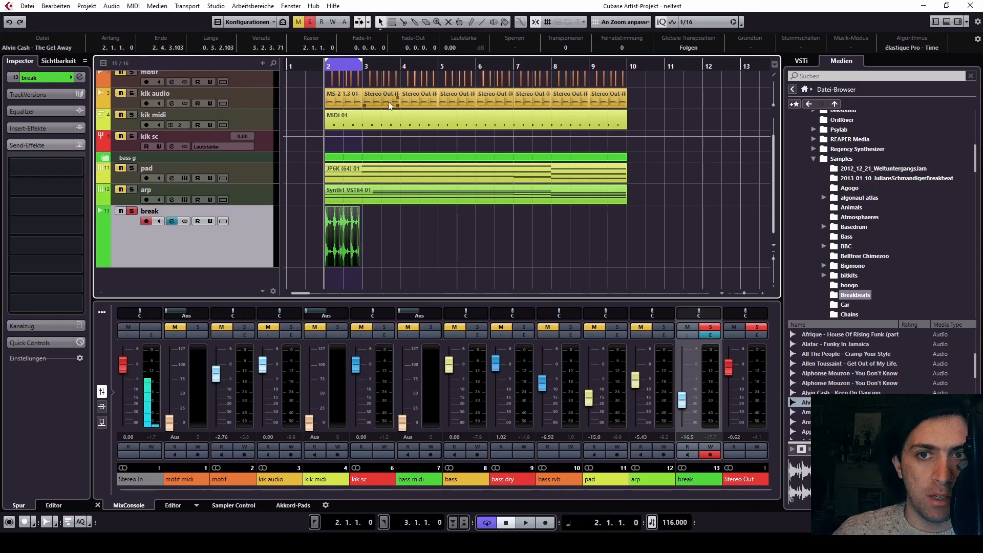
Try other loop ranges, moving the end to bar 12, the start to bar 3, and narrowing it to 6.1.3.0–6.2.1.30.
left_click_drag(361, 62, 706, 109)
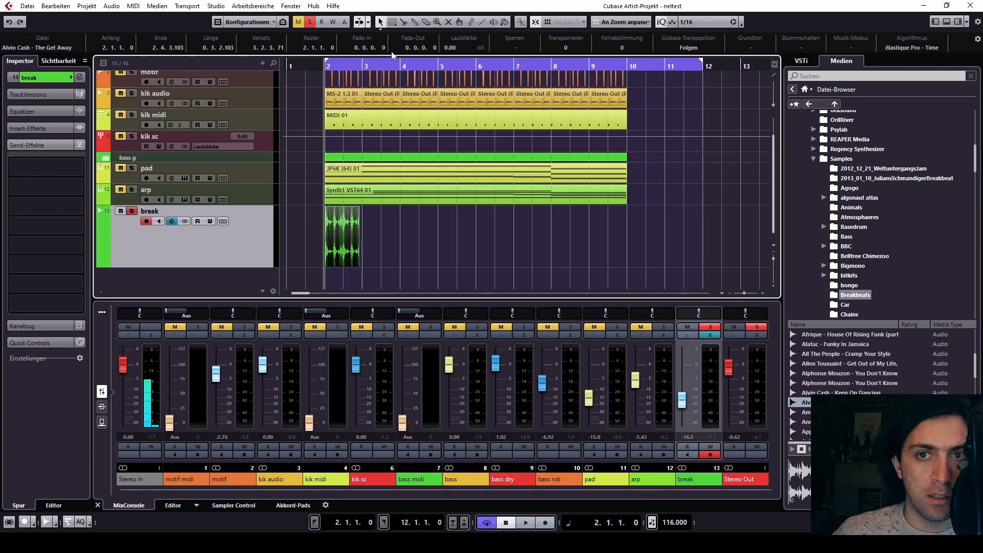
left_click_drag(364, 66, 385, 91)
scroll(486, 90, "up", 8, "ctrl")
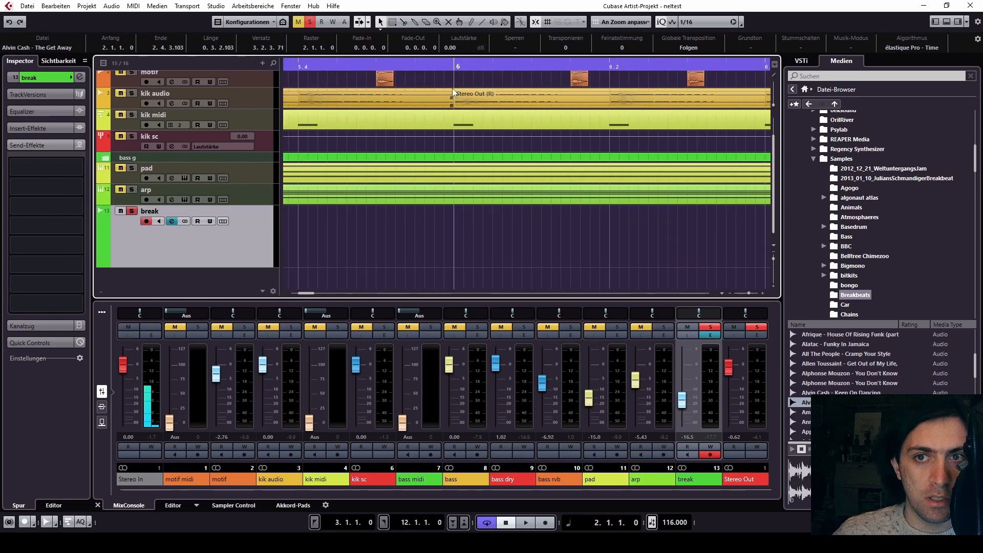
left_click_drag(580, 61, 619, 61, "alt")
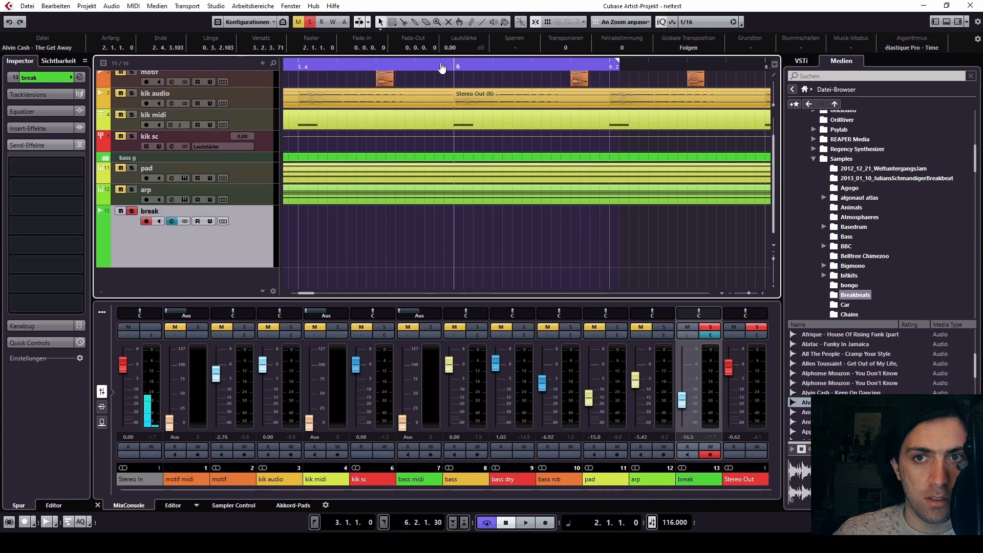
left_click_drag(441, 67, 535, 77, "ctrl")
Set the loop range around the break clip, from bar 2 to bar 3.
scroll(558, 85, "down", 10, "ctrl")
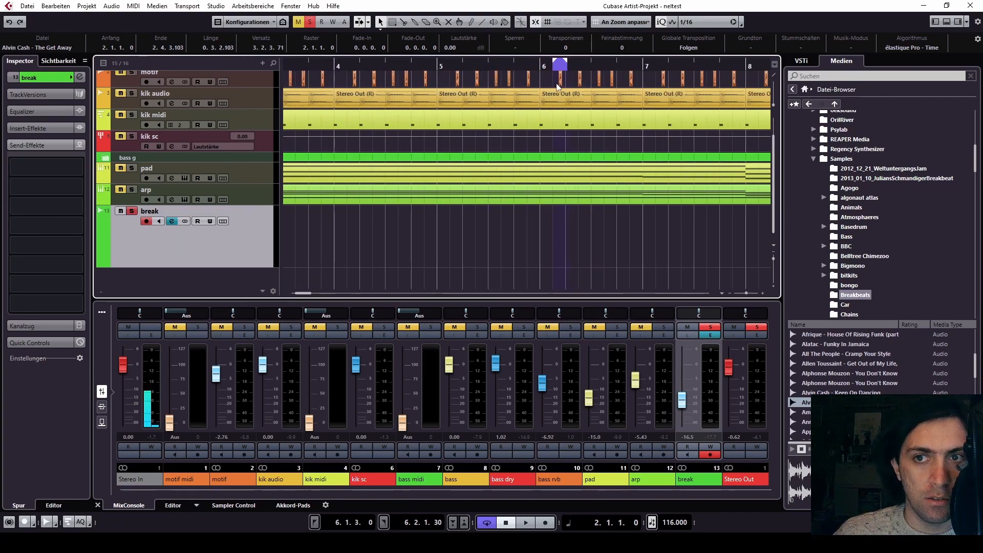
scroll(476, 134, "down", 1, "ctrl")
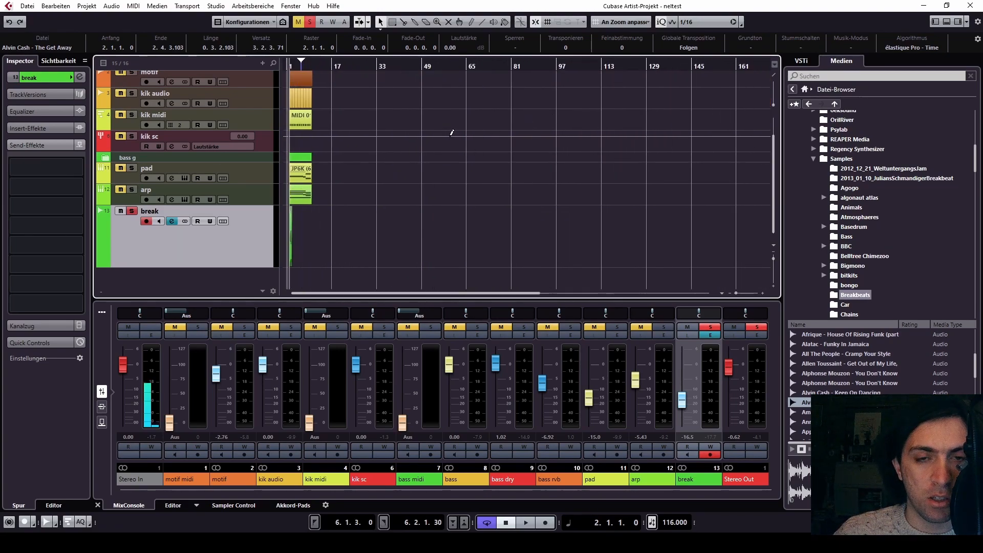
scroll(284, 86, "up", 10, "ctrl")
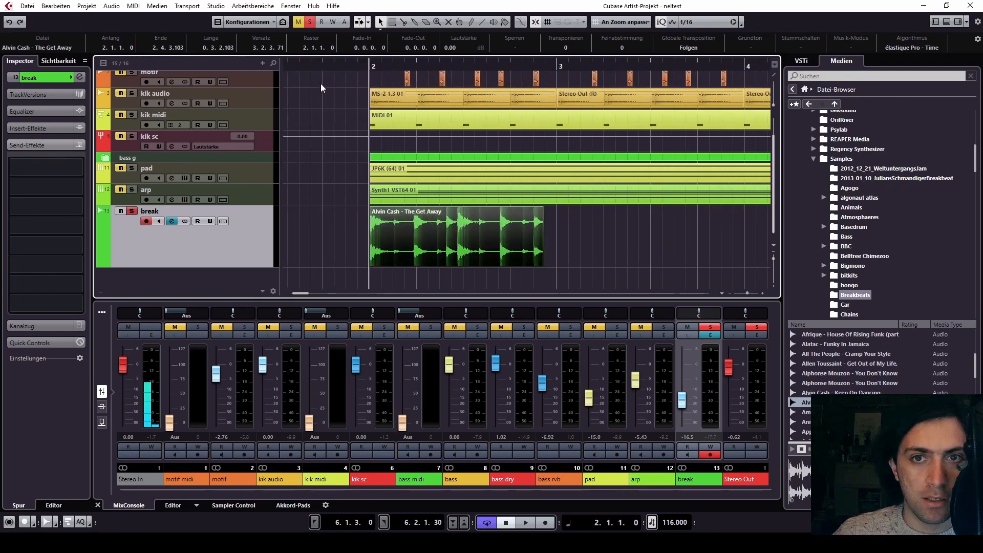
left_click(369, 69)
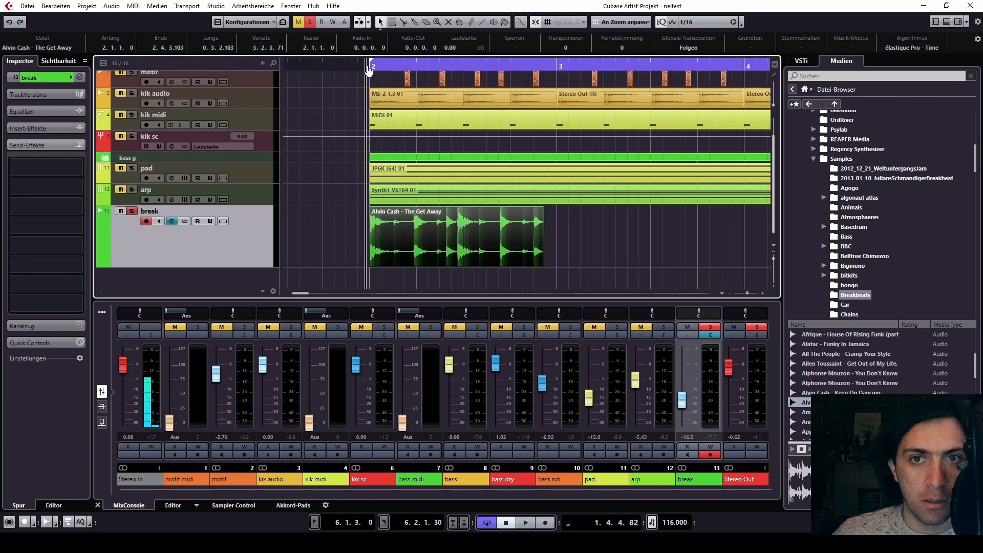
left_click(556, 68, "alt")
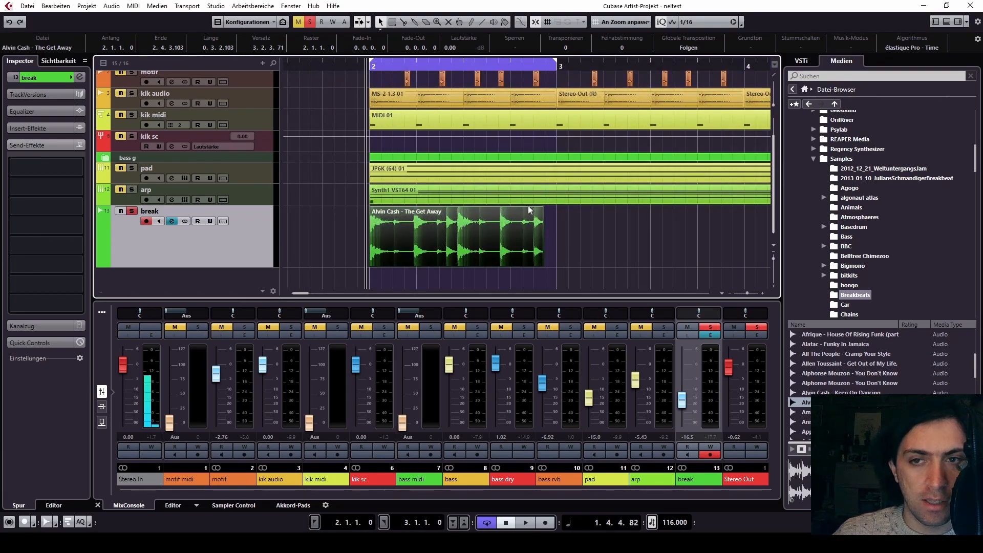
Set the break clip's time-stretch algorithm to élastique Pro - Tape.
left_click(111, 5)
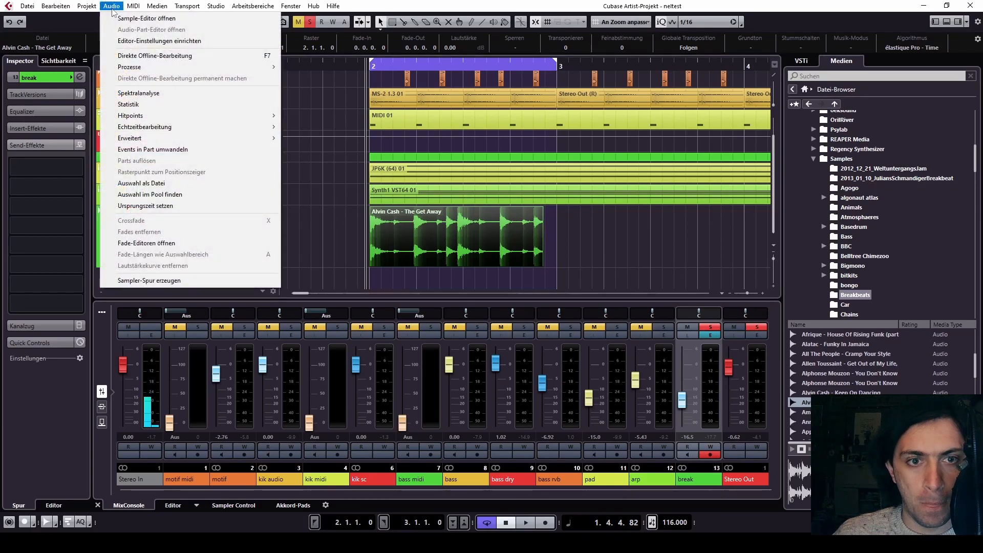
left_click(112, 7)
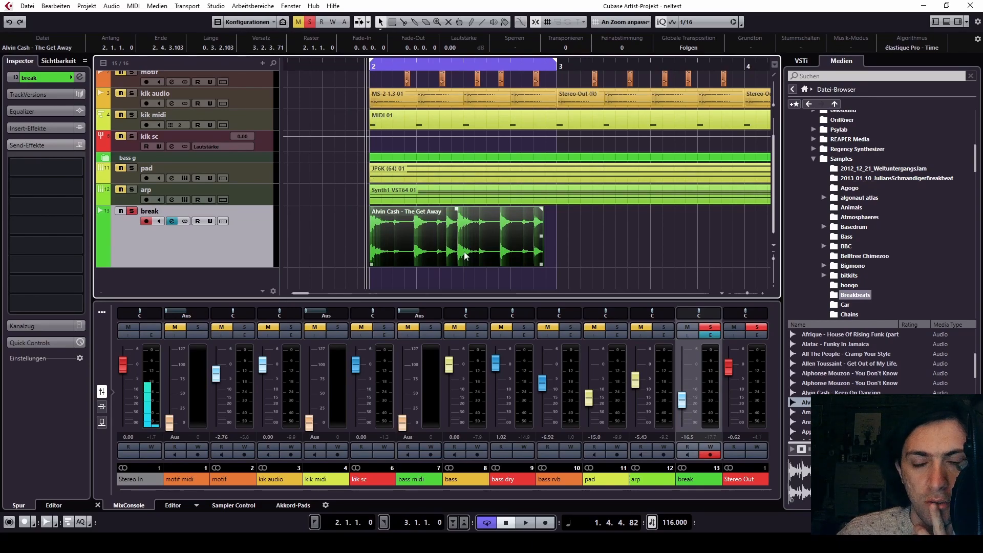
left_click(911, 48)
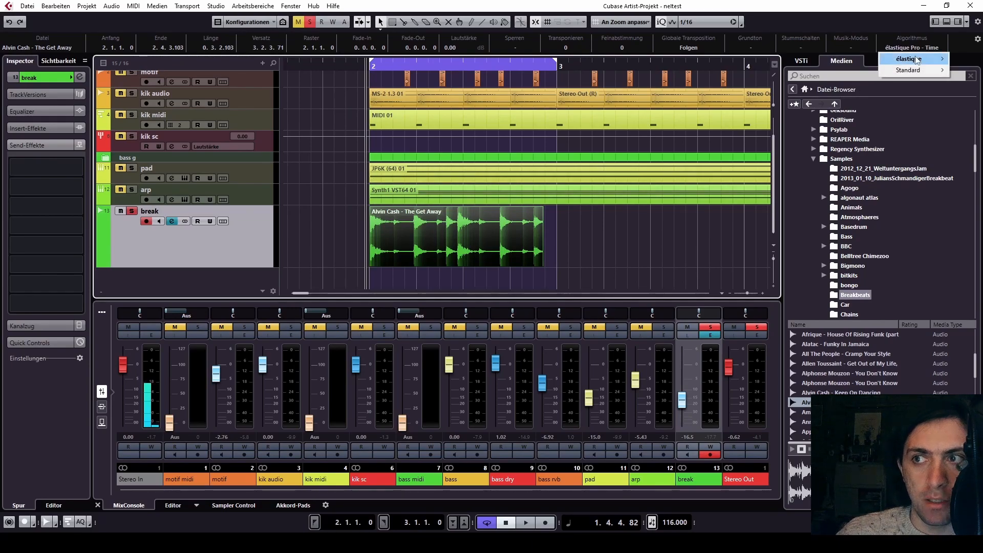
mouse_move(914, 59)
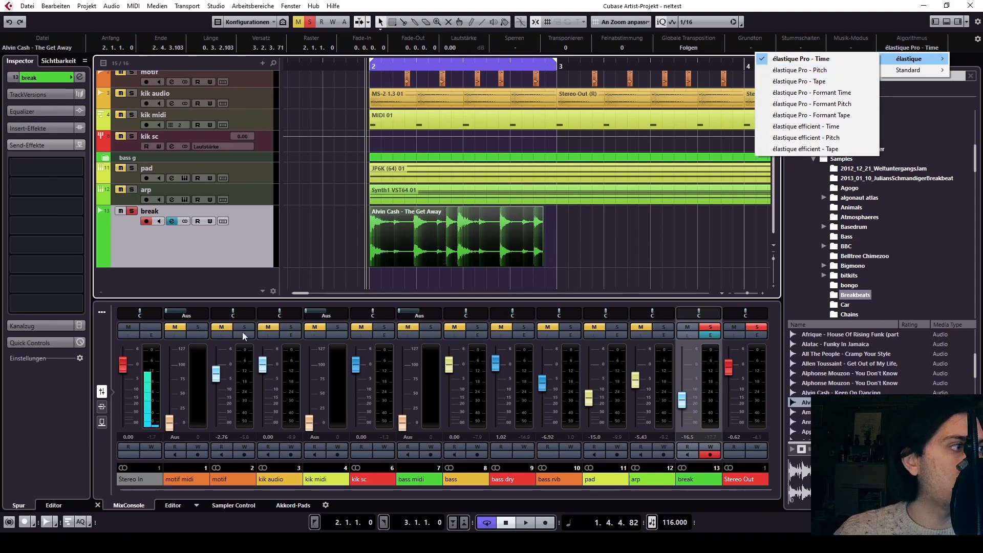
key("alt+Tab")
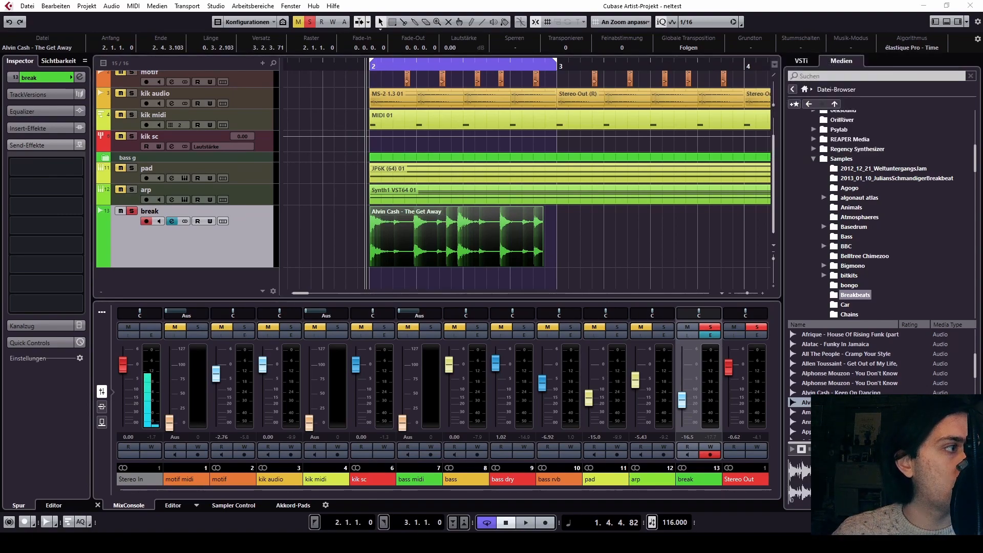
left_click(908, 47)
mouse_move(914, 59)
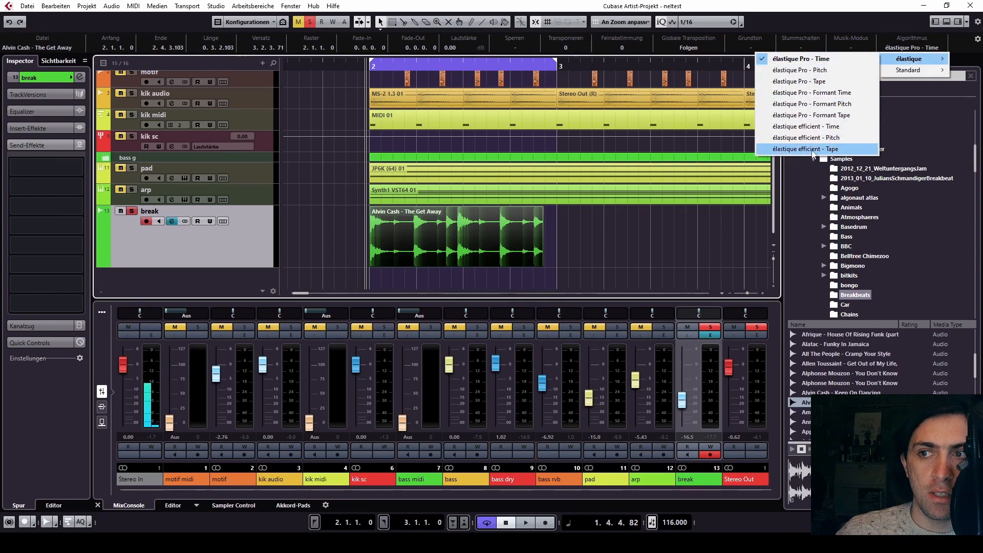
left_click(812, 80)
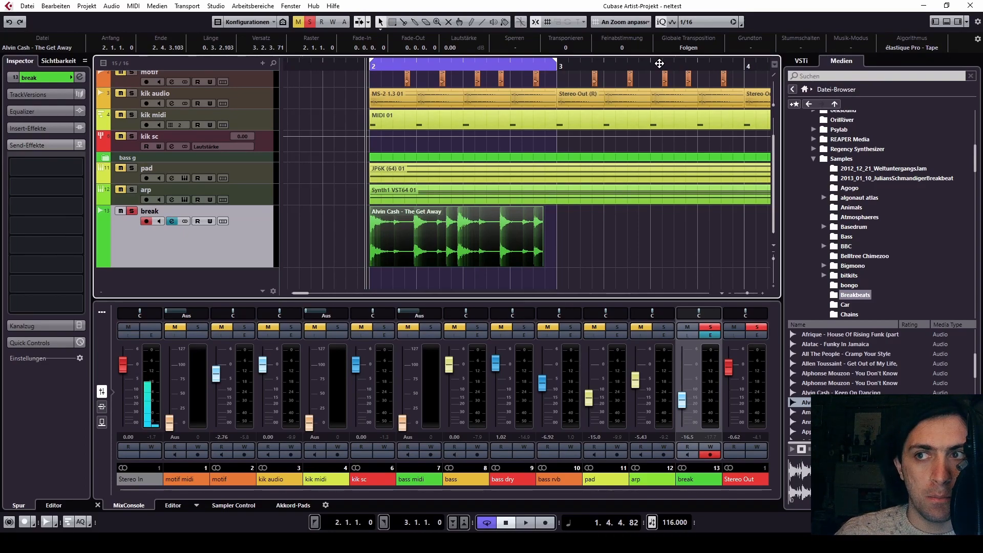
Check the Standard algorithm presets and enable musical mode for the break clip.
left_click(911, 48)
mouse_move(910, 69)
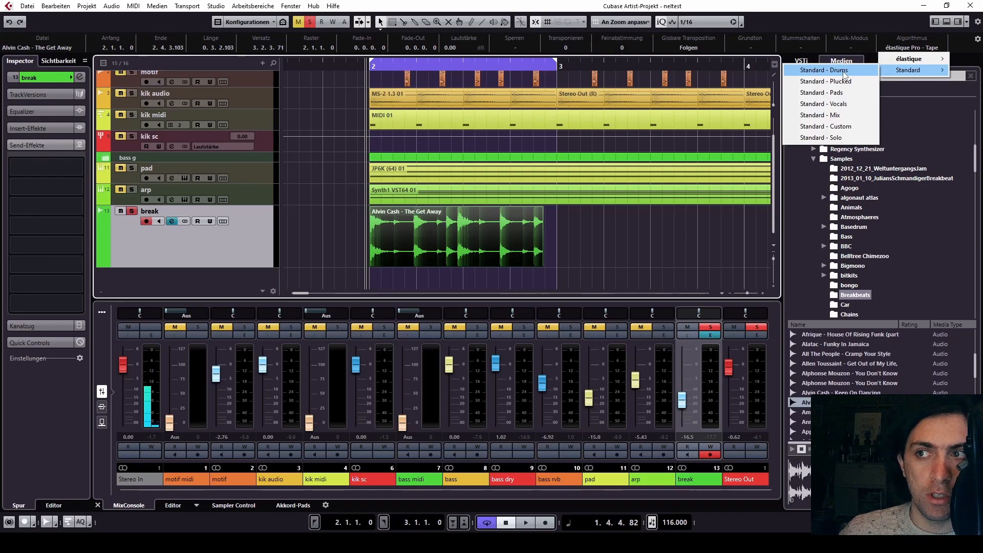
left_click(782, 17)
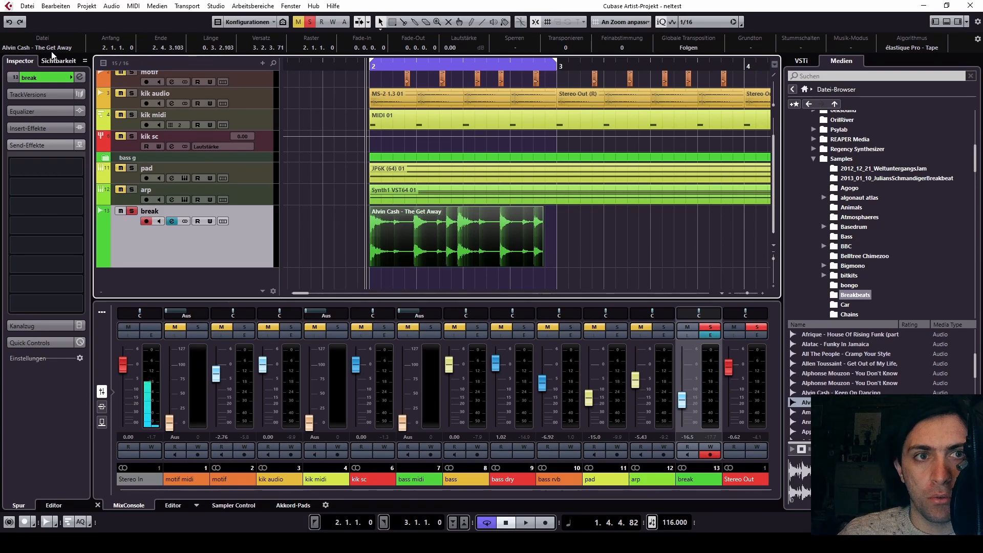
left_click(852, 47)
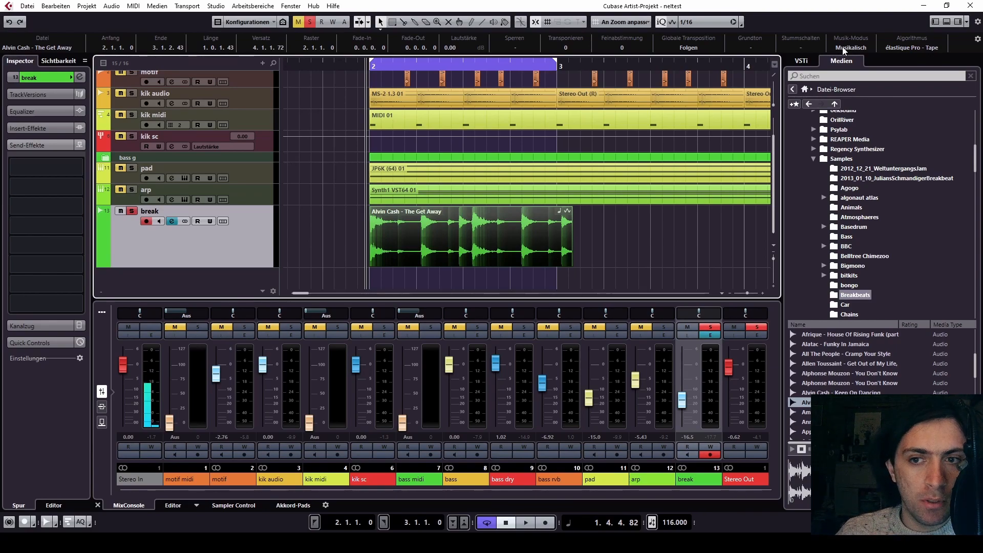
Find the selected break clip's source file in the Pool.
left_click(114, 6)
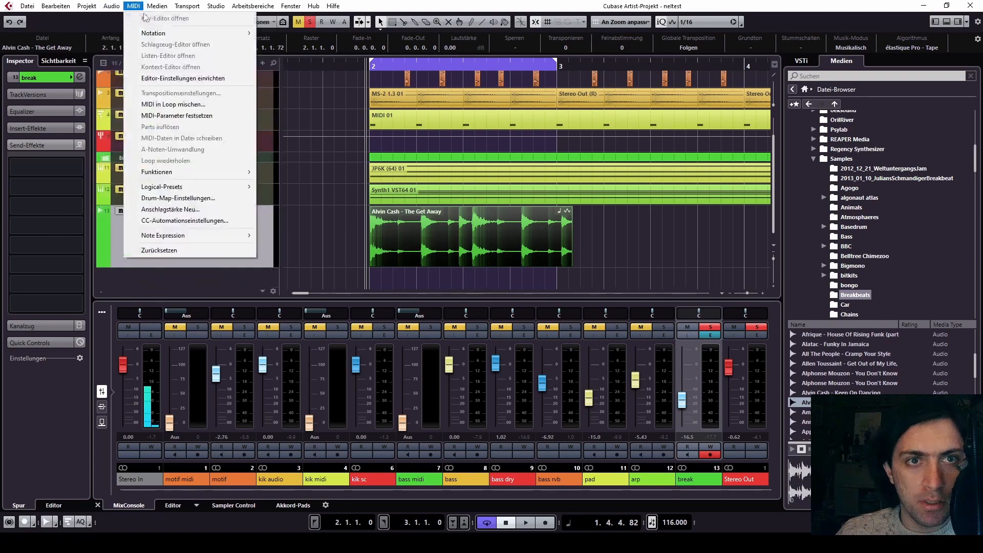
left_click(113, 6)
left_click(114, 6)
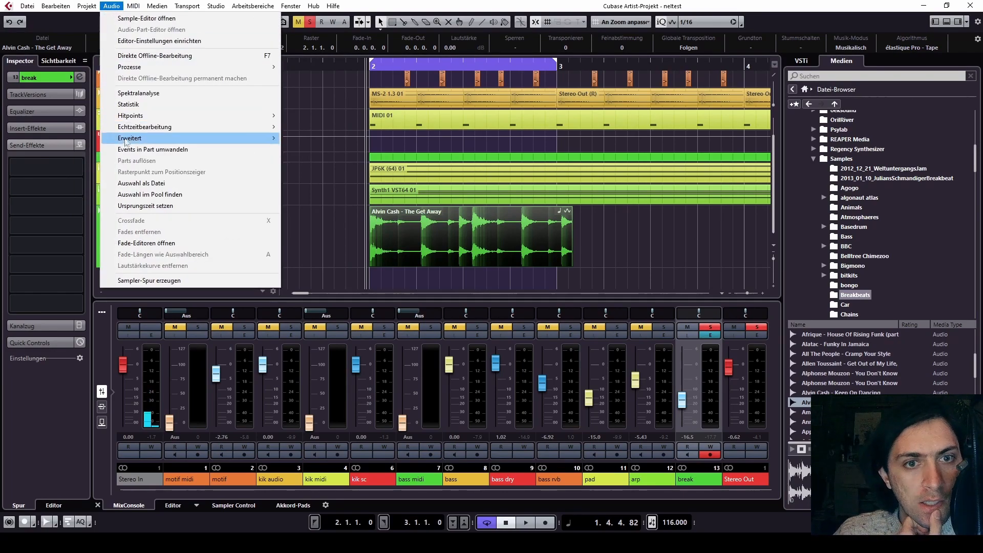
left_click(140, 195)
left_click_drag(405, 180, 324, 296)
Set the break file's tempo in the Pool to 130 BPM.
double_click(341, 359)
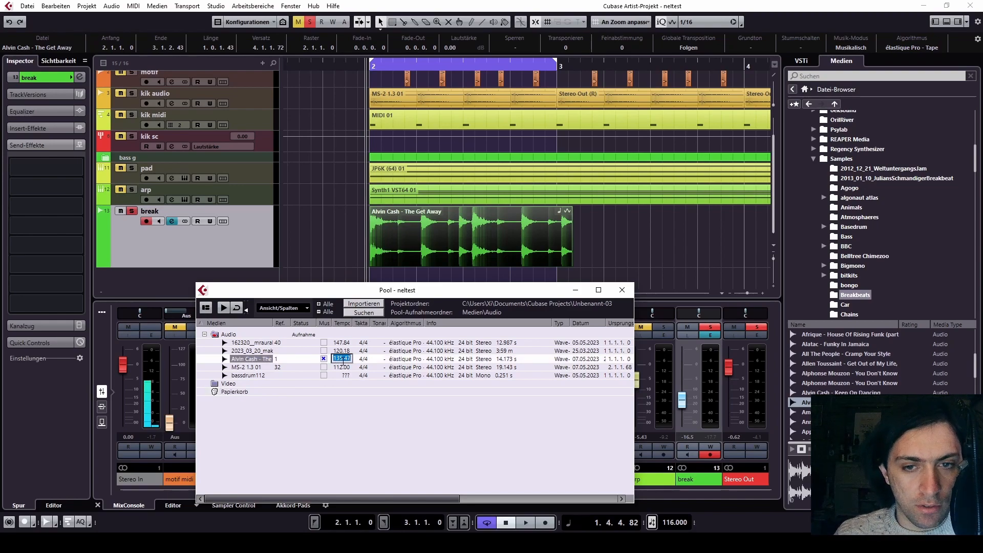
type("130")
key("Return")
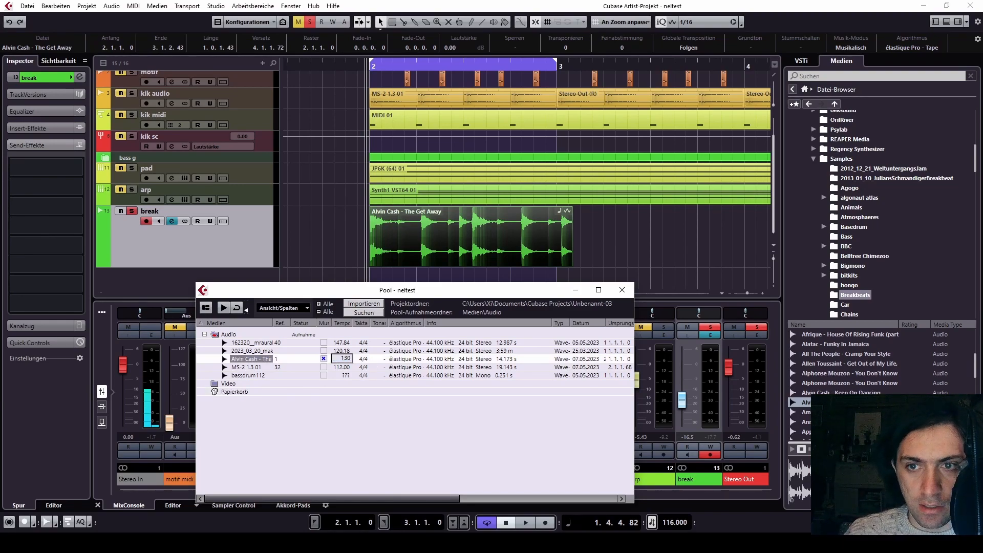
double_click(343, 359)
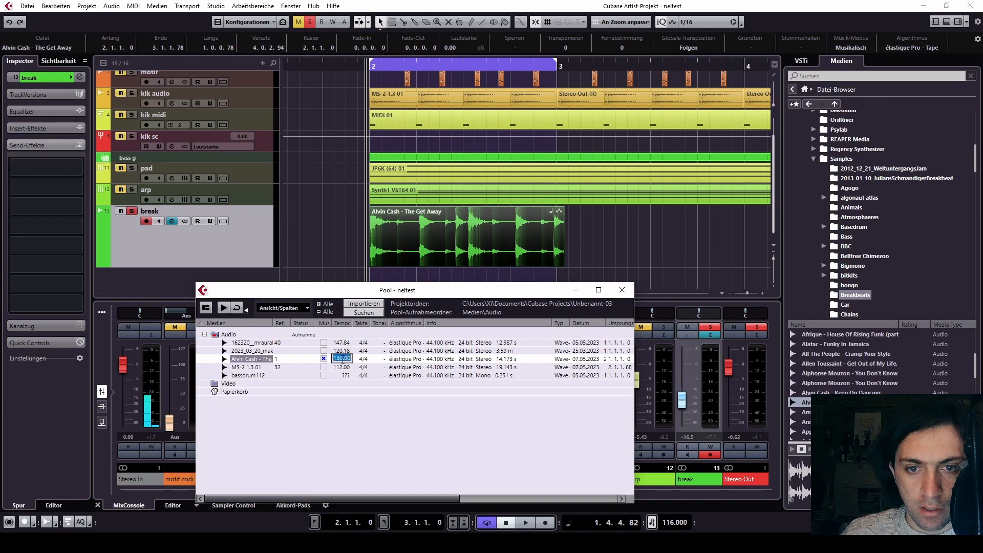
type("130")
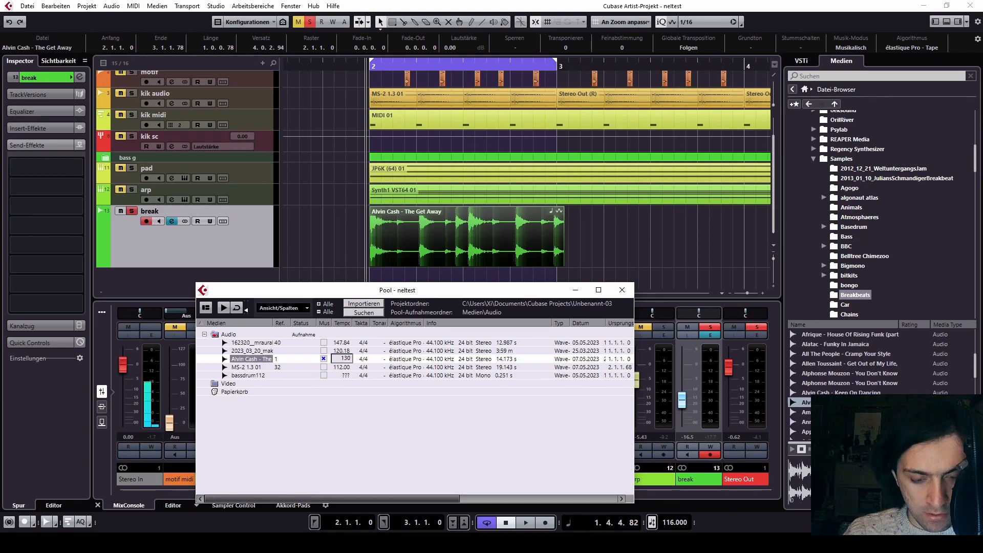
key("Return")
Try break file tempos of 128 and 127 BPM to bring the clip closer to one bar.
double_click(342, 359)
type("128")
key("Return")
double_click(344, 359)
type("127")
key("Return")
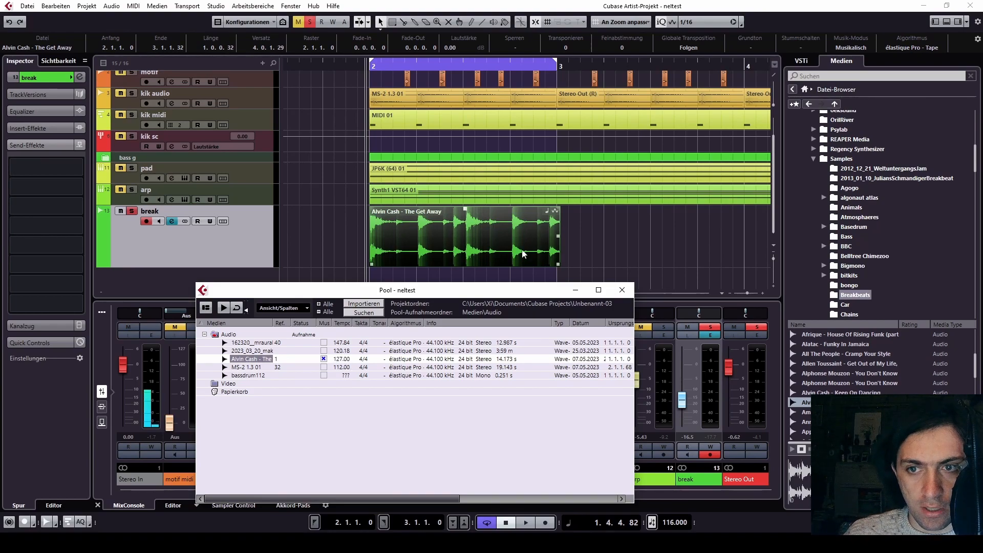
Try break file tempos of 126 and 125 BPM and compare the clip's end with bar 3.
double_click(342, 366)
double_click(342, 359)
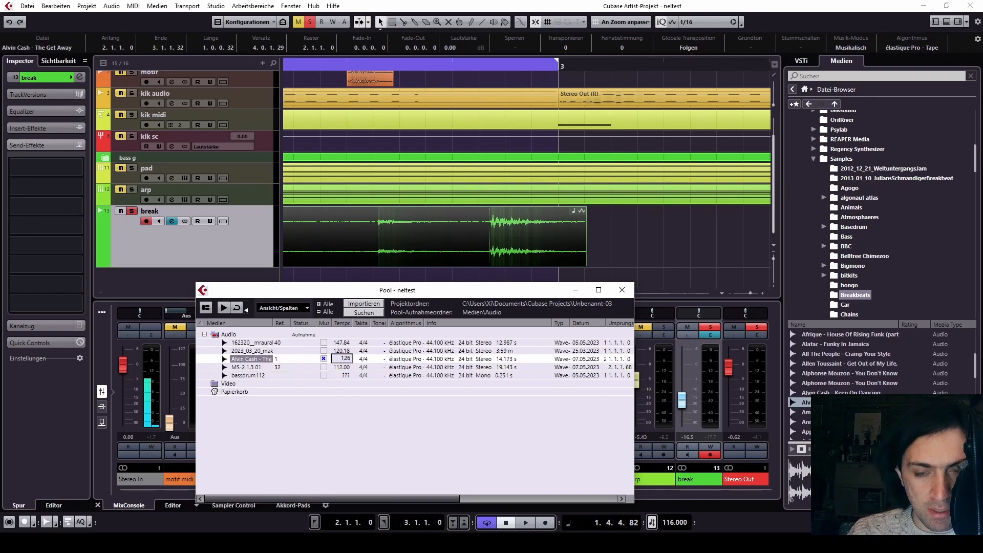
key("Return")
double_click(343, 359)
type("125")
key("Return")
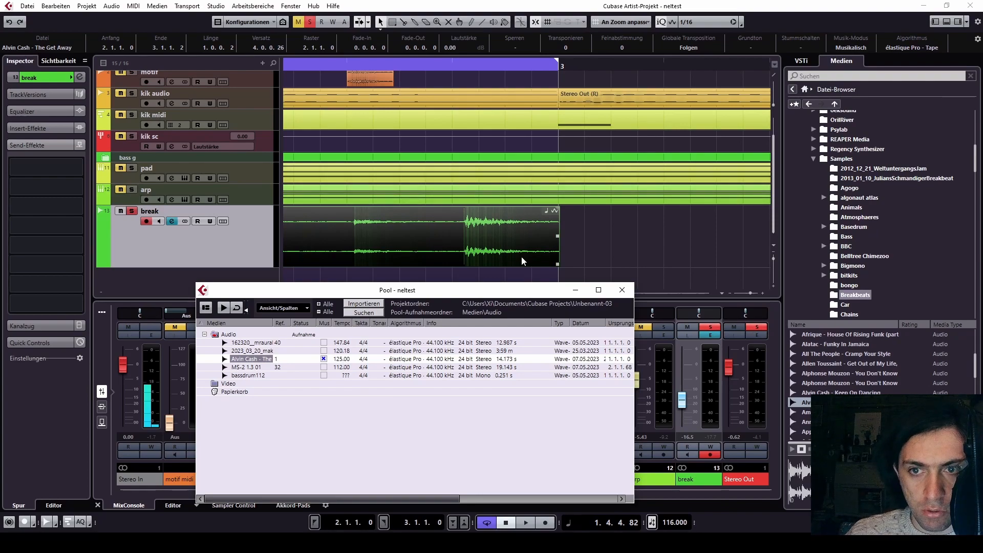
left_click_drag(563, 228, 624, 236)
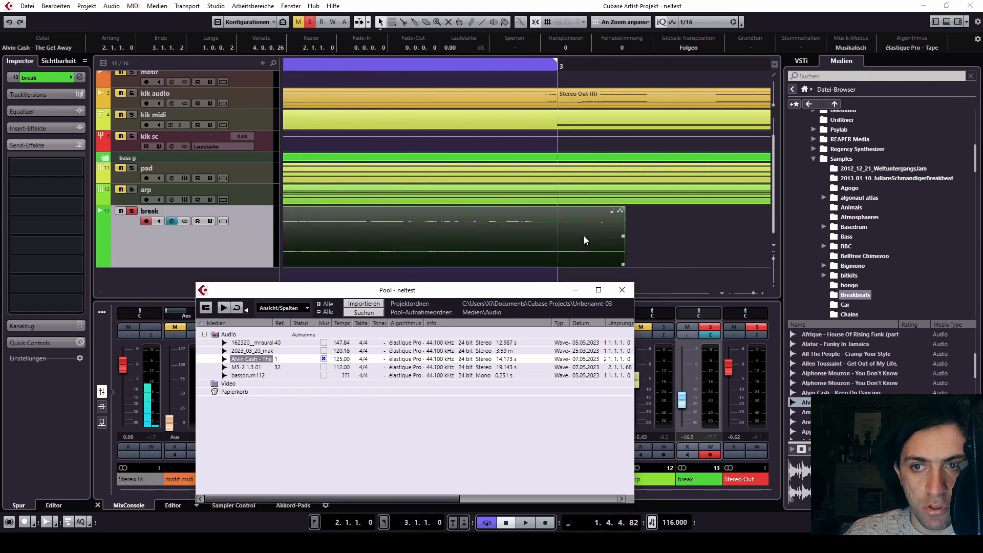
Try a break file tempo of 124.5 BPM in the Pool.
double_click(340, 359)
type("124")
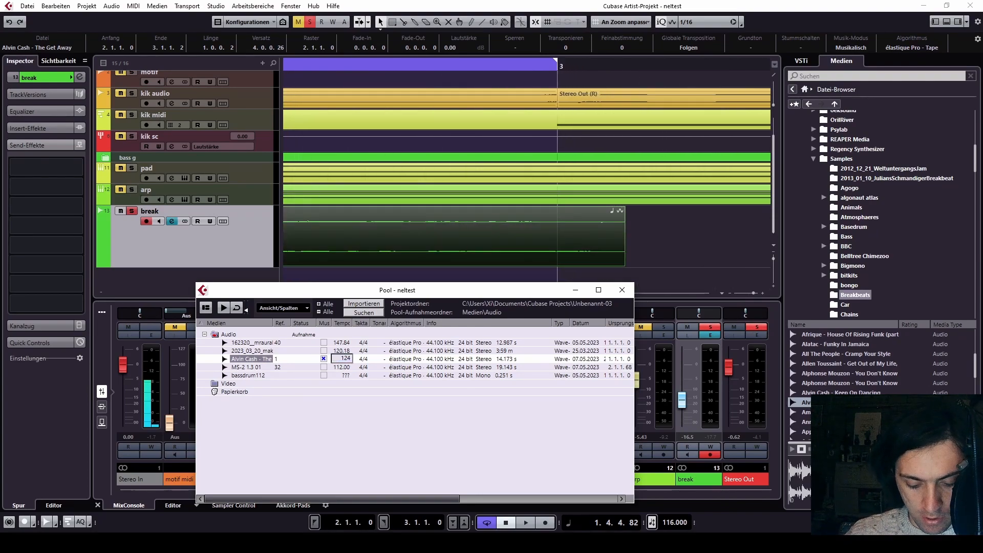
type(".5")
key("Return")
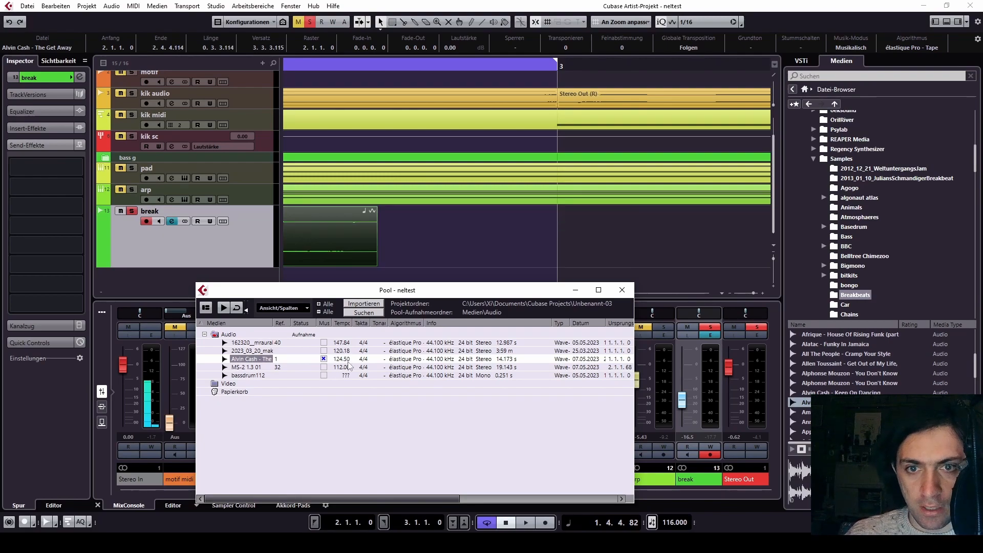
double_click(343, 358)
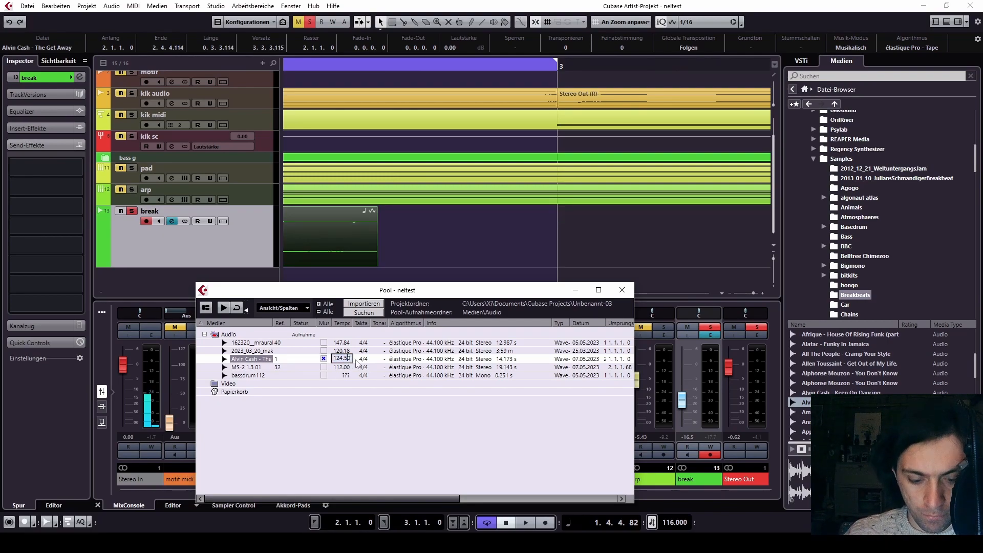
key("Return")
Try finer break file tempos of 124.80 and 124.90 BPM against the bar 3 line.
double_click(342, 359)
type("124.80")
key("Return")
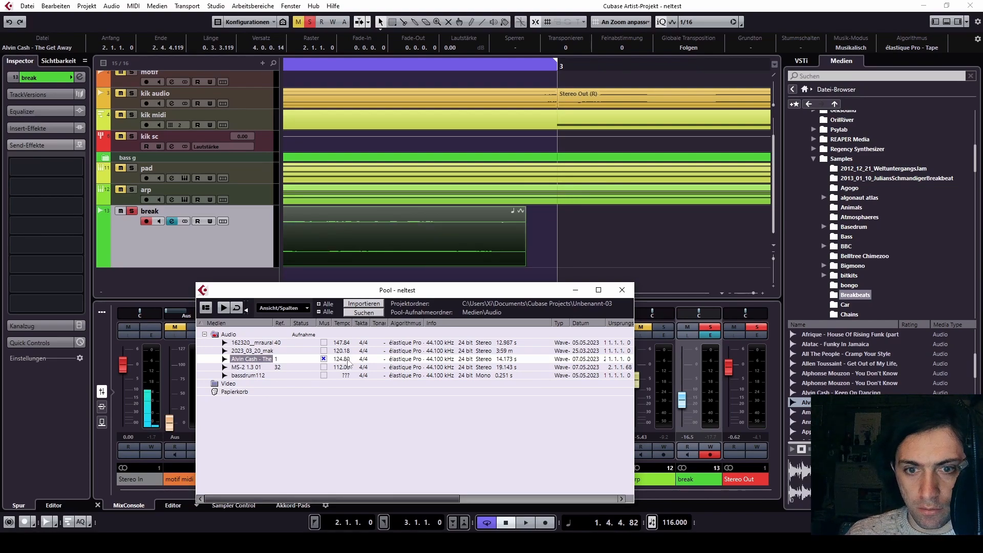
key("Return")
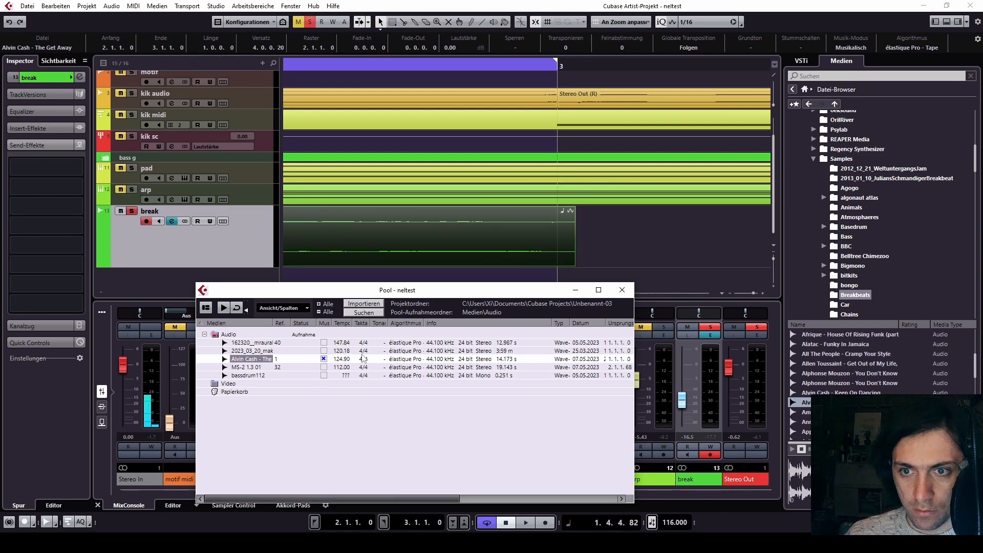
Refine the break file's tempo in the Pool, trying 124.85 BPM and settling on 124.87 BPM.
double_click(349, 359)
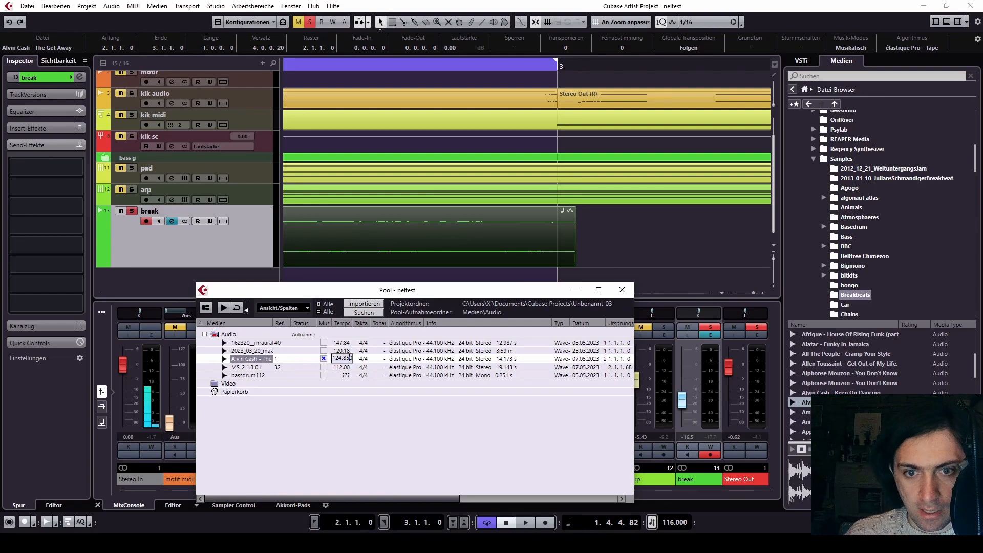
type("124.850")
key("Return")
double_click(342, 358)
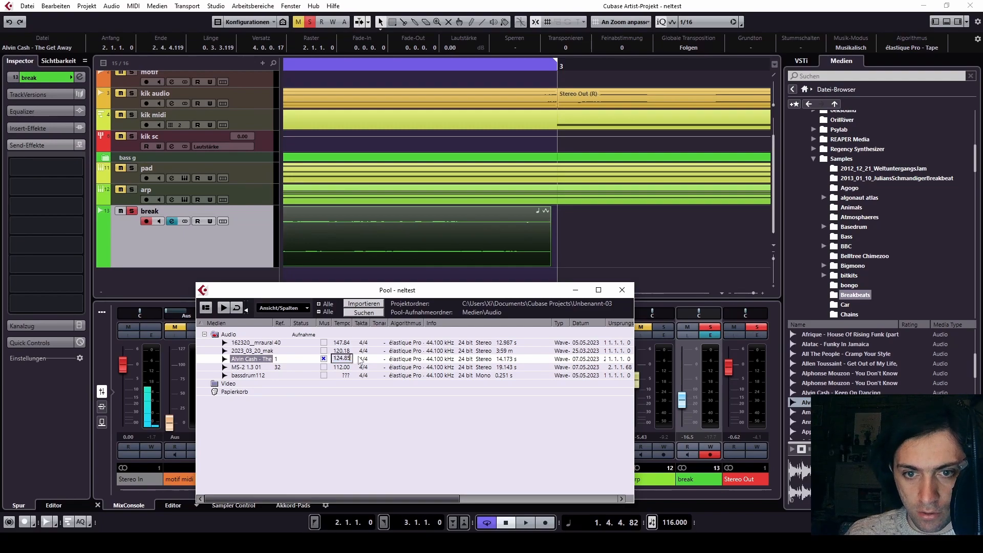
type("5")
key("Return")
double_click(341, 359)
key("Return")
Trim the break clip's end exactly to the bar 3 line.
scroll(569, 230, "up", 5)
scroll(488, 246, "up", 2)
left_click_drag(523, 262, 447, 233)
scroll(444, 229, "down", 5)
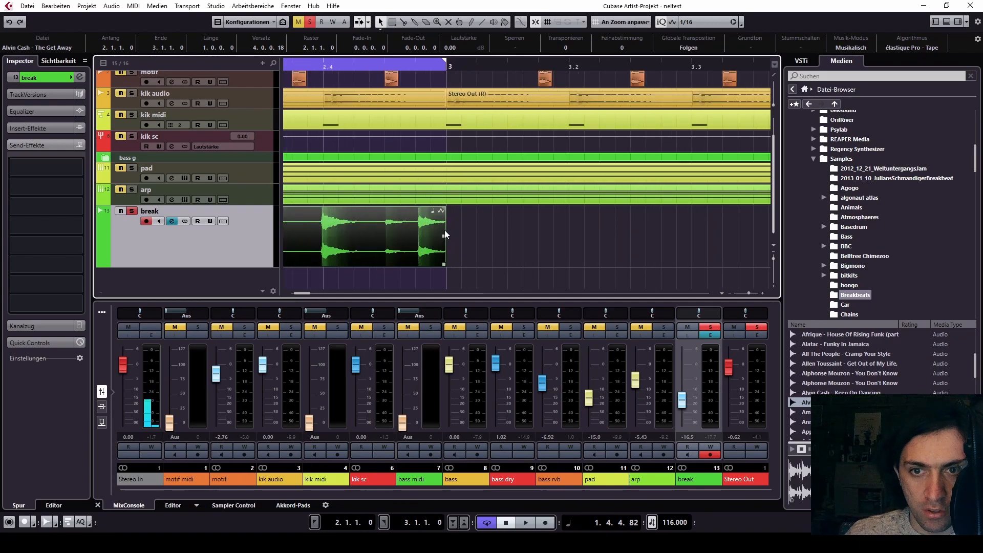
Play the soloed one-bar break in the cycle to check how it loops.
key("space")
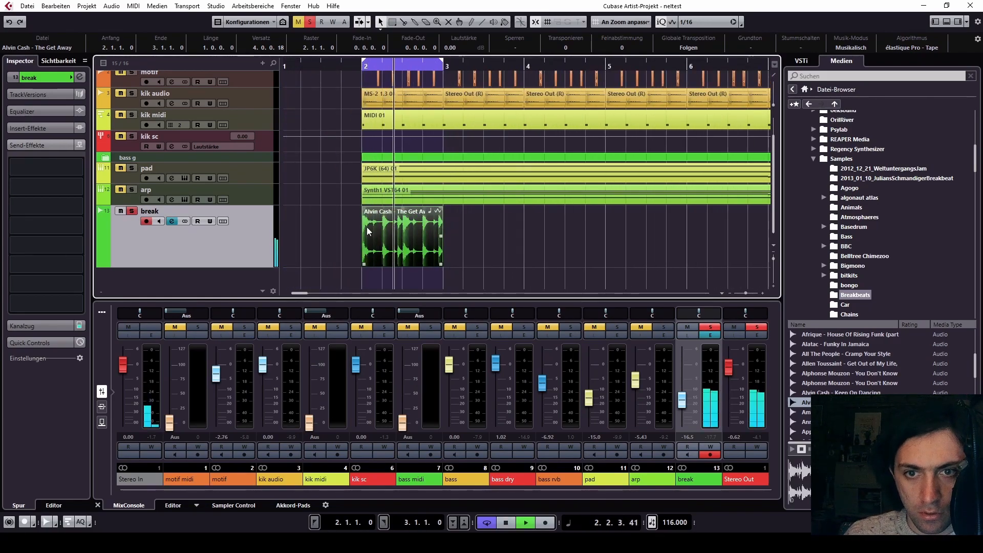
scroll(367, 230, "up", 5)
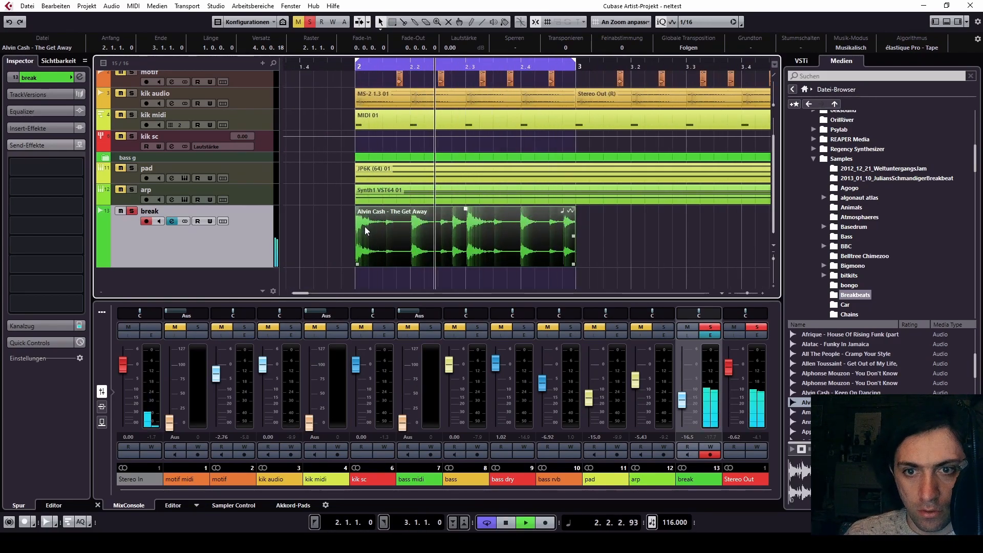
key("space")
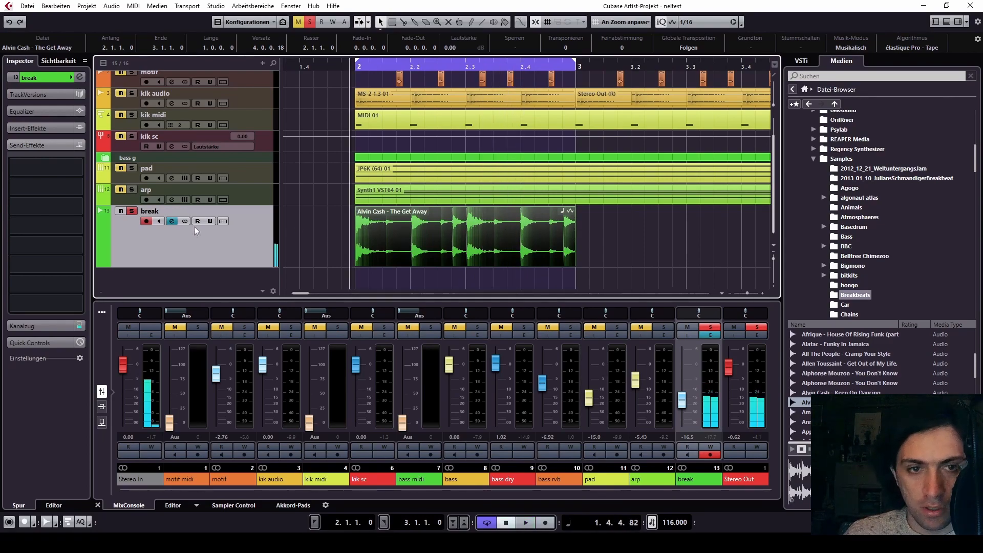
Unsolo the break track and make it taller while playing the loop with the full arrangement.
left_click(132, 211)
key("space")
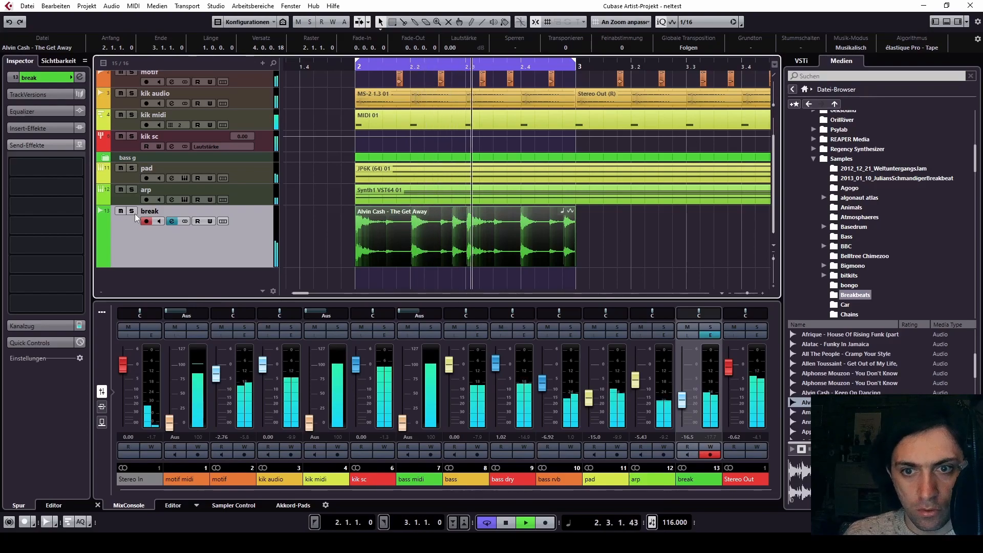
left_click_drag(189, 265, 186, 295)
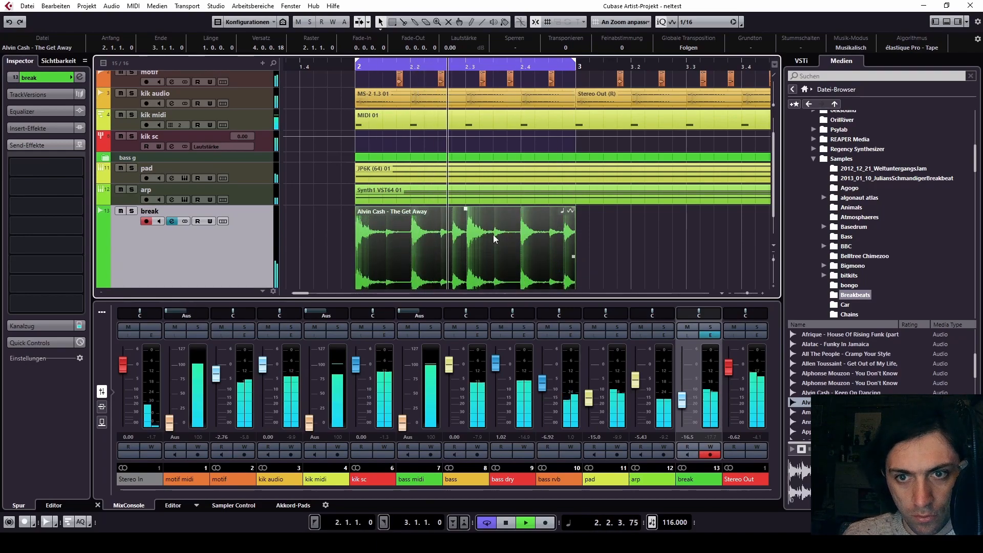
key("space")
Examine how the hits in the break clip line up with the beats of bar 2.
scroll(478, 230, "down", 2)
left_click(478, 229)
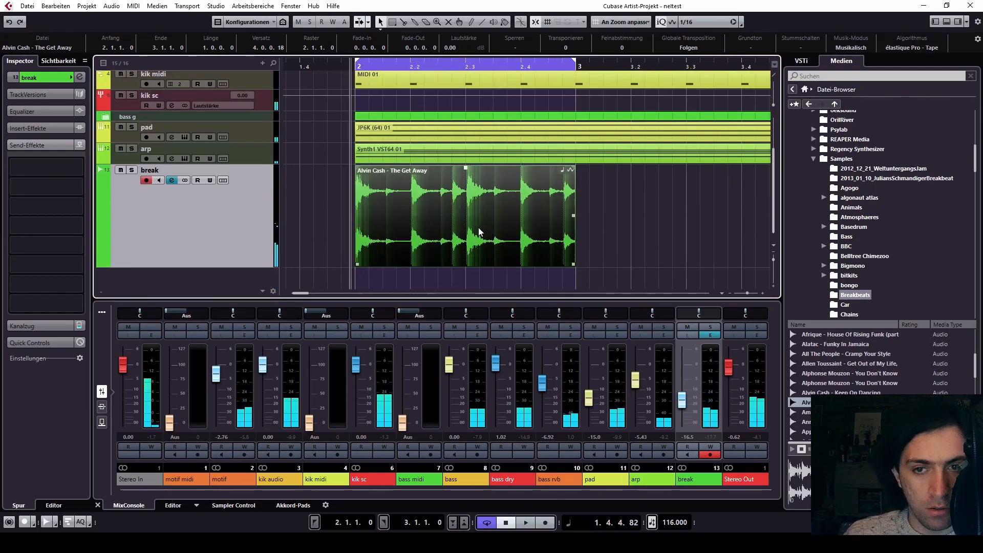
scroll(410, 218, "up", 6)
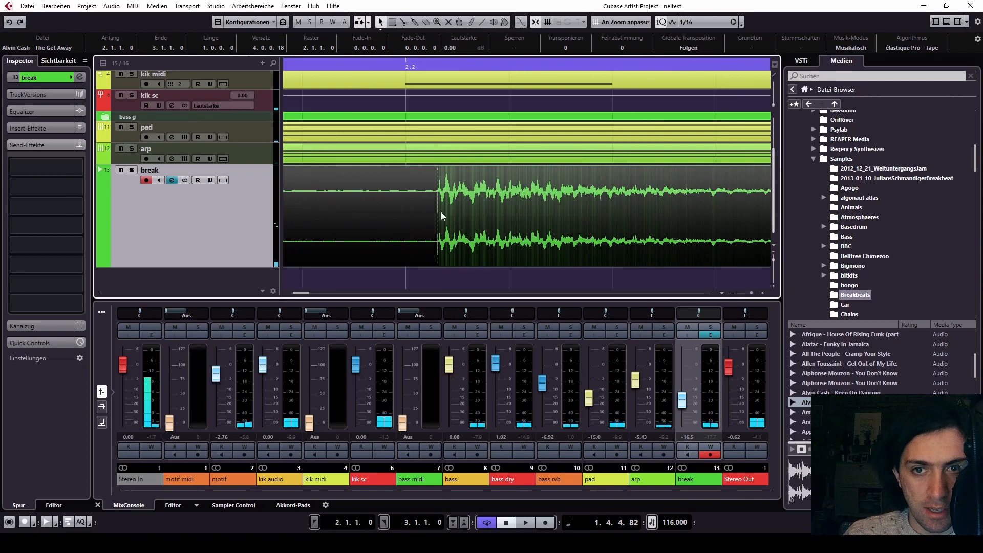
scroll(437, 192, "down", 4)
scroll(437, 193, "down", 5)
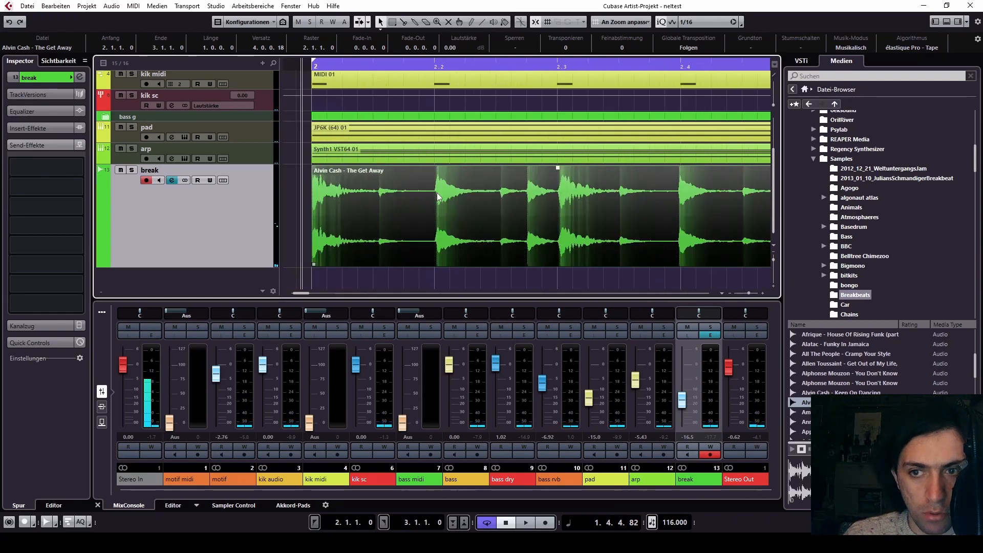
Bounce the selected break clip to a new audio file without replacing the event on the track.
left_click(86, 6)
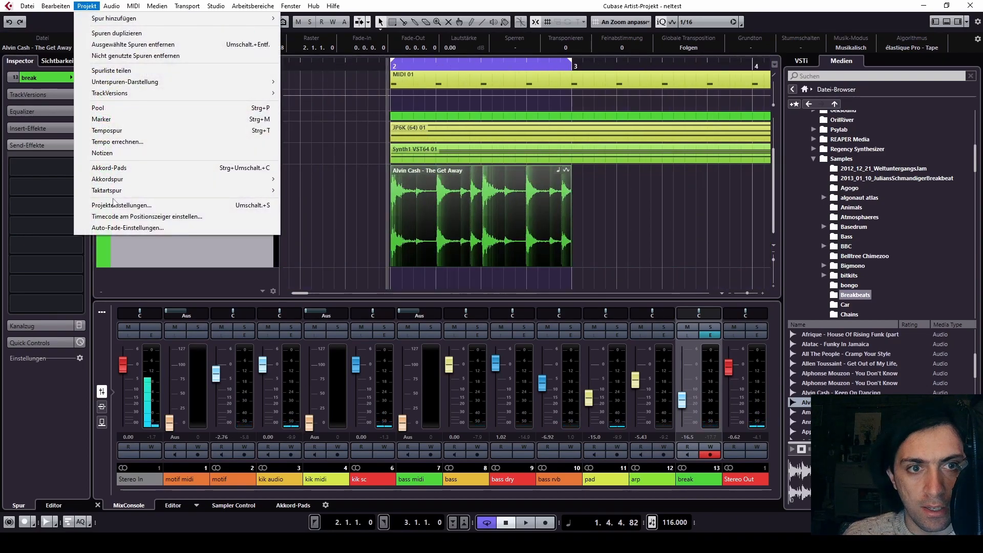
mouse_move(111, 7)
left_click(148, 183)
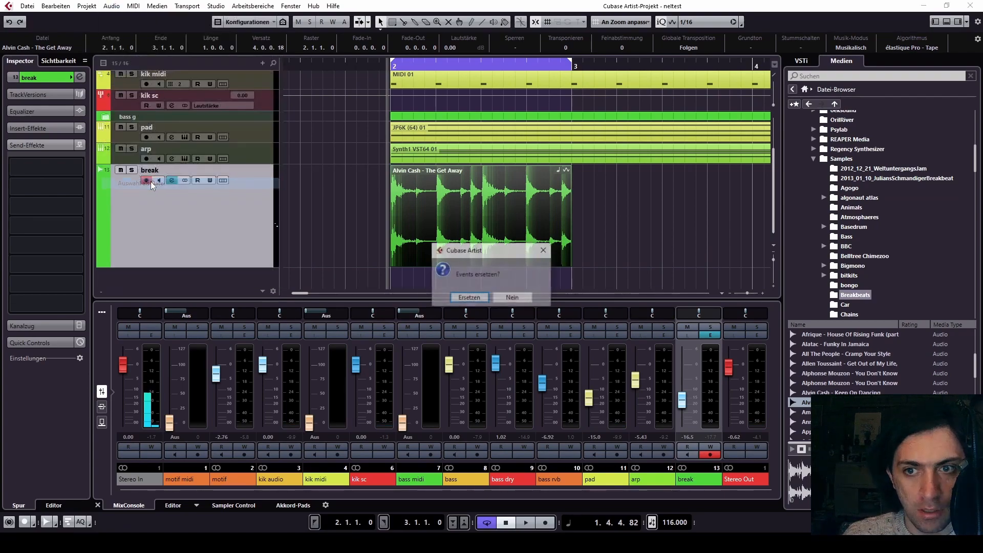
left_click(513, 298)
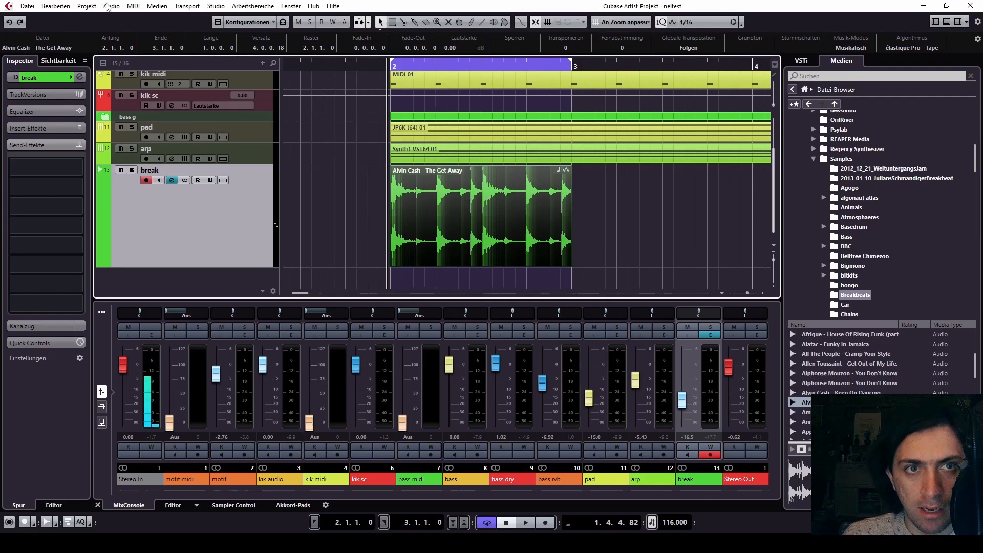
Locate the selected break clip in the Pool and set its file tempo to 130 BPM after trying 120.
left_click(112, 6)
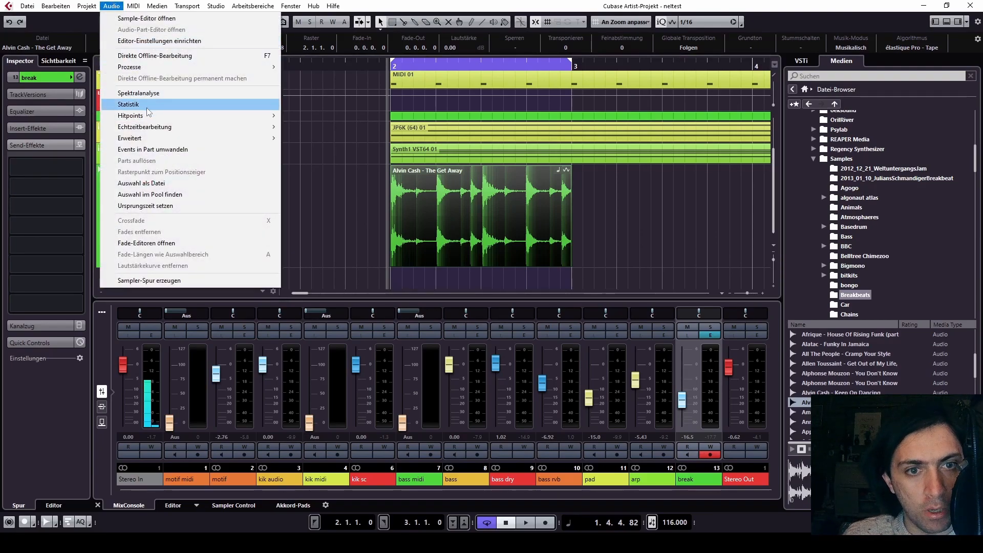
left_click(143, 195)
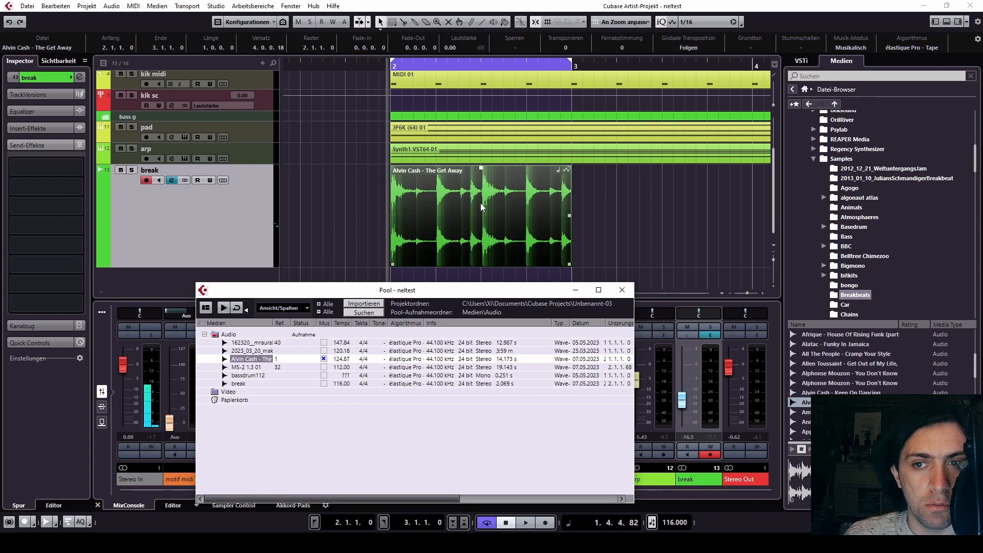
double_click(341, 359)
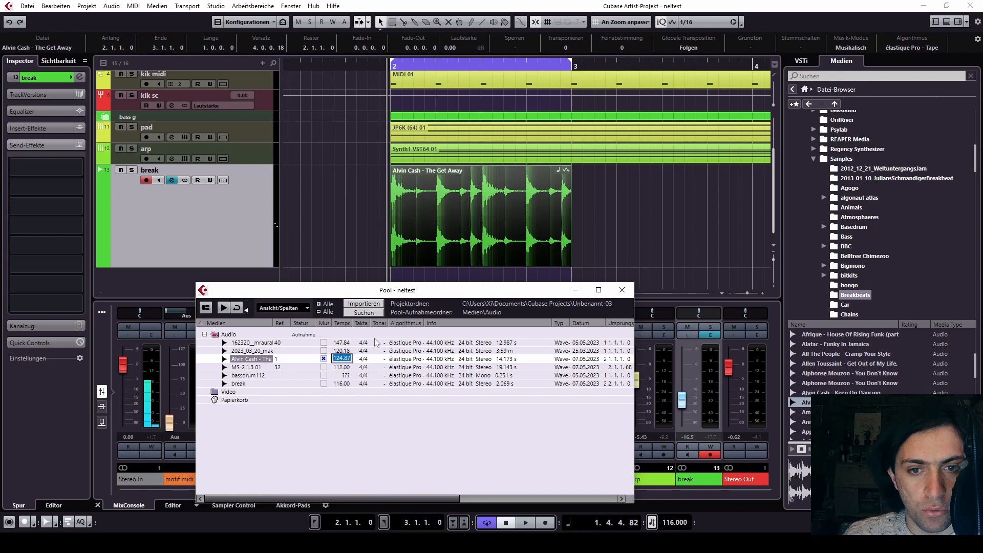
type("120")
key("Return")
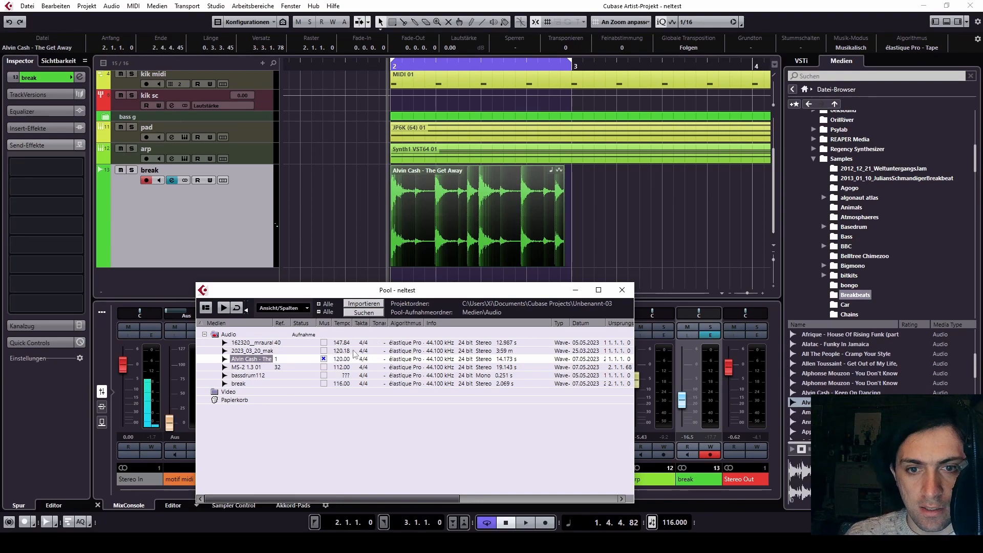
double_click(351, 358)
type("130")
key("Return")
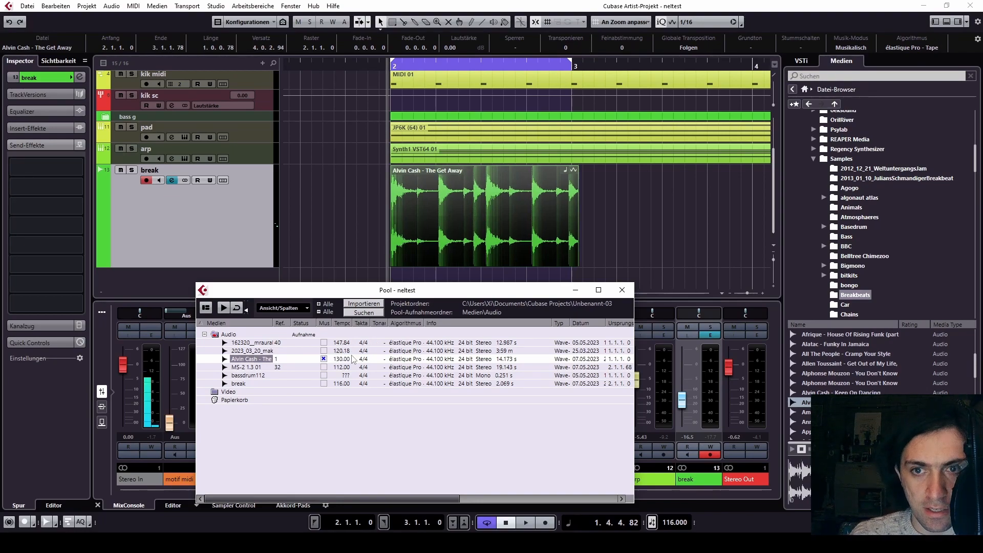
left_click(626, 295)
Split the break clip just before its second and third hits, at 2.1.3.34 and 2.2.1.29.
scroll(420, 202, "up", 3)
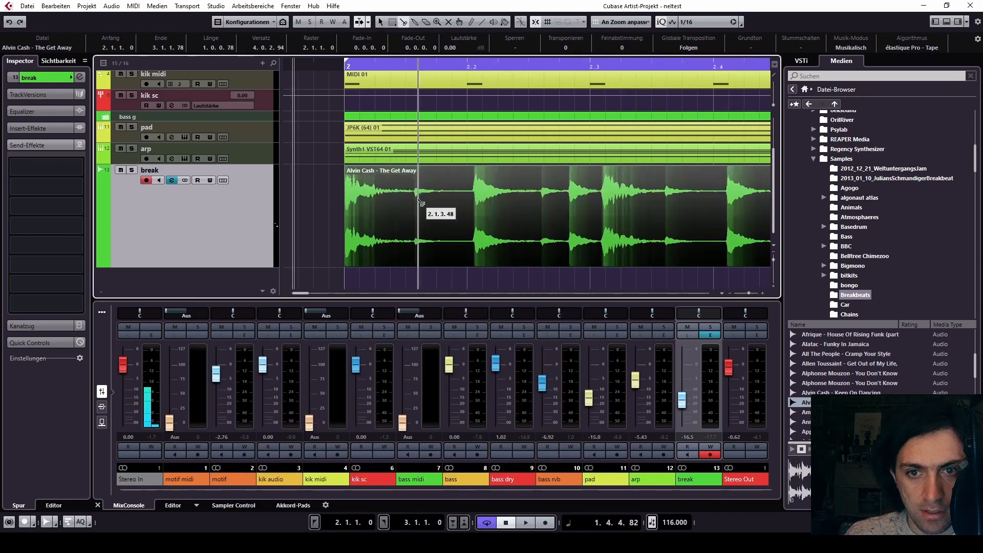
scroll(419, 203, "up", 2)
scroll(411, 189, "up", 3)
scroll(450, 201, "up", 3)
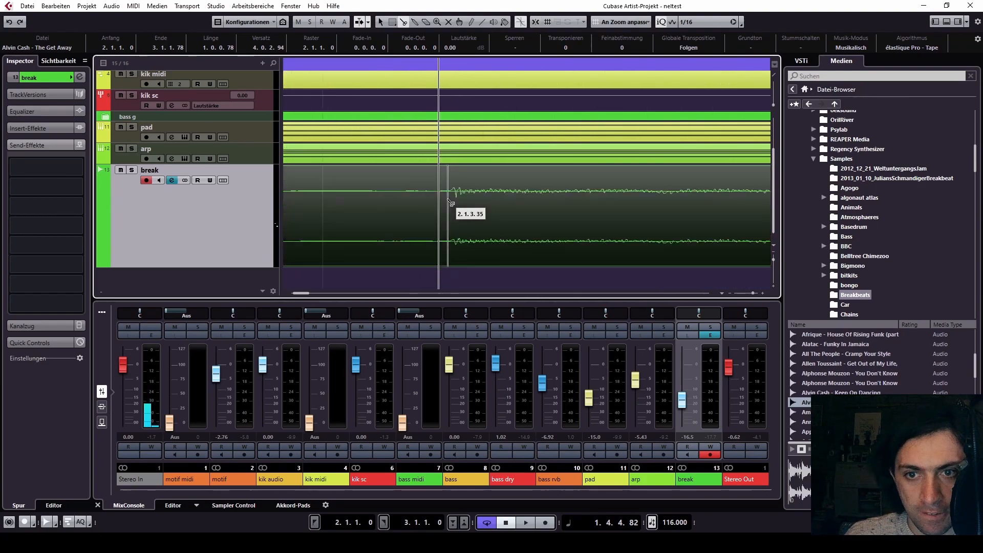
left_click(414, 201)
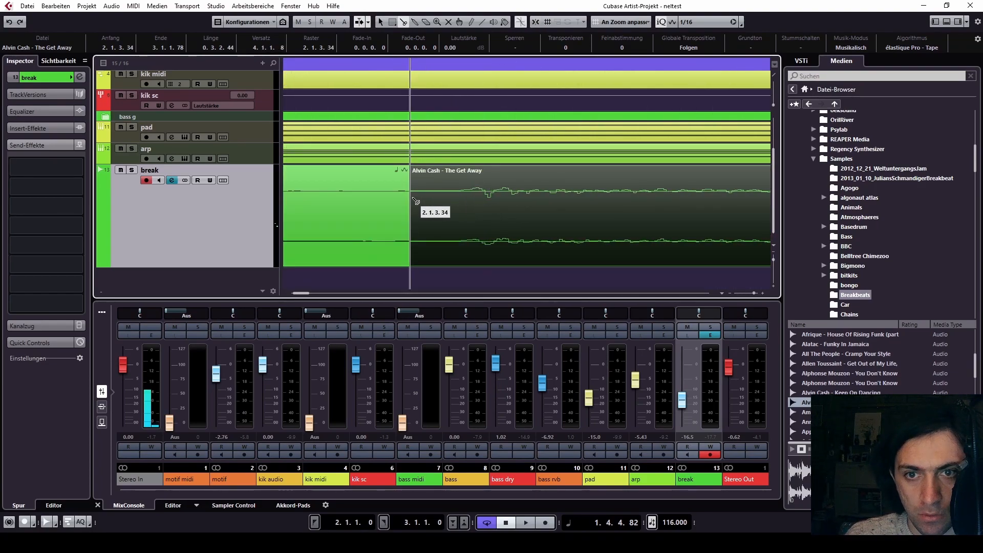
scroll(427, 202, "down", 4)
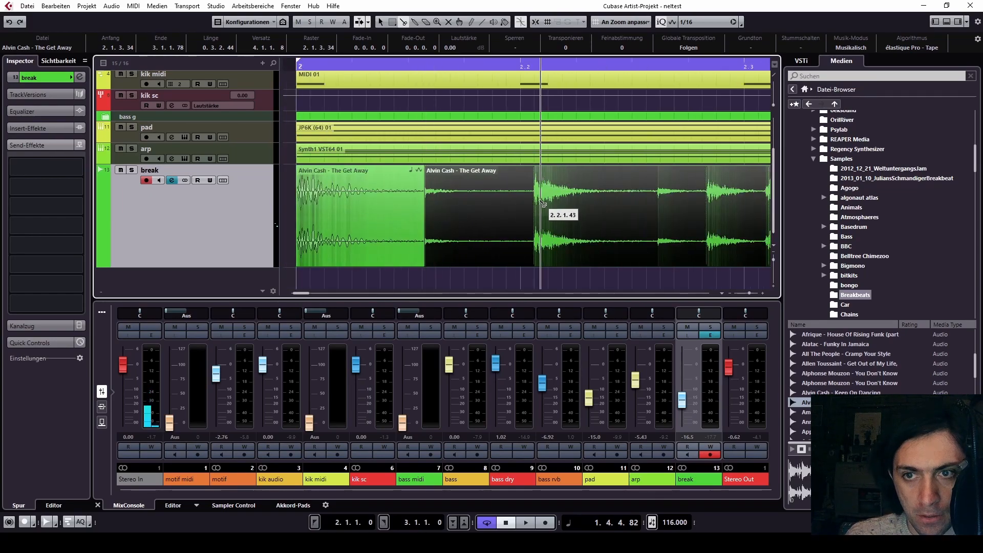
scroll(543, 204, "up", 5)
left_click(555, 211)
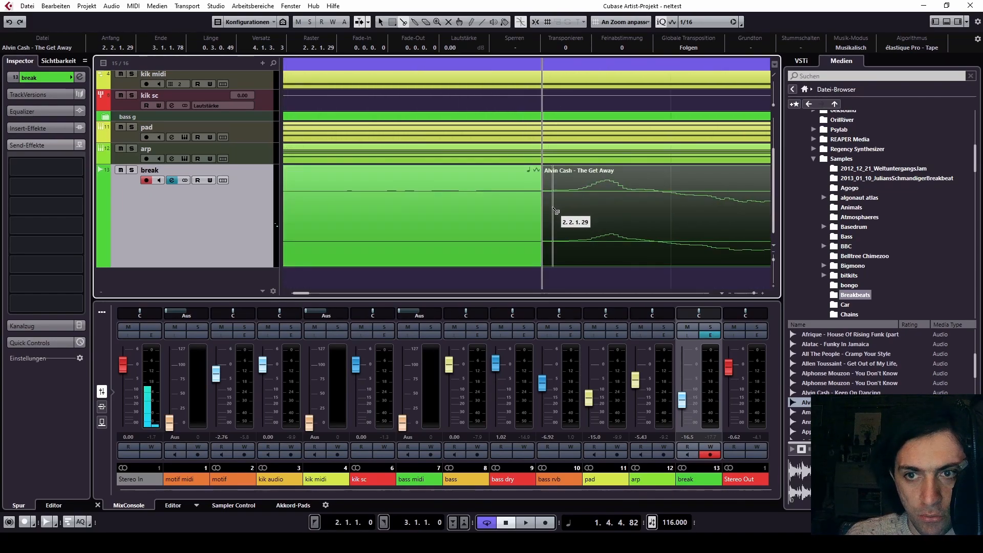
Split the remaining break clip just before the next two hits, at 2.2.3.54 and 2.2.4.39.
scroll(555, 211, "down", 3)
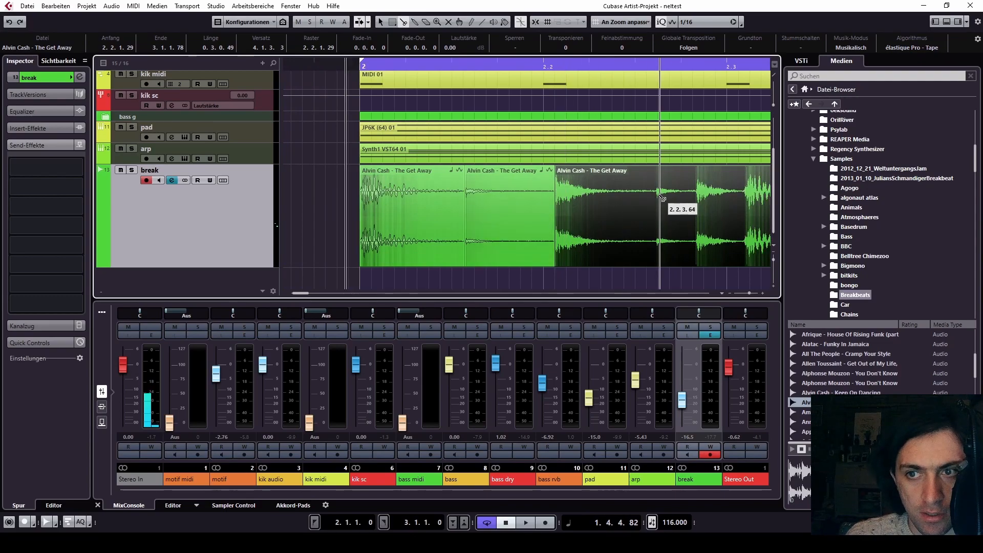
scroll(663, 197, "up", 5)
left_click(378, 195)
left_click_drag(378, 194, 464, 198)
scroll(464, 198, "up", 3)
scroll(558, 196, "up", 2)
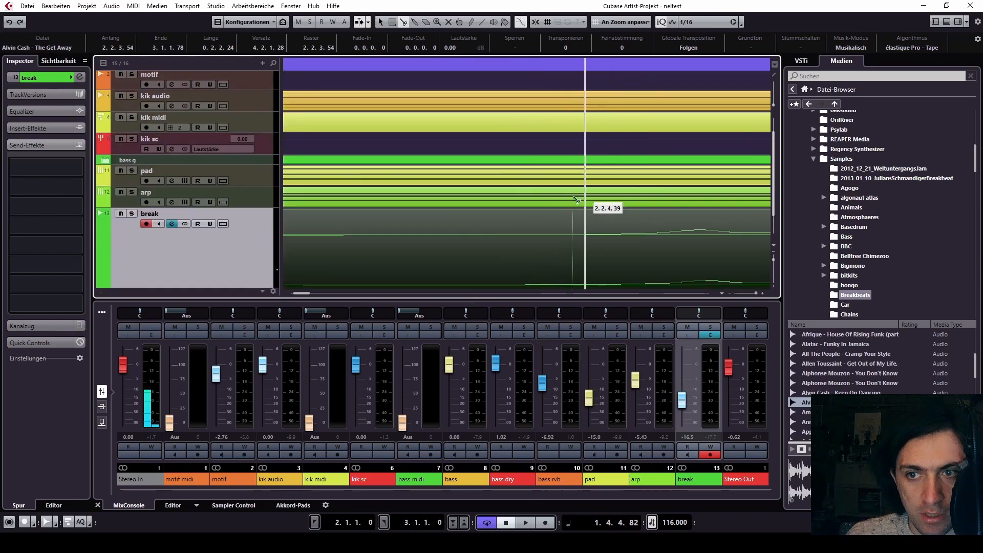
left_click(572, 246)
Split the break clip before the hit just after beat 2.3, at 2.3.1.49.
scroll(572, 245, "down", 5)
scroll(571, 246, "down", 2)
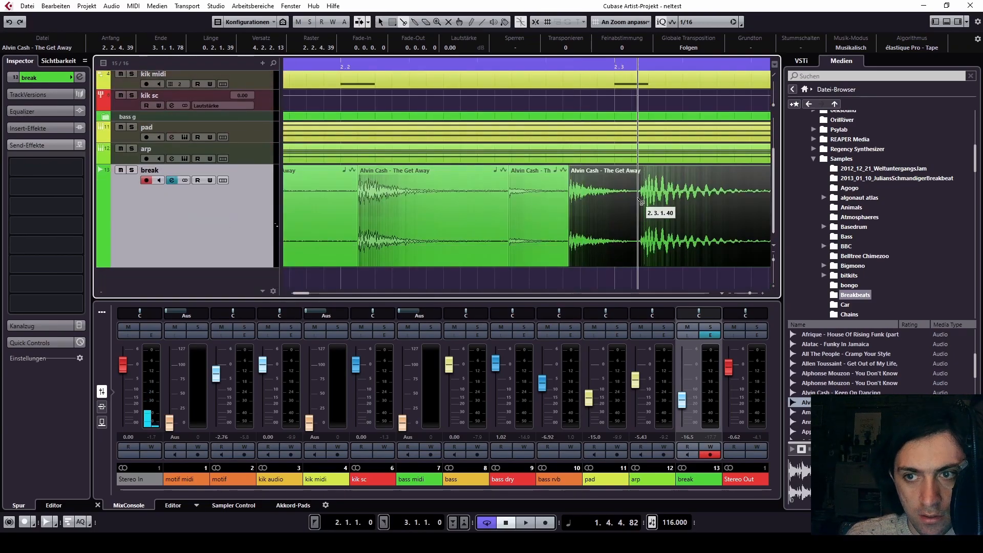
scroll(641, 201, "up", 4)
scroll(559, 213, "up", 2)
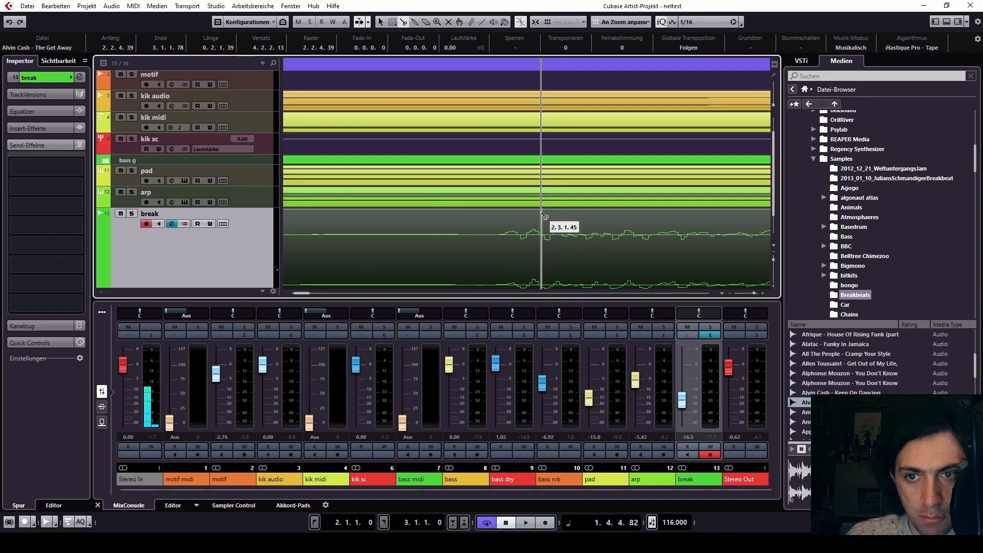
scroll(525, 253, "up", 4)
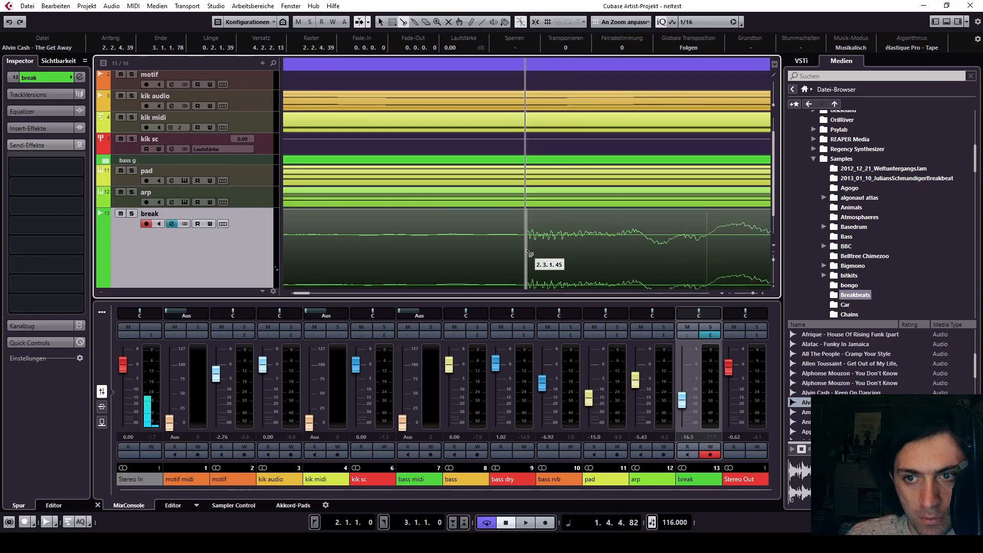
left_click(627, 249)
Split the break clip before the quiet hit between beats 2.3 and 2.4, at 2.3.3.53.
scroll(580, 247, "down", 12)
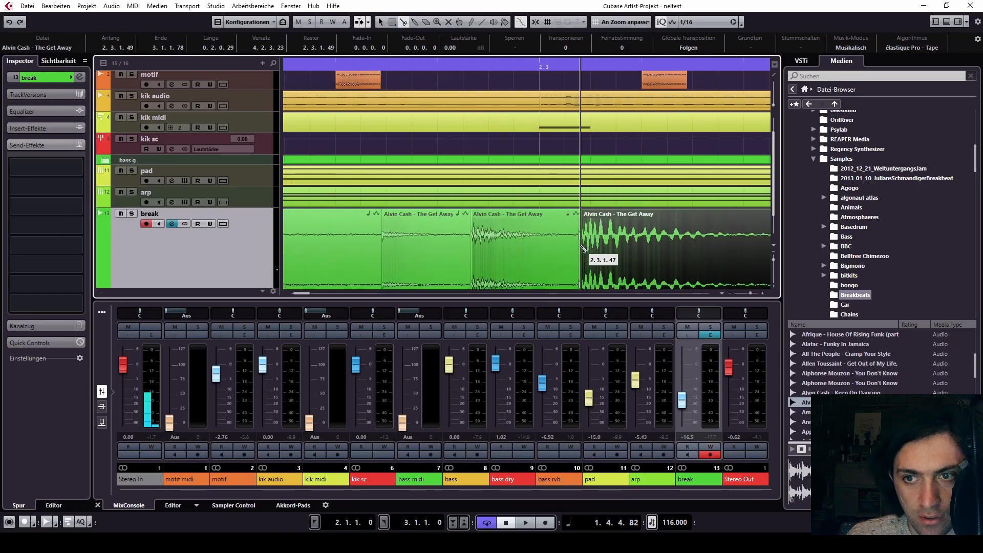
scroll(580, 247, "down", 2)
scroll(589, 236, "down", 2)
scroll(606, 202, "down", 1)
scroll(635, 200, "up", 10)
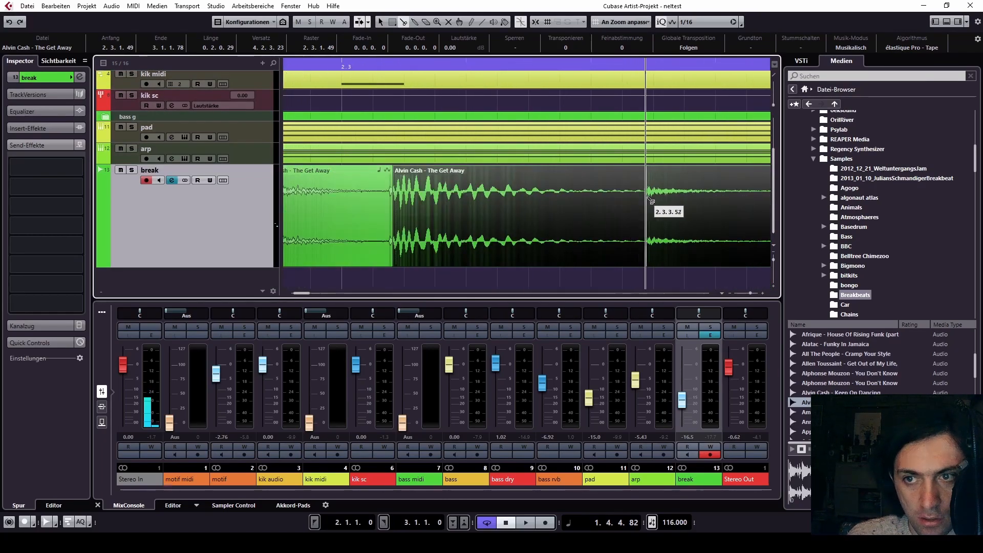
scroll(542, 225, "up", 2)
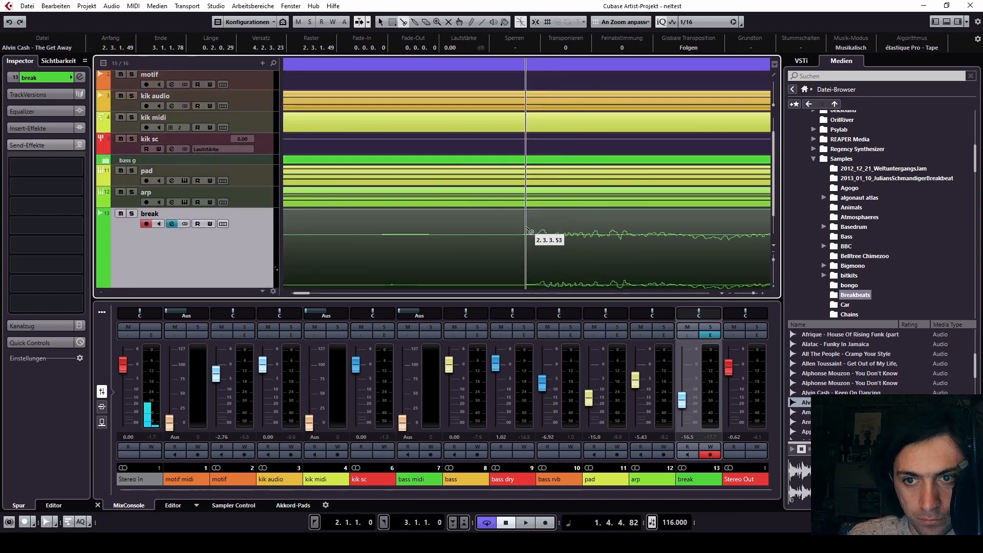
left_click(533, 241)
Split the break clip before the hit just after beat 2.4, at 2.4.1.55.
scroll(534, 250, "down", 2)
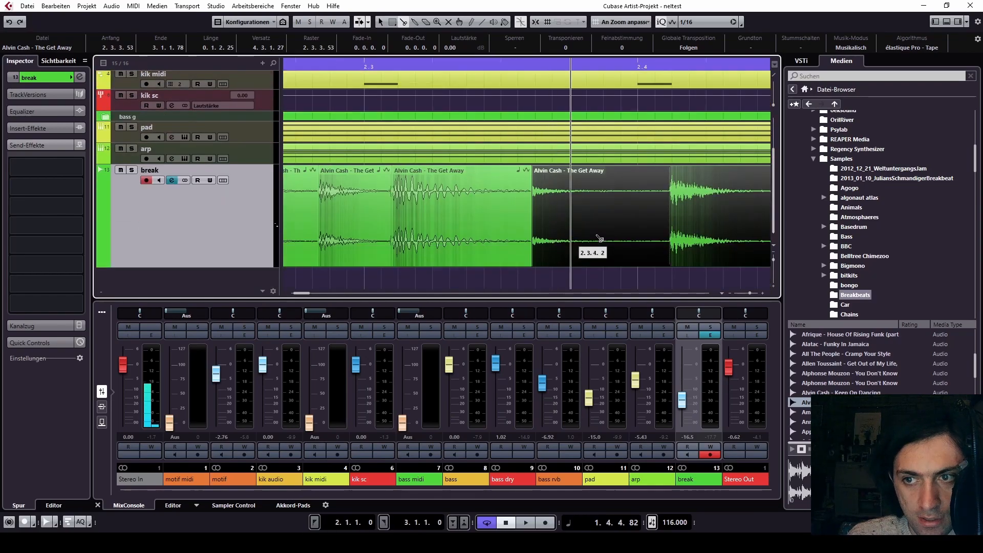
scroll(672, 203, "up", 10)
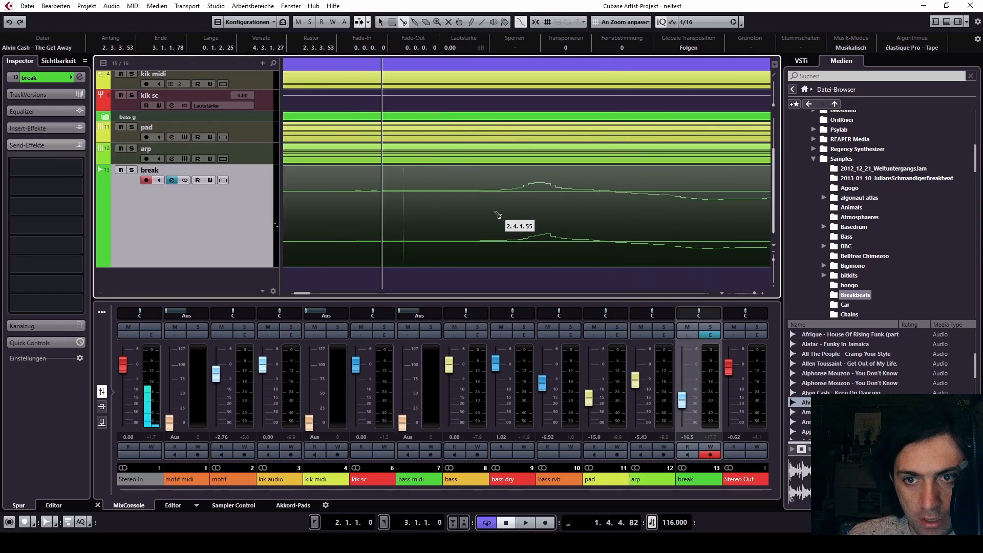
left_click(466, 213)
scroll(464, 213, "down", 3)
scroll(467, 214, "down", 5)
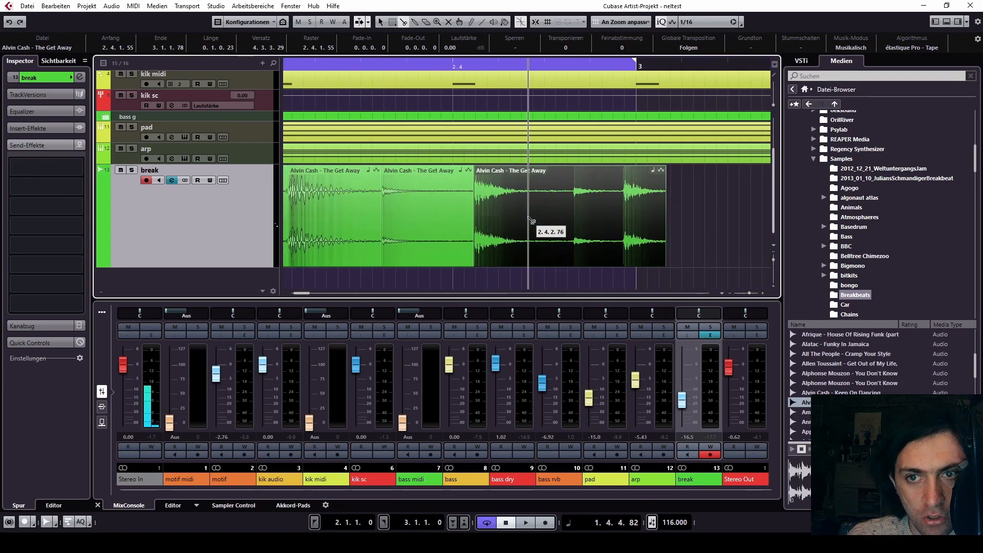
Split the remaining break clip before its last two hits, at 2.4.3.75 and 2.4.4.86.
scroll(579, 213, "up", 6)
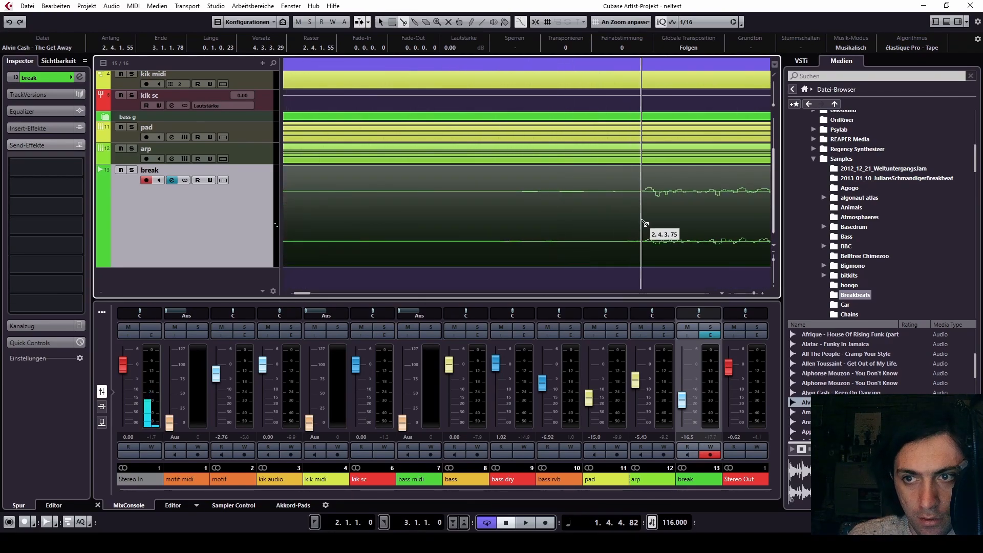
left_click(647, 222)
scroll(666, 218, "down", 5)
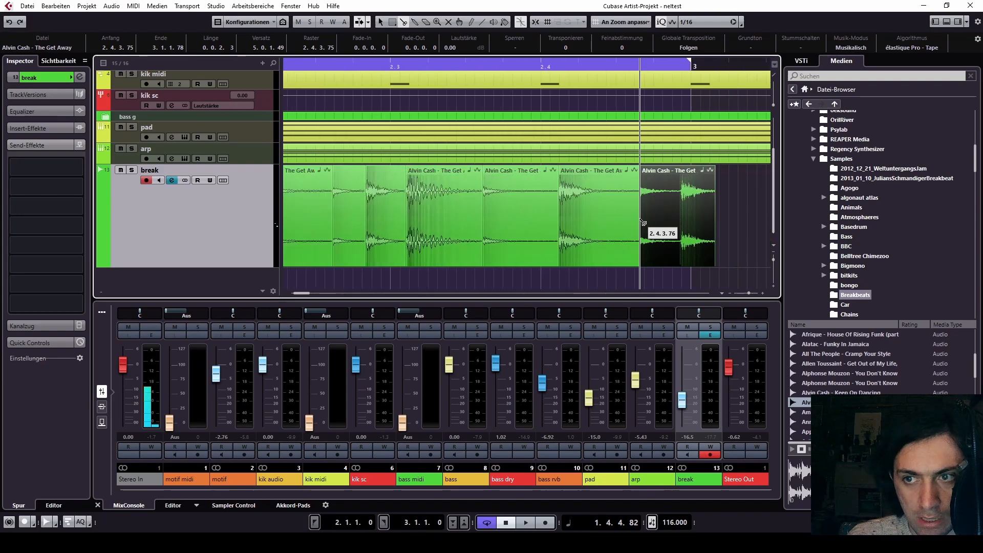
scroll(681, 215, "up", 6)
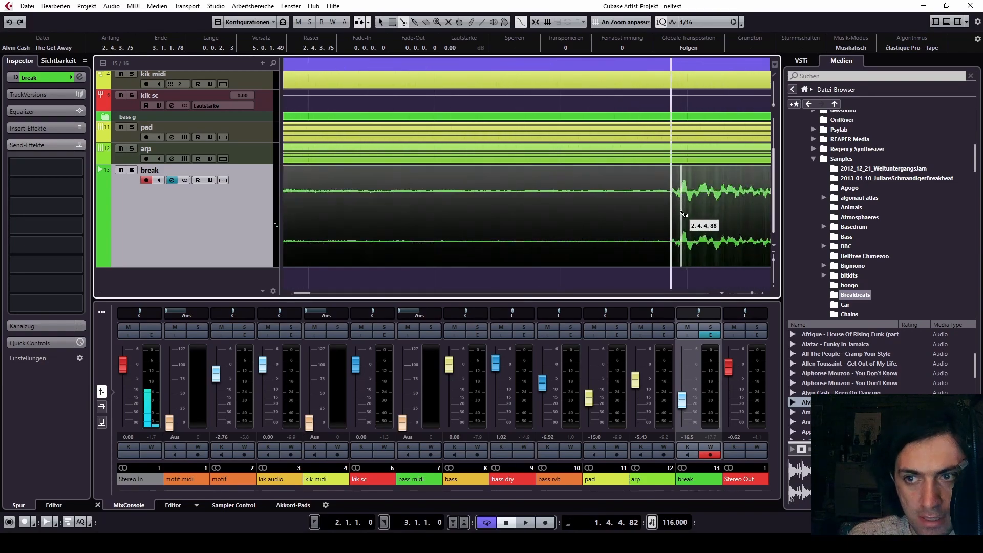
left_click(541, 215)
scroll(549, 215, "down", 6)
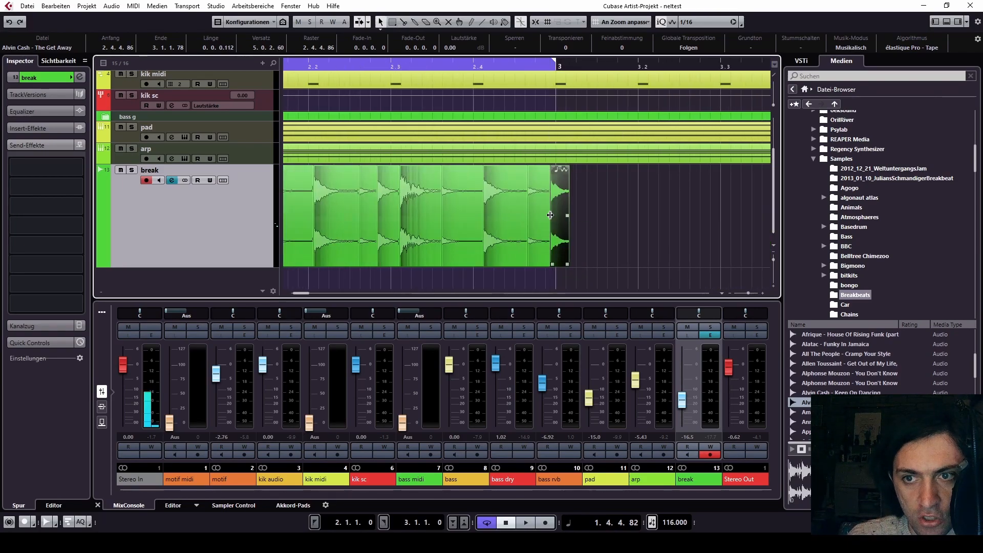
key("Delete")
Turn on grid snapping and move each off-grid break slice so it starts on its nearest sixteenth-note position.
scroll(438, 215, "up", 5)
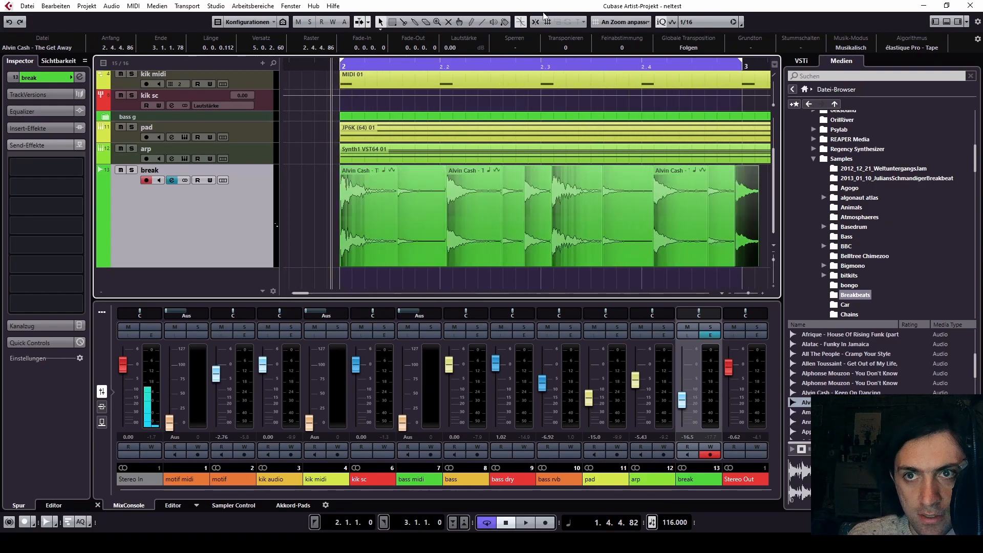
left_click(536, 22)
left_click(421, 205)
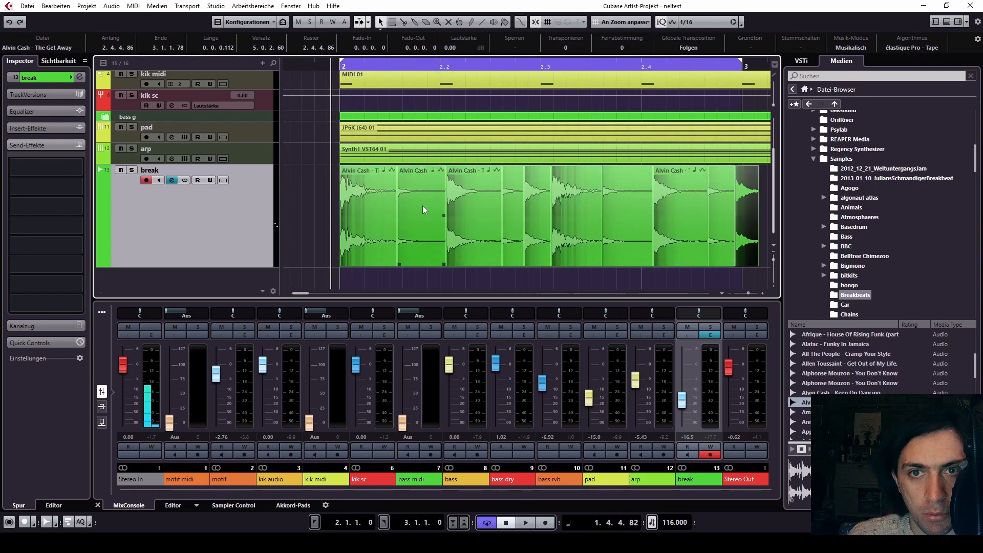
mouse_move(421, 204)
left_mouse_down()
mouse_move(419, 191)
mouse_move(400, 209)
mouse_move(411, 207)
mouse_move(404, 202)
left_mouse_up()
left_click(471, 201)
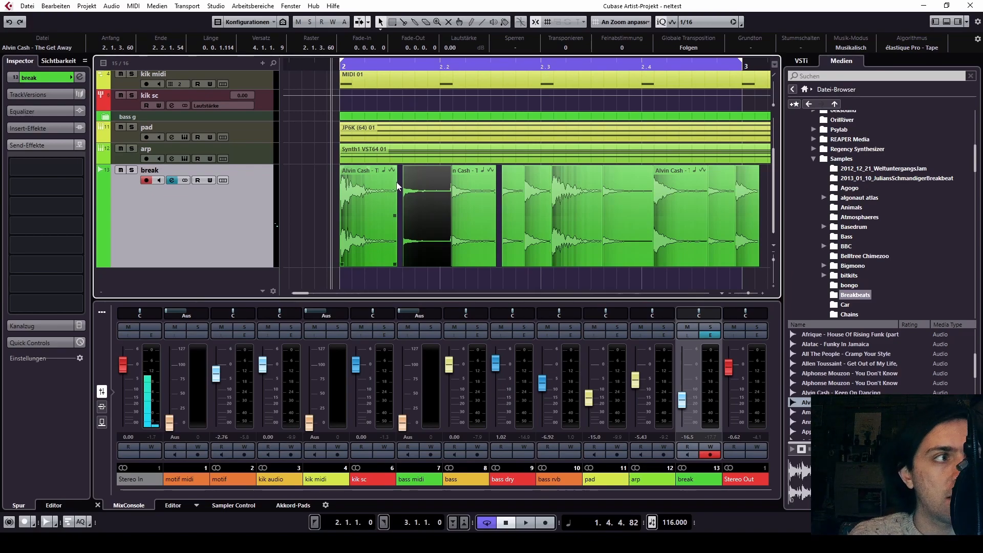
left_click_drag(413, 178, 731, 228)
left_click(512, 190)
left_click(750, 222)
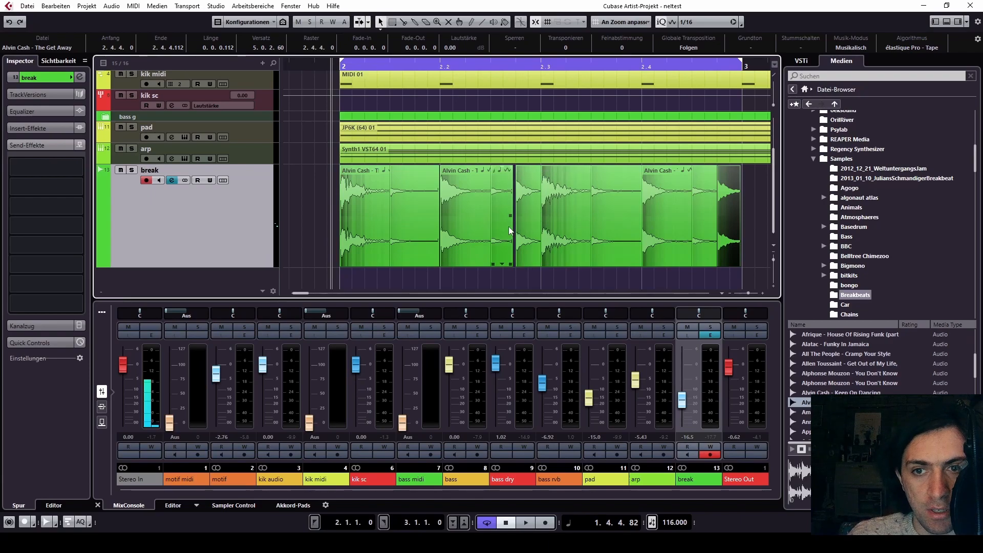
Select all slices on the break track and find their source sample in the pool.
left_click_drag(509, 273, 519, 255)
left_click(517, 278)
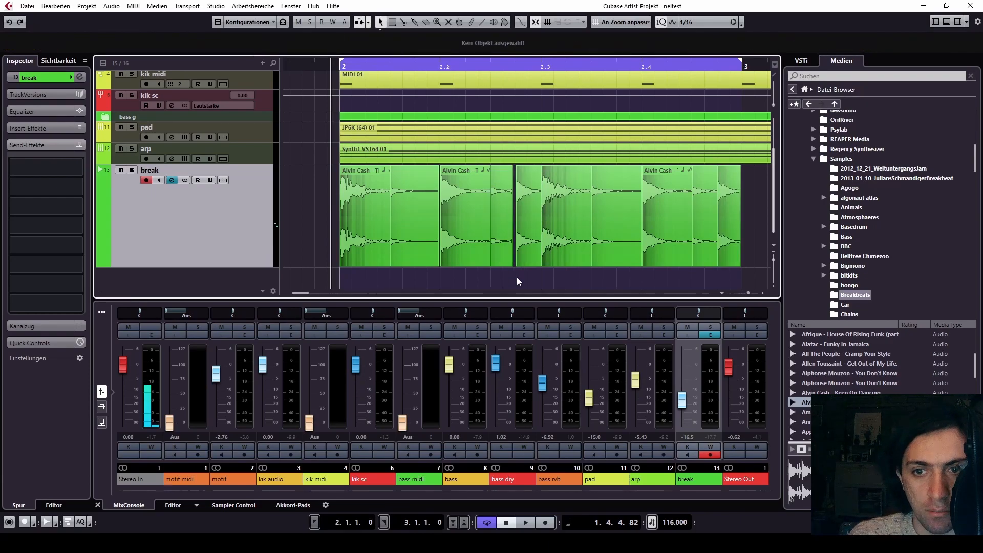
left_click_drag(744, 276, 355, 211)
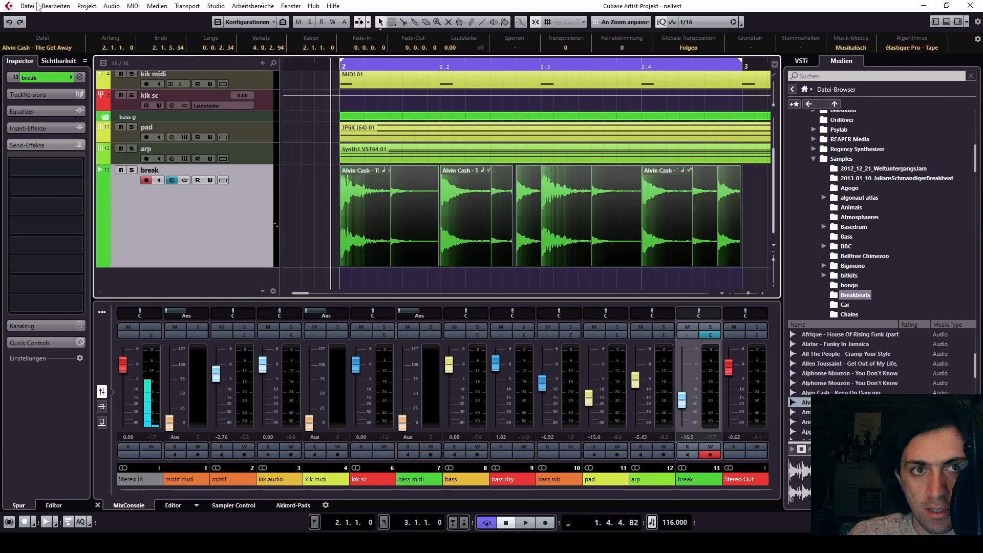
left_click(111, 6)
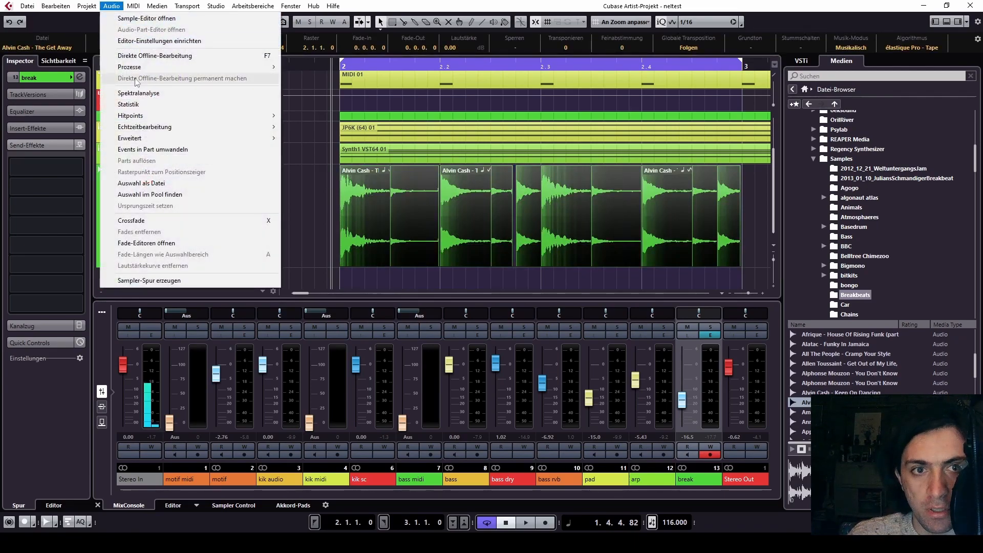
left_click(149, 195)
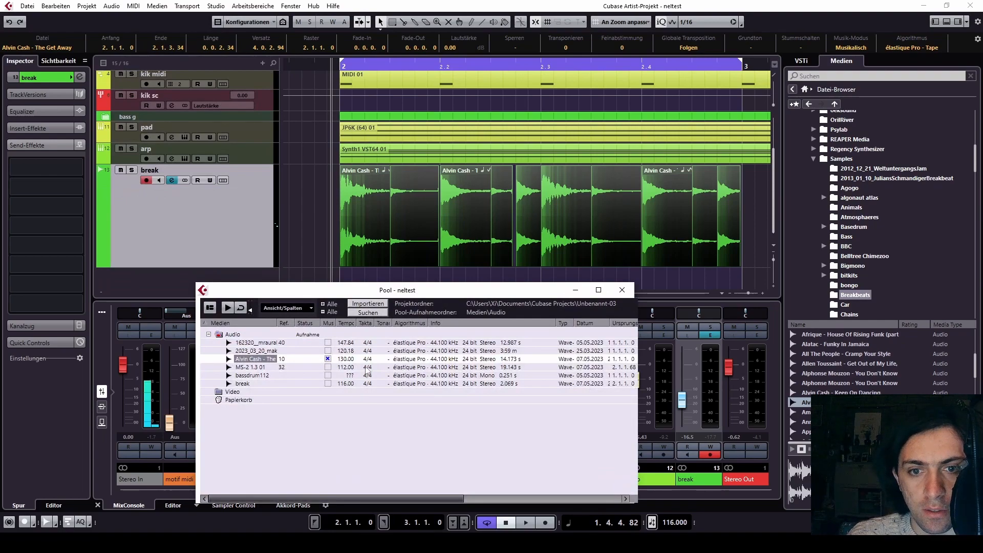
Try tempos of 135, 140 and 141 BPM for the Alvin Cash sample in the pool.
type("13")
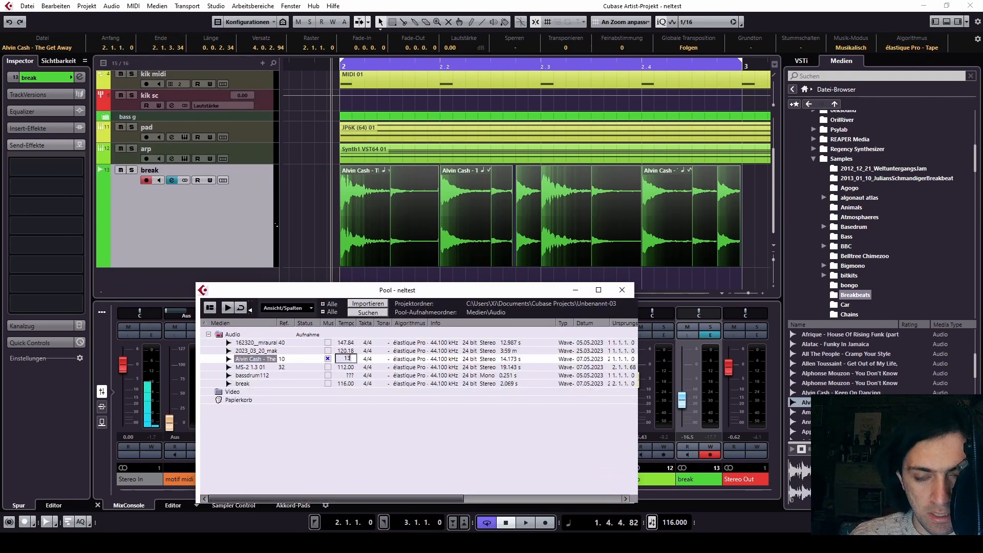
type("5")
key("Return")
type("140")
key("Return")
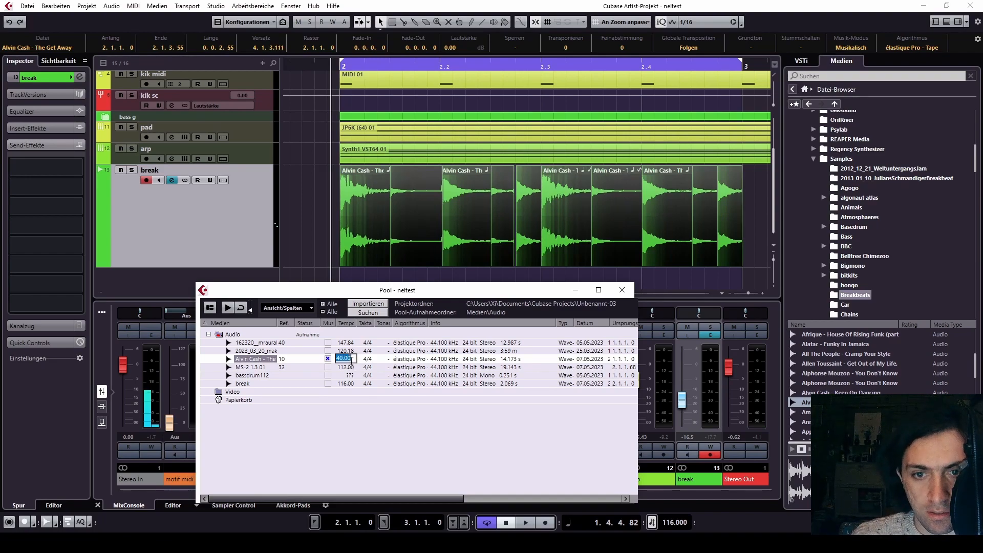
type("141")
key("Return")
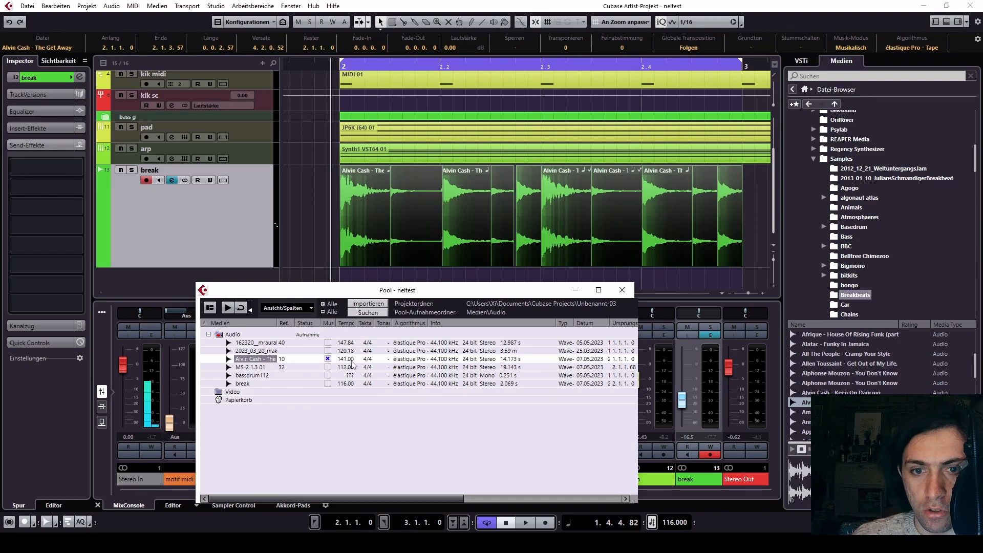
Set the Alvin Cash sample's tempo to 150 BPM in the pool to lengthen the slices and close their gaps.
double_click(350, 359)
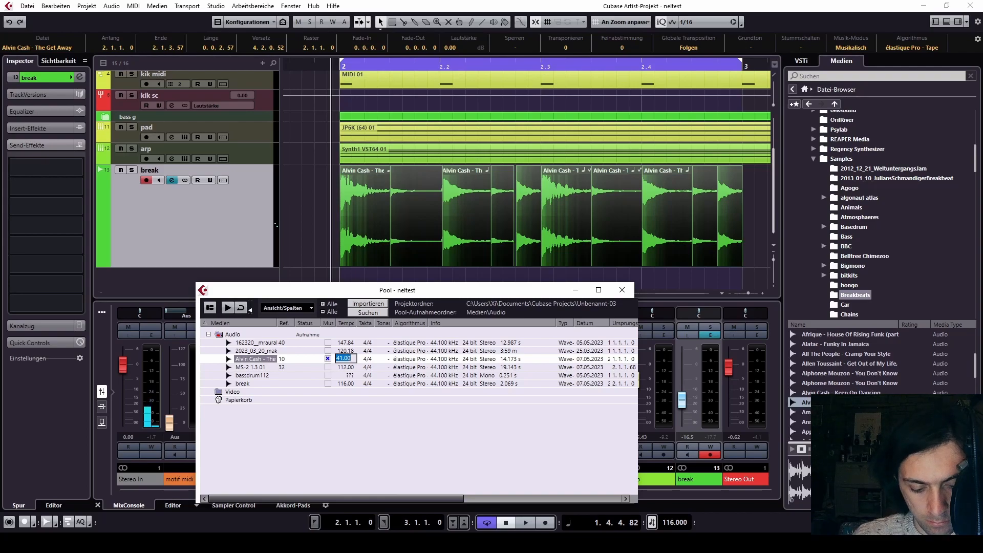
type("150")
key("Return")
scroll(521, 238, "up", 10)
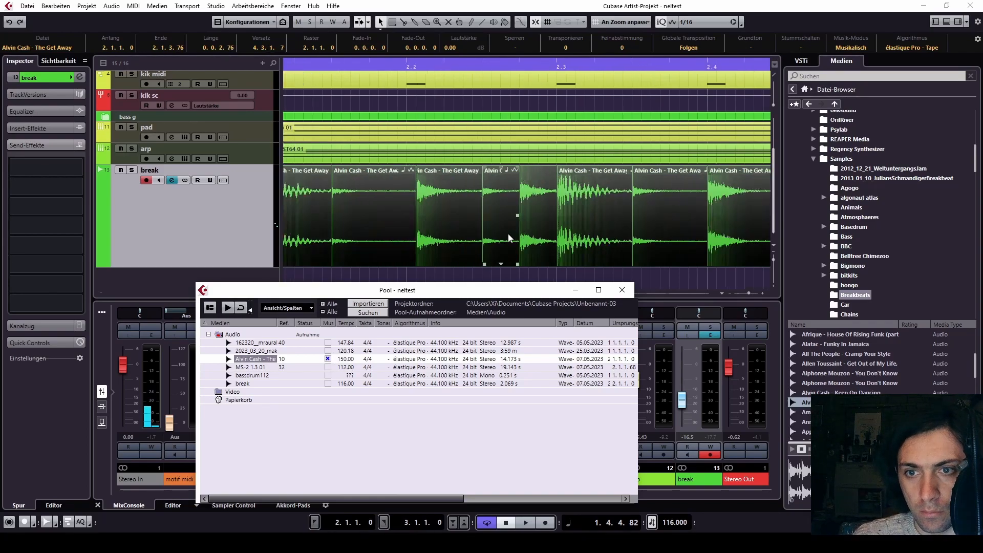
scroll(521, 238, "down", 8)
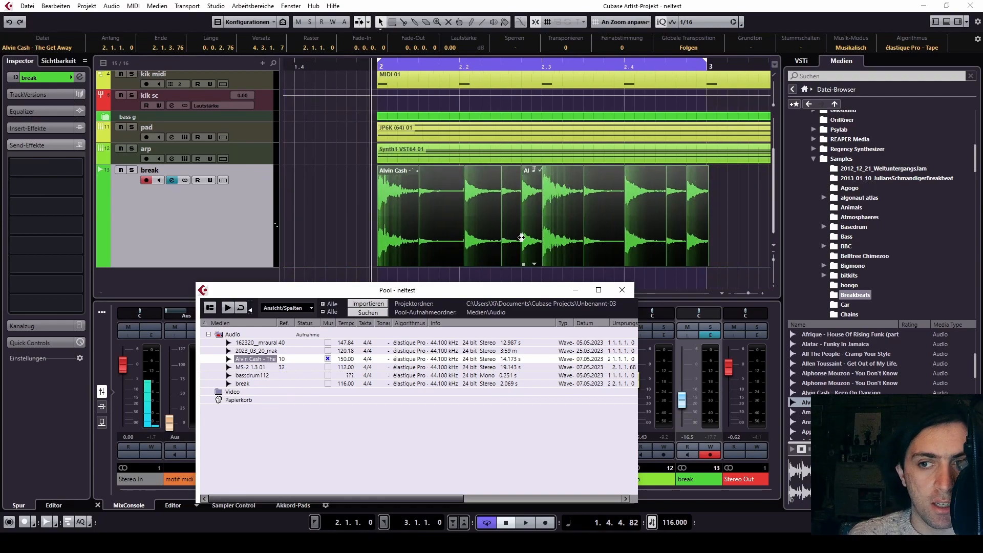
left_click_drag(521, 237, 488, 194)
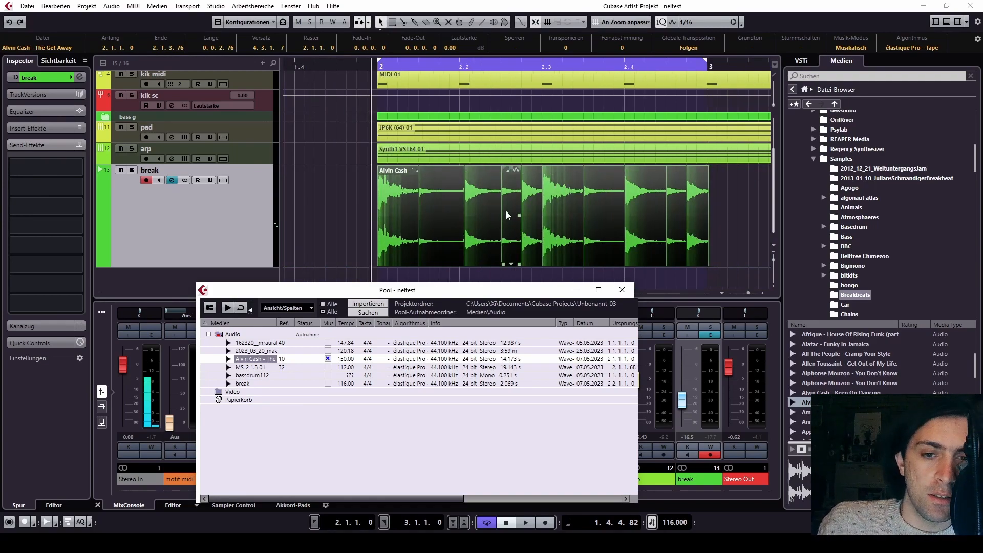
Play the loop briefly to hear the stretched break slices, stop playback and close the pool.
key("space")
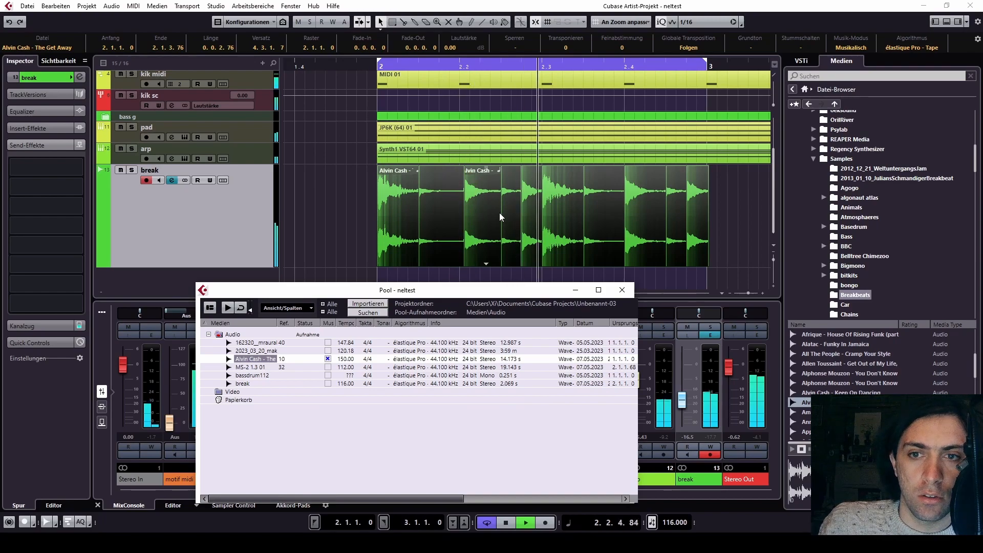
key("space")
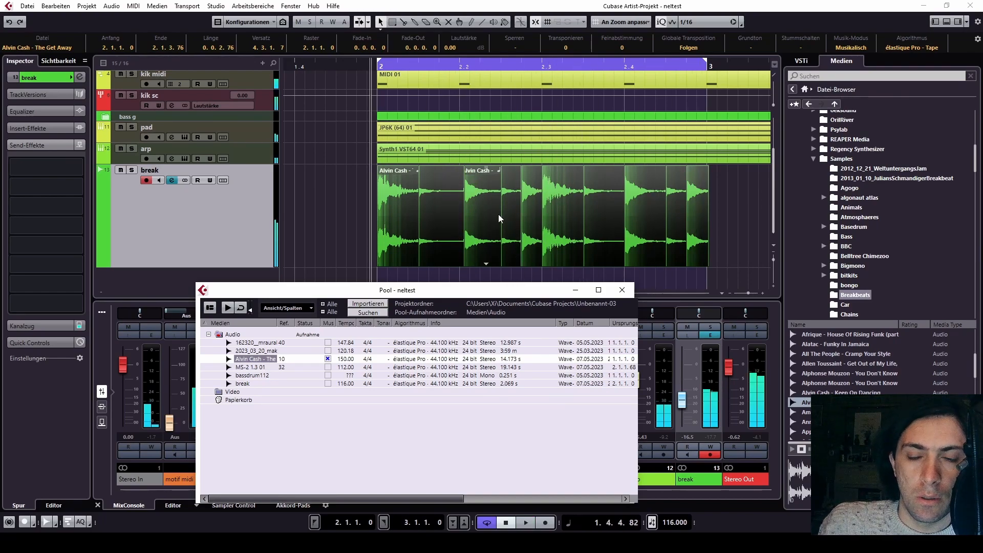
left_click(621, 289)
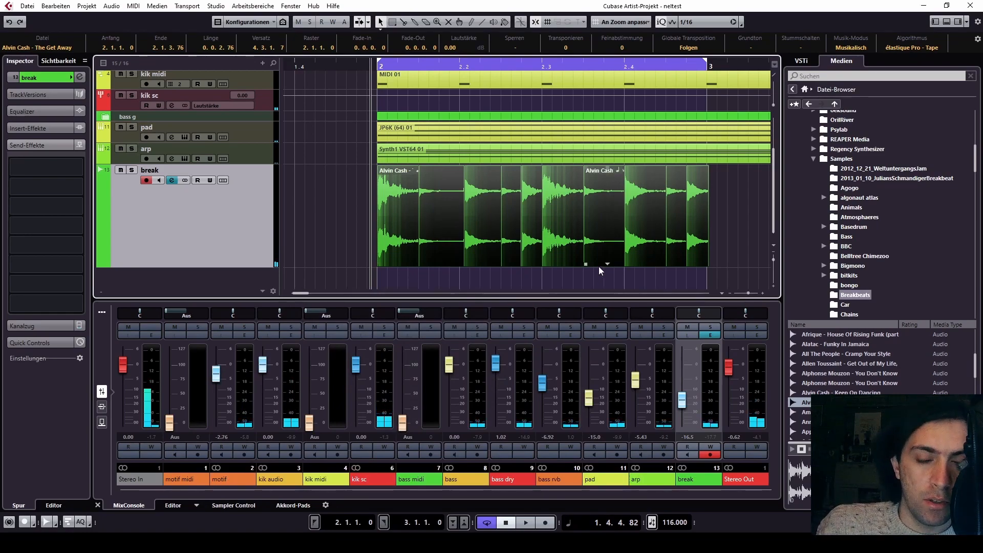
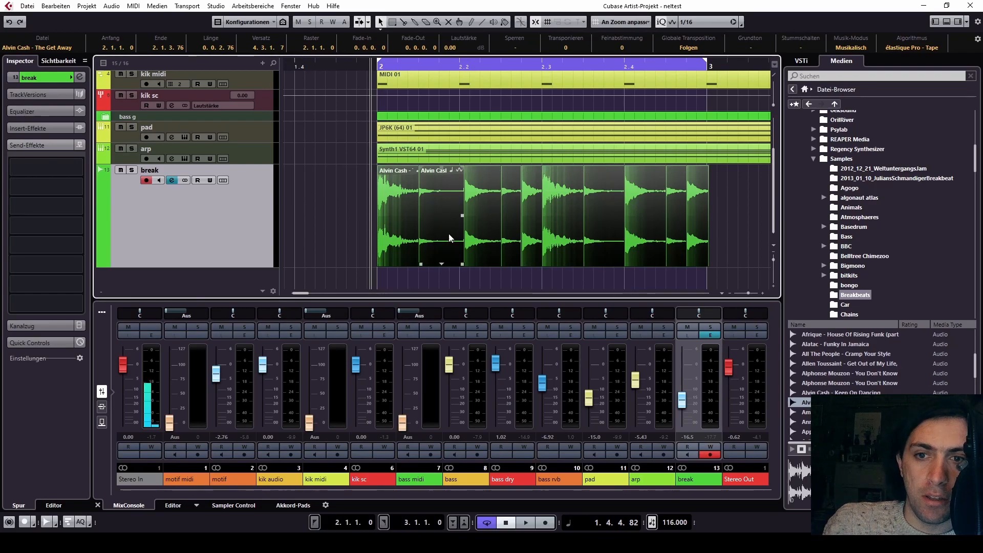
Examine the boundary between the second and third break slices around beat 2.2.
left_click(448, 281)
left_click(440, 226)
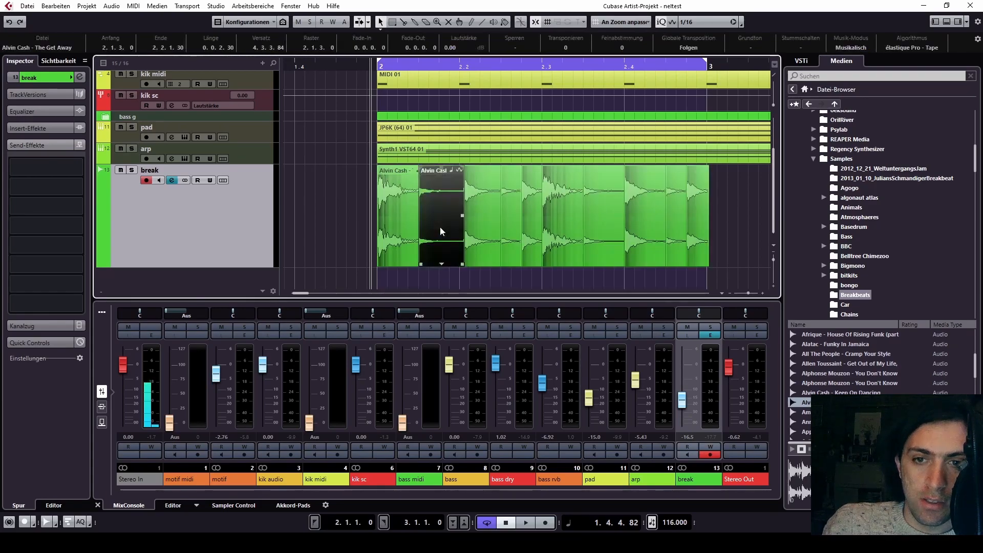
scroll(445, 211, "up", 4)
left_click(649, 217)
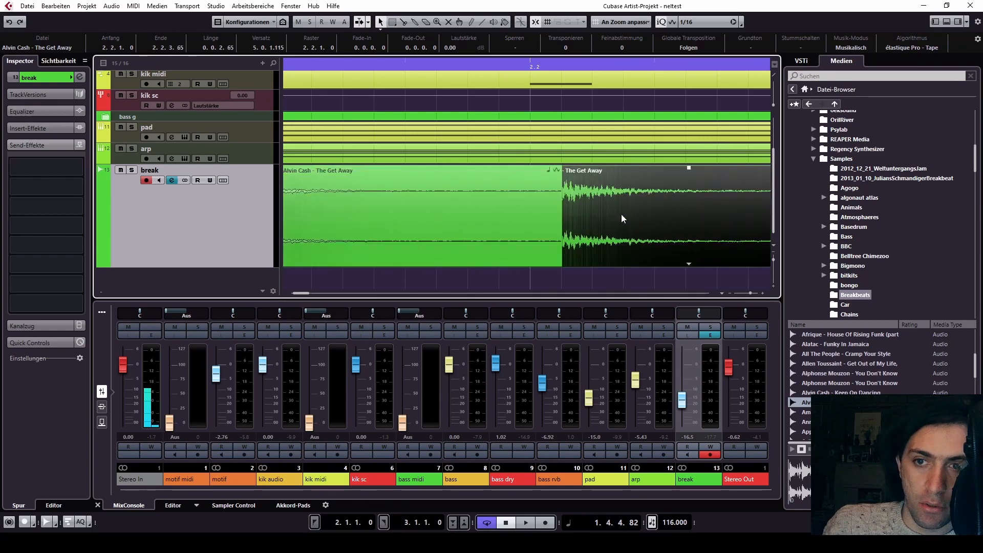
left_click(489, 217)
scroll(489, 215, "down", 5)
left_click_drag(424, 195, 692, 244)
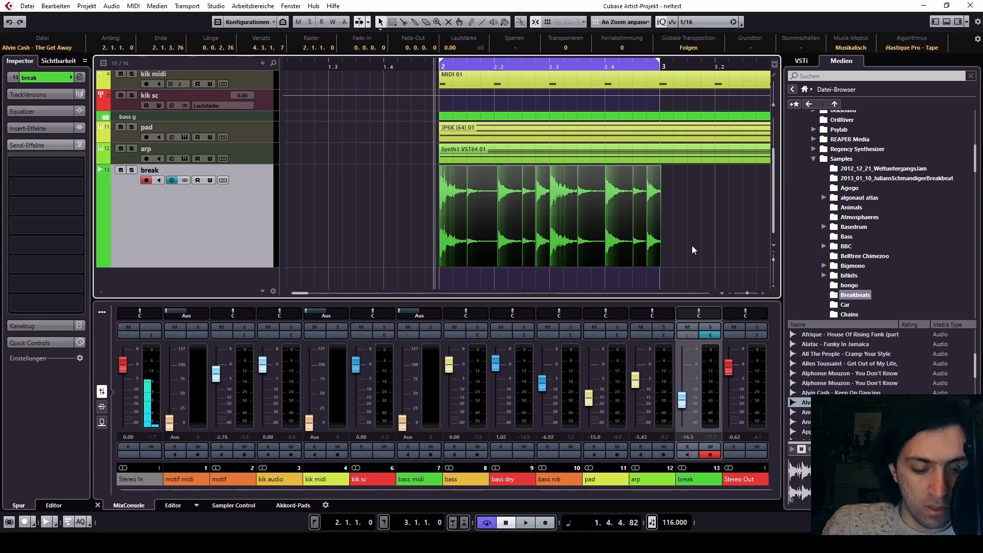
key("Delete")
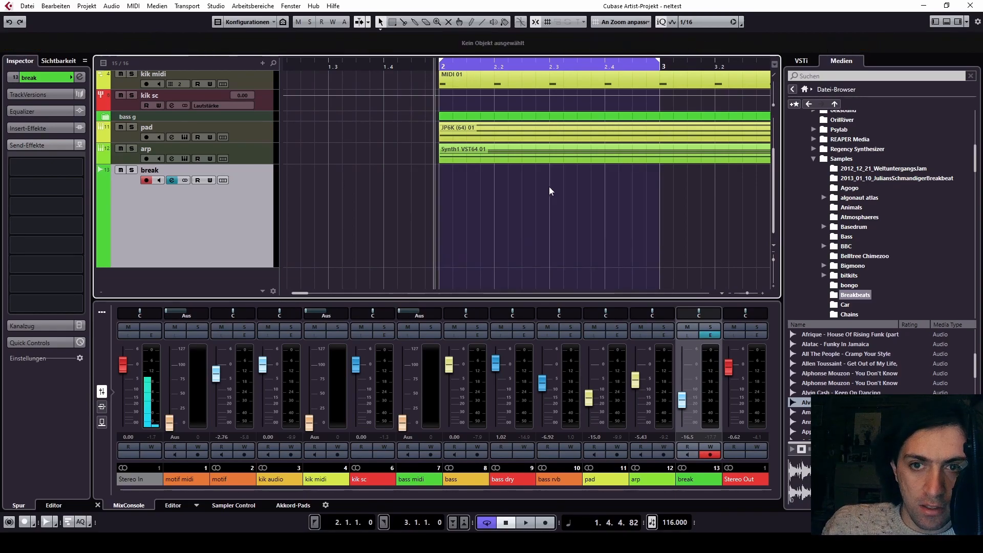
key("ctrl+z")
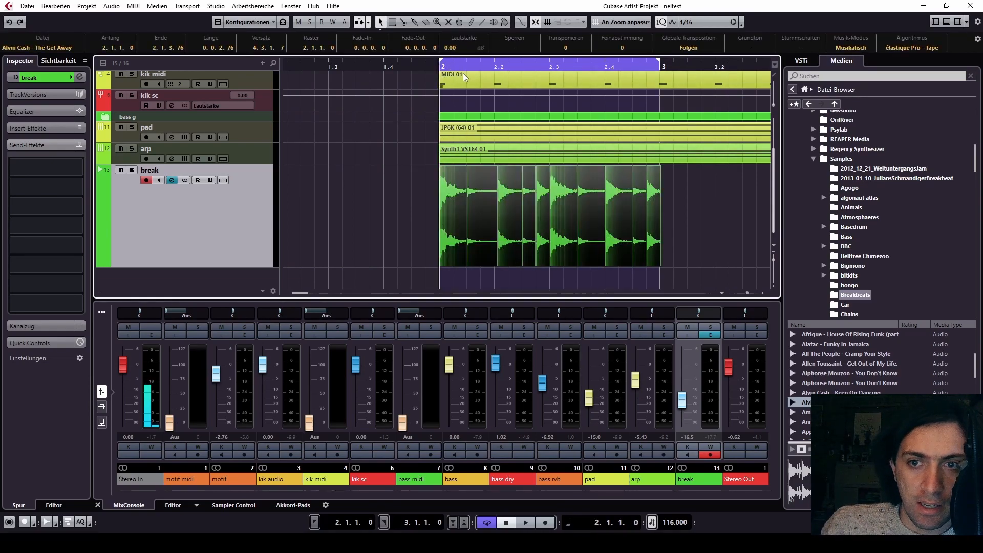
Trim the ends of the first two break slices to 2.1.3 and 2.2, where the following slices start.
scroll(499, 198, "up", 4)
left_click(503, 196)
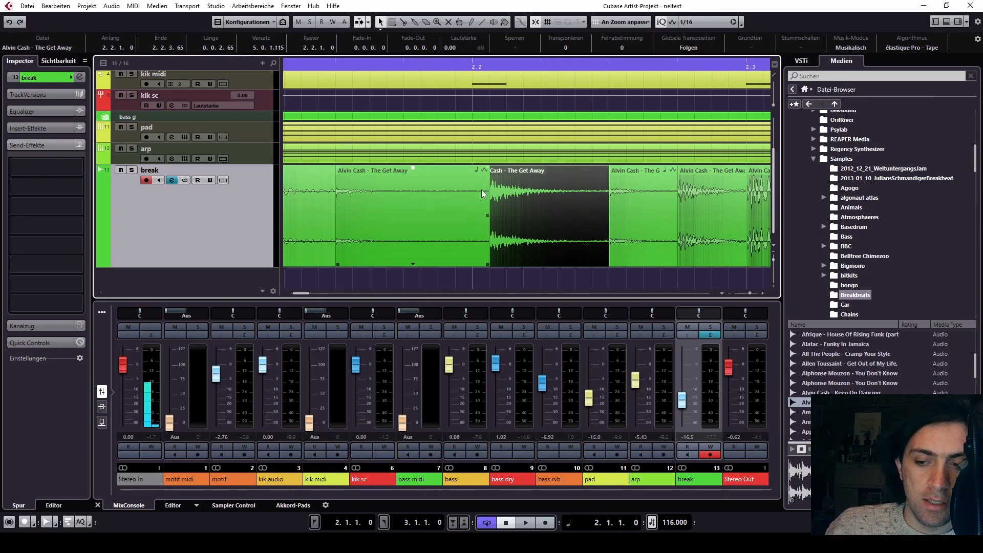
scroll(481, 190, "down", 3)
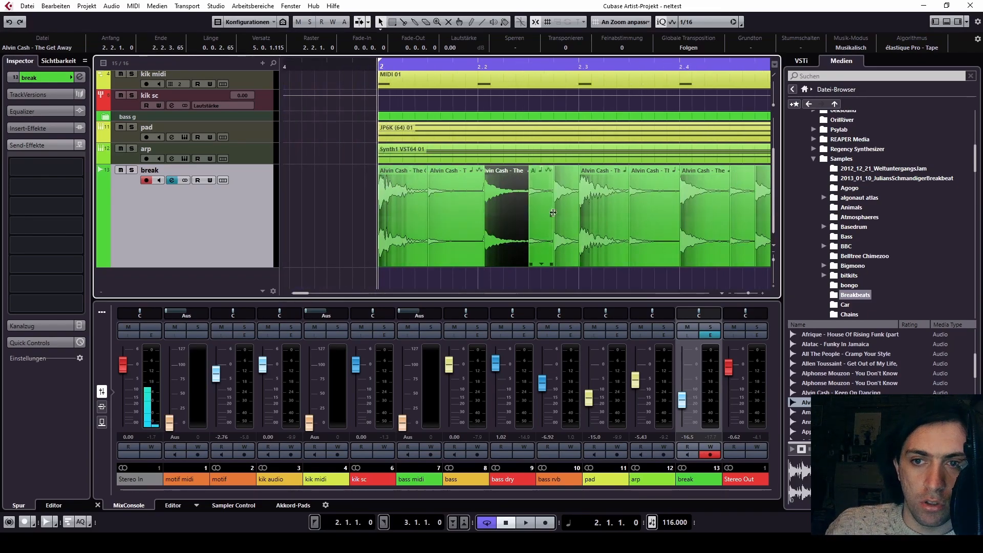
scroll(404, 236, "up", 3)
left_click(444, 251)
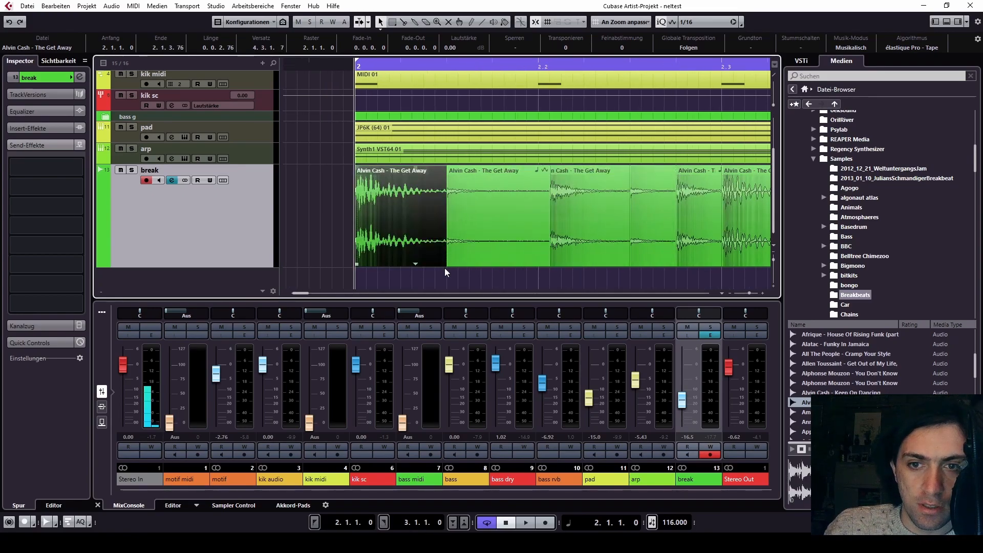
mouse_move(444, 265)
left_mouse_down()
mouse_move(435, 266)
mouse_move(445, 265)
left_mouse_up()
left_click_drag(547, 264, 532, 266)
Trim the ends of the third, fourth and fifth break slices to 2.2.3, 2.2.4 and 2.3.
left_click(624, 262)
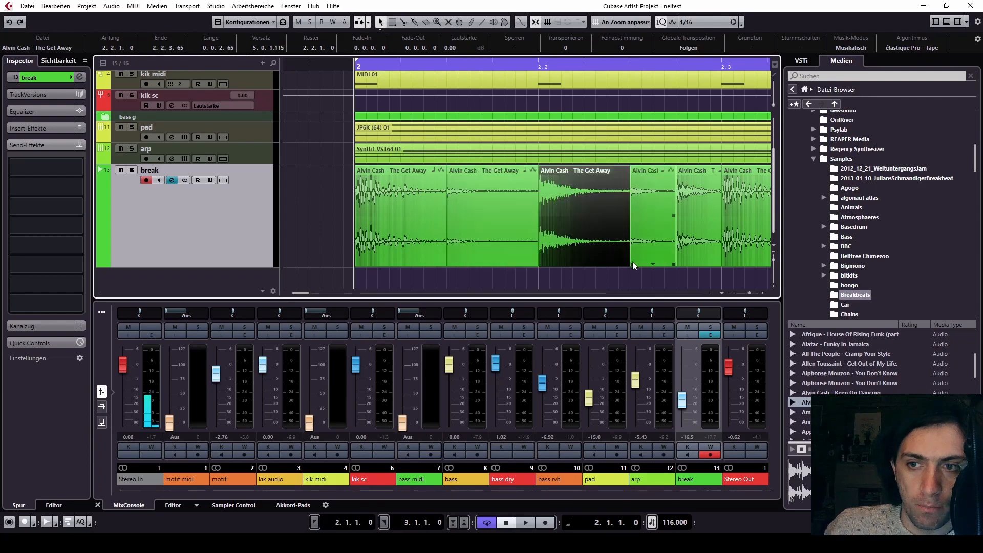
left_click_drag(628, 265, 720, 266)
left_click(667, 264)
left_click(715, 264)
Trim the ends of the sixth to ninth break slices to 2.3.3, 2.4, 2.4.3 and 2.4.4.
scroll(645, 253, "right", 5)
left_click(505, 256)
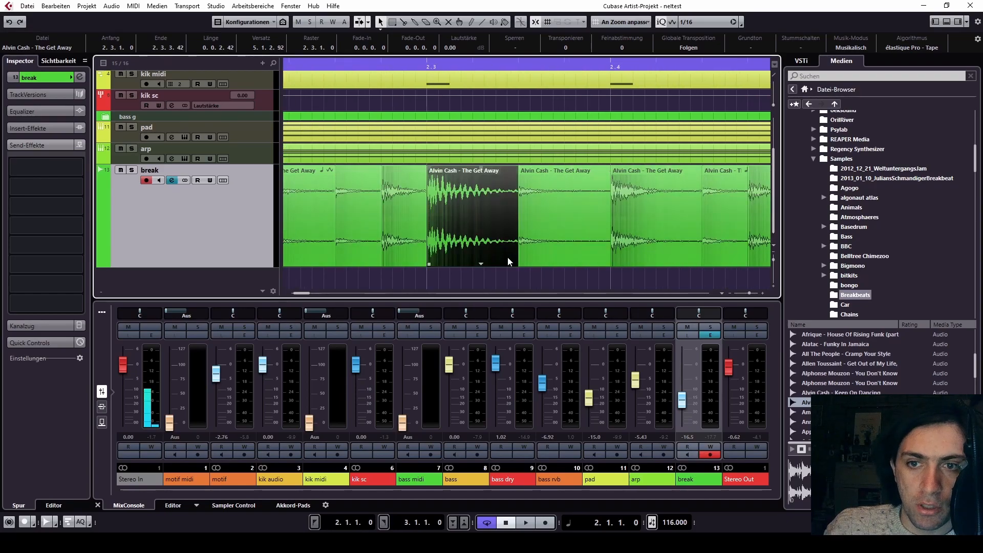
left_click_drag(517, 263, 518, 263)
left_click(586, 263)
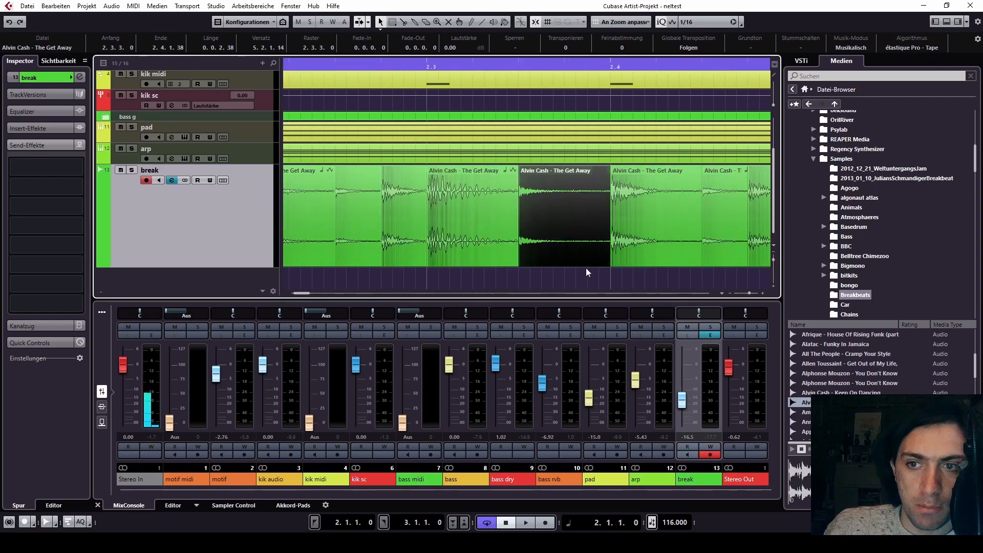
left_click_drag(608, 265, 610, 265)
left_click(700, 263)
left_click_drag(700, 263, 745, 265)
left_click(737, 265)
scroll(694, 248, "right", 7)
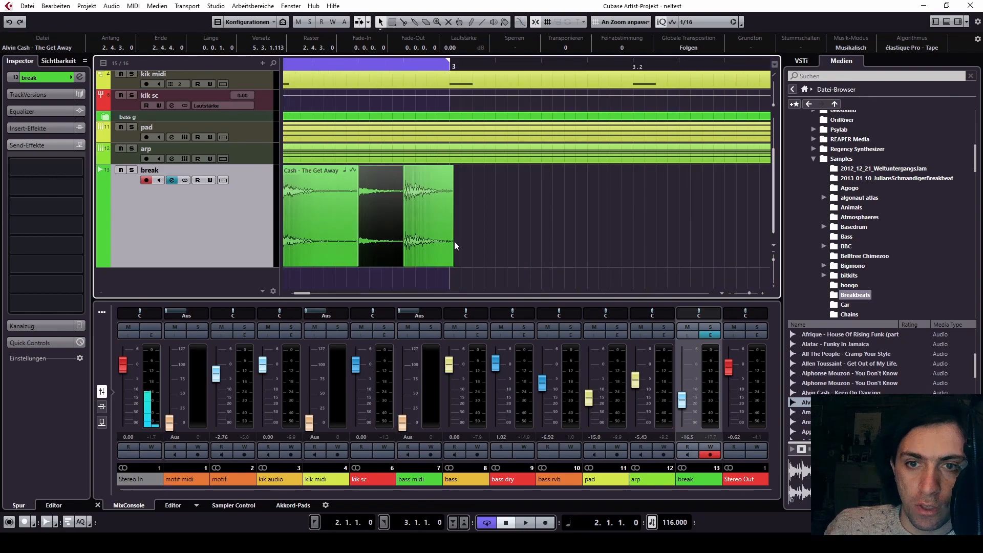
Trim the end of the last break slice to bar 3 and play the one-bar loop in the full mix.
left_click(449, 260)
left_click_drag(450, 264, 446, 266)
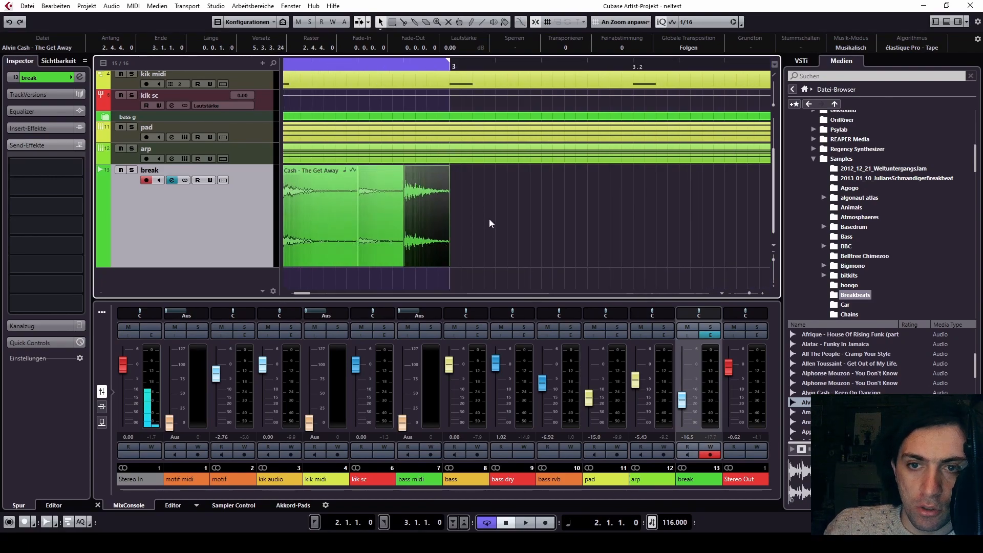
scroll(489, 219, "down", 3)
scroll(489, 220, "left", 4)
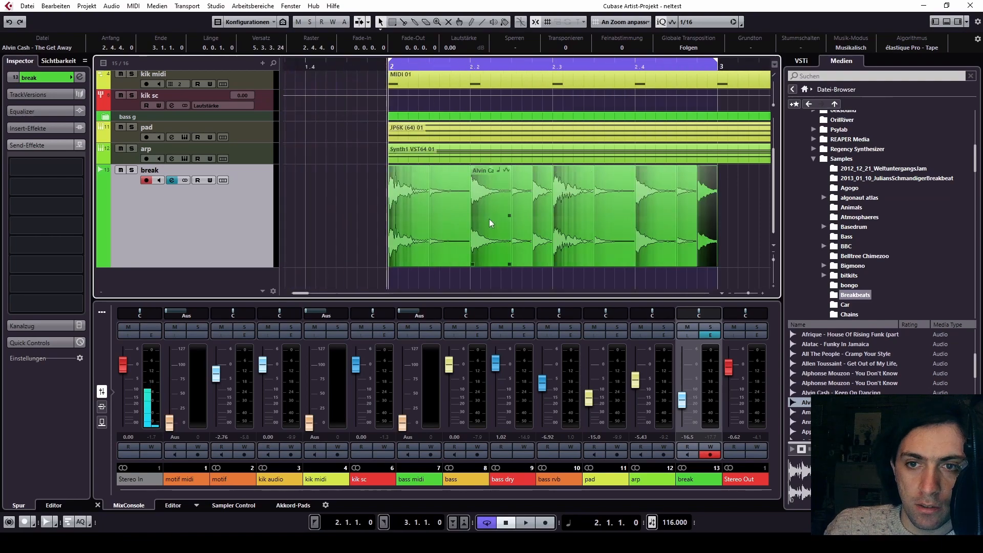
scroll(489, 219, "right", 2)
scroll(489, 219, "left", 1)
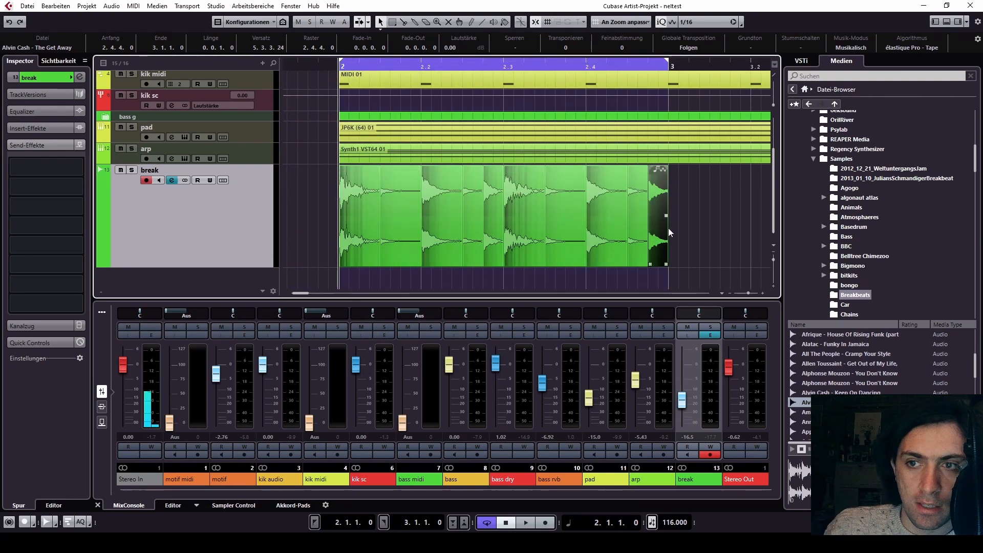
key("space")
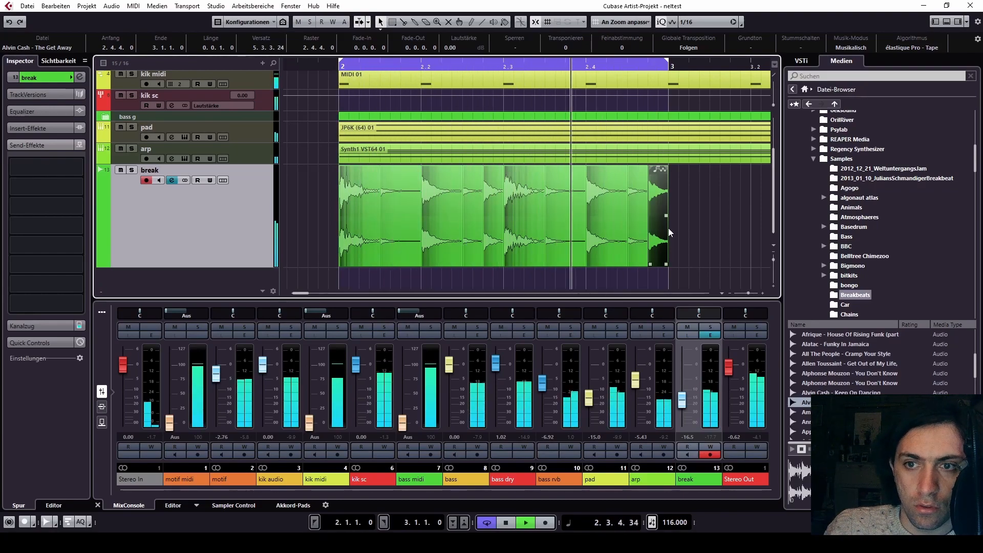
key("space")
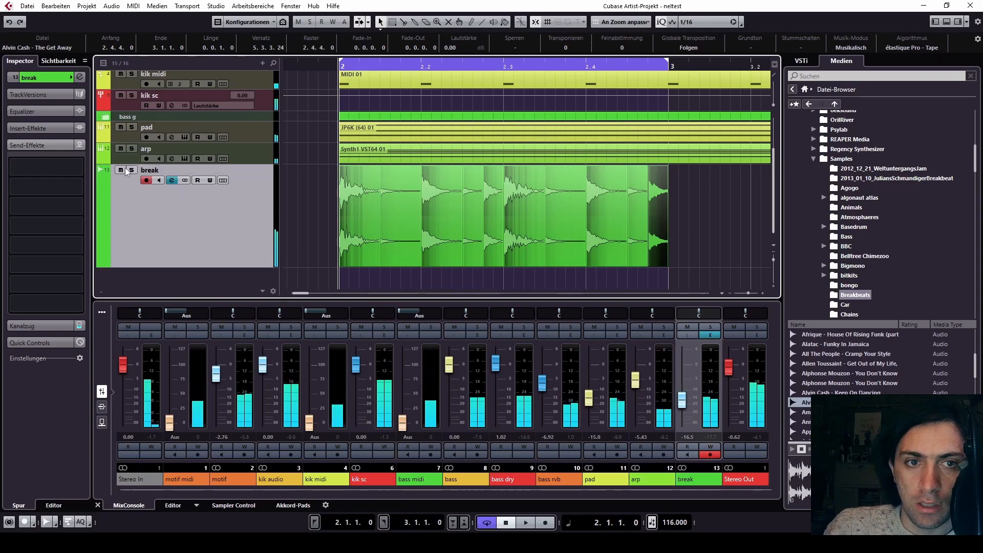
Solo the break track, select all of its slices and audition the loop on its own.
key("s")
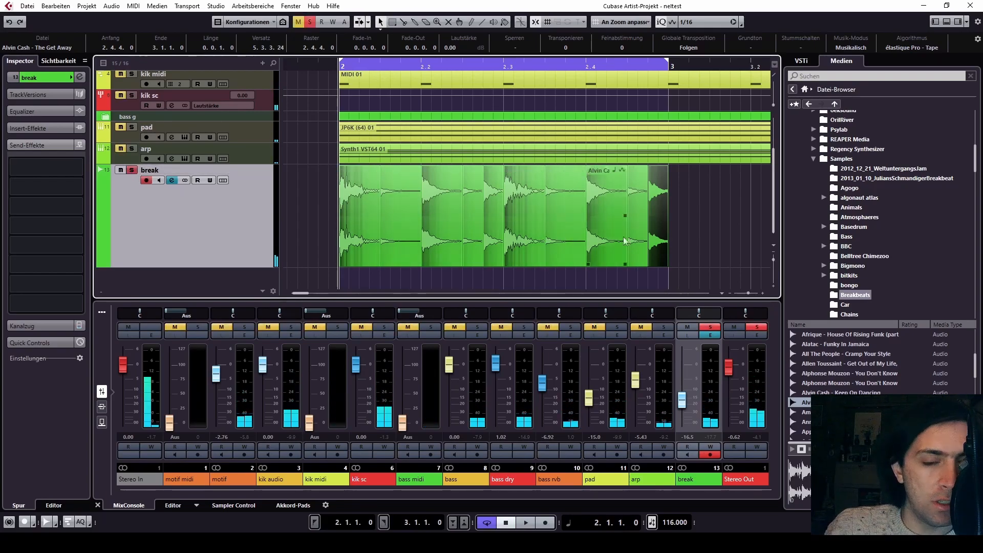
left_click(290, 272)
left_click(361, 257)
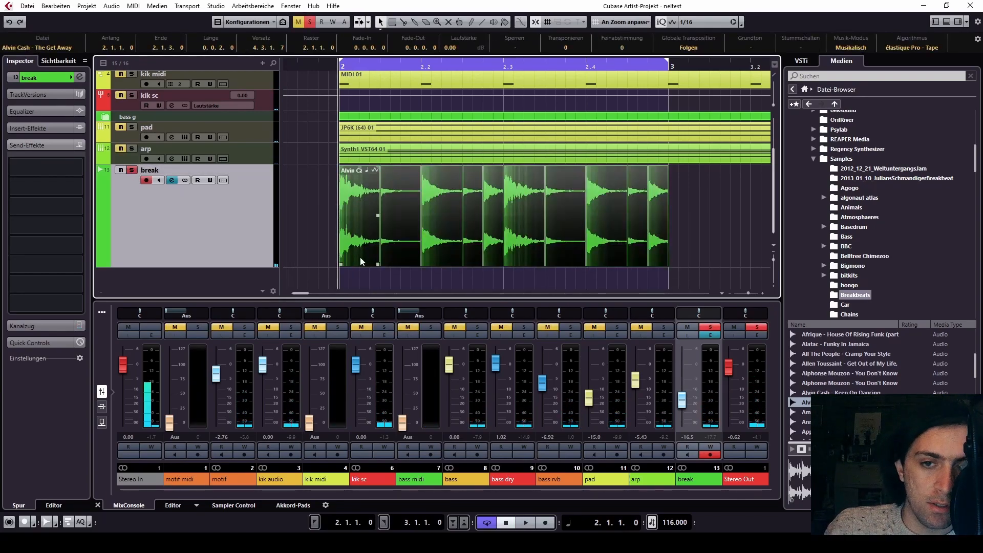
key("space")
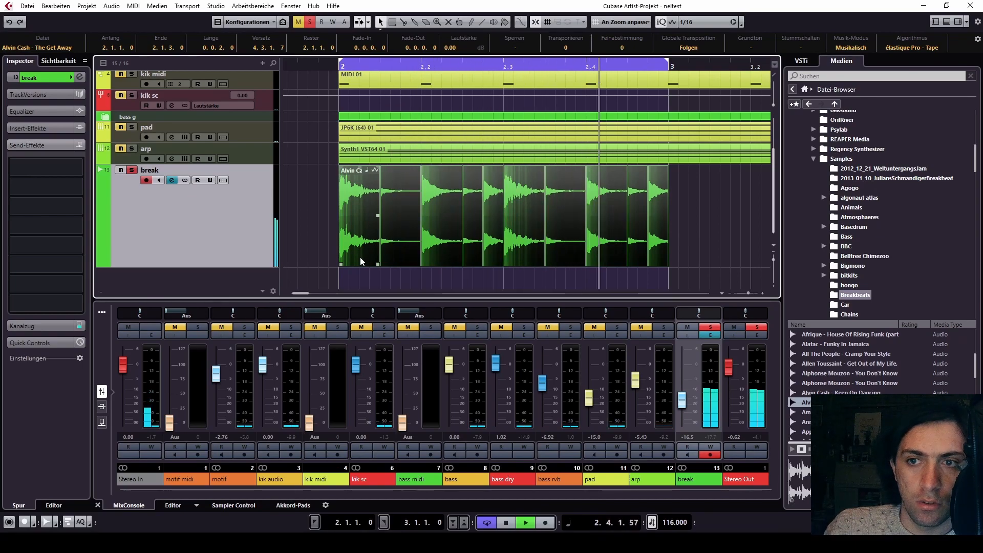
key("space")
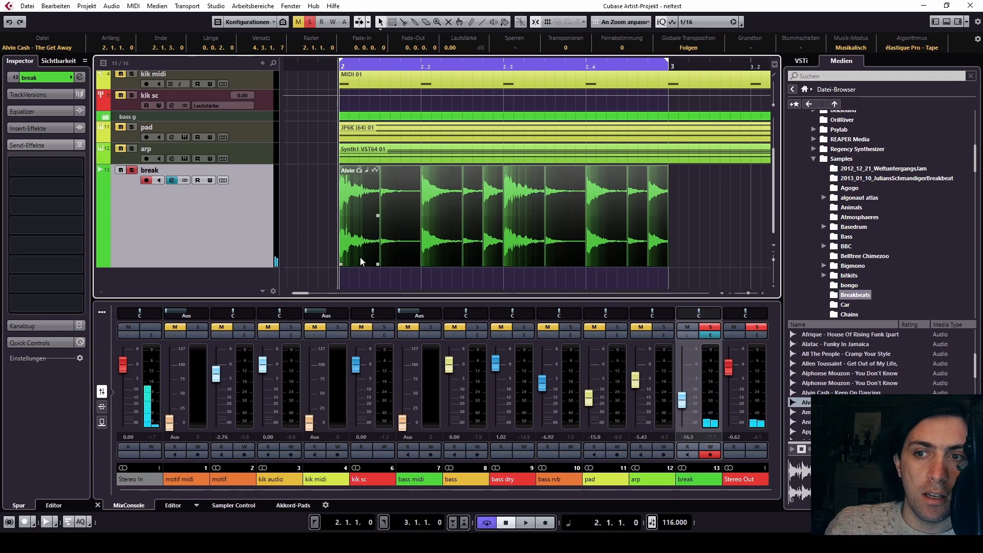
Examine the boundaries between the break slices from 2.1.3 to 2.3.3 for clean cuts.
scroll(377, 219, "up", 8)
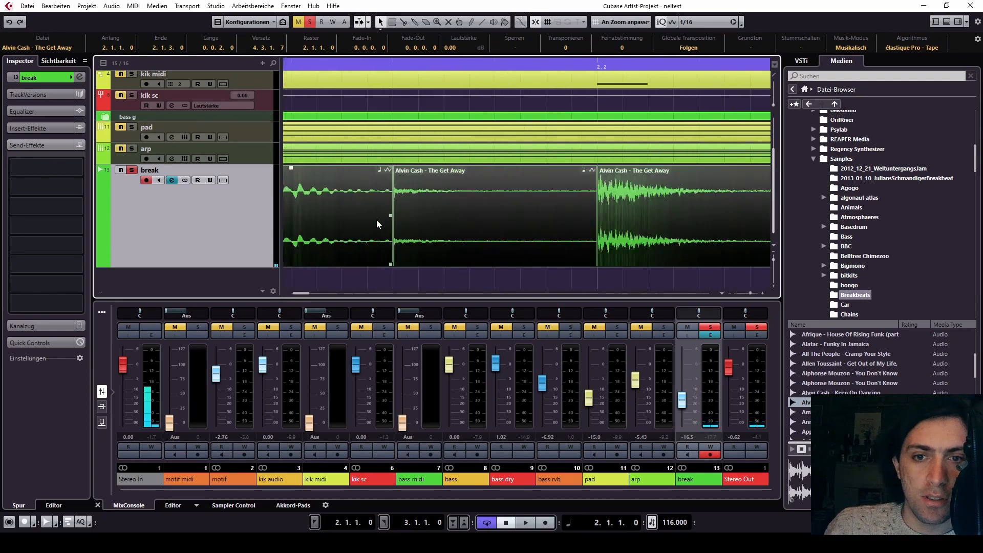
scroll(389, 203, "down", 5)
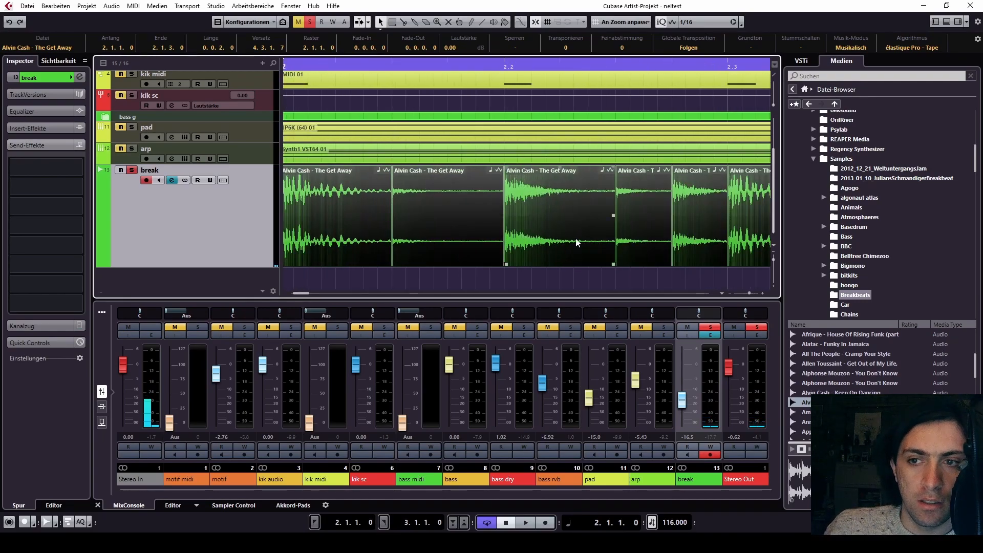
scroll(709, 241, "up", 10)
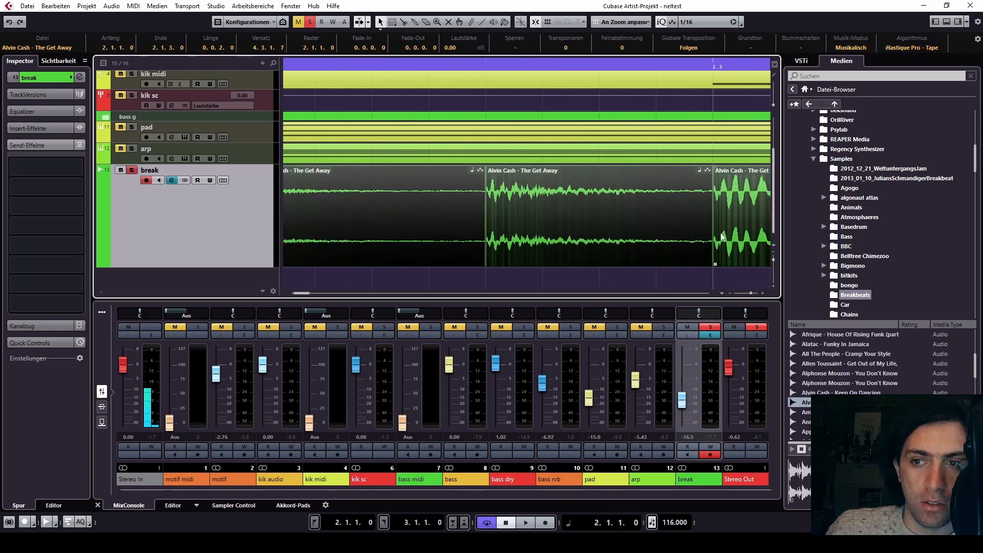
scroll(668, 235, "down", 2)
scroll(667, 235, "down", 5)
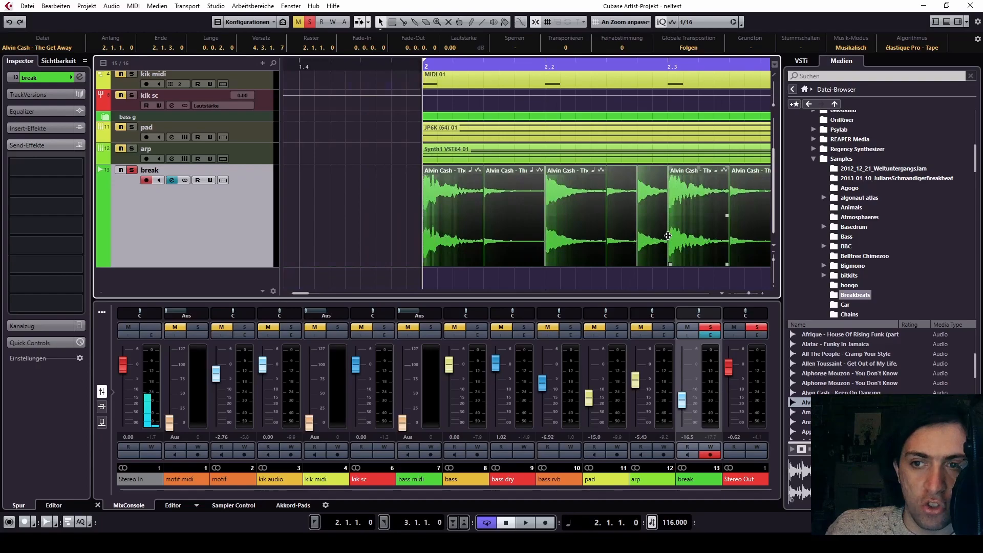
scroll(727, 230, "up", 1)
scroll(728, 230, "down", 1)
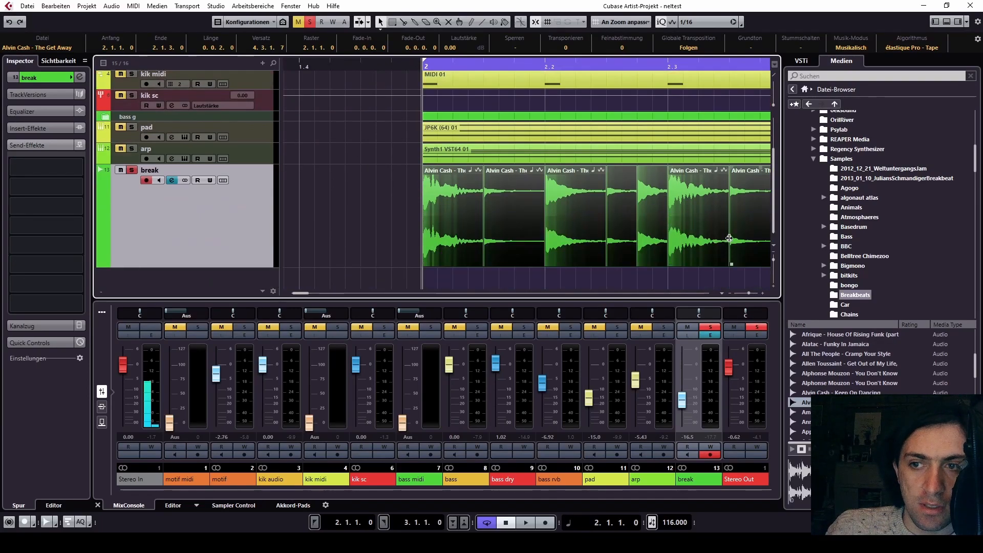
scroll(729, 230, "up", 8)
scroll(739, 226, "up", 5)
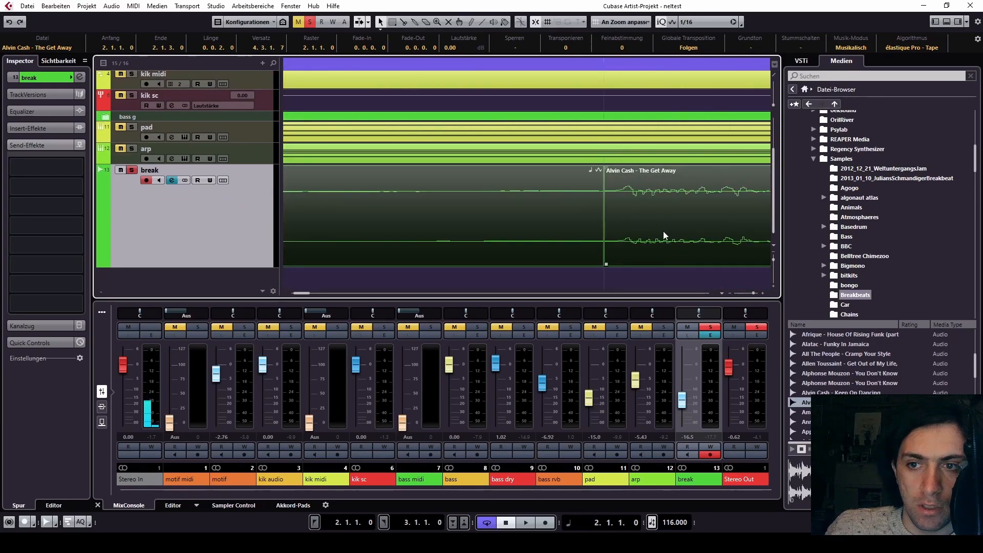
scroll(695, 180, "down", 8)
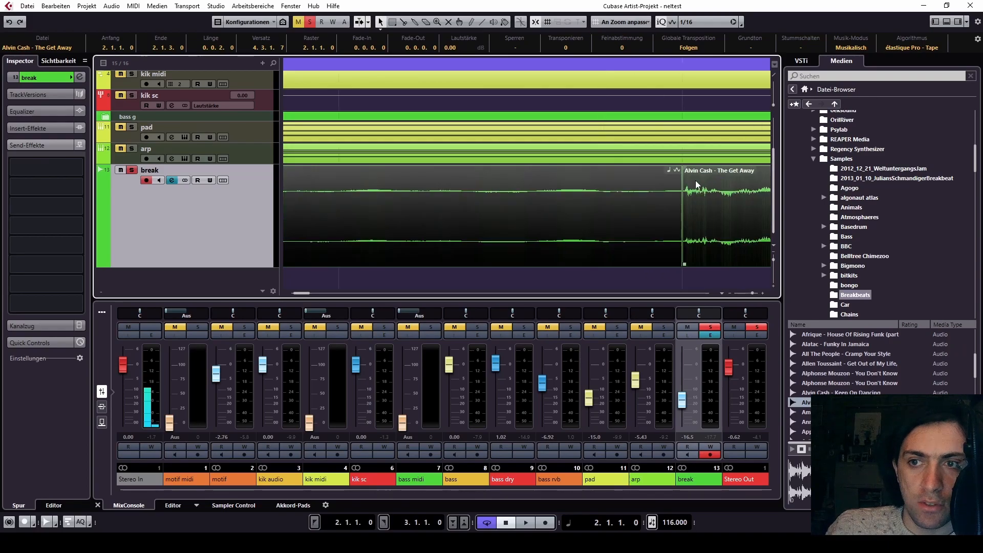
scroll(695, 181, "down", 6)
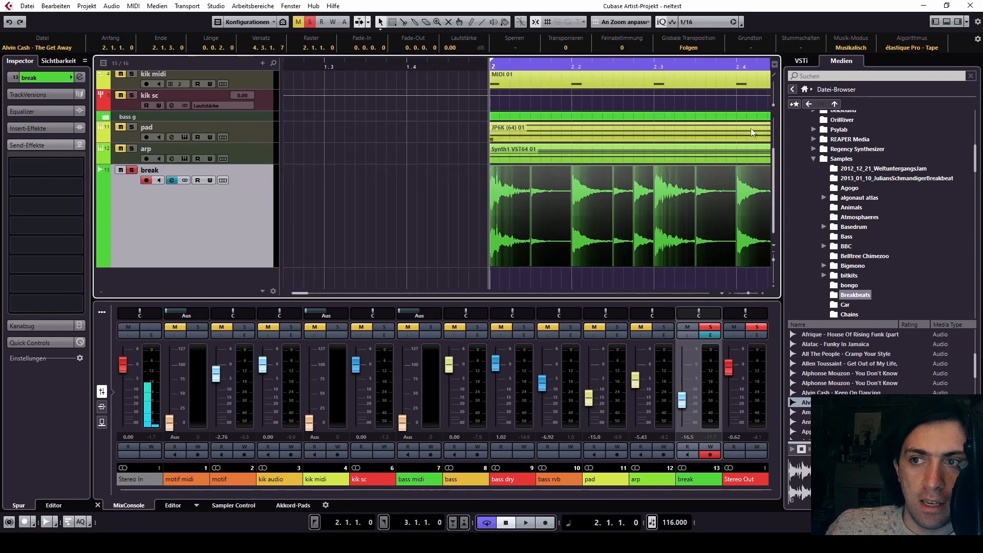
Examine the slice boundary at beat 2.4 with magnified waveforms and a taller break track.
left_click_drag(773, 101, 775, 82)
scroll(726, 195, "up", 10)
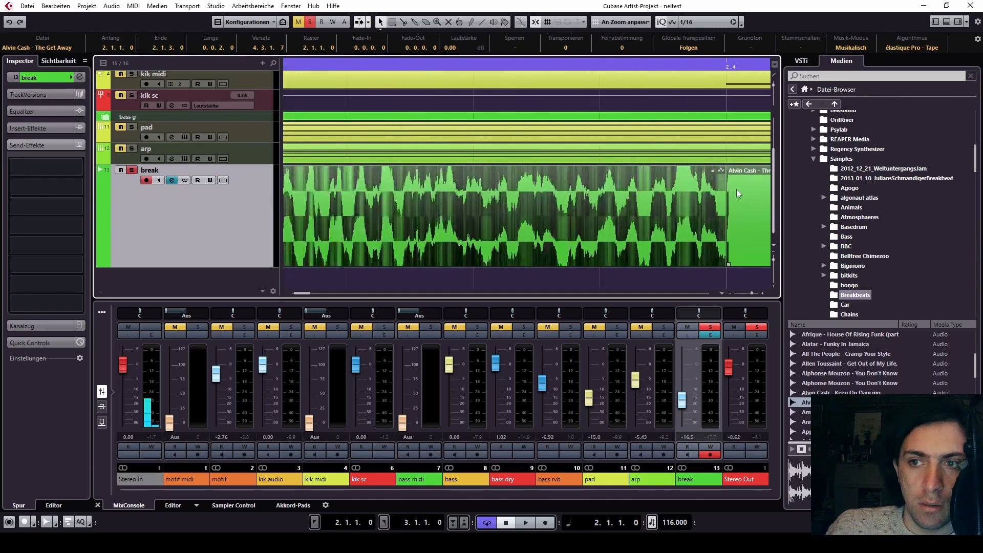
scroll(717, 195, "up", 3)
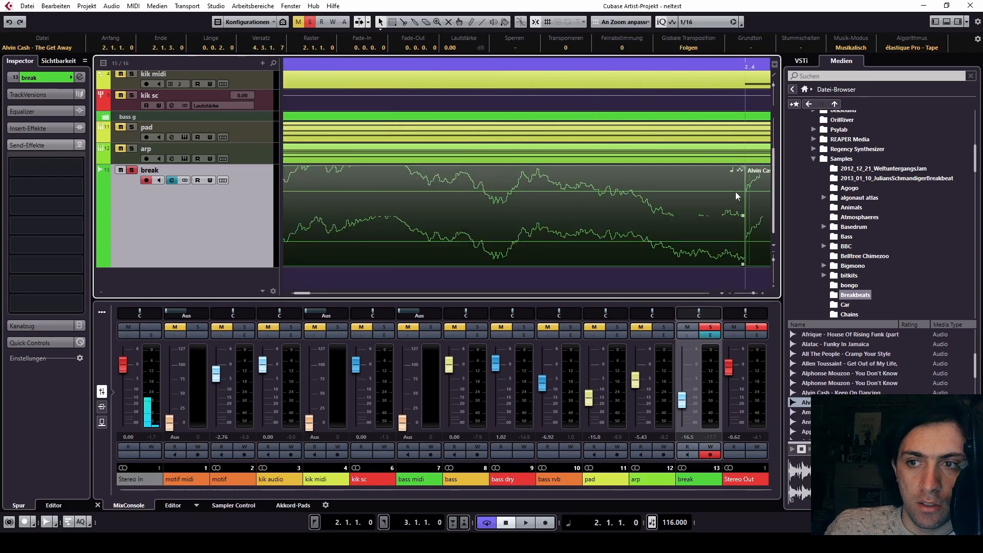
scroll(735, 191, "right", 5)
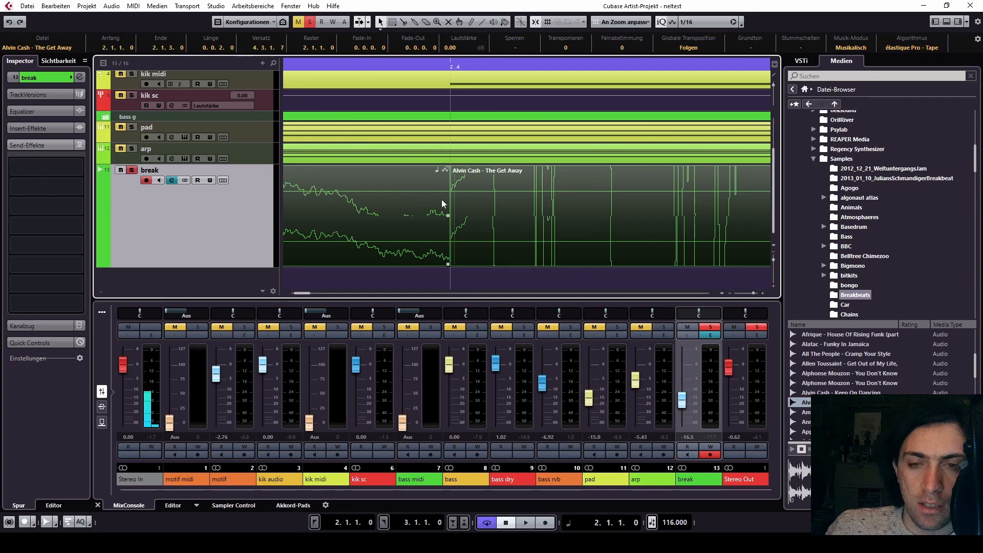
left_click_drag(195, 268, 196, 286)
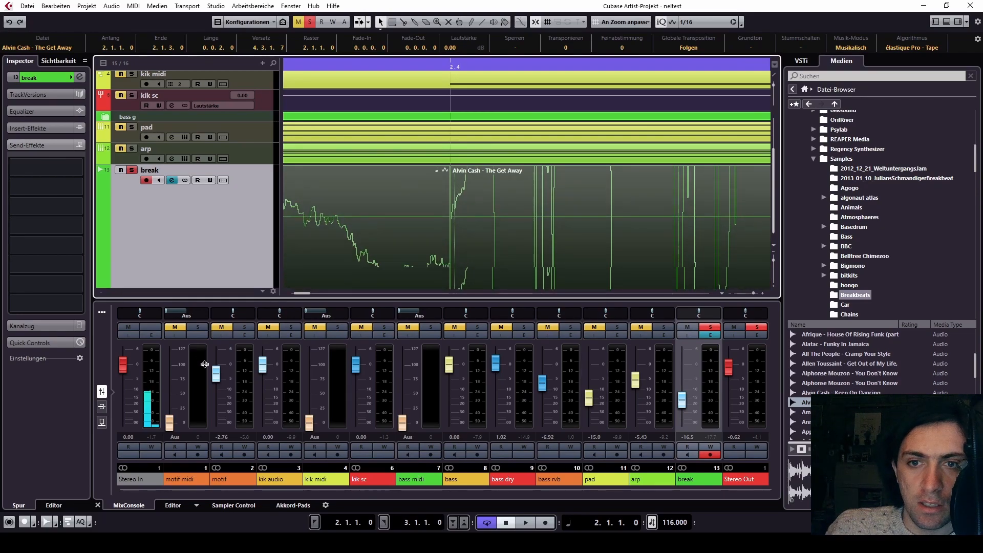
left_click_drag(773, 85, 772, 122)
scroll(464, 217, "down", 5)
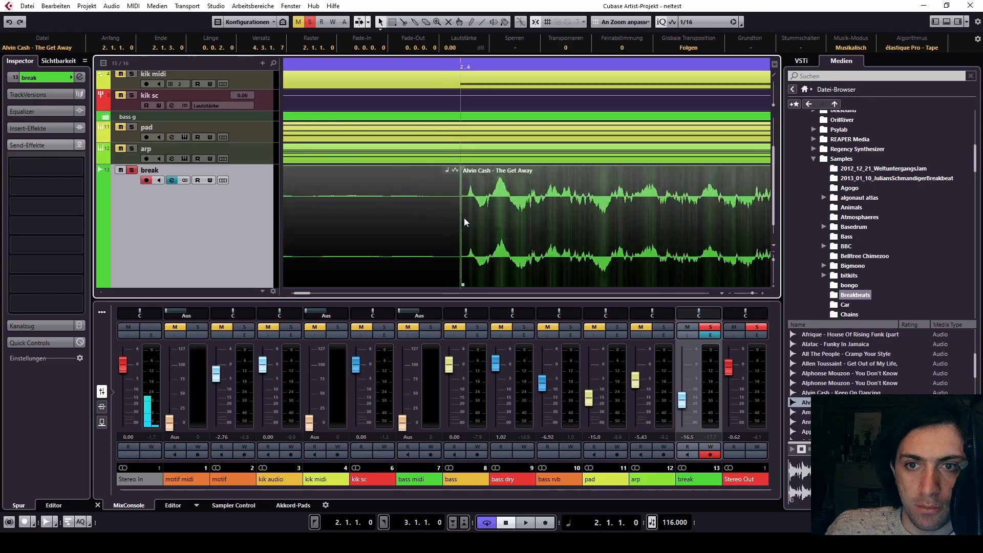
scroll(464, 217, "down", 3)
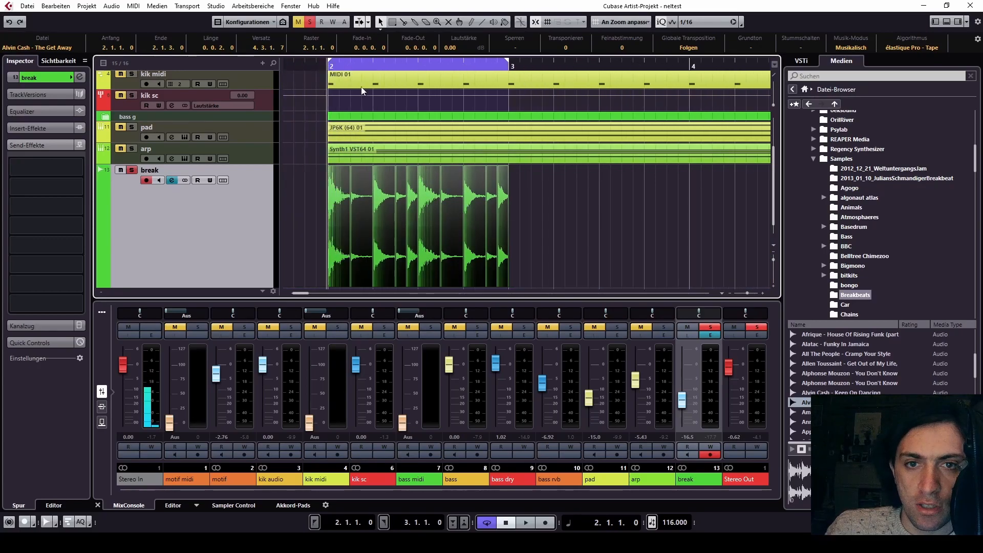
Try fade-outs of 0.0.0.38 and 0.0.0.2 on all selected break slices and undo them.
left_click_drag(432, 48, 436, 32)
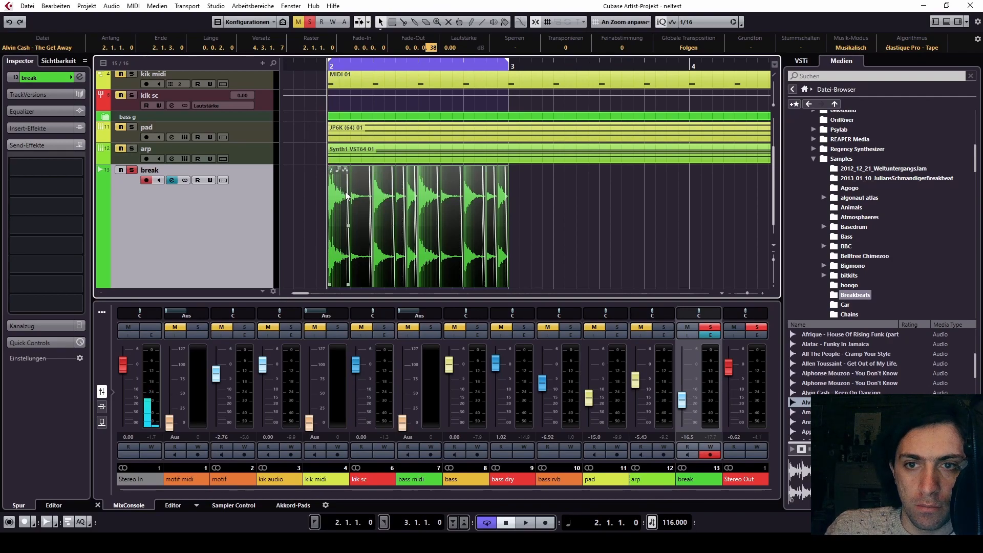
left_click(567, 198)
left_click_drag(567, 197, 344, 219)
scroll(344, 220, "up", 12)
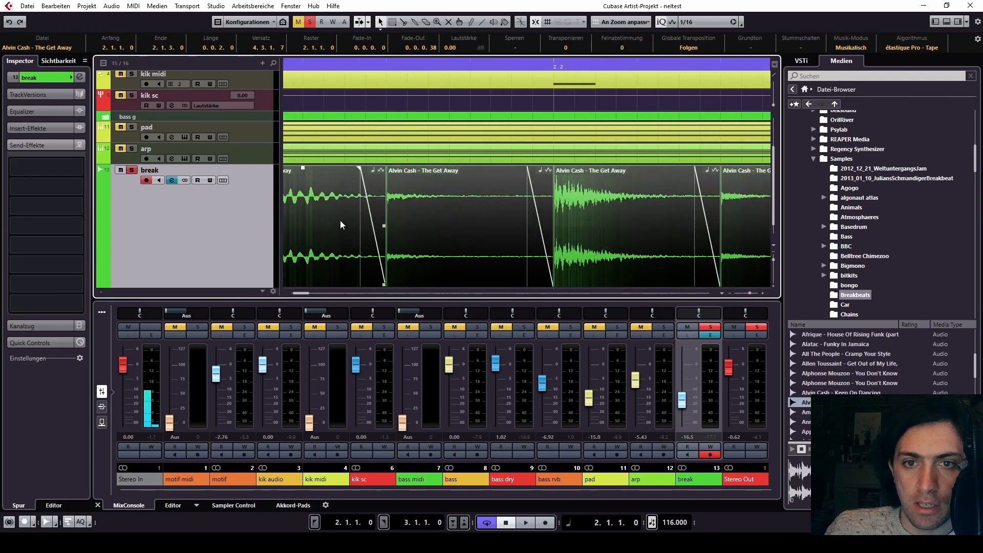
left_click_drag(437, 48, 439, 103)
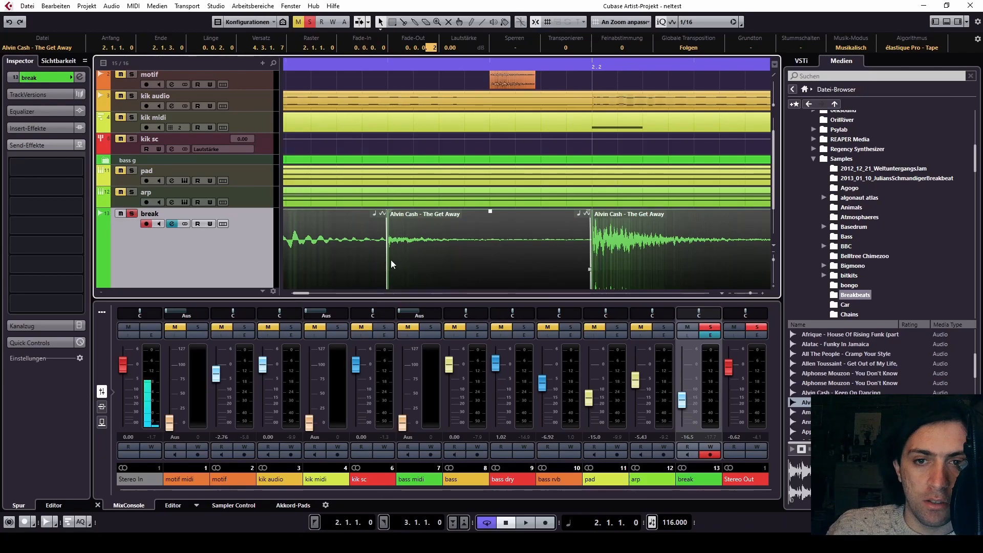
key("ctrl+z")
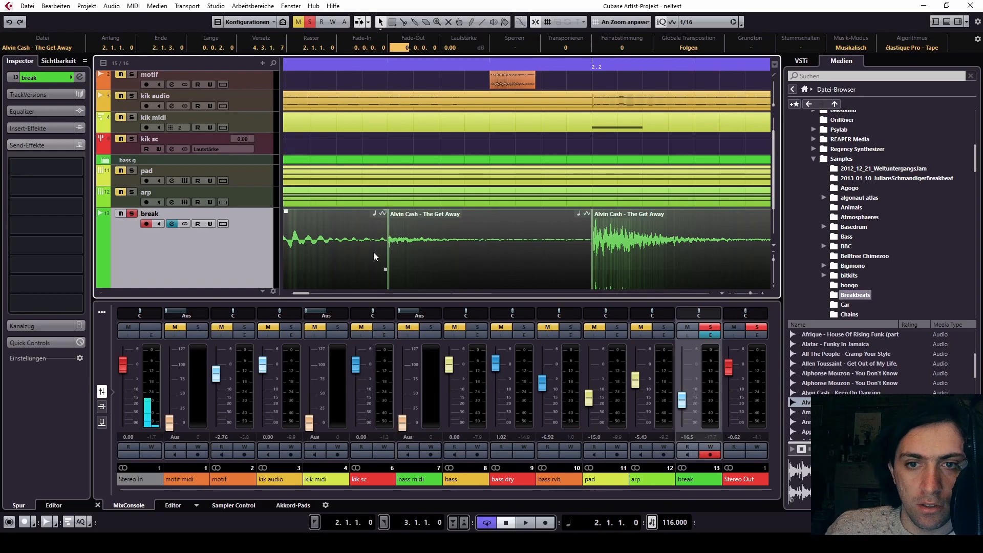
left_click(465, 250)
Reduce the break track's height, turn off its solo and play the one-bar loop in the full mix.
scroll(462, 242, "down", 5, "ctrl")
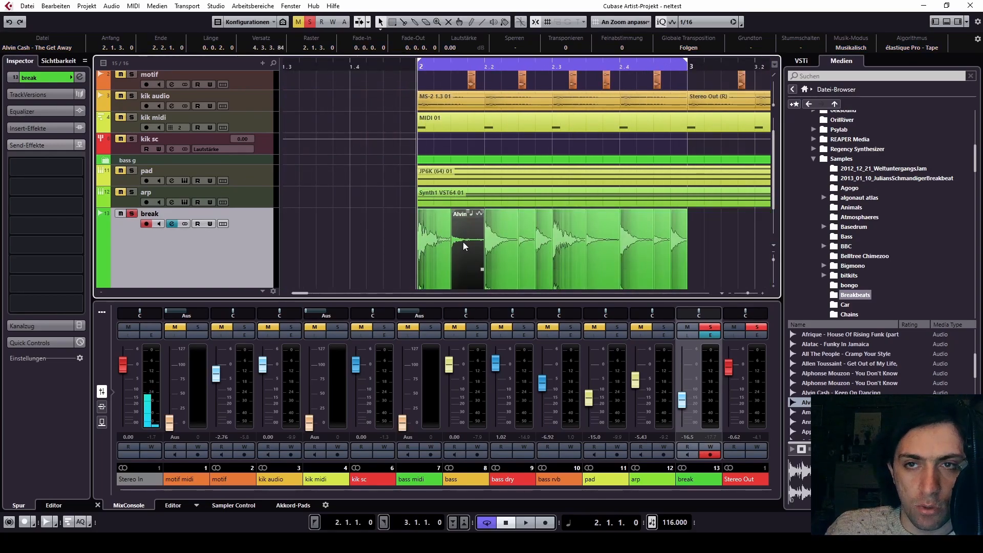
scroll(462, 242, "down", 3)
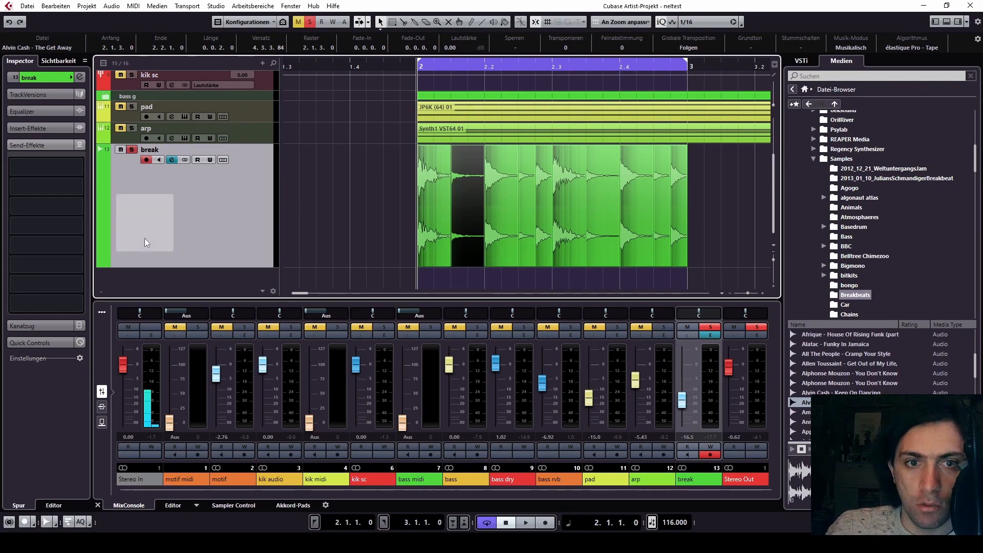
left_click_drag(211, 266, 226, 177)
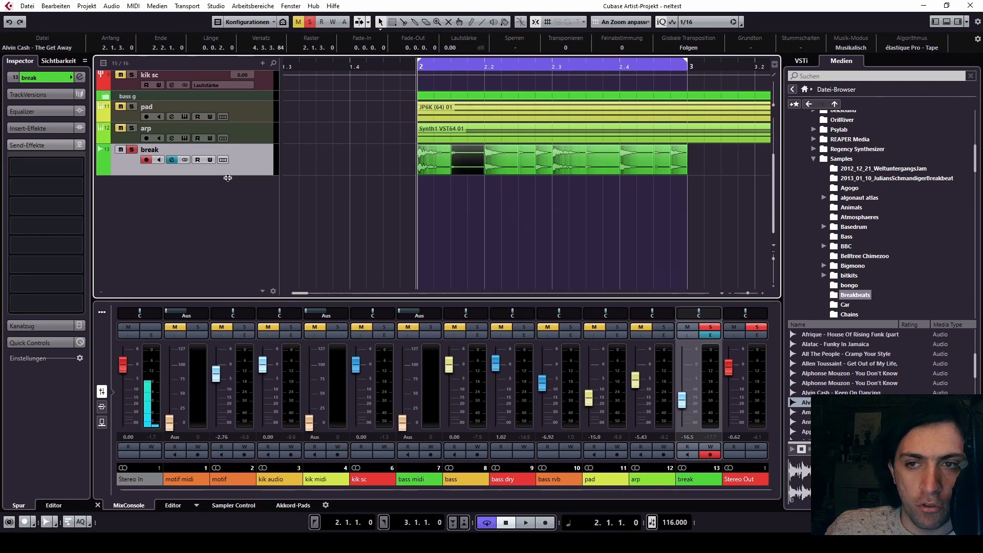
scroll(140, 177, "up", 4)
key("space")
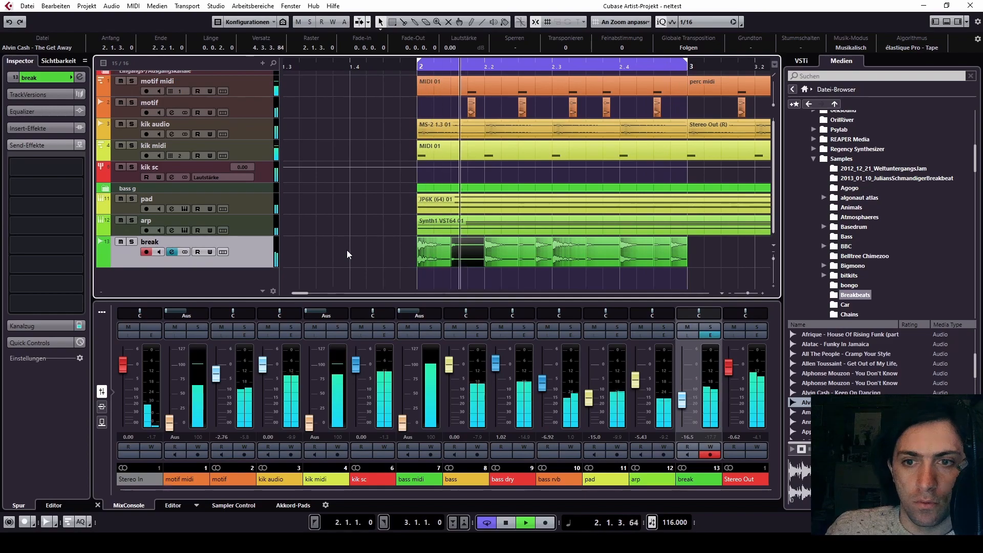
key("space")
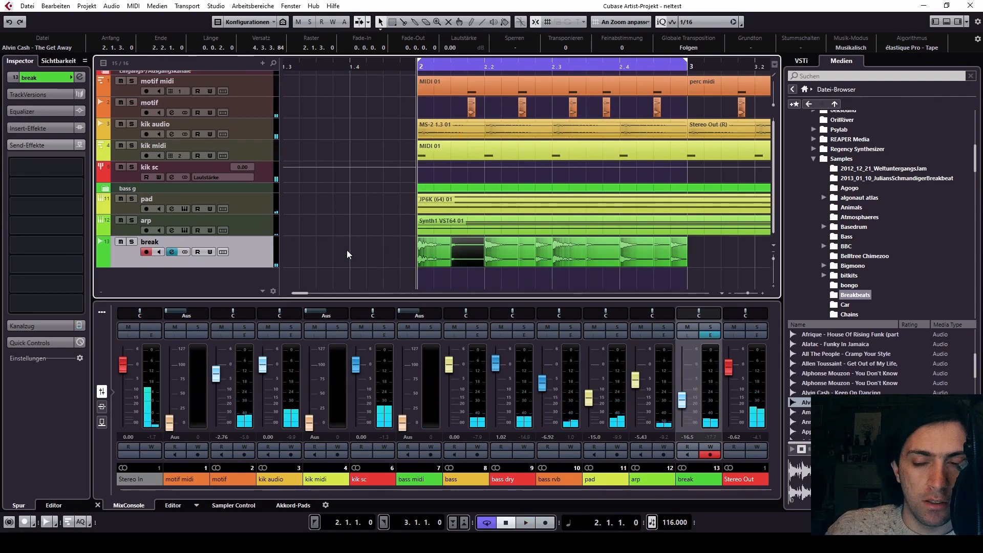
Select all the break slices between bars 2 and 3 and glue them into one part.
left_click_drag(392, 244, 724, 247)
right_click(434, 253)
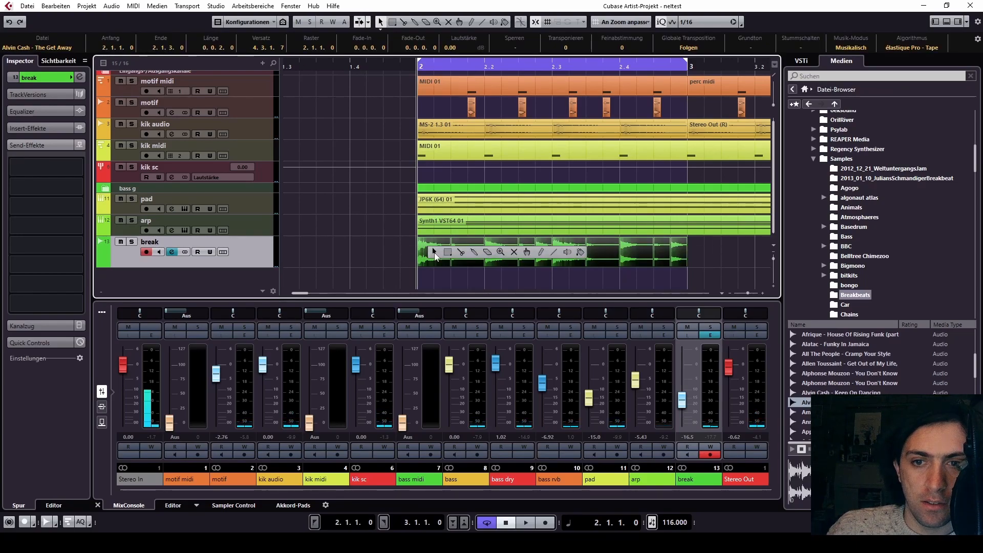
left_click(474, 253)
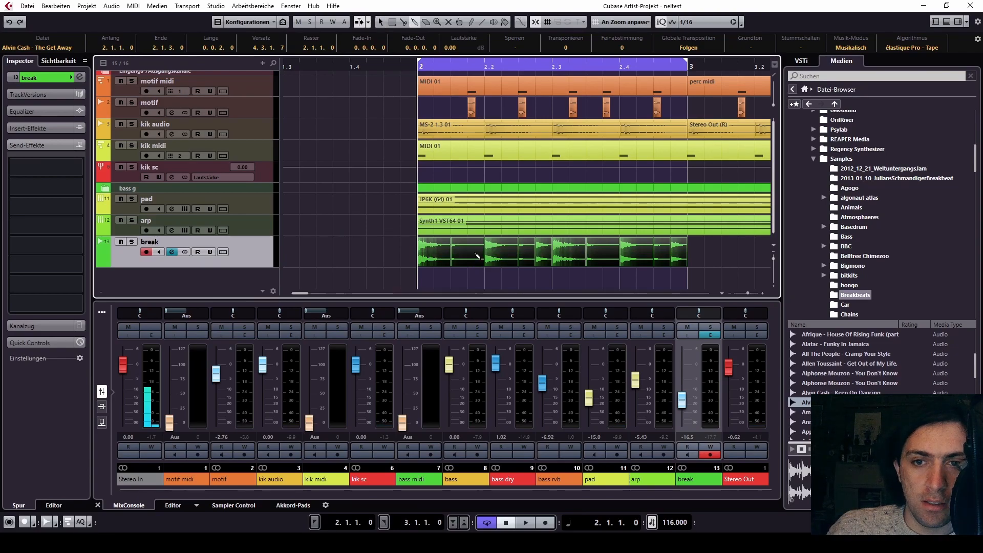
left_click(442, 260)
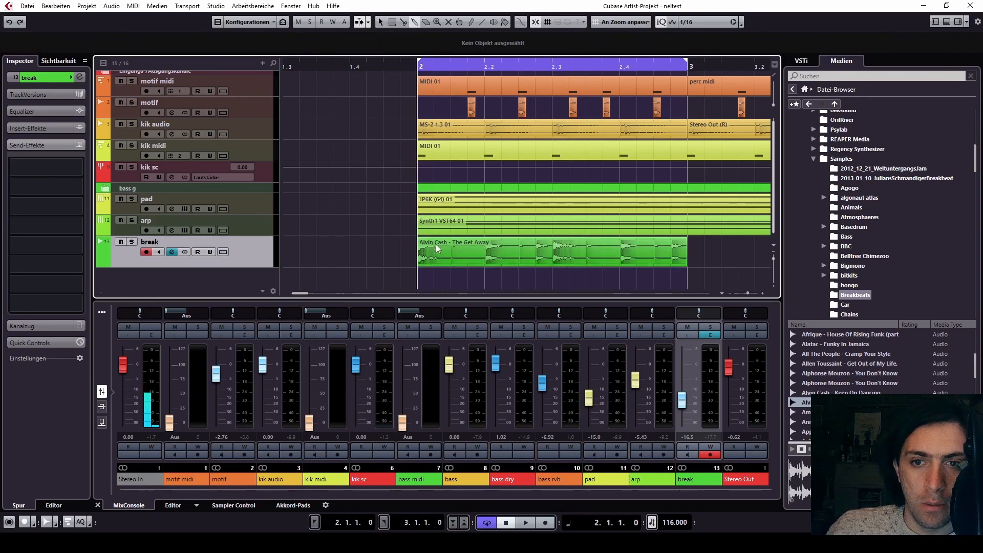
Open the glued break part in the editor and examine its individual slices between bars 2 and 3.
key("1")
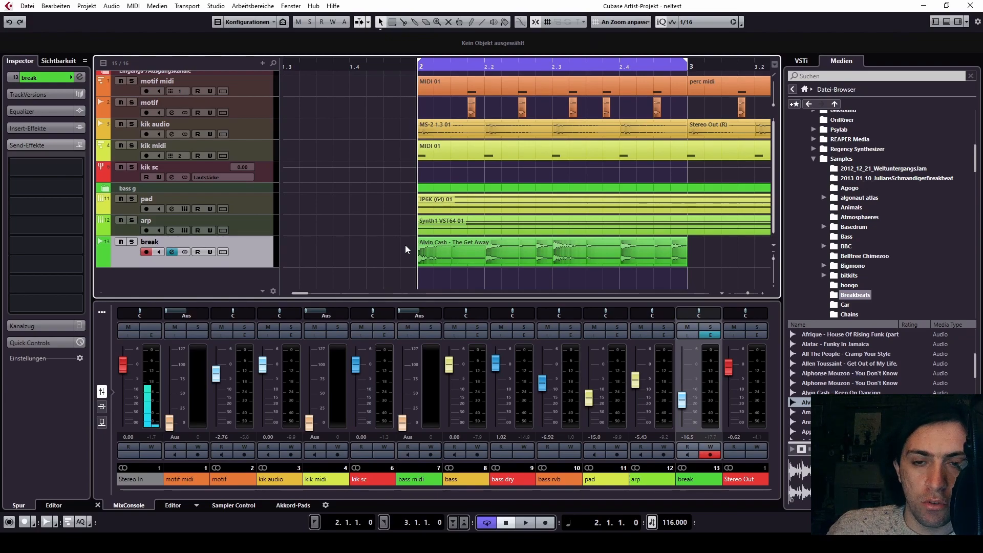
double_click(431, 248)
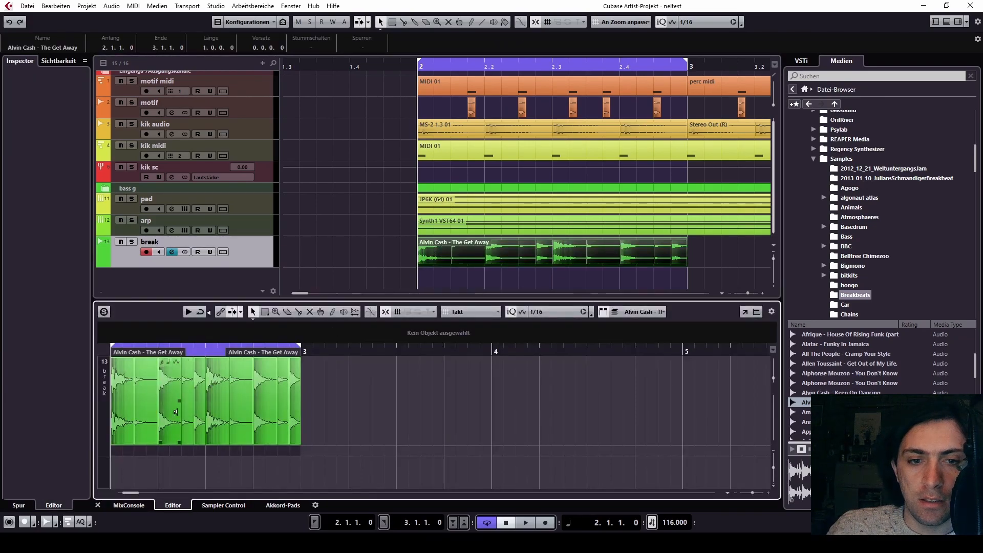
scroll(117, 408, "up", 5)
scroll(118, 409, "down", 3)
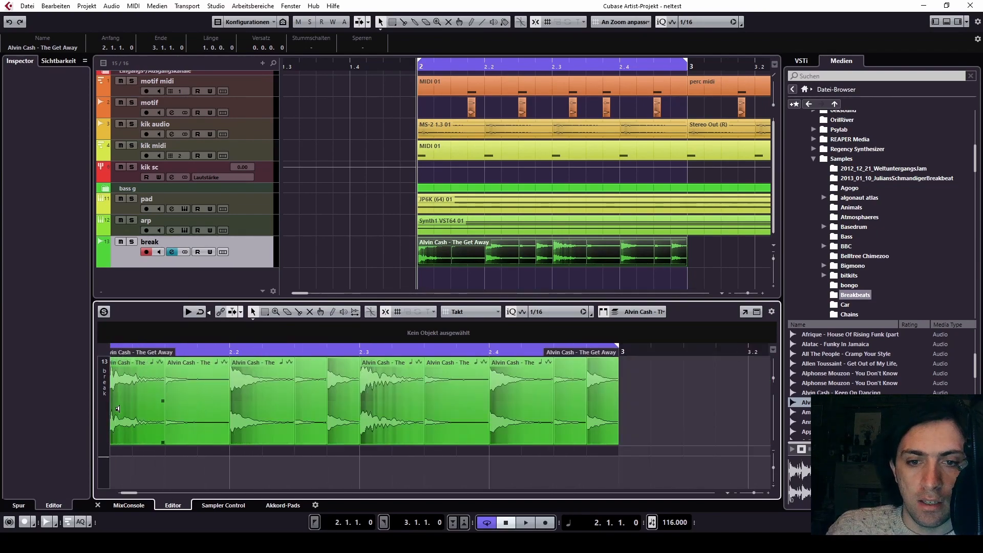
Dissolve the glued break part back into its separate slice events.
left_click(111, 5)
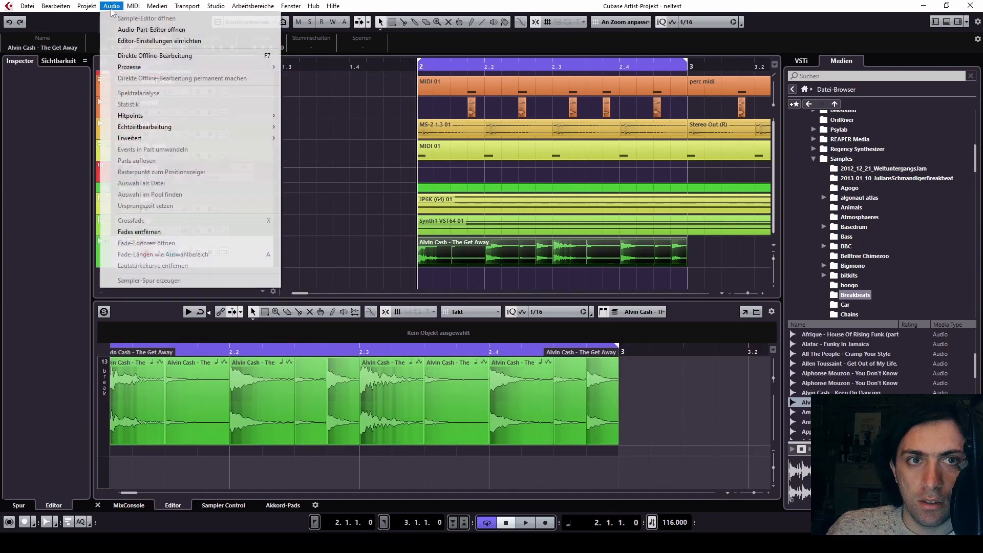
mouse_move(142, 136)
left_click(111, 8)
left_click(111, 9)
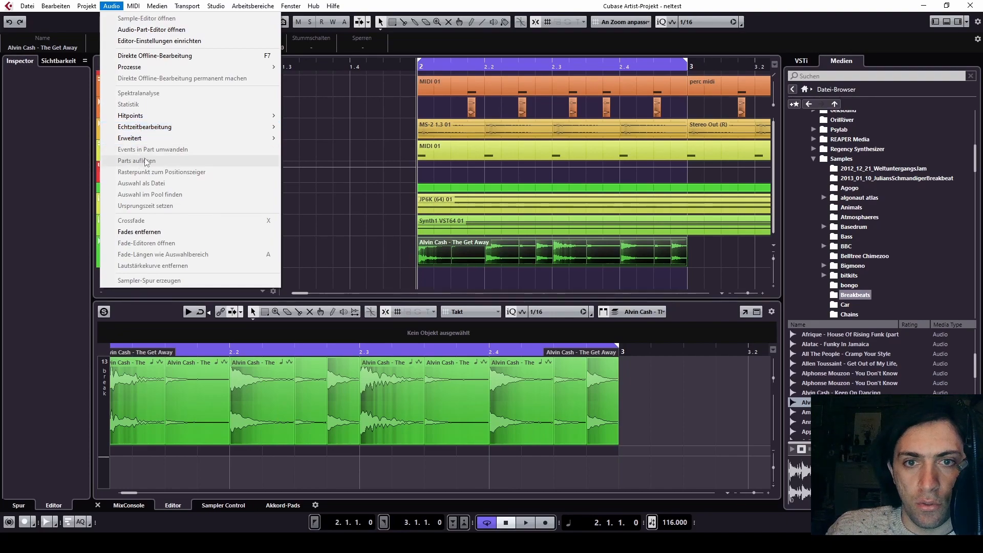
left_click(441, 261)
left_click(111, 6)
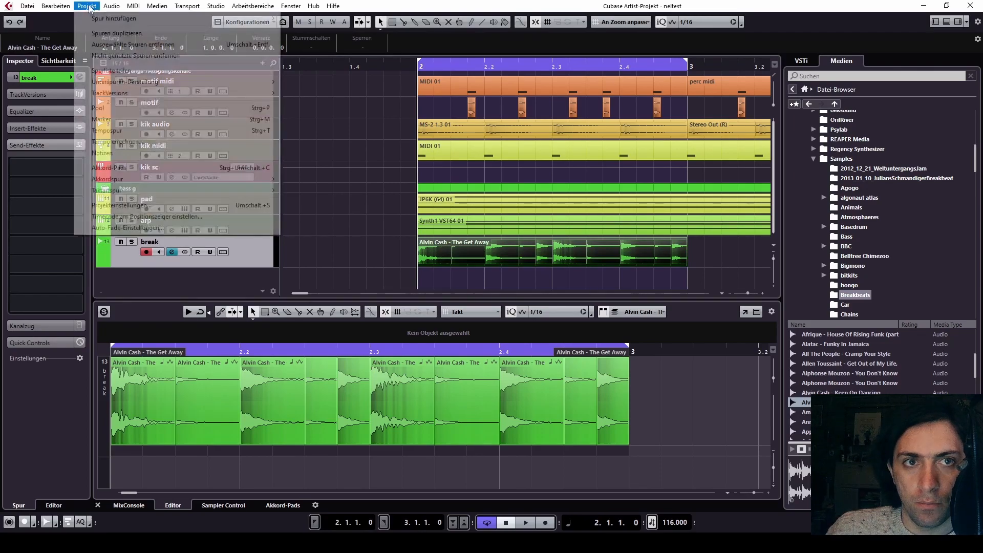
left_click(137, 160)
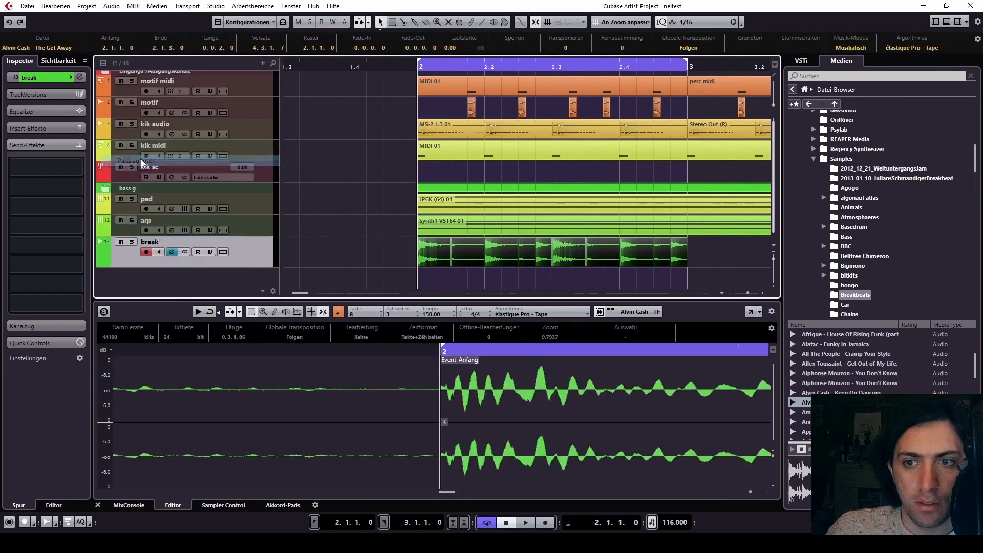
Glue the separated break slices between bars 2 and 3 back into one part.
left_click(447, 254)
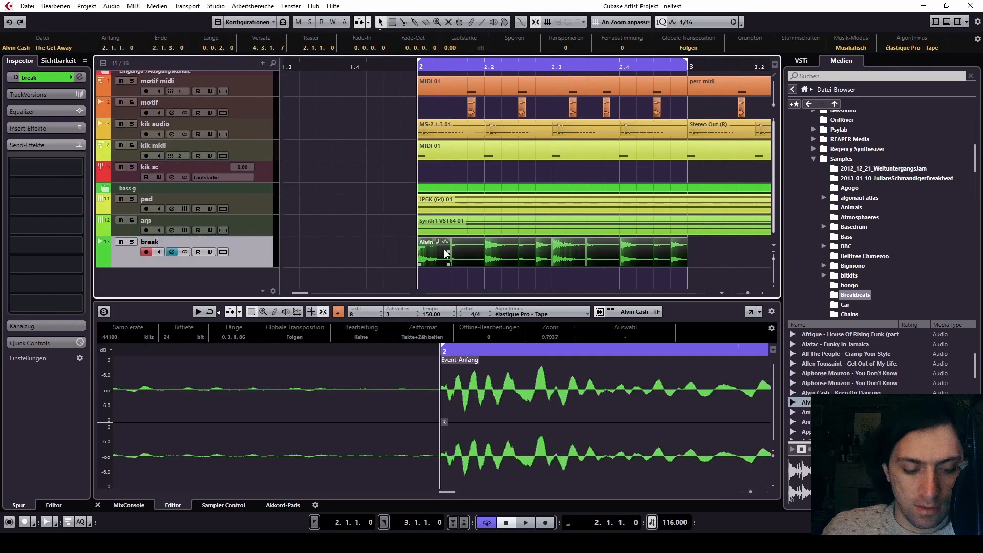
key("4")
left_click(442, 253)
key("1")
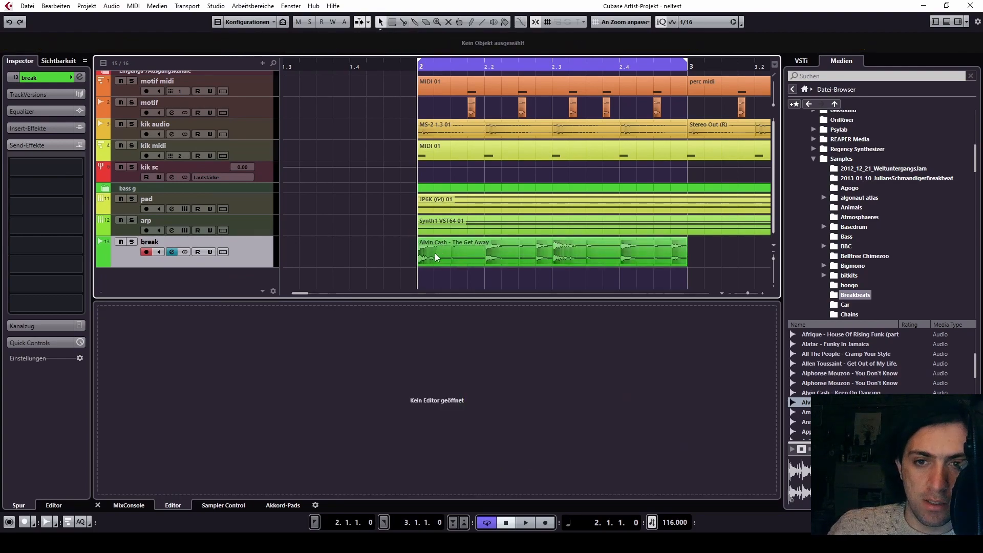
Duplicate the one-bar break part seven times in a row and extend the loop range to bar 10.
left_click(435, 253)
key("g")
key("g")
key("g")
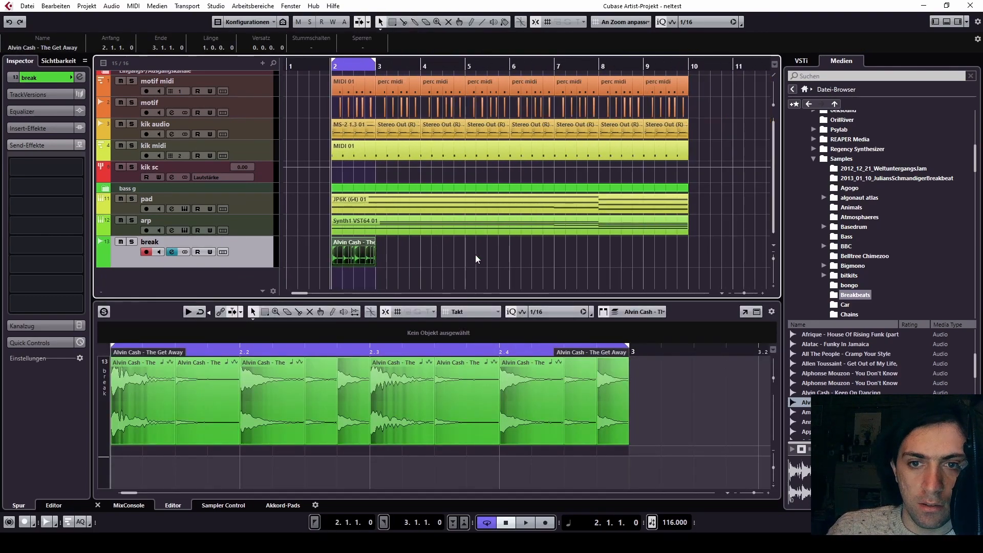
key("ctrl+d")
key("ctrl+d")
key("ctrl+d")
key("ctrl+d")
key("ctrl+d")
key("ctrl+d")
key("ctrl+d")
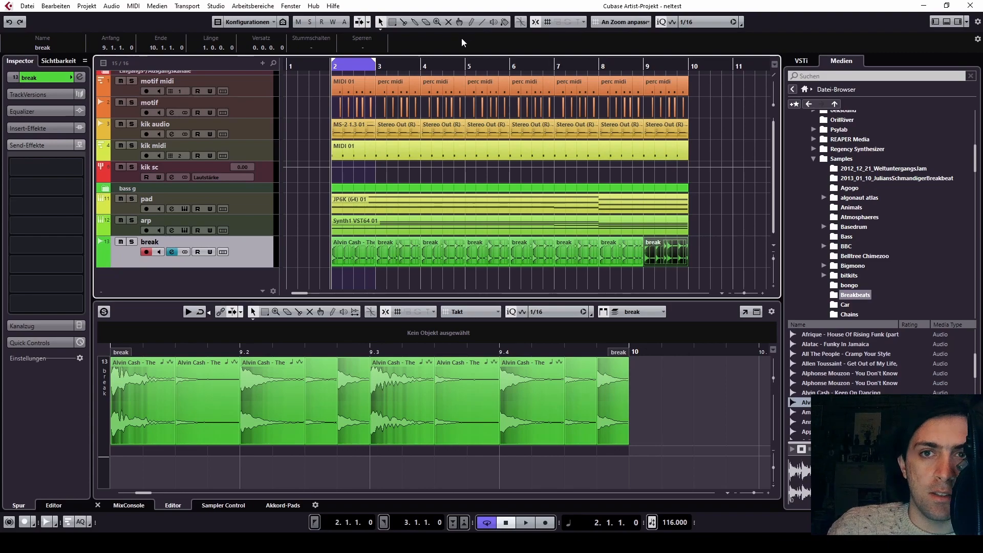
left_click_drag(373, 62, 687, 96)
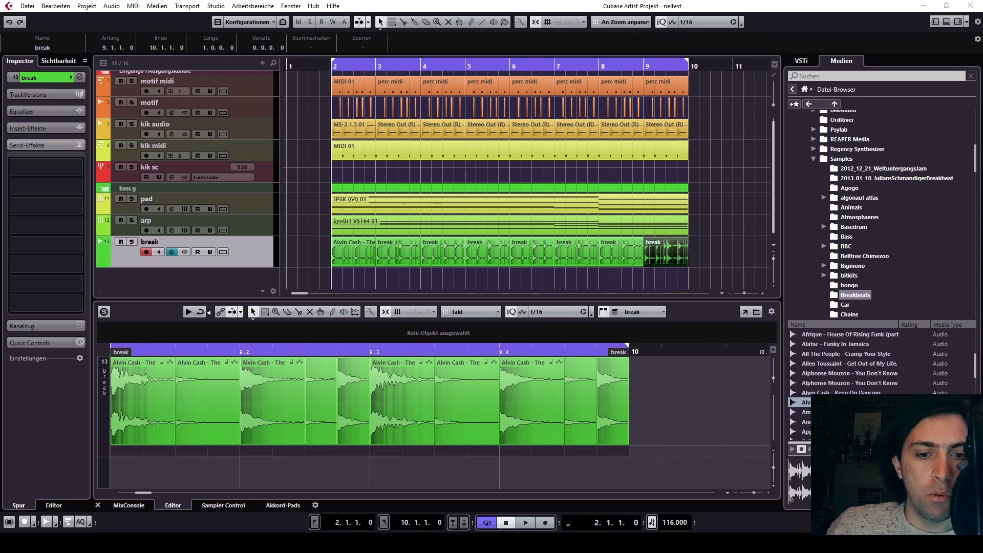
Switch to the Brave browser, search for "cubase vst 3.7" and view the Sound On Sound screenshot in the image results.
type("cubase ")
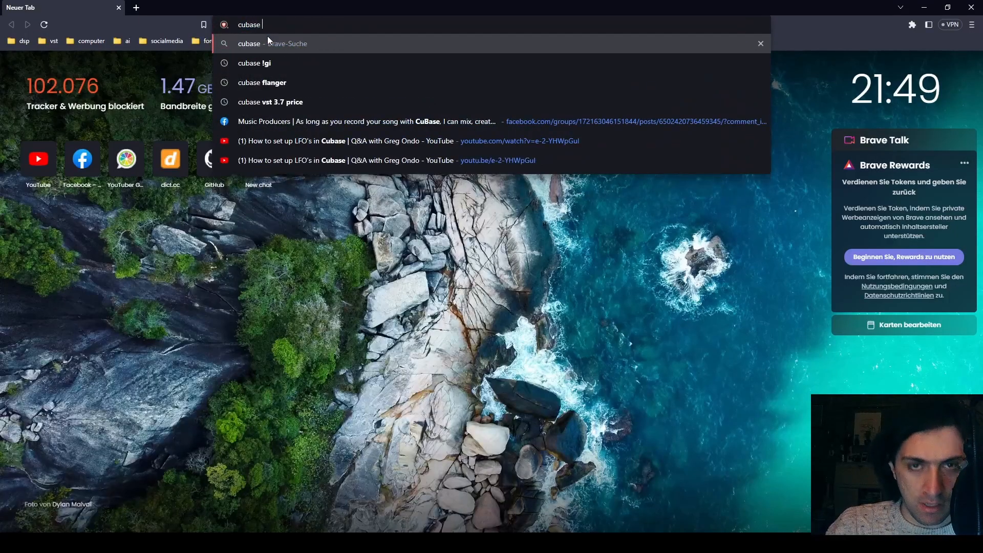
type("vst 3")
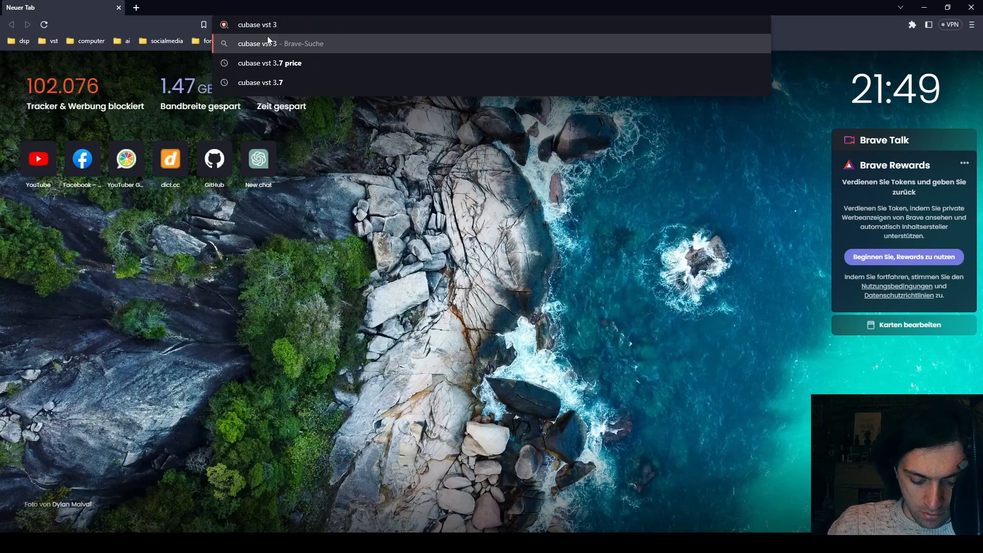
type(".7")
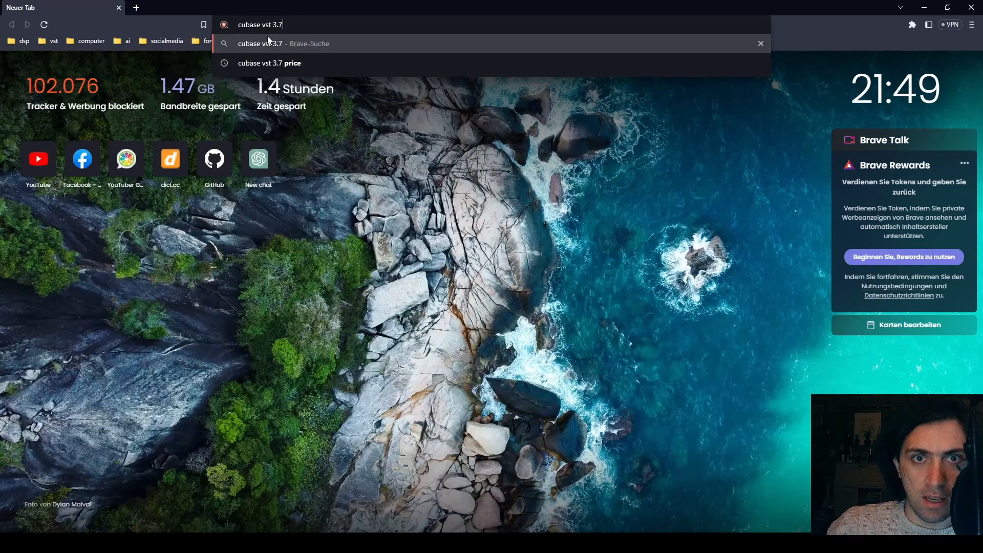
key("Return")
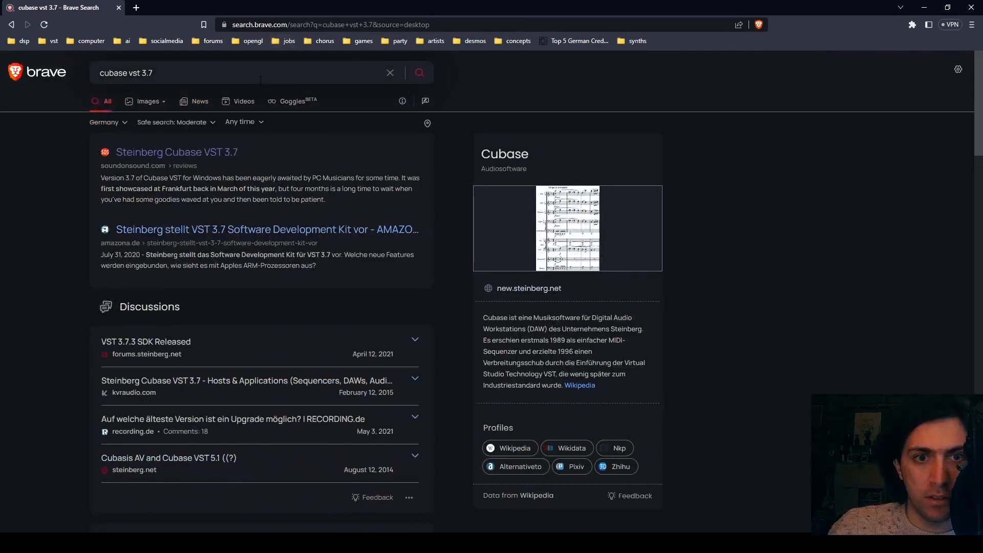
left_click(148, 109)
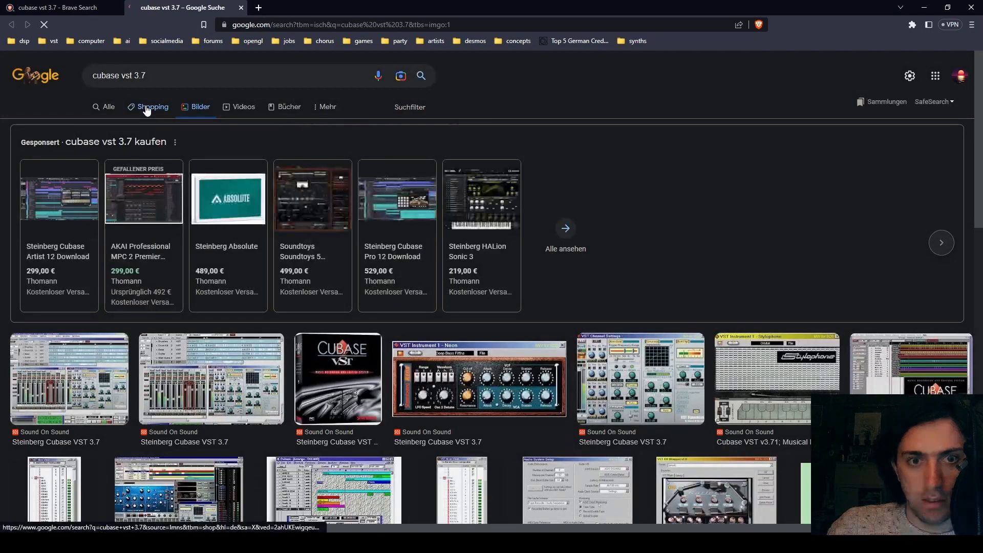
left_click(98, 372)
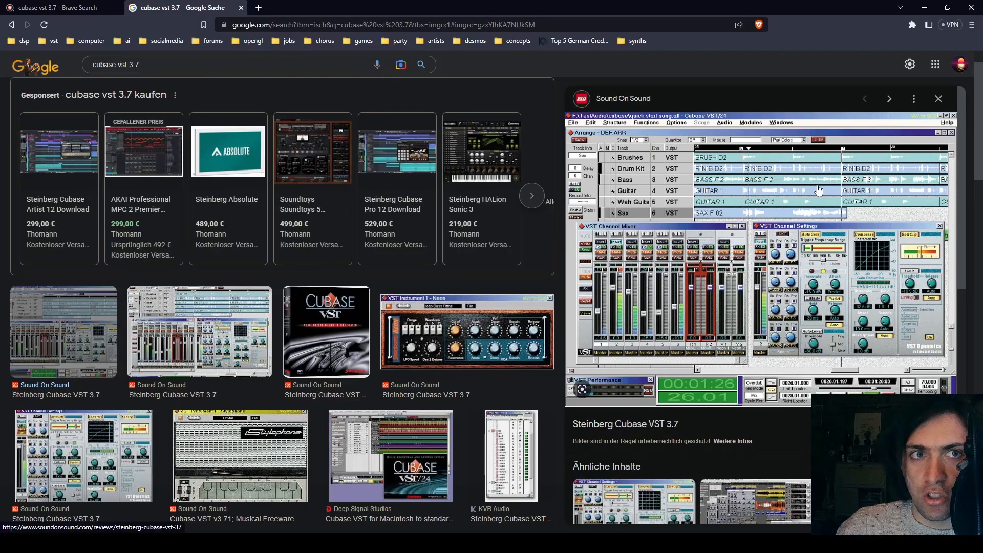
left_click(924, 8)
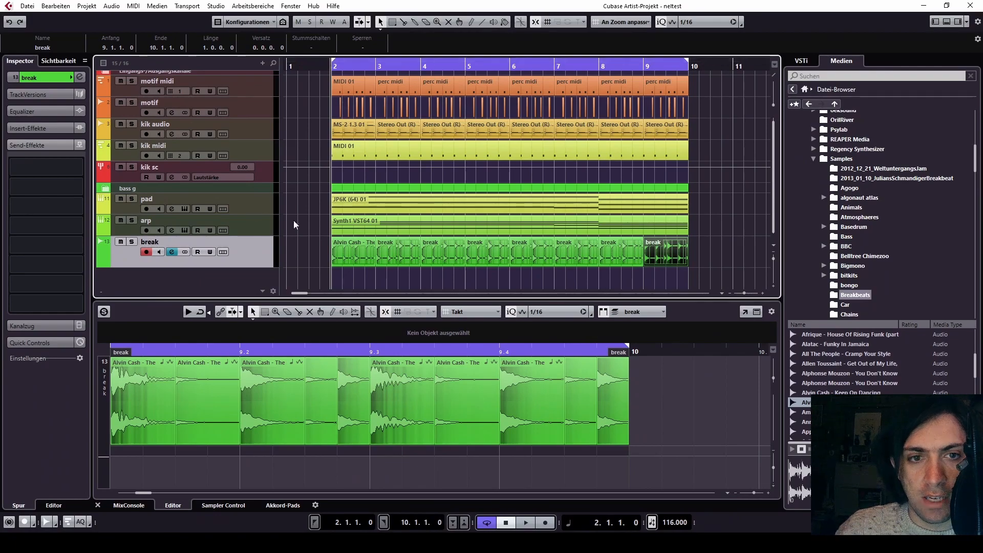
Show the MixConsole and play the full mix with the repeated break from bar 2.
left_click(129, 505)
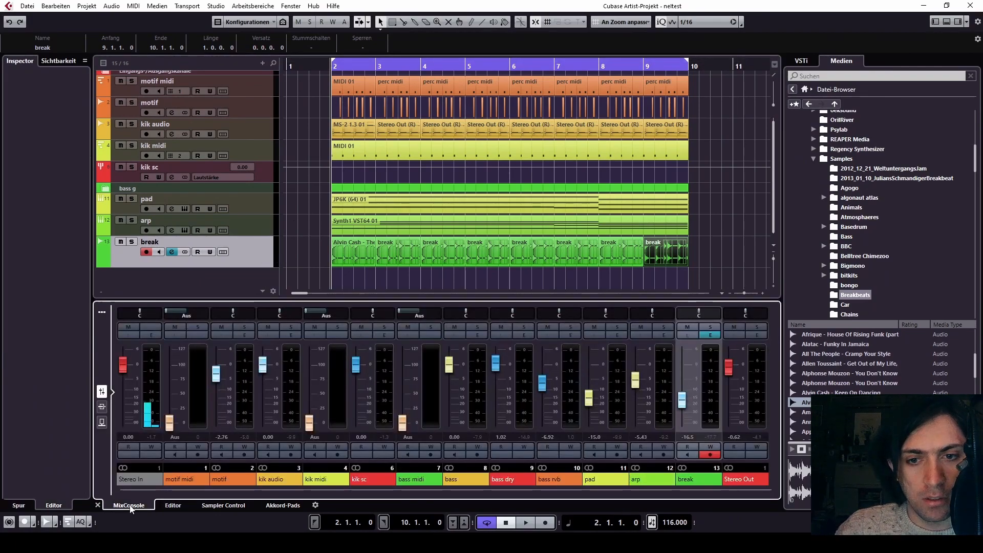
left_click(248, 250)
key("space")
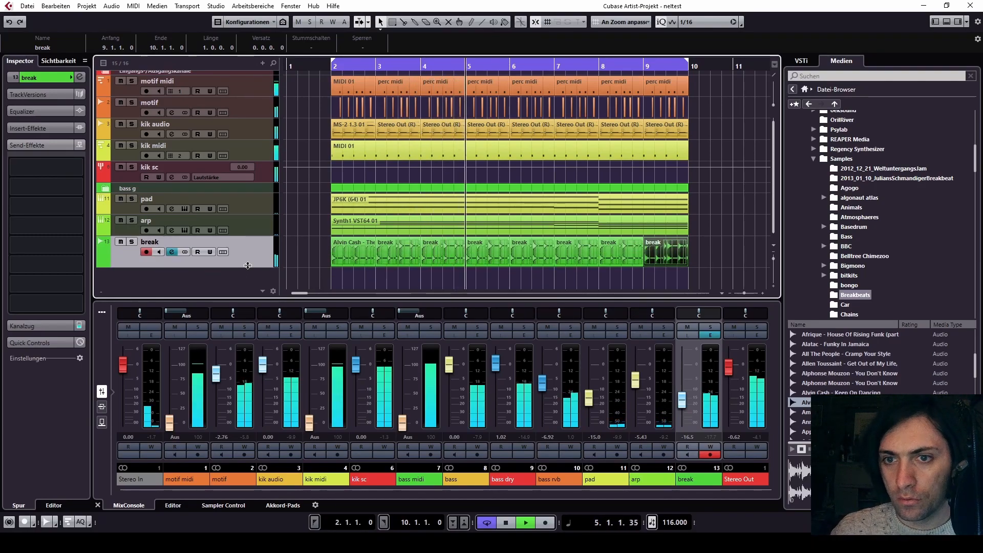
key("space")
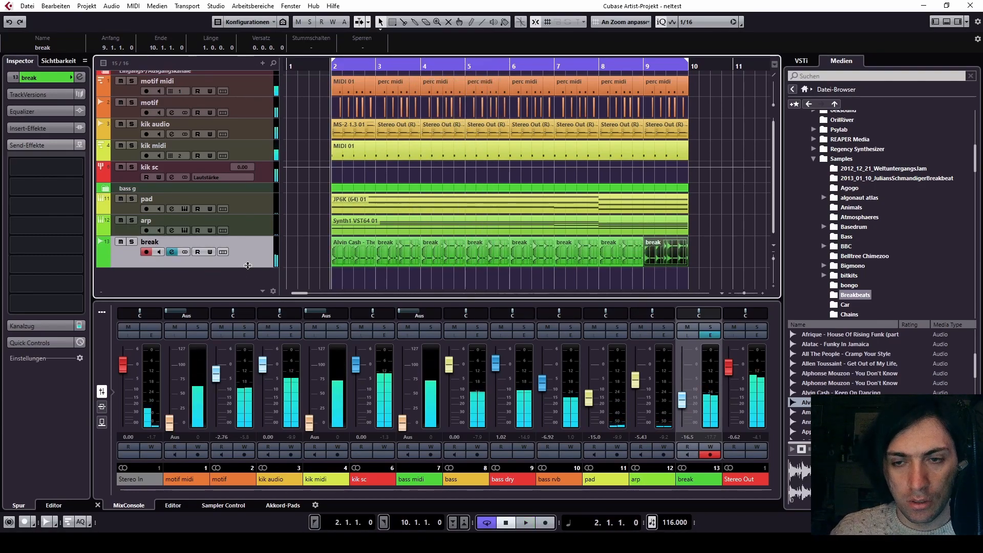
Make the break track taller and play the mix while viewing its first bars up close.
left_click(357, 261)
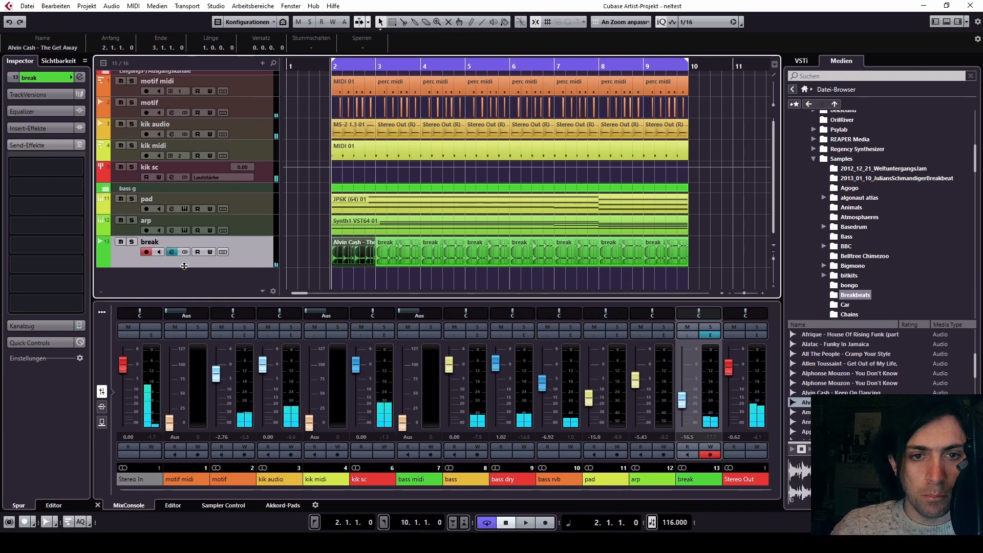
left_click_drag(195, 273, 238, 324)
scroll(310, 251, "up", 4)
scroll(530, 253, "down", 3)
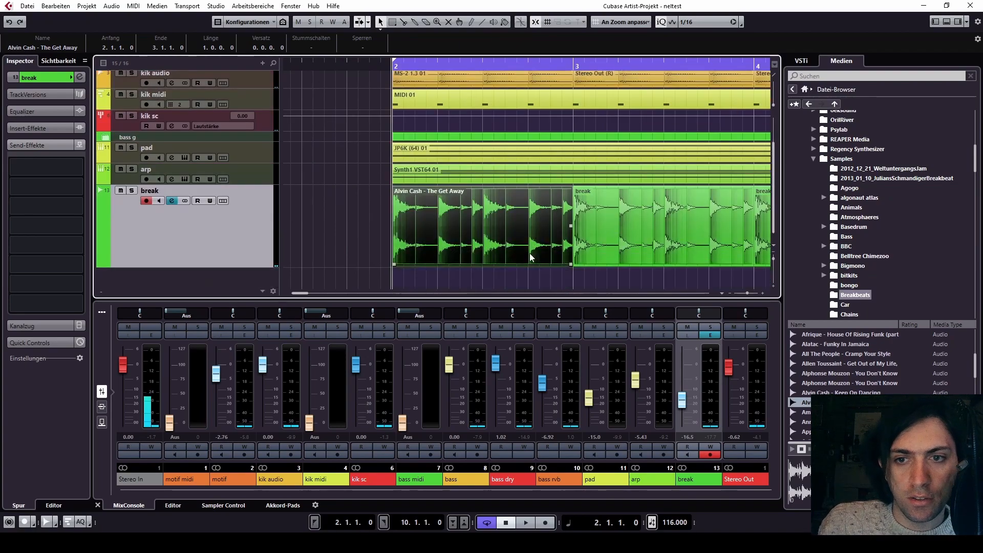
key("space")
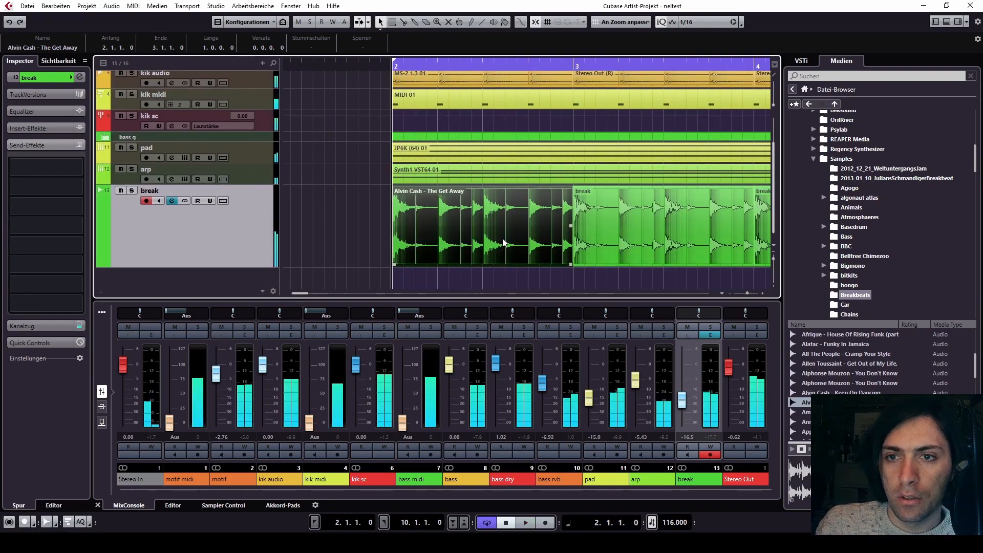
Delete the break copy in bar 3 and split the bar 2 part at 2.3.1, 2.3.3 and 2.4.1.
left_click(604, 238)
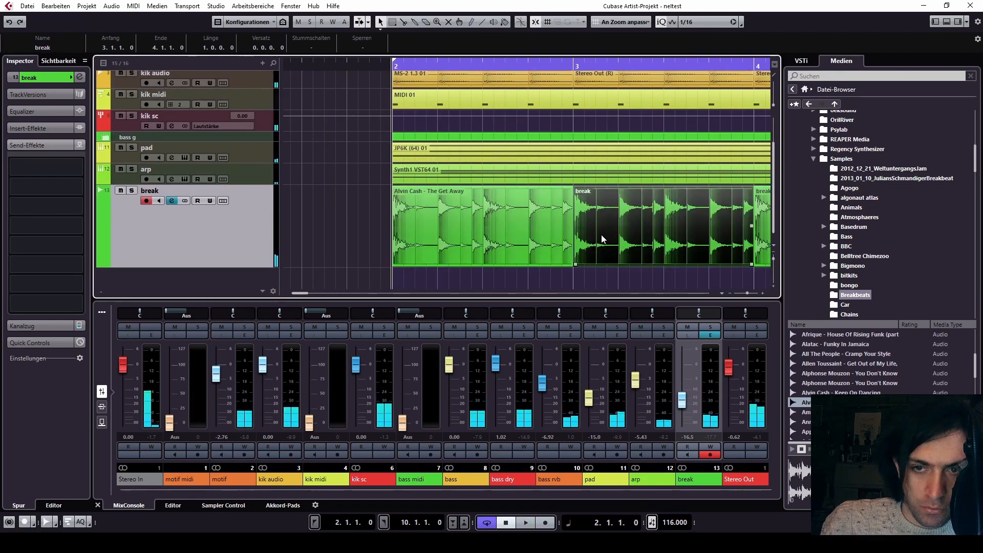
key("Delete")
left_click(505, 229)
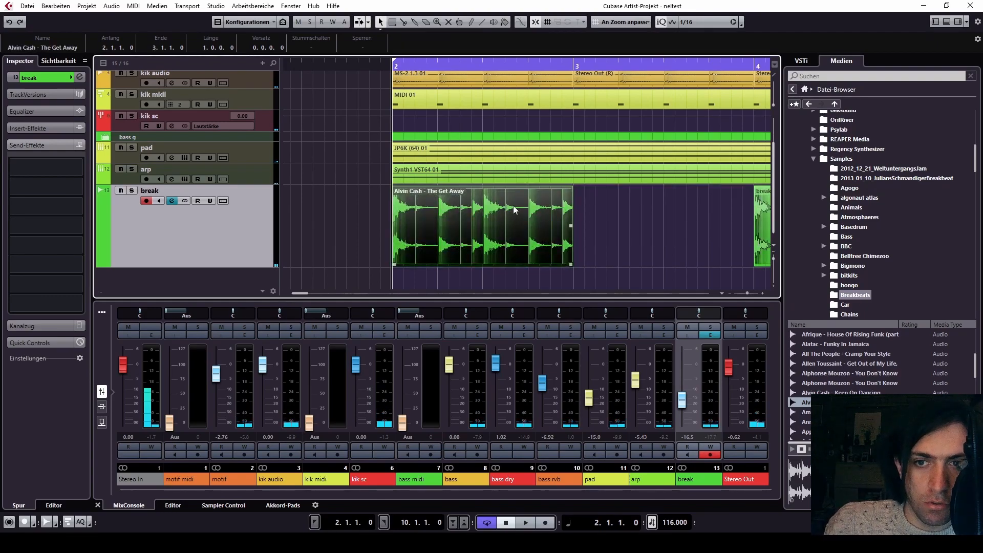
key("3")
left_click(484, 225)
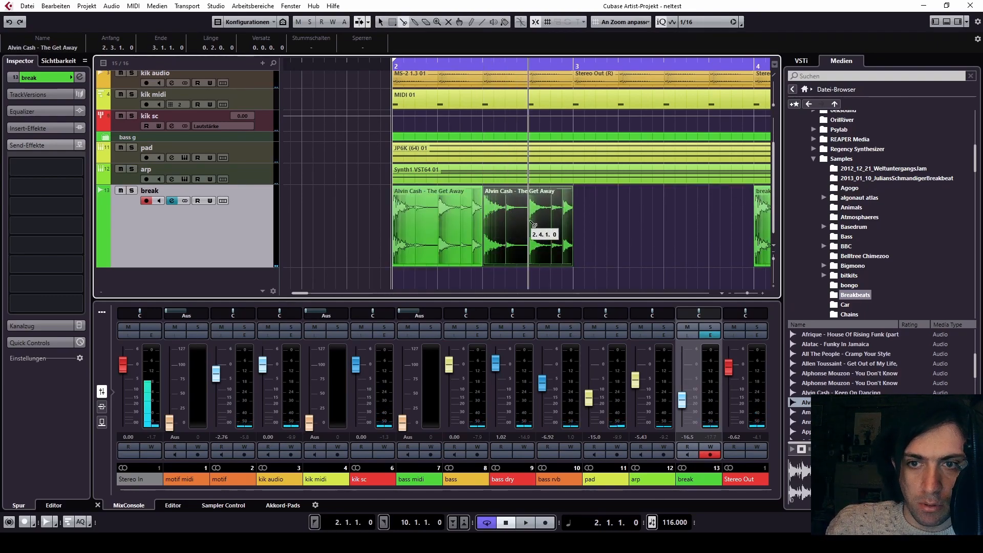
left_click(510, 229)
left_click(529, 229)
key("1")
Swap the two slices in beat 2.3 so the strong hit falls on 2.3.3.
left_click(508, 223)
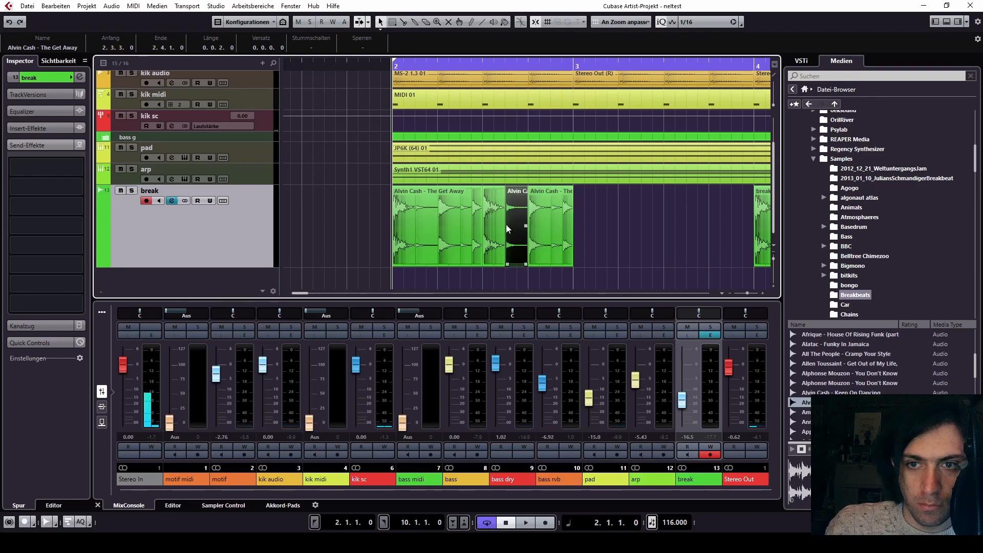
left_click_drag(491, 219, 511, 216)
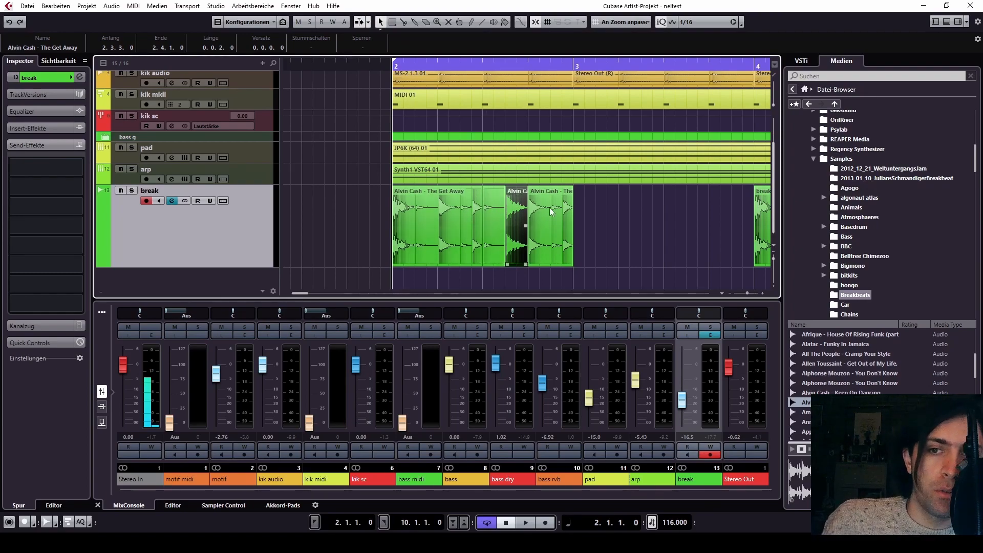
mouse_move(509, 217)
left_mouse_down()
mouse_move(494, 214)
mouse_move(650, 207)
mouse_move(529, 222)
mouse_move(499, 216)
left_mouse_up()
Glue all the rearranged bar 2 break slices into one part and play it in the mix.
left_click_drag(613, 221, 426, 225)
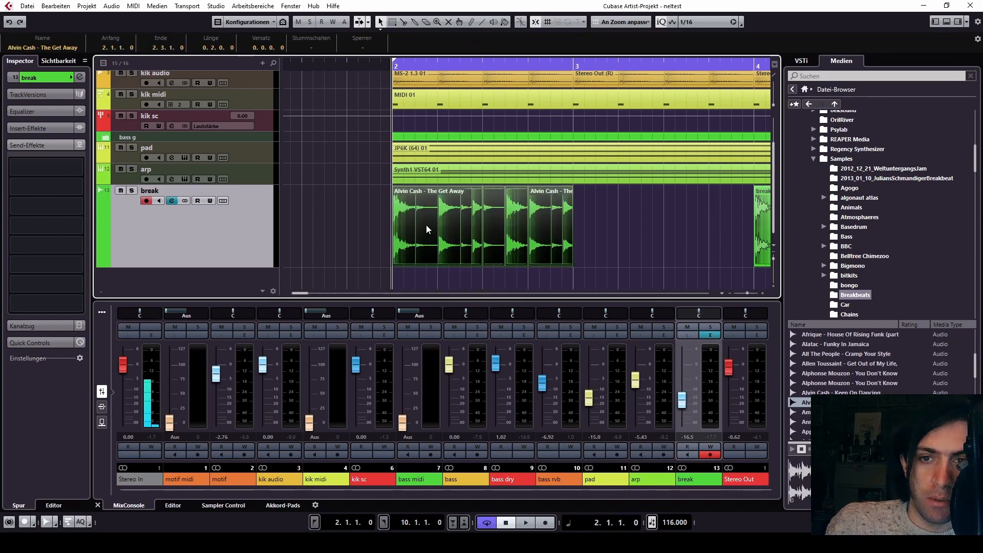
left_click(428, 226)
key("1")
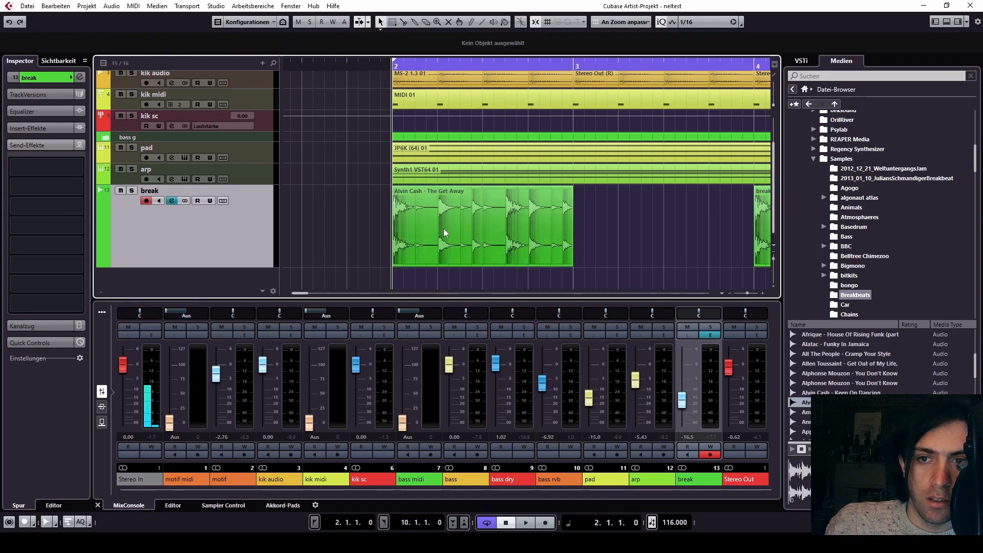
key("space")
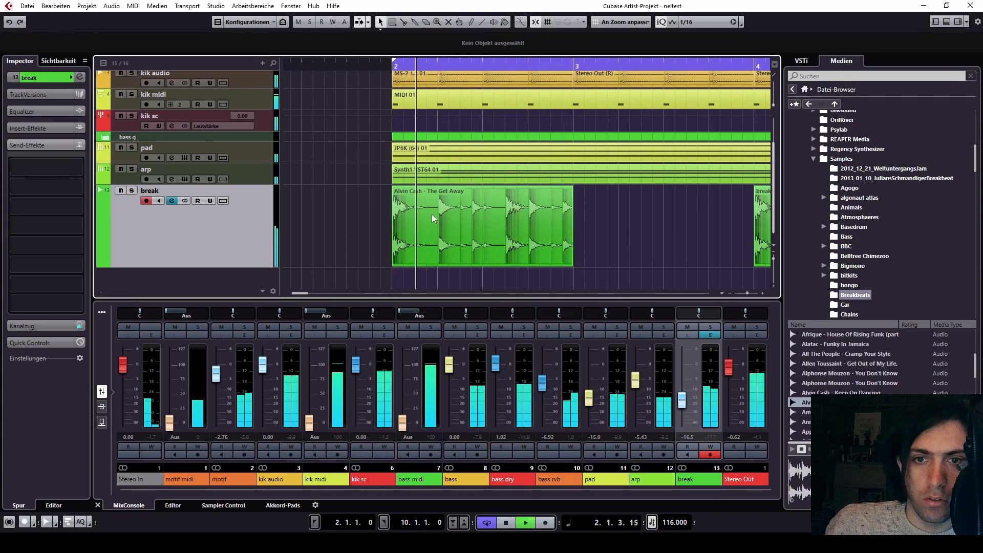
key("space")
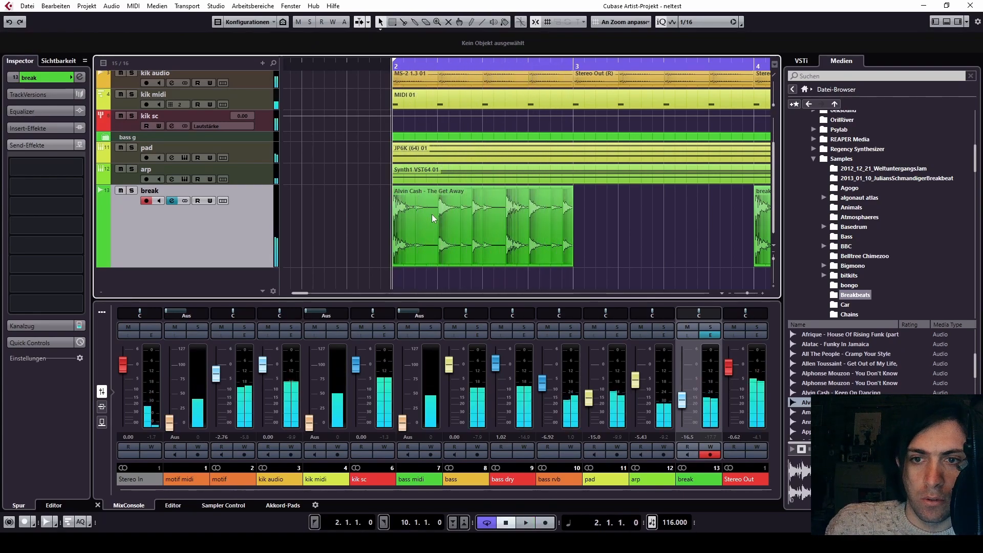
Split the bar 2 break at 2.2.3 and 2.2.4 and try the slice between them at 2.3.2 in playback.
left_click(460, 224, "alt")
left_click(472, 225, "alt")
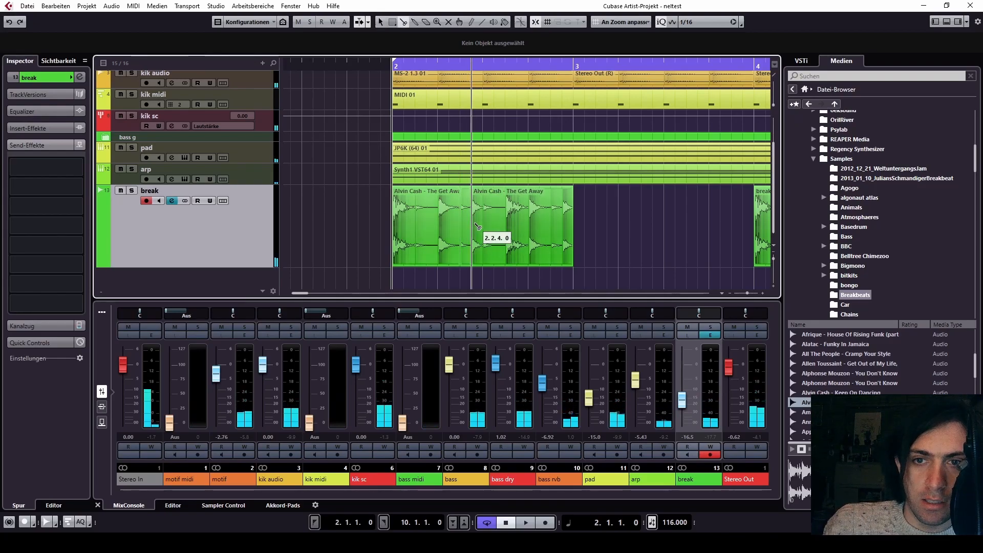
left_click(466, 225)
left_click_drag(465, 232, 503, 227)
key("space")
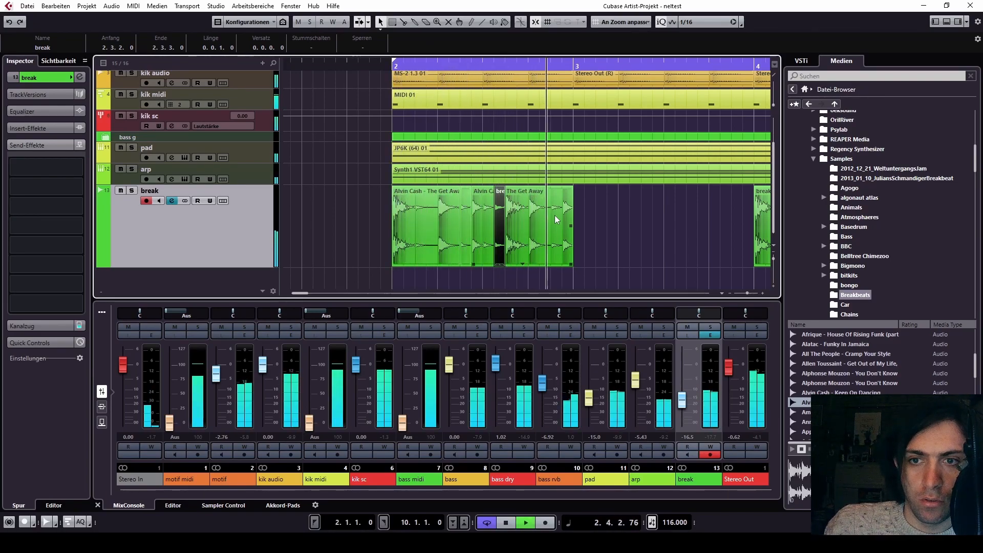
key("space")
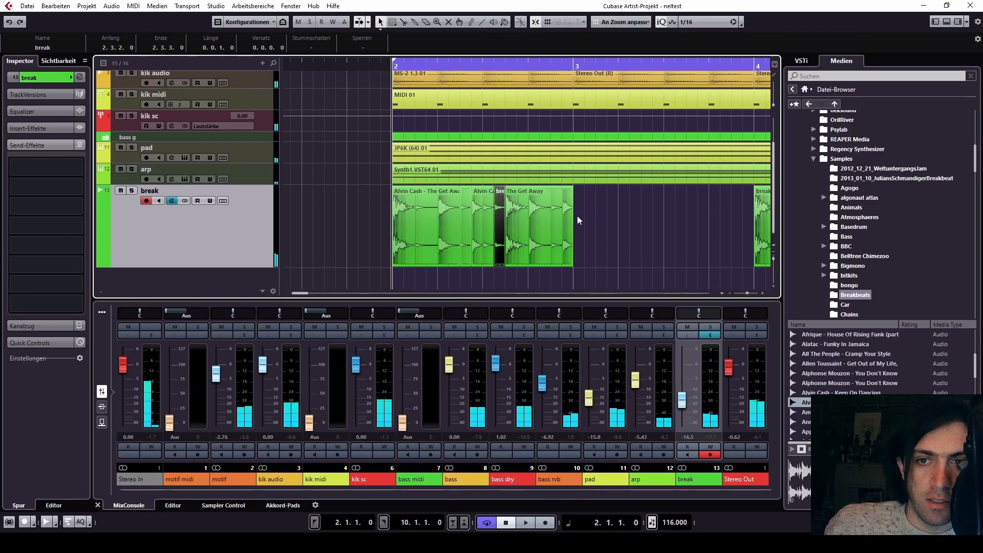
Undo the slice's move into bar 3 and its placement at 2.3.2.
left_click_drag(501, 224, 626, 224)
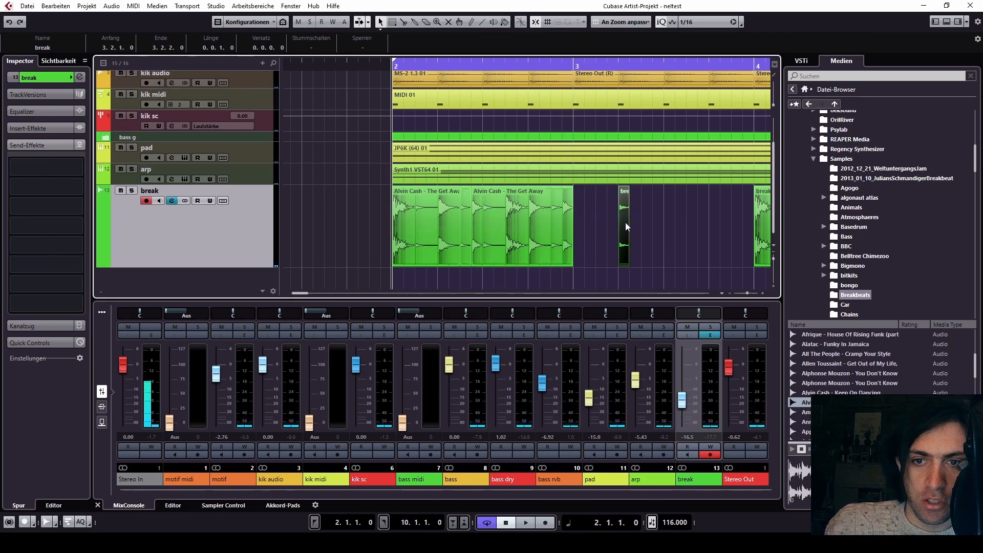
key("ctrl+z")
key("ctrl+z")
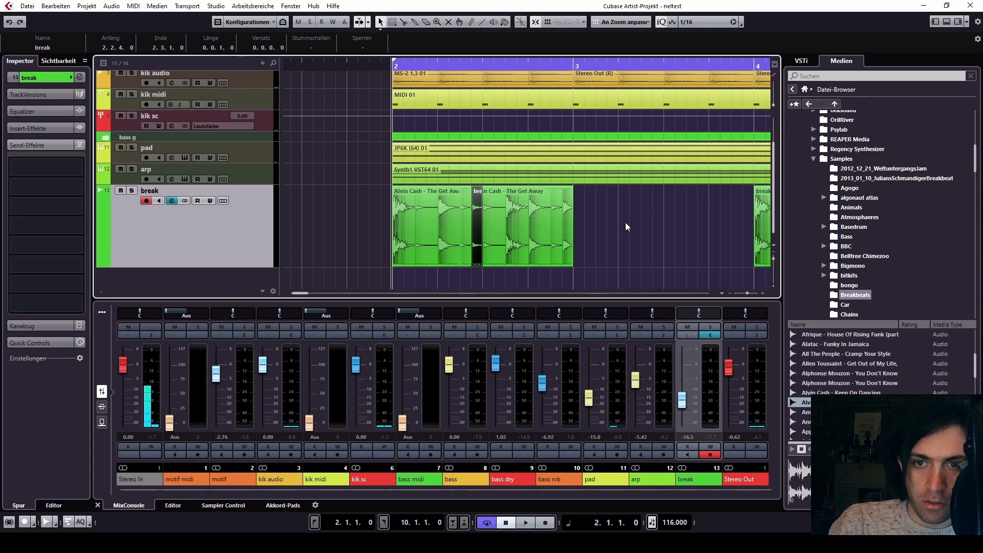
Split the bar 2 break at 2.3.1 and 2.3.3.
left_click(625, 222)
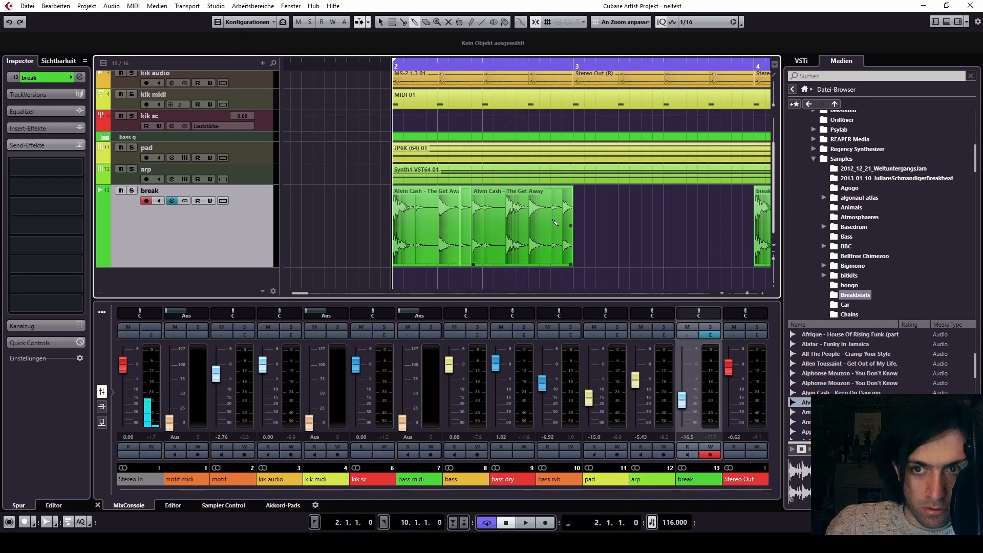
key("3")
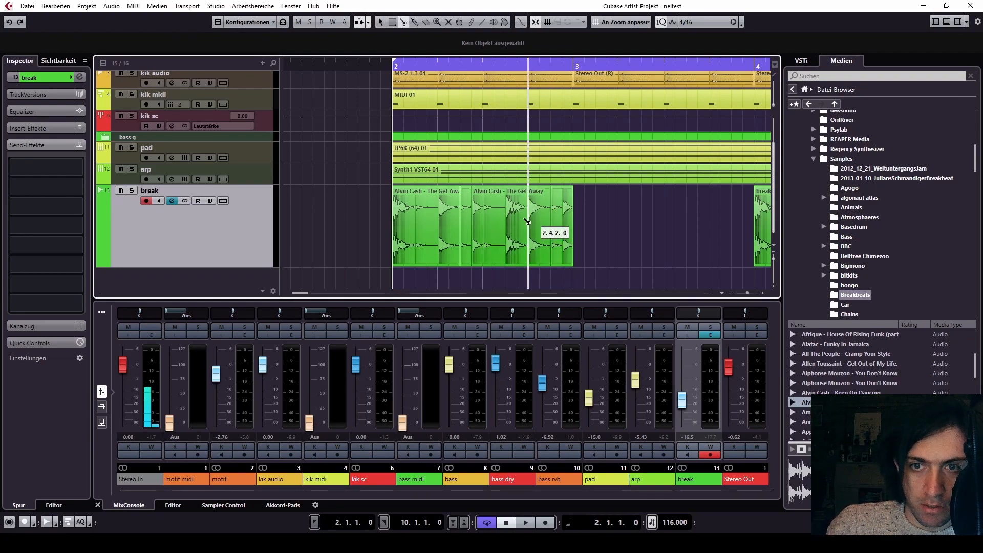
left_click(506, 221)
left_click(483, 220)
Rearrange the slices around beat 2.3, place a two-sixteenth slice at 2.4.3 and play the new pattern.
key("1")
mouse_move(491, 227)
left_mouse_down()
mouse_move(613, 226)
mouse_move(492, 229)
left_mouse_up()
left_click_drag(614, 222, 563, 224)
key("space")
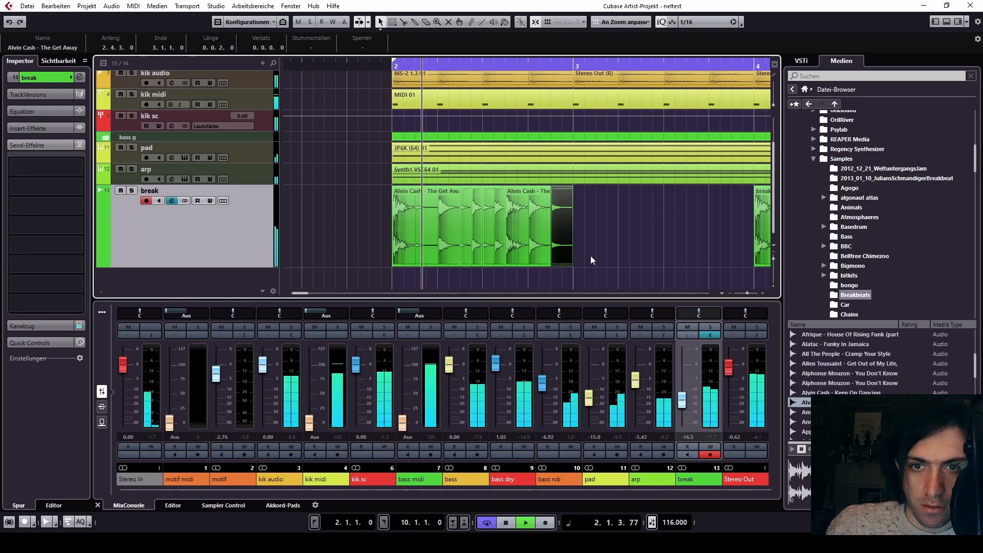
key("space")
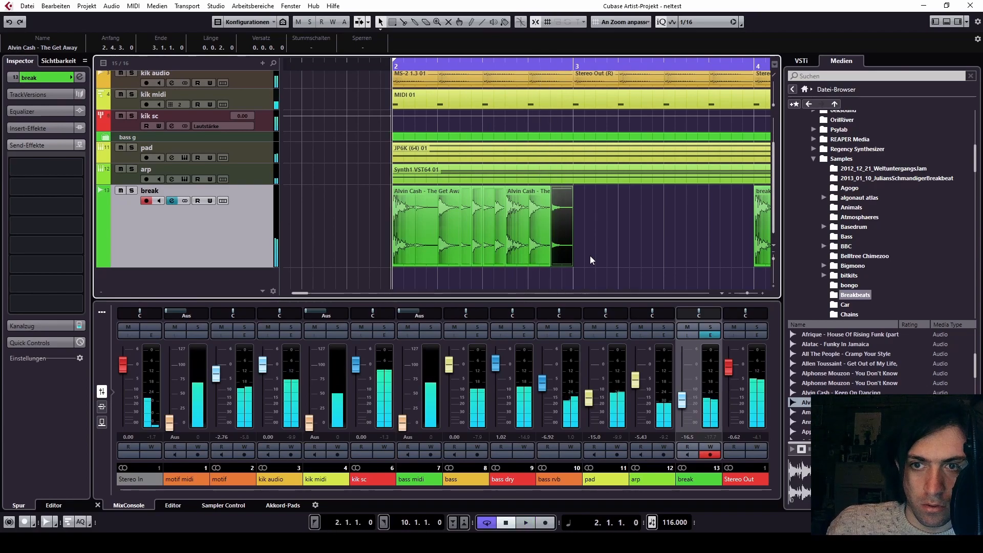
Glue all bar 2 break slices into one part.
left_click(589, 256)
left_click_drag(590, 215, 411, 233)
key("4")
left_click(410, 229)
key("1")
left_click(413, 228)
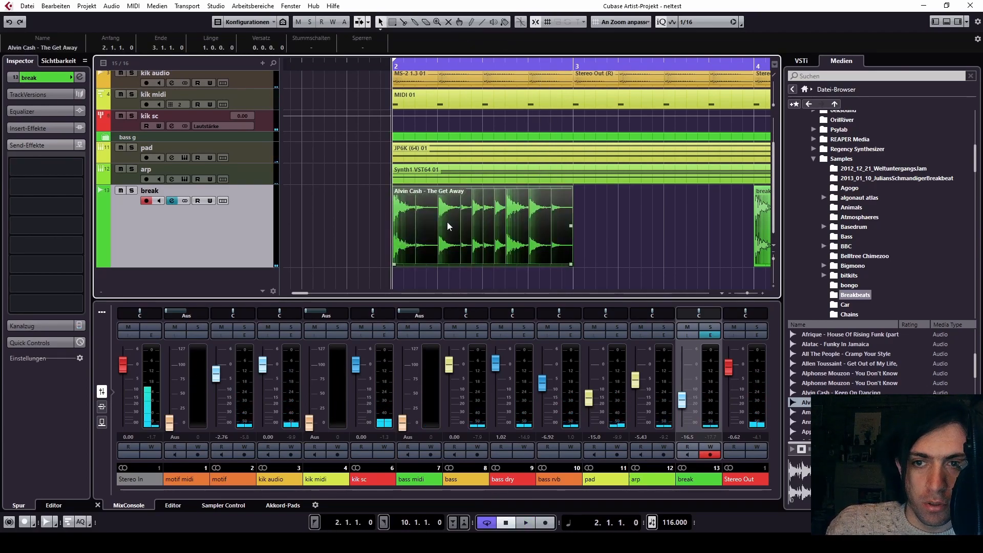
Duplicate the glued bar 2 break into bar 3 and play both bars in the mix.
key("ctrl+d")
key("space")
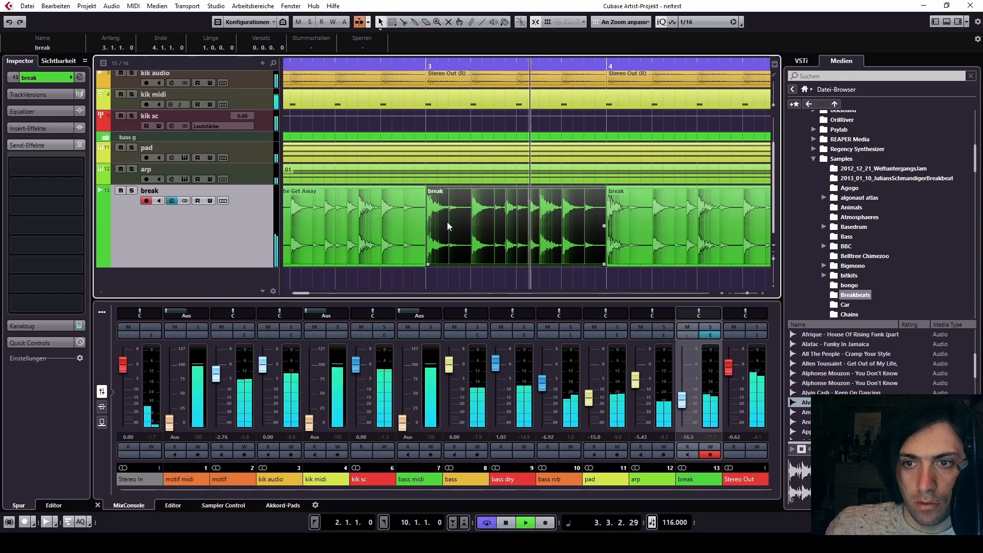
key("space")
Delete all the old break copies from bar 4 onward.
key("g")
key("g")
key("g")
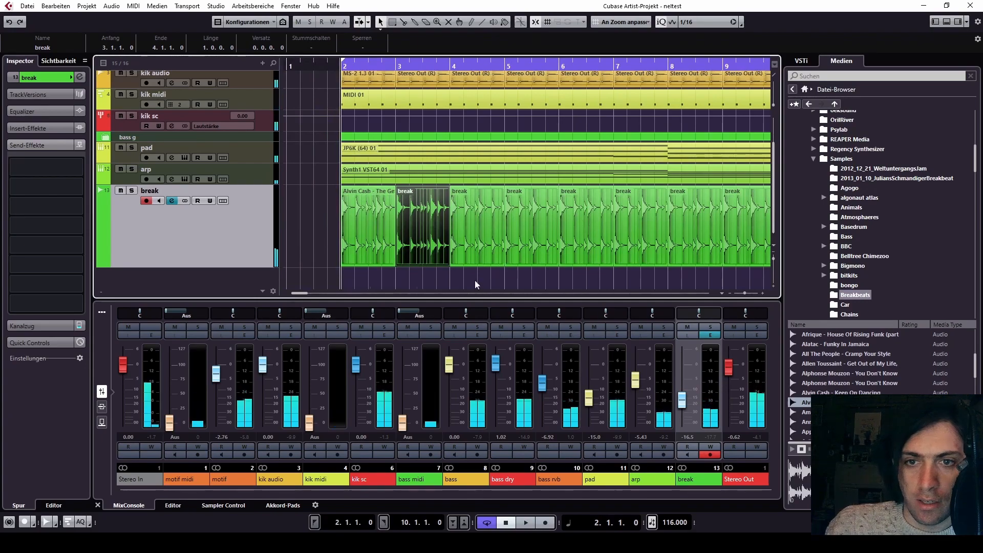
left_click_drag(475, 280, 809, 221)
key("Delete")
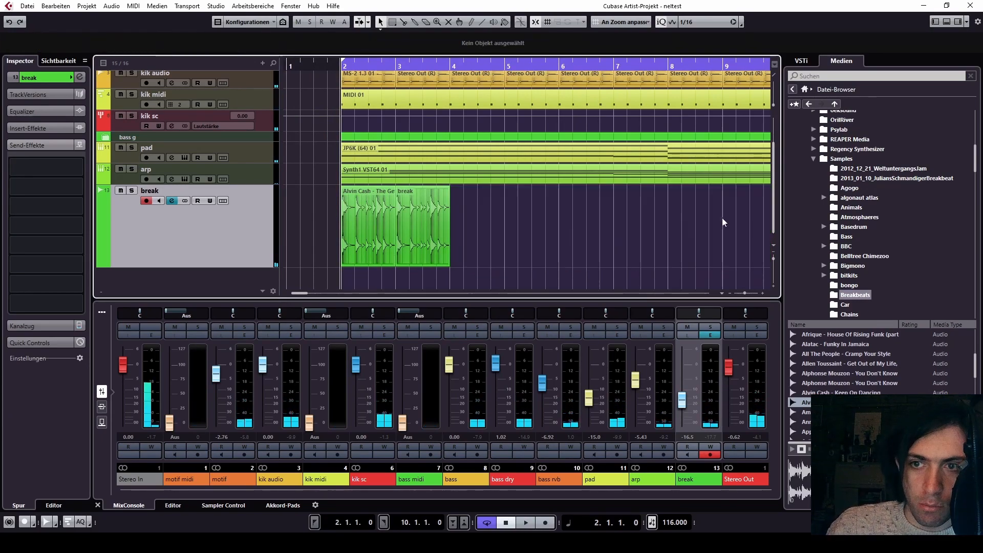
Repeat the two break parts in bars 2 and 3 up to bar 10 and play the mix.
key("g")
key("g")
left_click_drag(404, 211, 281, 244)
key("ctrl+d")
key("ctrl+d")
key("ctrl+d")
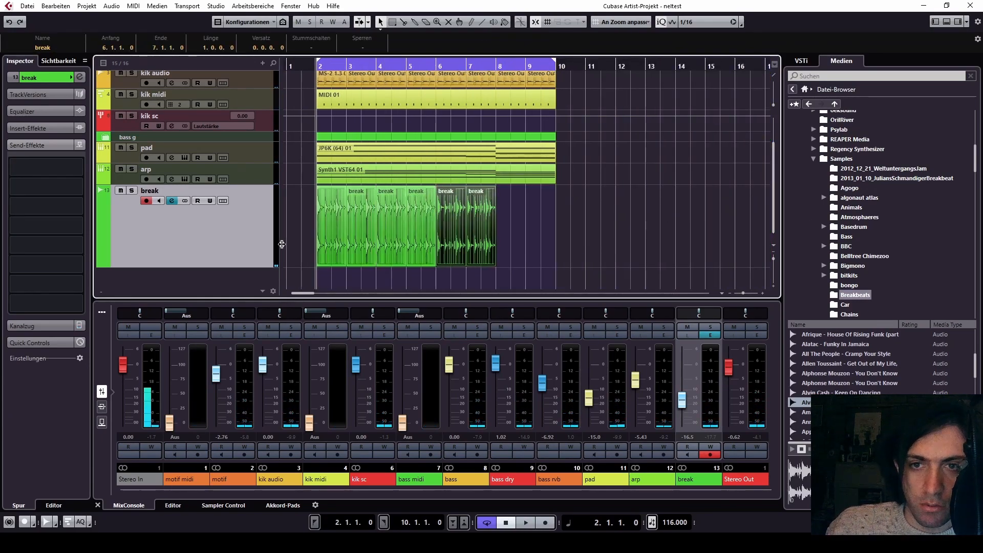
key("space")
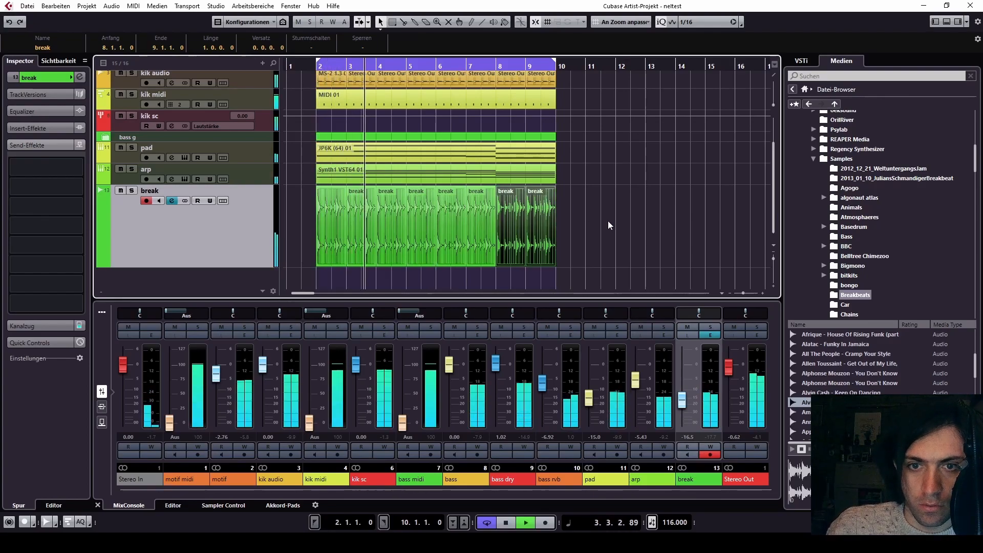
scroll(410, 241, "up", 5)
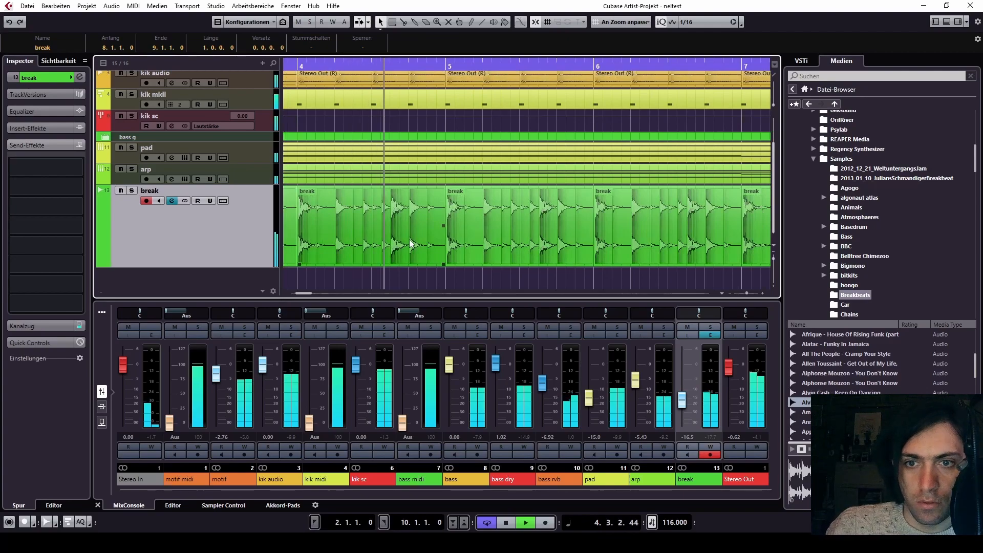
scroll(566, 256, "up", 2)
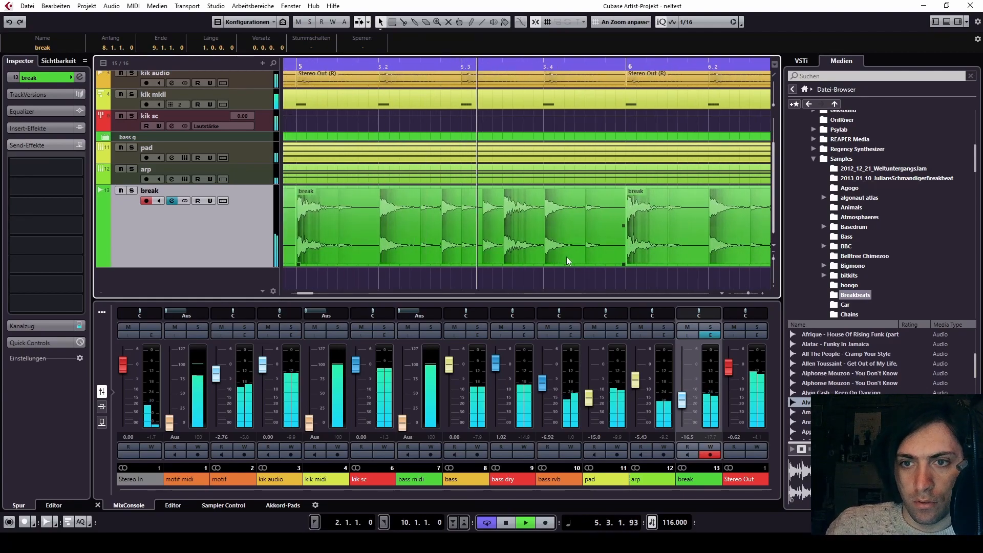
key("space")
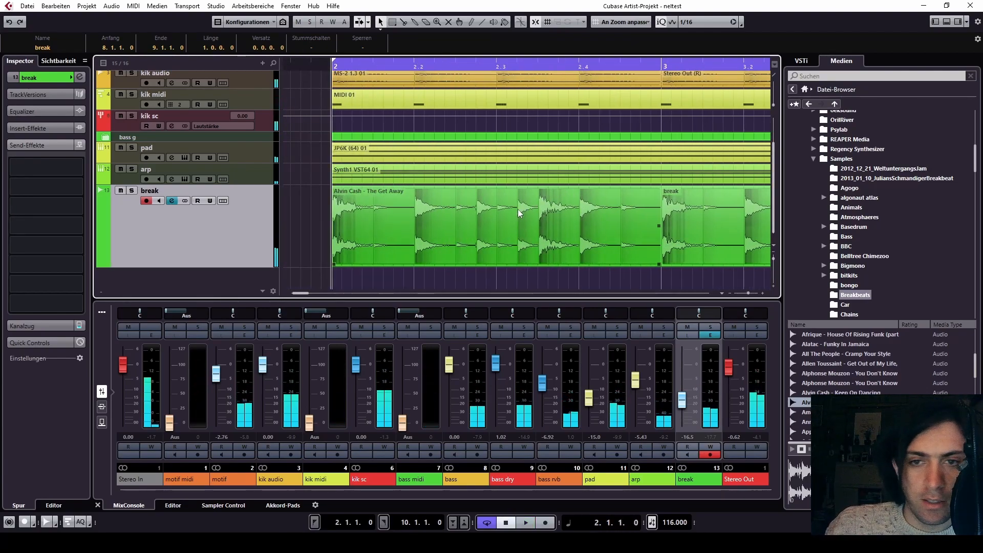
Play the mix from the start of bar 5 several times while viewing that bar's break up close.
scroll(517, 209, "down", 4)
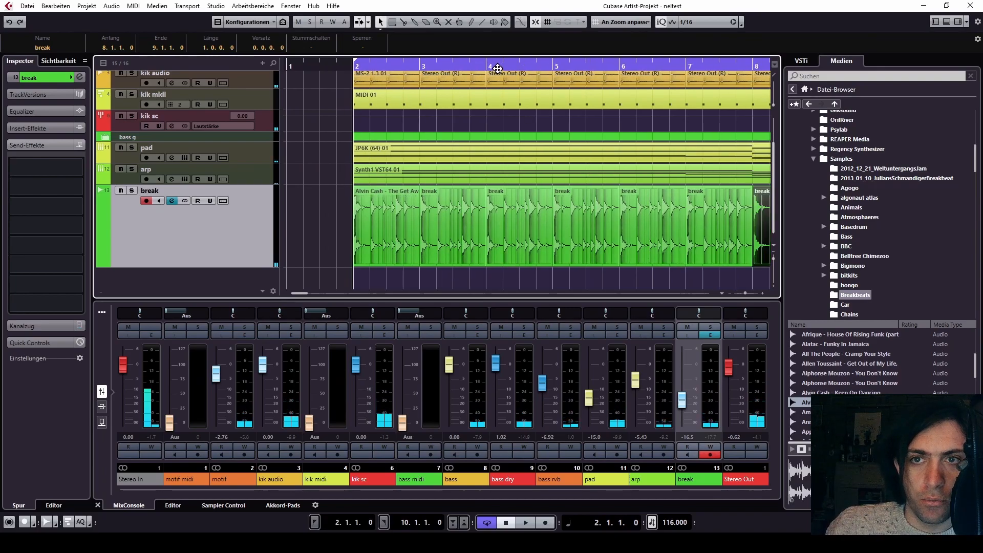
left_click(552, 66)
key("space")
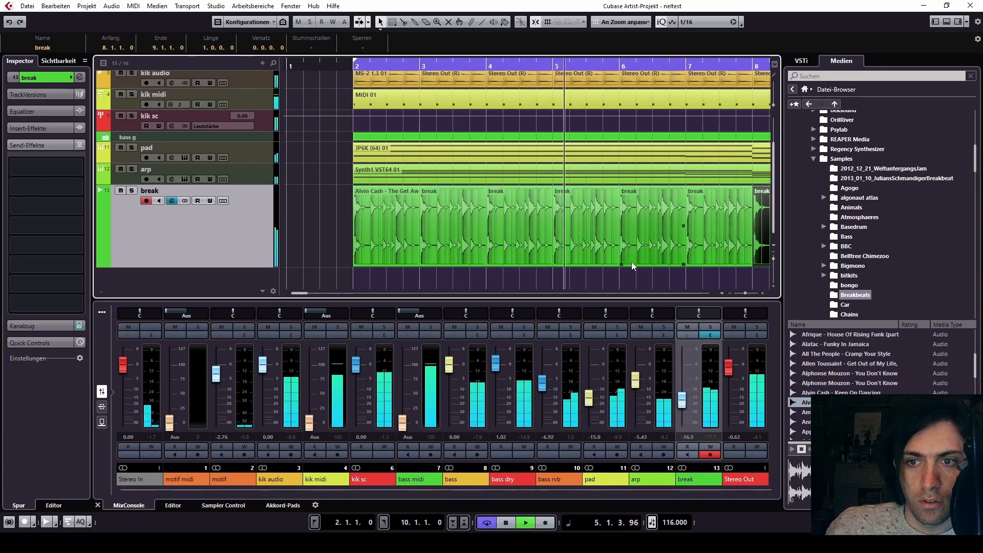
scroll(631, 261, "up", 2)
key("space")
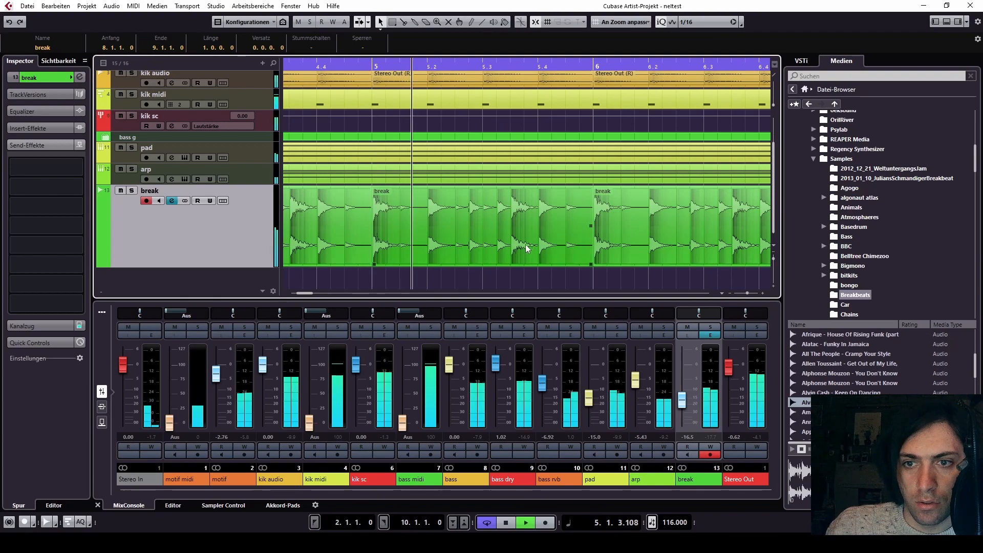
key("space")
key("space")
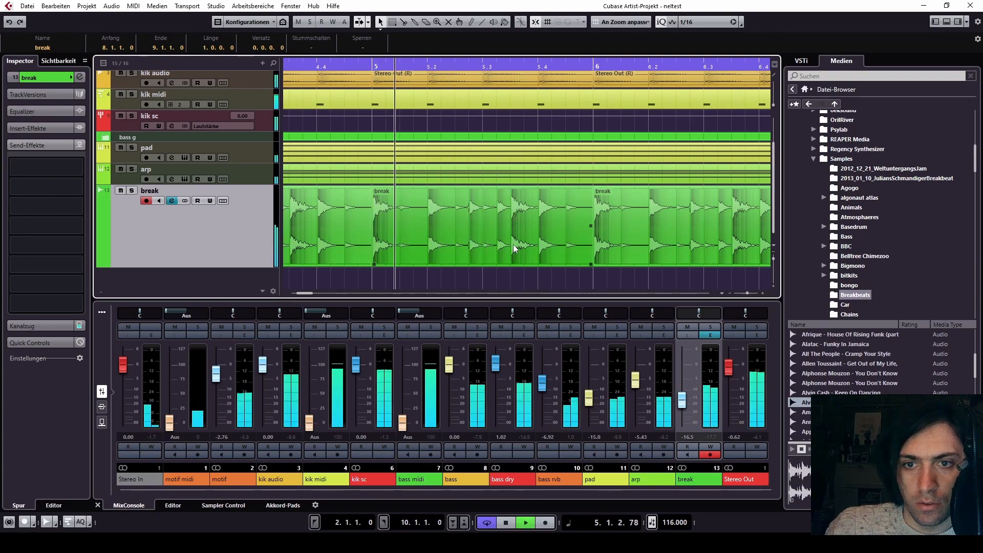
key("space")
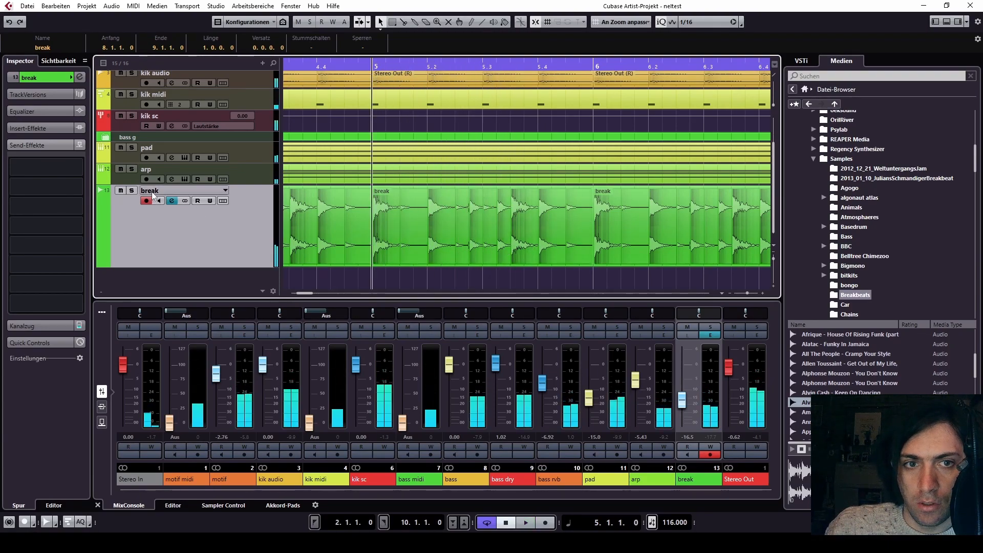
Solo the break track and play it from bar 5 a few times.
key("s")
key("space")
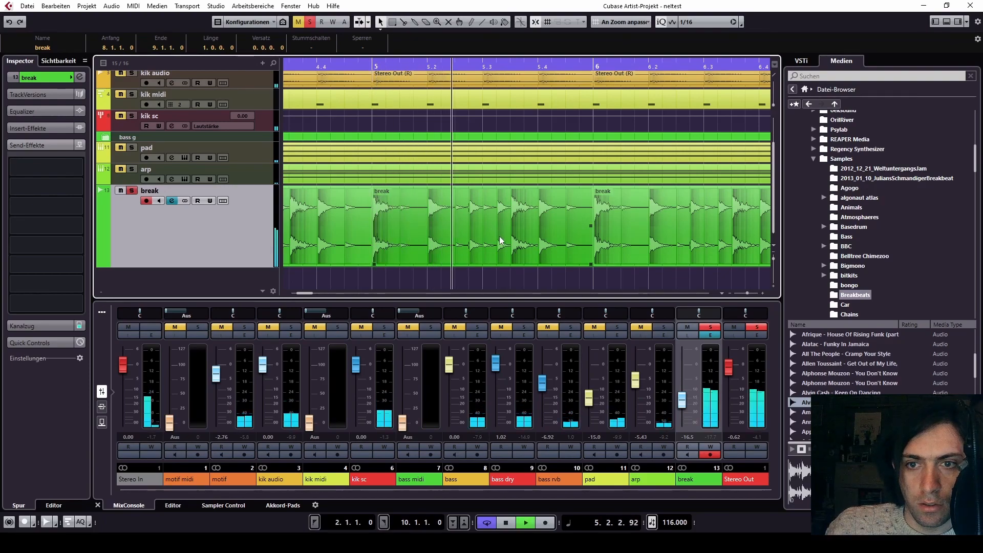
key("space")
key("space")
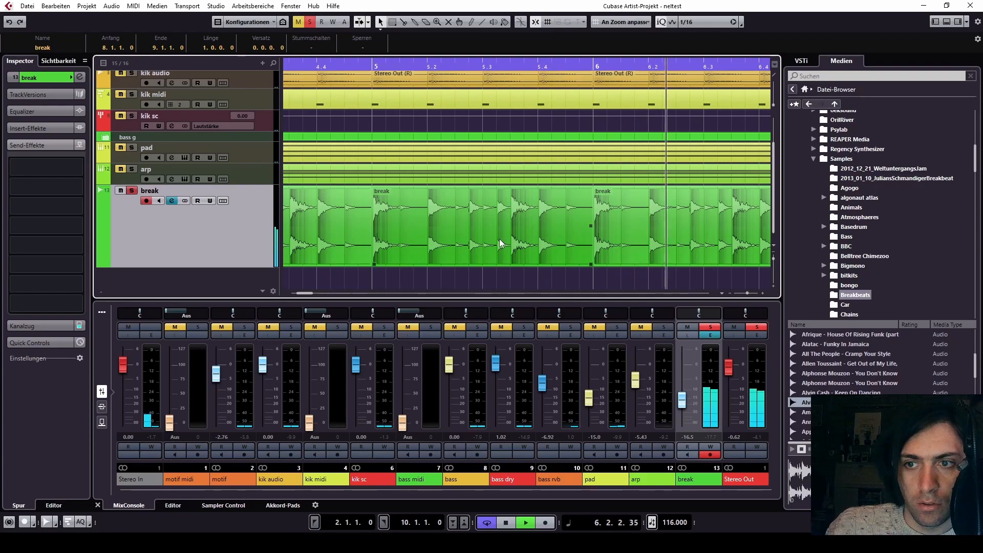
key("space")
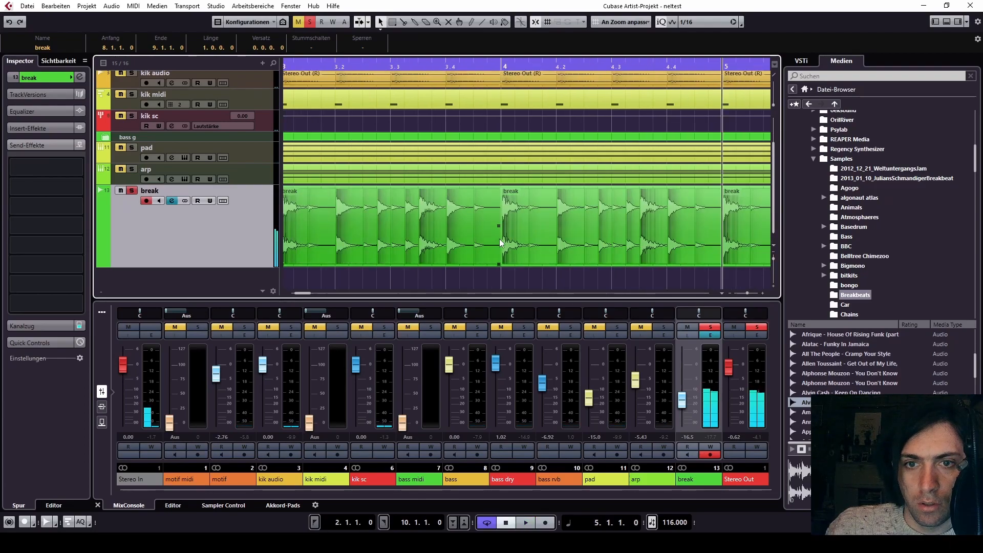
left_click(571, 247)
scroll(584, 248, "right", 2)
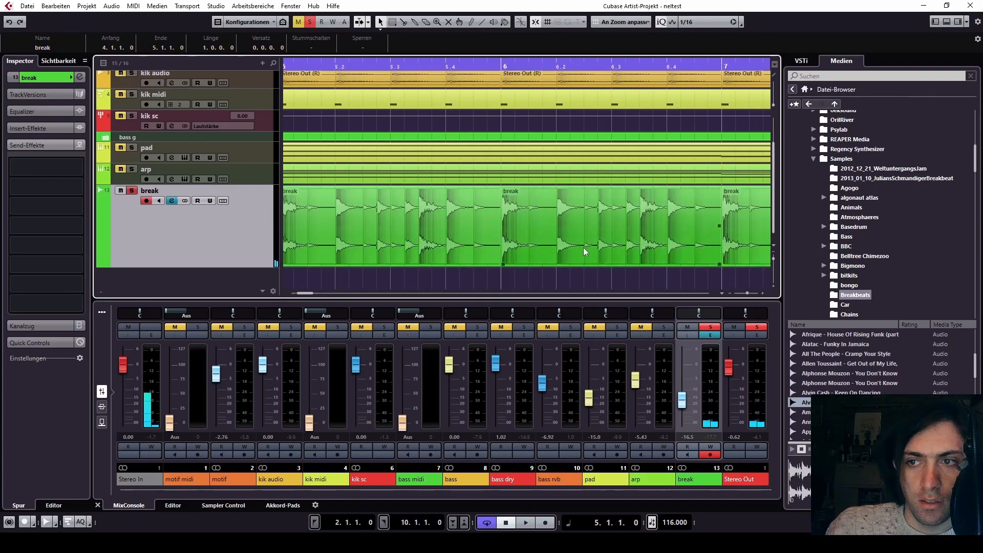
key("space")
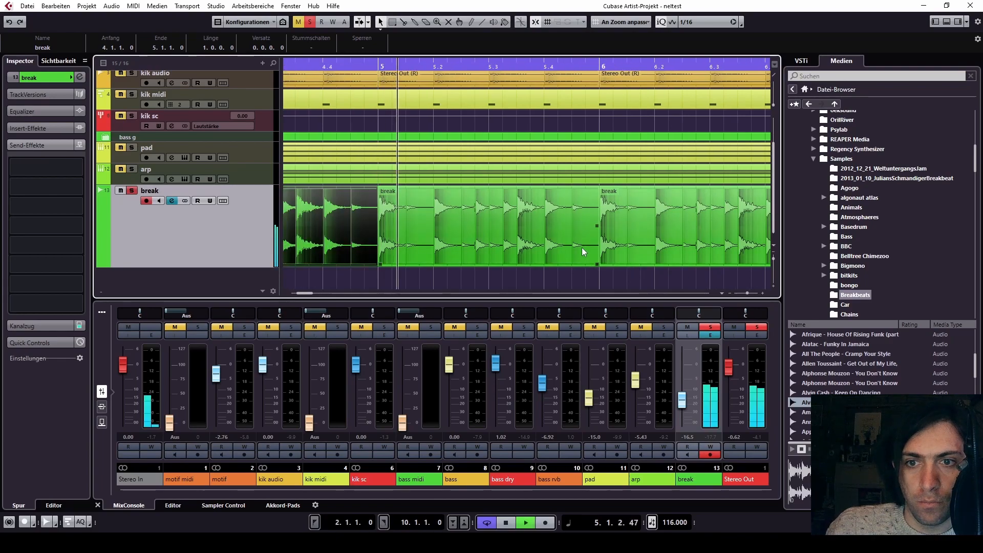
key("space")
Split the bar 5 break part at 5.3.3, 5.3.4 and 5.4.1.
left_click(579, 247)
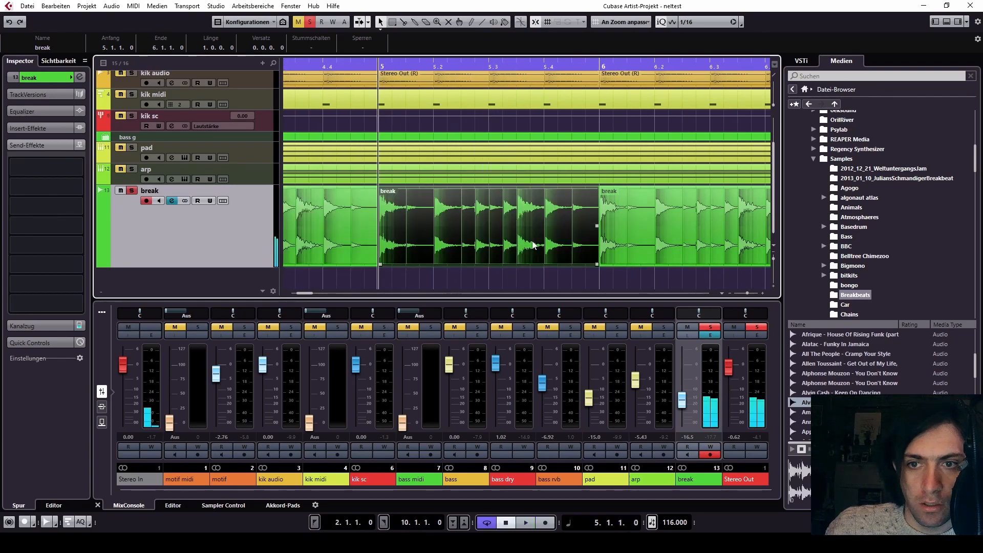
key("3")
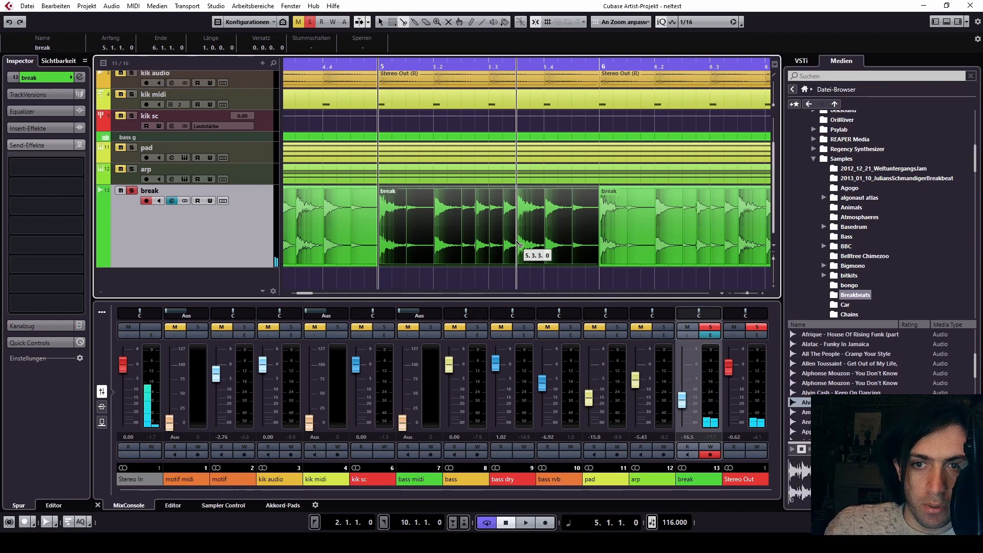
left_click(518, 246)
left_click(533, 245)
left_click(554, 245)
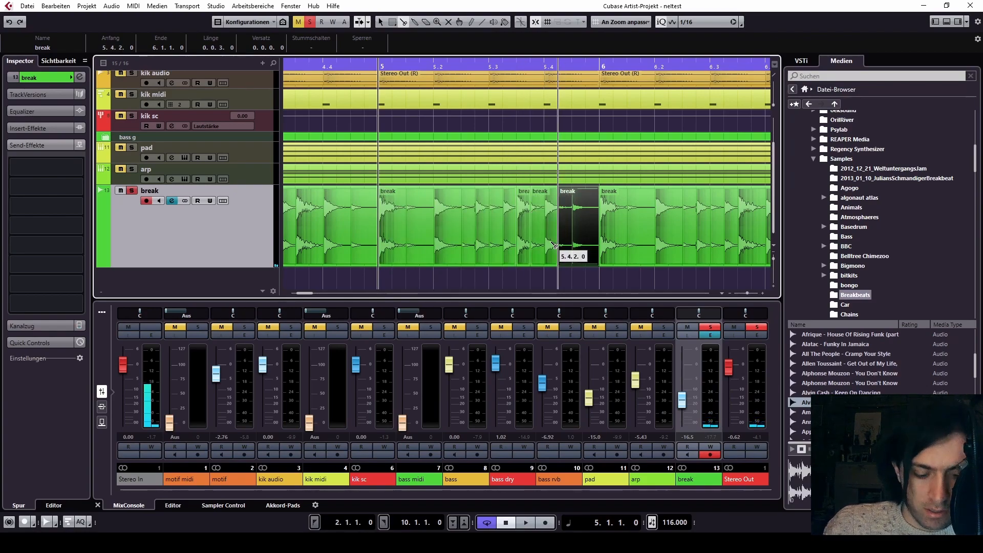
key("ctrl+z")
left_click(546, 245)
key("1")
Delete the break slice at 5.3.4 and dissolve the one-sixteenth part at 5.3.3 into an audio event.
left_click(539, 246)
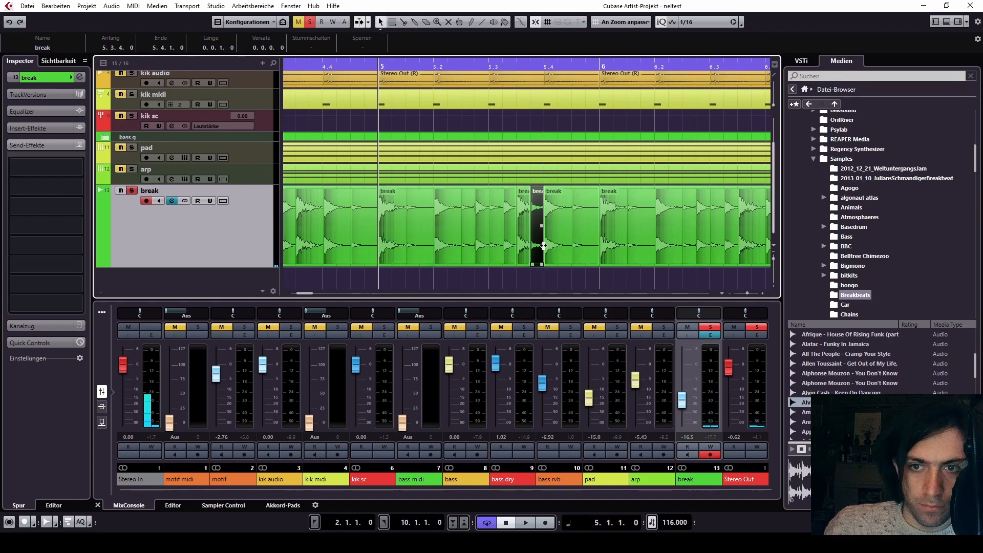
key("Delete")
left_click(527, 249)
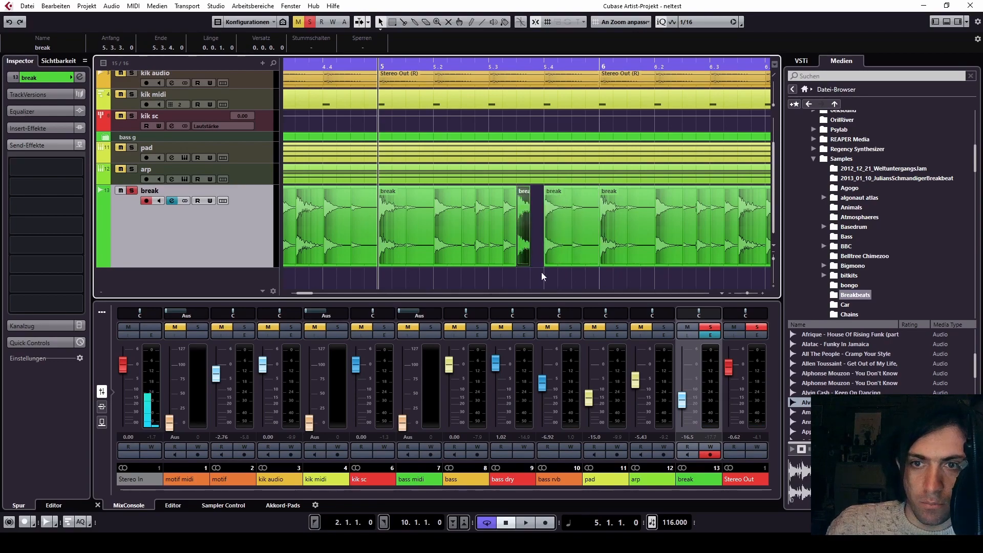
left_click(110, 6)
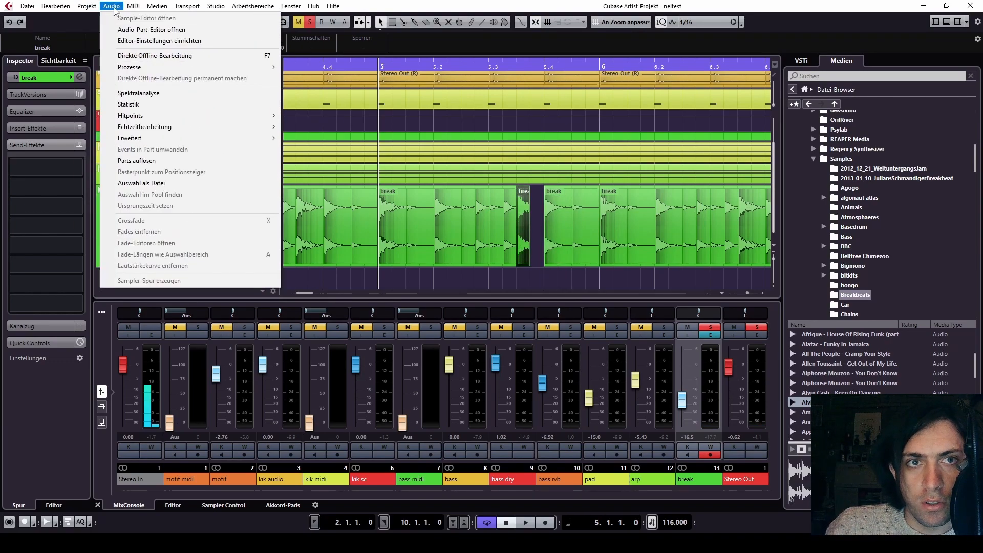
left_click(136, 161)
Duplicate the dissolved slice to 5.3.4 and set the playback position to 5.3.3.
key("ctrl+d")
scroll(527, 197, "up", 5)
left_click(474, 67)
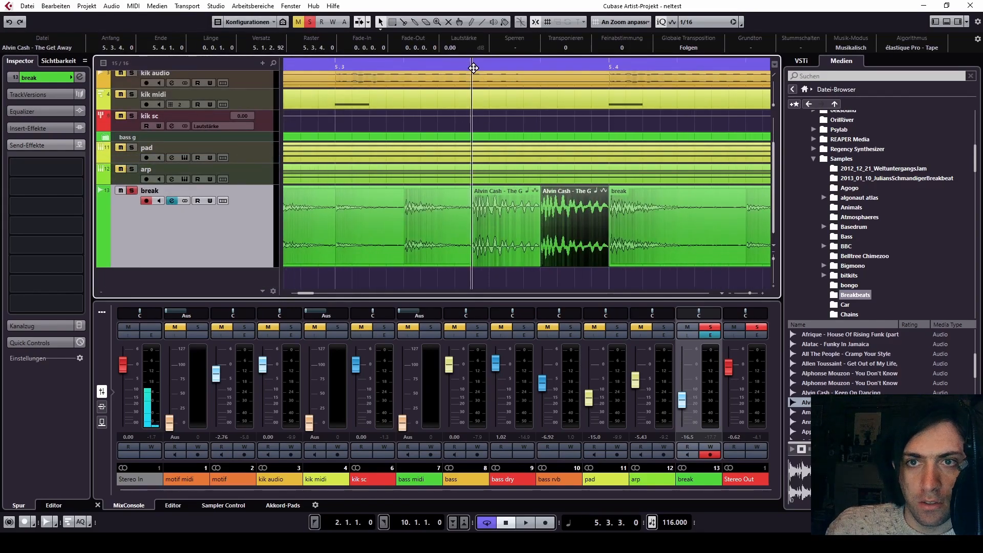
Lower the volume of the duplicated slice at 5.3.4 to -7.27 dB and play the break from 5.3.3.
left_click_drag(574, 187, 574, 234)
key("space")
key("space")
key("space")
key("space")
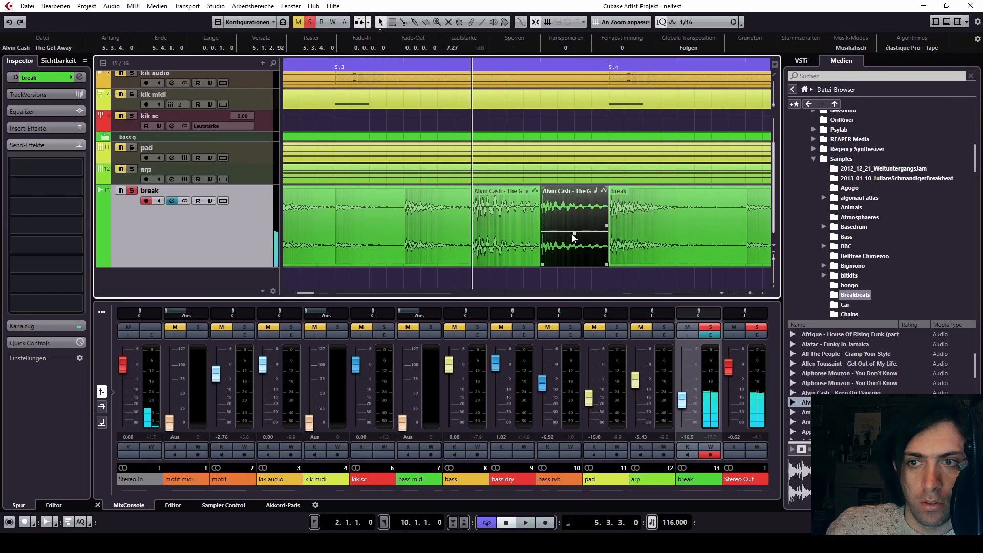
Dissolve the break part at 5.4.1 into separate audio events.
scroll(576, 233, "down", 3)
left_click(634, 231)
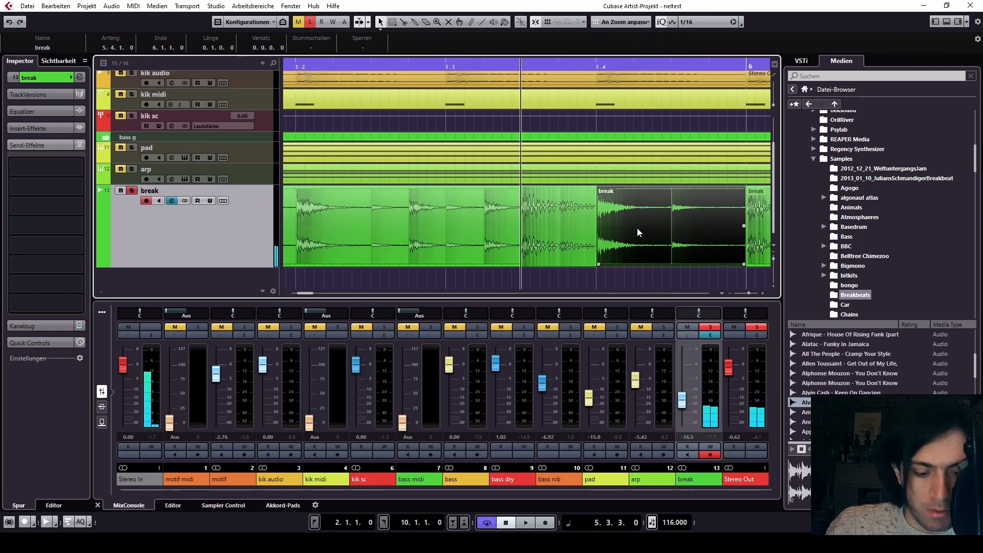
left_click(120, 6)
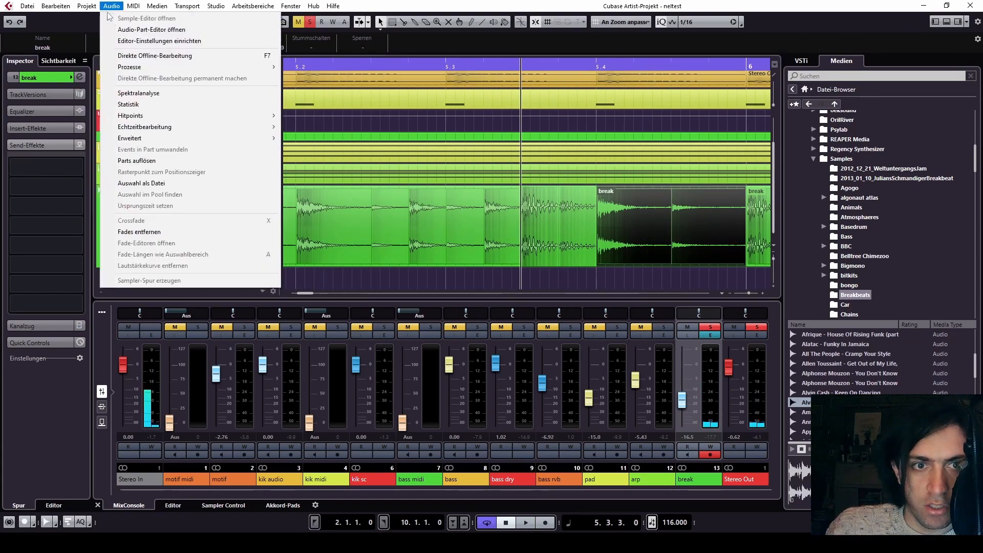
left_click(140, 161)
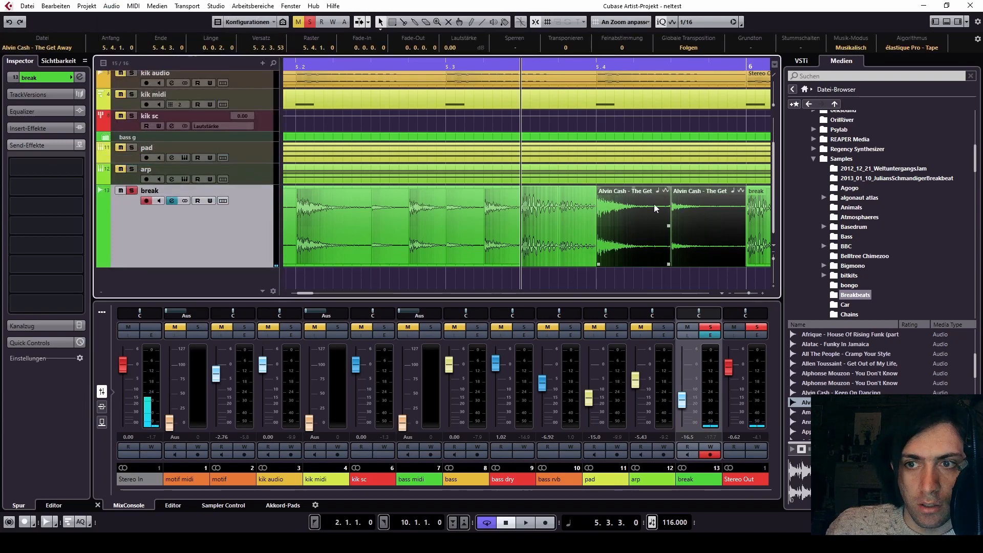
Shorten the dissolved slice at 5.4.1 to one sixteenth, duplicate it to 5.4.2 and play the result.
left_click(663, 259)
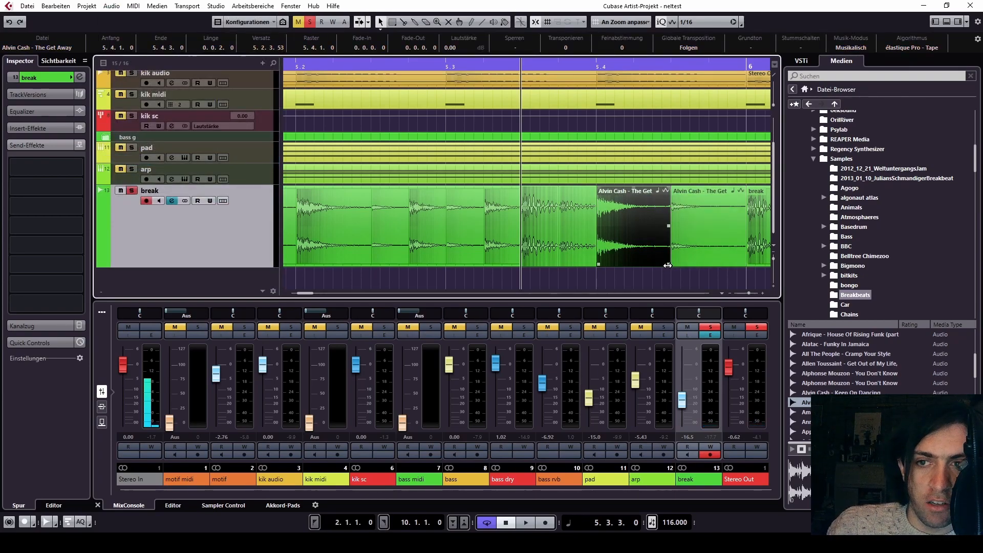
key("Right")
key("Left")
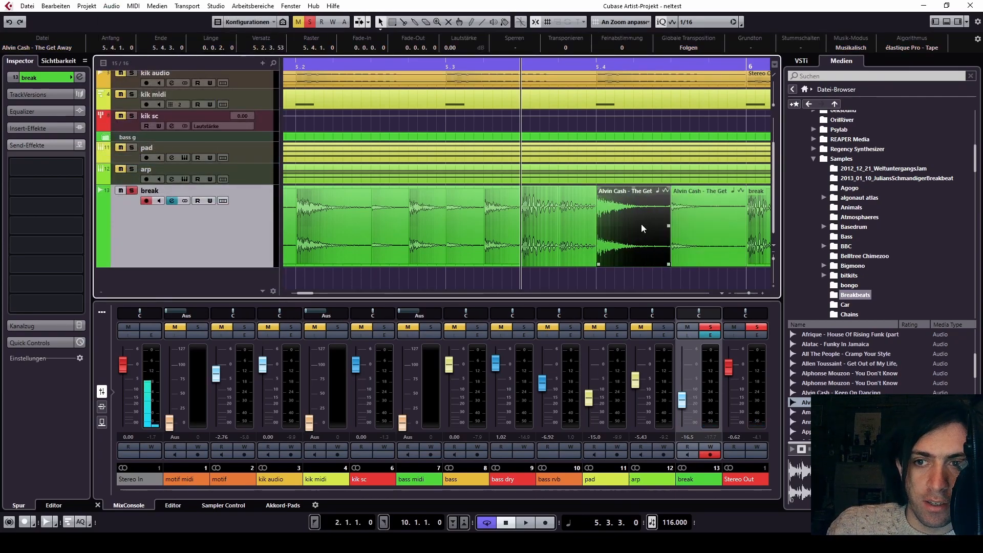
key("Right")
key("Left")
key("Right")
key("Left")
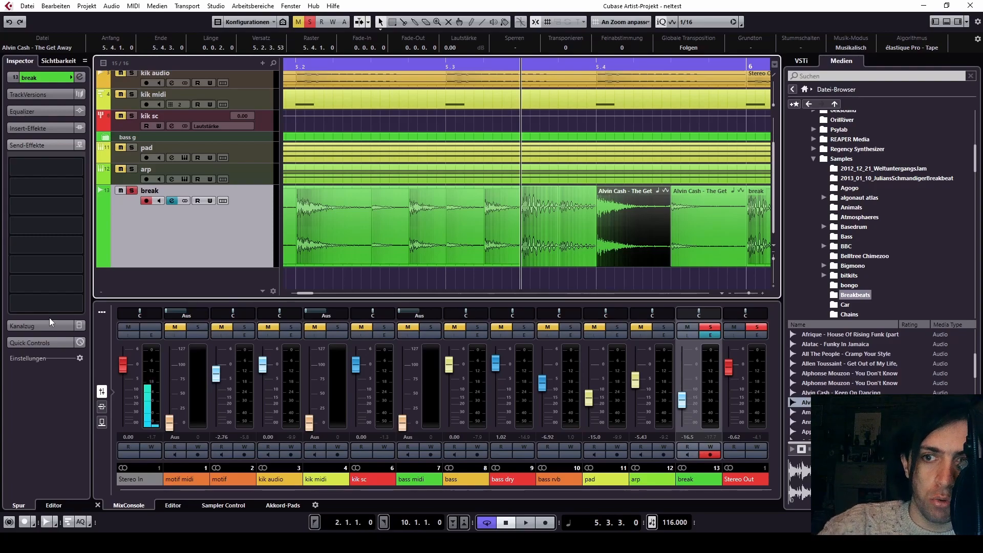
left_click_drag(670, 246, 651, 225)
key("space")
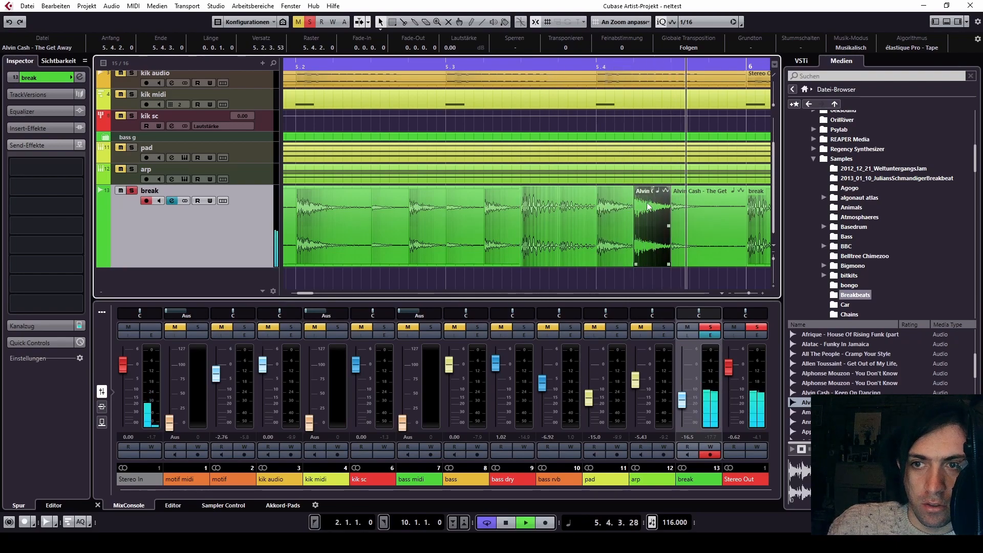
Lower the volume of the slice at 5.4.1 to -2.48 dB and play from 5.3.3.
key("space")
left_click_drag(423, 194, 420, 196)
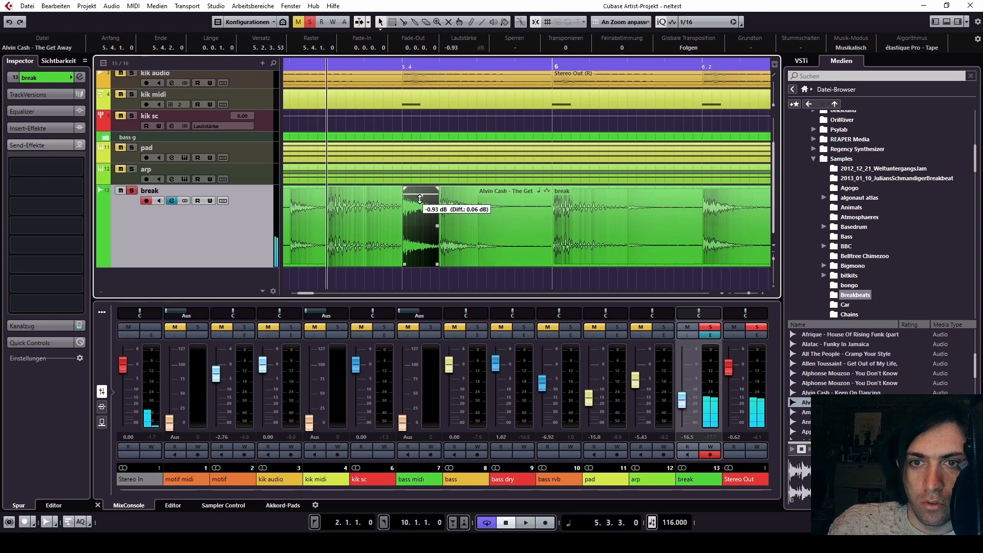
key("space")
left_click(519, 210)
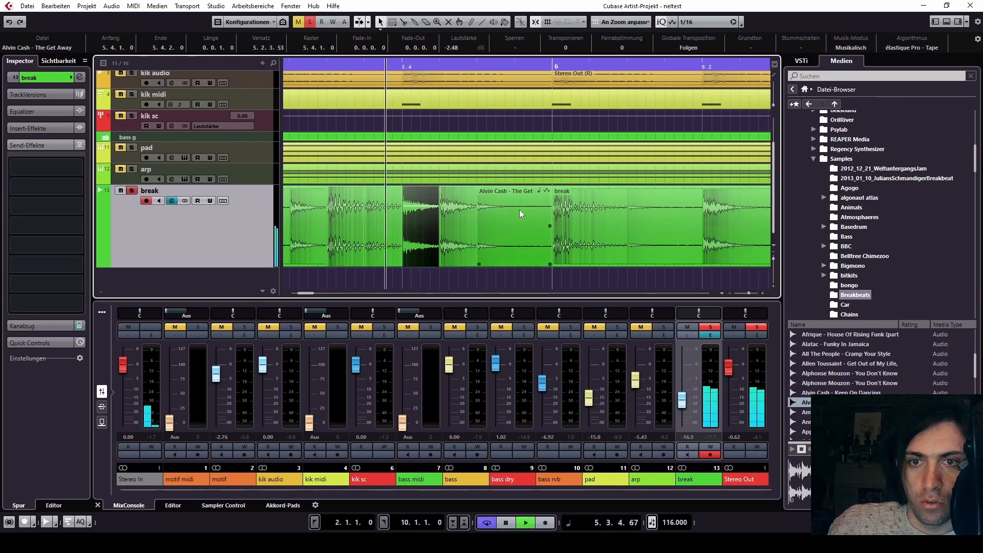
key("space")
Shorten the slice at 5.4.3 to 60 ticks, repeat it up to bar 6 and play the roll.
key("space")
left_click(519, 218)
key("space")
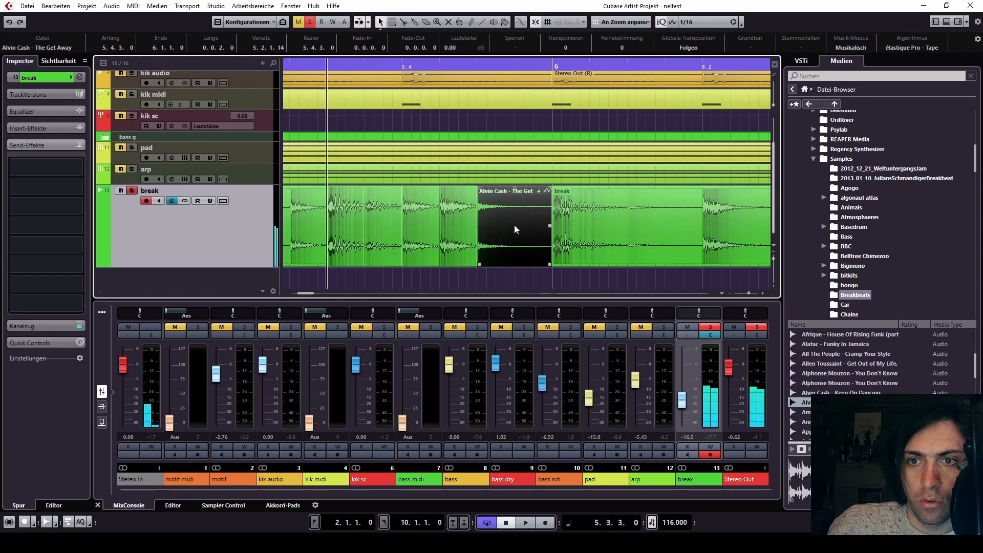
left_click_drag(548, 265, 549, 238)
key("space")
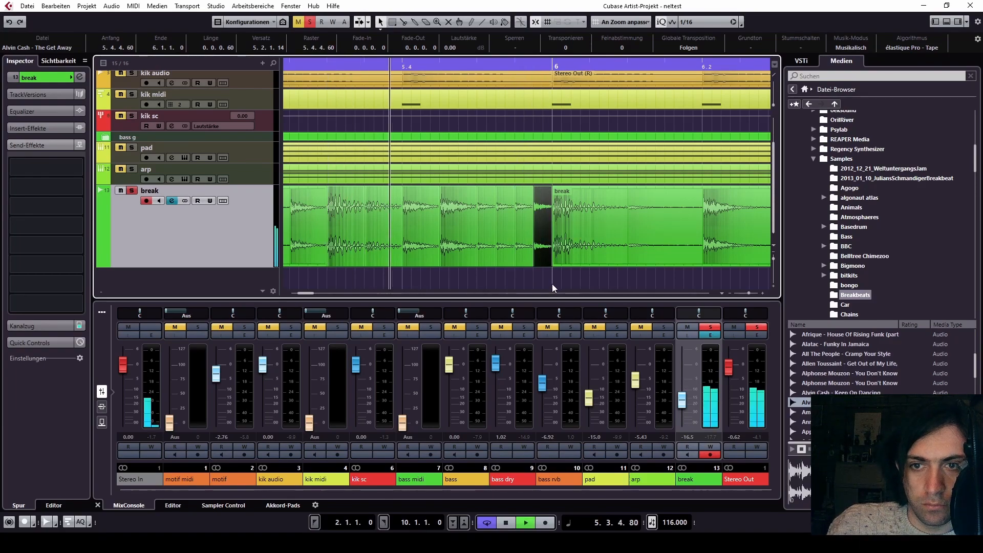
Lower the volume of the last two roll slices, to -2.55 dB at 5.4.4 and -5.64 dB for the final one.
left_click_drag(542, 200, 581, 235)
key("space")
scroll(506, 199, "up", 2)
left_click(574, 196)
scroll(567, 252, "up", 2)
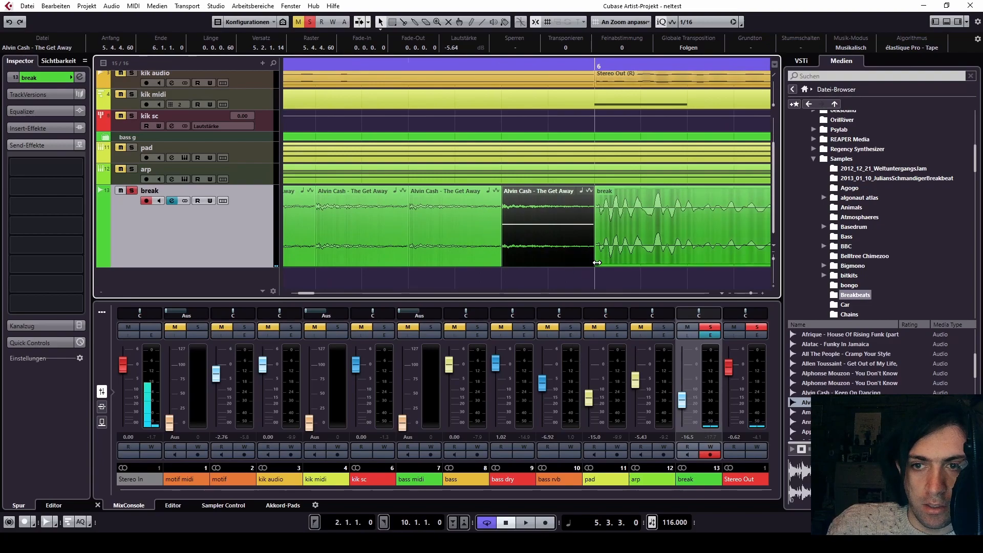
Trim the ends of the last three roll slices before bar 6, the one at 5.4.4 to 52 ticks and the final one to 40 ticks.
left_click_drag(591, 265, 566, 265)
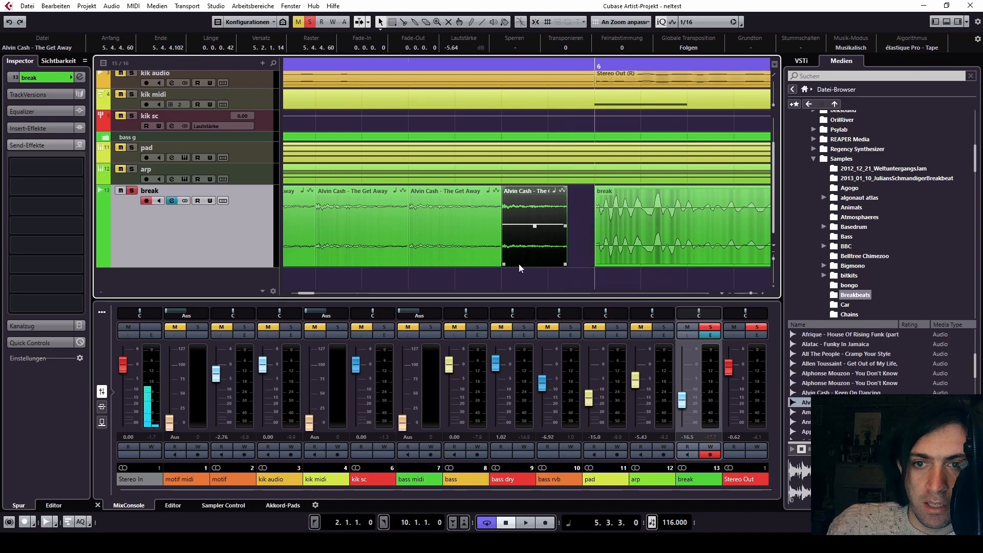
left_click_drag(498, 267, 479, 266)
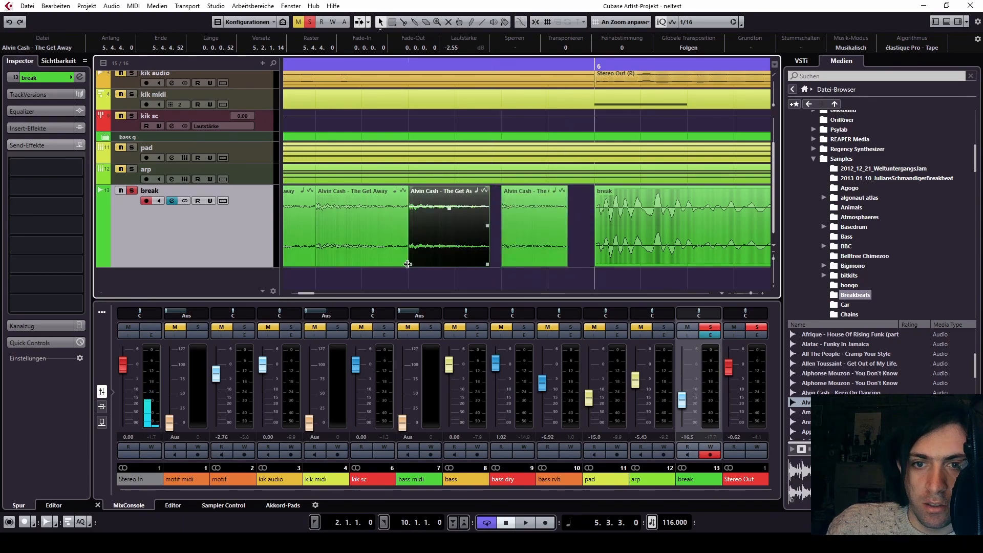
left_click_drag(408, 265, 404, 265)
left_click_drag(486, 265, 484, 265)
left_click_drag(404, 264, 400, 265)
left_click_drag(567, 263, 548, 262)
scroll(549, 262, "down", 2, "ctrl")
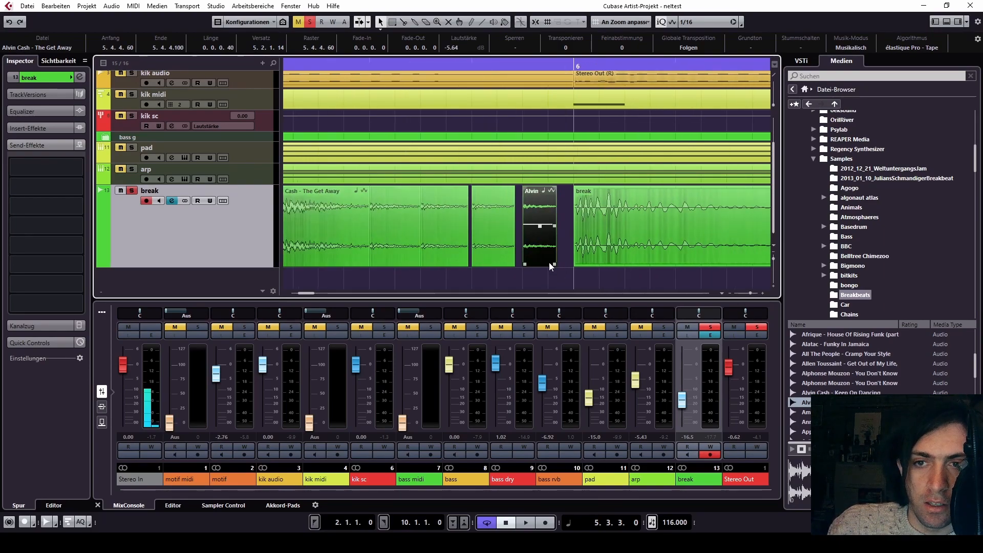
scroll(549, 262, "down", 1, "ctrl")
Play the trimmed roll from 5.3.3 a few times.
key("space")
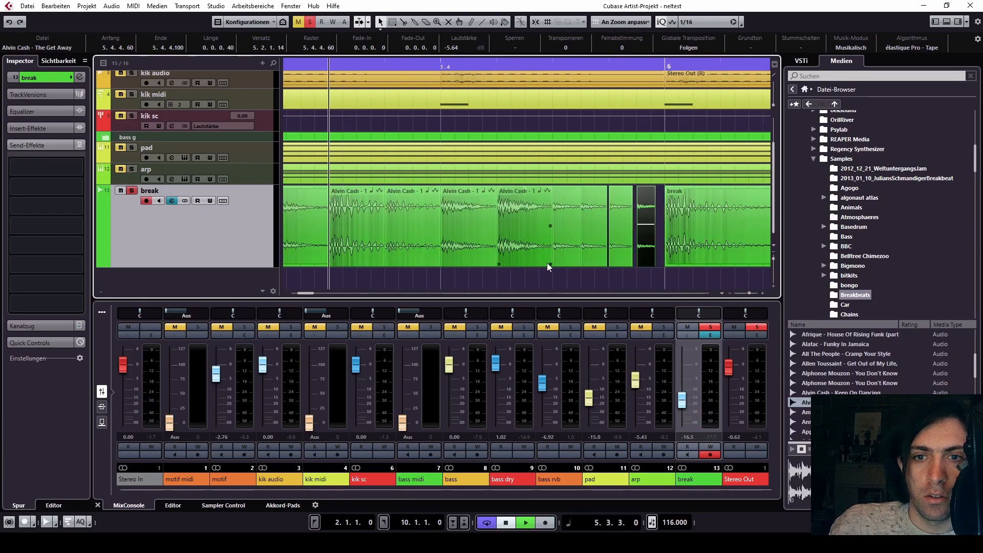
key("space")
scroll(621, 254, "up", 5, "ctrl")
key("space")
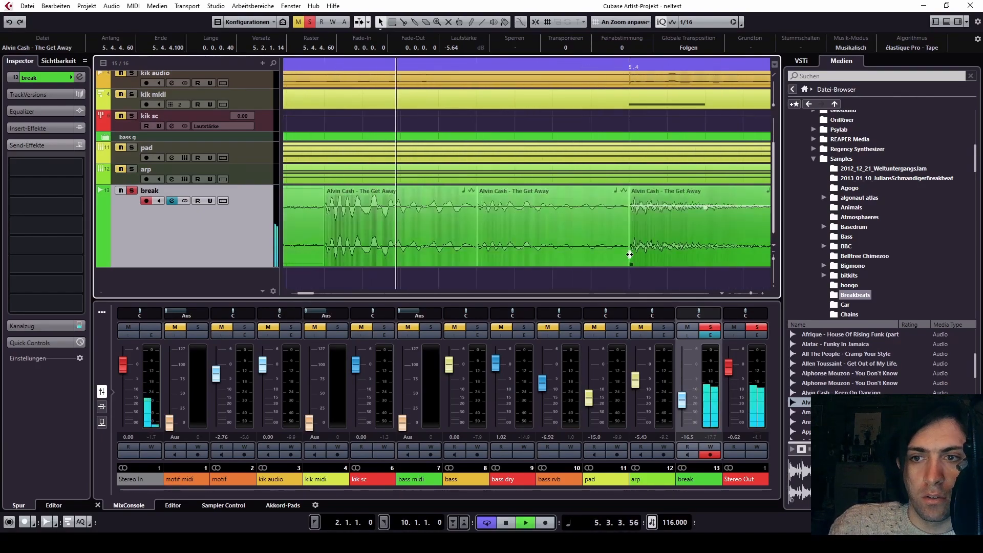
key("space")
scroll(629, 254, "down", 6, "ctrl")
scroll(629, 254, "down", 4, "ctrl")
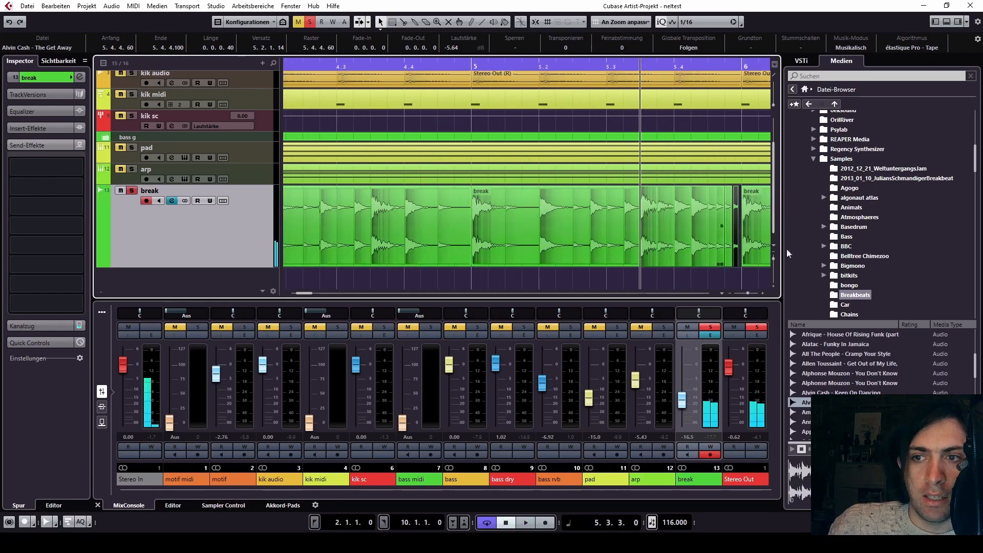
Trim the four roll slices further, the one at 5.4.3 to 56 ticks and the final one to 32 ticks, and play them.
scroll(734, 250, "up", 6, "ctrl")
scroll(725, 257, "right", 3)
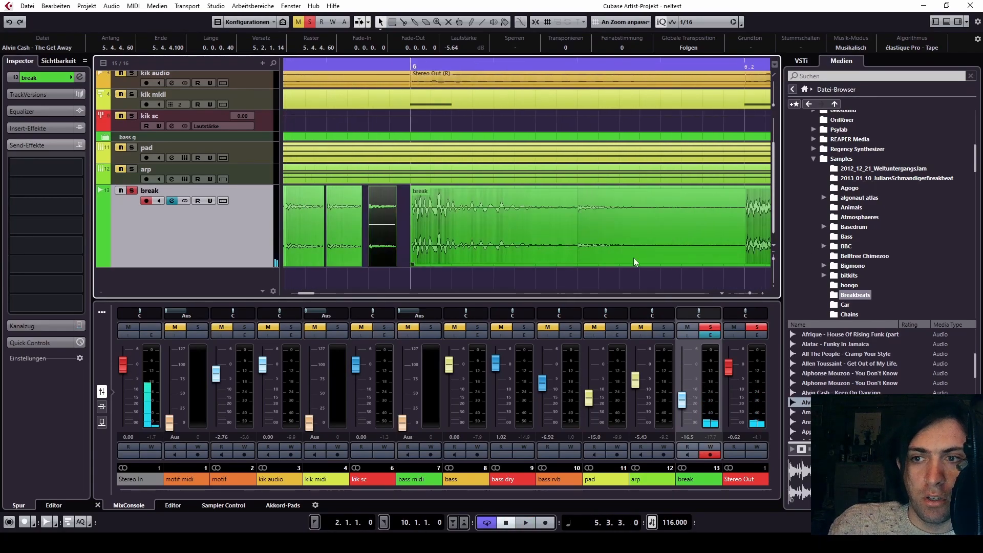
scroll(355, 259, "up", 2, "ctrl")
left_click_drag(426, 264, 419, 264)
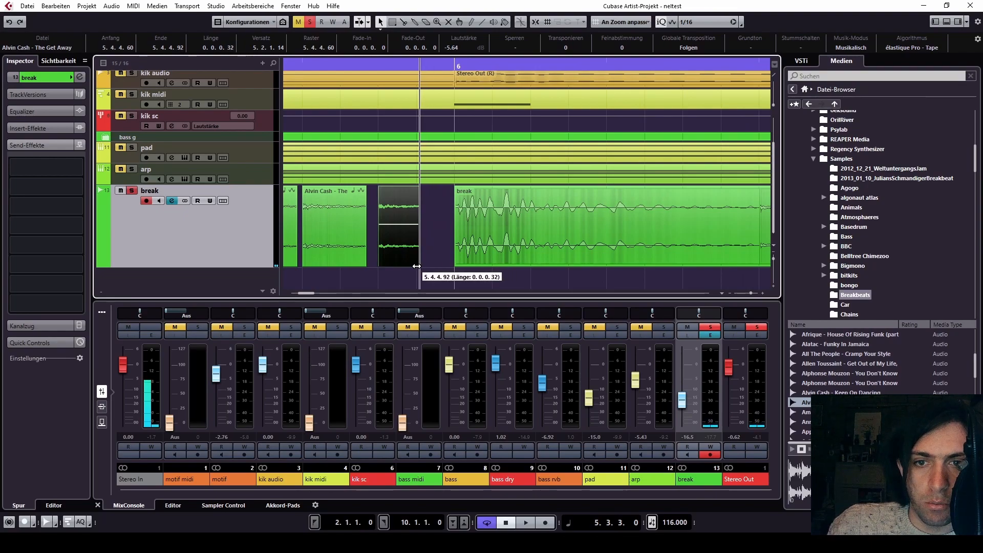
scroll(425, 266, "left", 3)
left_click_drag(513, 265, 435, 266)
left_click_drag(372, 264, 368, 265)
key("space")
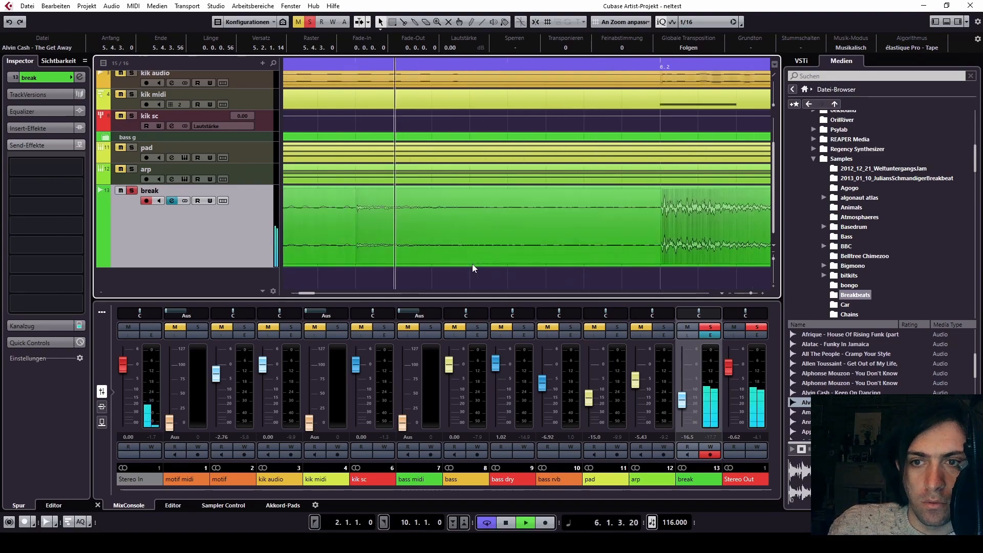
key("space")
scroll(471, 264, "down", 5)
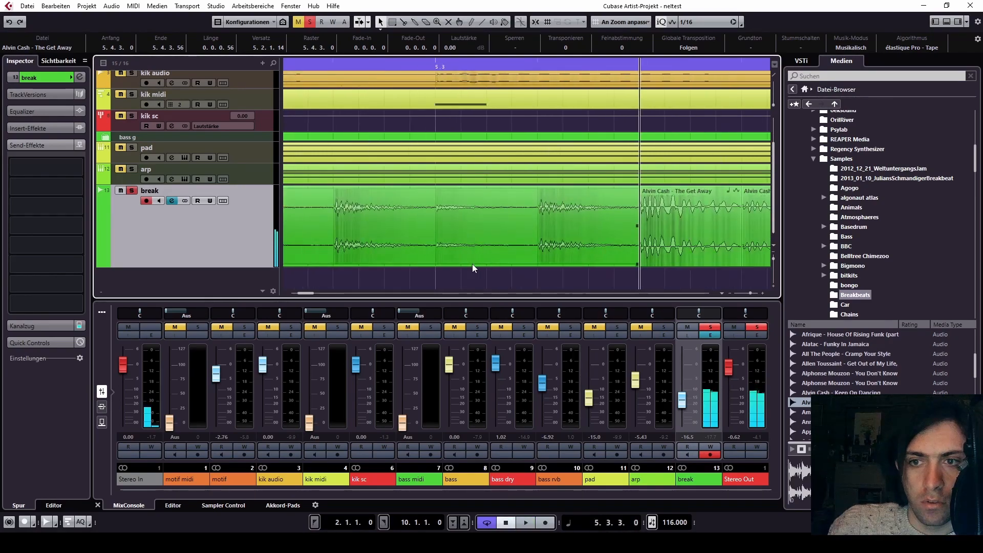
Try shortening all four roll slices, with the final one at 19 ticks, and play from 5.3.3.
scroll(530, 261, "right", 3)
scroll(395, 254, "up", 4)
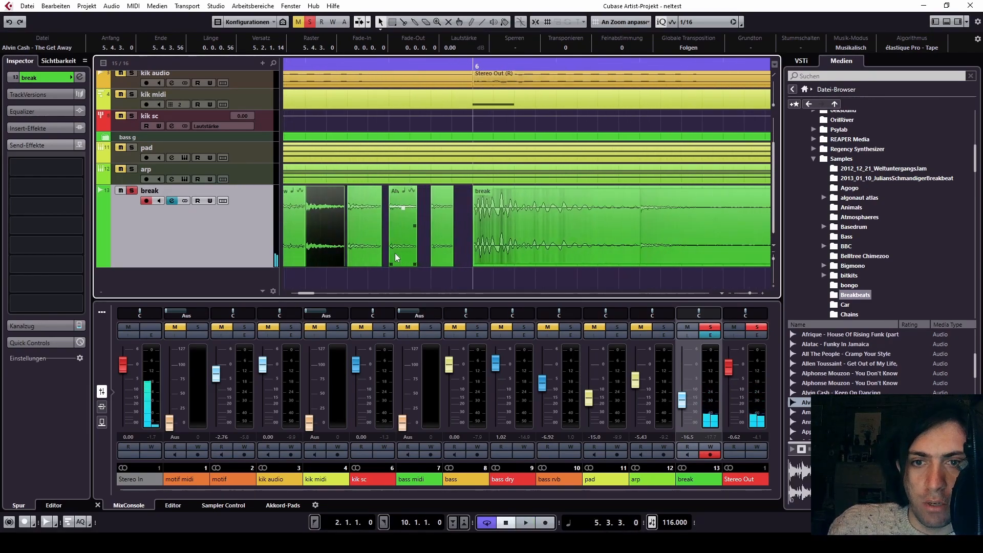
left_click_drag(457, 276, 423, 264)
left_click_drag(340, 254, 443, 265)
left_click(373, 261)
key("space")
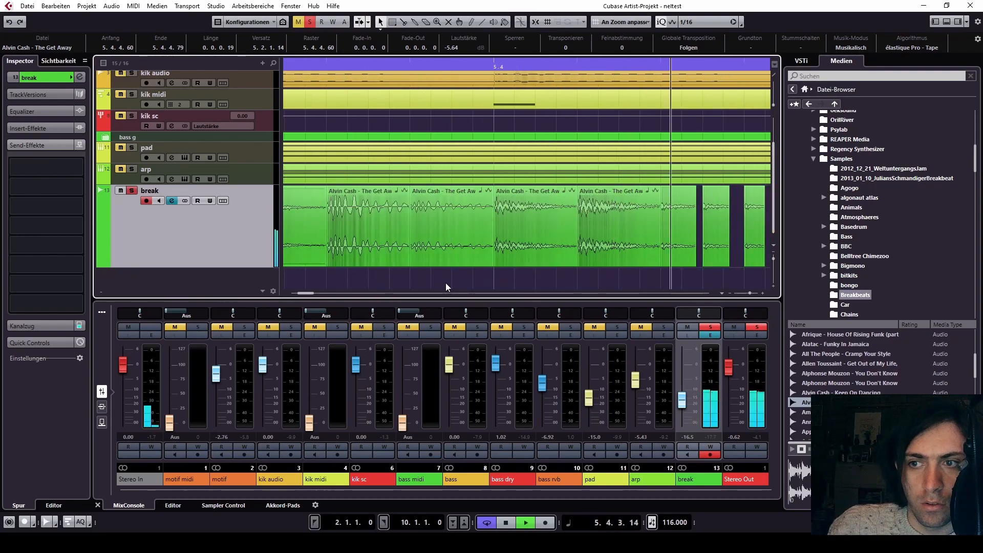
key("space")
key("space")
key("space")
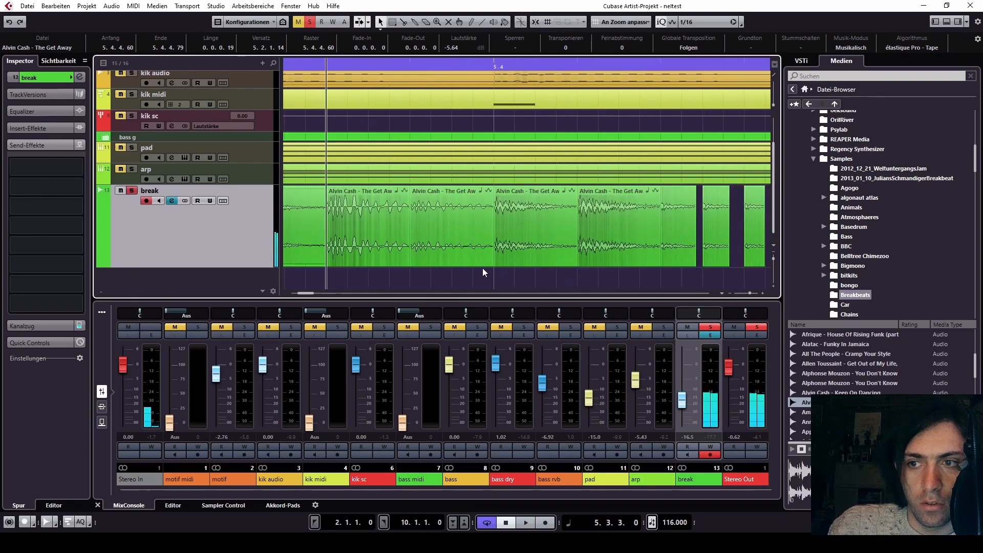
Lengthen the four roll slices again, with the final one at 32 ticks, and play from 5.3.3.
scroll(482, 260, "right", 3)
scroll(481, 258, "up", 2, "ctrl")
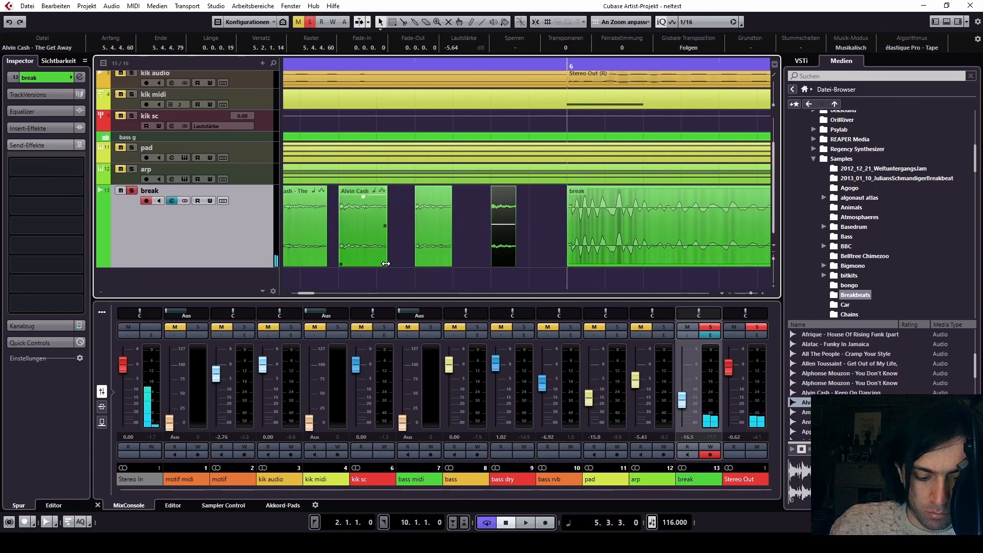
key("alt+shift+Right")
key("alt+shift+Right")
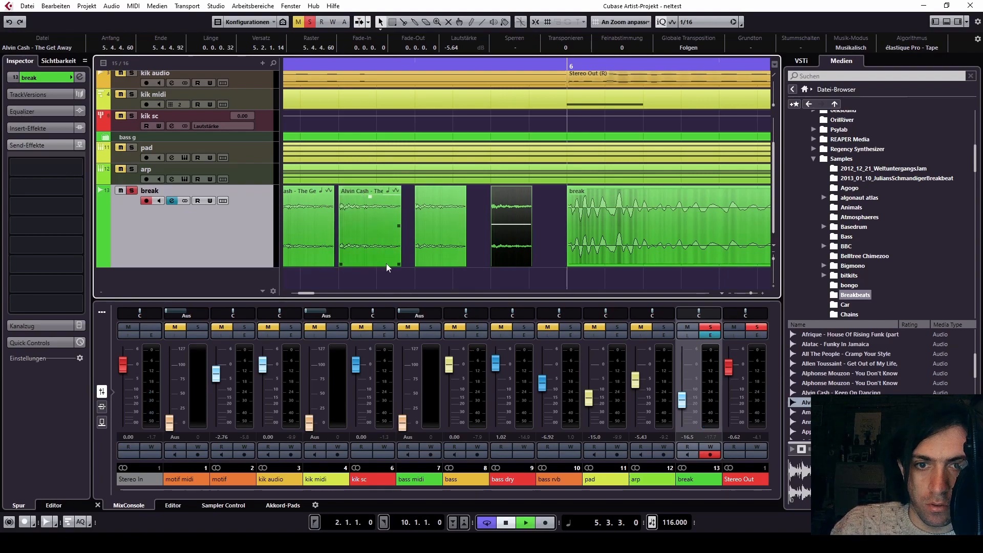
key("space")
key("space")
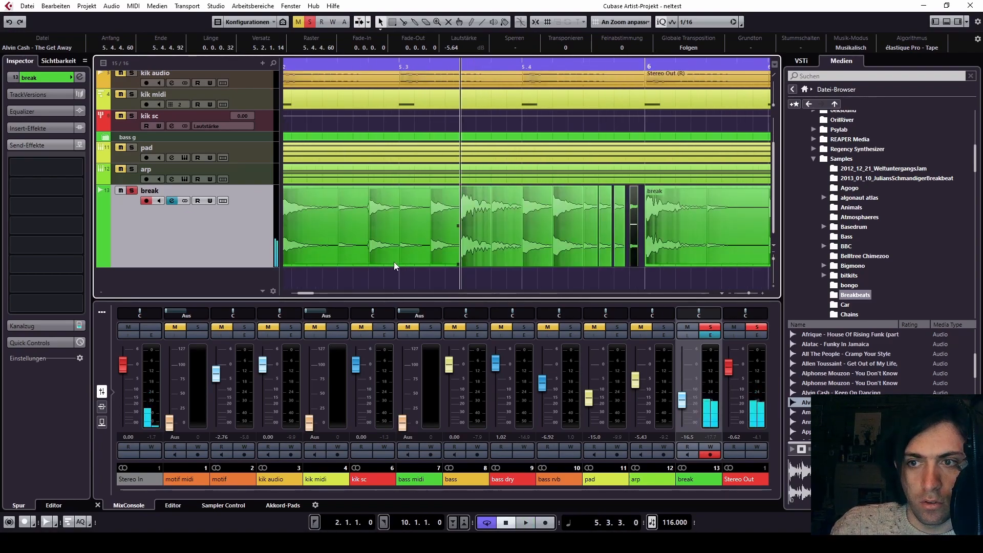
Select the four roll slices, trim them slightly so the first is 54 ticks long, play the result and clear the selection.
left_click_drag(593, 272, 644, 265)
scroll(634, 268, "up", 3)
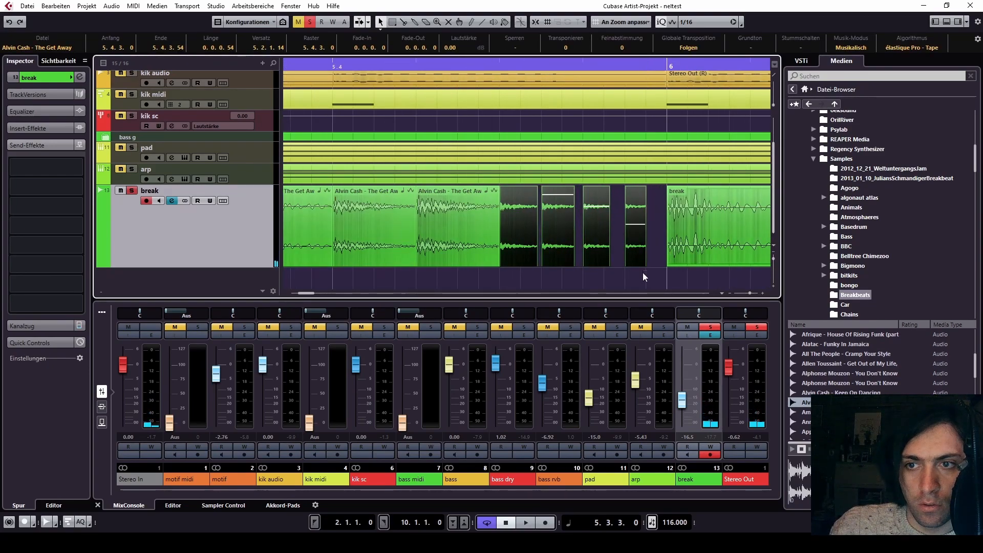
key("space")
key("space")
scroll(518, 254, "down", 3)
scroll(518, 253, "down", 2)
key("space")
key("space")
left_click(574, 269)
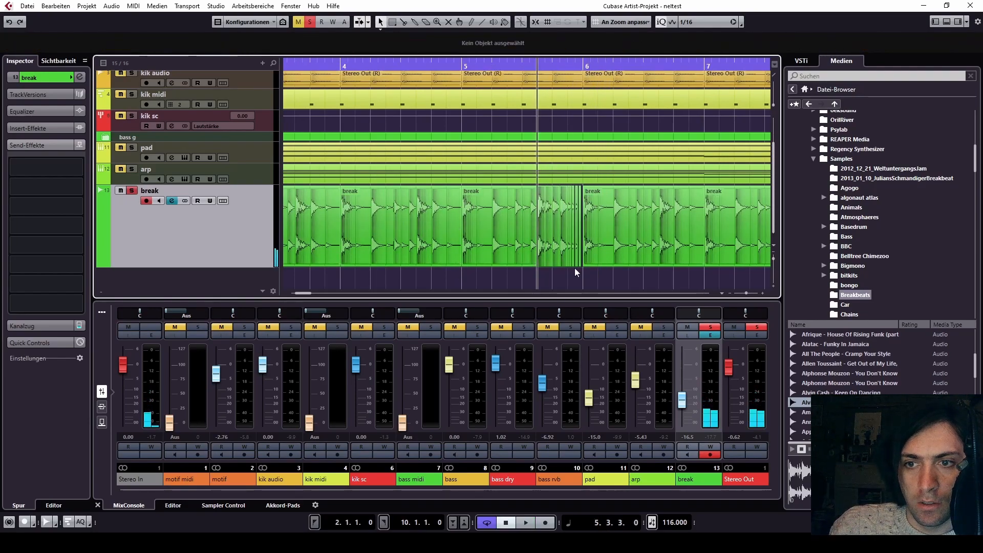
Glue all break parts and slices from bar 2 to bar 6 into one part.
left_click_drag(581, 271, 317, 228)
scroll(362, 233, "down", 3)
left_click(308, 242, "shift")
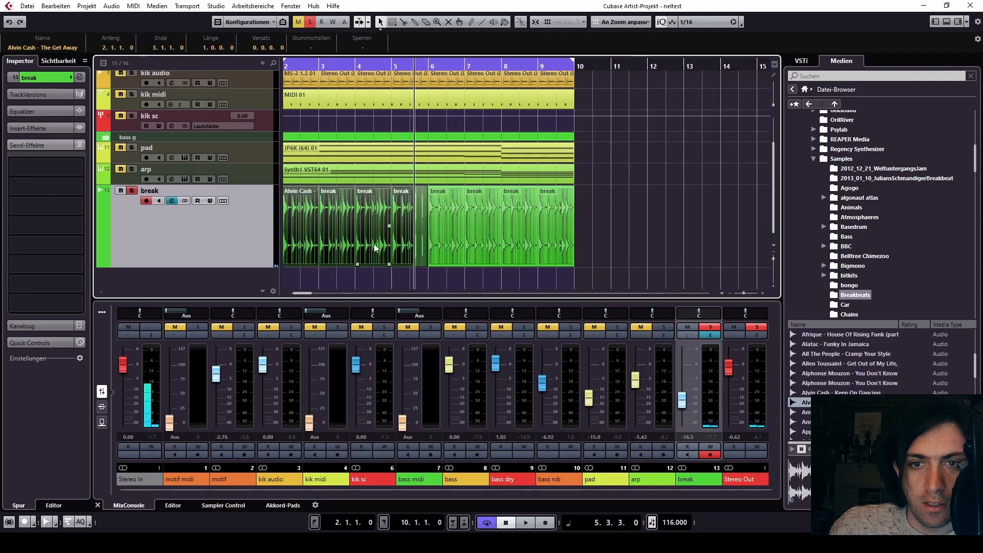
right_click(376, 247)
left_click(417, 245)
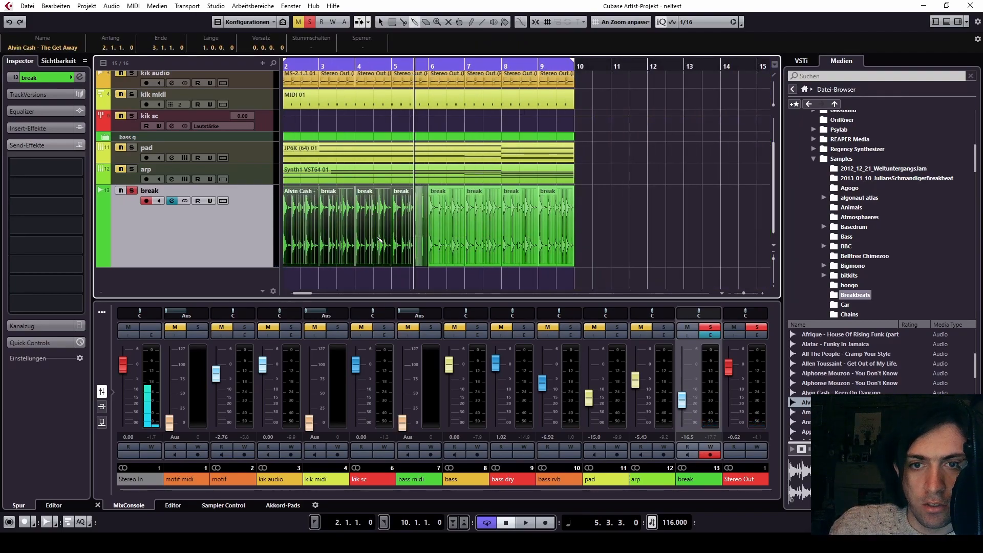
left_click(379, 239)
right_click(377, 236)
left_click(377, 233)
left_click(377, 237)
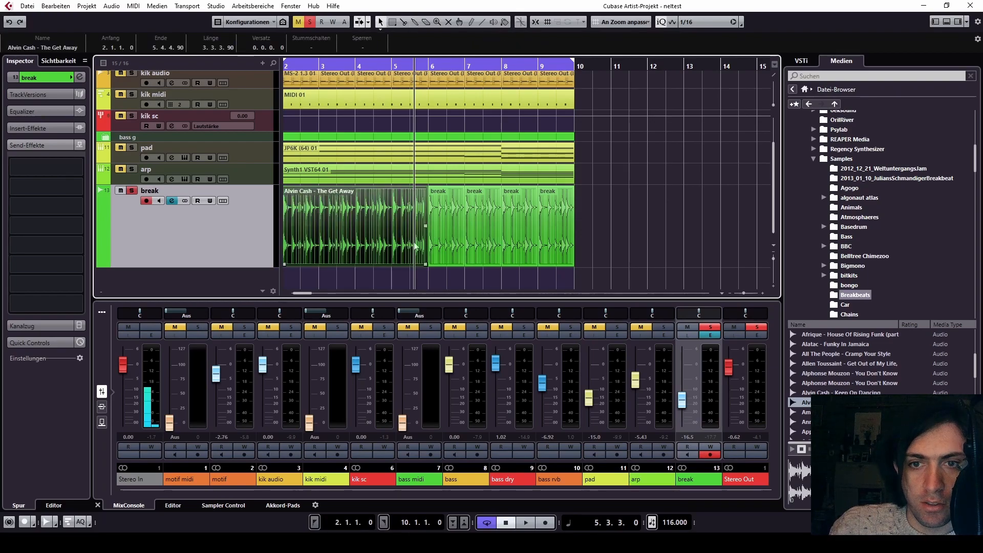
Delete the four one-bar break parts between bar 6 and bar 10.
left_click_drag(590, 275, 439, 240)
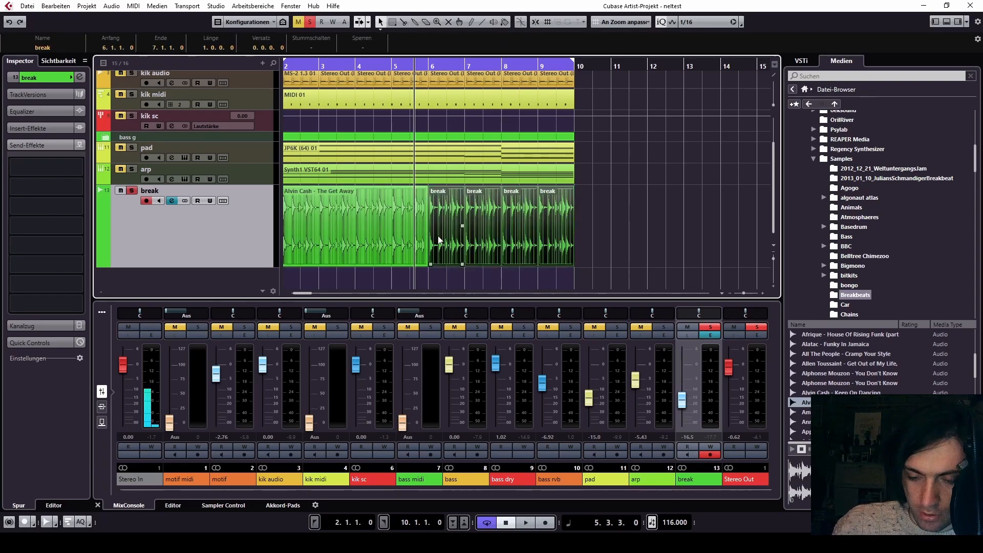
key("Delete")
scroll(434, 230, "up", 5)
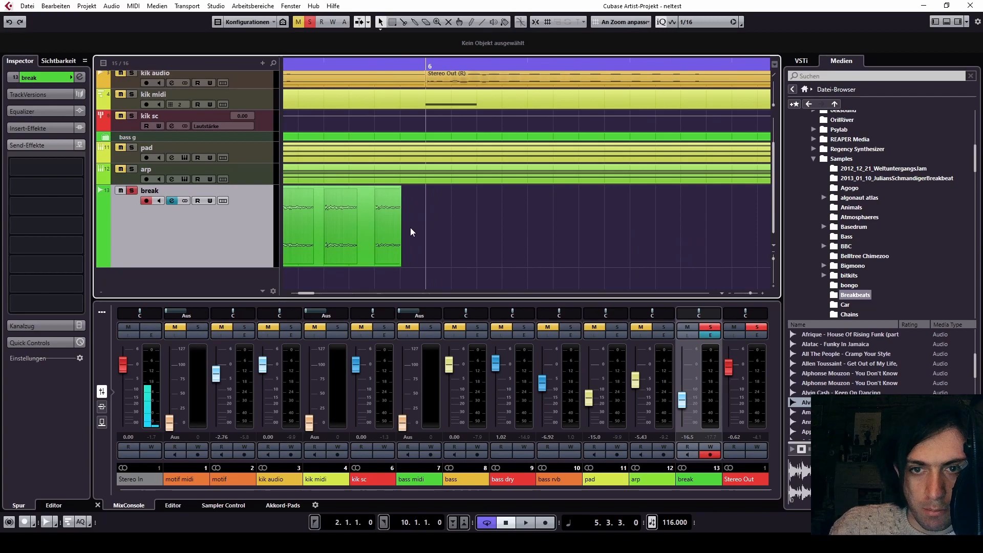
key("ctrl+z")
key("ctrl+shift+z")
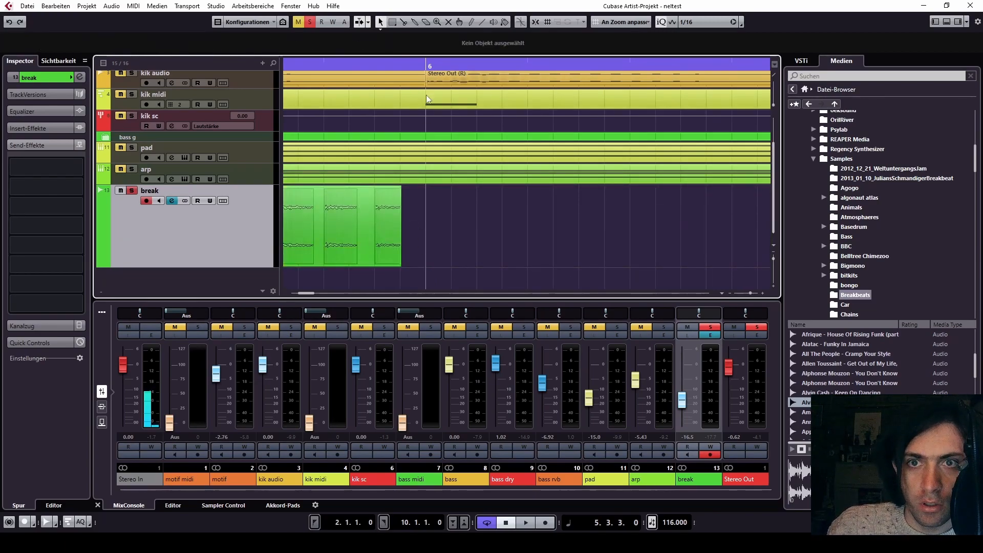
Set the right locator to 6.1.1.0 and create an empty break part from bar 2 to bar 6.
left_click(428, 62, "alt")
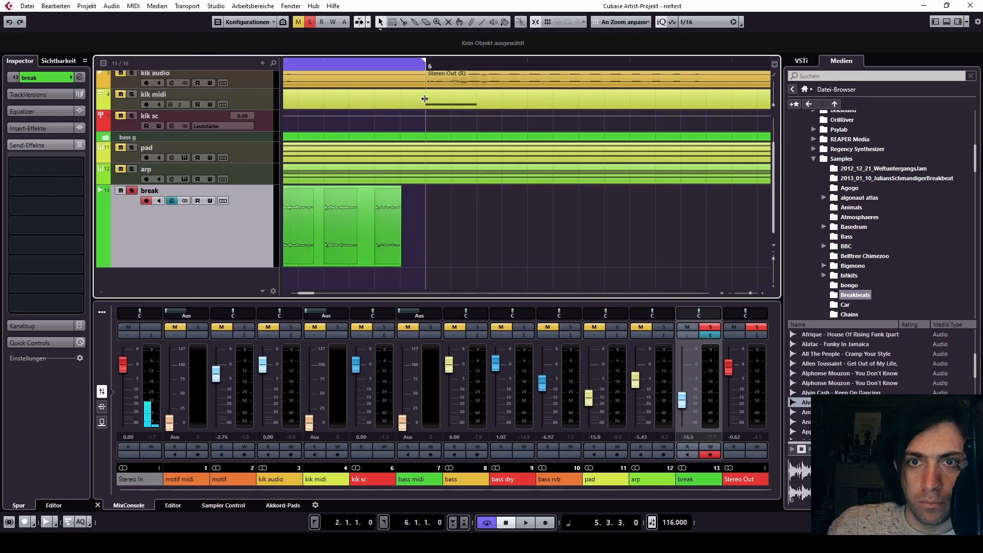
double_click(412, 227)
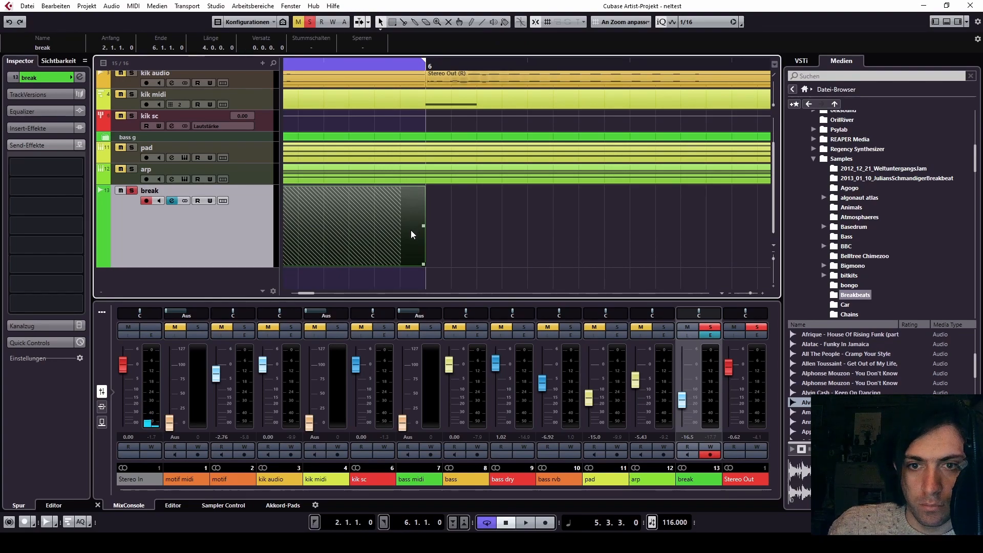
scroll(432, 229, "down", 3)
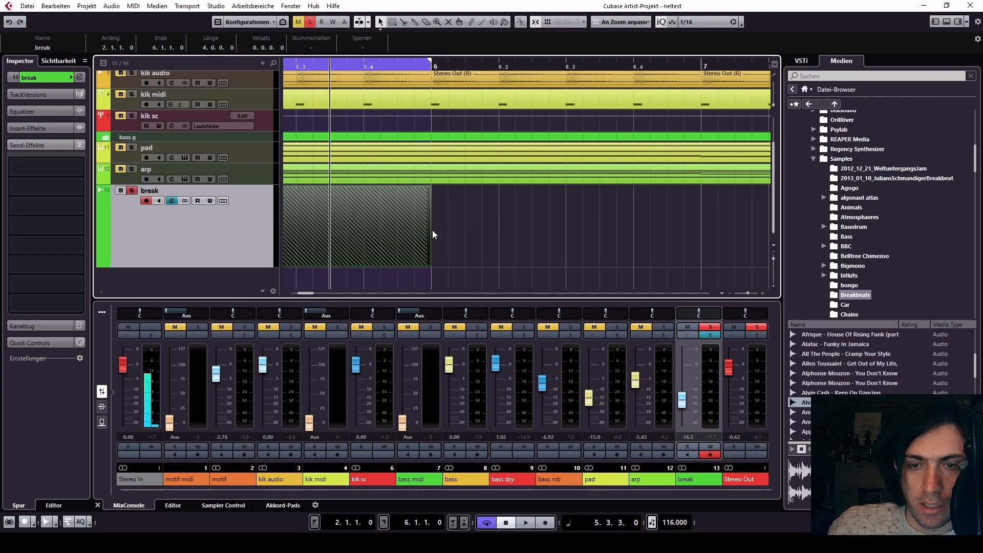
scroll(389, 229, "down", 1)
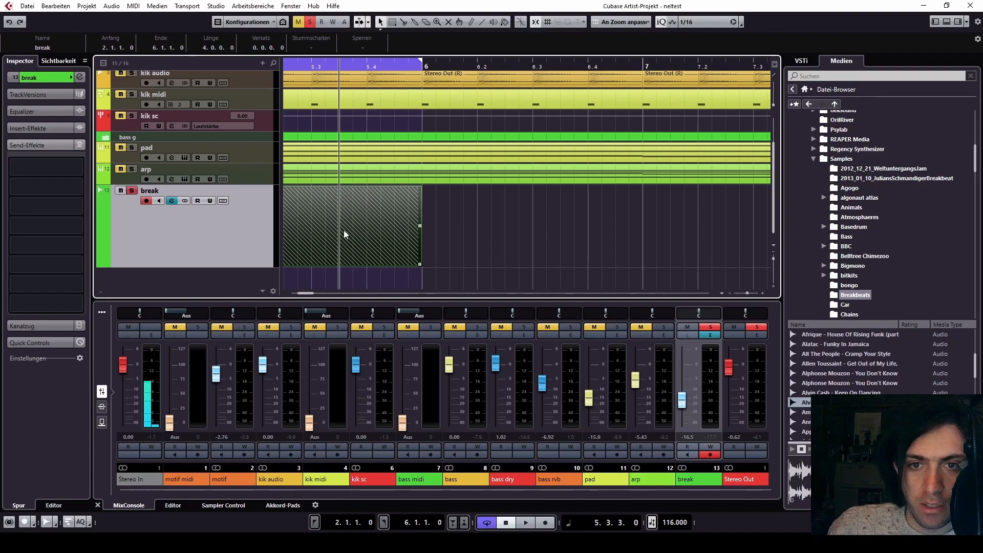
scroll(346, 234, "down", 2)
scroll(353, 238, "left", 5)
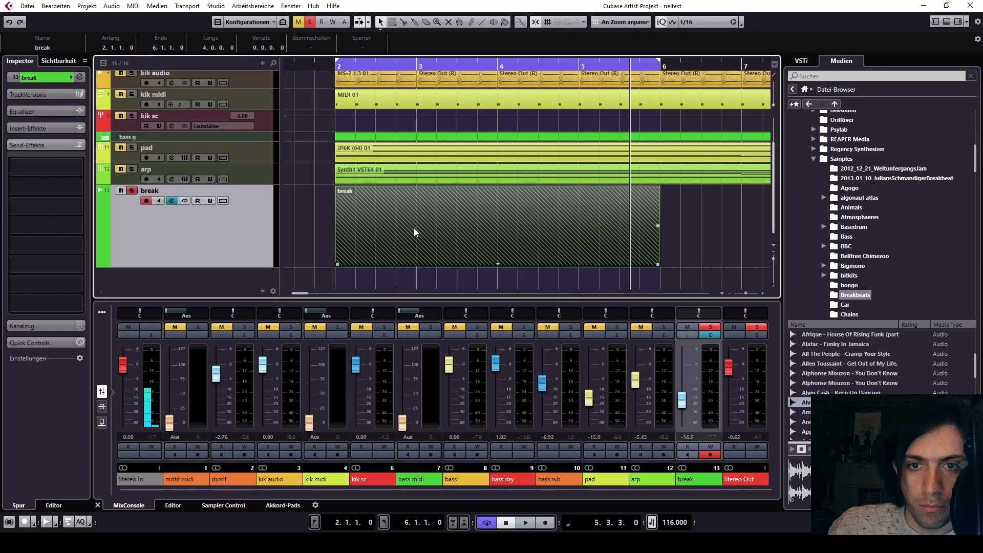
Glue the empty four-bar part and the sliced break part beneath it into one part from bar 2 to bar 6.
left_click_drag(311, 215, 725, 263)
right_click(453, 214)
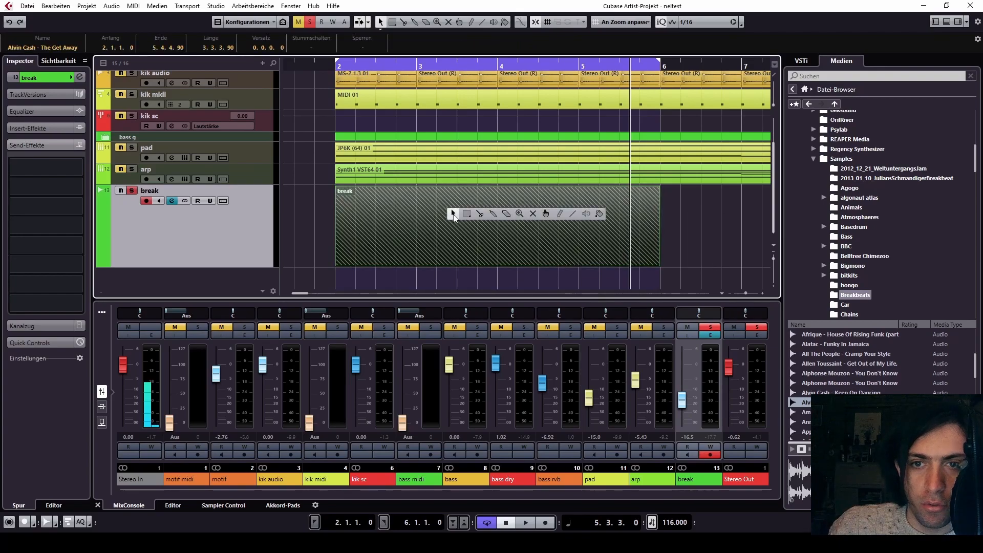
left_click(486, 214)
left_click(482, 220)
right_click(480, 208)
left_click(480, 207)
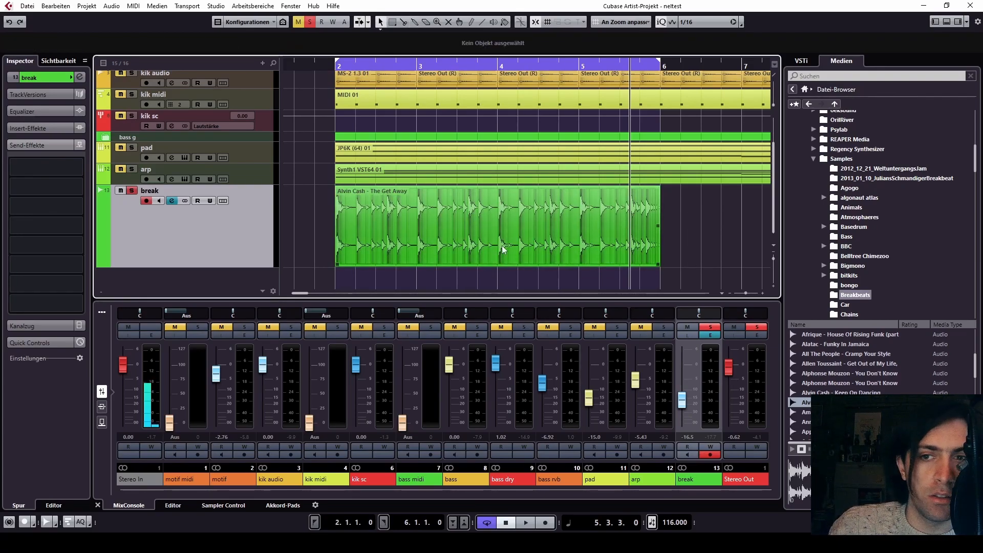
Duplicate the four-bar break part to fill bars 6 to 10, and extend the cycle range to 10.1.1.0.
left_click(502, 245)
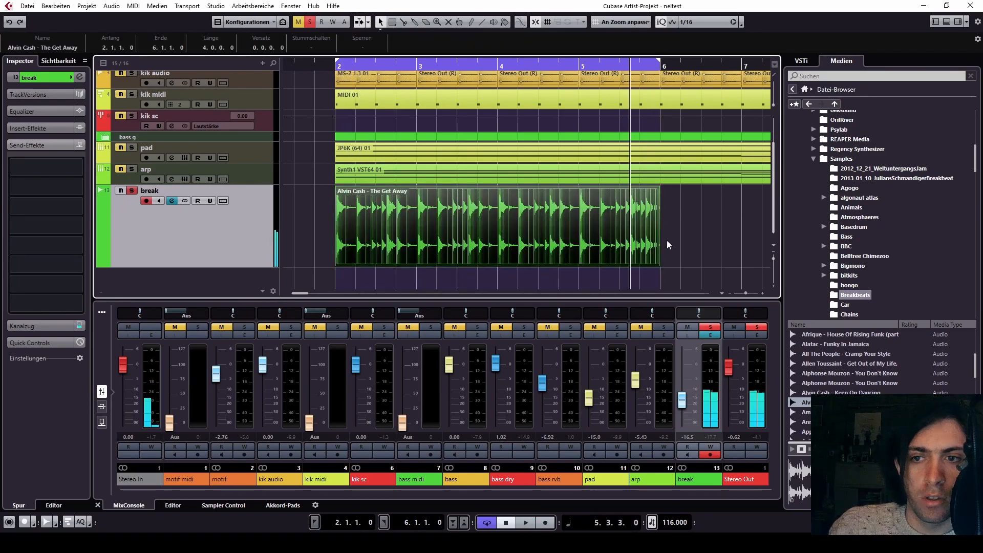
scroll(662, 227, "up", 6)
scroll(670, 229, "down", 9)
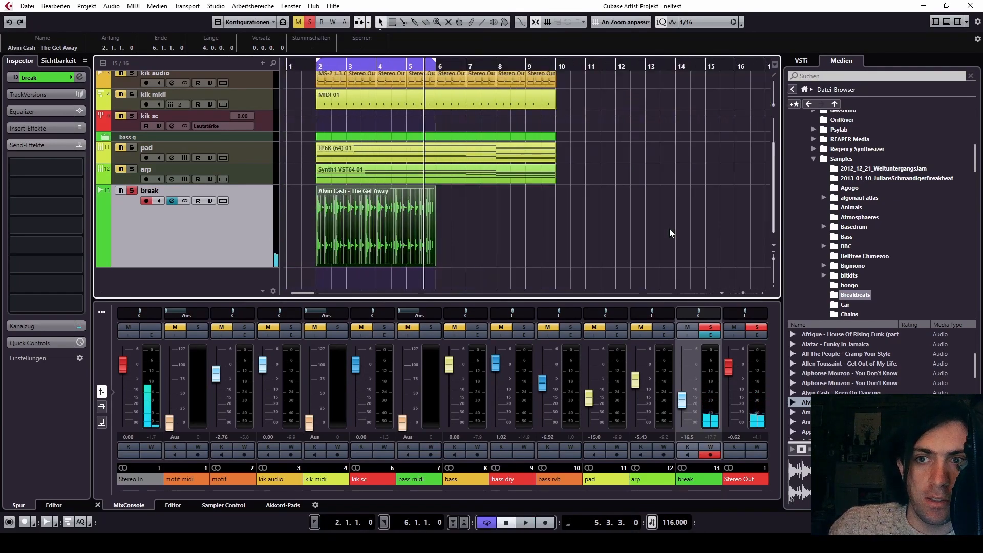
key("ctrl+d")
left_click_drag(435, 62, 547, 71)
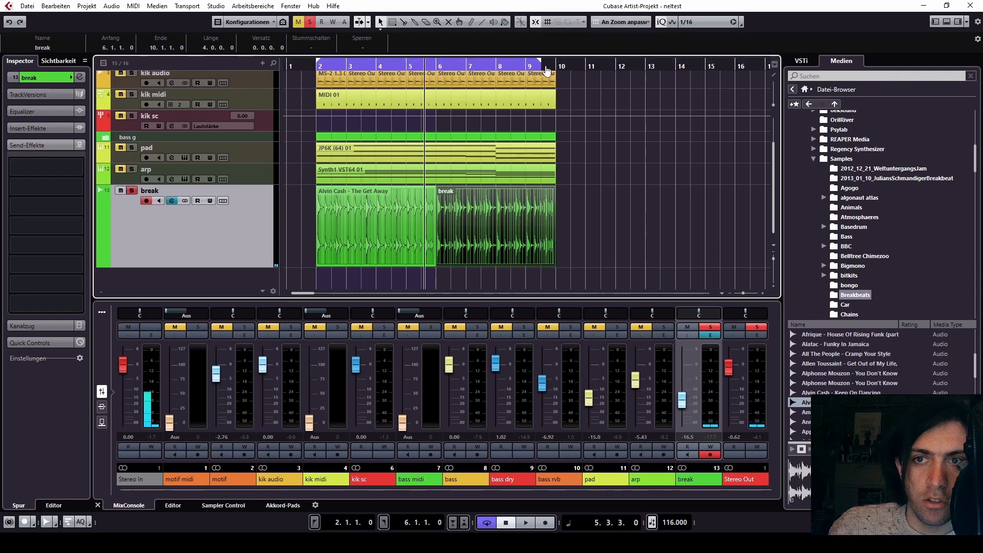
Reduce the break track's height and play the full mix with solo off on all tracks.
mouse_move(184, 267)
left_mouse_down()
mouse_move(153, 213)
mouse_move(136, 259)
mouse_move(173, 276)
left_mouse_up()
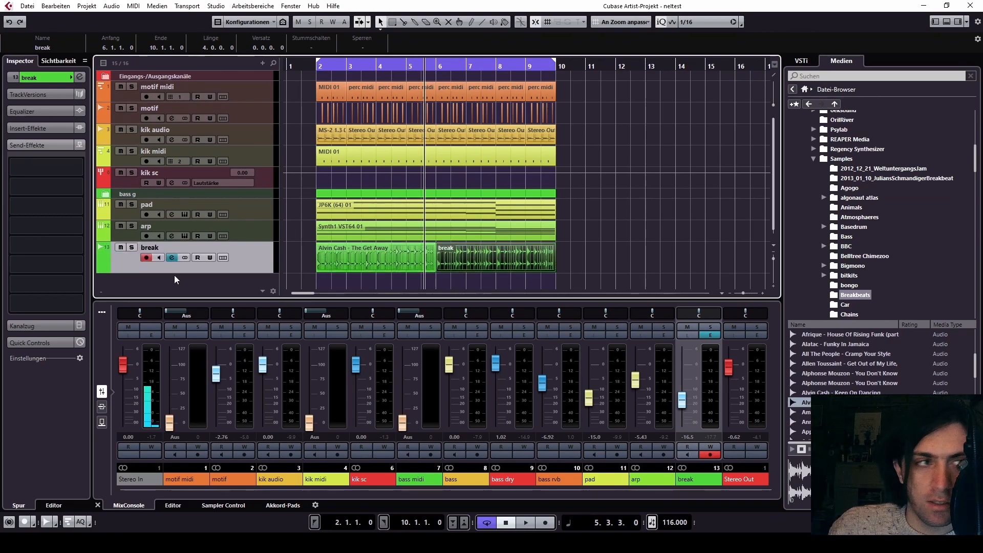
key("space")
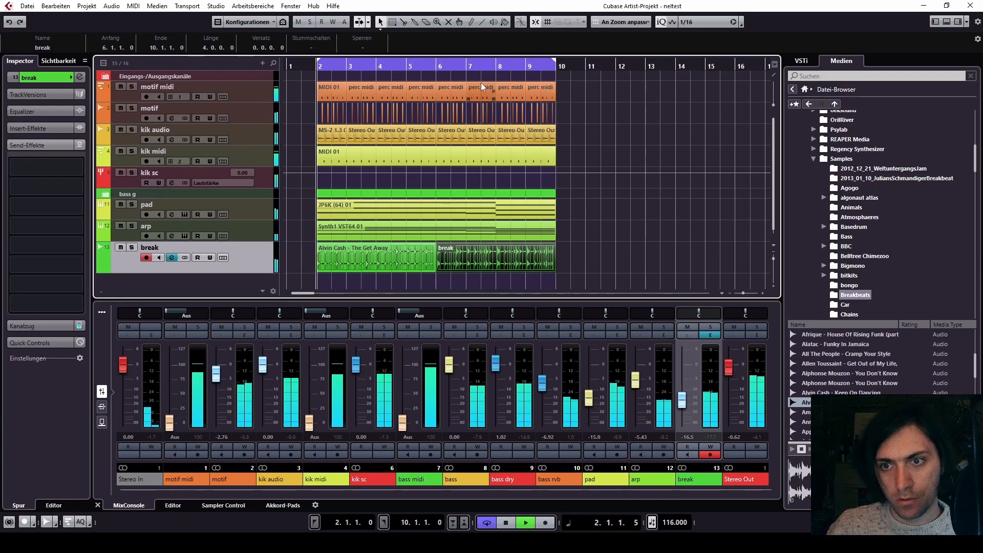
key("space")
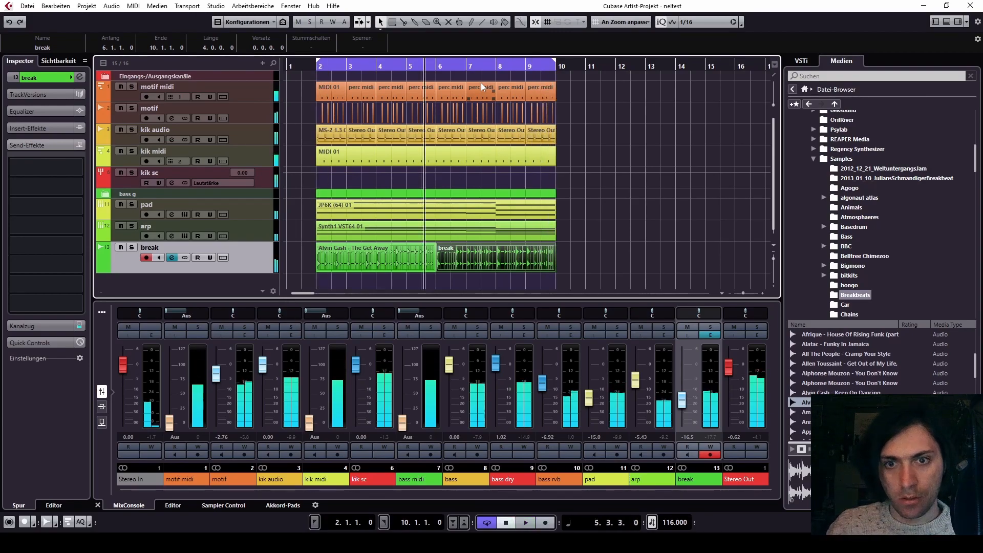
Try kHs Frequency Shifter in the break track's first insert slot with a 1.80 kHz shift, playing the break soloed.
left_click(38, 128)
left_click(47, 147)
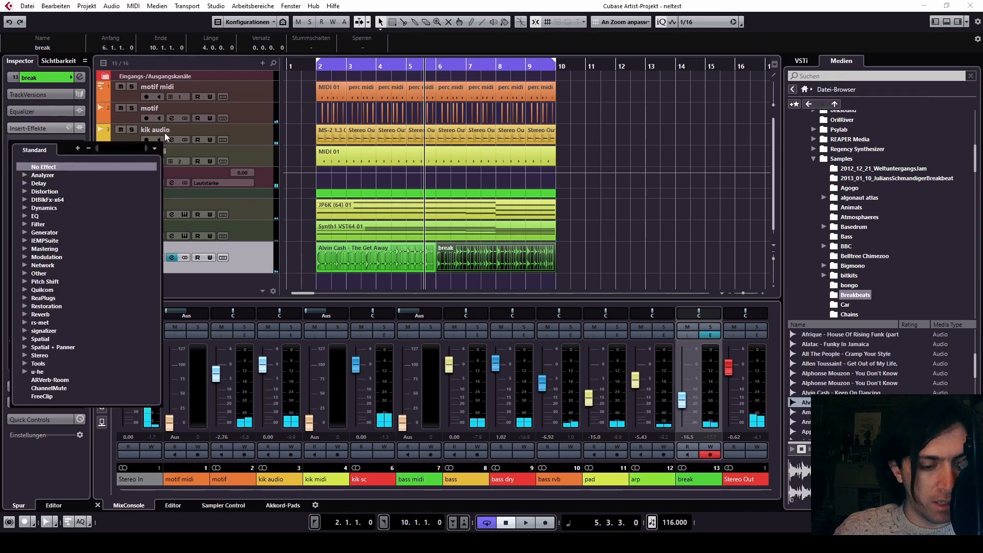
type("freq")
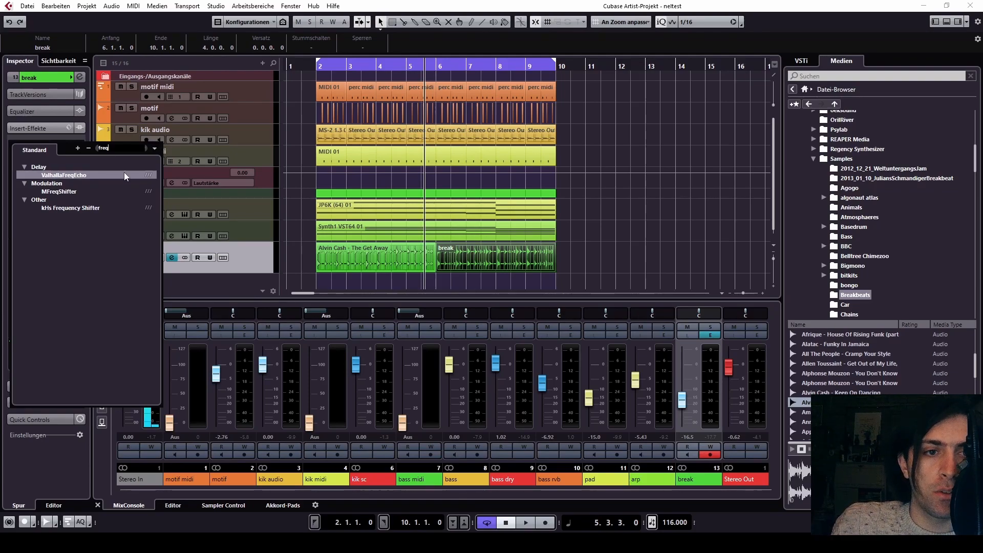
left_click(79, 210)
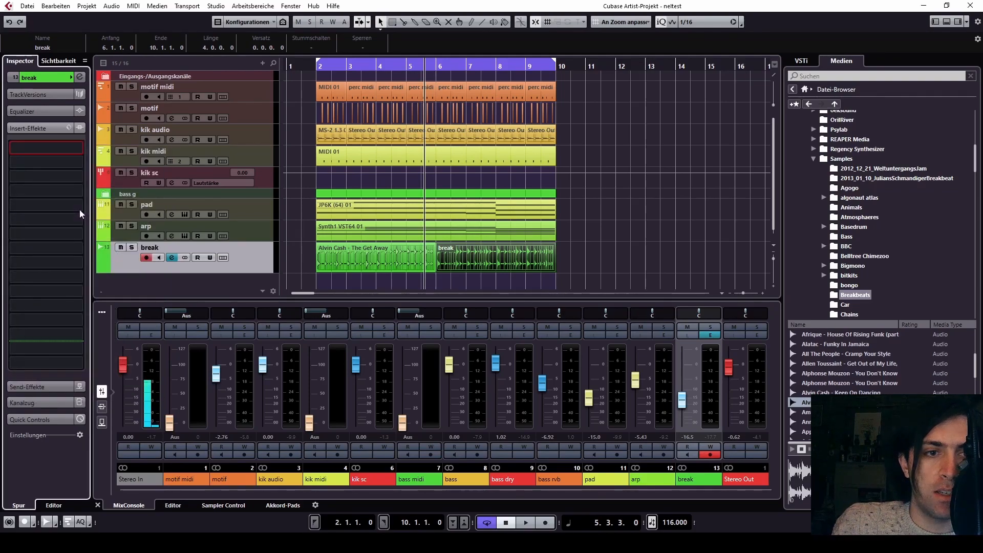
mouse_move(456, 294)
left_mouse_down()
mouse_move(470, 290)
mouse_move(470, 274)
mouse_move(469, 314)
mouse_move(471, 296)
left_mouse_up()
key("space")
left_click(131, 247)
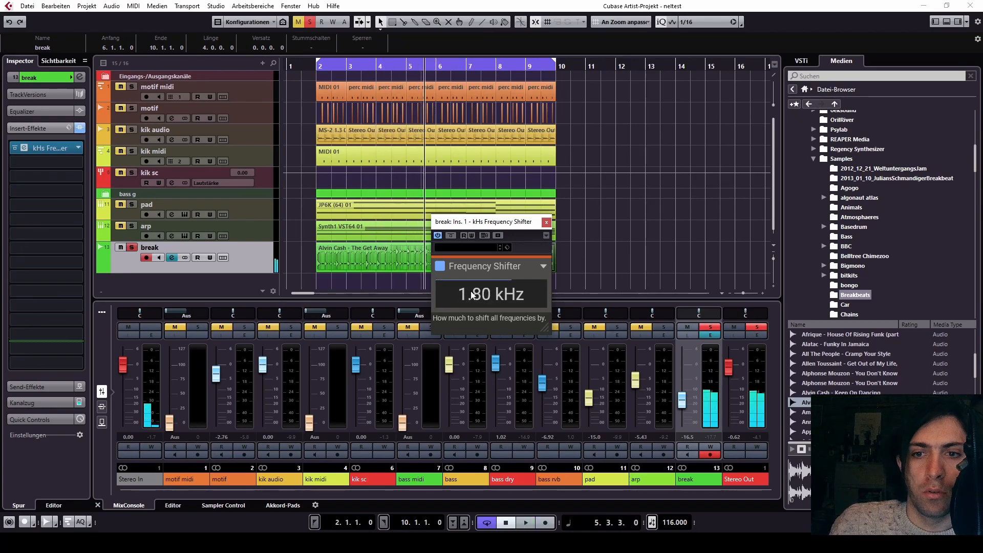
Remove kHs Frequency Shifter from the break track's first insert slot and discard its changes.
left_click(71, 147)
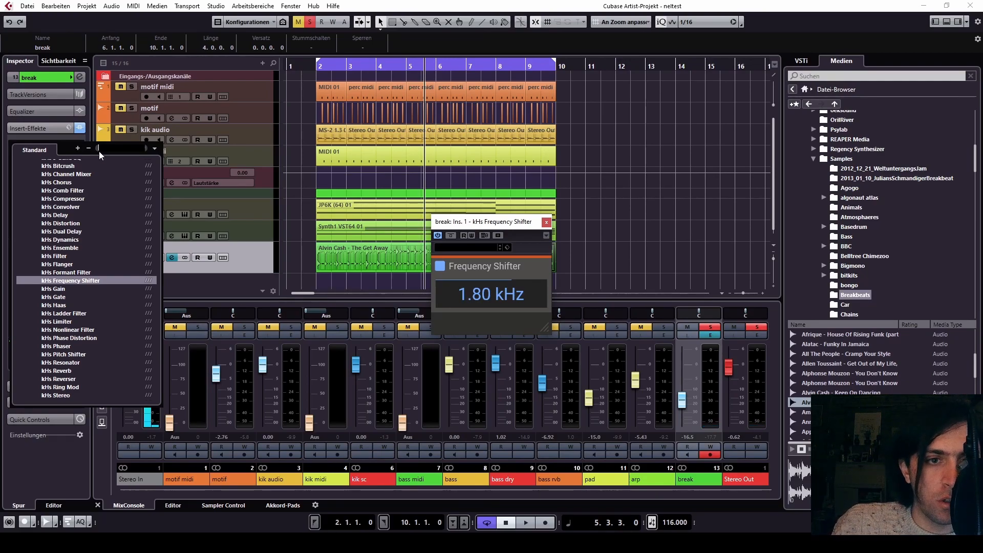
left_click(78, 148)
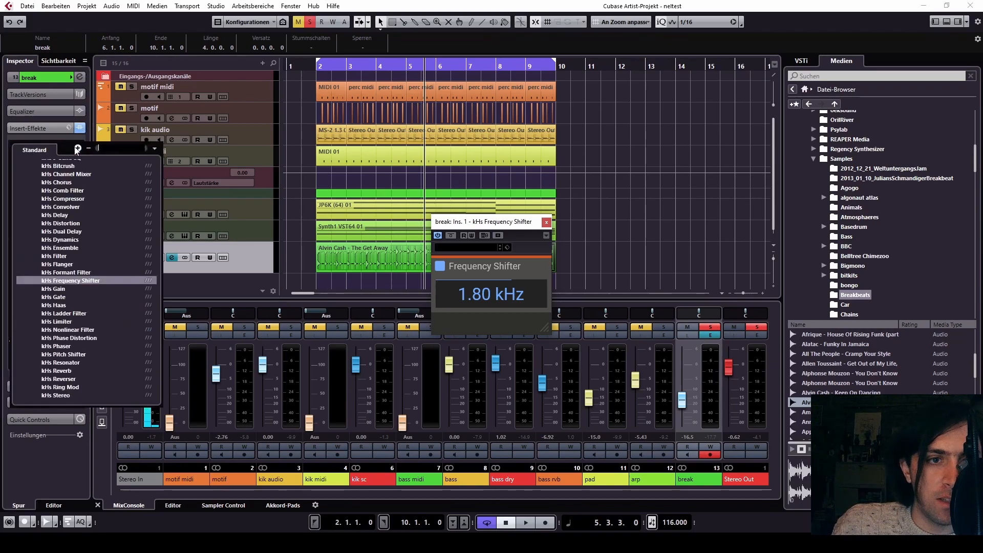
scroll(52, 163, "up", 10)
left_click(52, 166)
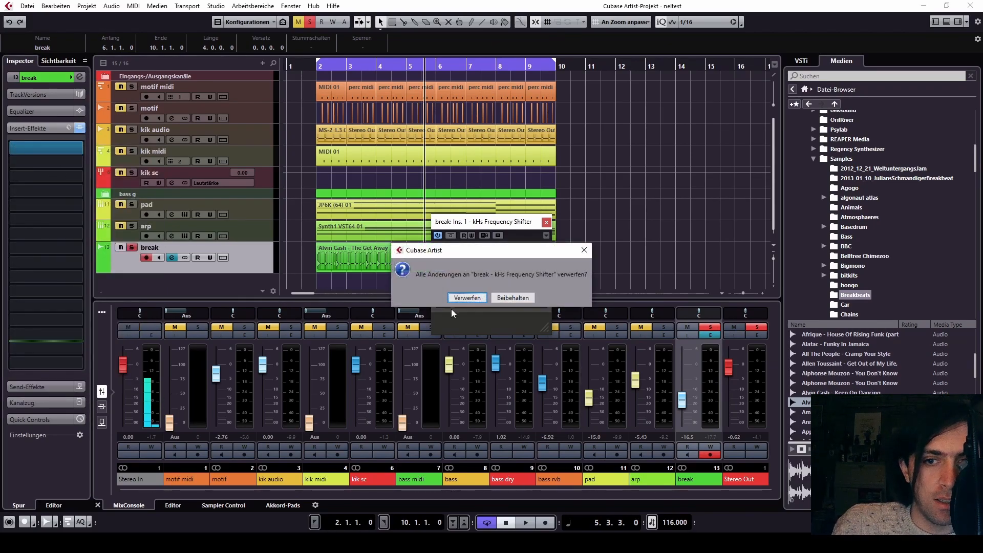
left_click(460, 295)
Insert MFreqShifter on the break track and, during playback, set shift to -35.12 Hz, feedback to about 73% and delay to 2.3 ms.
left_click(64, 152)
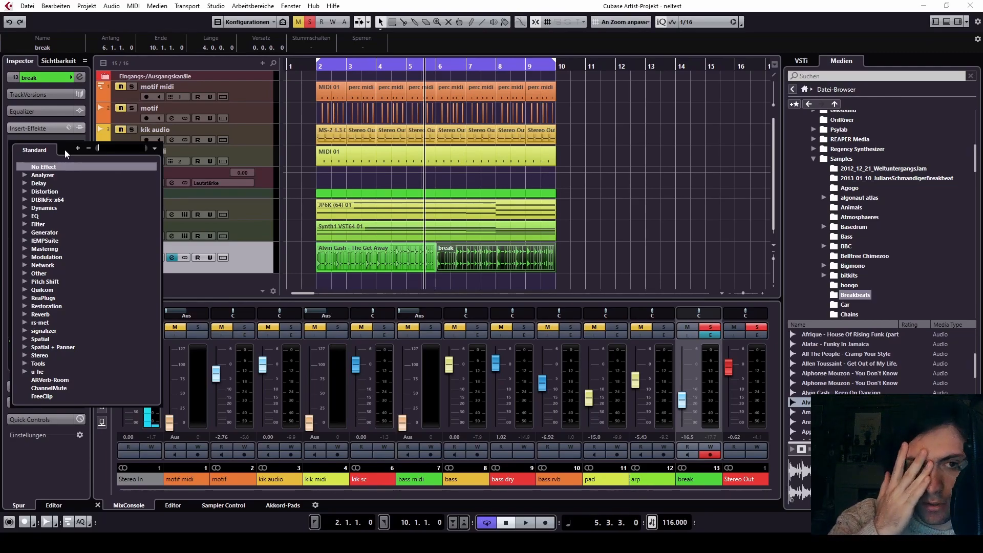
type("freq")
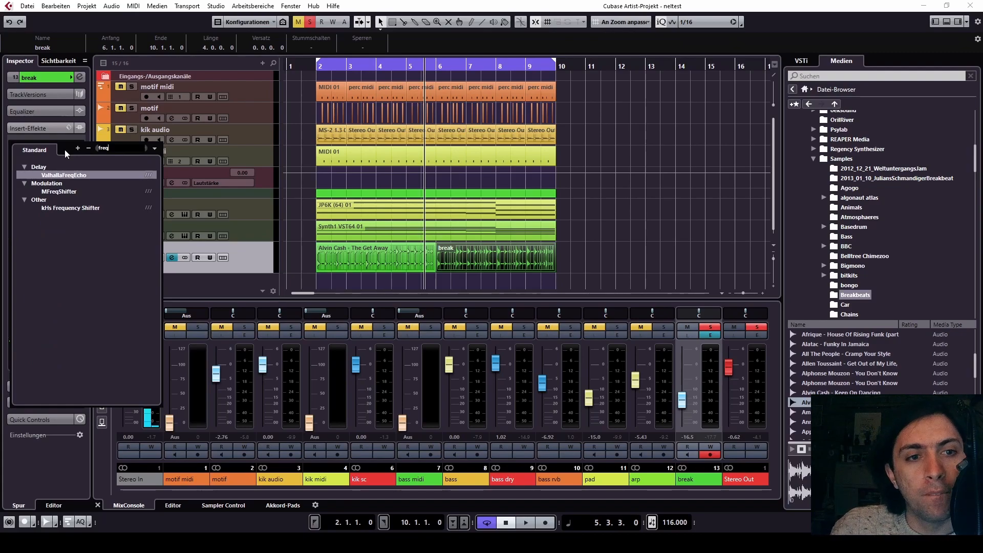
left_click(64, 192)
key("space")
mouse_move(349, 191)
left_mouse_down()
mouse_move(349, 171)
mouse_move(349, 183)
left_mouse_up()
left_click_drag(476, 192, 476, 172)
mouse_move(539, 192)
left_mouse_down()
mouse_move(539, 183)
mouse_move(539, 200)
left_mouse_up()
left_click_drag(476, 191, 476, 190)
left_click_drag(385, 197, 384, 213)
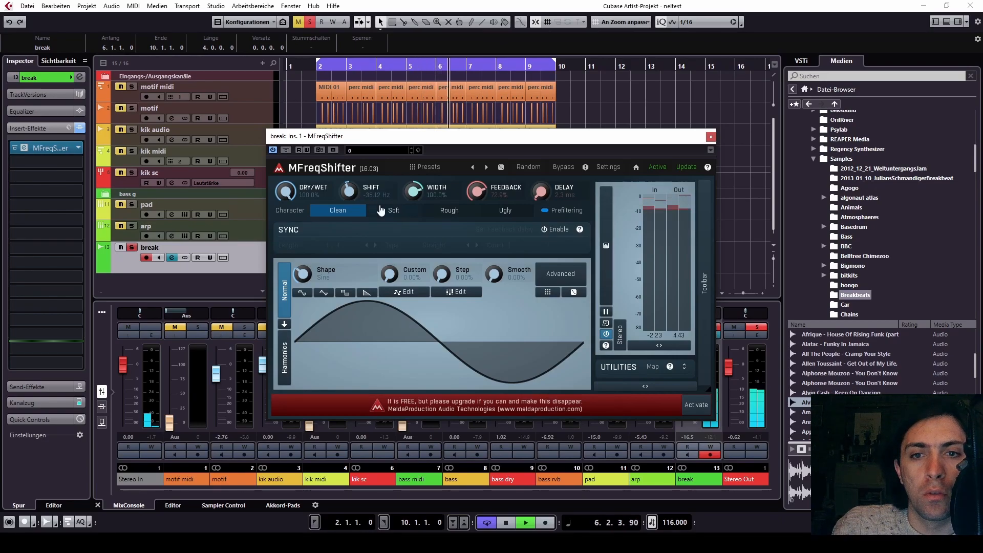
Audition the Soft and Rough characters of MFreqShifter and settle on Ugly.
left_click(391, 211)
left_click(449, 211)
left_click(496, 214)
Try a 4% sine square root shape with feedback lowered to about 53%, and return the shape to sine.
left_click_drag(303, 273, 302, 265)
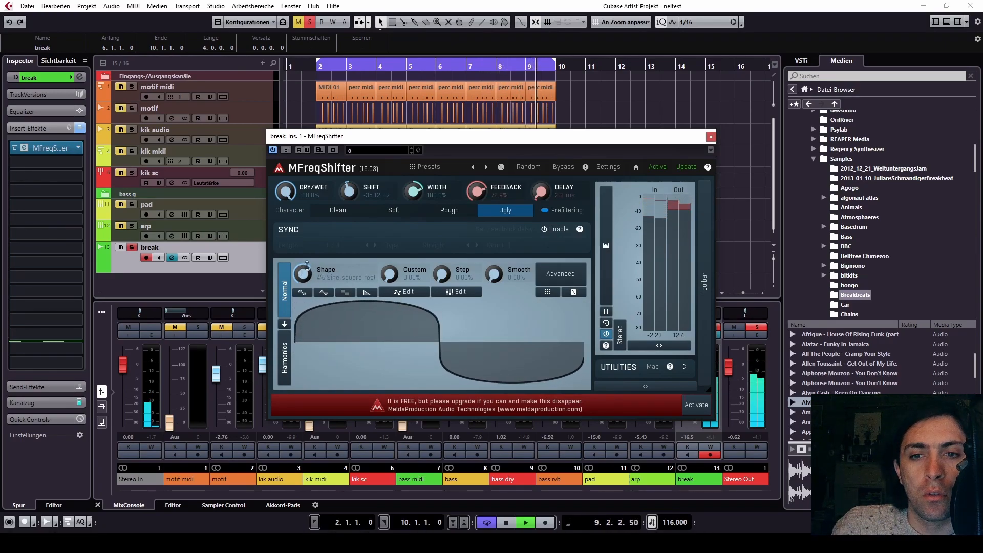
left_click_drag(477, 191, 477, 201)
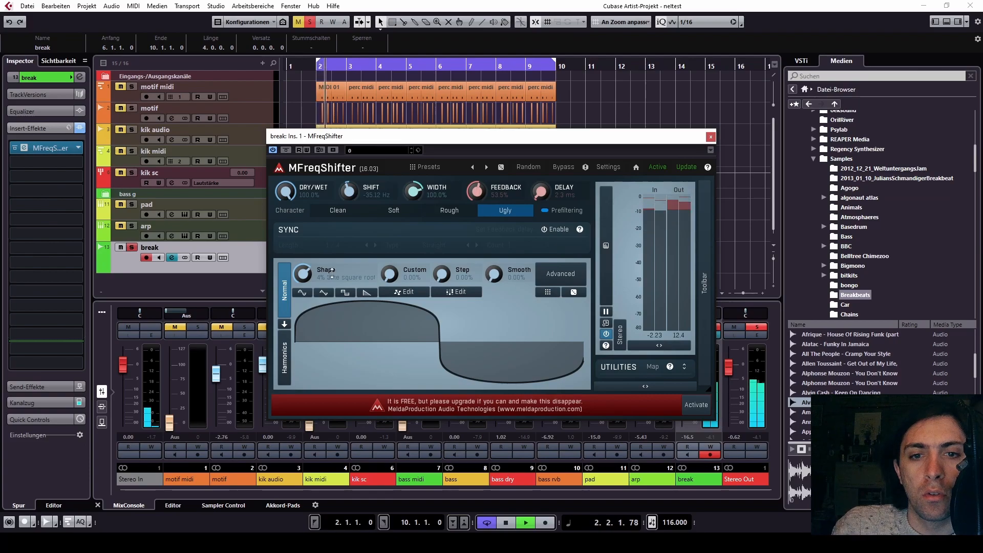
left_click_drag(303, 274, 303, 288)
left_click(306, 291)
Raise the MFreqShifter feedback to about 69%, keep that value and stop playback.
left_click_drag(479, 192, 479, 183)
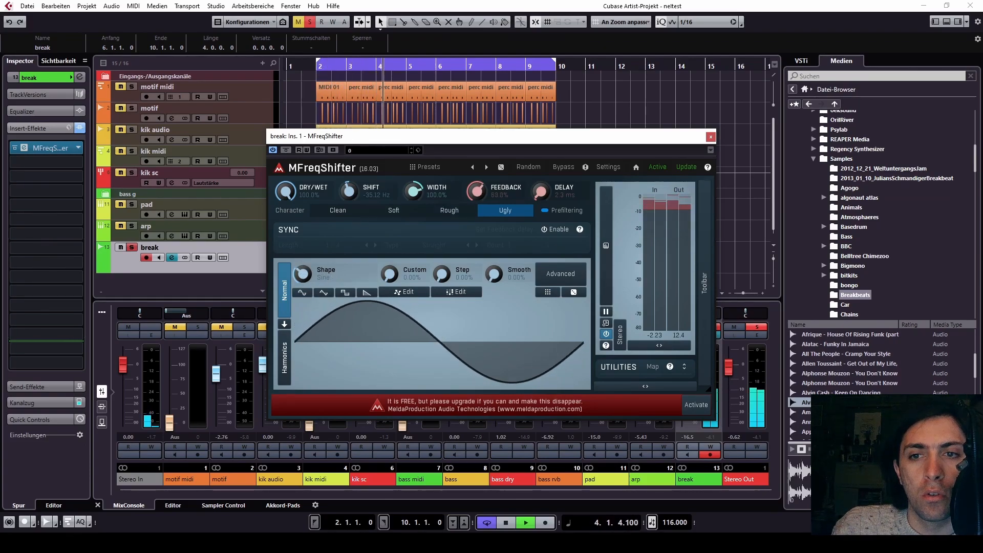
double_click(483, 190)
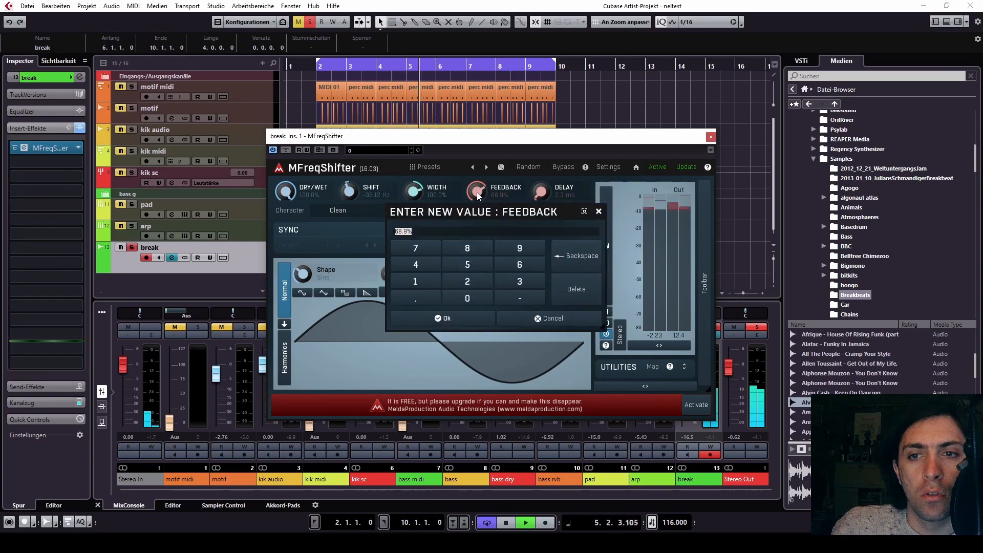
left_click(440, 319)
key("space")
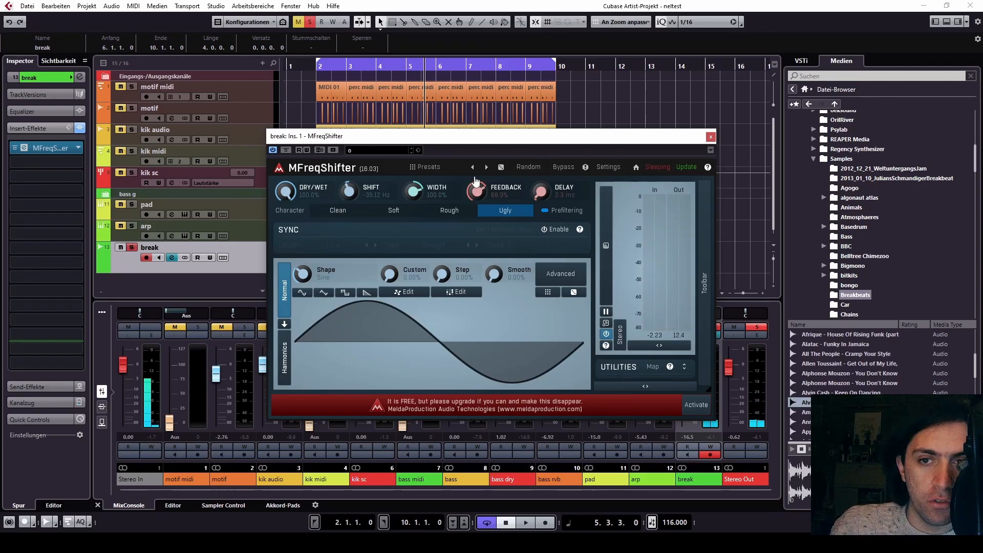
Check the exact MFreqShifter feedback value, keep it as it is and close the effect's window.
double_click(477, 192)
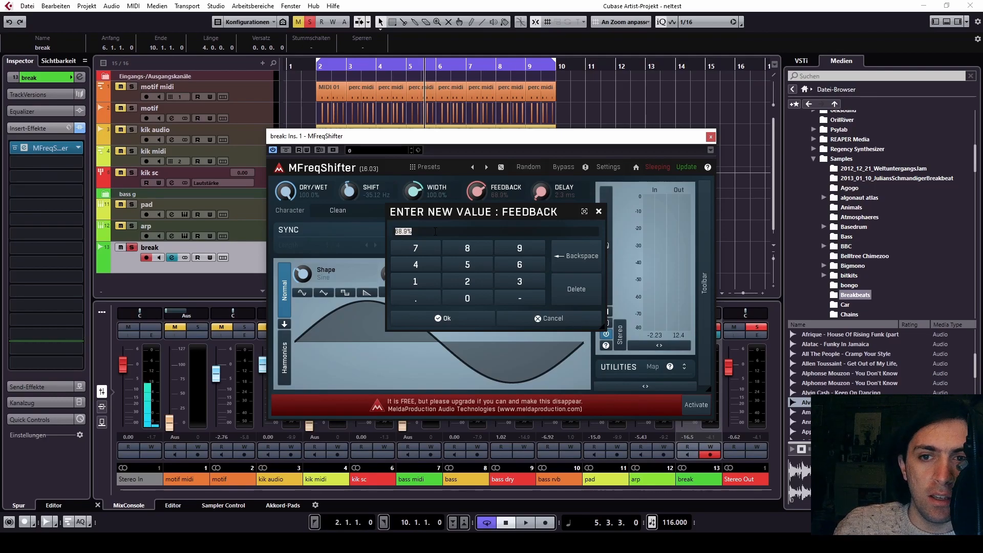
left_click(440, 318)
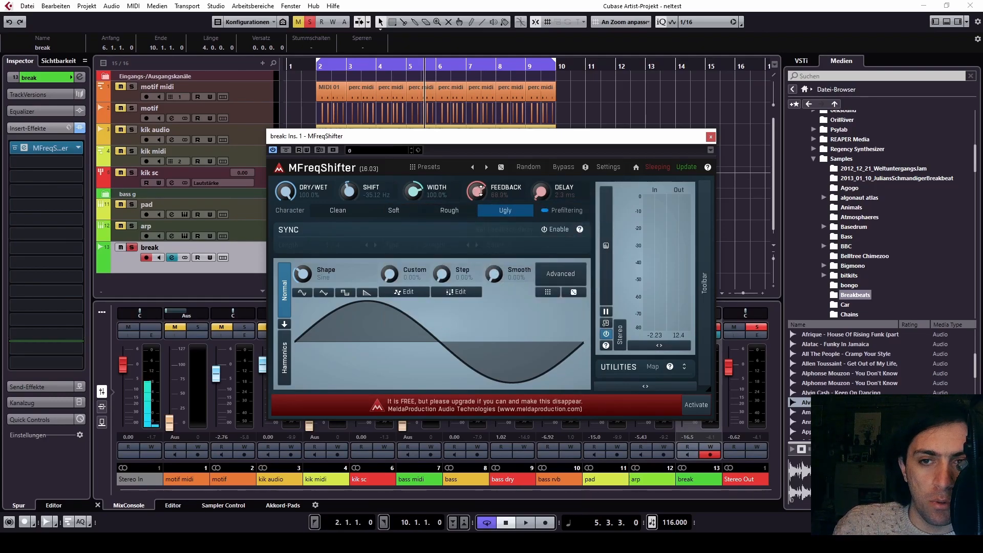
left_click_drag(476, 192, 478, 192)
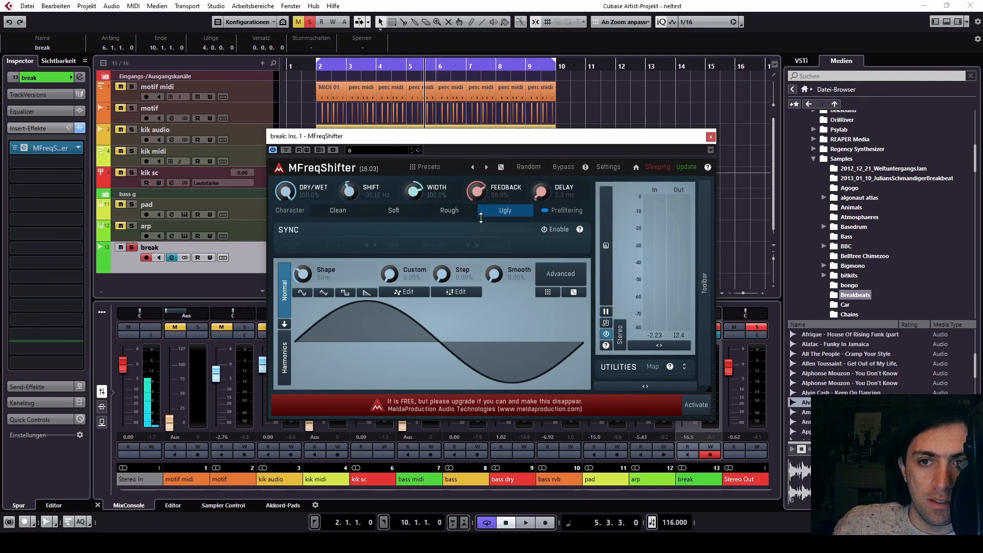
double_click(483, 195)
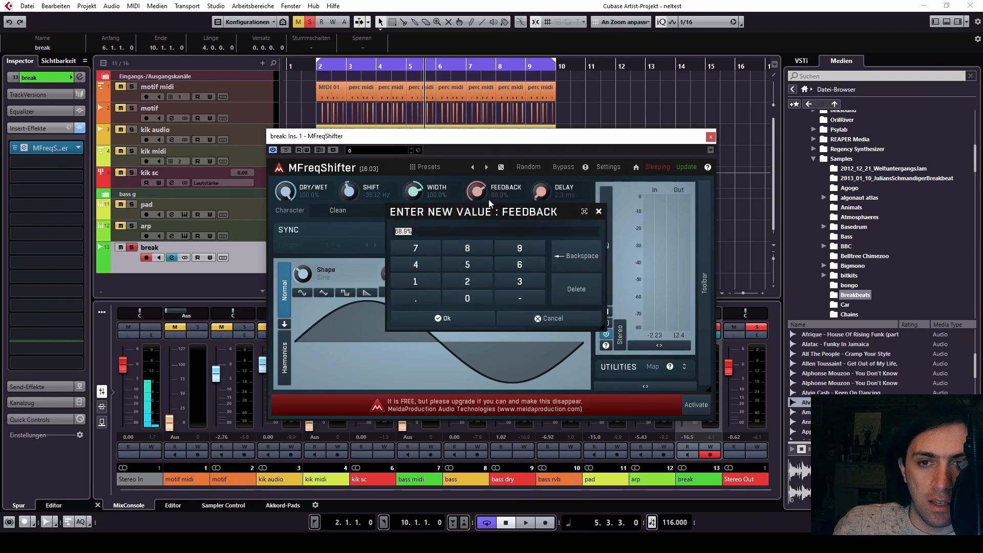
left_click(464, 319)
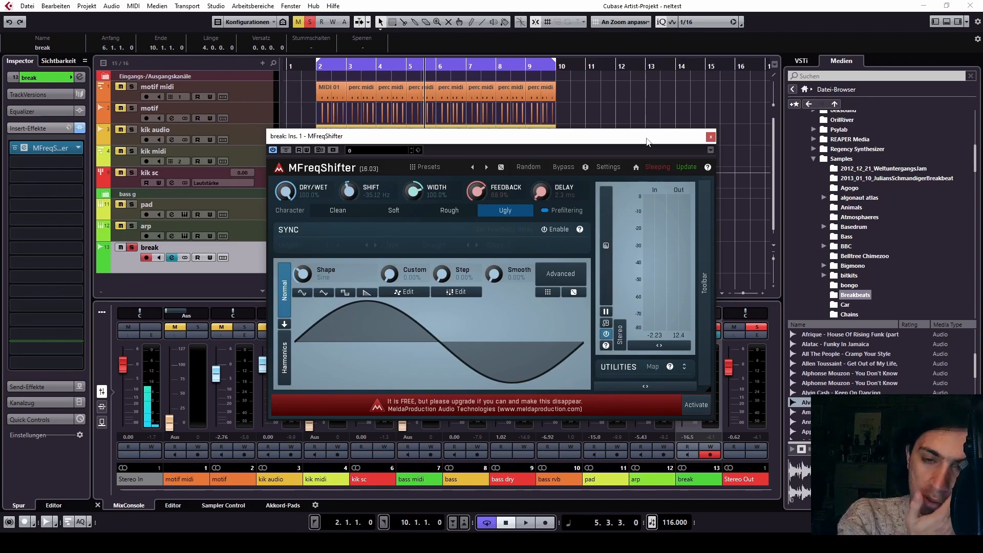
left_click(710, 136)
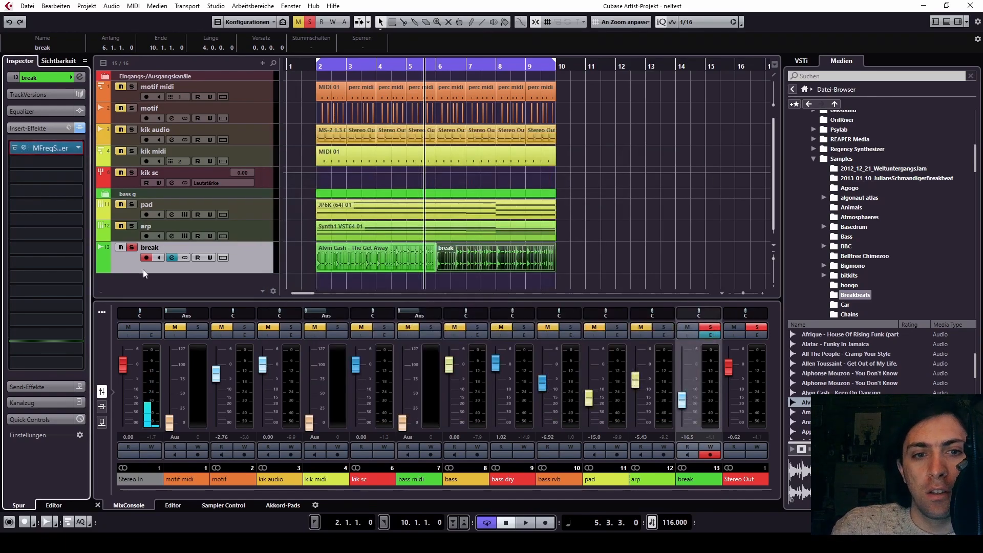
Unsolo the break track and briefly play it with the full mix.
left_click(131, 247)
mouse_move(145, 272)
left_mouse_down()
mouse_move(155, 251)
mouse_move(157, 265)
left_mouse_up()
key("space")
key("space")
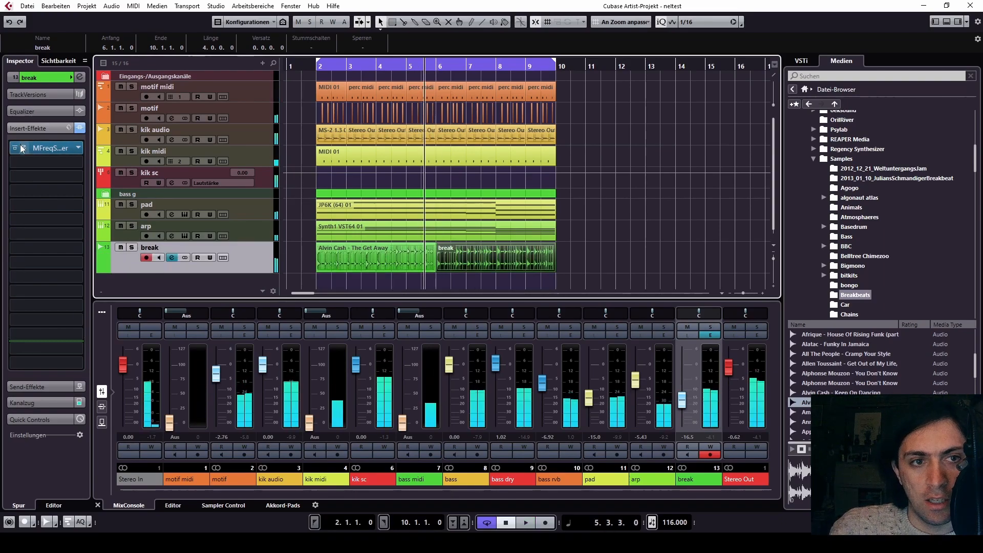
Bypass MFreqShifter, insert Freak in the break track's second insert slot and start playback.
left_click(28, 165)
type("frea")
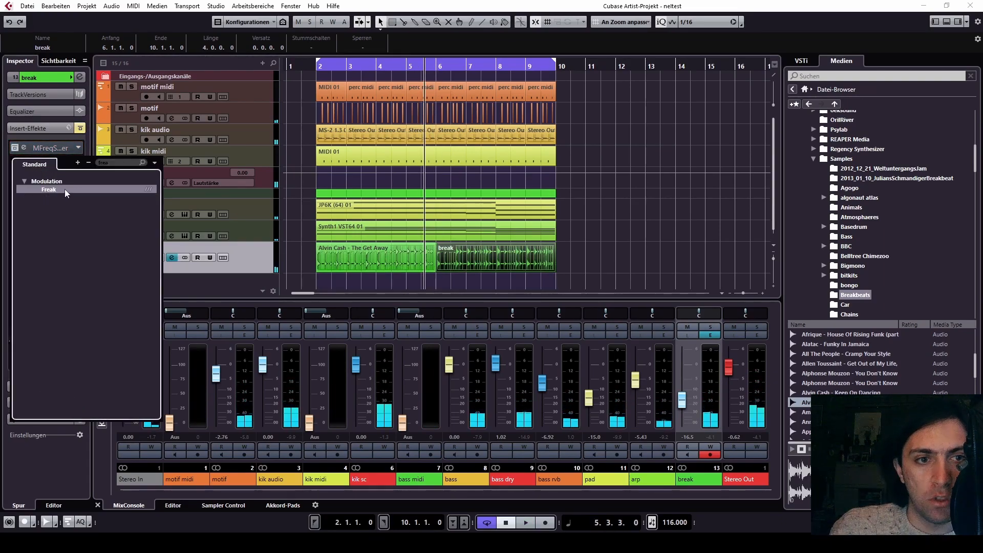
left_click(64, 189)
key("space")
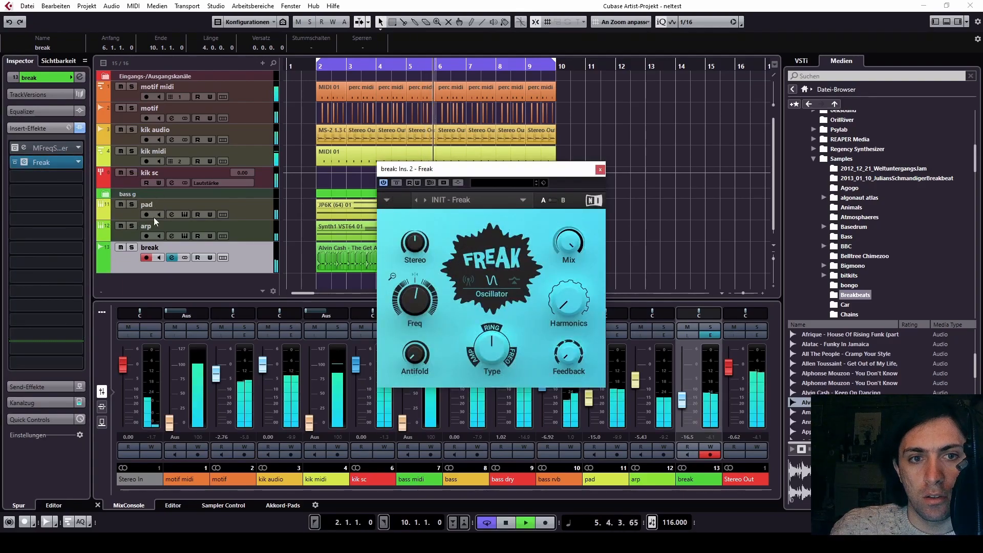
Solo the break track and set Freak to the frequency-shift type with a lower Freq and more Feedback, after trying higher Harmonics.
left_click(132, 247)
left_click_drag(491, 348, 492, 302)
left_click_drag(416, 300, 415, 326)
left_click_drag(558, 305, 558, 269)
left_click_drag(568, 302, 568, 340)
left_click_drag(568, 353, 568, 332)
left_click_drag(414, 301, 414, 300)
mouse_move(416, 242)
left_mouse_down()
mouse_move(416, 226)
mouse_move(418, 246)
left_mouse_up()
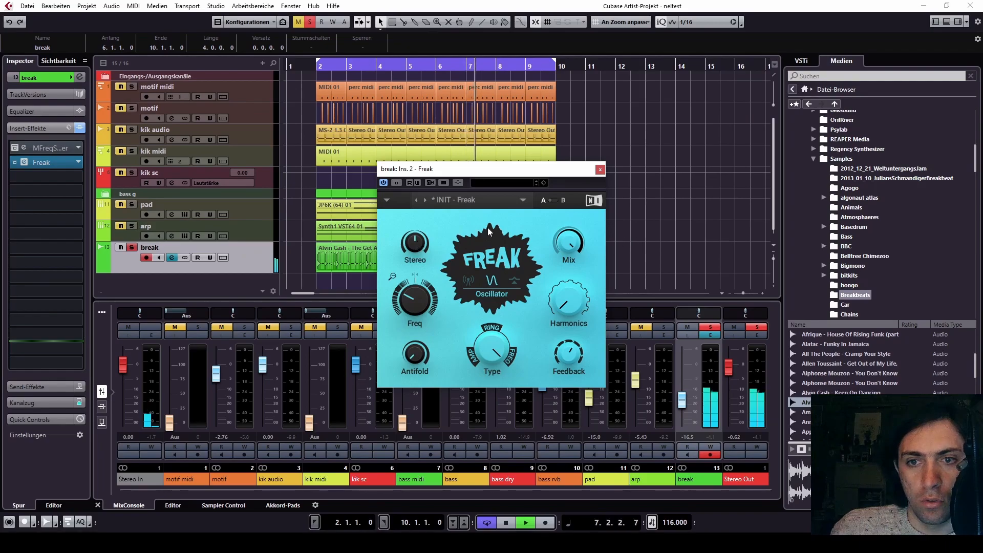
Unsolo the break track, remove MFreqShifter from it and move Freak into the first insert slot.
left_click(131, 247)
left_click(79, 148)
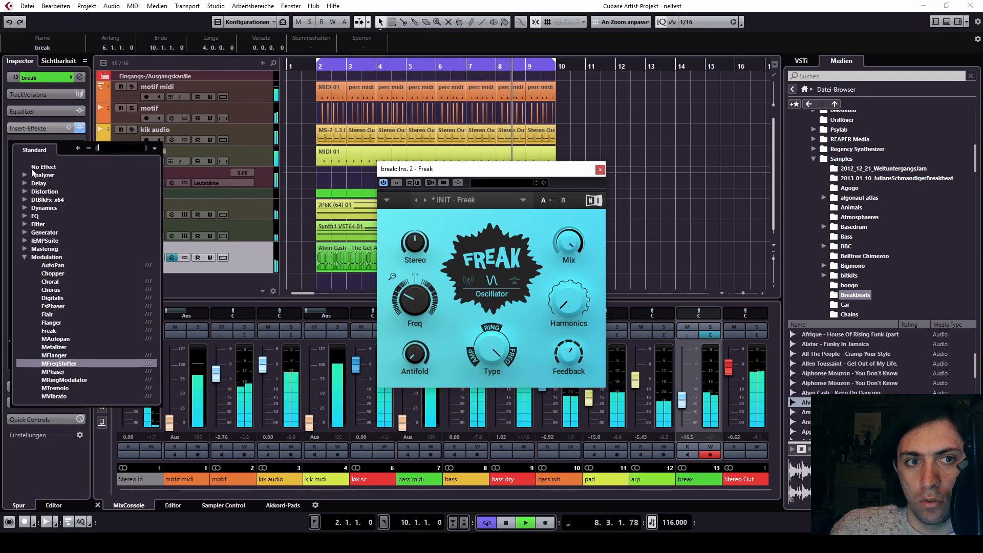
left_click(35, 168)
left_click(474, 294)
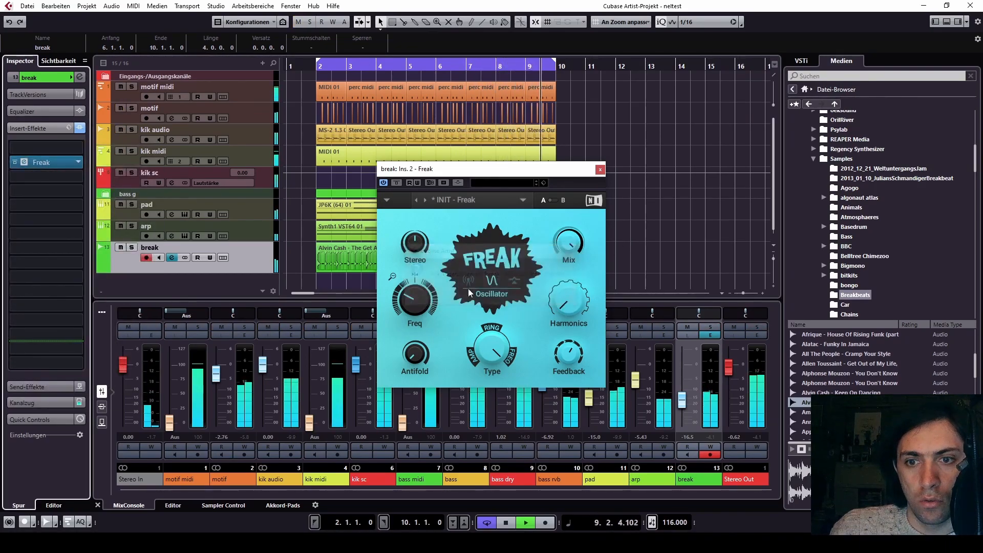
left_click_drag(50, 163, 51, 144)
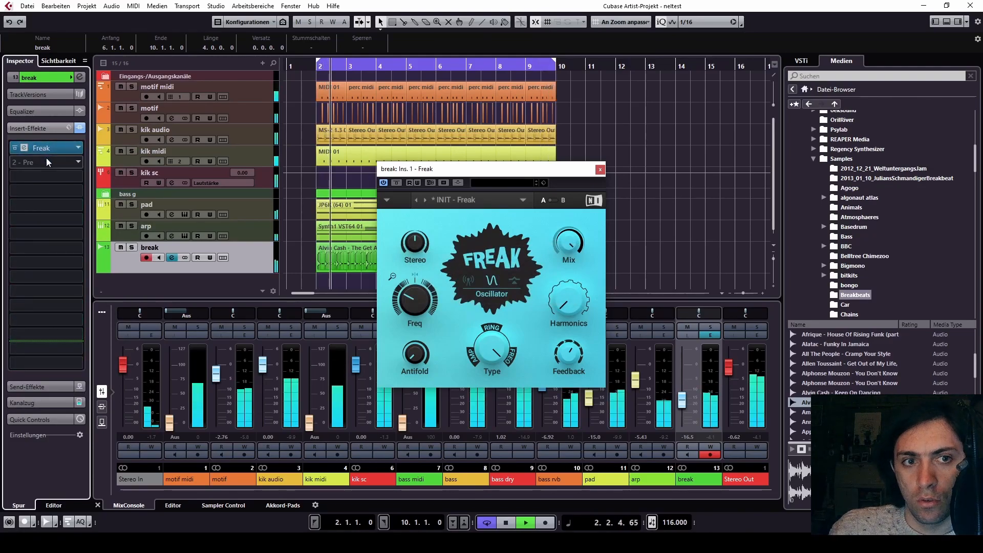
Search for a fuzz effect for the break track's second insert slot.
left_click(46, 162)
type("fuzz")
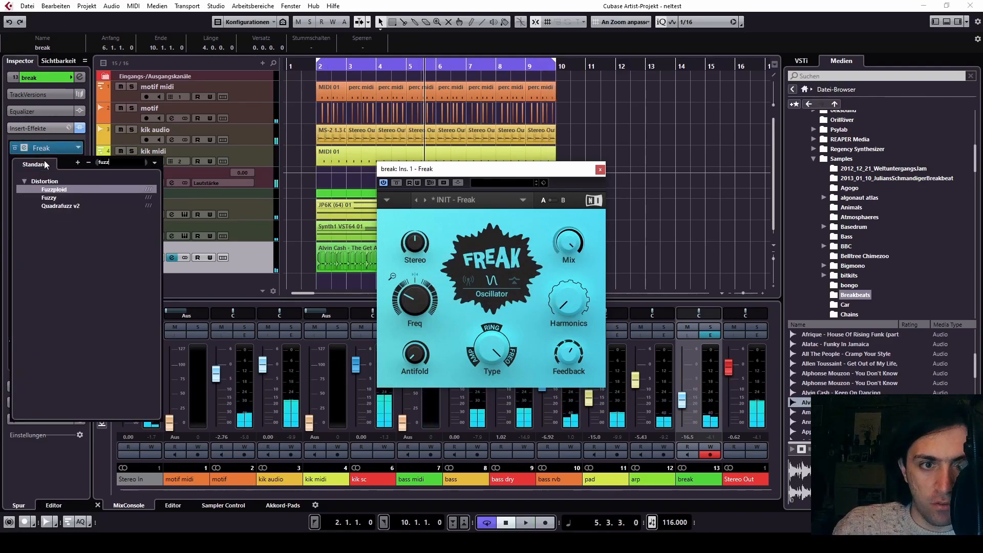
Load Fuzzploid as the second insert on the break track, then solo the track and play it.
left_click(55, 189)
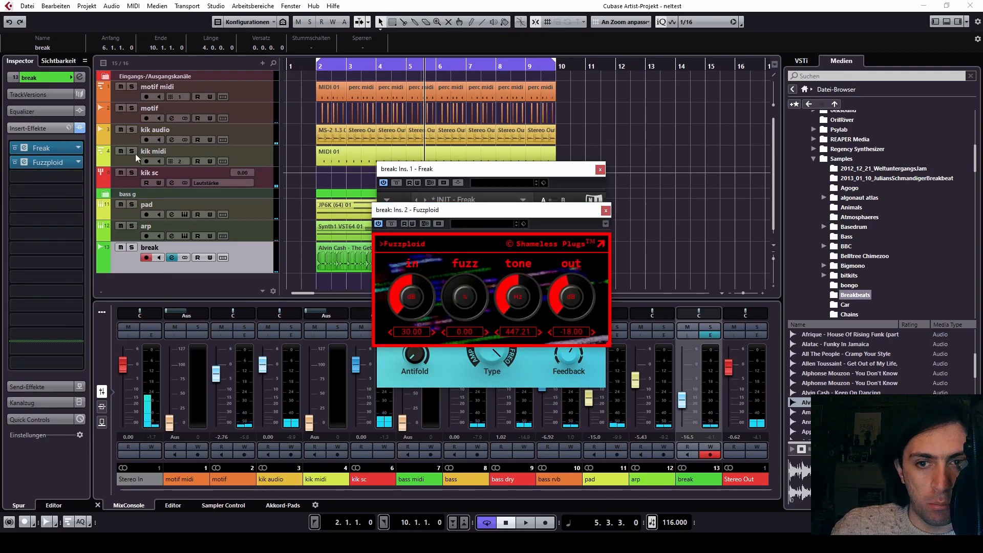
left_click(132, 247)
key("space")
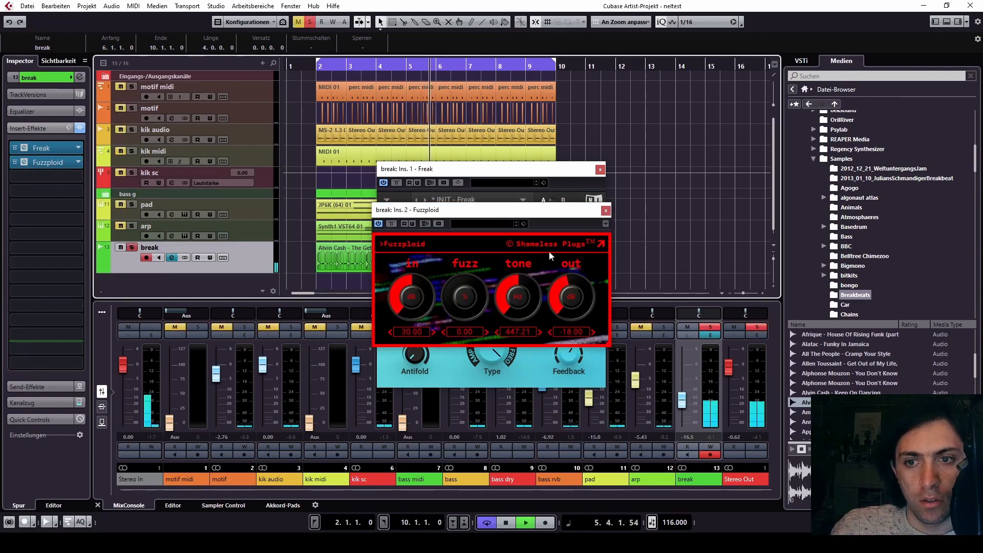
Set Fuzzploid's in to 36.72, fuzz to 16.15 and tone to 547.41 during playback, then stop.
left_click_drag(421, 293, 421, 277)
left_click_drag(478, 292, 515, 285)
key("space")
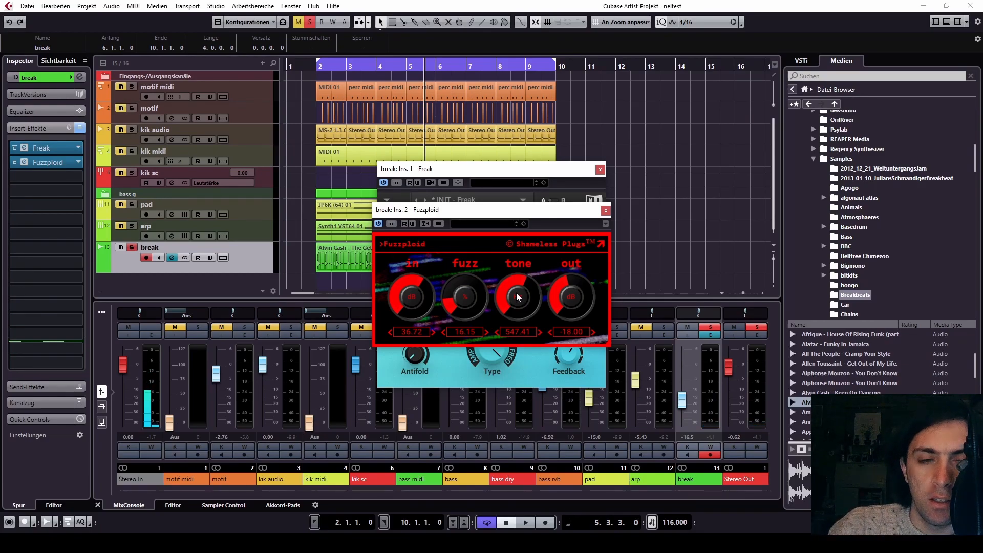
Close the Fuzzploid and Freak plug-in windows and unsolo the break track.
left_click(605, 210)
left_click(600, 170)
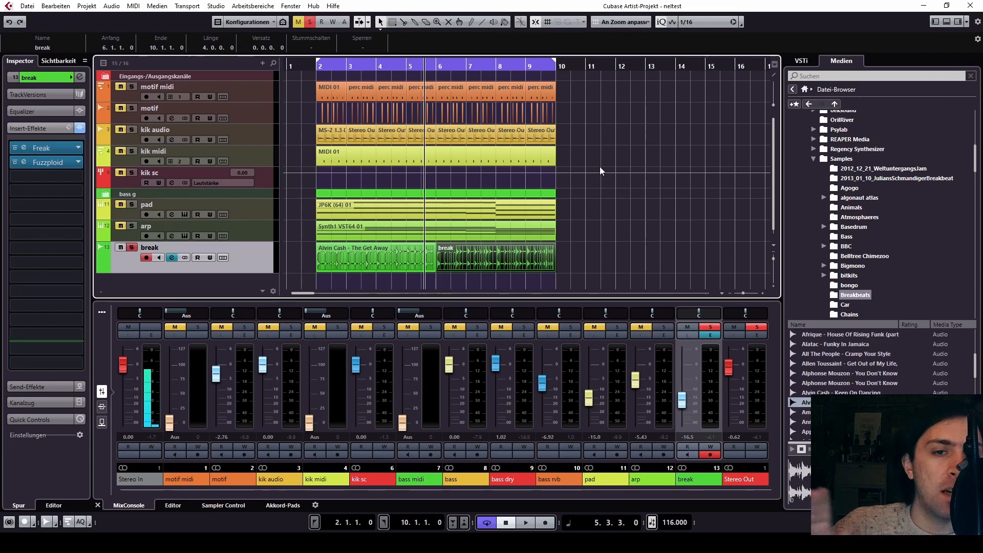
left_click(132, 246)
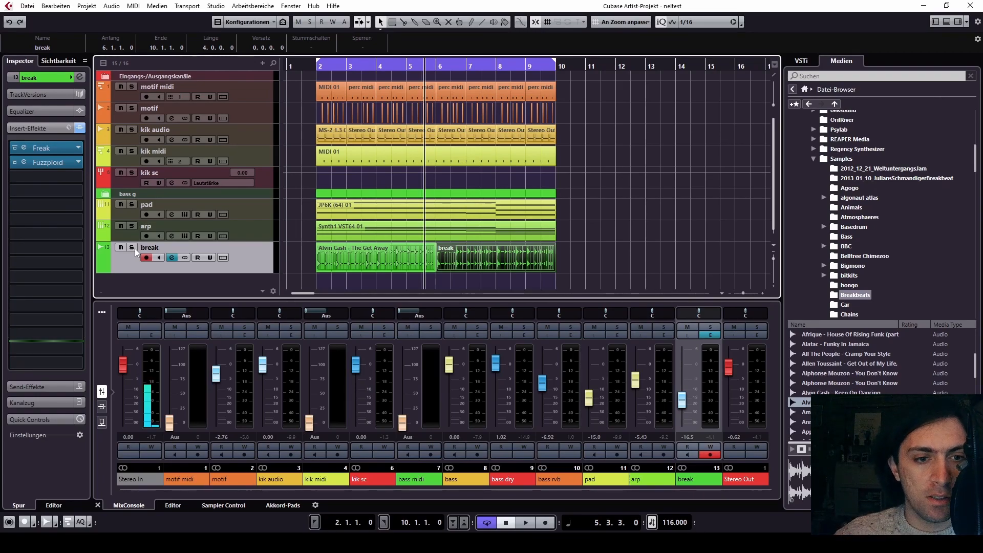
Add a new MIDI track below the break track and enlarge the project area so the whole track fits.
right_click(178, 279)
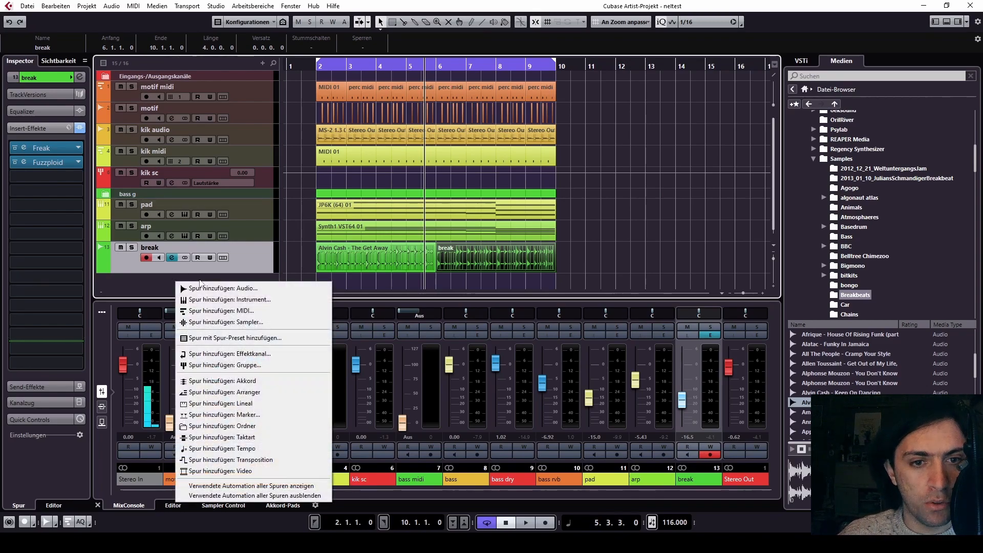
left_click(284, 306)
left_click(561, 290)
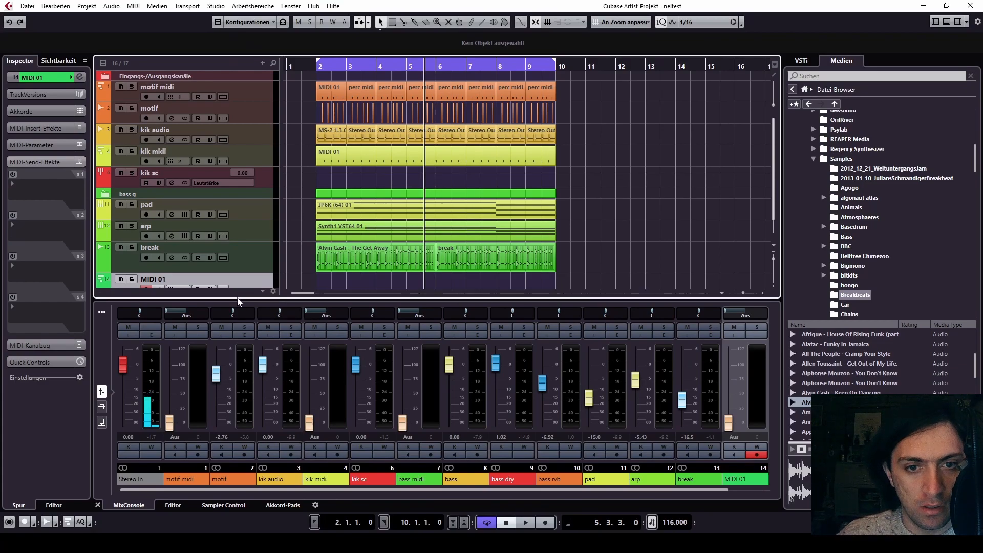
left_click_drag(238, 299, 235, 351)
left_click(228, 279)
left_click(247, 276)
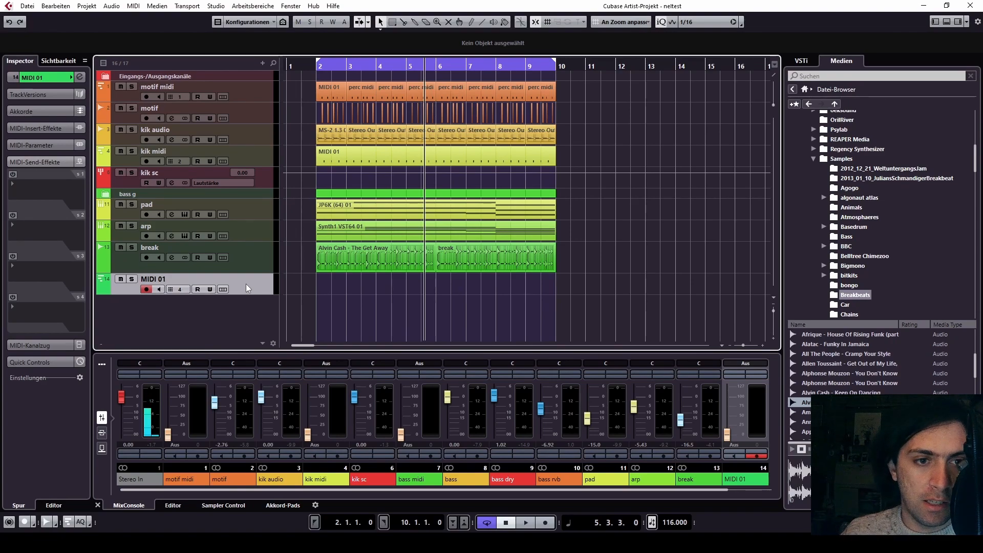
left_click(13, 175)
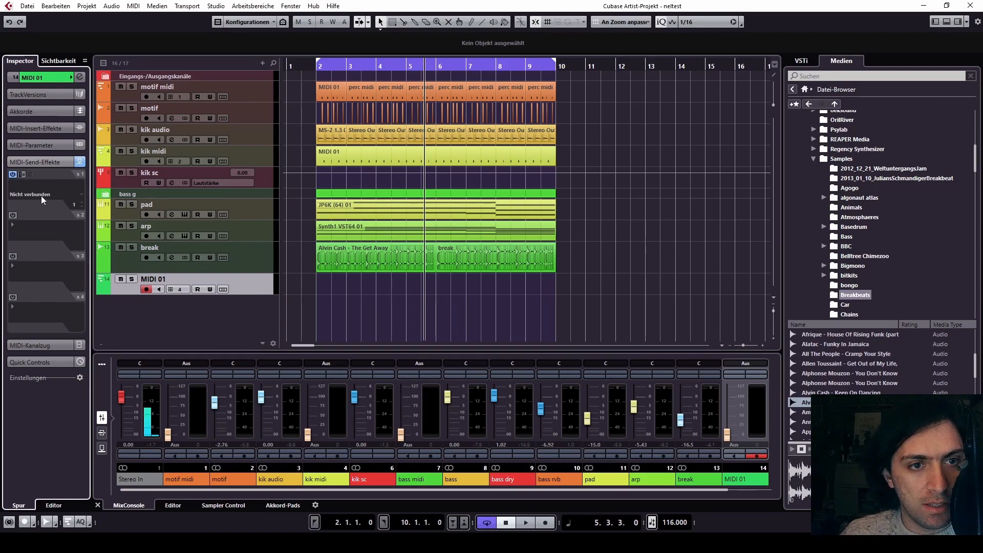
left_click(41, 195)
left_click(29, 180)
left_click(13, 175)
left_click(31, 145)
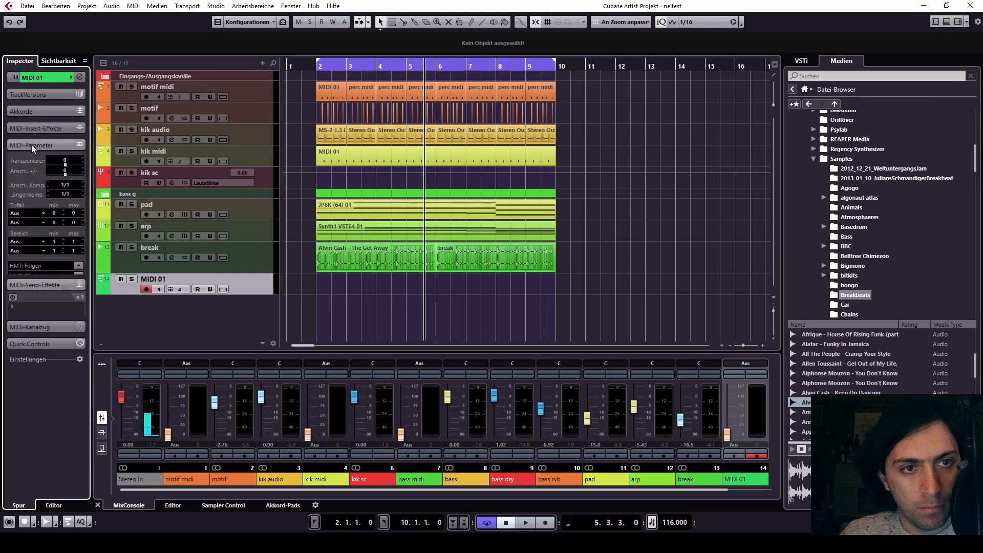
Load Auto LFO in the first MIDI insert slot of the new MIDI track and move its window aside.
left_click(35, 128)
left_click(31, 149)
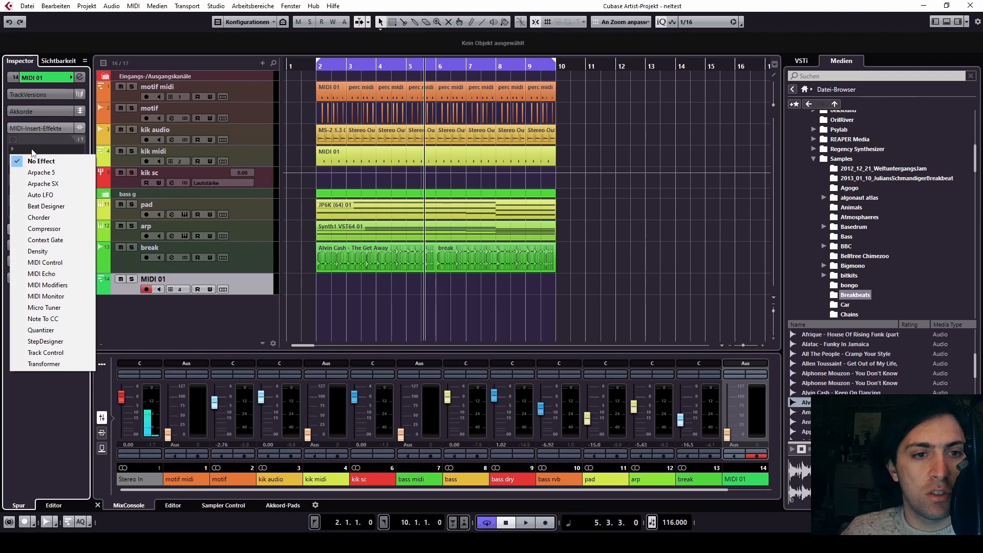
left_click(41, 195)
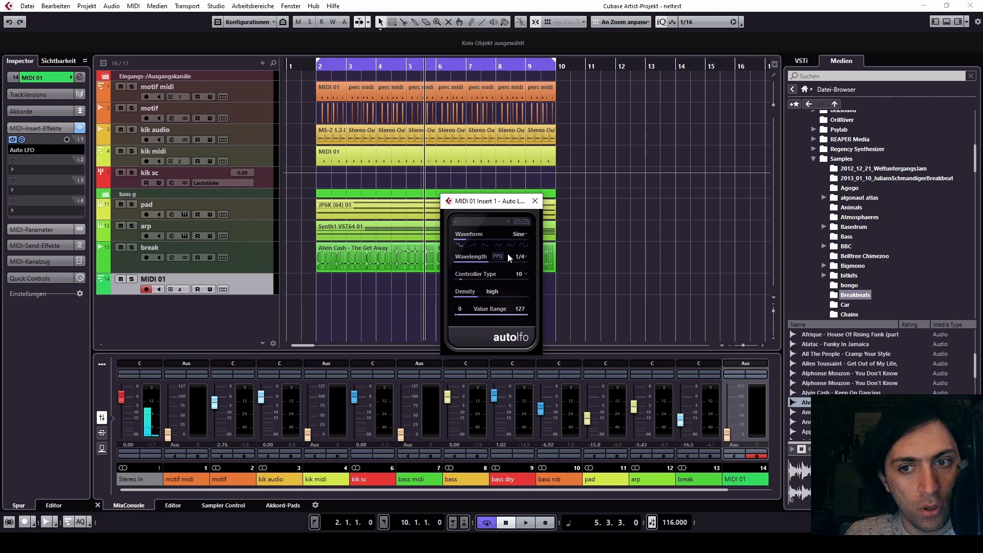
left_click_drag(490, 201, 303, 114)
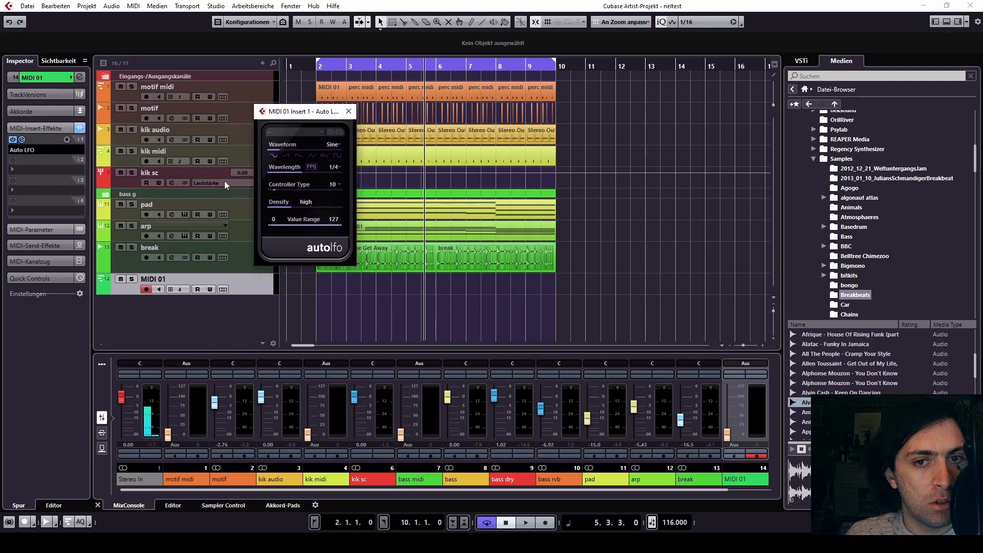
Set Auto LFO's wavelength to 1/8 and its controller type to 24.
left_click(338, 170)
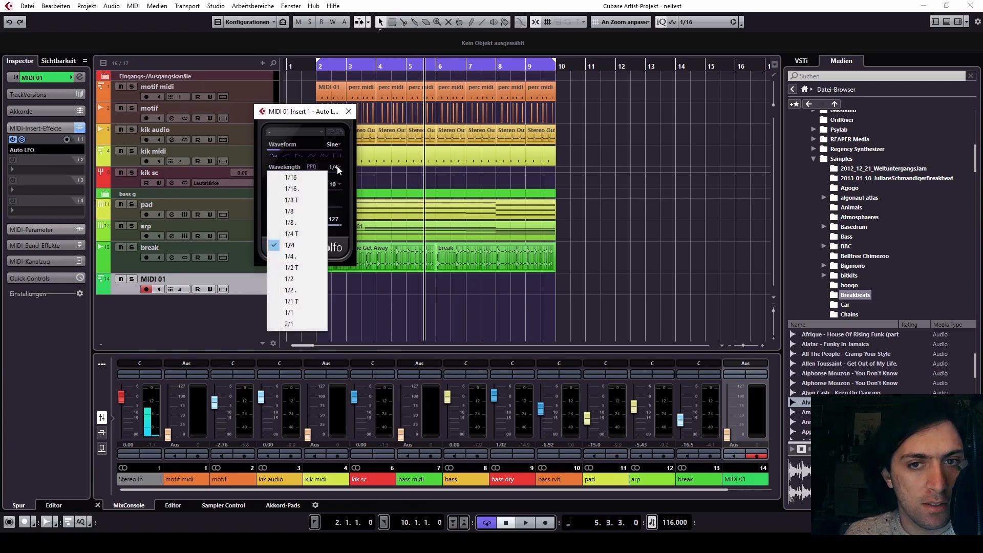
left_click(300, 211)
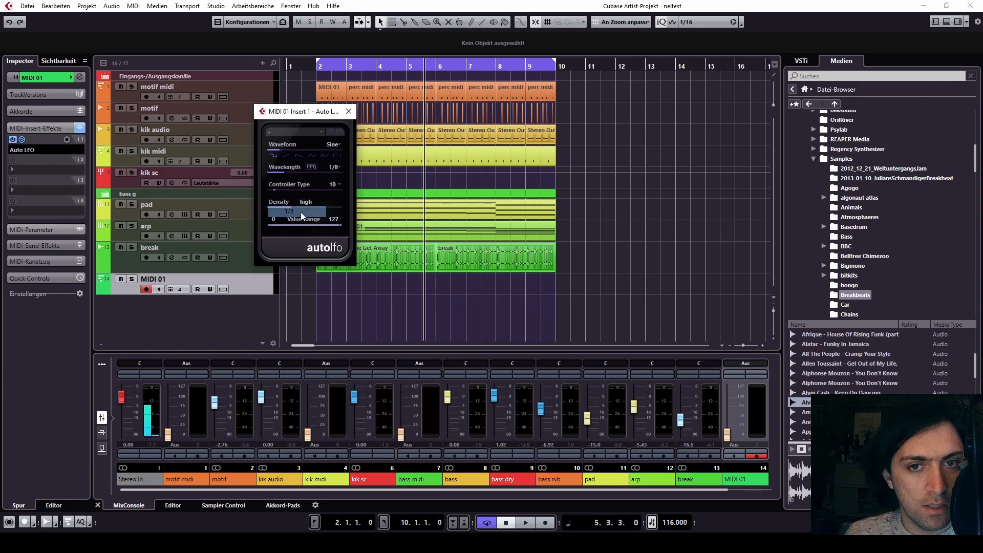
left_click(334, 184)
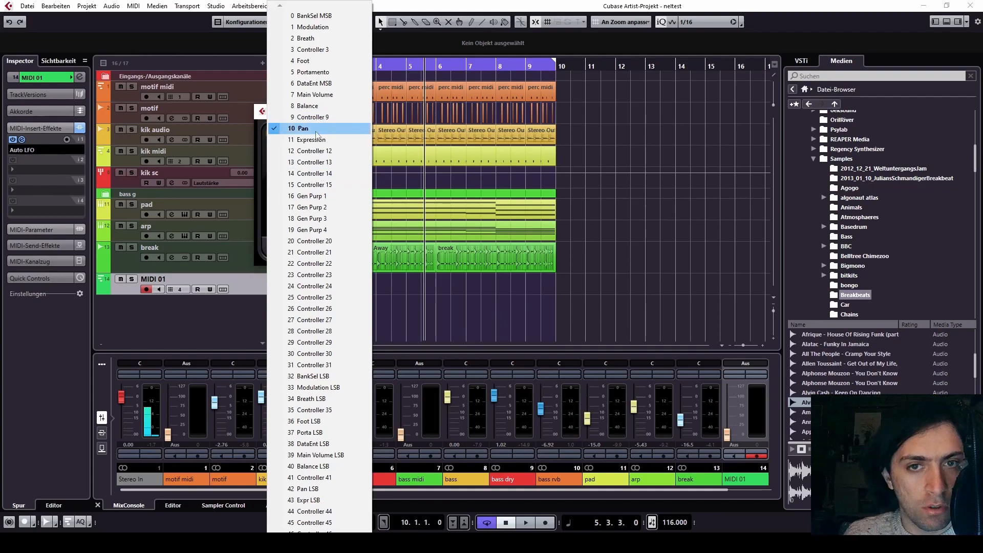
left_click(323, 286)
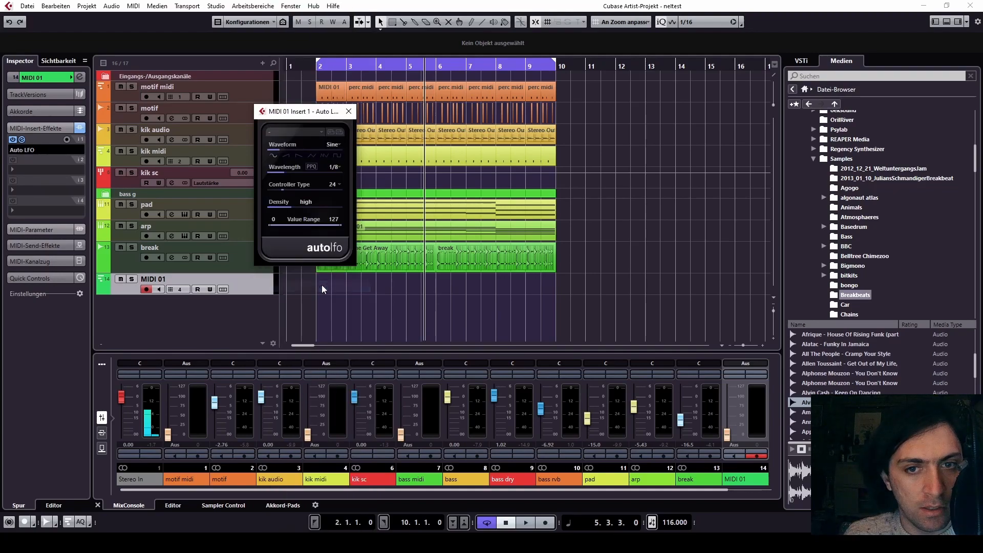
left_click(334, 186)
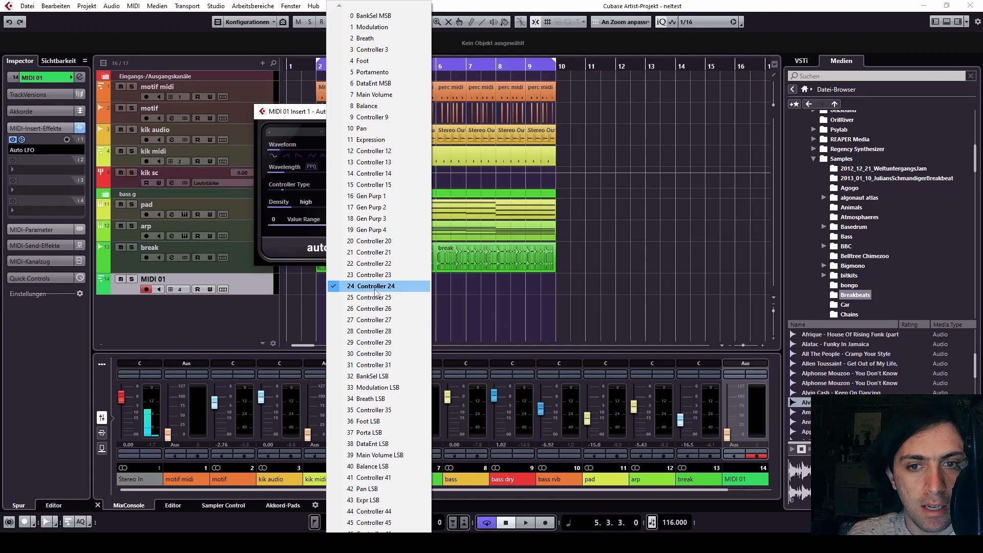
left_click(303, 107)
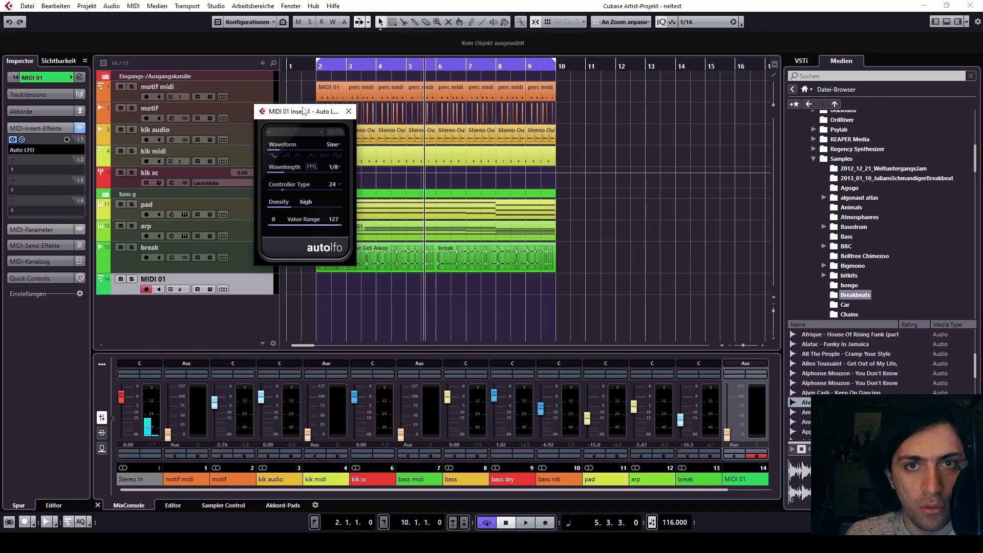
Look at the Track Quick Controls assignments in the studio settings and cancel the dialog.
left_click(216, 5)
left_click(261, 161)
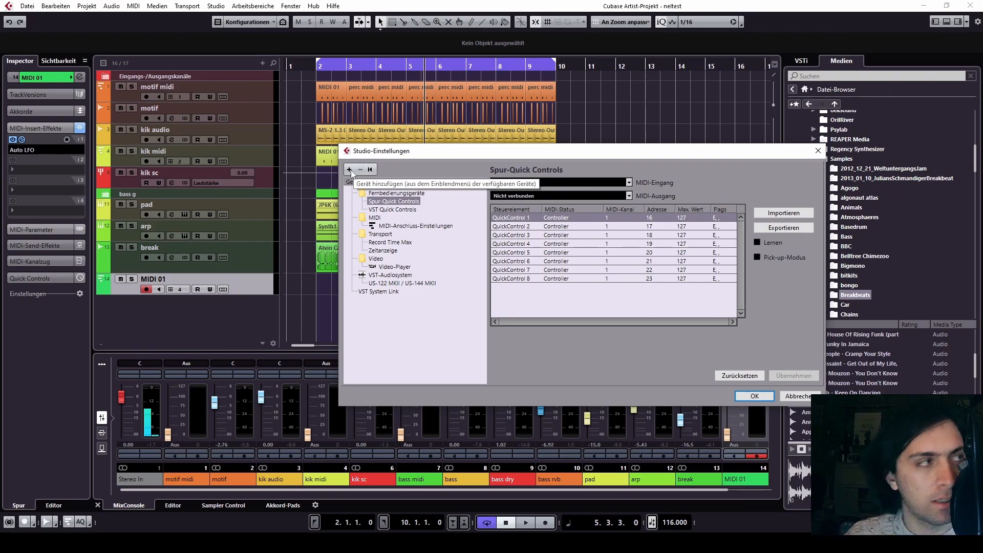
left_click(797, 395)
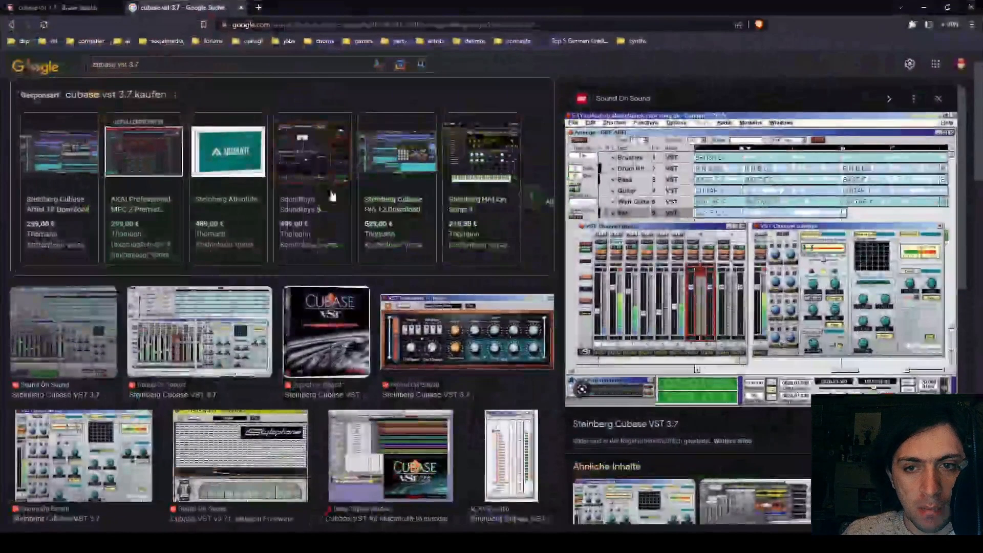
Switch to the browser, go to youtube.com and search for "cubase autolfo".
left_click(273, 23)
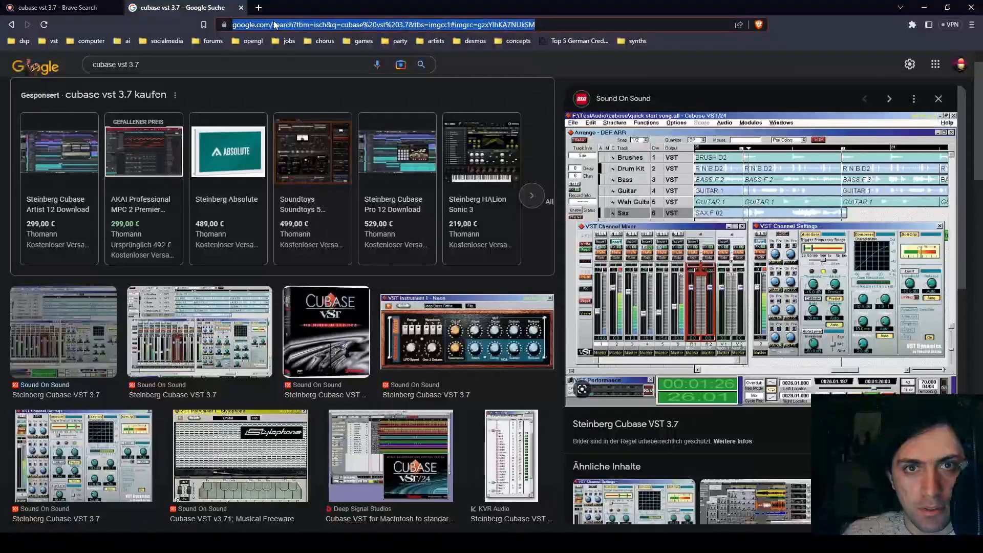
type("youtube.com")
key("Return")
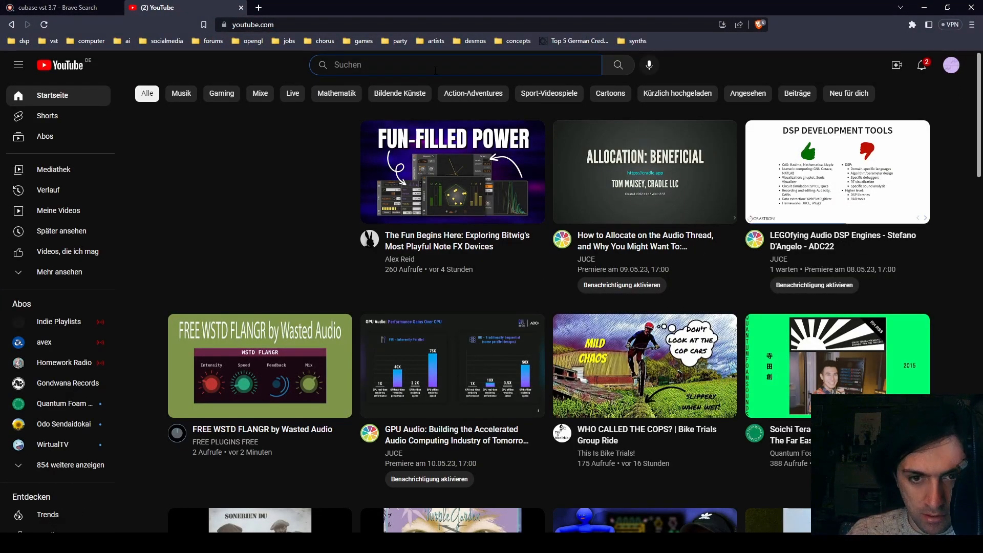
type("cubase lfo")
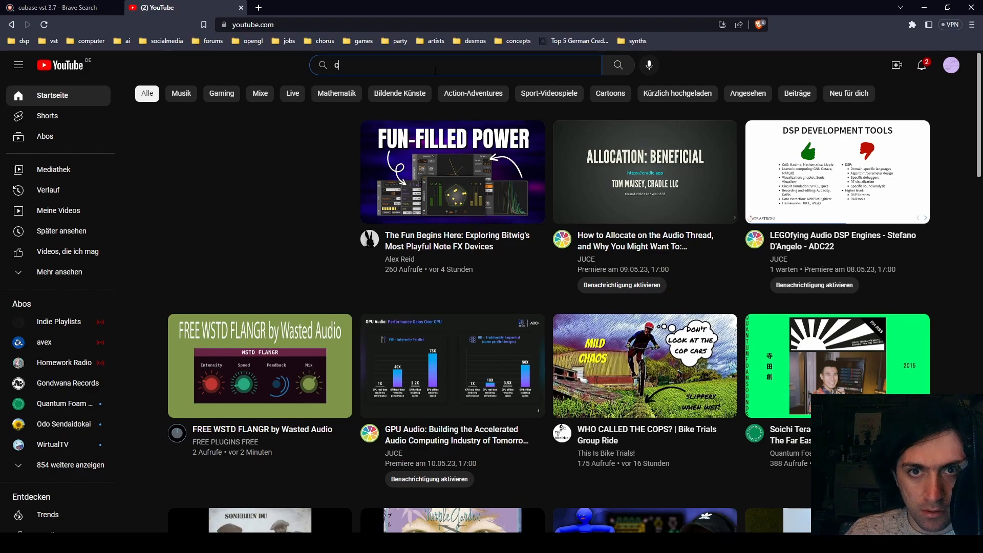
key("BackSpace")
key("BackSpace")
key("BackSpace")
type("autolfo")
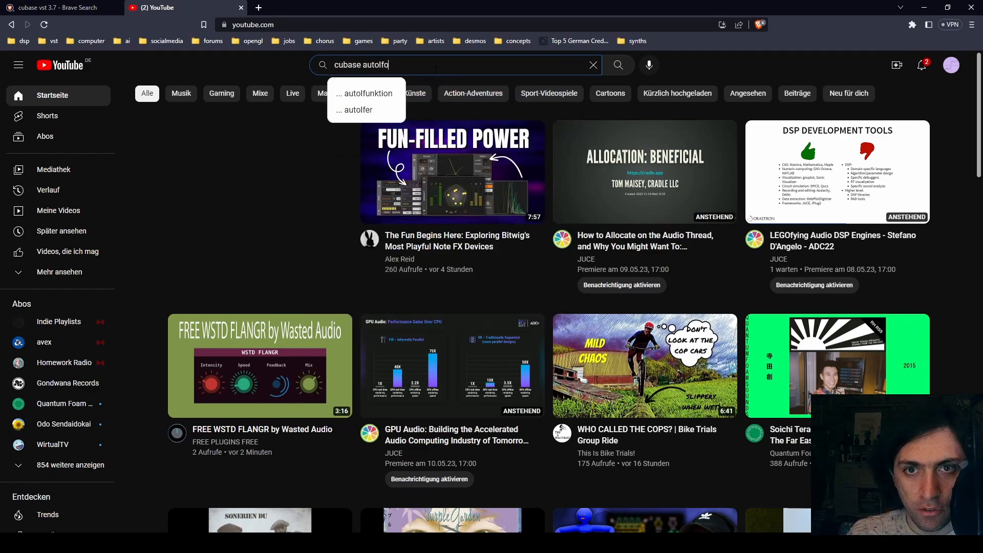
key("Return")
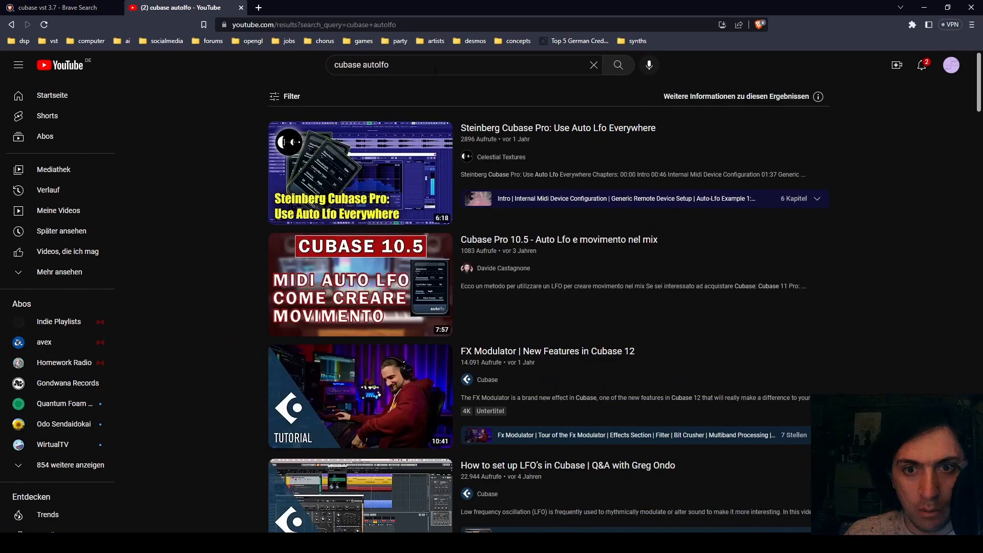
Find the Cubase channel's "How to set up LFO's in Cubase" Q&A video in the results and open it.
scroll(251, 190, "down", 4)
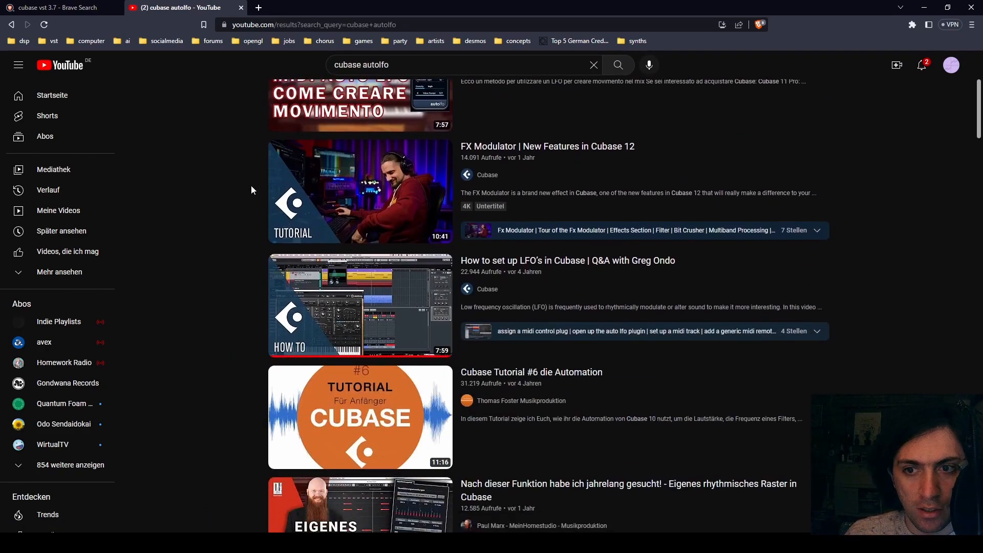
mouse_move(338, 309)
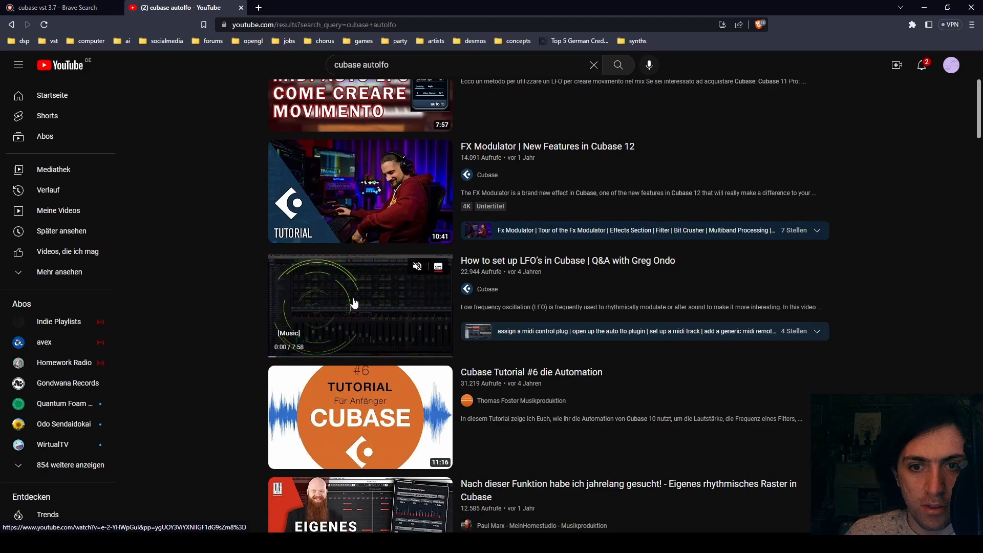
left_click(332, 307)
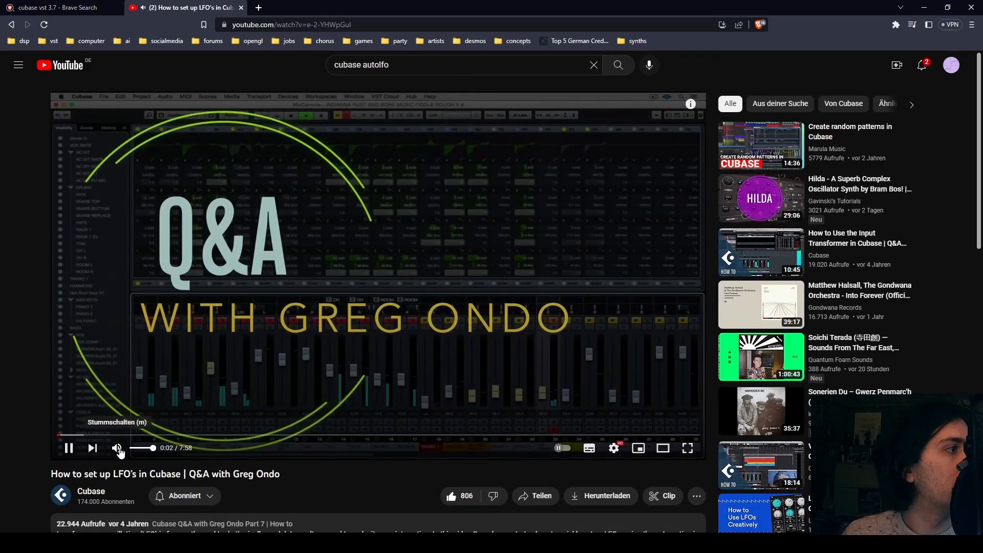
Set the video's playback speed to 2, muting the sound during the change.
left_click(118, 449)
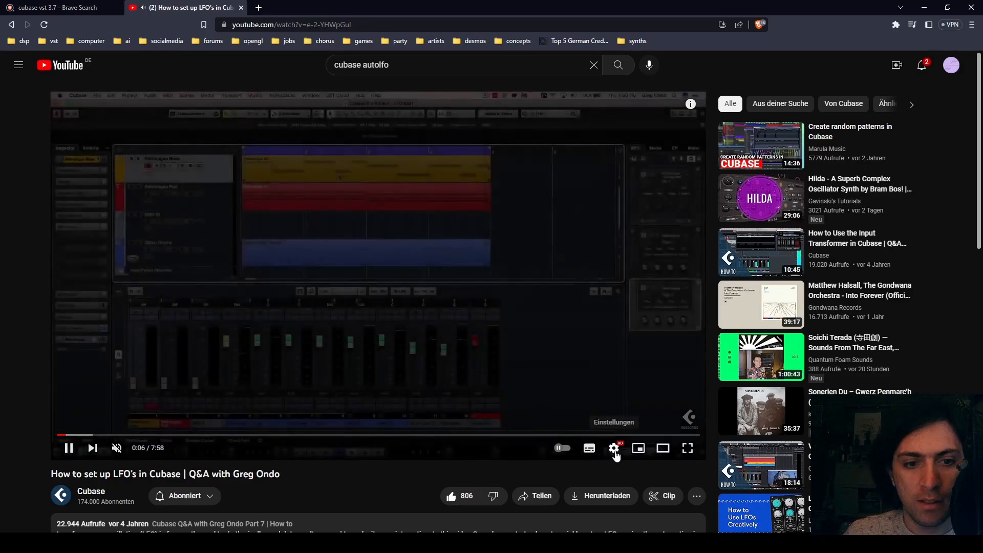
left_click(614, 450)
left_click(665, 373)
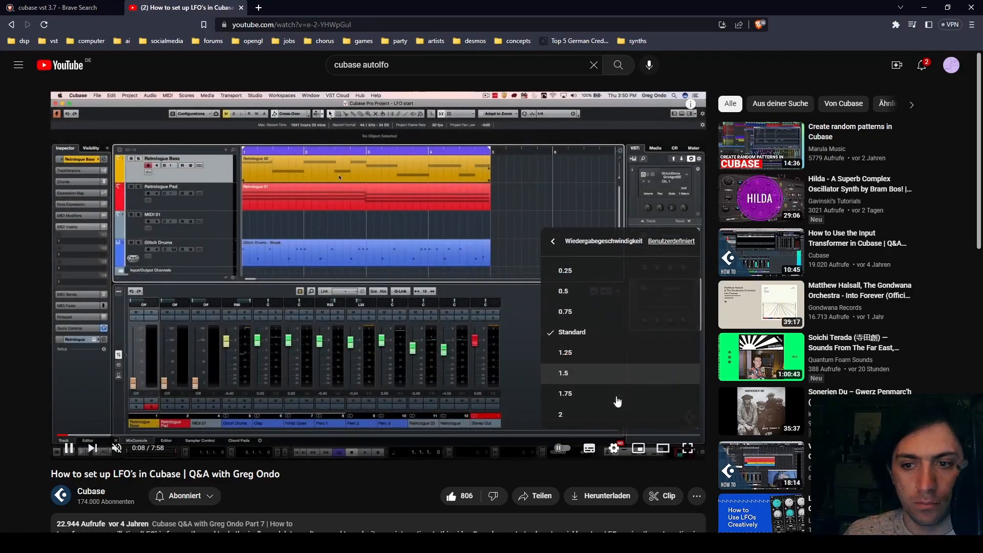
left_click(566, 413)
left_click(117, 449)
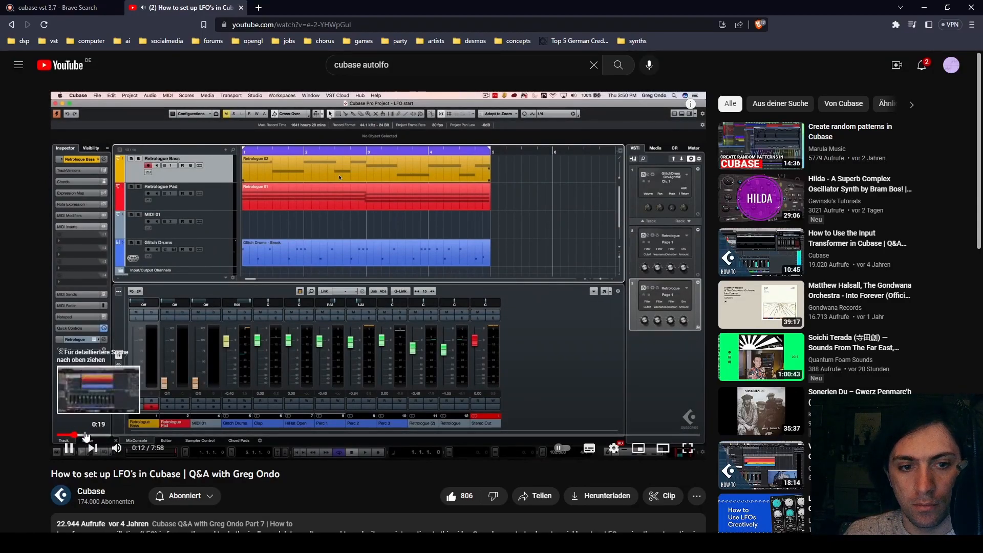
Skip ahead in the tutorial video to the Retrologue part around one minute in, pausing and resuming playback.
left_click(102, 435)
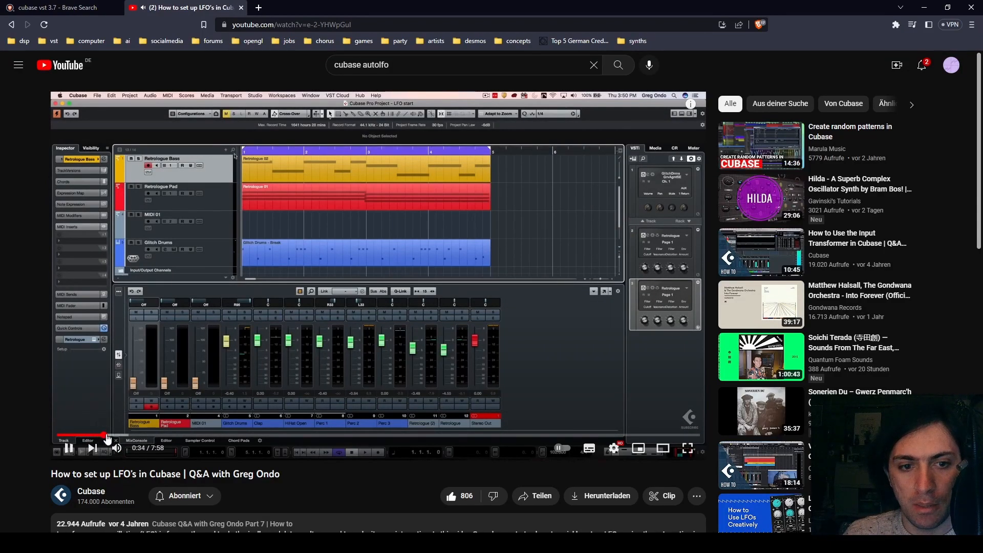
left_click(134, 435)
left_click(548, 244)
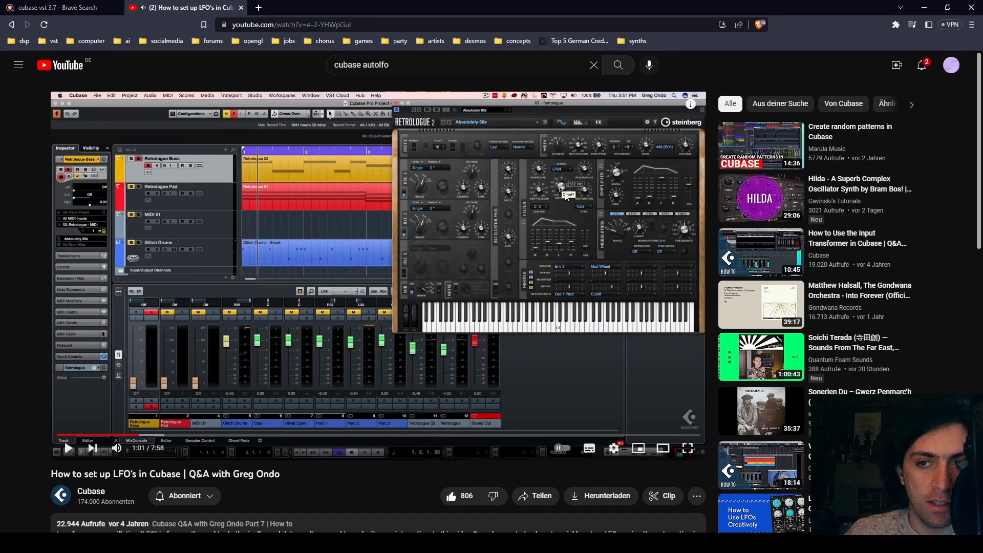
left_click(210, 384)
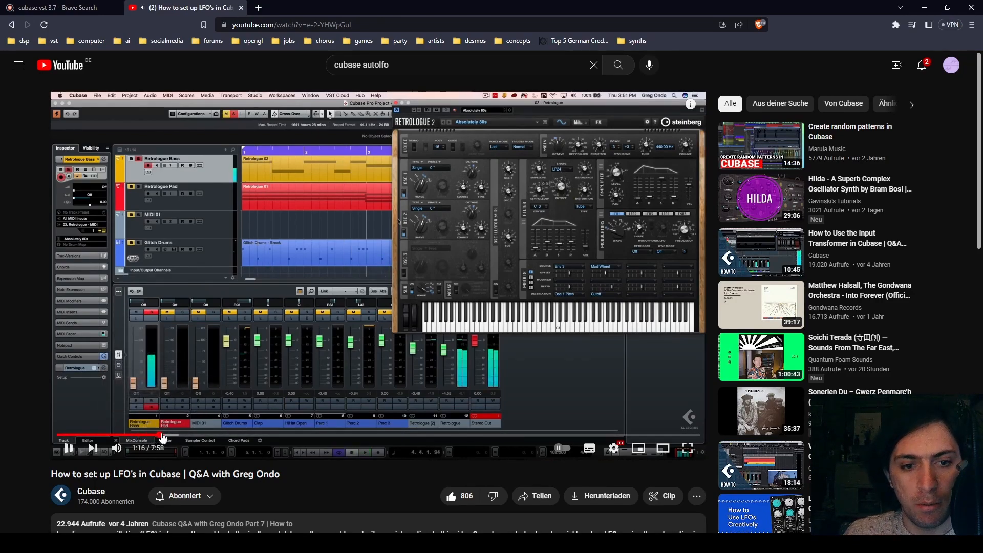
Skip ahead in the tutorial to the MIDI insert's controller selection around 1:28, pause there, and continue to about 2:04.
left_click(172, 435)
left_click(176, 435)
left_click(213, 344)
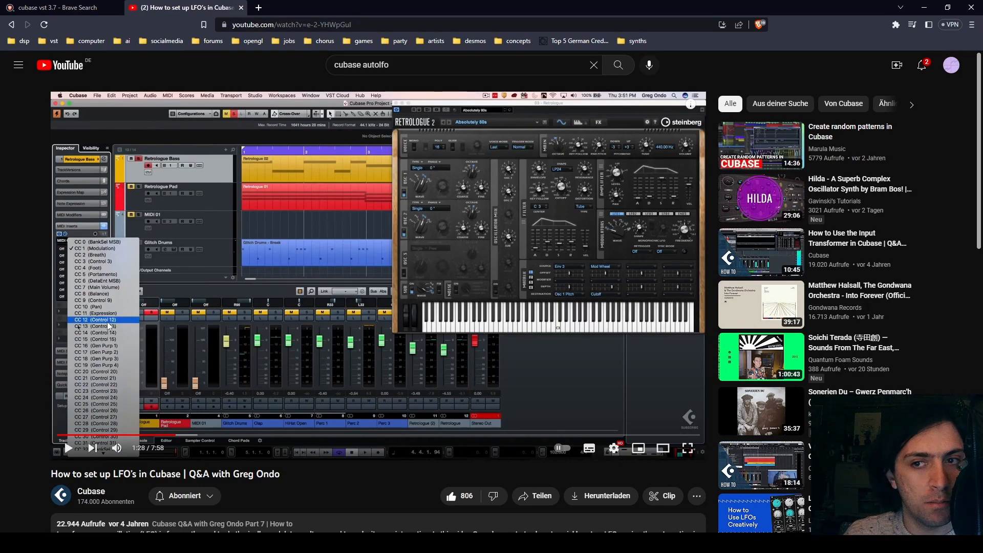
left_click(541, 265)
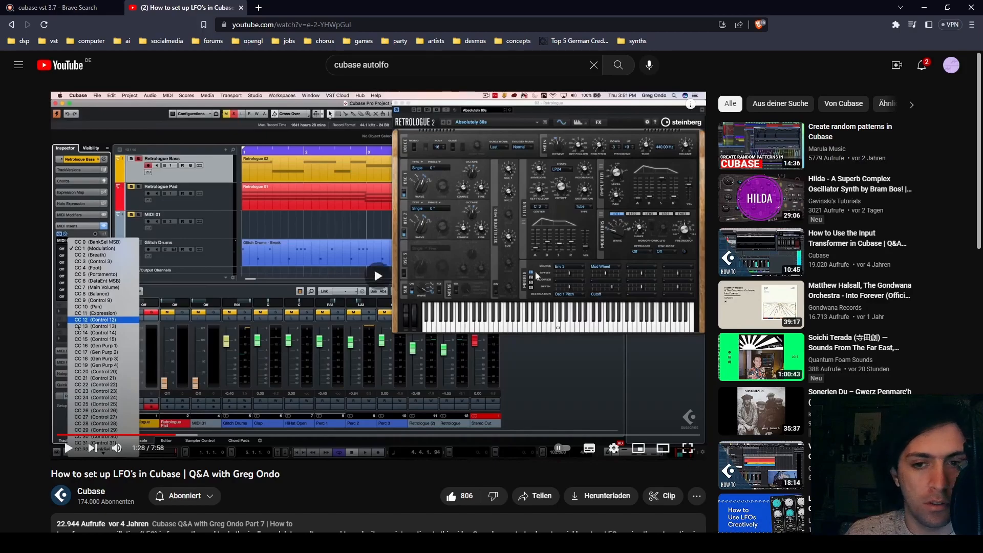
left_click_drag(176, 437, 222, 437)
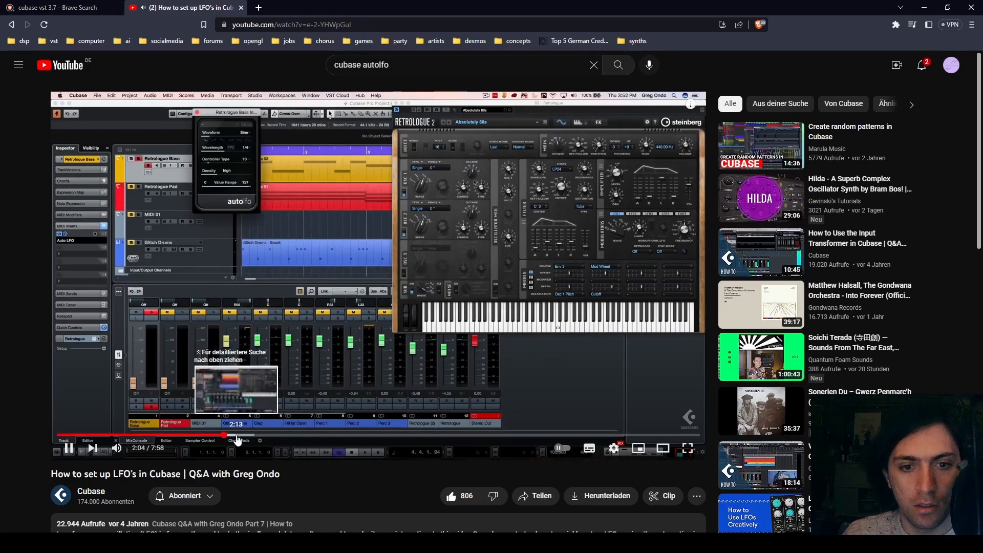
Advance the video to the Auto LFO waveform and wavelength settings around 2:27, pausing and resuming playback.
left_click(236, 438)
left_click(246, 437)
left_click(255, 437)
left_click(266, 233)
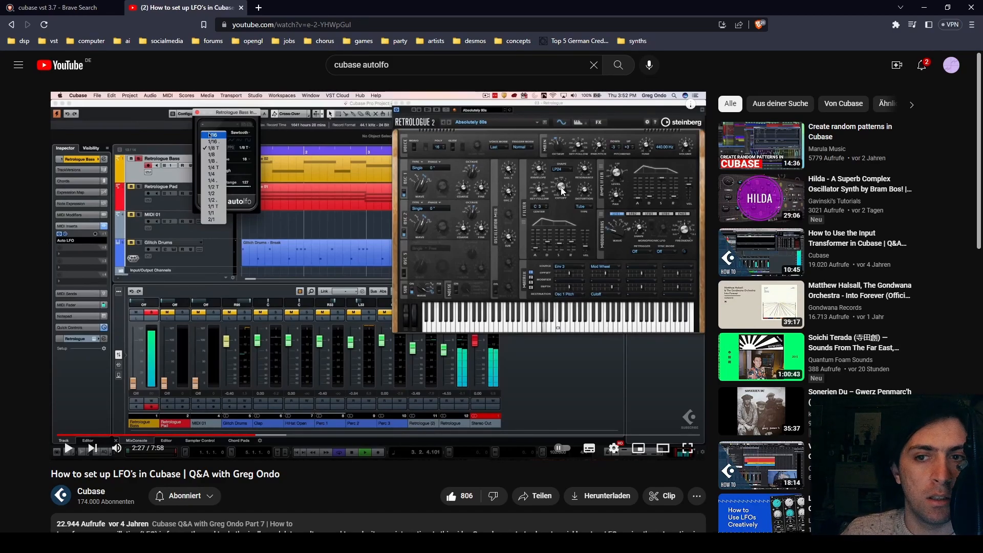
key("space")
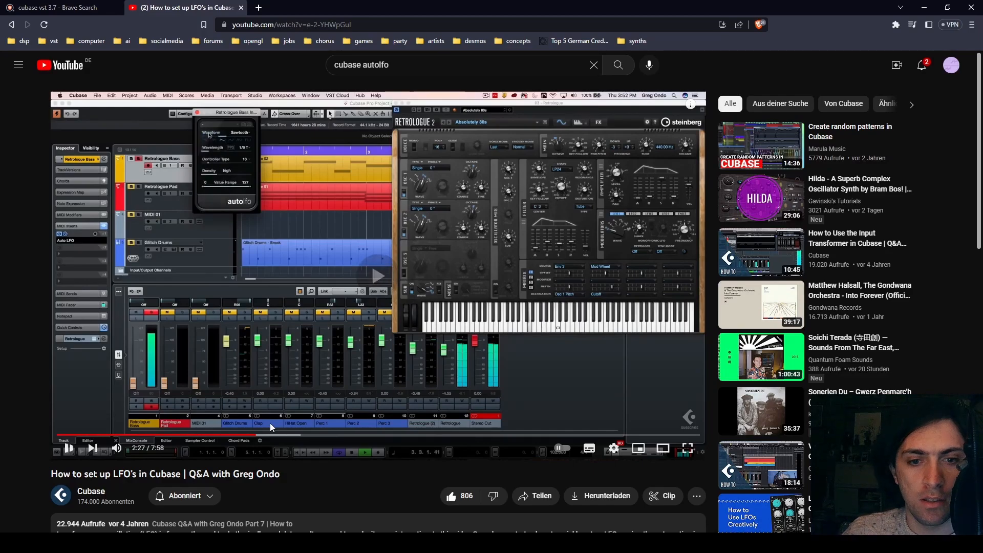
Jump to the Retrologue Pad section around 3:03, pause at its Auto LFO settings, and skip on to about 4:09.
left_click(301, 435)
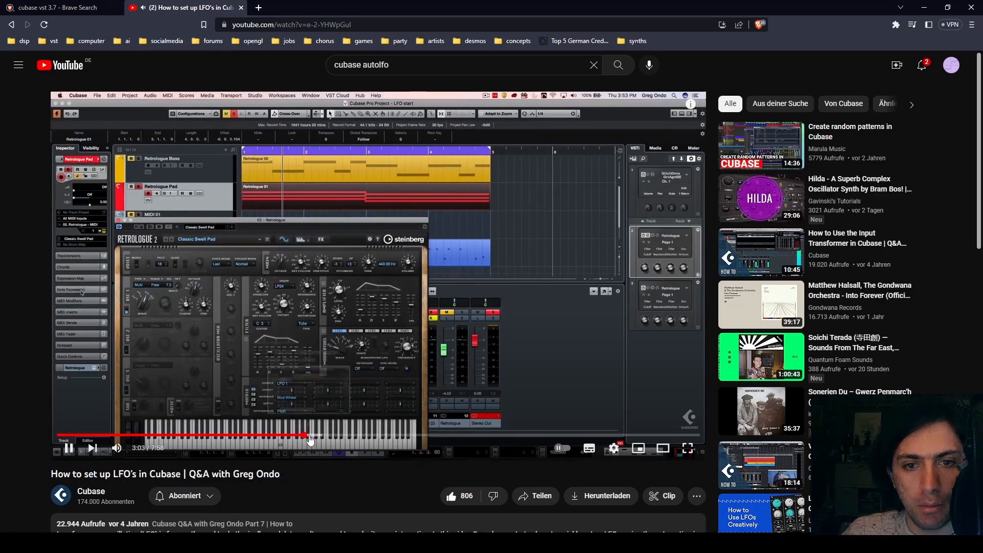
left_click(313, 435)
left_click(335, 369)
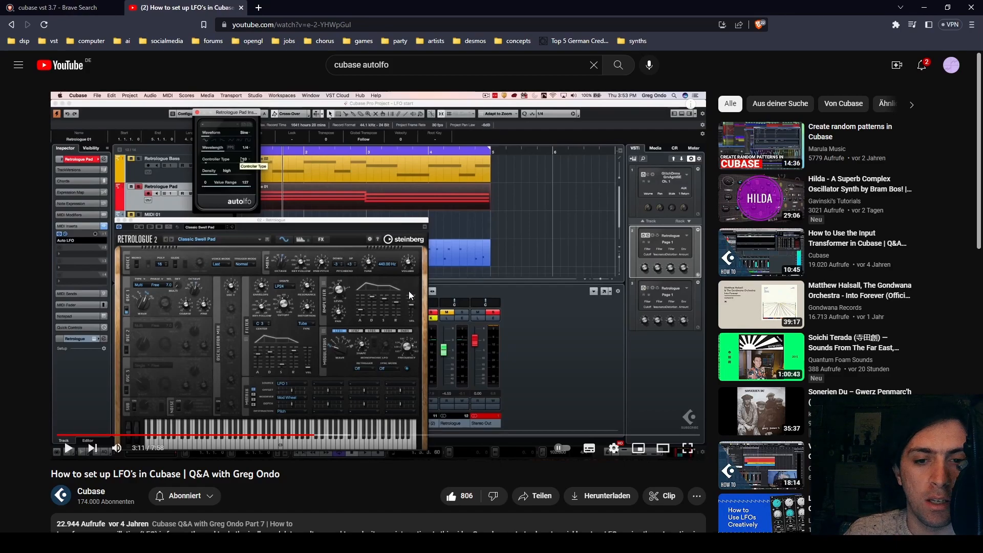
left_click_drag(334, 435, 392, 436)
left_click(381, 296)
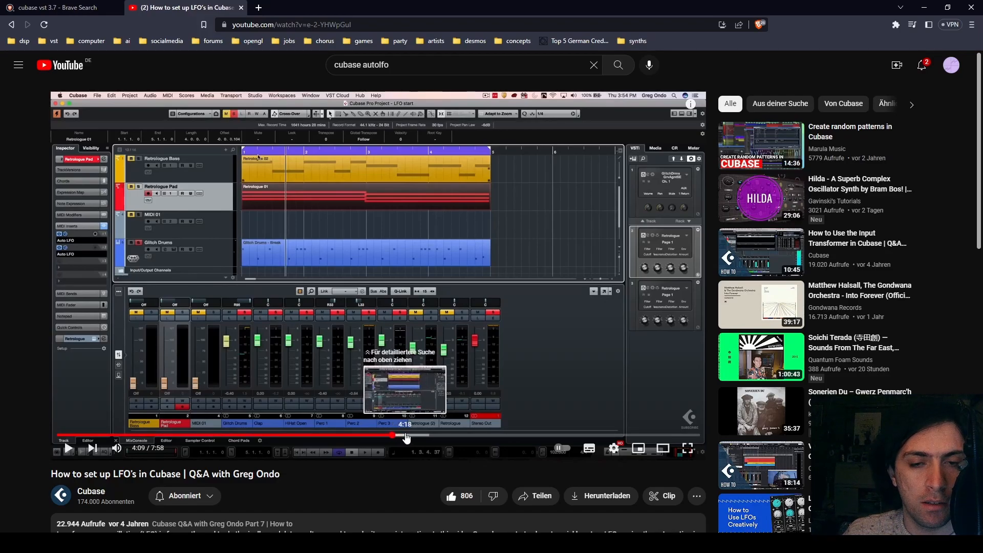
Move the video on to the glitch drums filter plug-in's automation options around 4:35 and pause there.
left_click(412, 435)
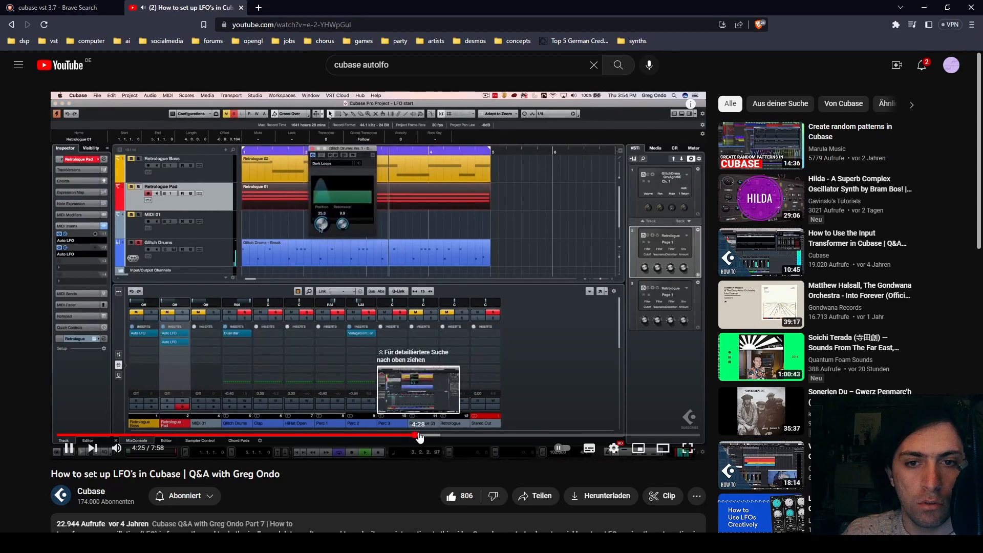
left_click(418, 436)
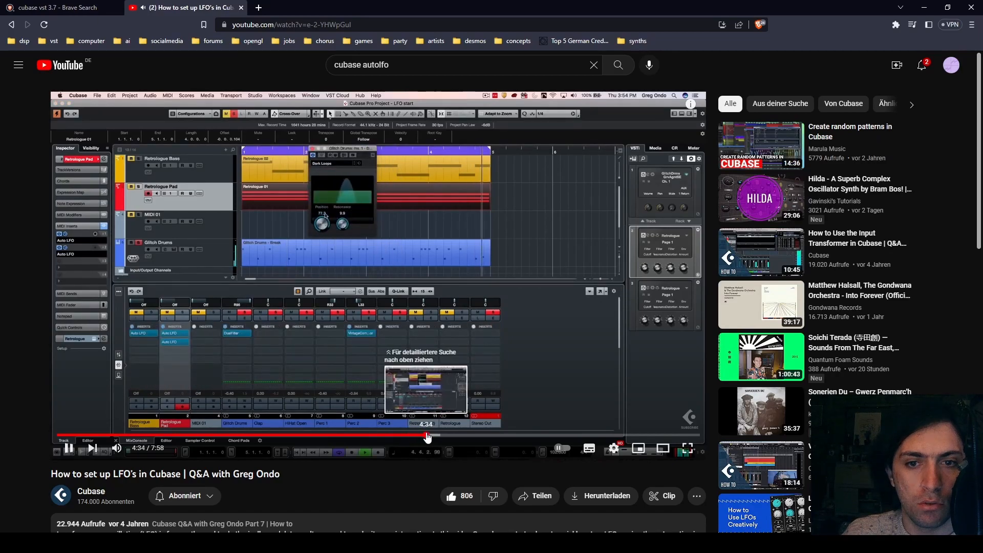
left_click(426, 436)
left_click(369, 297)
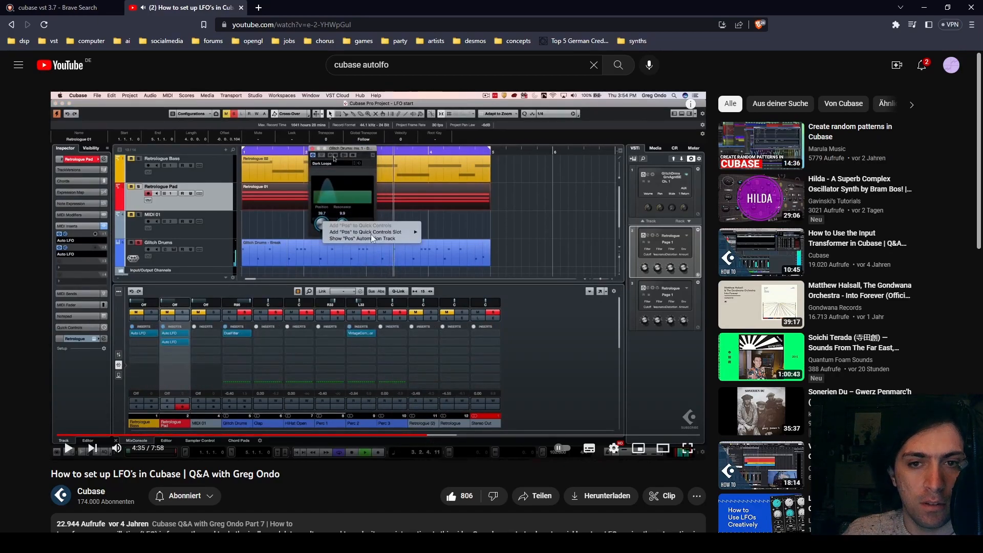
left_click(335, 241)
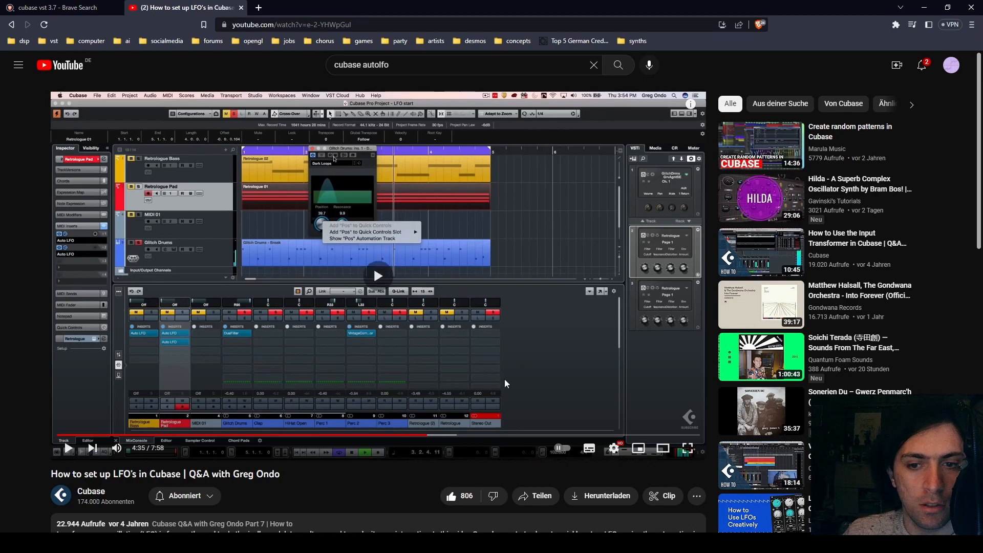
Skip through the Audio MIDI Setup and loopback MIDI driver section around 4:53 to 5:06, pausing playback.
left_click(451, 436)
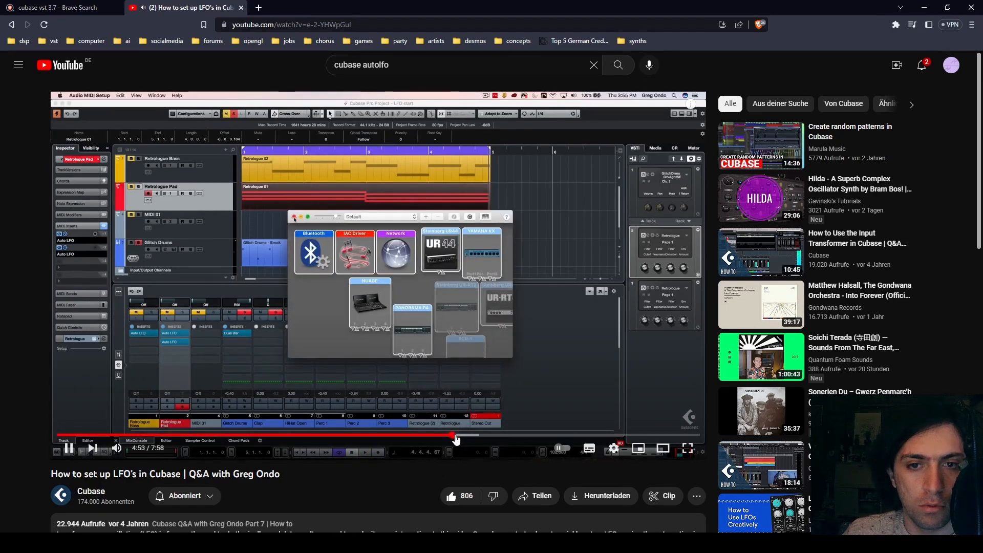
key("space")
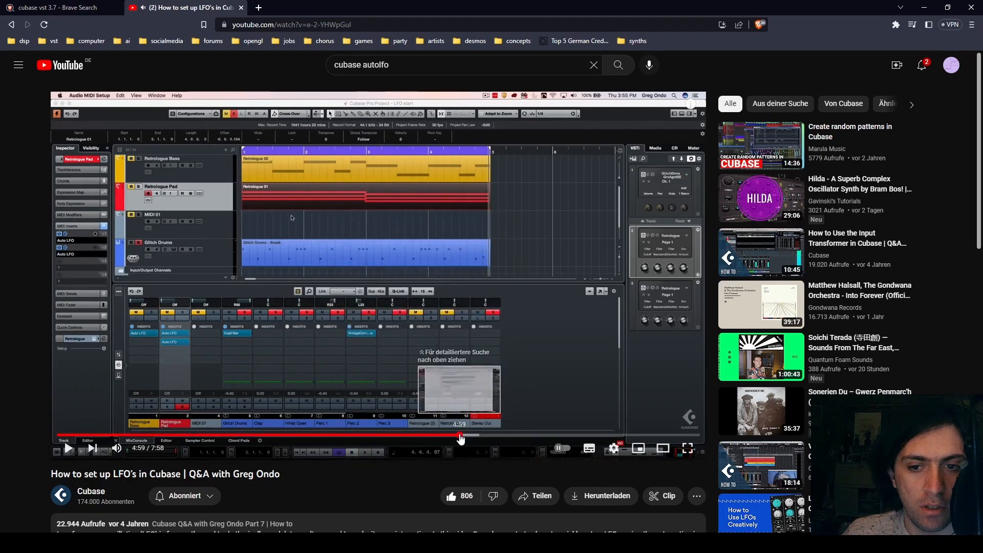
left_click(459, 435)
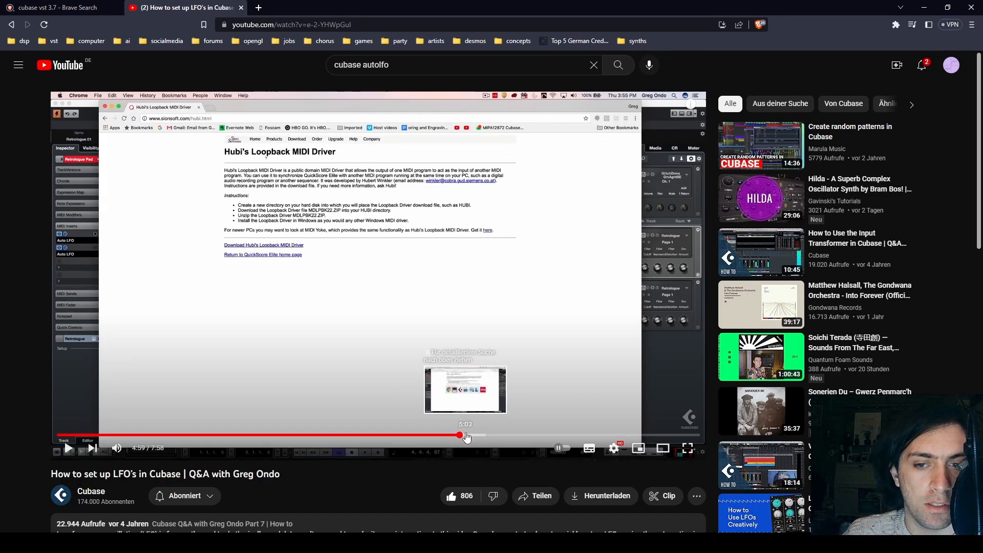
left_click(468, 437)
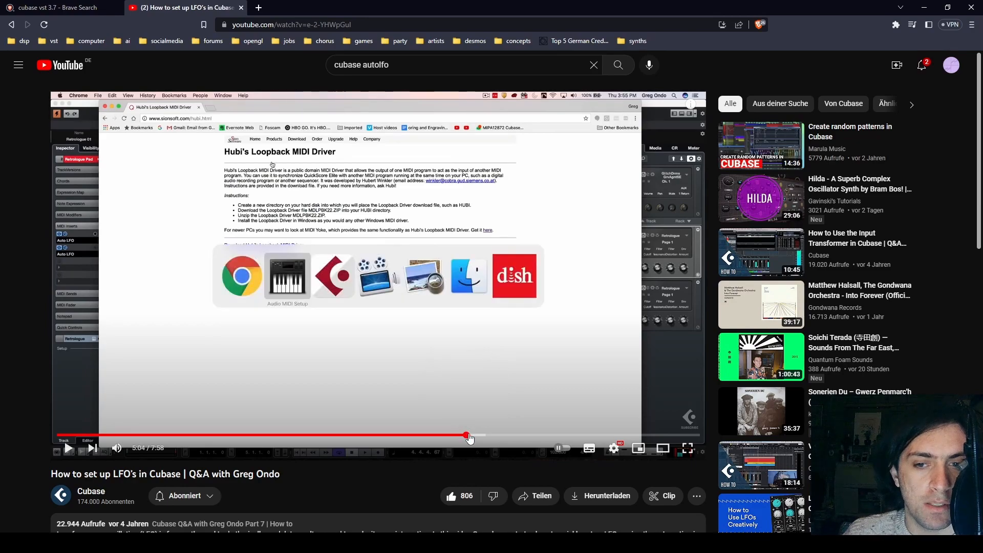
left_click_drag(468, 438, 477, 440)
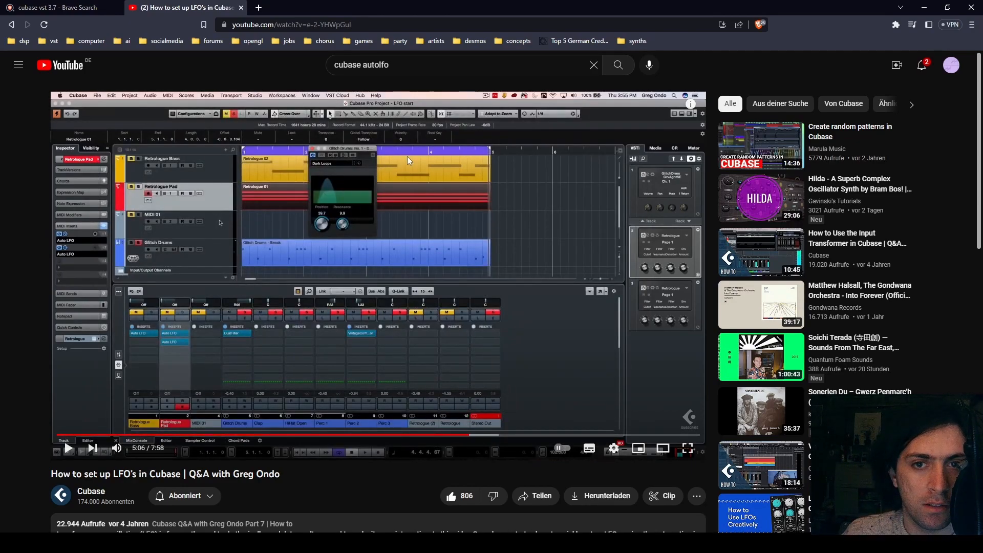
Advance to the Auto LFO insert on the MIDI 01 track around 5:29 and watch the Generic Remote configuration in Studio Setup.
left_click(493, 435)
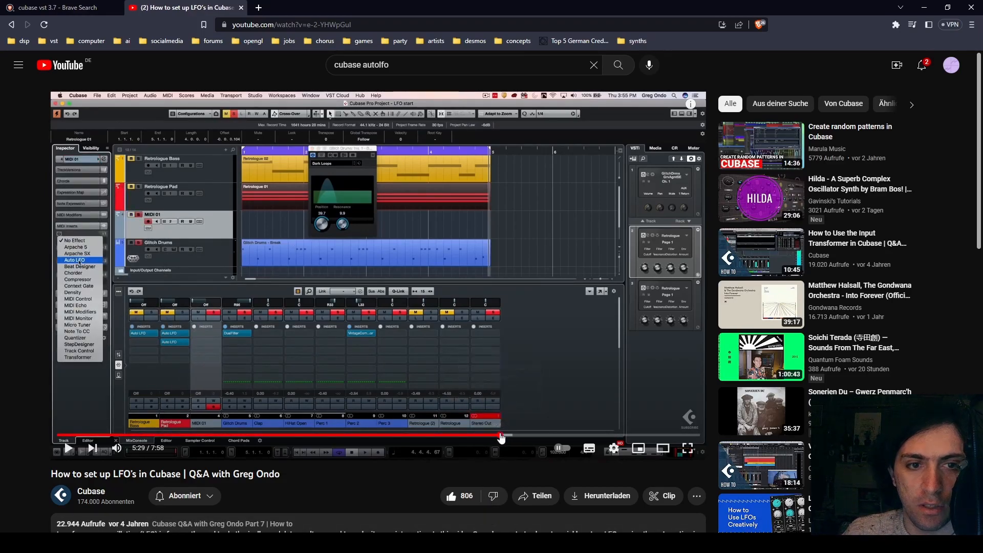
left_click(501, 435)
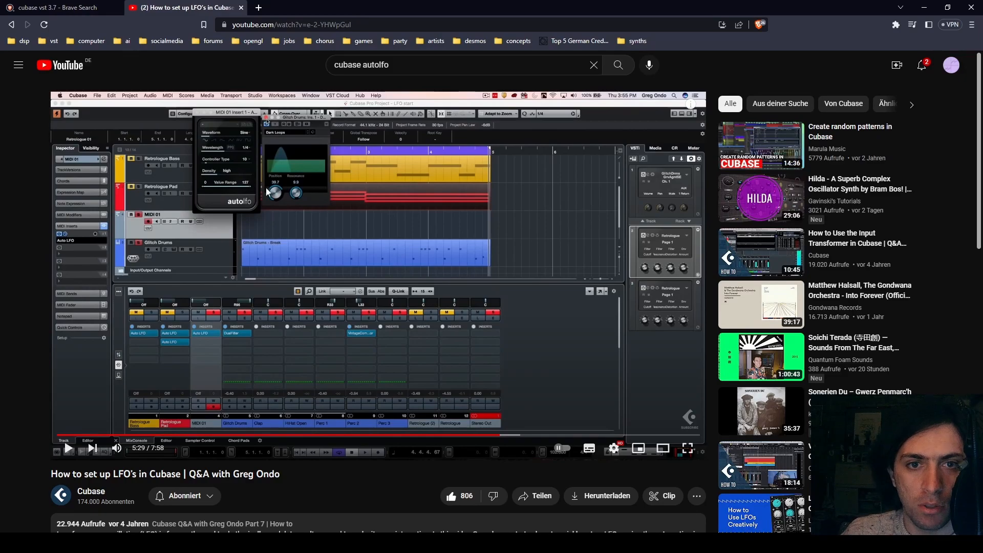
left_click(510, 435)
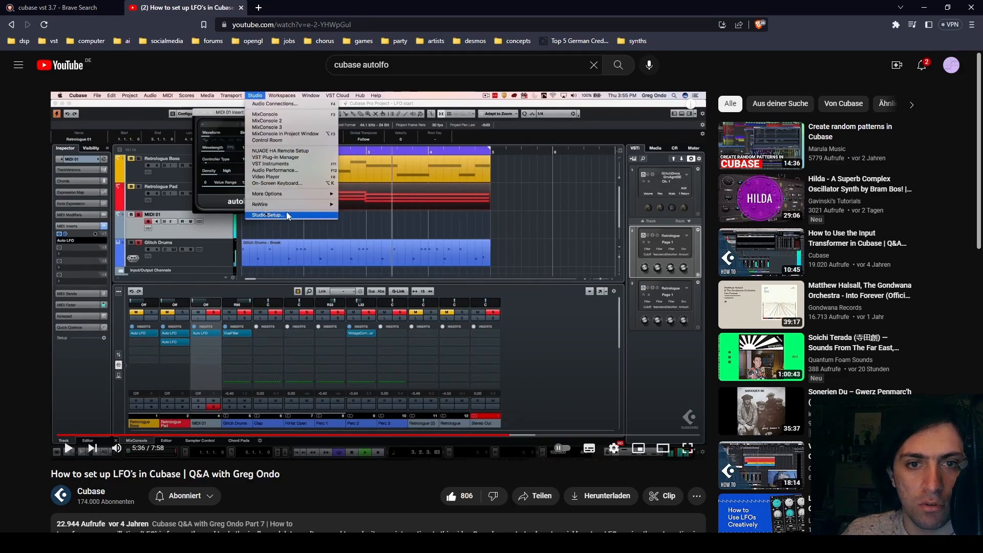
left_click(397, 259)
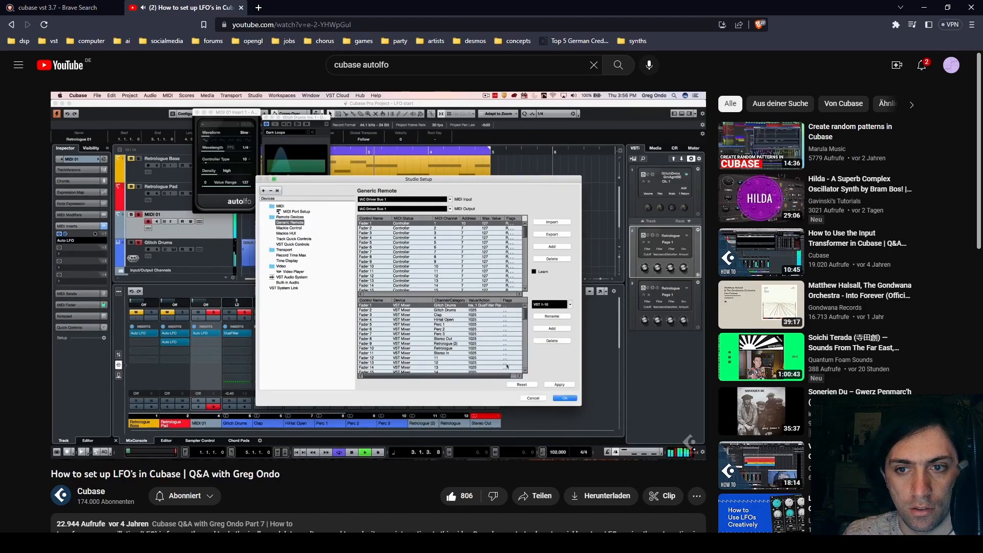
left_click(576, 205)
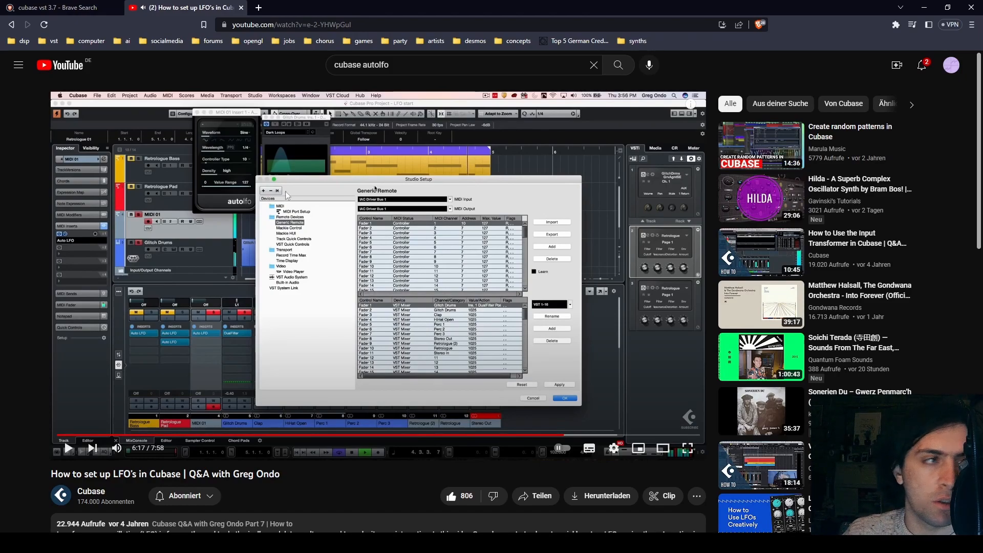
left_click(547, 282)
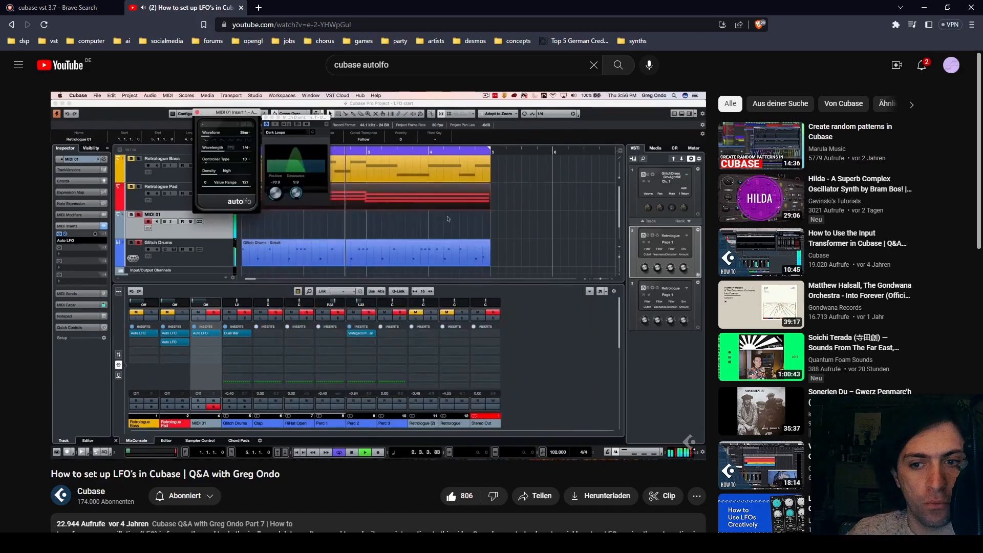
Return the video's playback speed to standard and watch the Auto LFO filter demonstration until about 6:46.
left_click(556, 353)
left_click(613, 448)
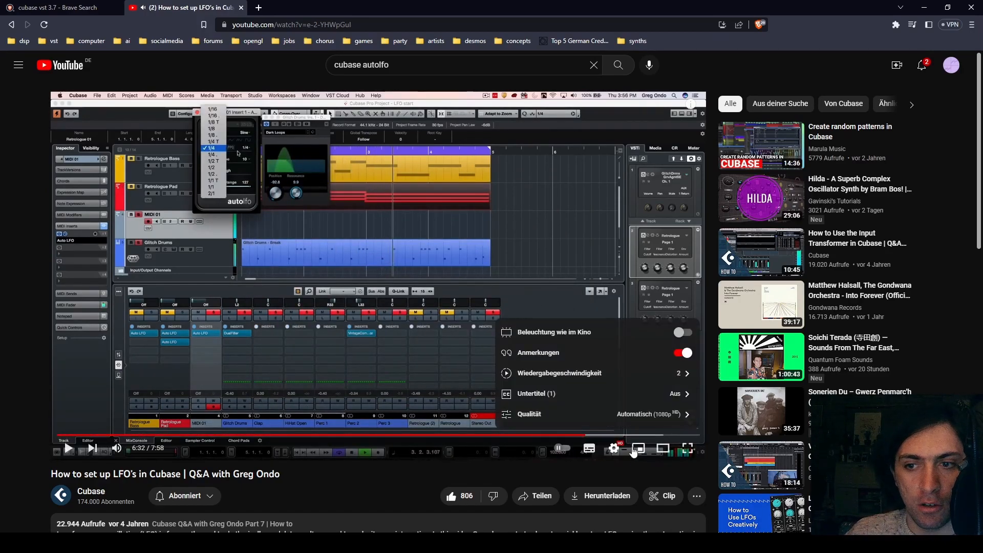
left_click(665, 377)
left_click(572, 332)
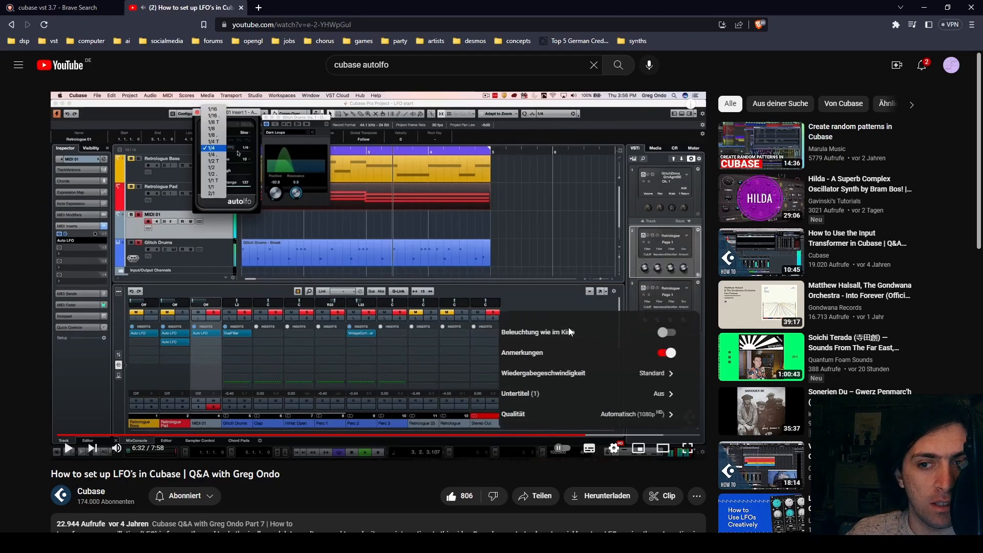
left_click(414, 330)
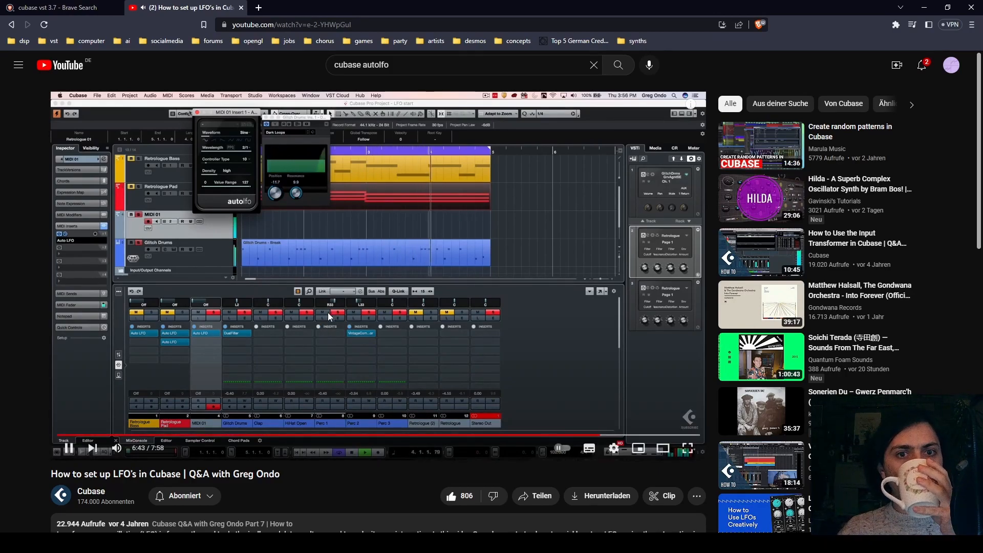
left_click(474, 301)
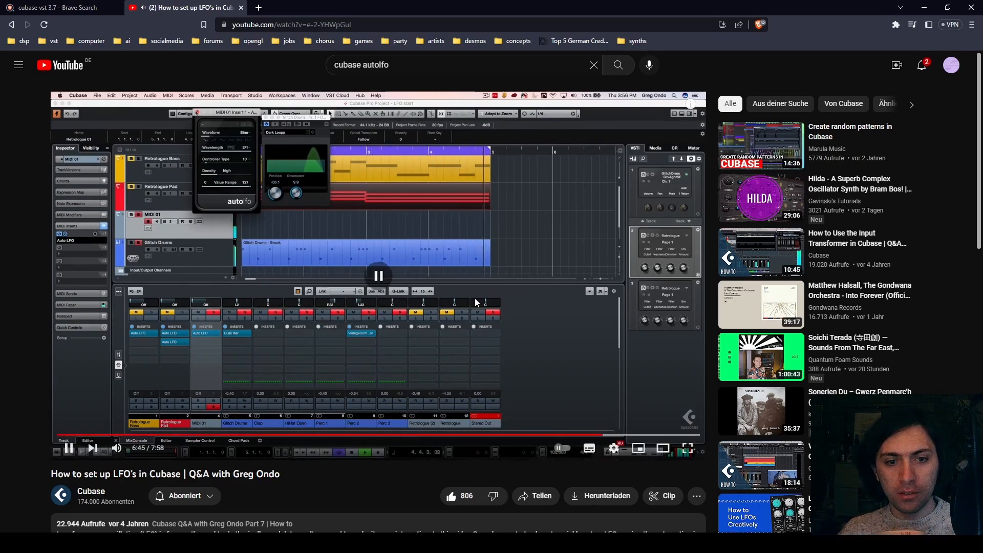
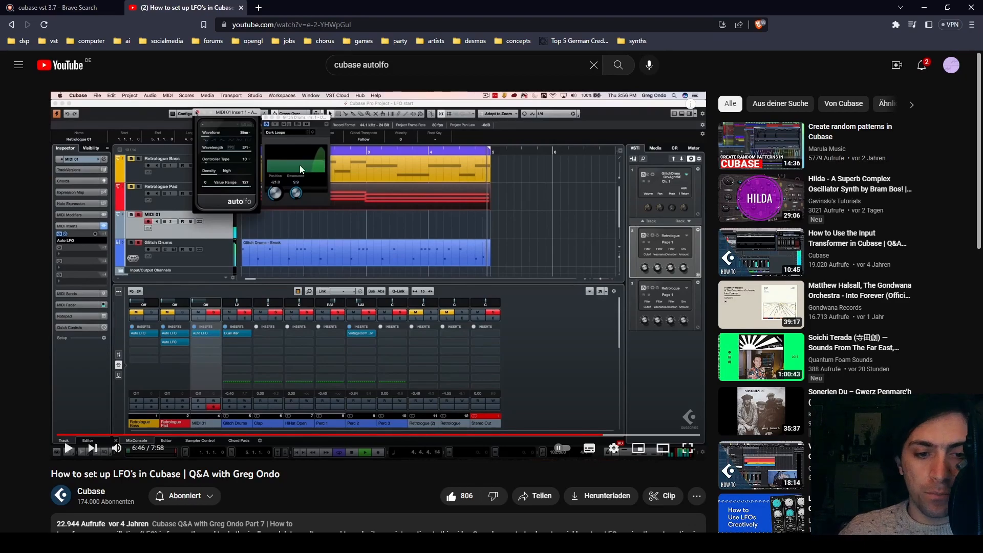
Look over the tutorial video's description and comments.
scroll(299, 165, "down", 4)
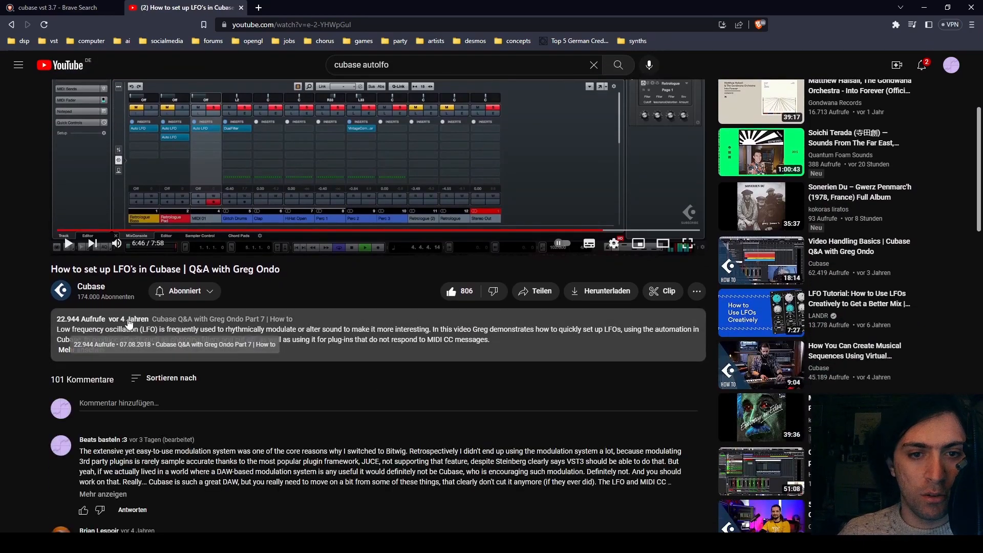
scroll(115, 325, "up", 3)
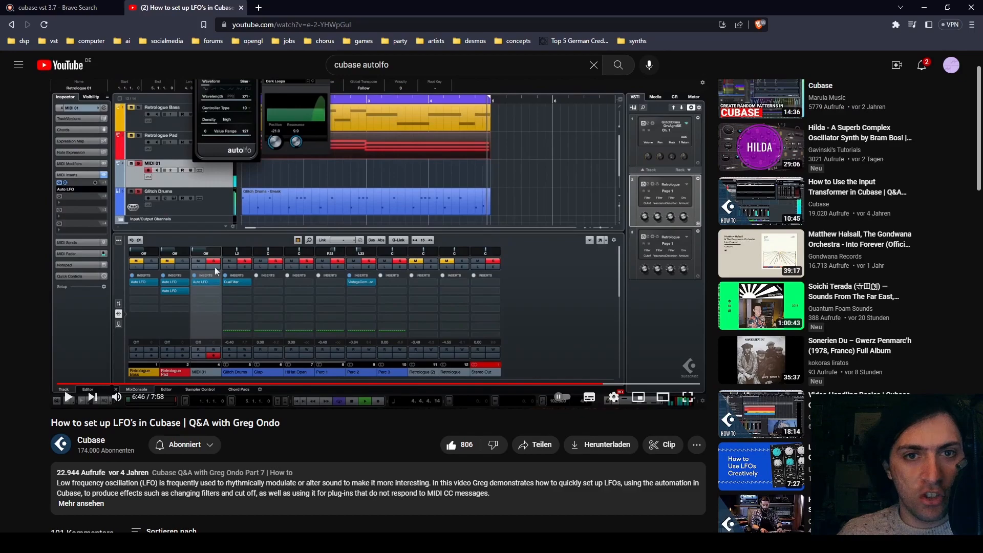
scroll(264, 274, "up", 1)
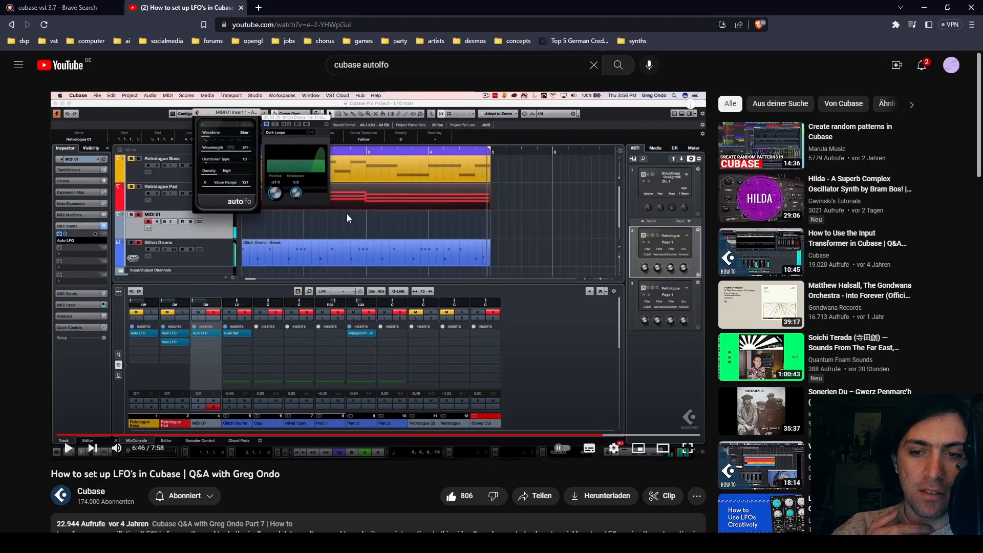
scroll(346, 214, "down", 2)
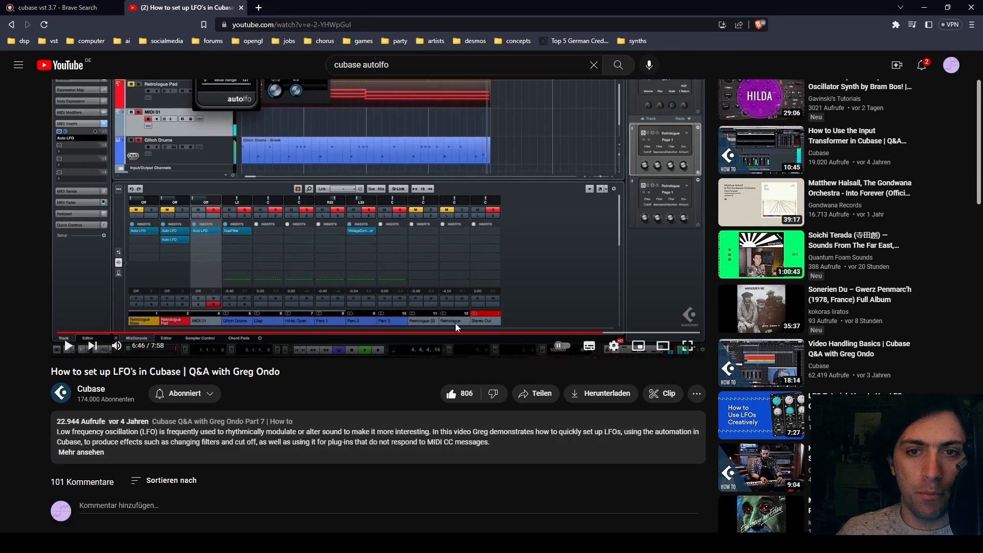
scroll(437, 157, "up", 2)
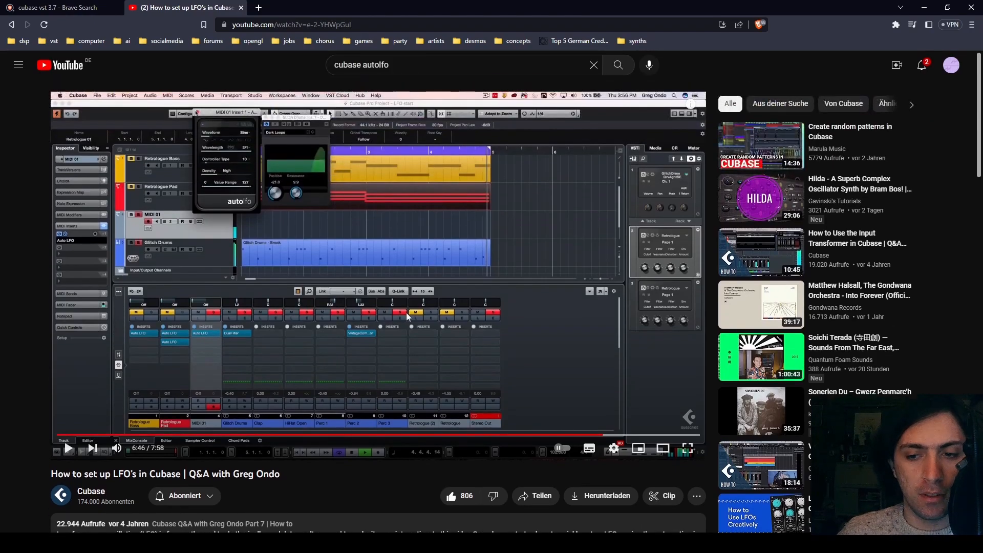
Switch back to the Cubase project window and select the MIDI 01 track that holds the Auto LFO insert.
left_click(384, 542)
left_click(352, 509)
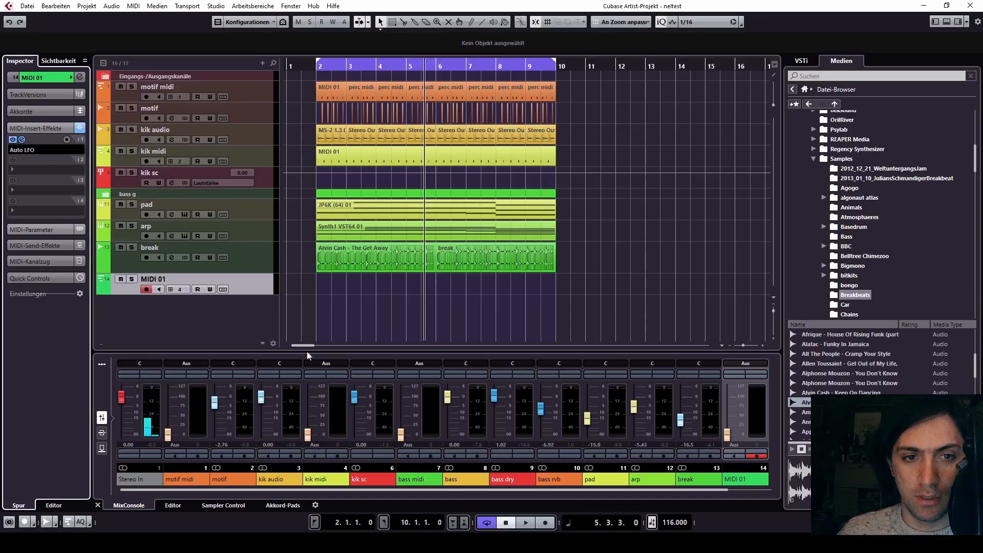
left_click(172, 278)
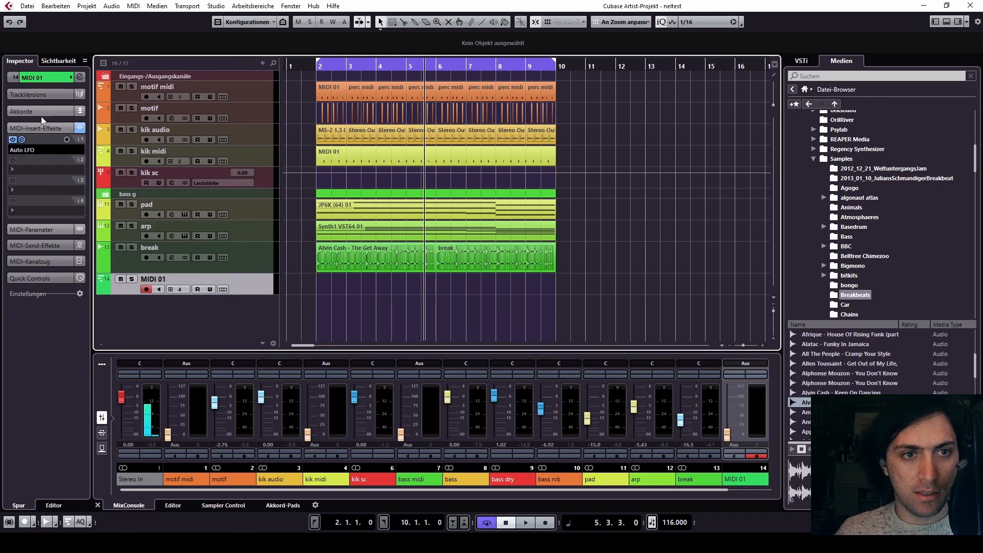
left_click(27, 161)
left_click(27, 157)
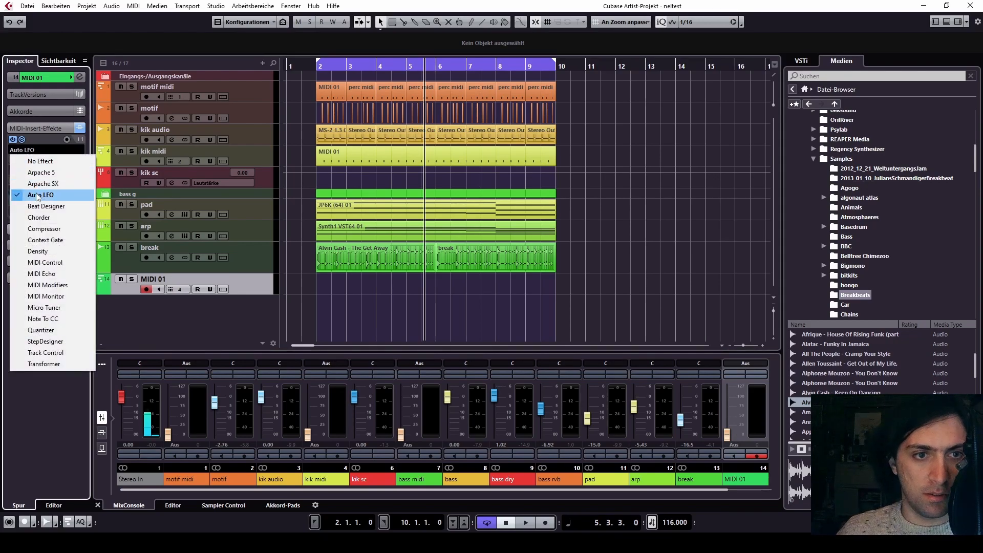
left_click(308, 303)
Remove the MIDI 01 track from the project.
right_click(250, 282)
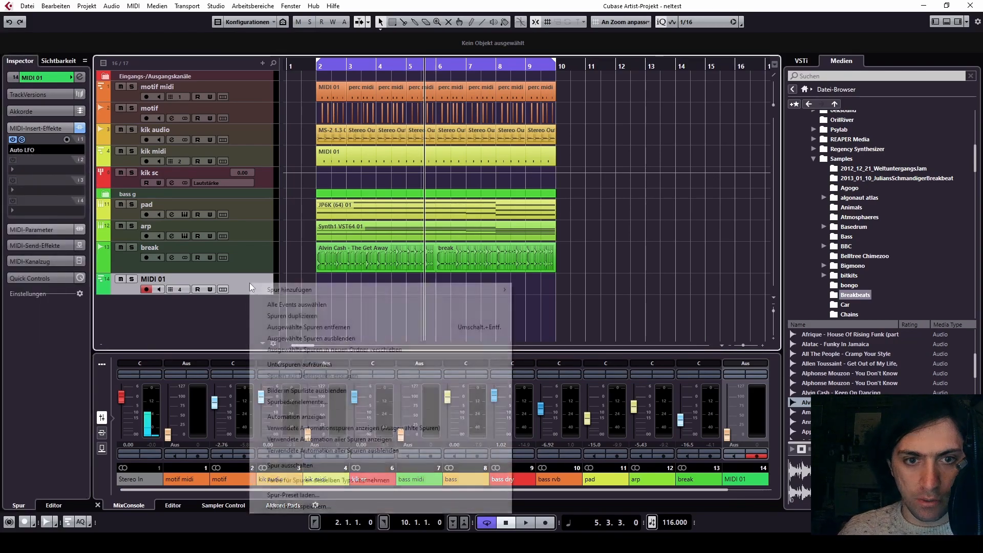
left_click(296, 327)
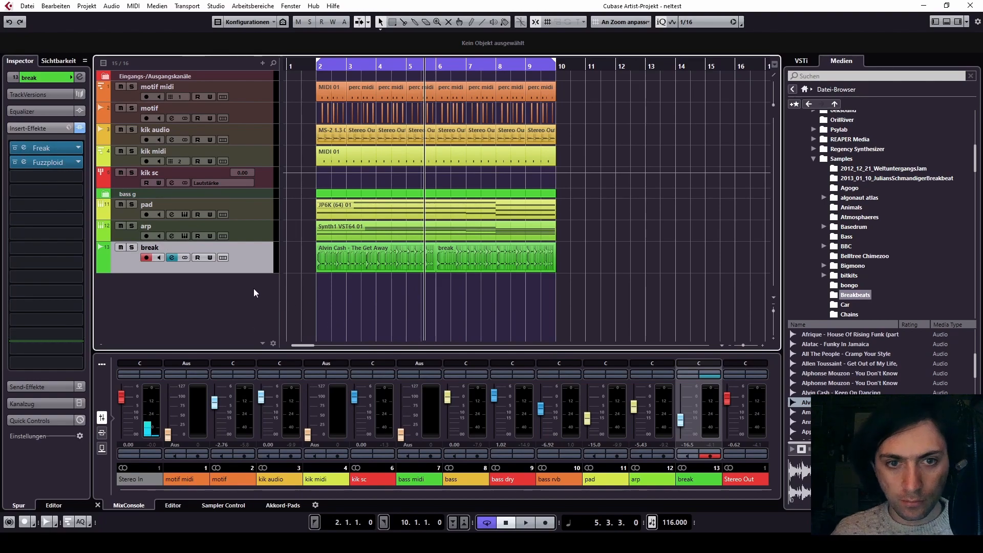
Reduce the break track's height and set its volume to -16.1 while the project plays.
key("space")
left_click_drag(236, 274, 171, 263)
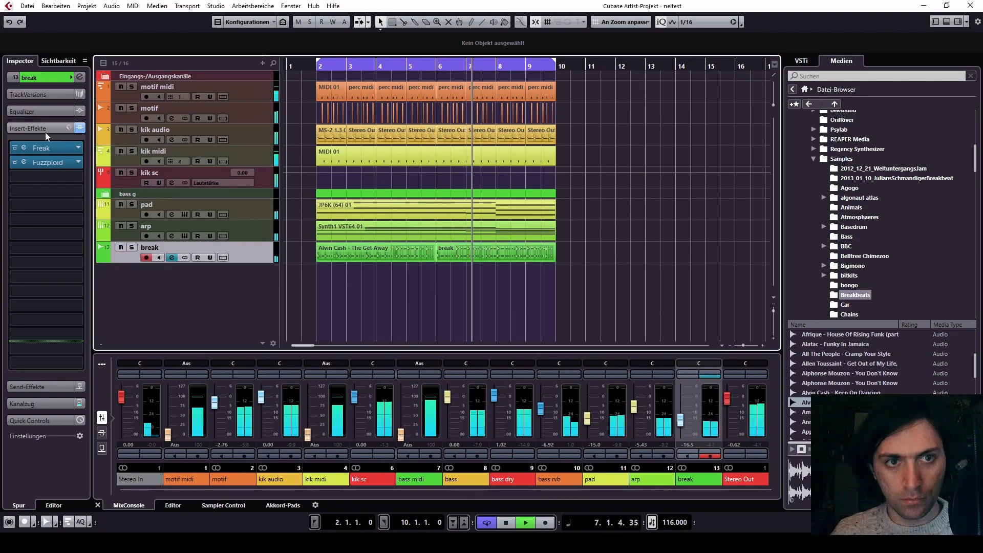
left_click(49, 77)
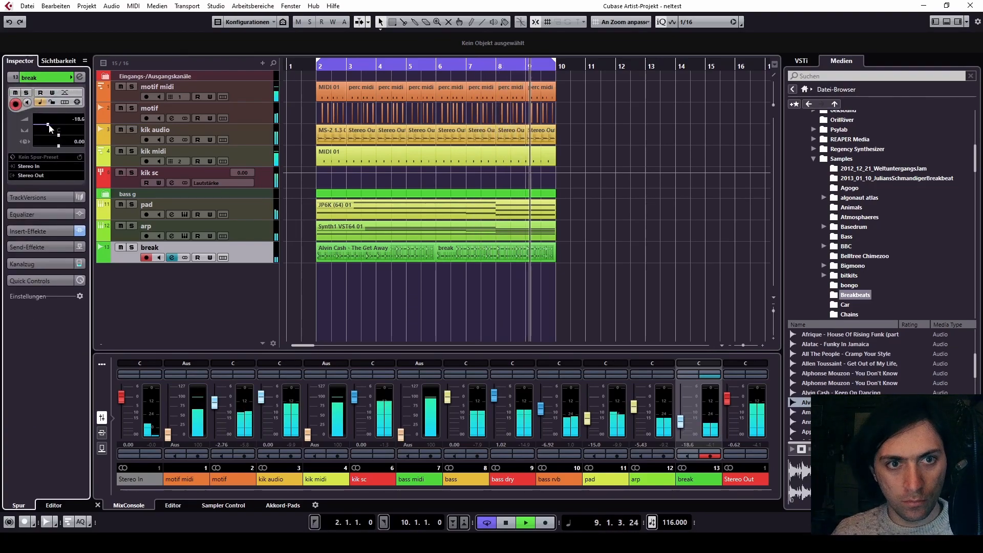
left_click_drag(46, 125, 50, 125)
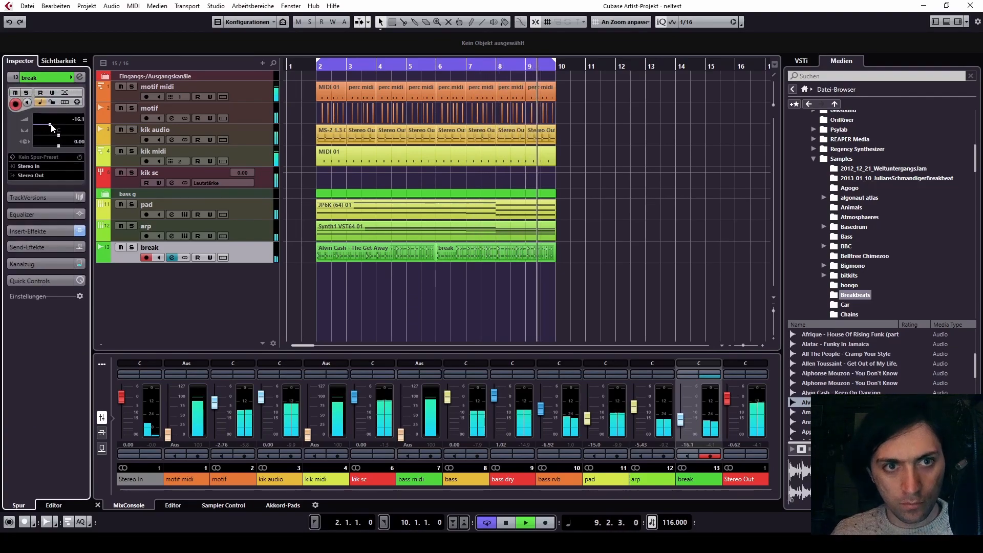
Solo the break track and raise Fuzzploid's input drive to 49.84, ending playback and closing the plug-in.
left_click(131, 248)
left_click(49, 231)
left_click(24, 161)
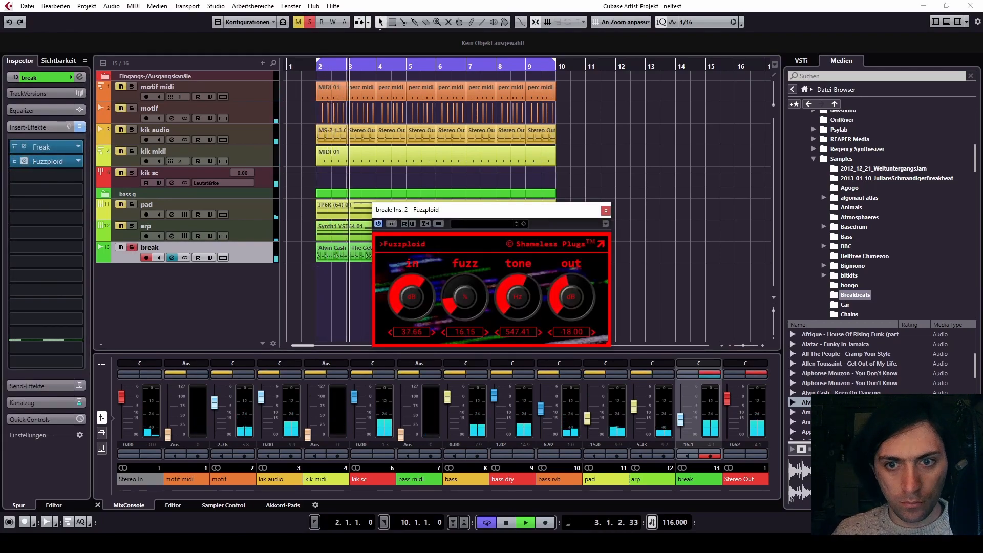
left_click_drag(414, 294, 414, 293)
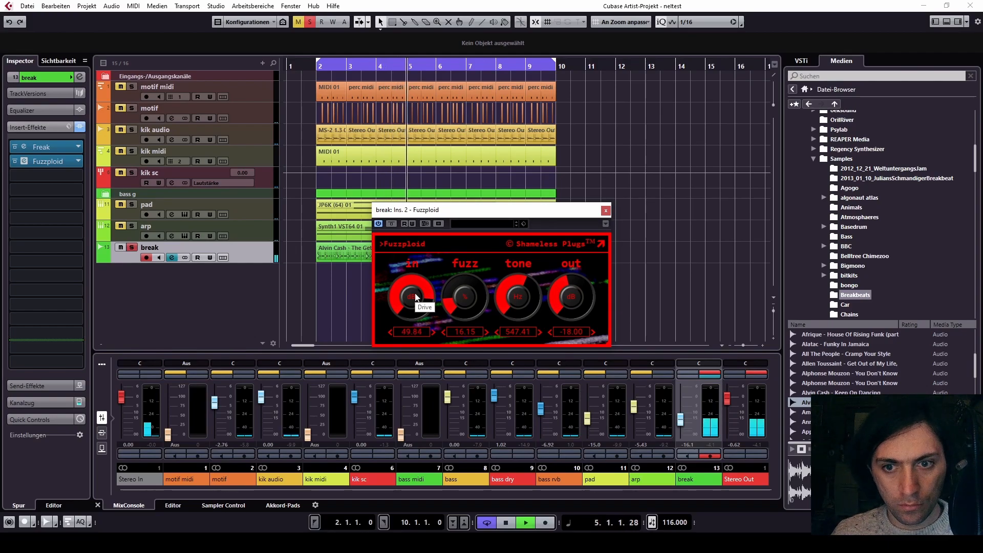
key("space")
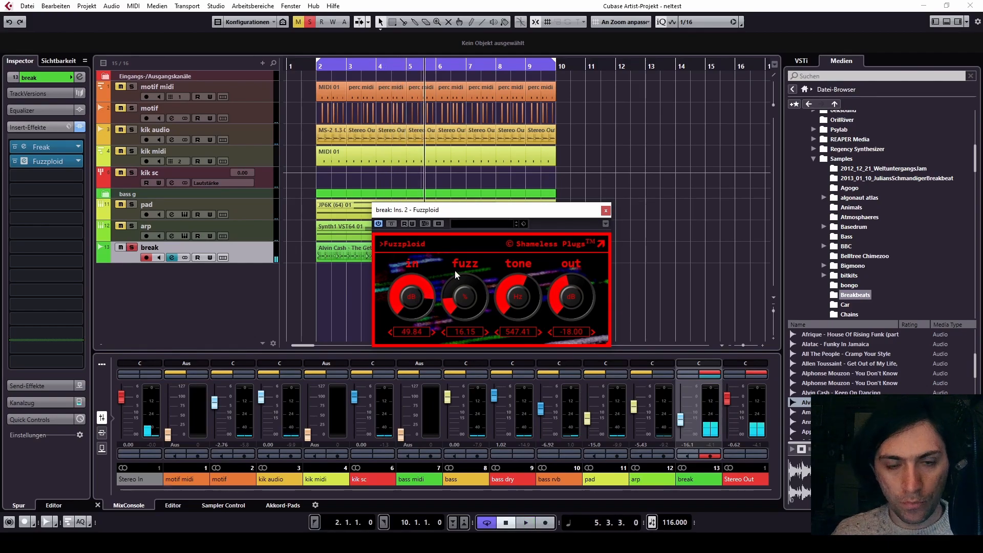
left_click(606, 209)
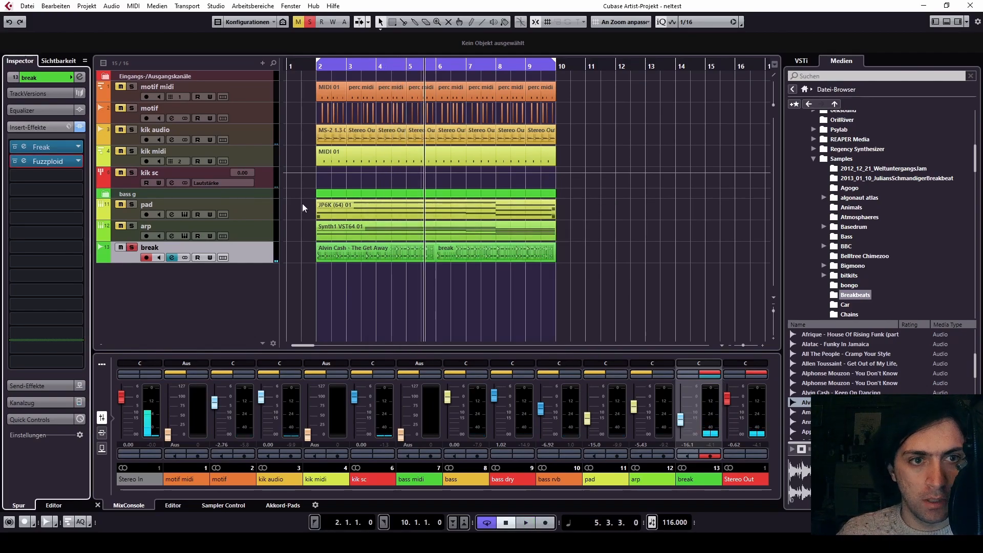
Insert Pro-MB in the break track's third insert slot and create one band covering the full frequency range.
left_click(54, 176)
type("mb")
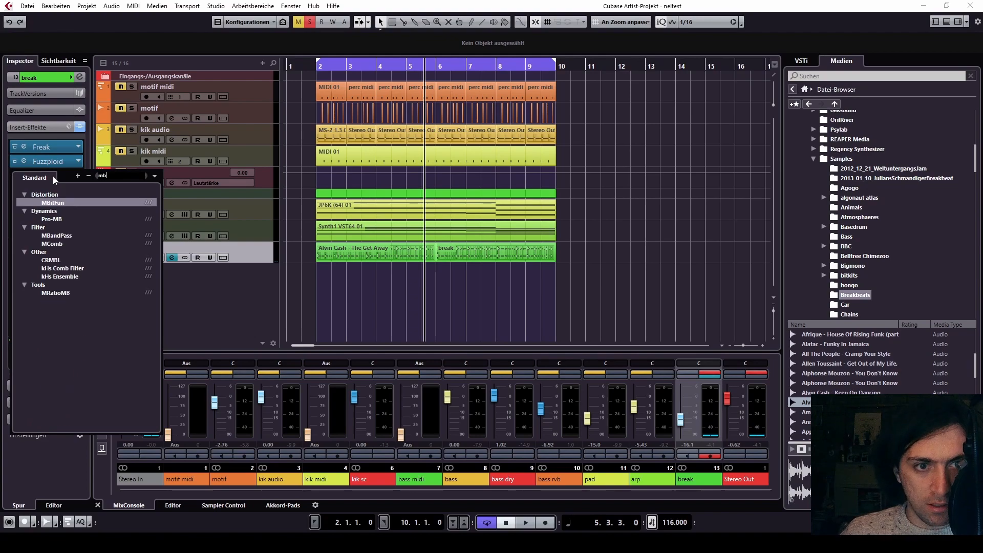
left_click(51, 219)
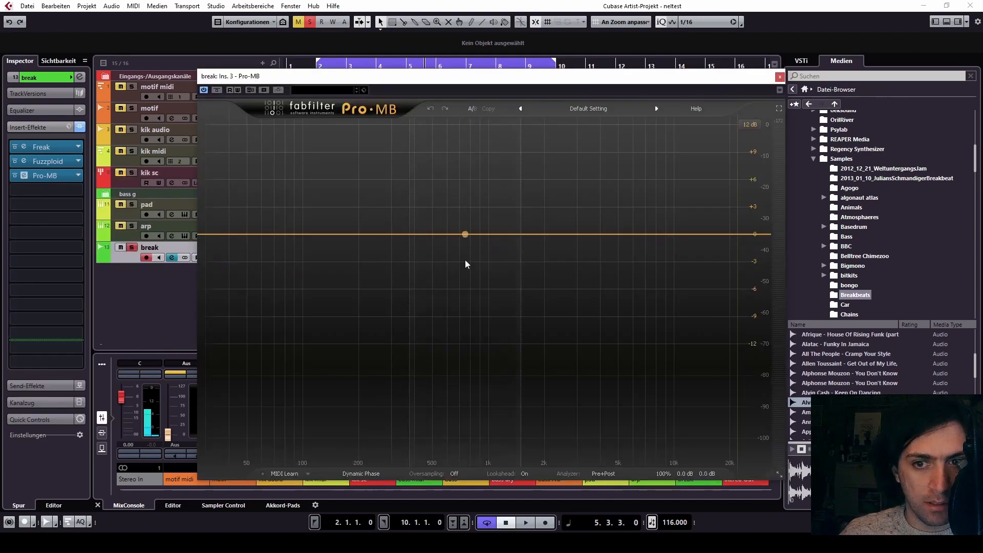
left_click(736, 235)
left_click_drag(737, 235, 484, 234)
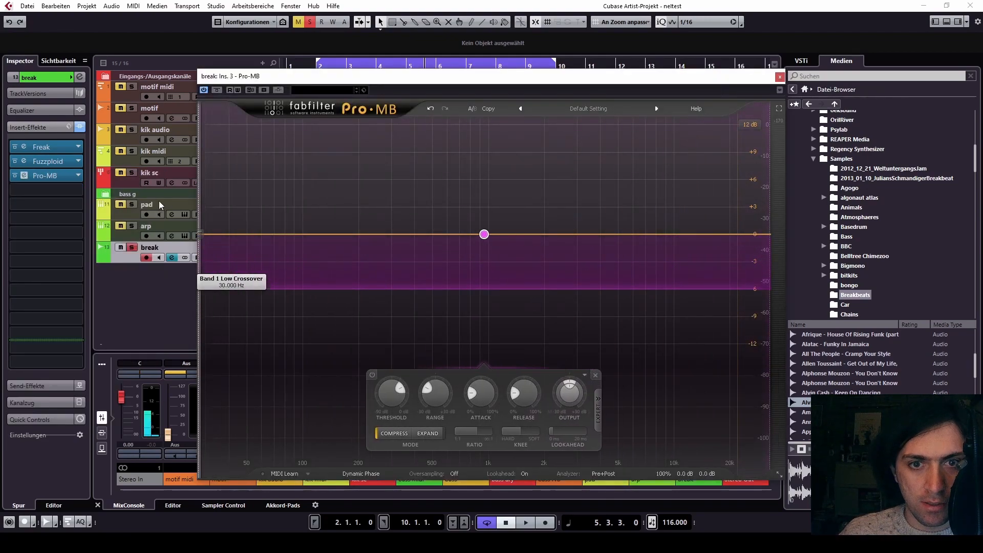
Set the Pro-MB band to Expand with the lowest range, and enable its external side chain input.
left_click(435, 433)
left_click_drag(435, 395, 441, 444)
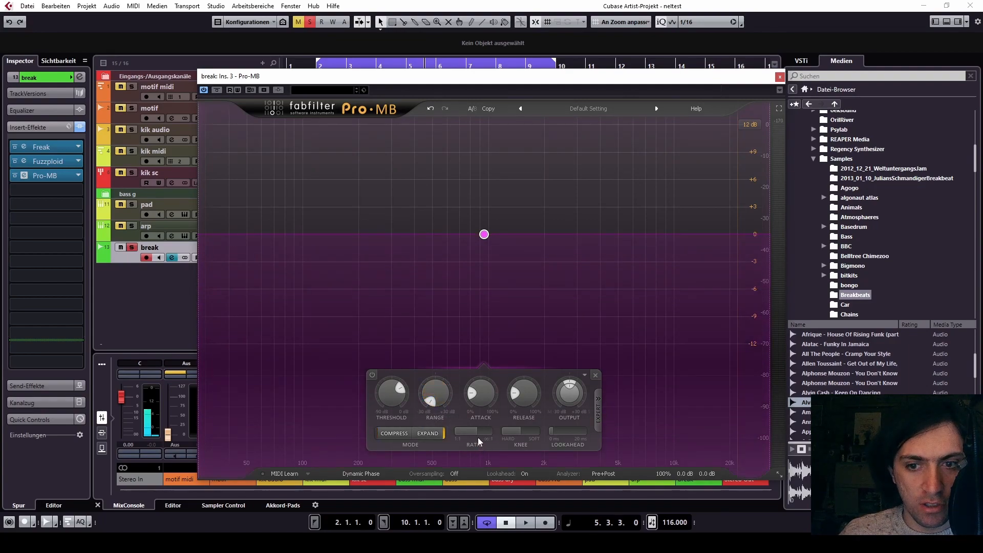
left_click(598, 403)
left_click(604, 393)
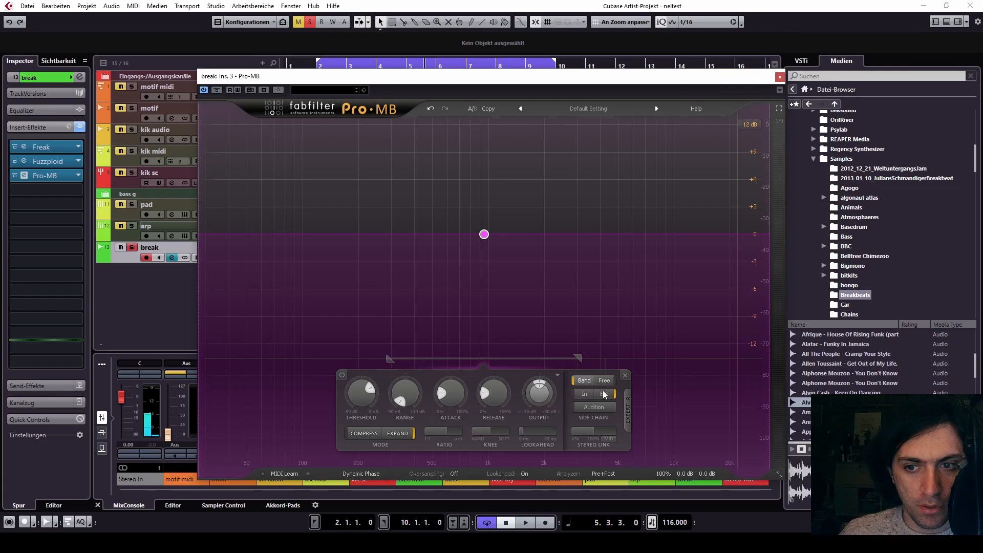
left_click(277, 89)
Move the Pro-MB window aside and check the break track's send slots and insert list.
left_click_drag(289, 76, 609, 127)
left_click(242, 257)
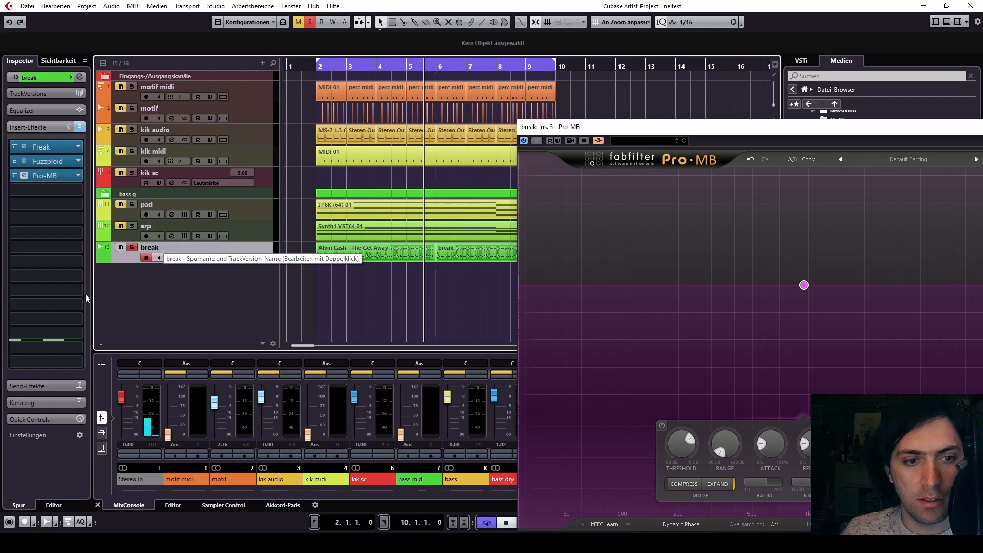
left_click(27, 386)
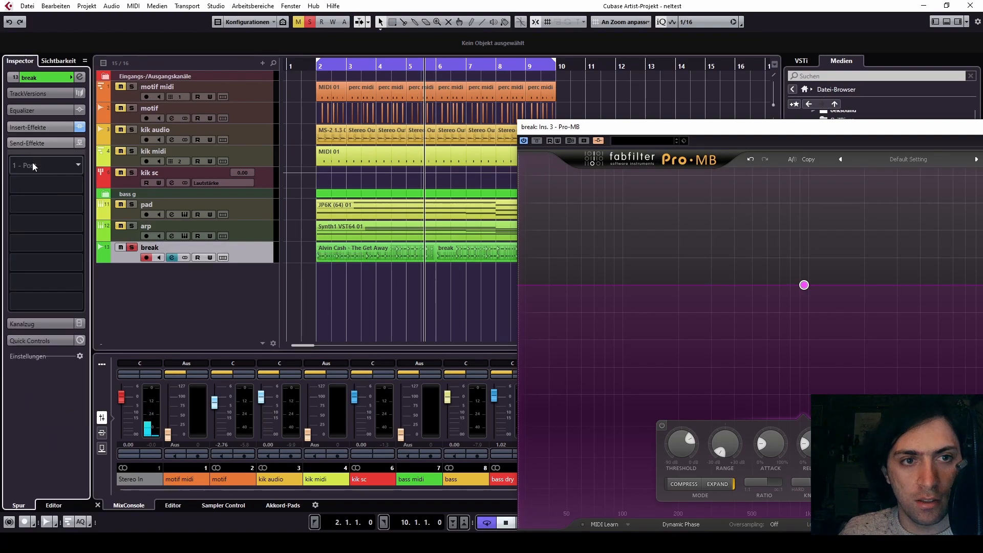
left_click(35, 128)
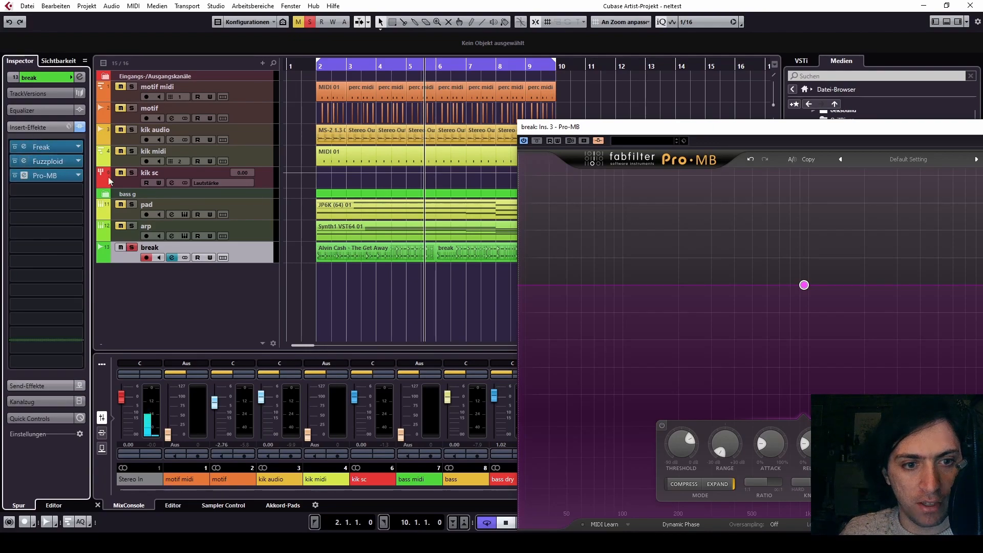
Add one stereo group channel track routed to Stereo Out, placed inside the group folder.
right_click(144, 279)
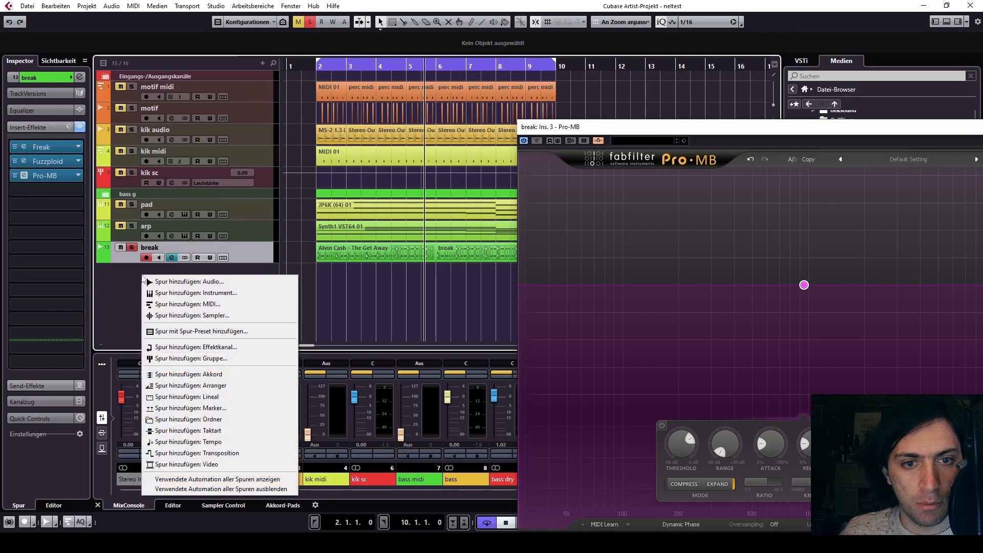
left_click(232, 358)
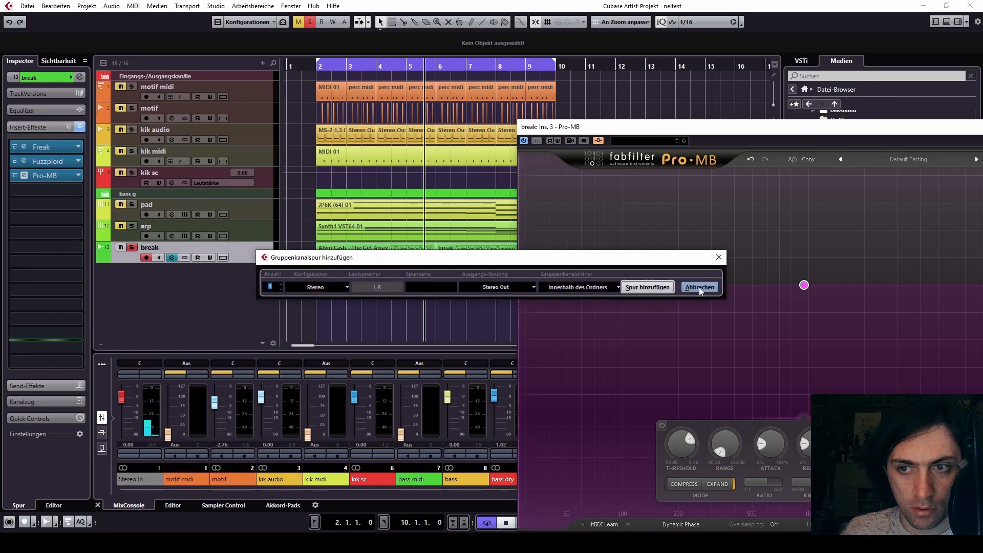
left_click(647, 287)
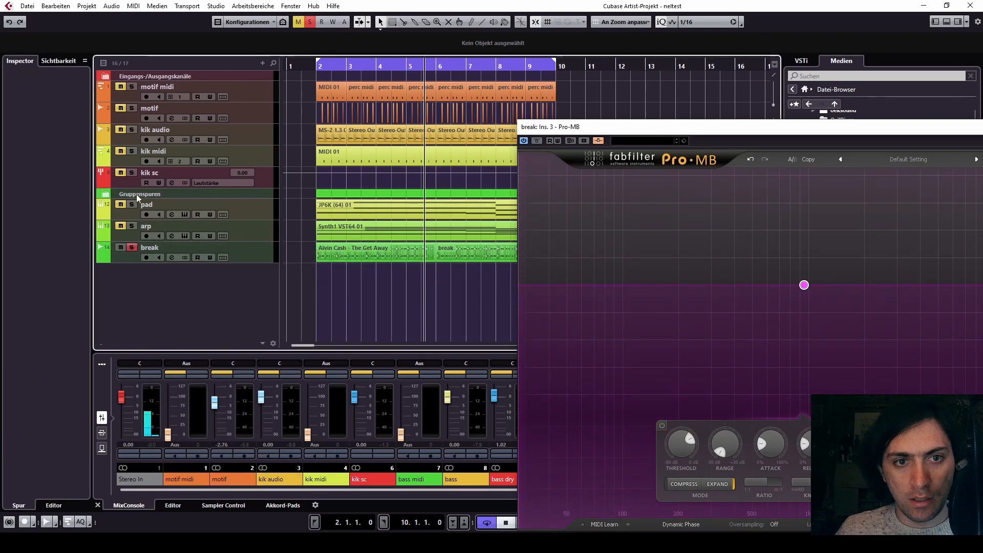
Expand the Gruppenspuren folder track and rename it bass g.
left_click(107, 197)
left_click(150, 195)
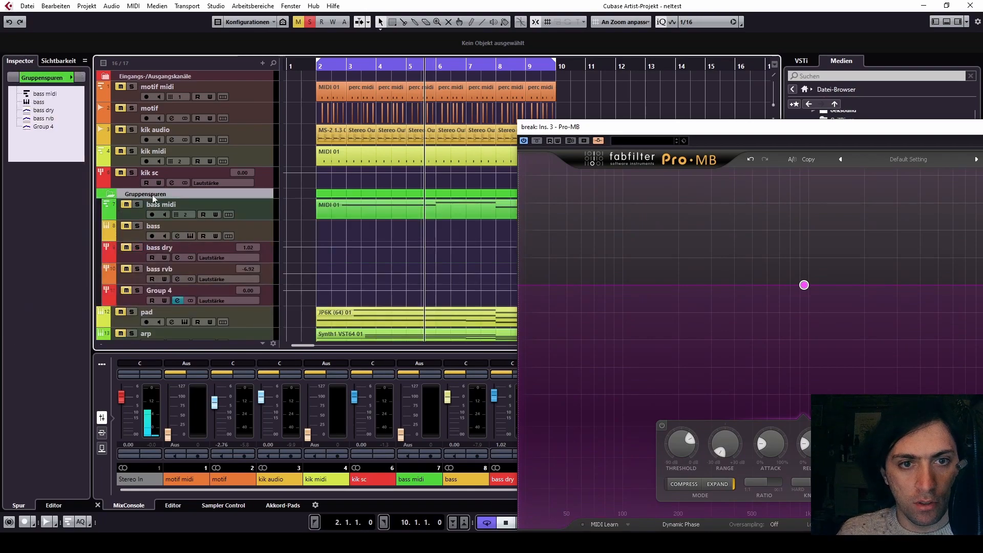
left_click(155, 292)
left_click(145, 195)
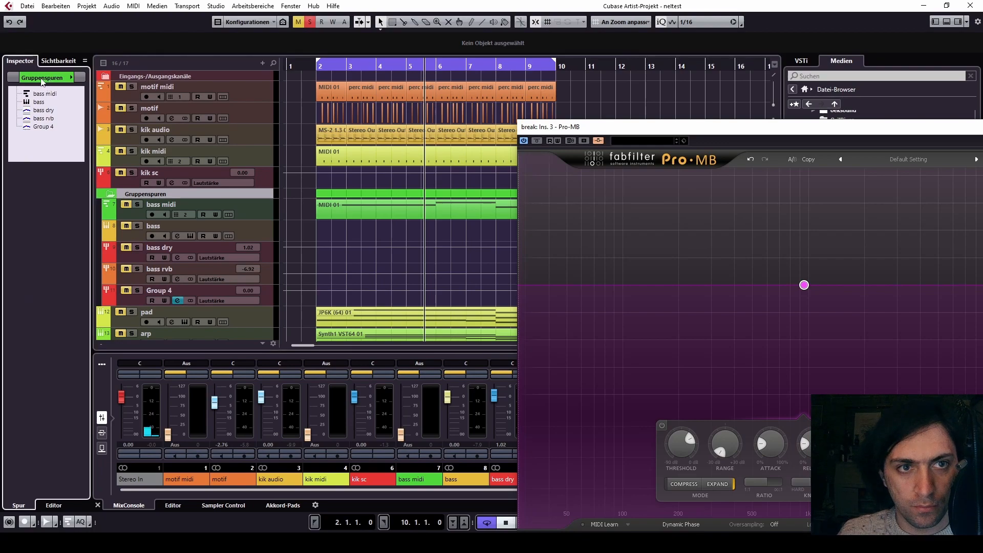
double_click(43, 80)
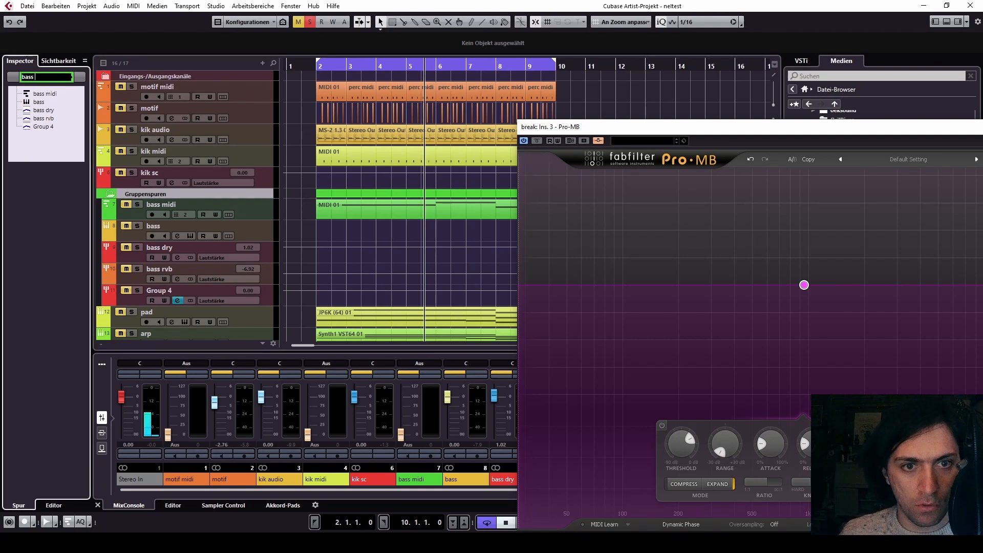
key("Return")
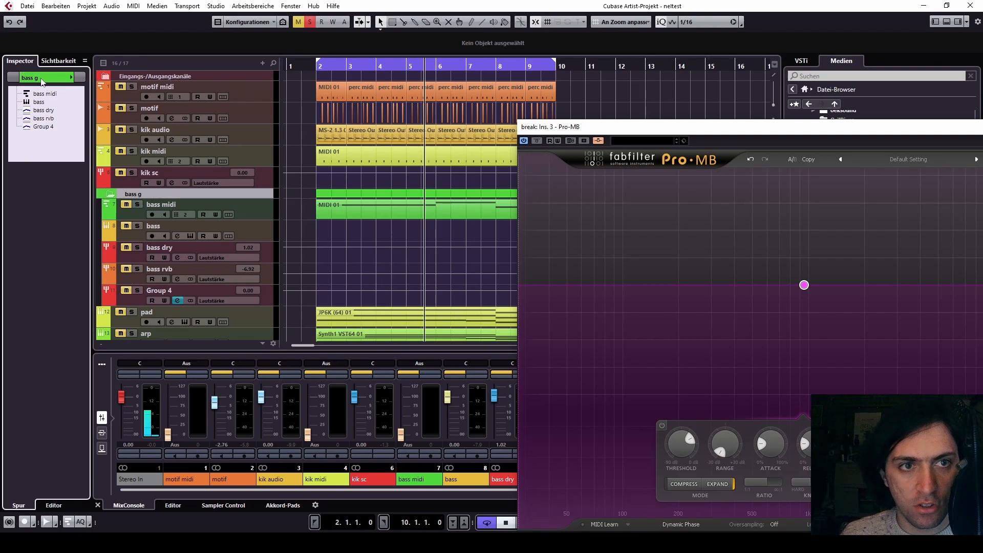
Move Group 4 out of the bass g folder to below the break track and close the Pro-MB window.
left_click(168, 293)
scroll(376, 266, "down", 2)
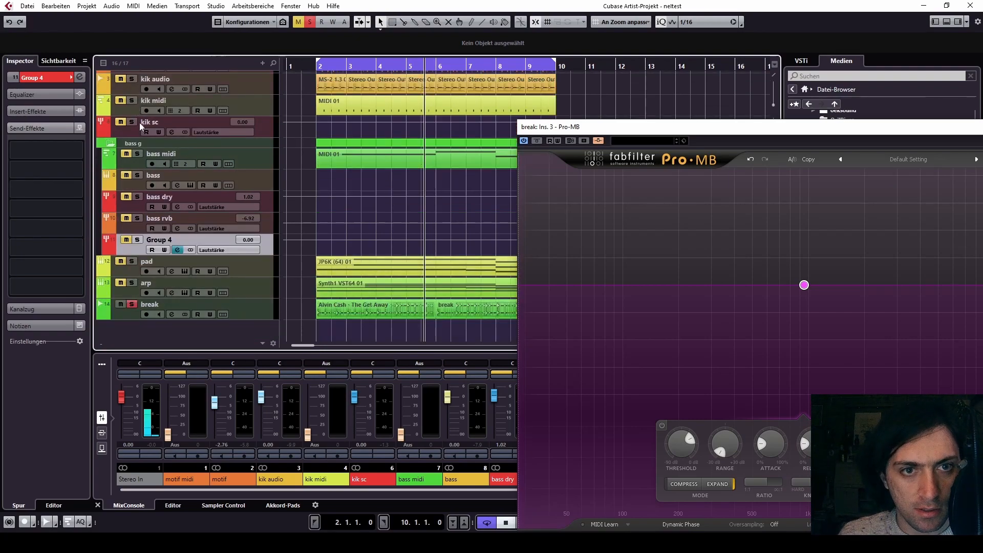
double_click(158, 241)
left_click_drag(162, 250, 156, 339)
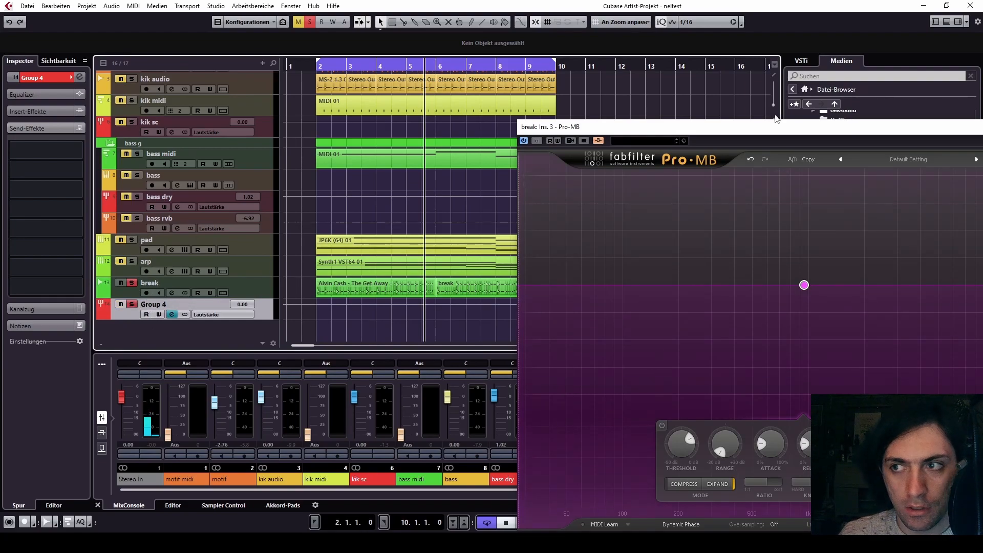
left_click_drag(887, 120, 772, 124)
left_click(905, 120)
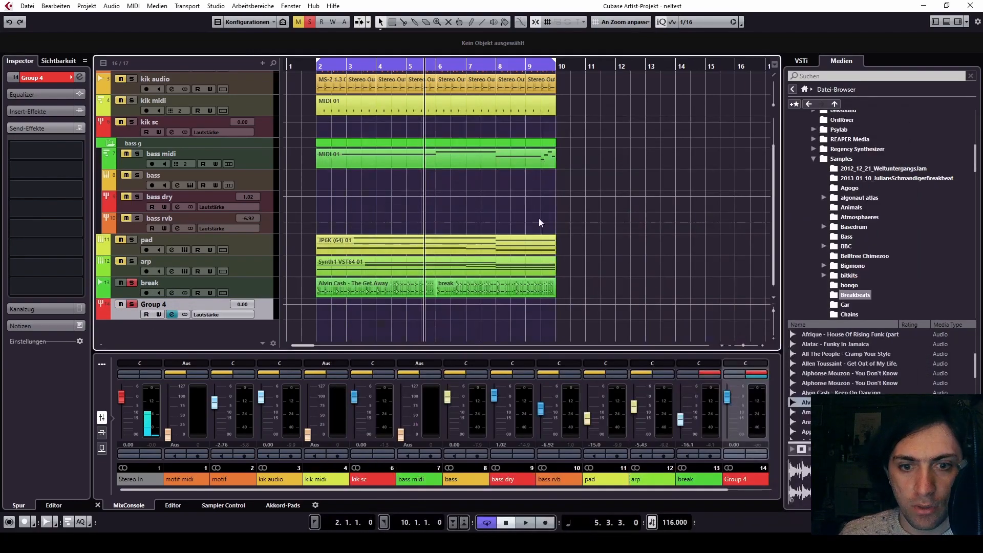
Show the inserts in an enlarged MixConsole and move Freak, Fuzzploid and Pro-MB from the break channel to Group 4.
left_click(102, 433)
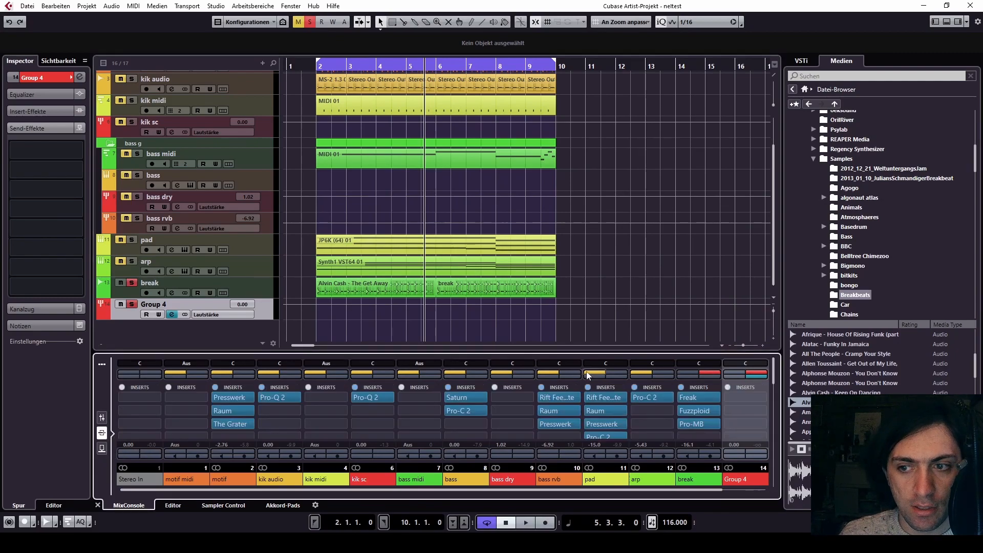
left_click_drag(650, 350, 651, 310)
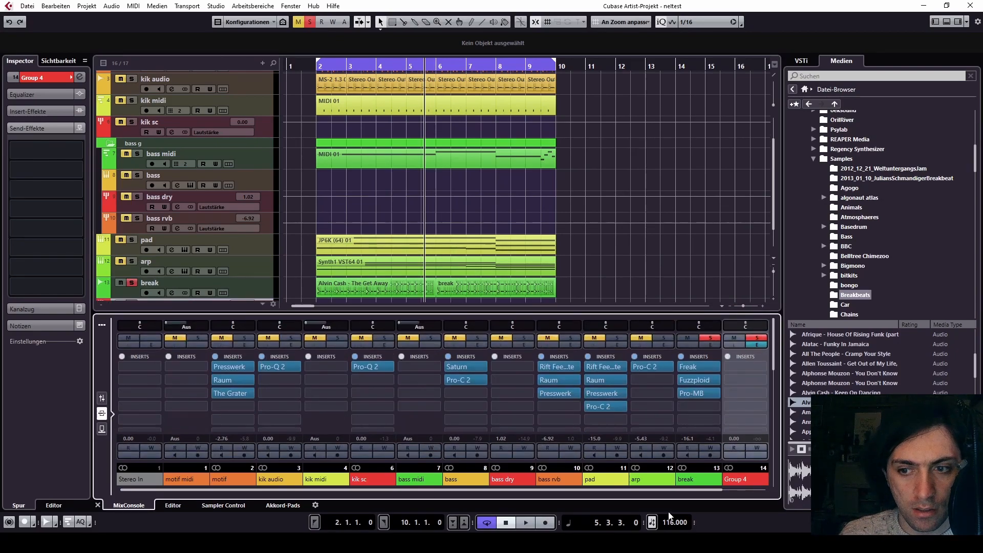
left_click_drag(670, 490, 753, 490)
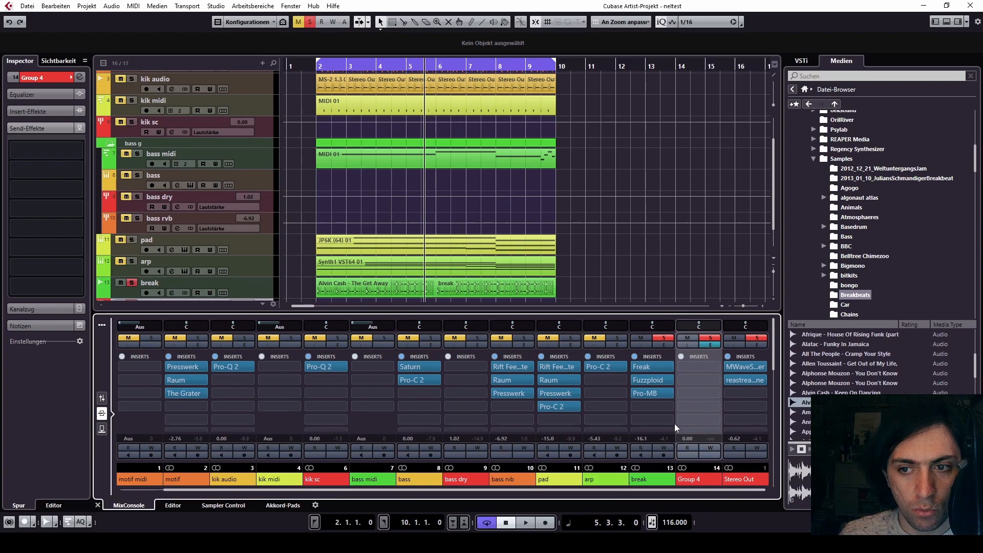
left_click_drag(656, 364, 698, 379)
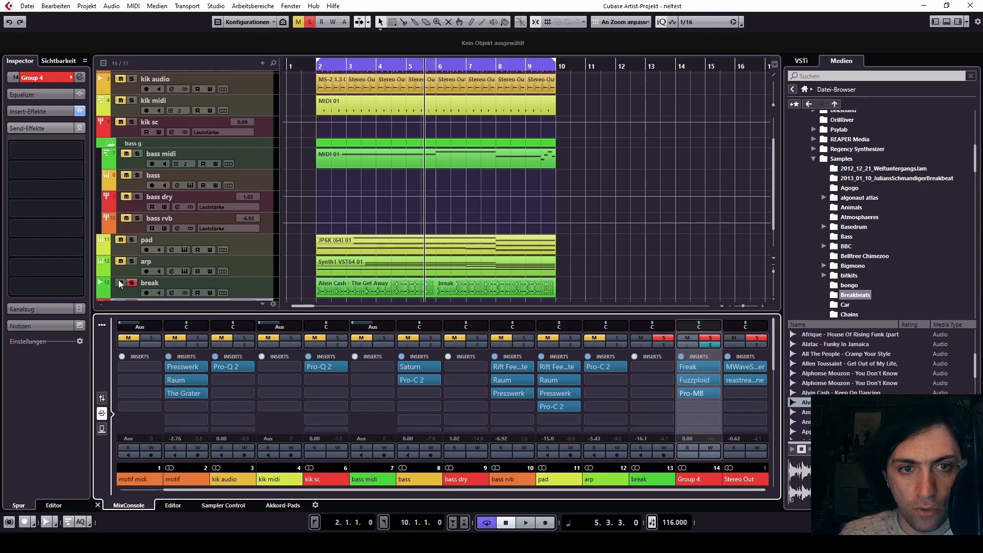
Add a pre-fader send on the break track to the side chain of Pro-MB on Group 4.
left_click(191, 282)
scroll(327, 258, "down", 1)
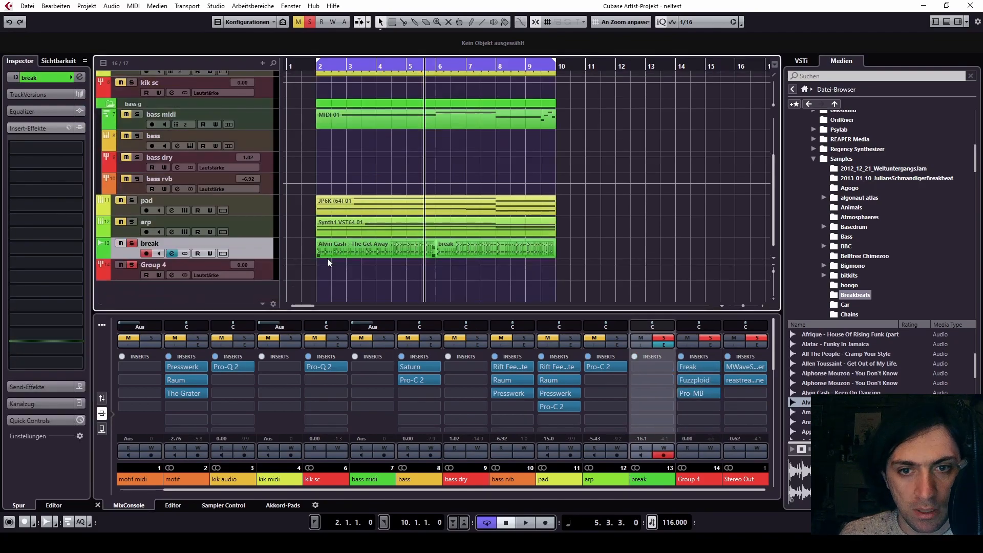
left_click(166, 263)
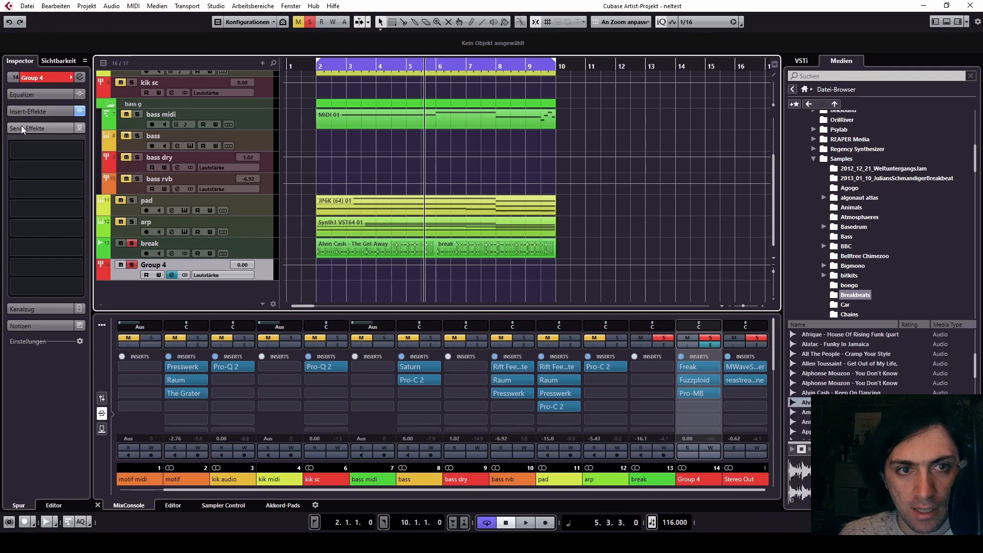
left_click(173, 240)
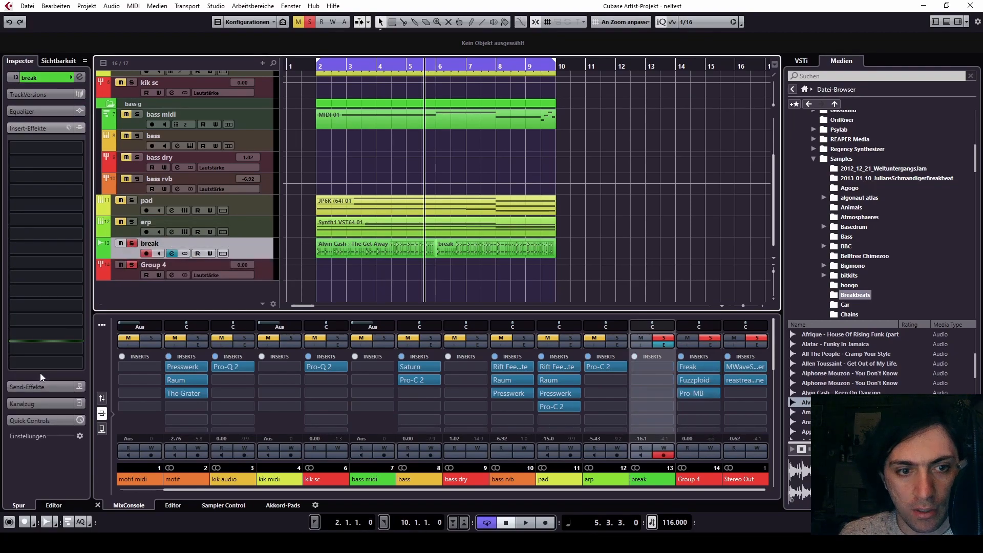
left_click(40, 386)
left_click(32, 162)
left_click(25, 221)
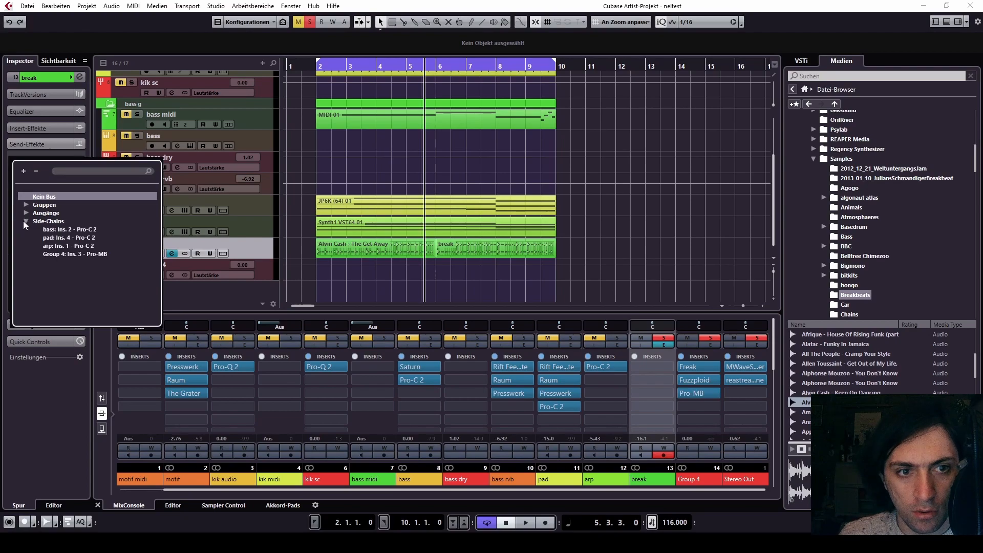
left_click(75, 253)
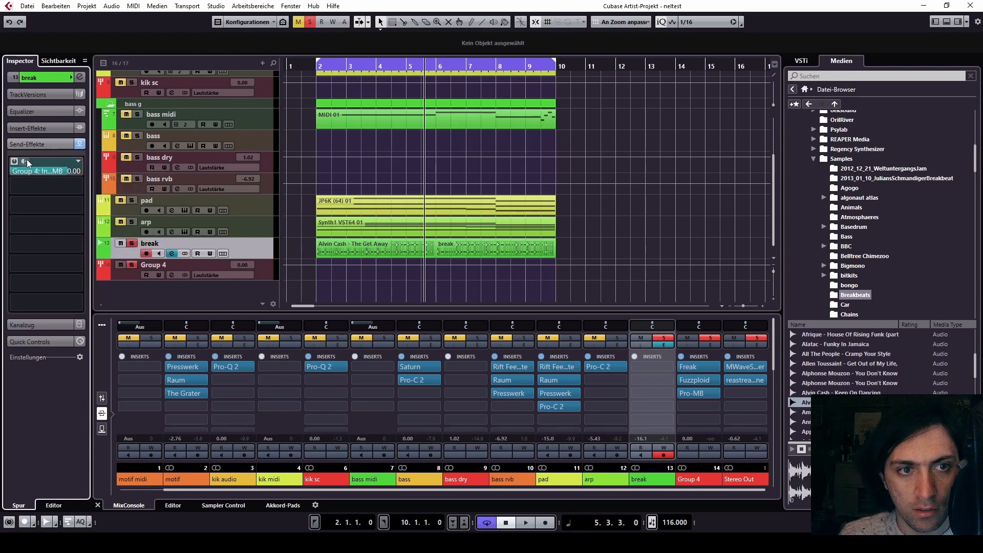
left_click(24, 162)
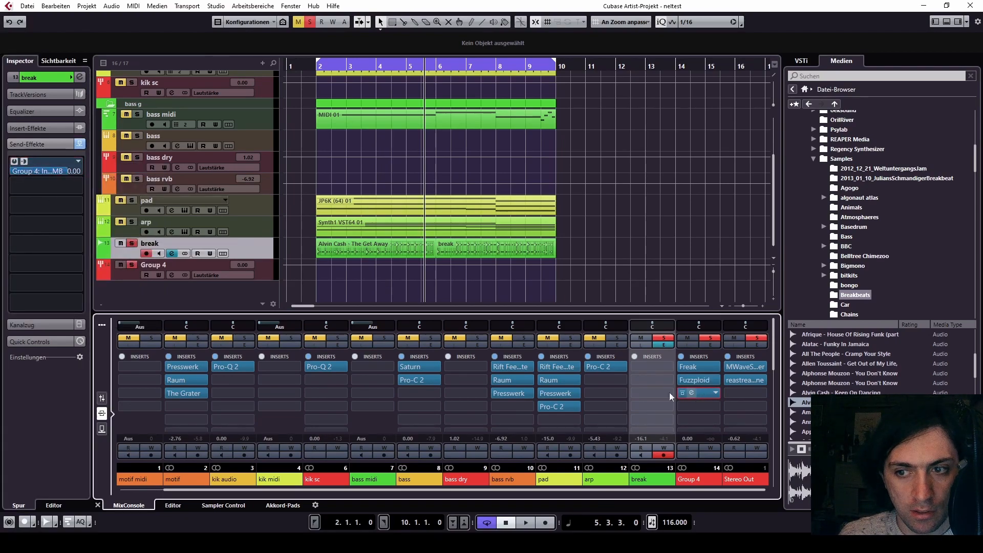
Open Group 4's Pro-MB and route the break track's output to Group 4.
left_click(688, 393)
left_click_drag(598, 122, 558, 108)
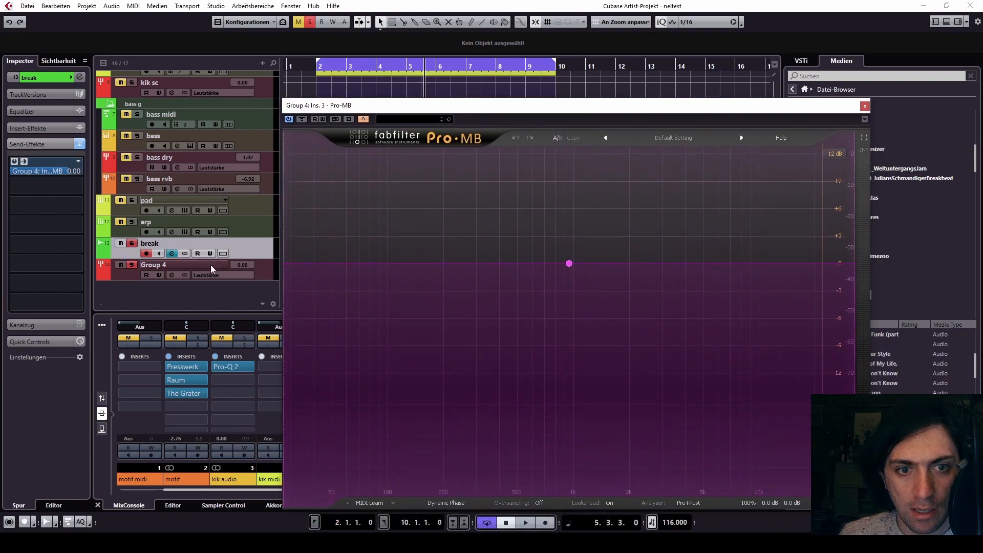
key("space")
left_click(40, 77)
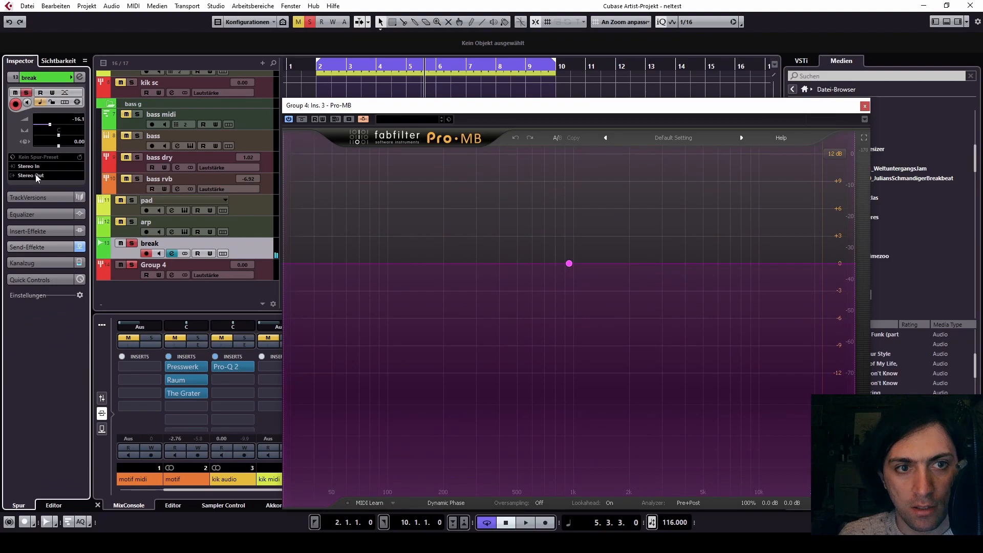
left_click(31, 175)
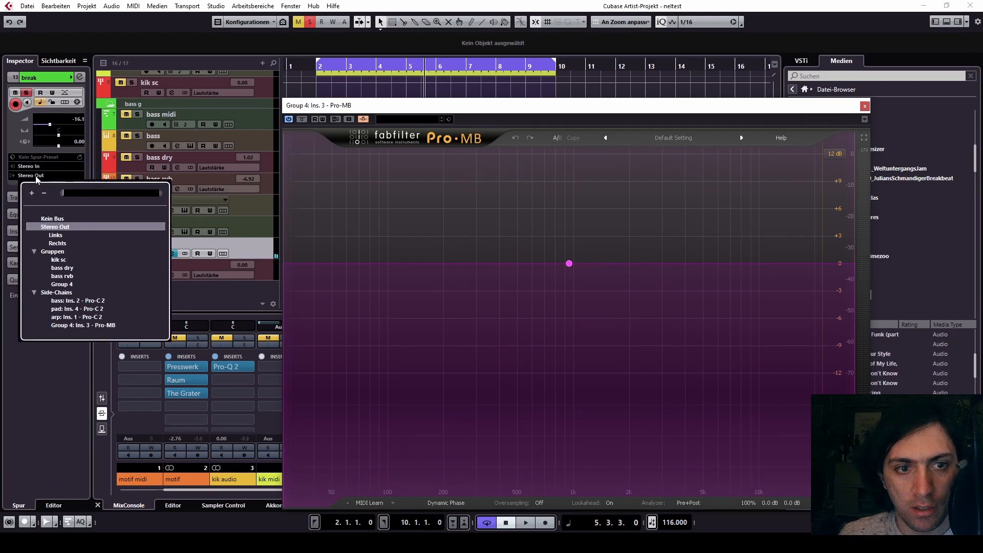
left_click(61, 284)
Rename Group 4 as break g and briefly play the loop to check the signal.
double_click(154, 265)
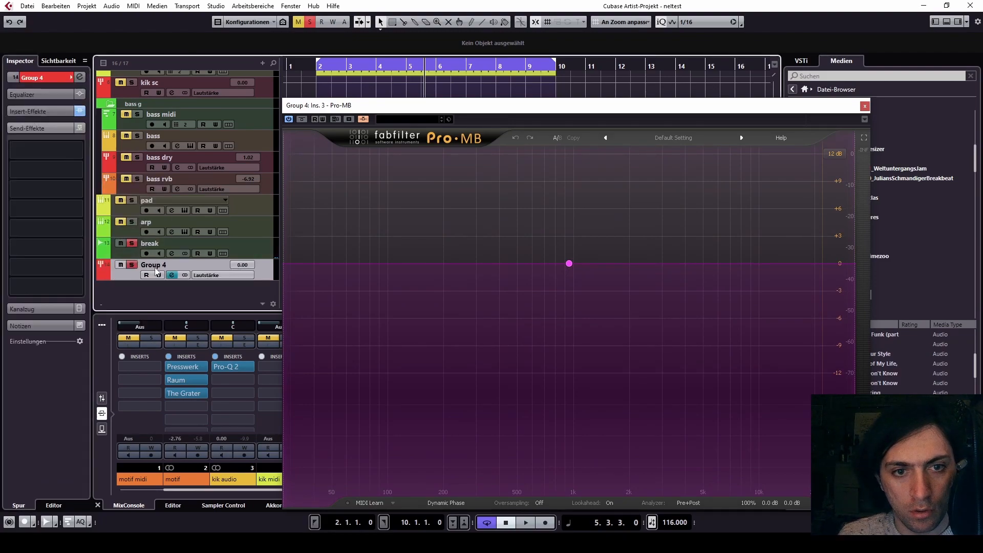
type("break g")
key("Return")
key("space")
key("space")
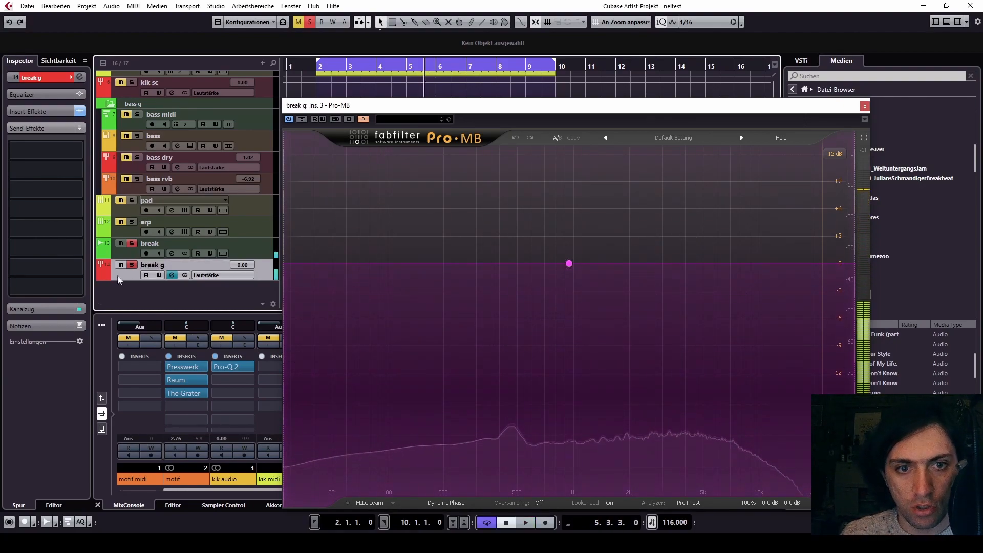
Check the break track's side-chain send and its output routing to the break g group.
left_click(42, 79)
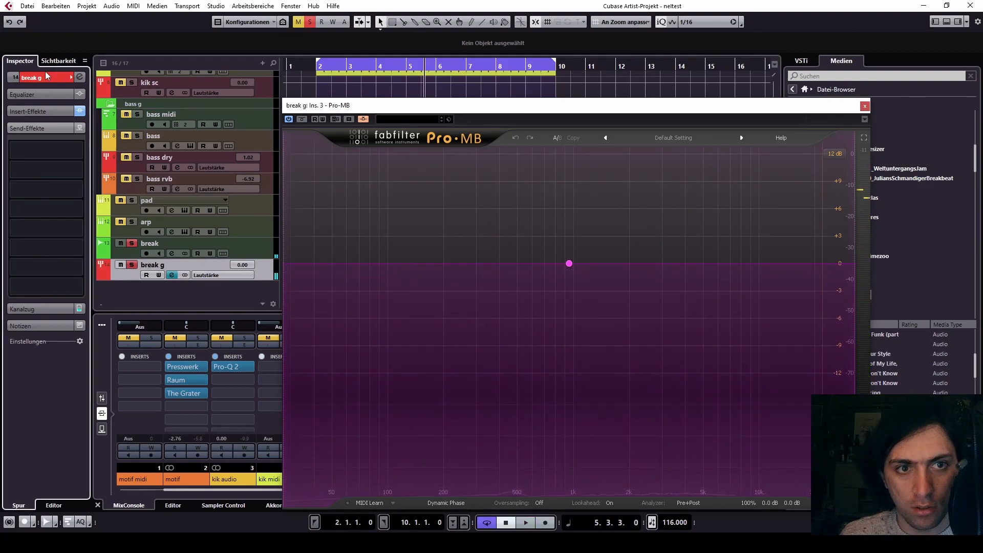
left_click(160, 247)
left_click(41, 248)
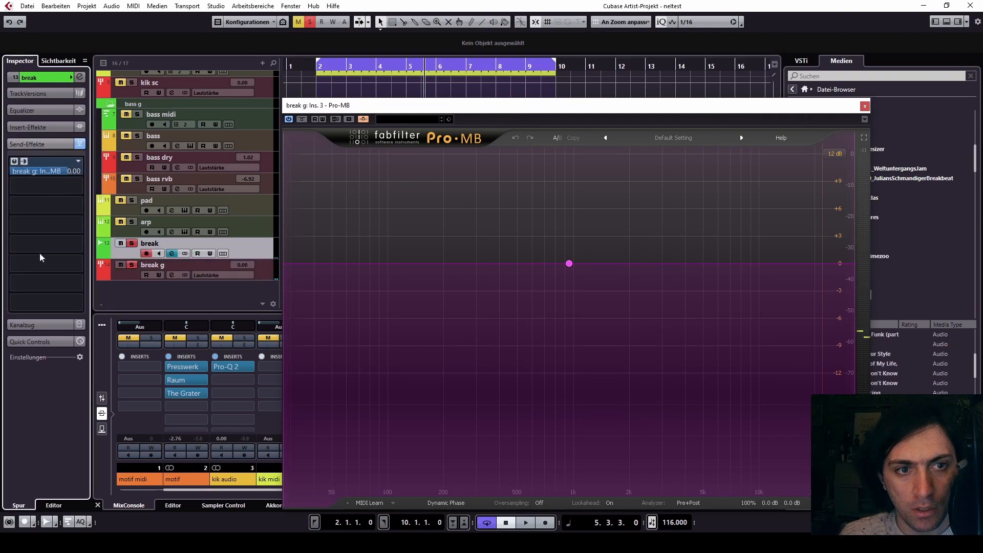
left_click(45, 78)
left_click(40, 176)
left_click(34, 179)
left_click(34, 177)
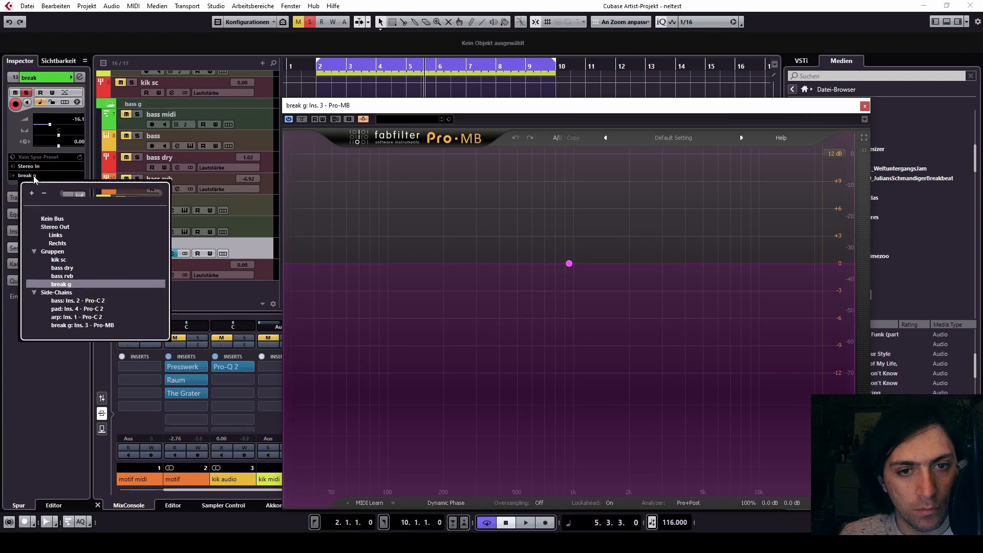
left_click(34, 179)
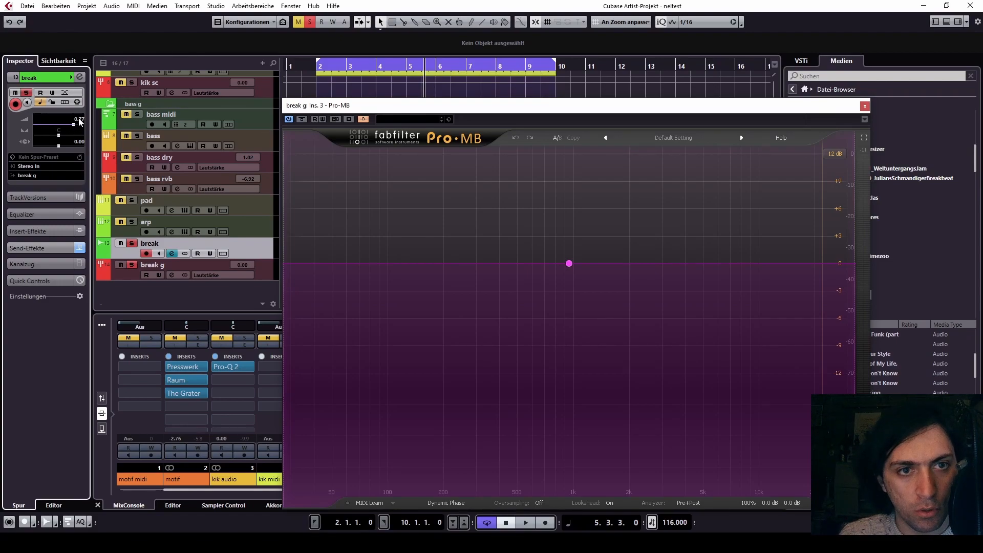
Set the break g group's volume to -16.7 dB and start playback.
left_click(163, 269)
left_click_drag(51, 126, 49, 125)
key("space")
Raise the lookahead of Pro-MB's band 1 while the loop plays, and stop playback.
left_click(569, 263)
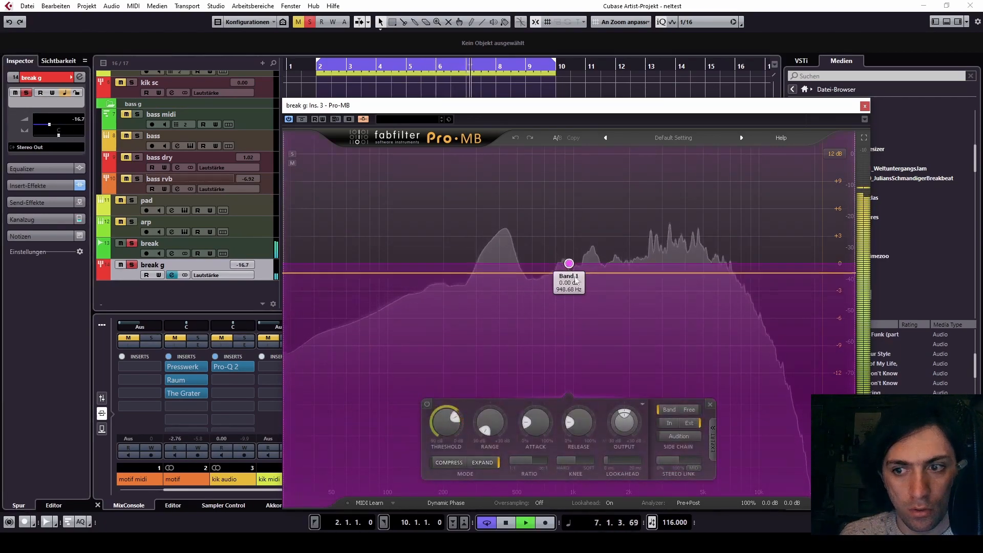
left_click_drag(538, 462, 619, 460)
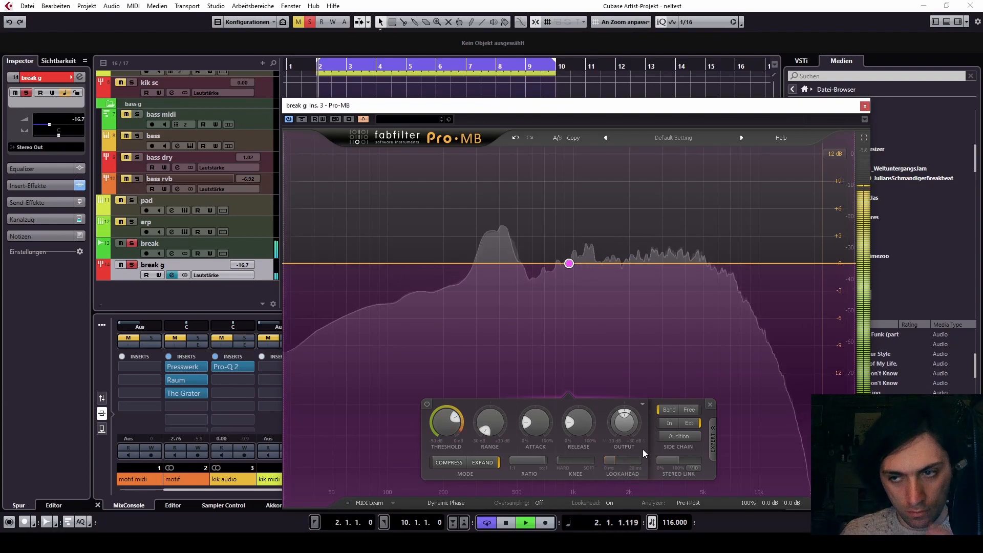
key("space")
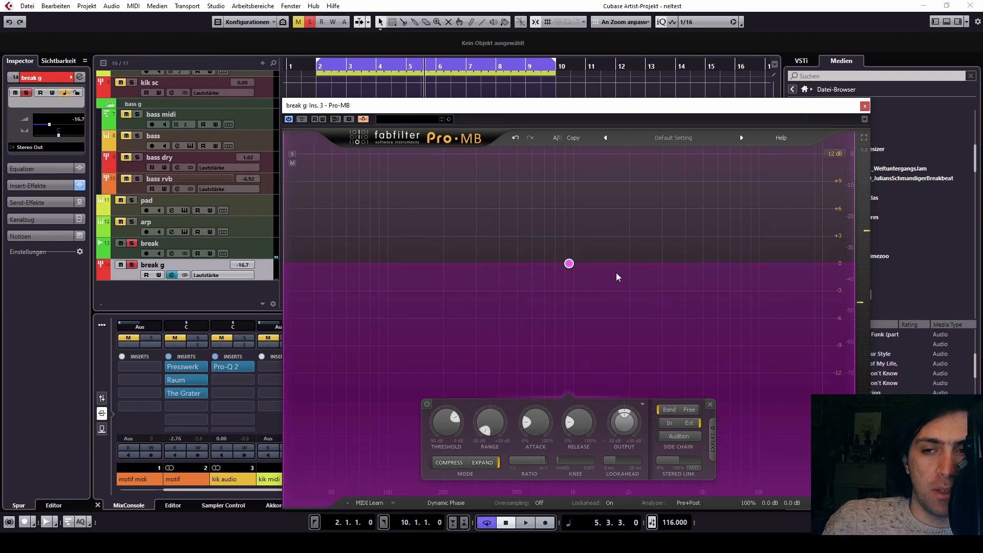
Add a high-frequency band in Pro-MB, solo it and start playback.
left_click(712, 163)
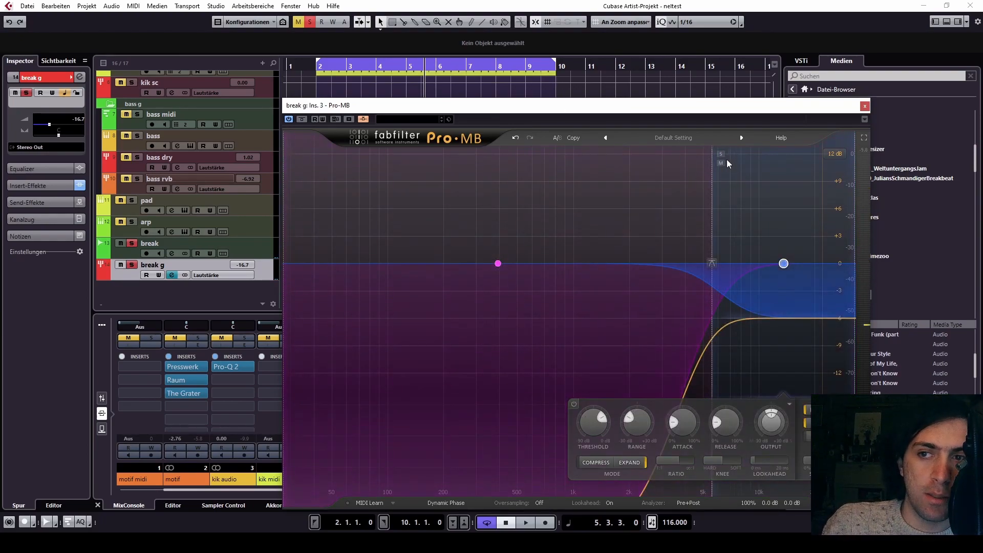
left_click(721, 154)
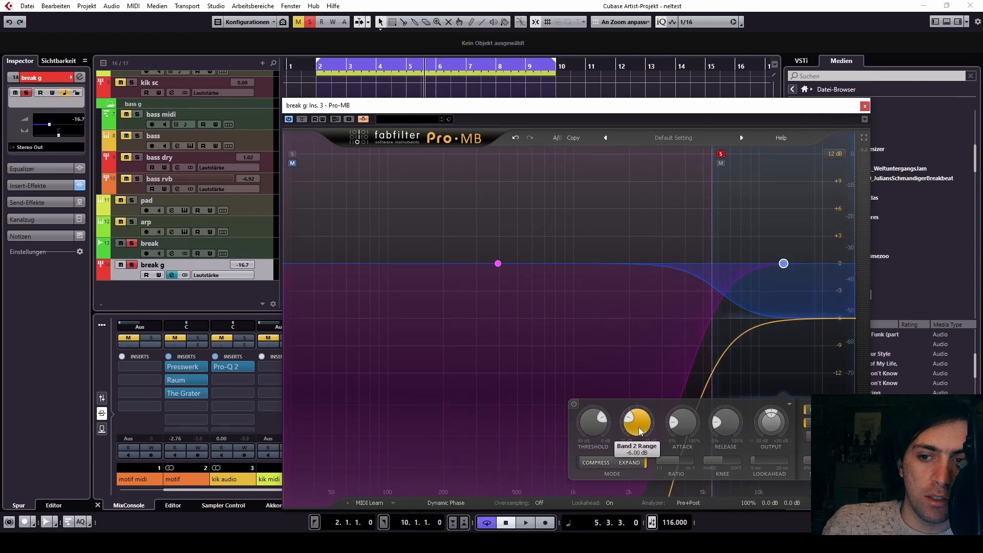
key("space")
Turn band 2 into a gate with a much lower range, higher ratio, lower threshold and 12.4% attack.
left_click_drag(639, 432, 630, 491)
left_click_drag(683, 464, 718, 468)
left_click_drag(601, 428, 598, 463)
left_click_drag(660, 108, 496, 78)
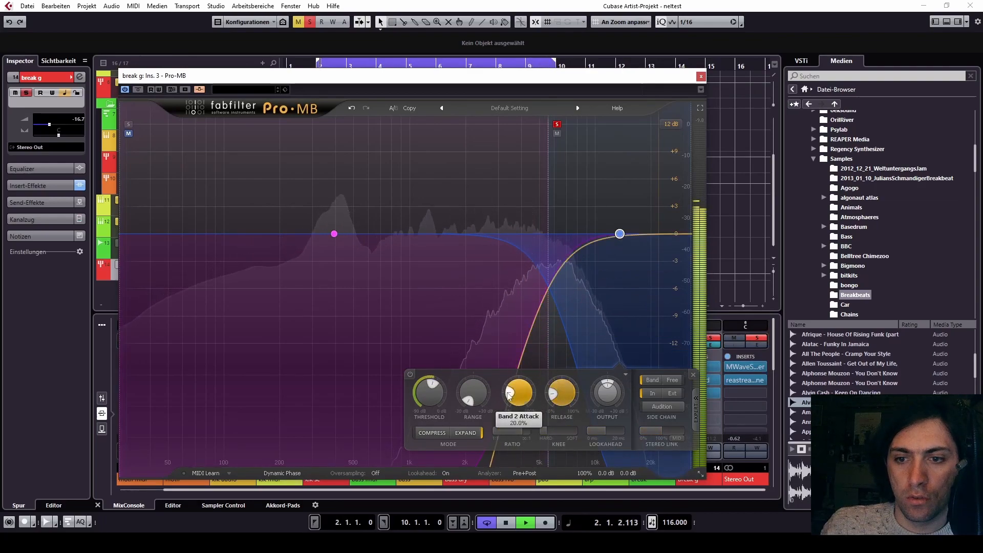
left_click_drag(510, 395, 508, 406)
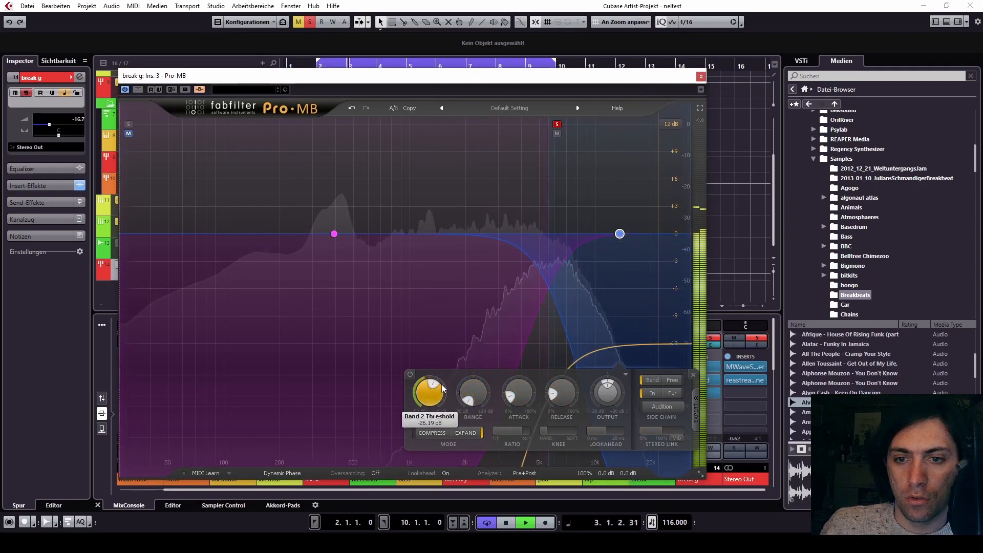
Switch band 2 to the external side chain, set its lookahead to about 11 ms and slightly lower its crossover.
left_click(663, 390)
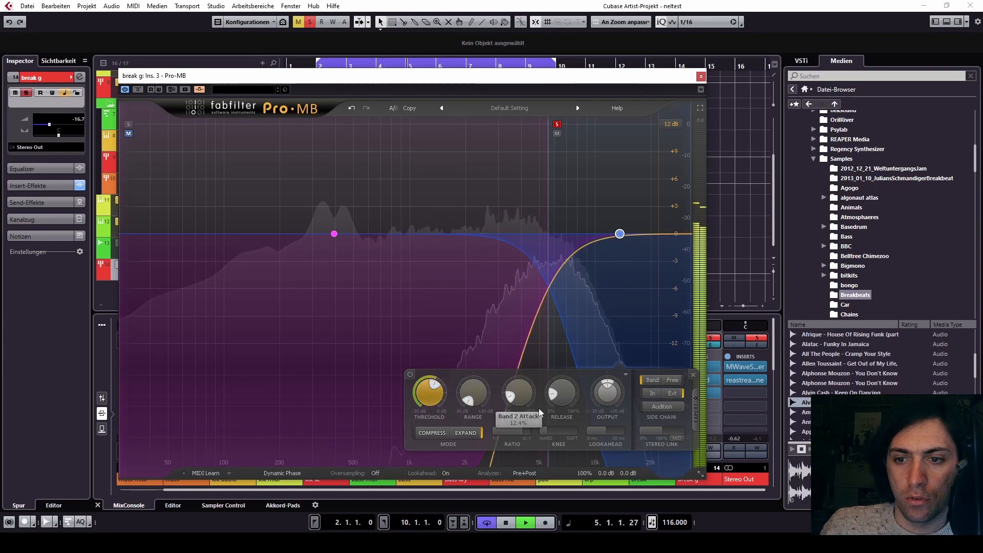
left_click_drag(601, 429, 613, 429)
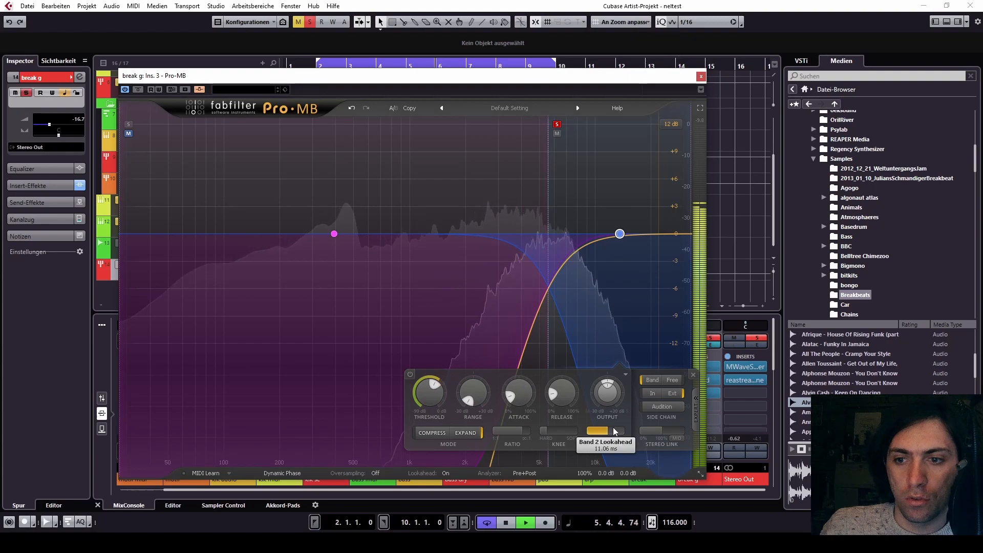
left_click_drag(547, 233, 531, 215)
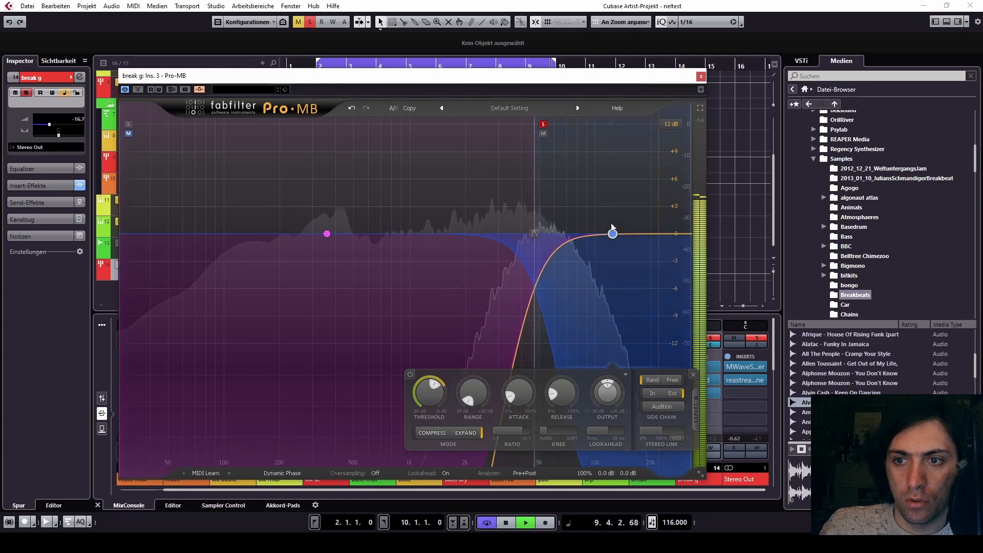
key("space")
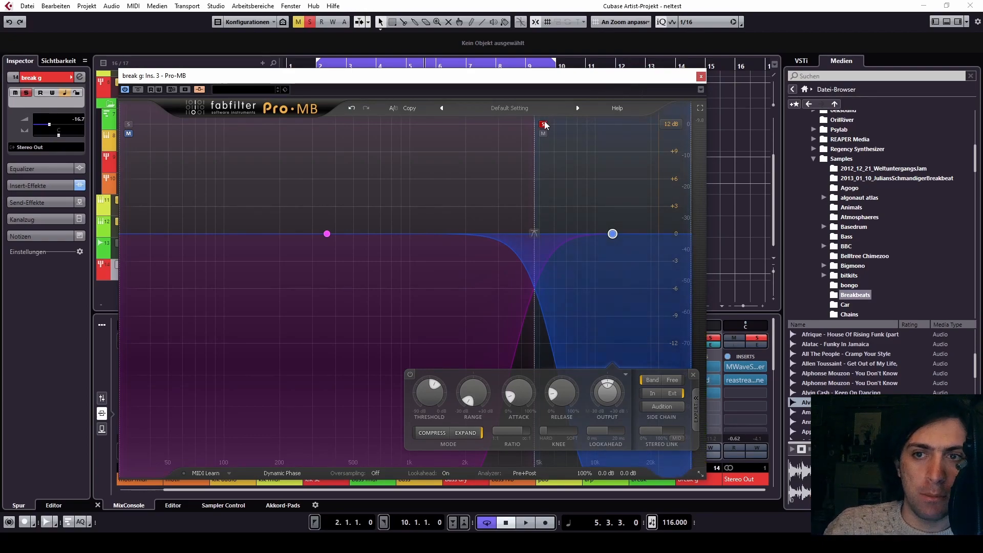
Add and solo a mid band in Pro-MB, with its lower crossover at about 620 Hz.
left_click(394, 125)
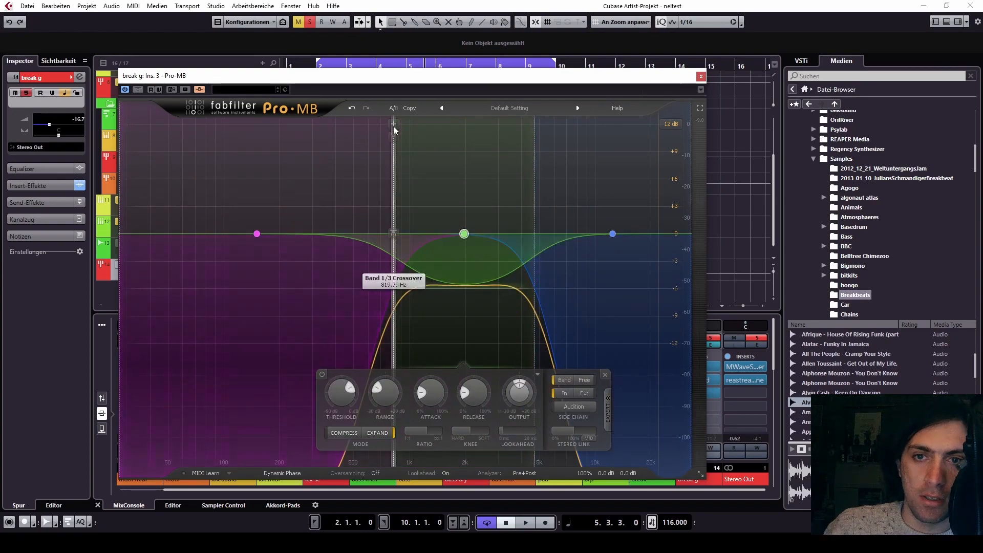
left_click(401, 125)
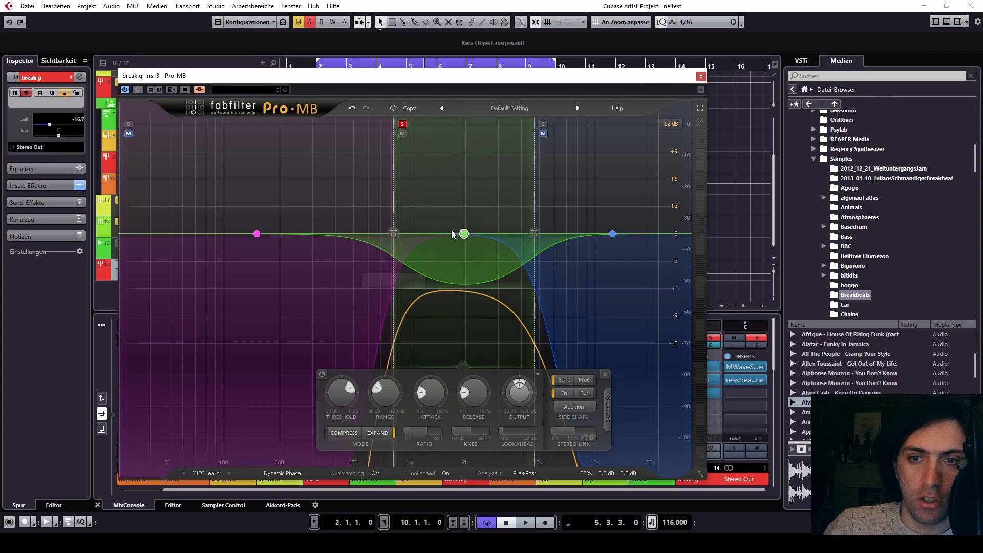
key("space")
left_click_drag(394, 193, 373, 194)
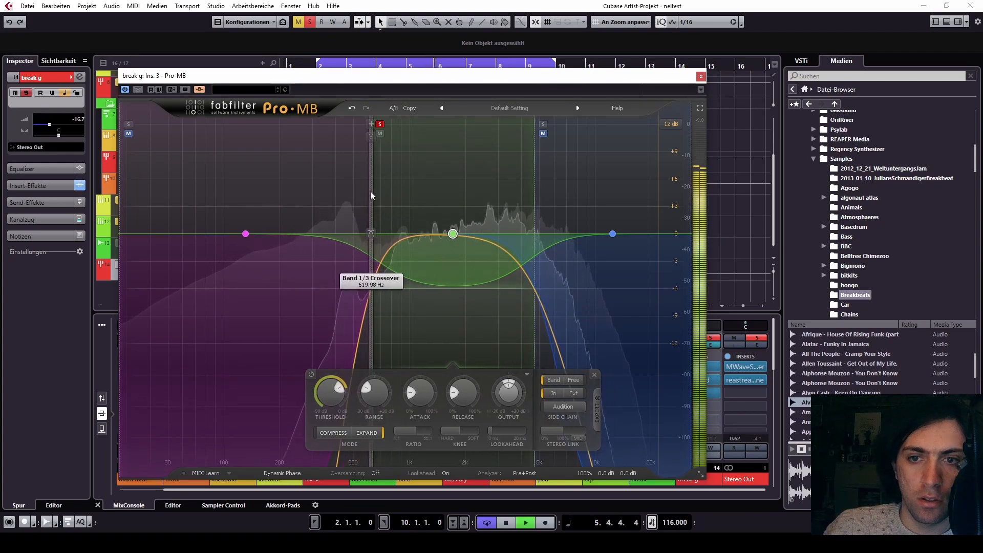
key("space")
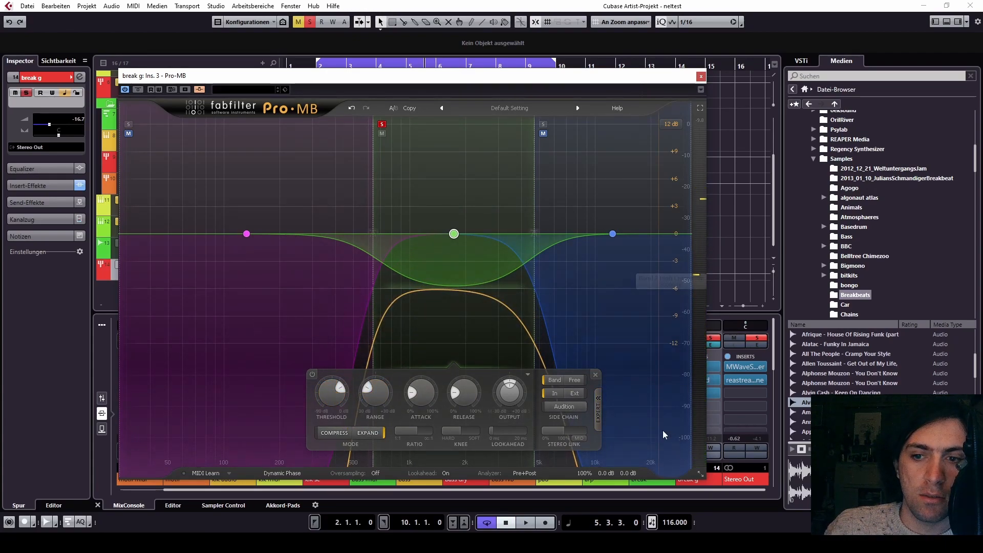
Gate band 3 from the external side chain with a much lower range, about -19 dB threshold and about 9.7 ms lookahead.
key("space")
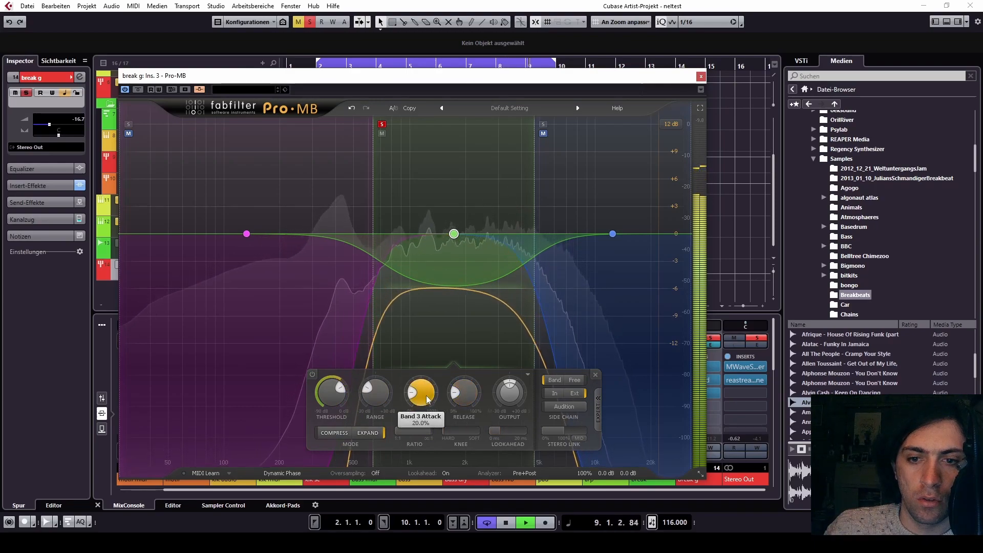
left_click_drag(379, 405, 351, 409)
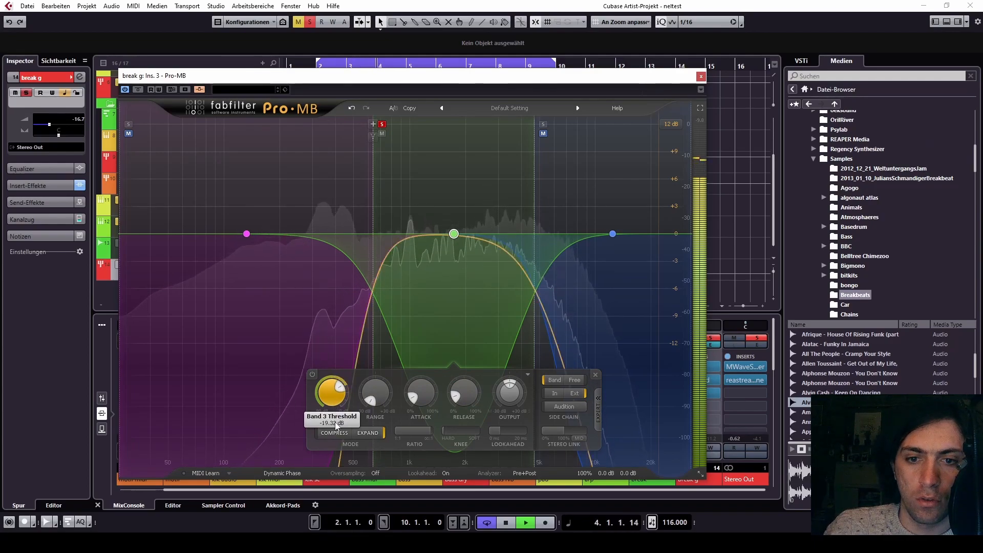
left_click_drag(508, 426, 552, 435)
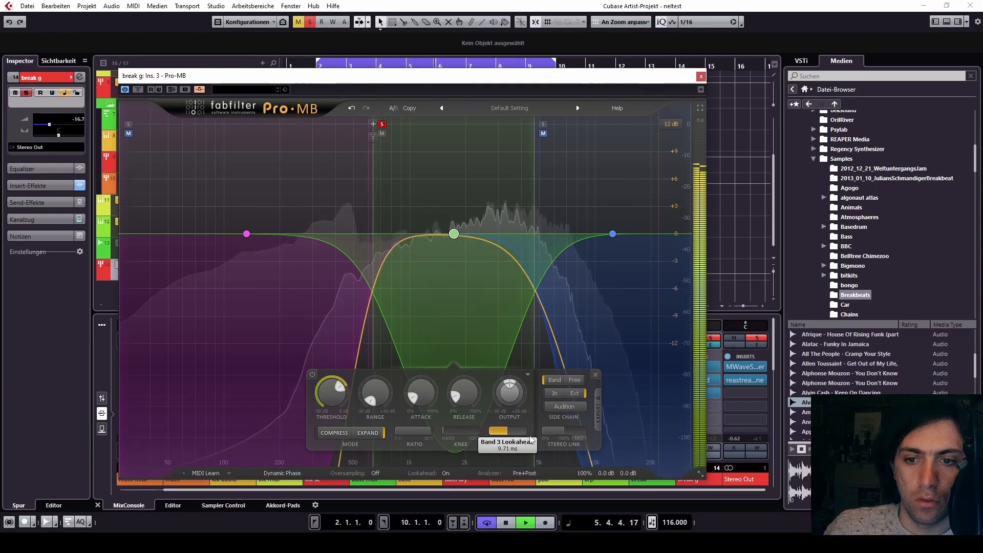
Unsolo band 3, split off a low-mid band with its lower crossover at about 200 Hz and solo it.
left_click(382, 124)
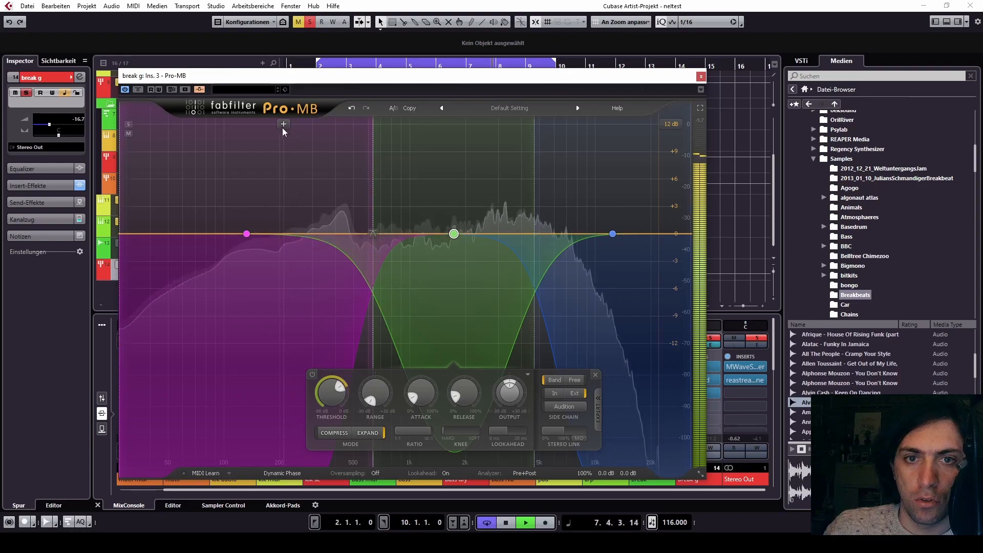
left_click(288, 140)
left_click_drag(285, 150, 274, 160)
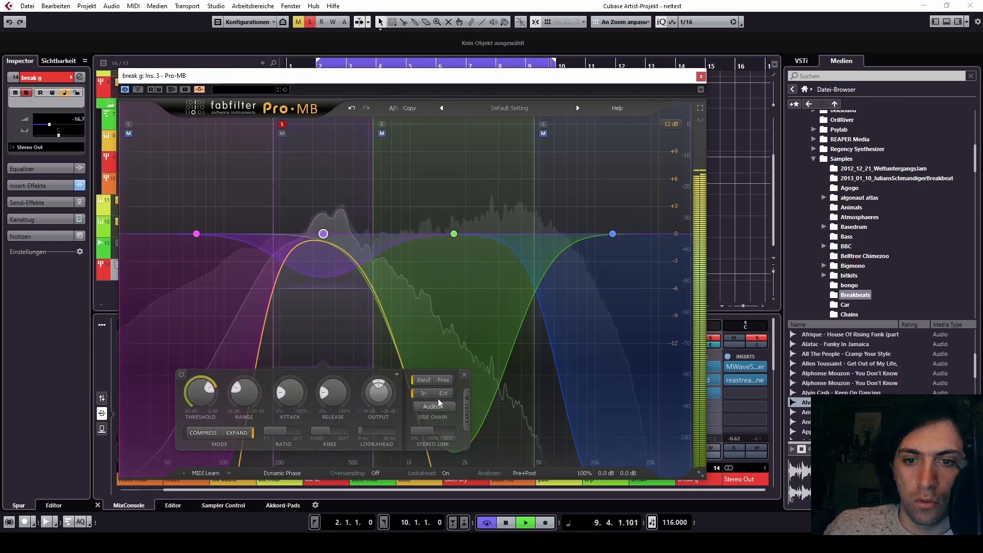
Gate band 4 from the external side chain with a much lower range, about 8.4:1 ratio and about -21 dB threshold.
left_click_drag(237, 400, 238, 425)
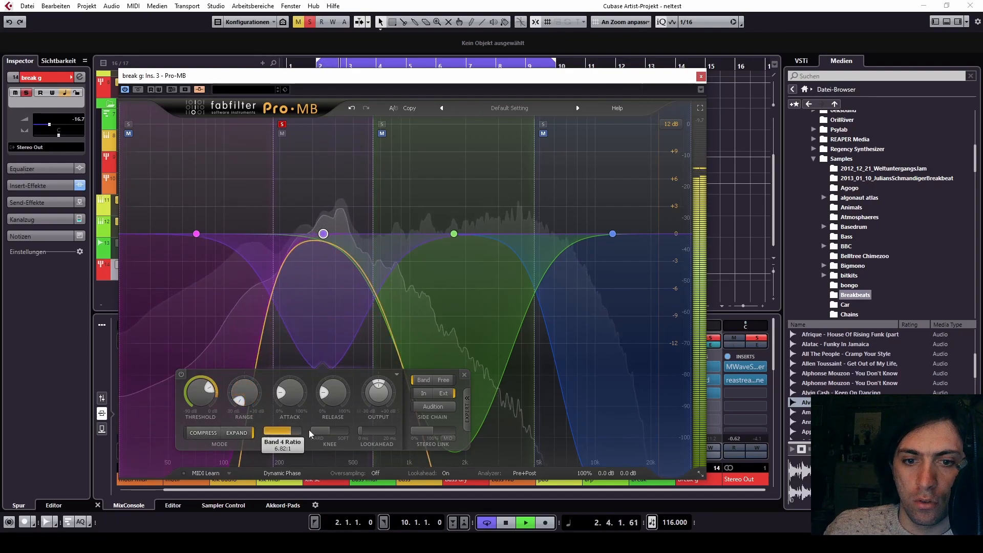
left_click_drag(203, 423, 205, 421)
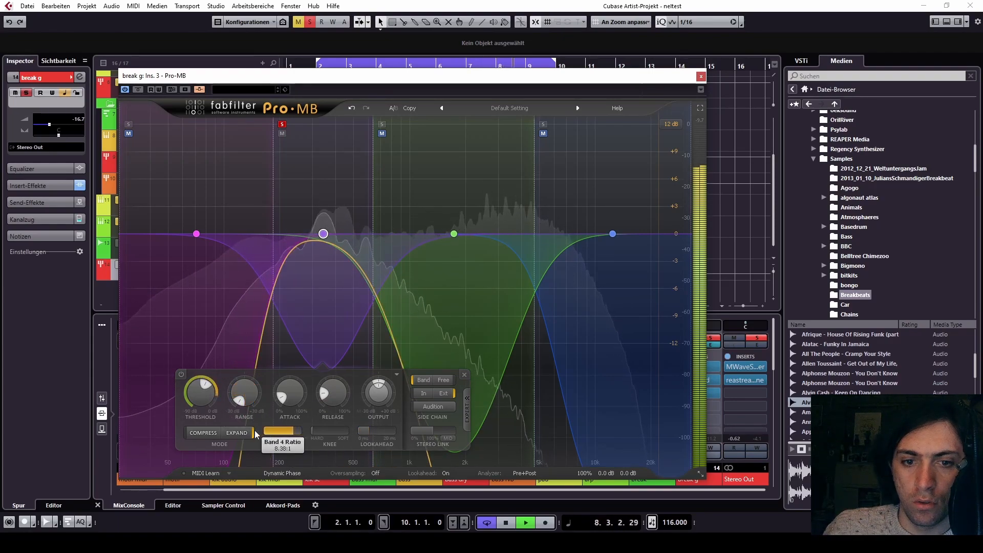
left_click(219, 434)
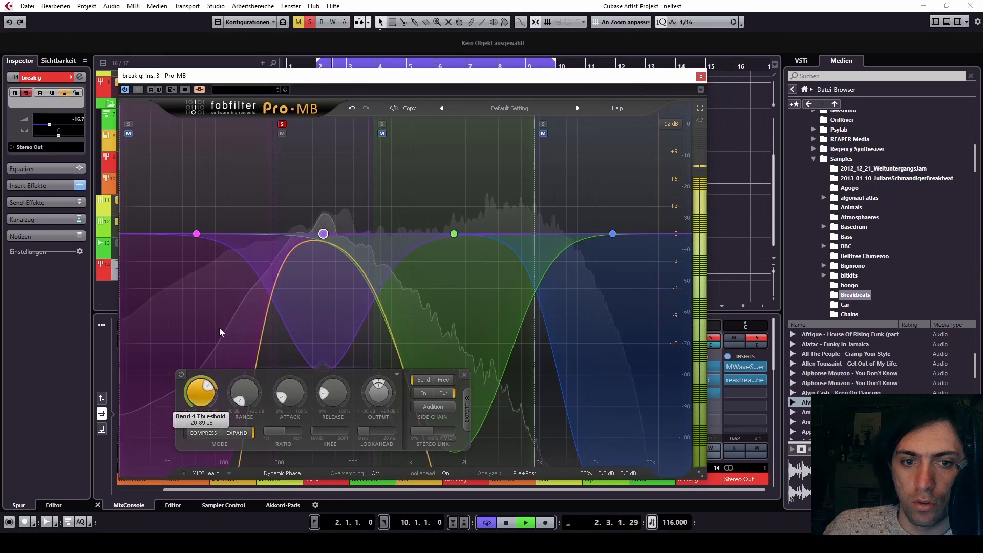
left_click_drag(219, 329, 218, 343)
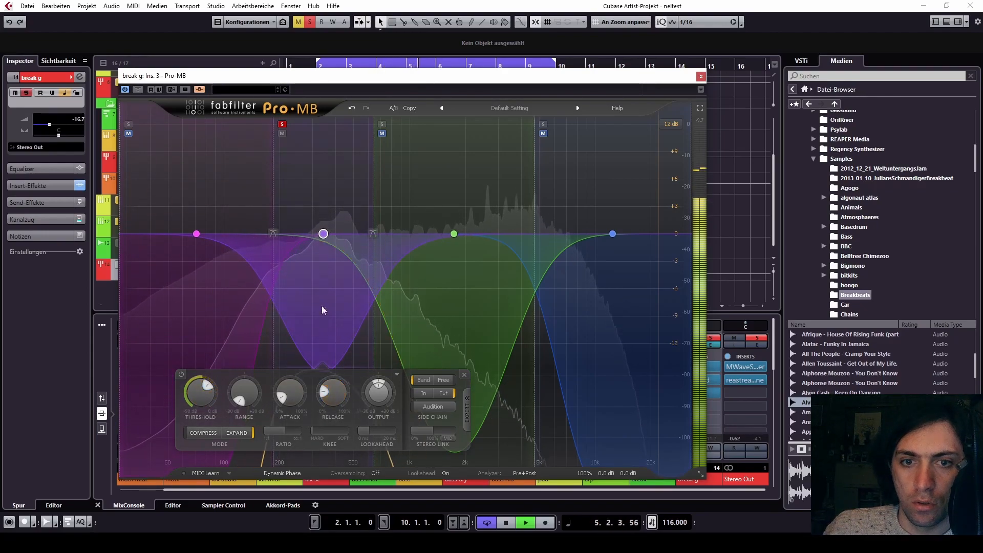
Unsolo band 4, solo the lowest band to raise its release to about 40%, and unsolo it.
left_click(282, 124)
left_click(129, 125)
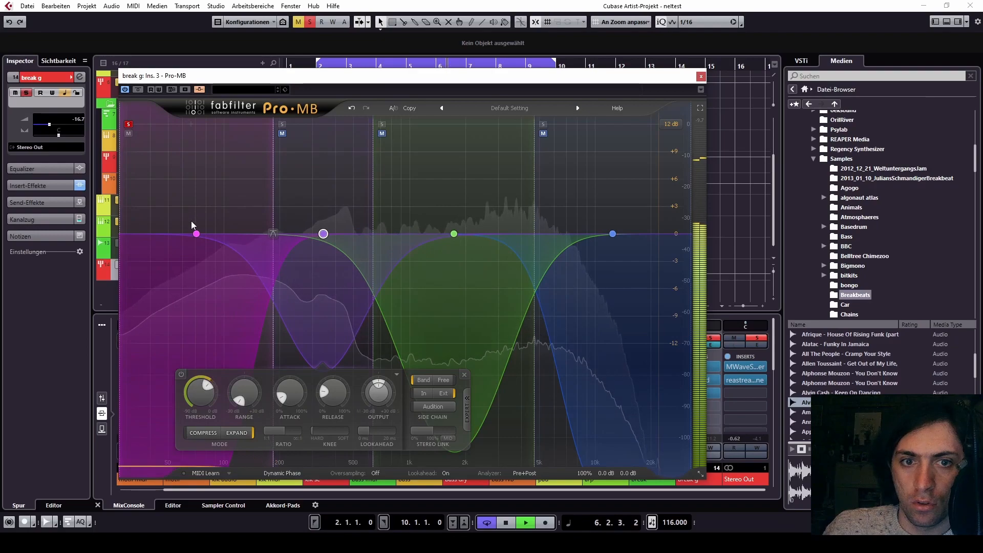
left_click(196, 233)
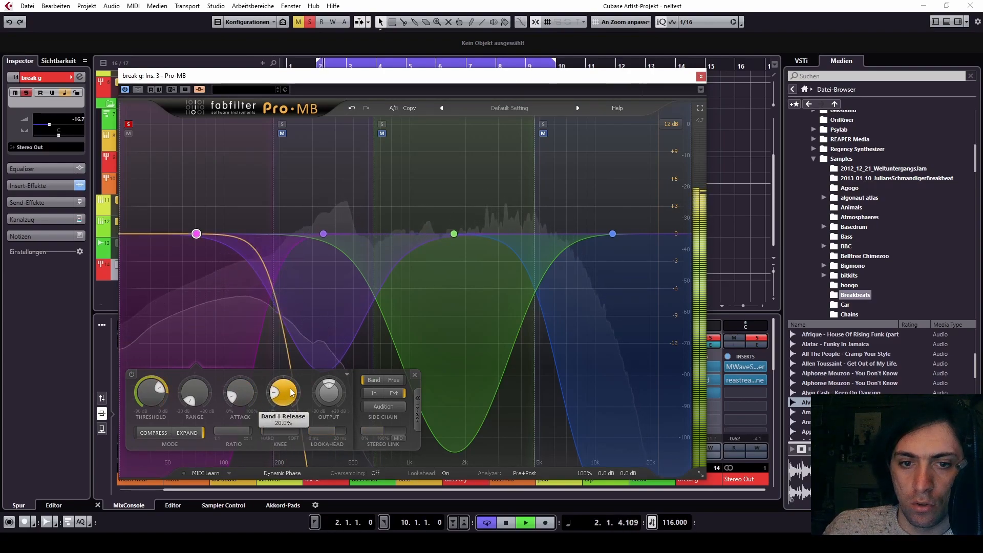
left_click_drag(290, 393, 295, 375)
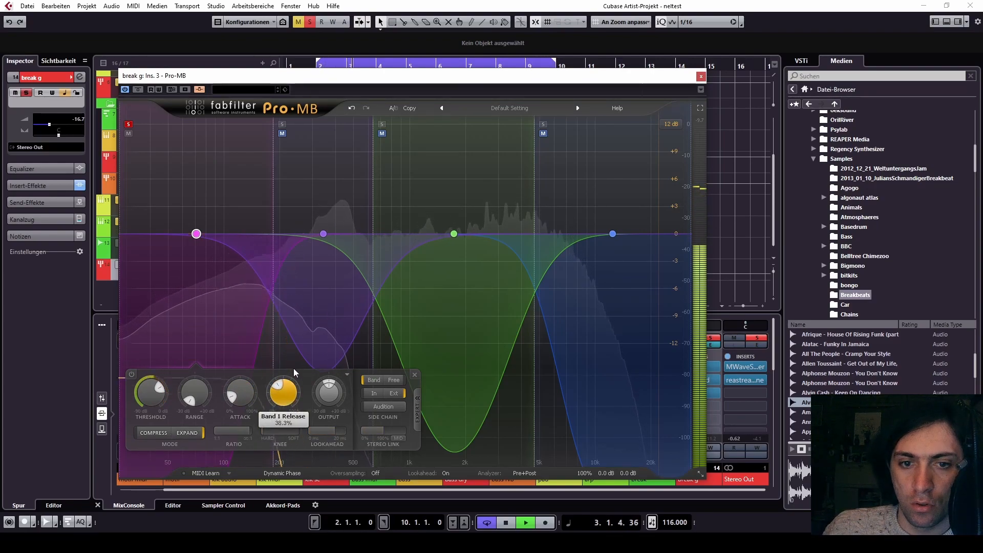
left_click(129, 124)
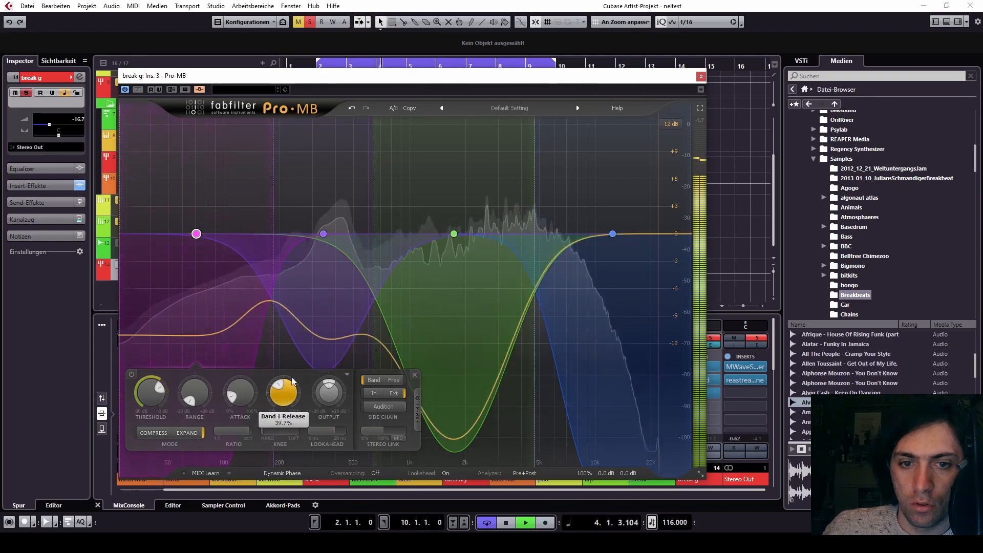
Raise band 3's level by about 1 dB, raise the highest band's threshold slightly and close Pro-MB.
left_click_drag(453, 233, 454, 226)
left_click(612, 234)
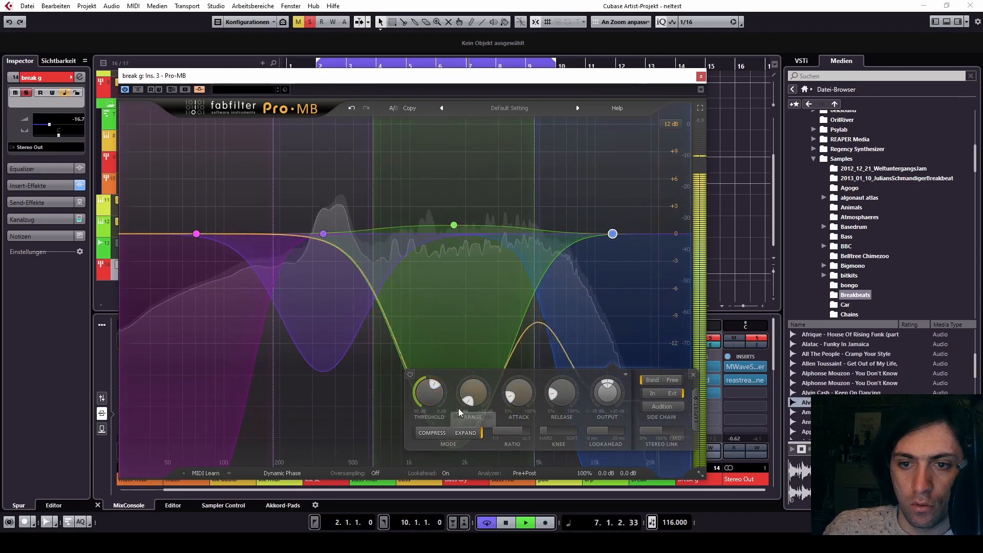
left_click_drag(438, 347, 441, 309)
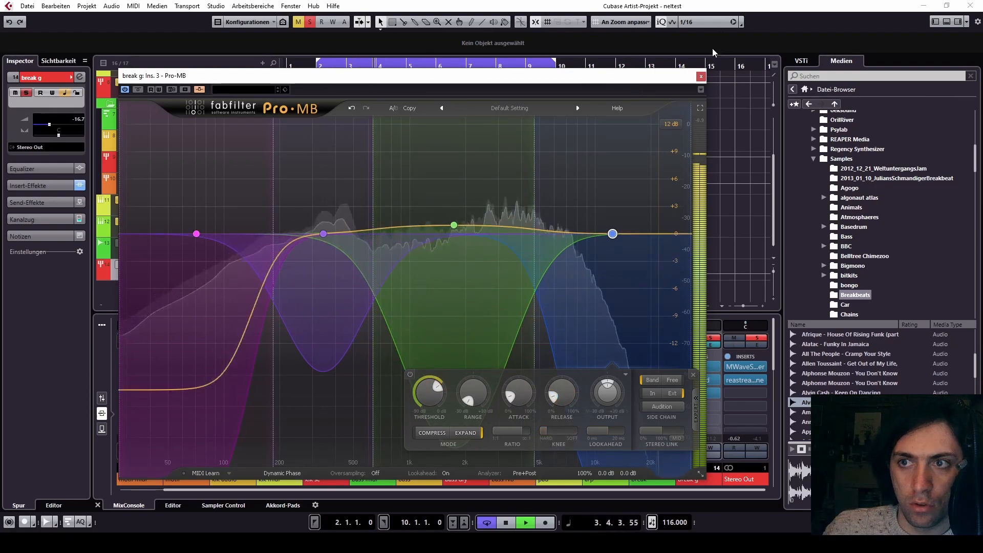
left_click_drag(610, 234, 611, 233)
left_click(701, 77)
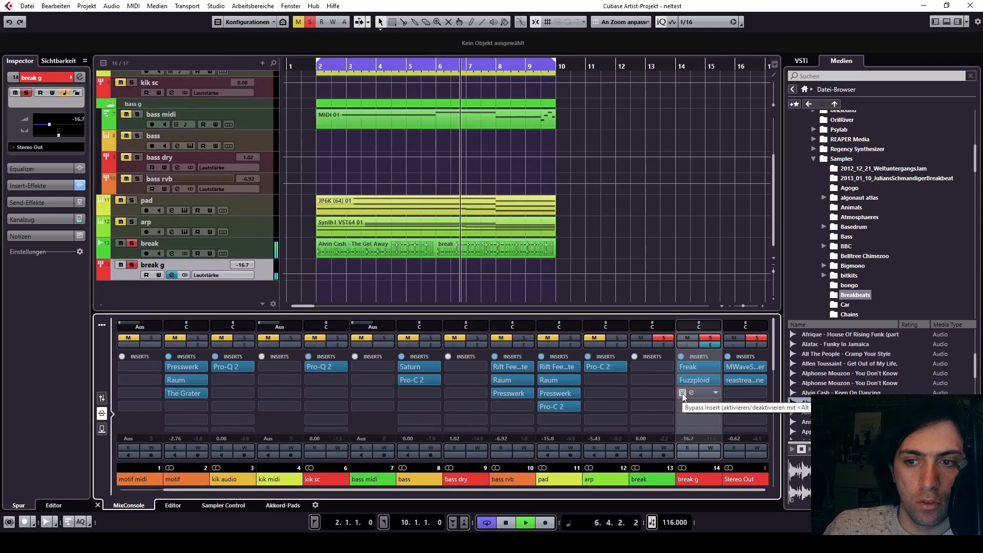
Clear all mutes and solos, play the full mix and lower the break g volume to -17.7 dB.
key("space")
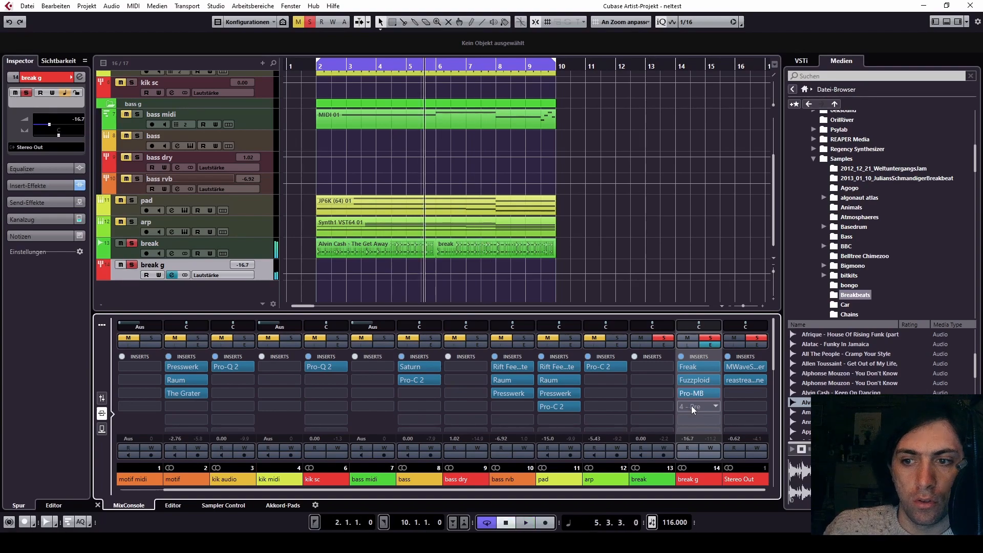
left_click(310, 22)
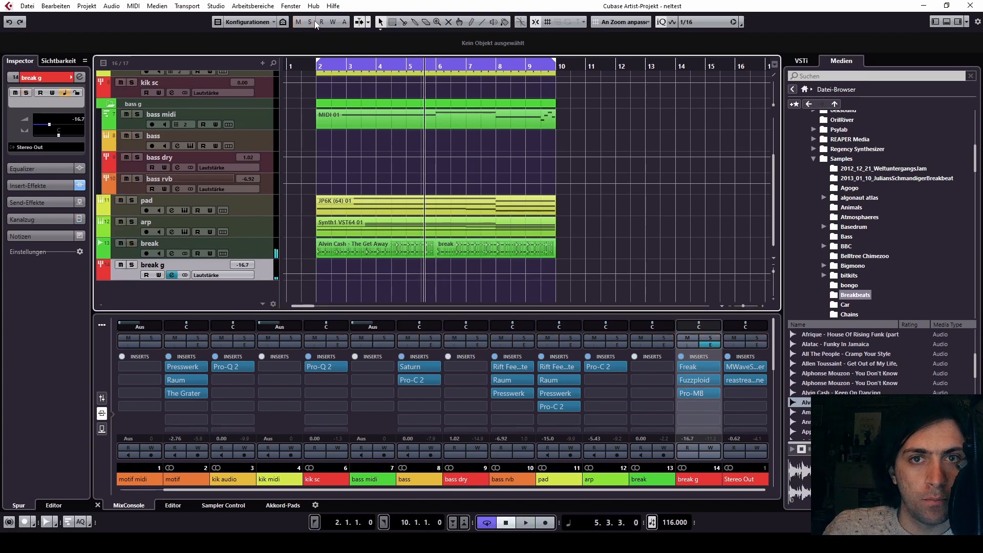
key("space")
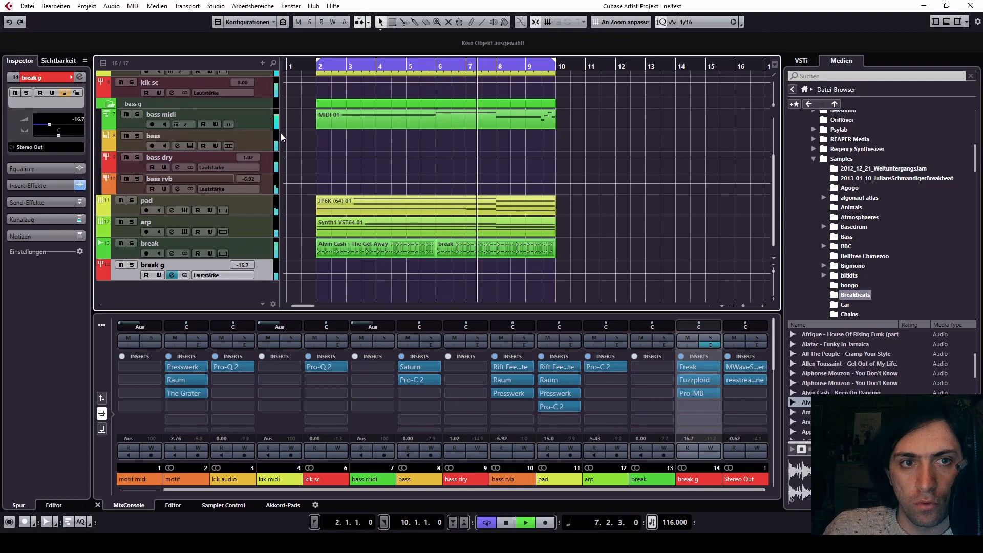
left_click_drag(49, 125, 49, 126)
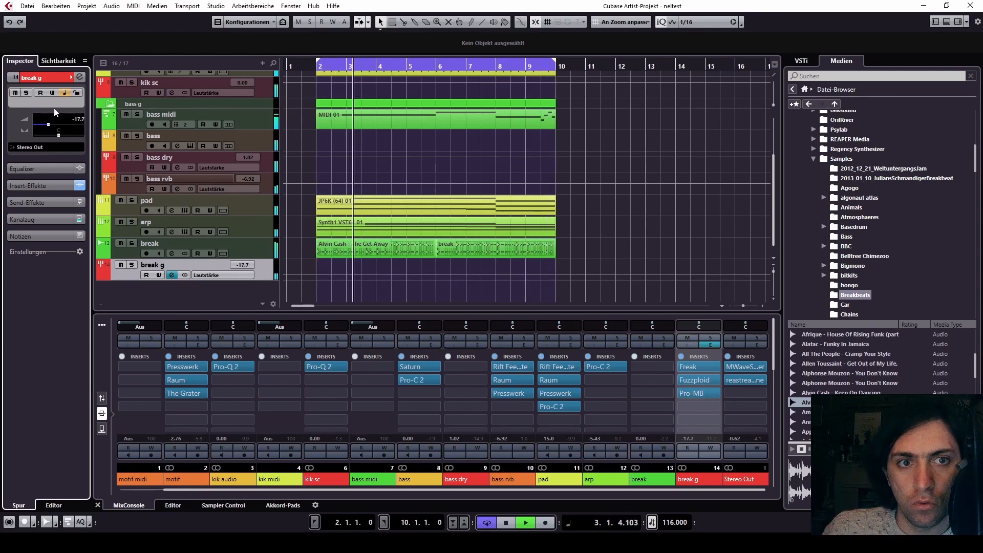
key("space")
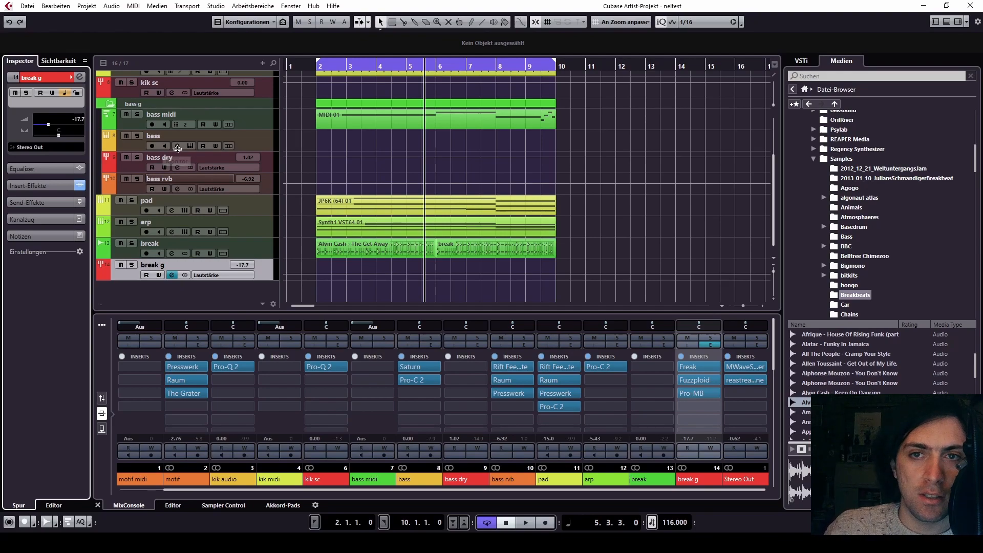
Examine the break track's waveform from bar 2 onward at enlarged track height, and restore the overview.
left_click(315, 63)
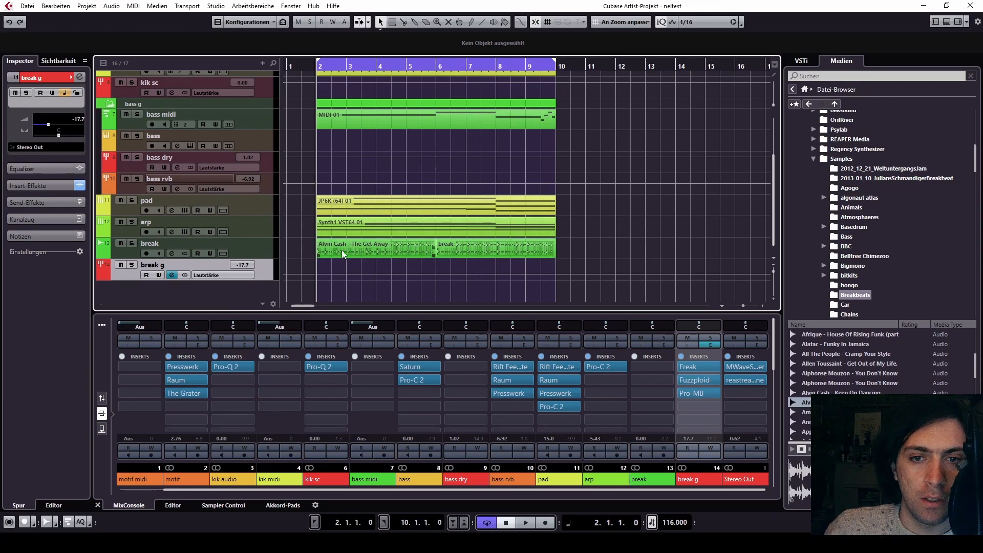
scroll(339, 250, "up", 5)
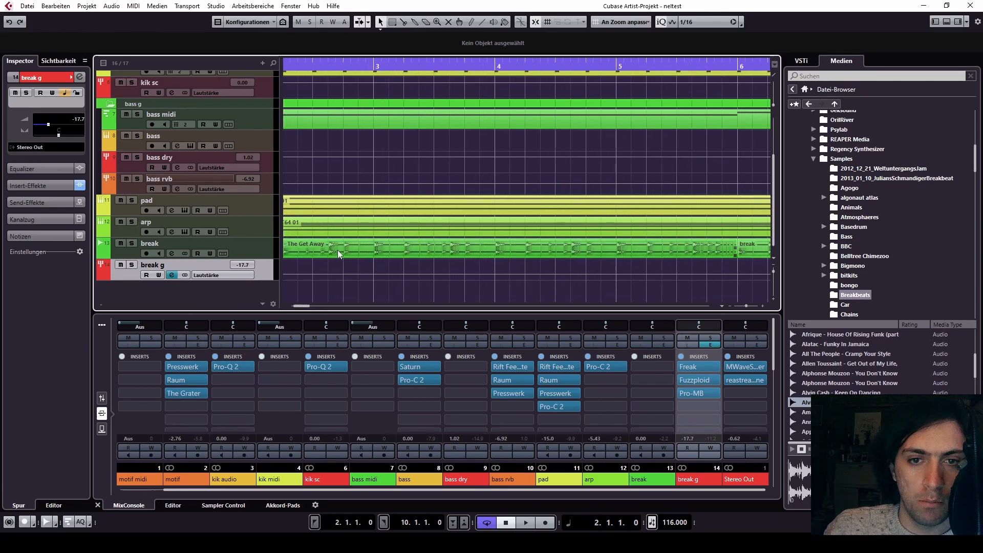
left_click(229, 258)
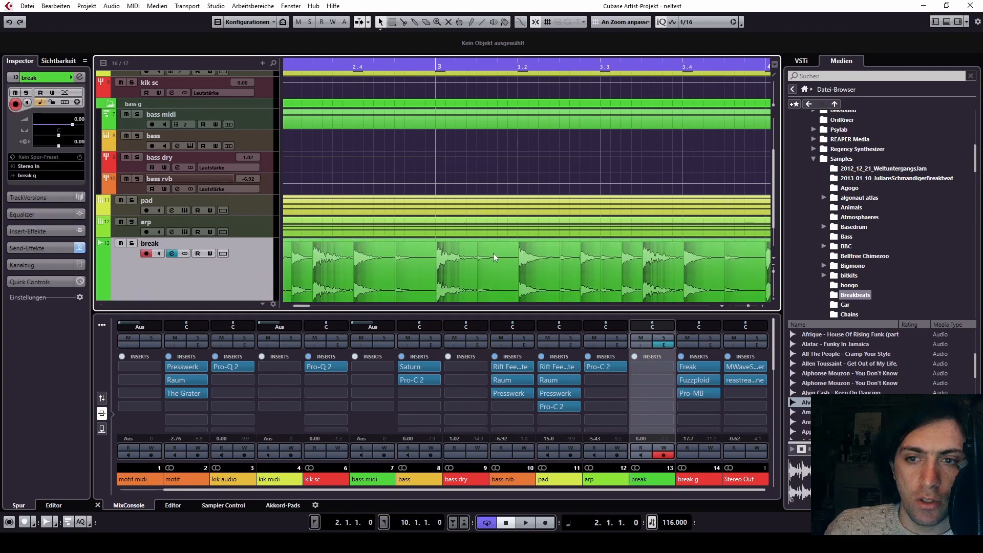
scroll(492, 254, "down", 6)
scroll(219, 281, "down", 2)
left_click_drag(231, 259, 235, 206)
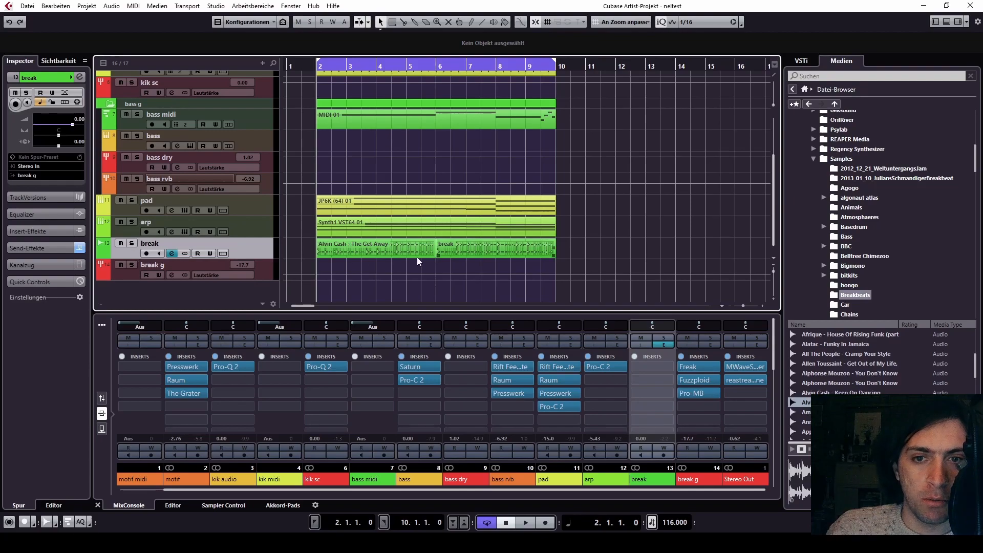
Copy the Pro-C 2 compressor from the pad track to the fourth insert slot of break g.
left_click(173, 266)
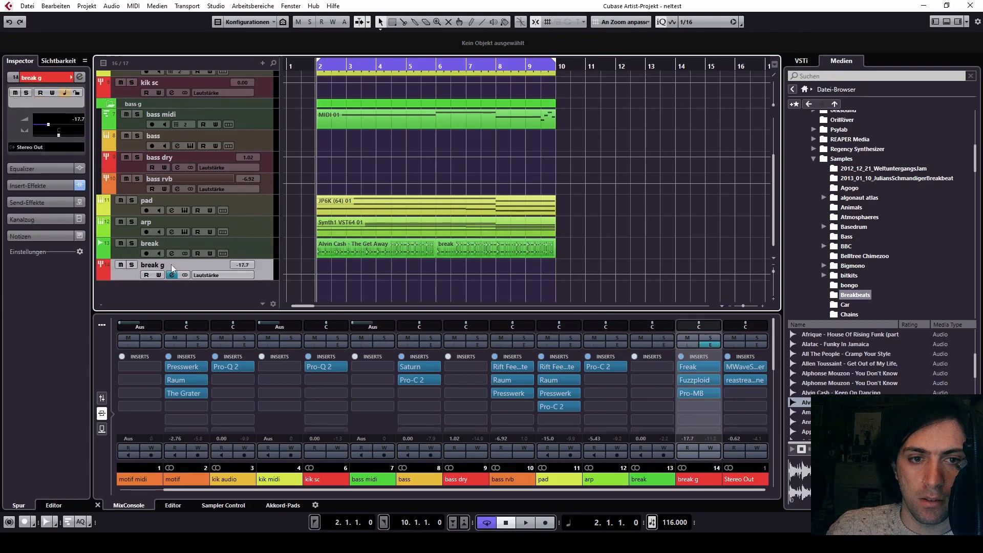
key("space")
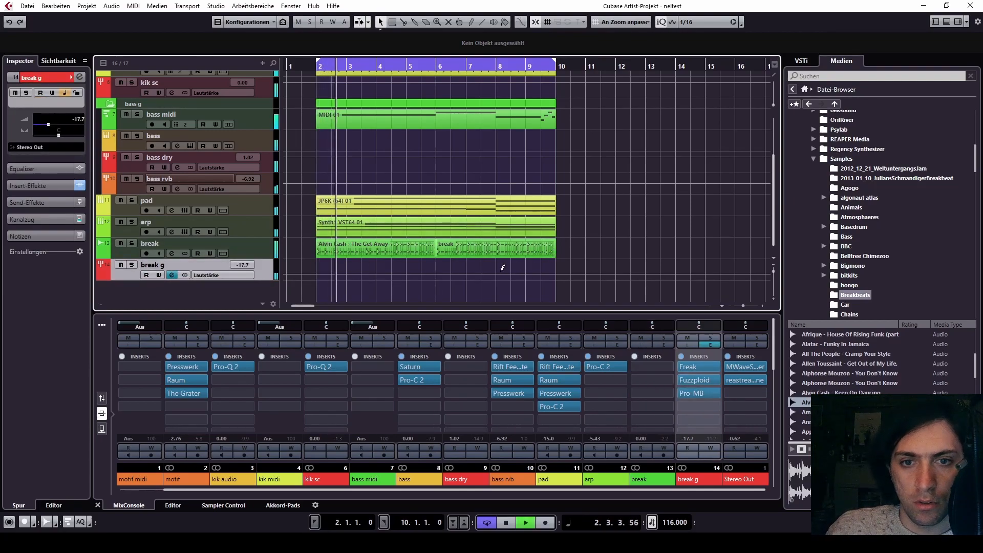
key("space")
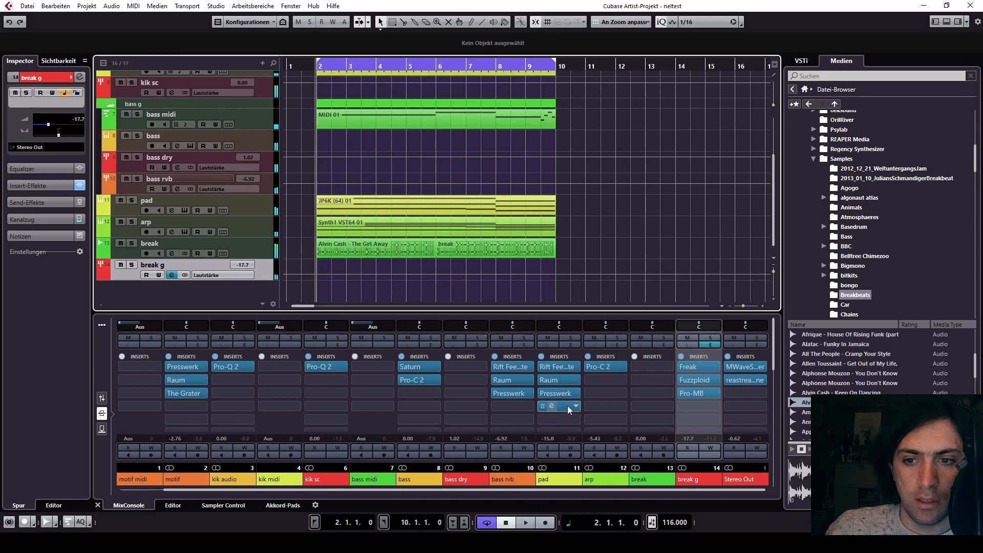
left_click_drag(562, 406, 699, 406)
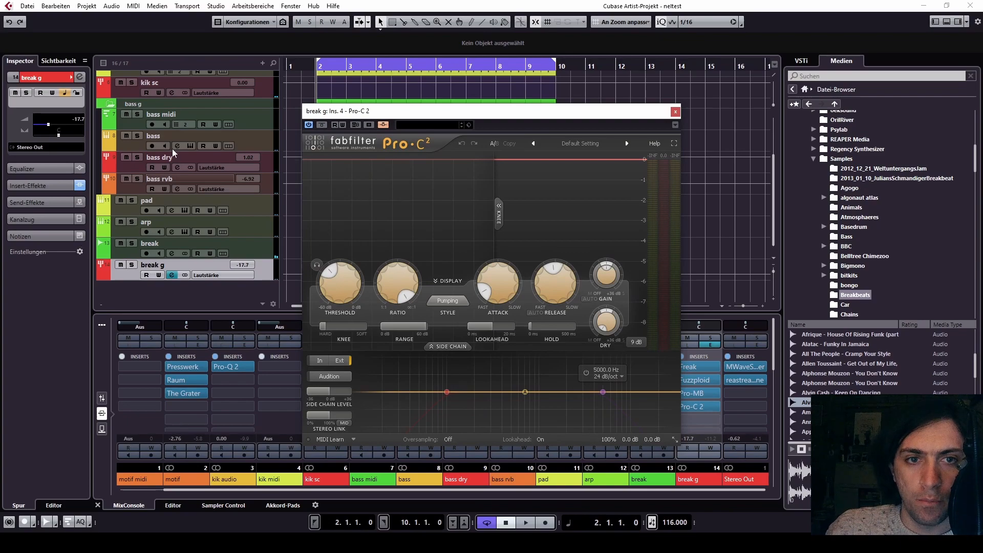
left_click_drag(378, 112, 488, 130)
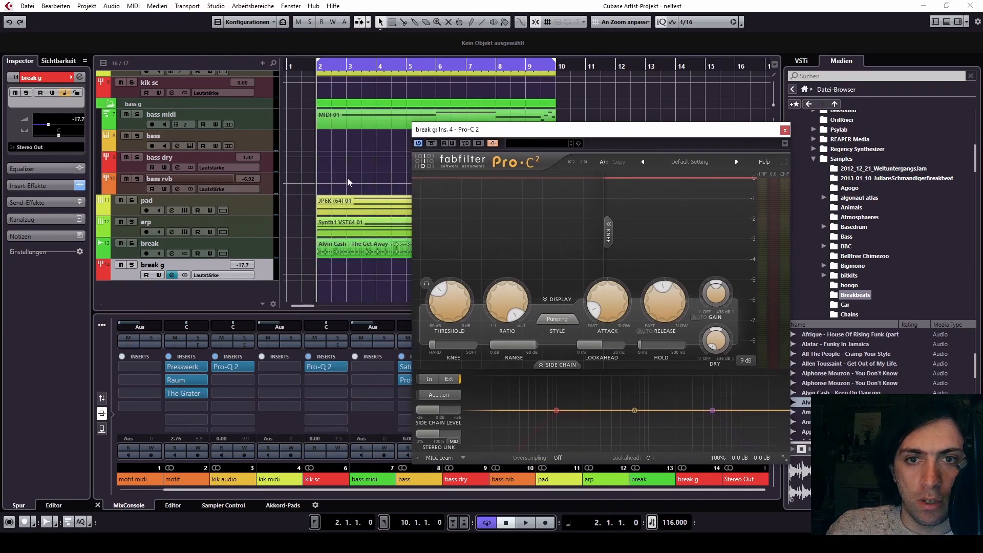
Add a send from the kik sc group to the side chain of Pro-C 2 on break g.
scroll(348, 183, "up", 3)
left_click(159, 179)
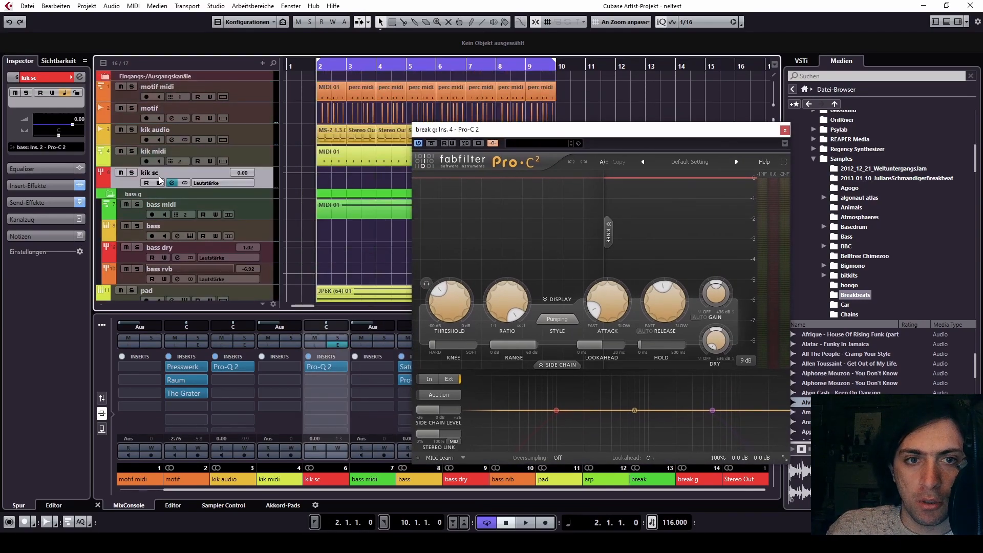
left_click(32, 202)
left_click(157, 131)
left_click(35, 254)
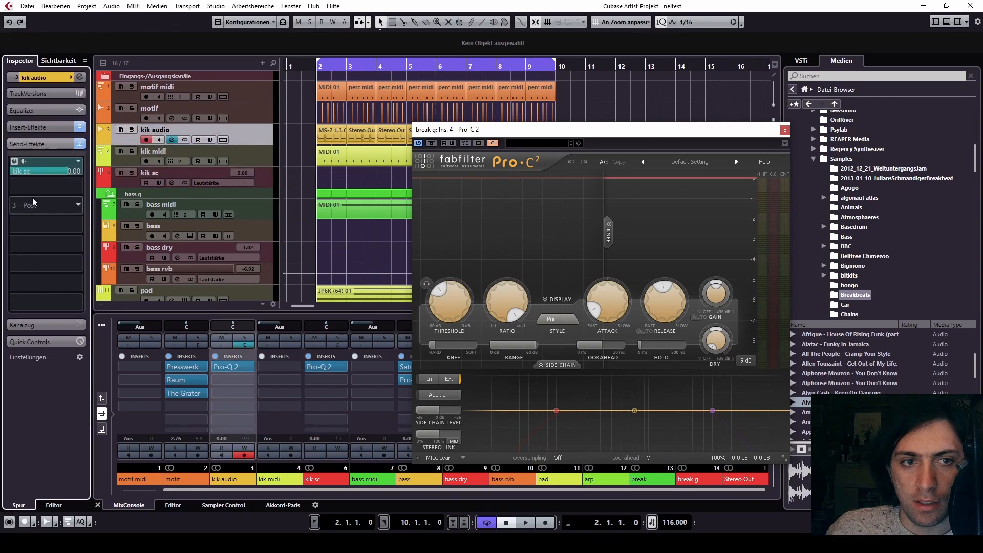
left_click(37, 187)
left_click(165, 178)
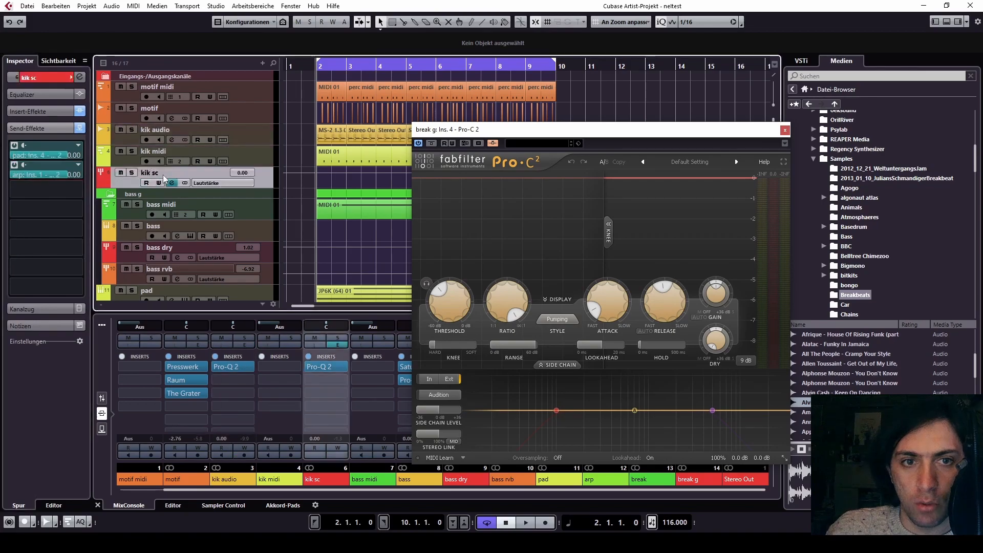
left_click(44, 191)
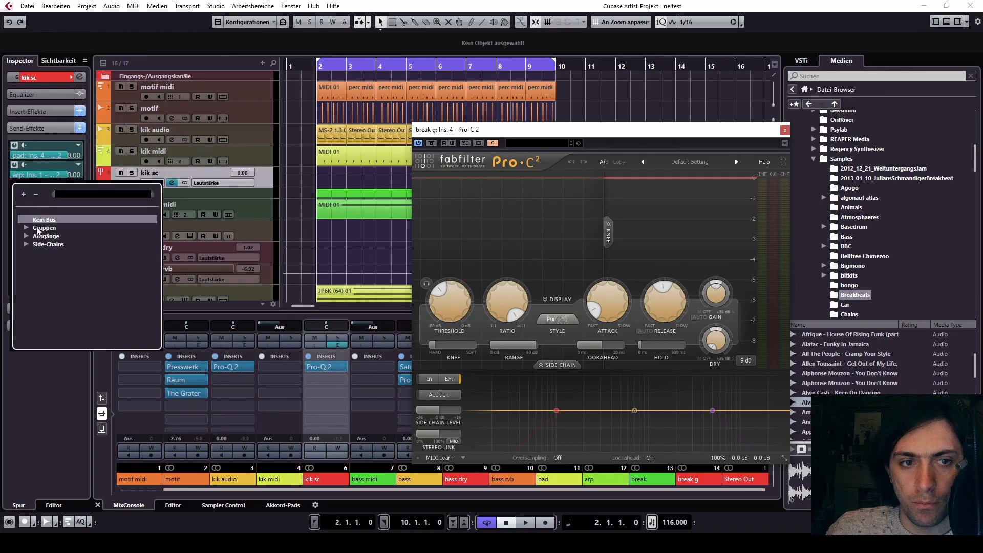
left_click(26, 245)
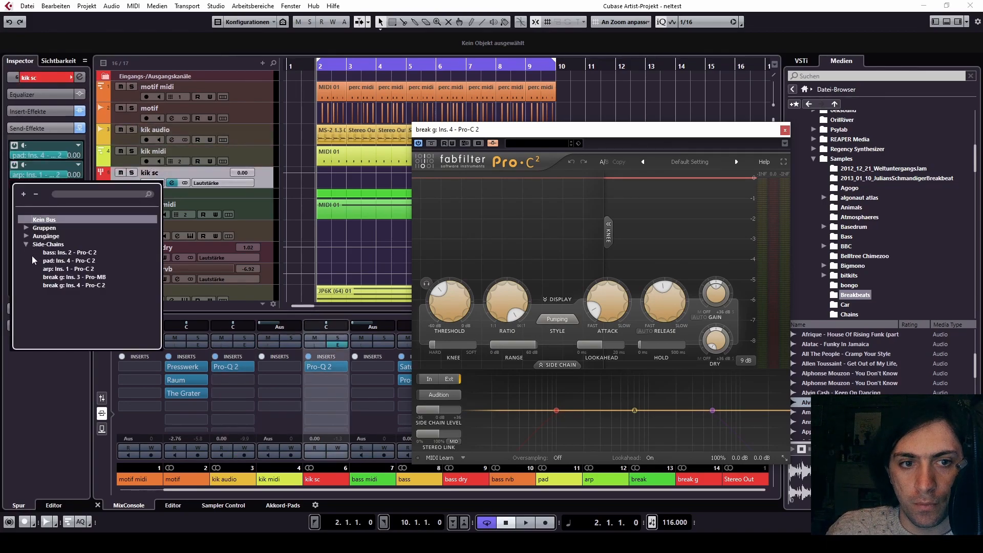
left_click(102, 290)
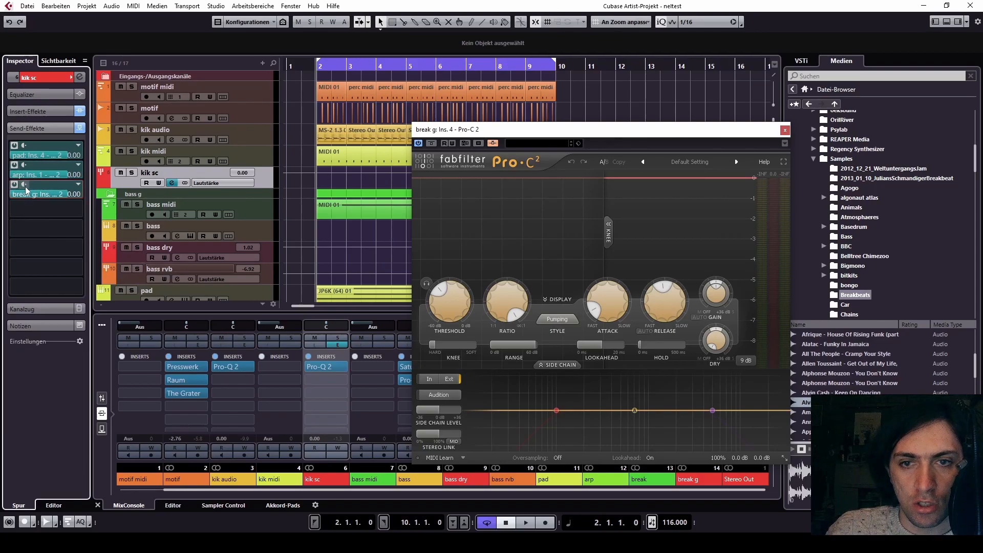
During playback, set the break g Pro-C 2 to Opto style, adjust its threshold and shorten its release.
key("space")
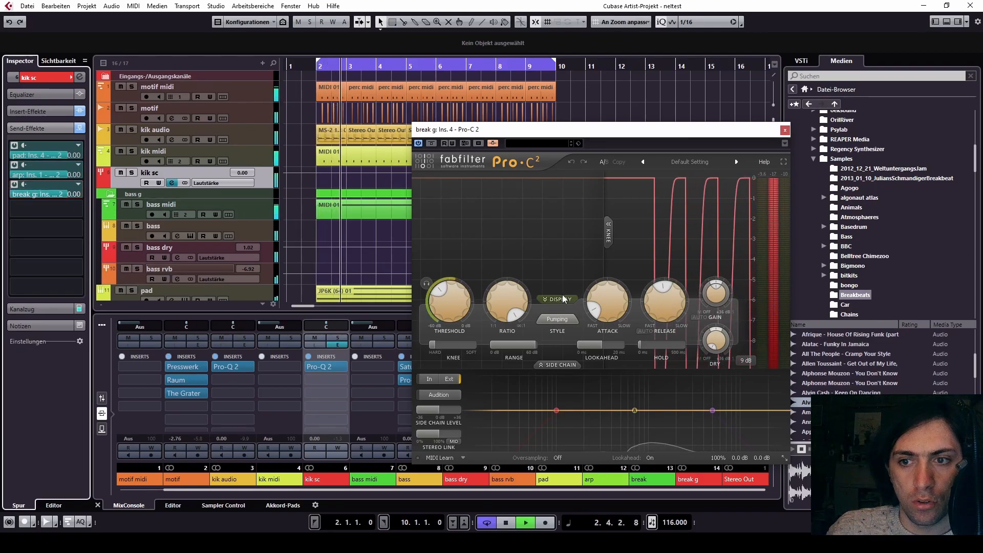
left_click(556, 319)
left_click(553, 351)
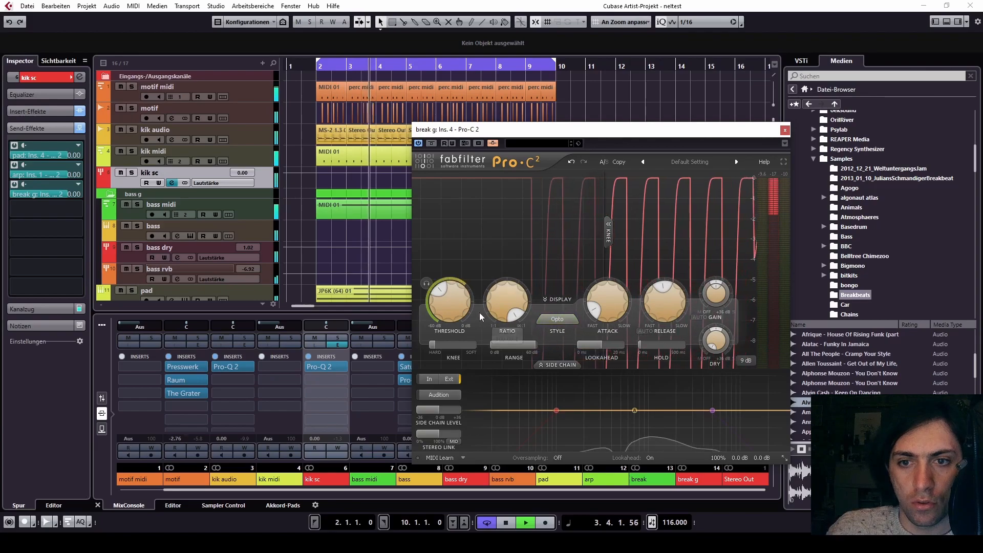
left_click_drag(464, 308, 464, 300)
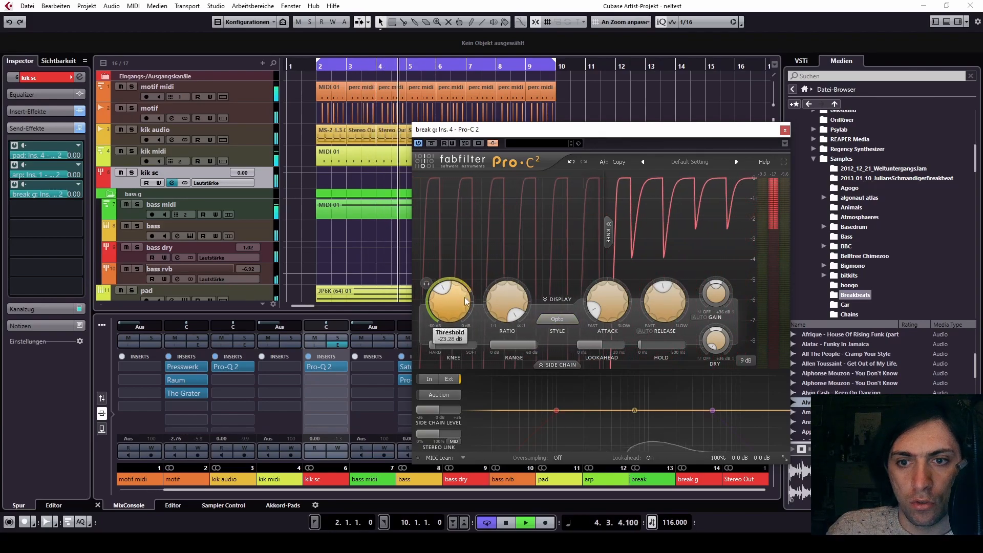
left_click_drag(664, 307, 666, 342)
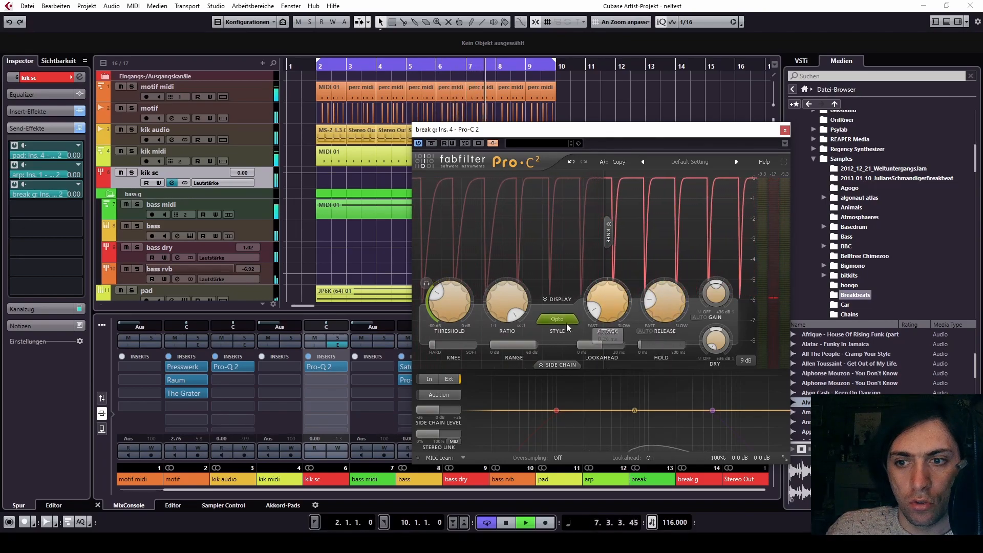
Set the threshold of Pro-C 2 on break g to about -24.89 dB, close it and collapse the bass g folder.
left_click_drag(460, 309, 463, 234)
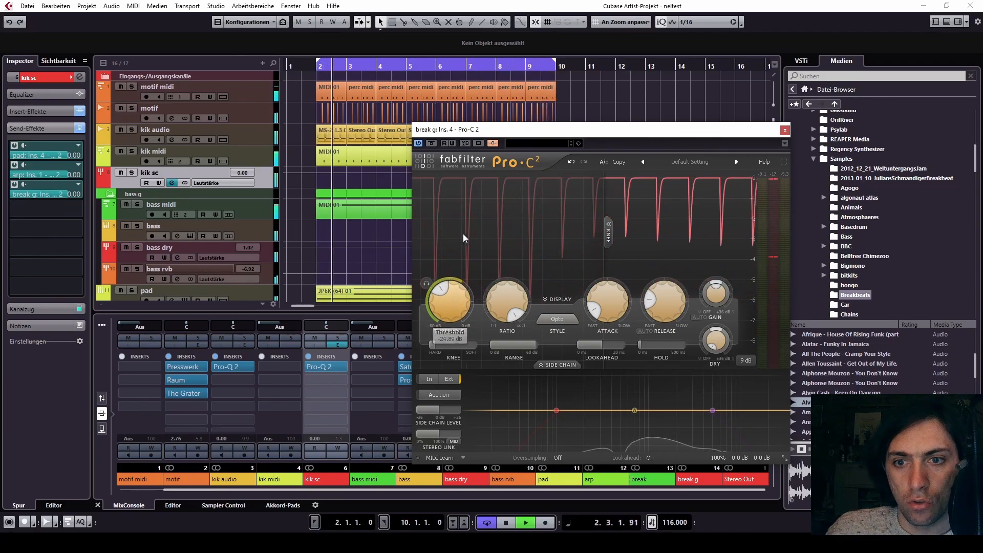
left_click(785, 130)
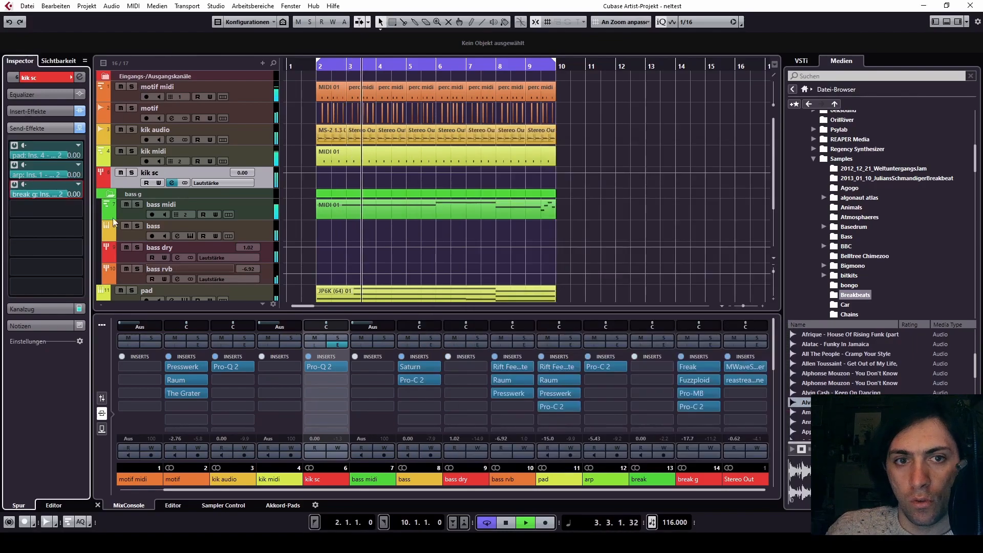
left_click(111, 194)
scroll(545, 237, "down", 1)
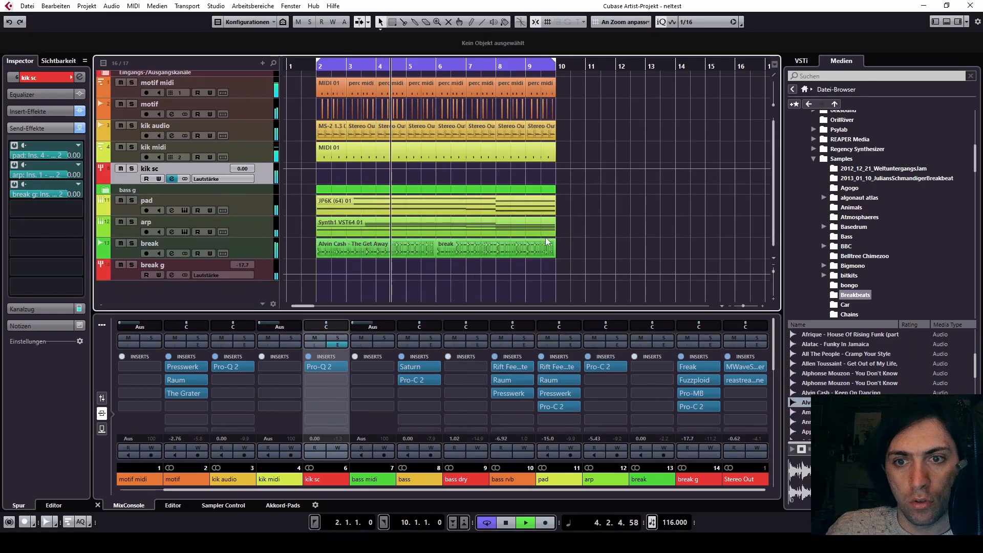
scroll(430, 232, "up", 1)
key("space")
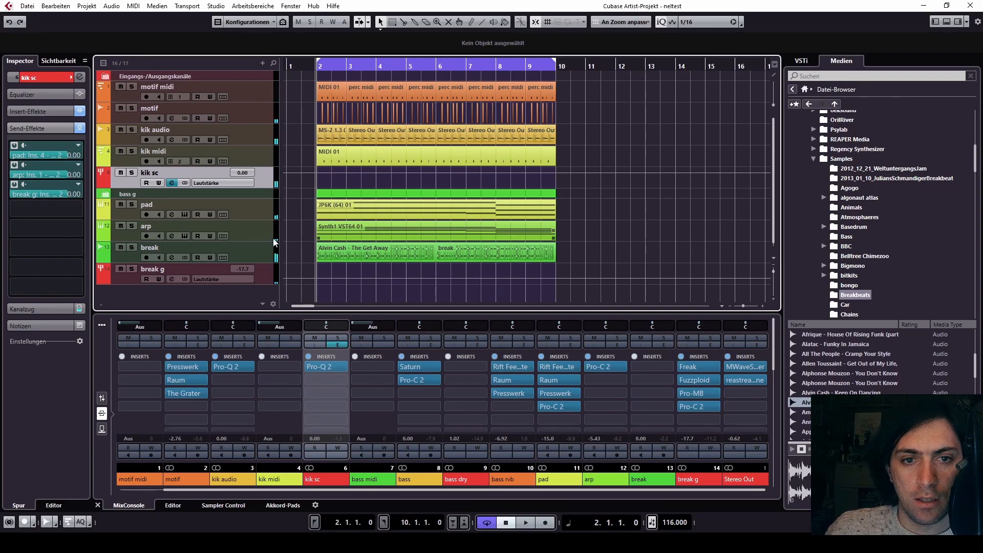
Glue all events on the motif track between bars 2 and 10 into one continuous event.
left_click(256, 250)
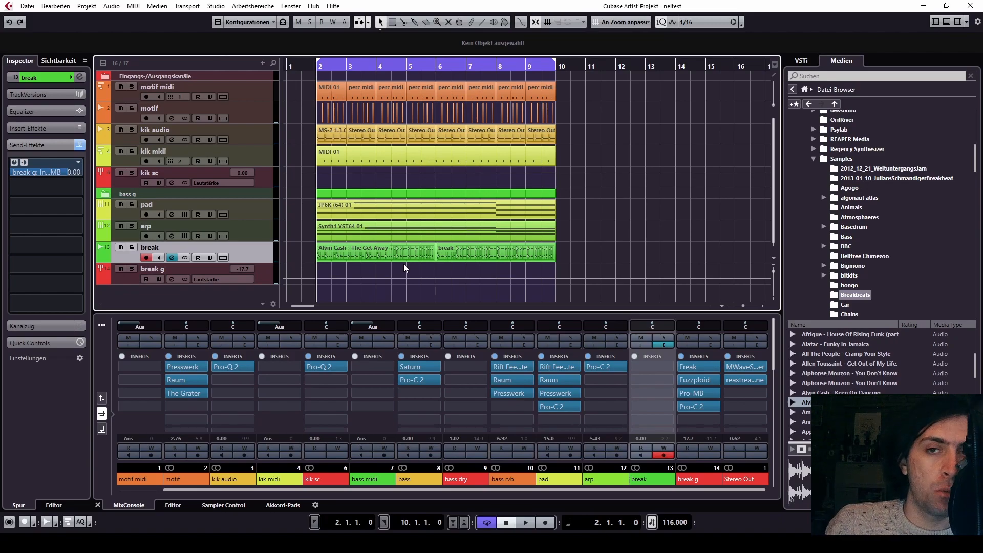
left_click(260, 85)
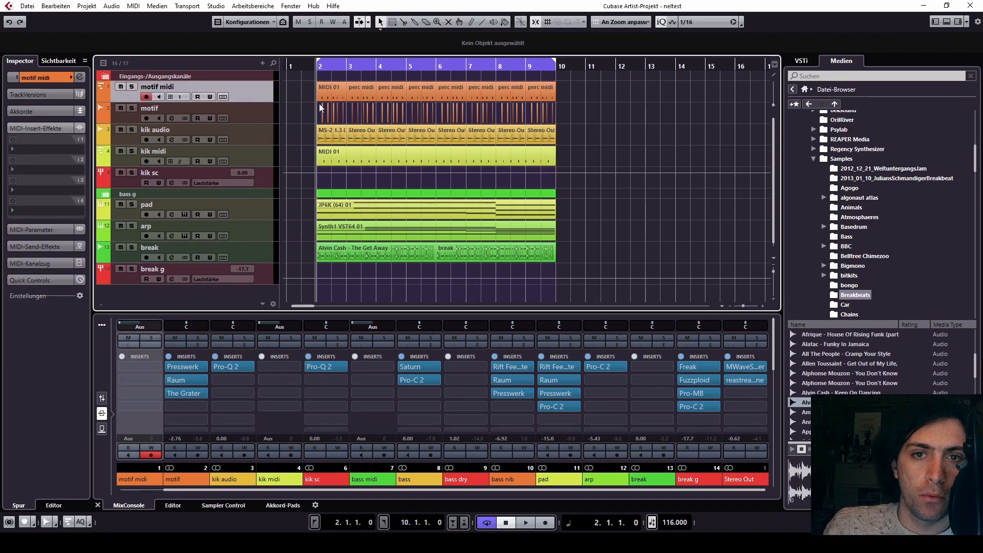
key("ctrl+z")
key("ctrl+z")
left_click_drag(300, 110, 617, 112)
right_click(566, 115)
left_click(608, 119)
left_click(511, 122)
key("1")
Glue the split motif midi, kik audio and break events into one continuous event per track.
left_click_drag(597, 85, 321, 275)
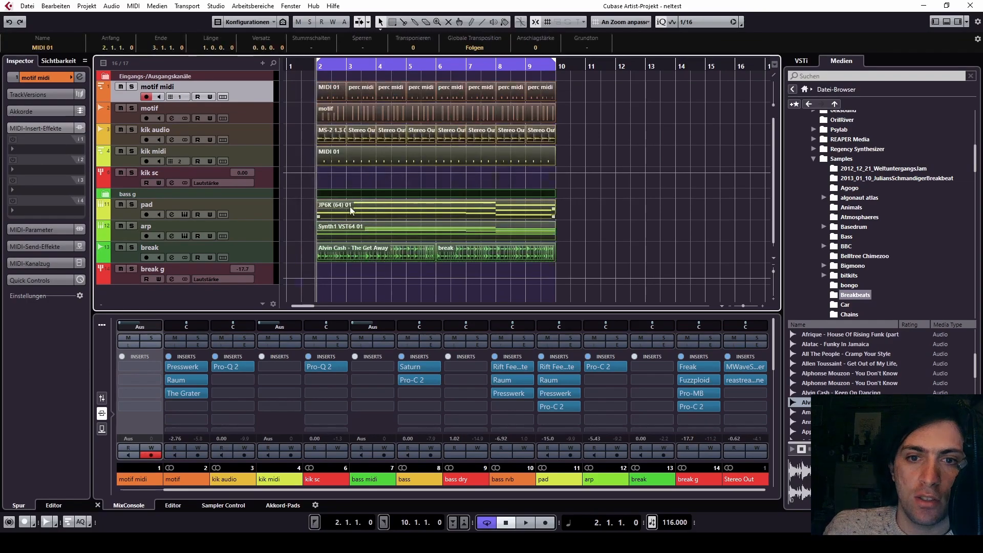
right_click(568, 185)
left_click(611, 185)
left_click(332, 92)
right_click(371, 91)
left_click(345, 90)
left_click(653, 127)
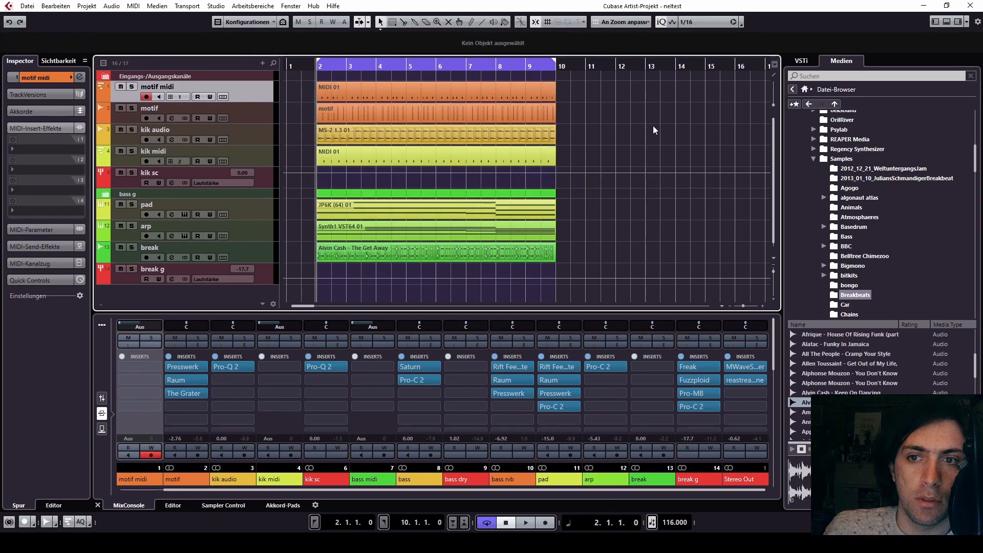
Expand the bass g folder and show the basic channel settings of the motif track in the Inspector.
left_click(167, 197)
left_click(108, 196)
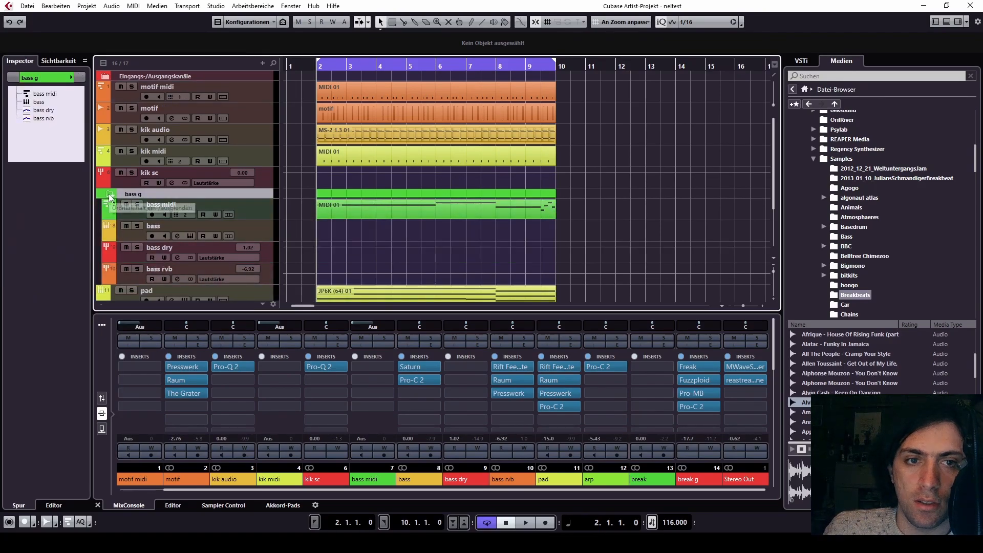
scroll(278, 191, "down", 3)
scroll(278, 191, "up", 3)
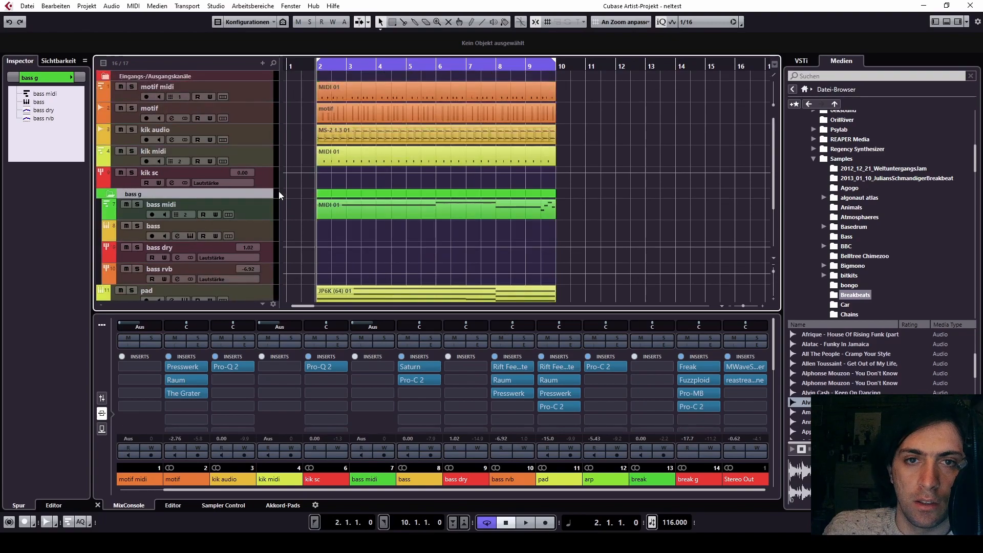
left_click(241, 97)
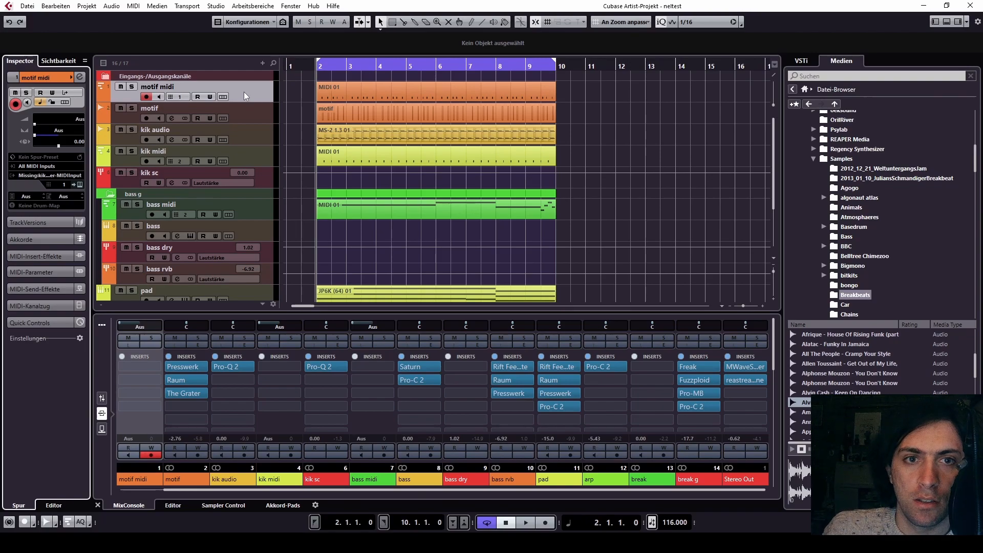
left_click(247, 115)
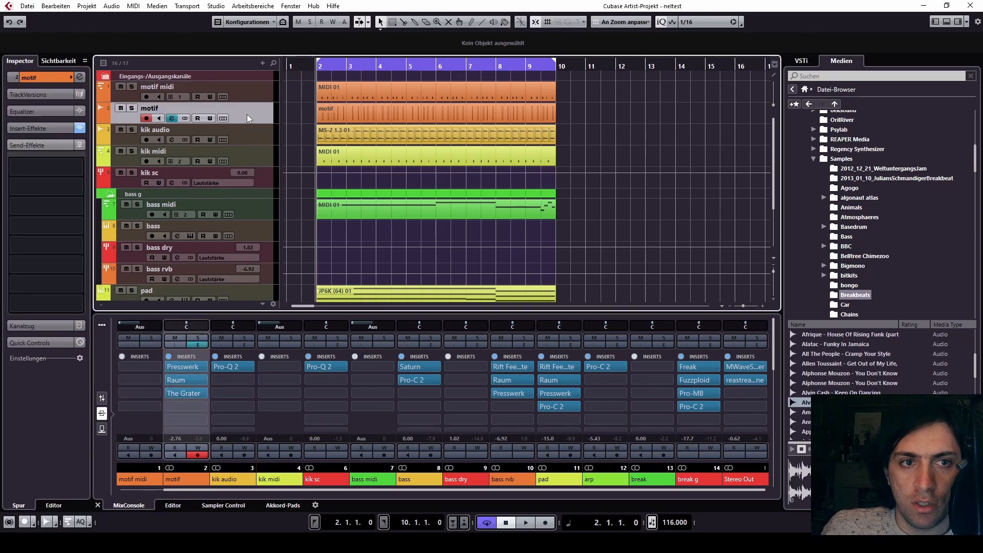
left_click(247, 97)
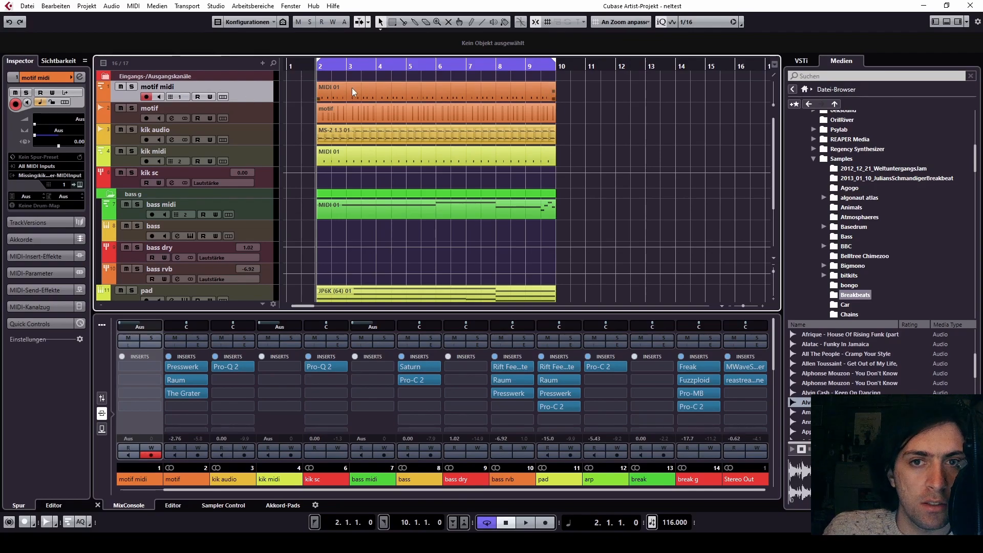
left_click(247, 109)
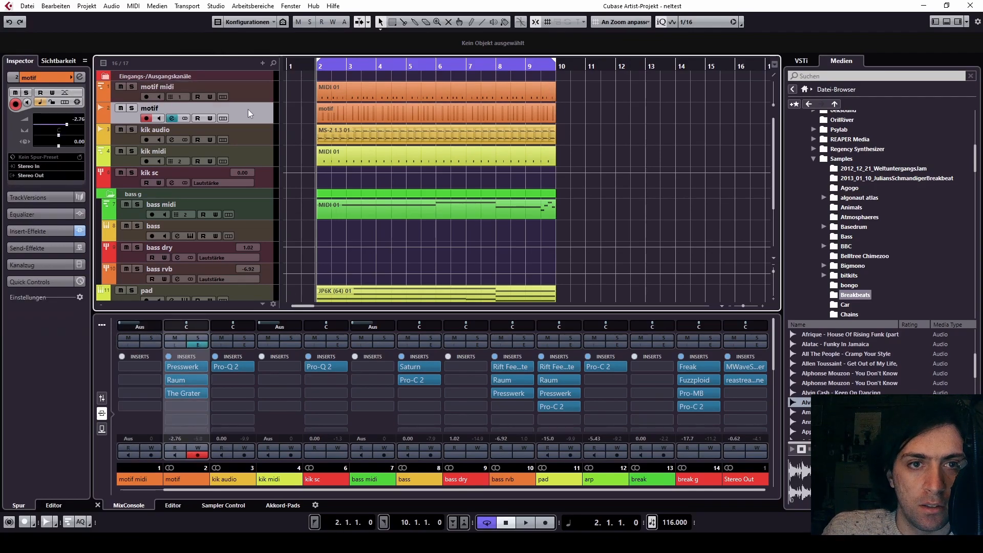
Listen to the motif track in solo and freeze its channel with a 5-second tail.
left_click(132, 108)
key("space")
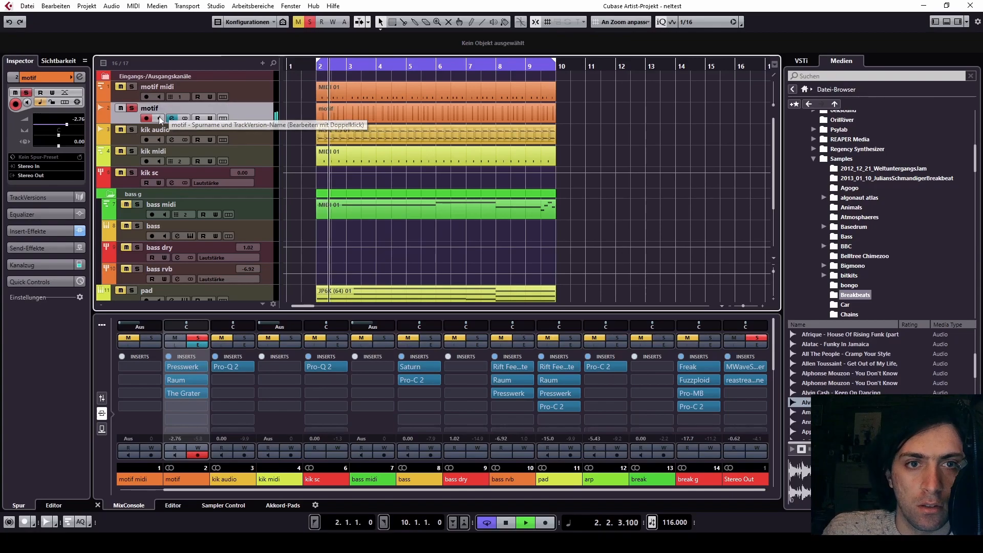
scroll(392, 112, "up", 4)
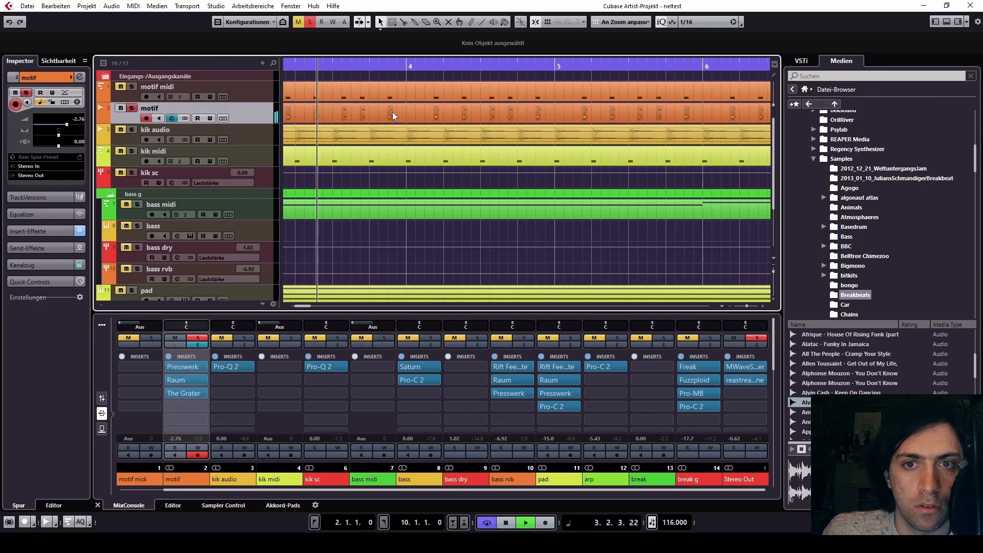
key("space")
scroll(412, 115, "up", 3)
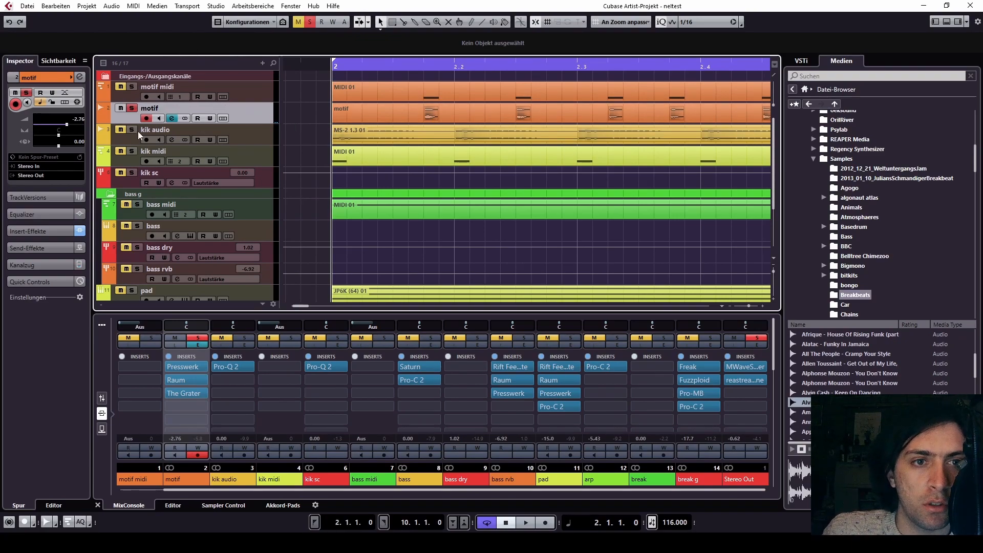
left_click(77, 102)
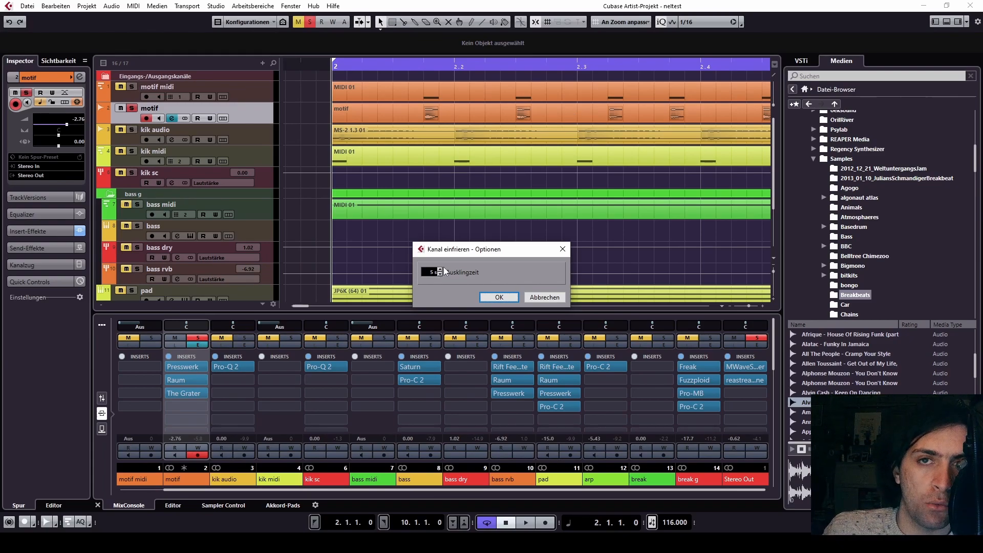
left_click(498, 297)
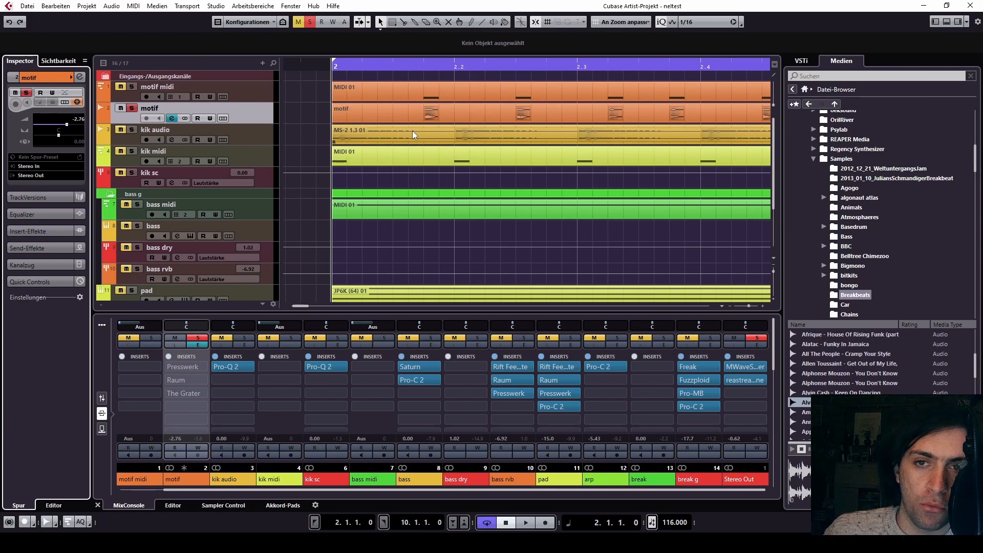
Try to move the frozen motif event along the timeline and check its end near bar 10.
scroll(389, 106, "down", 8)
left_click(398, 110)
left_click_drag(374, 113, 430, 114)
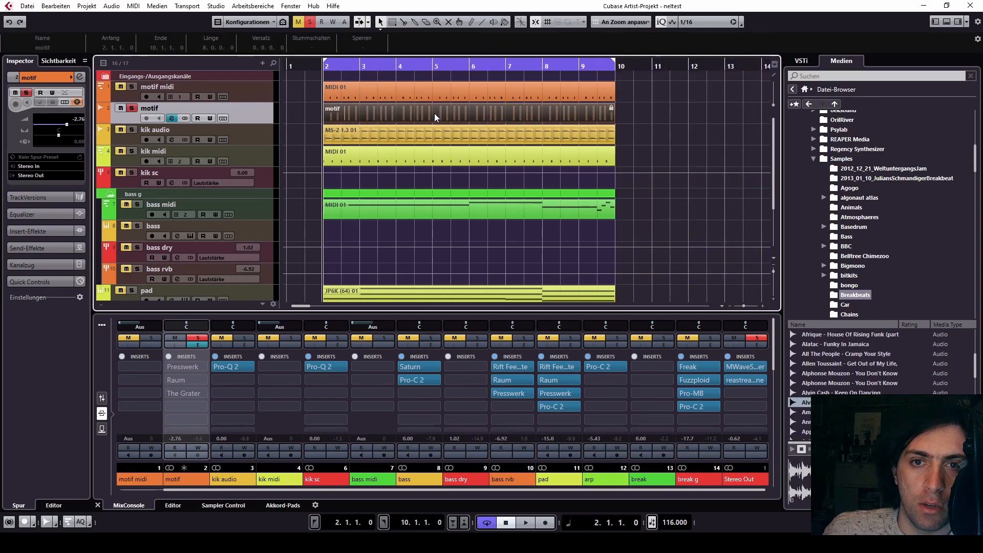
left_click_drag(351, 113, 506, 109)
scroll(611, 111, "up", 5)
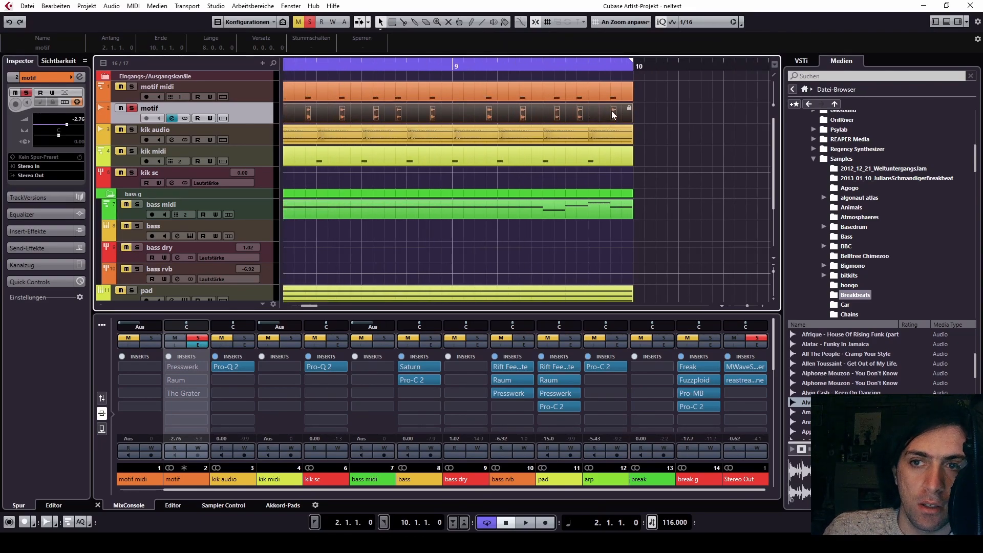
scroll(630, 109, "down", 6)
left_click(670, 117)
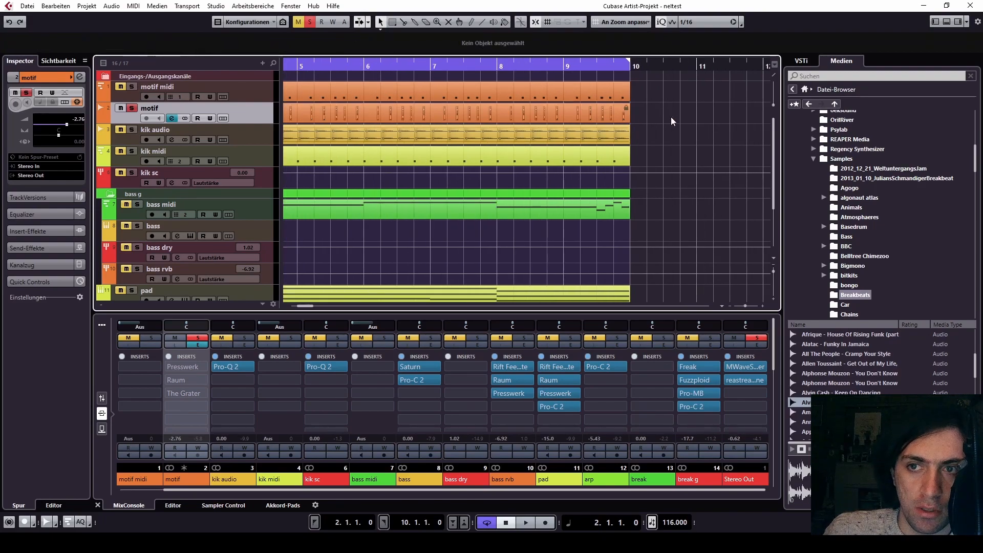
scroll(618, 115, "down", 1)
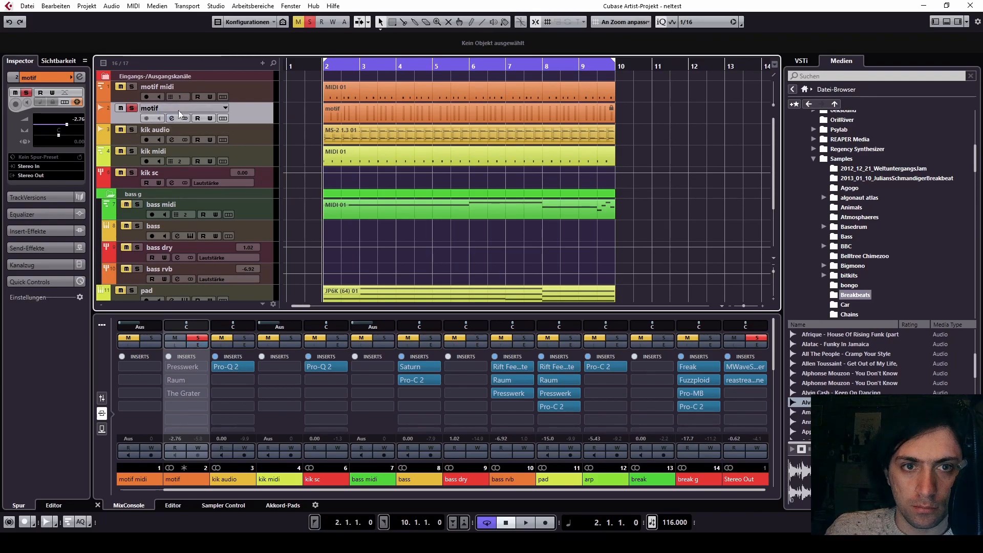
Show the mixer faders and the motif track's insert effects, and play the full mix with motif unsoloed.
left_click(102, 397)
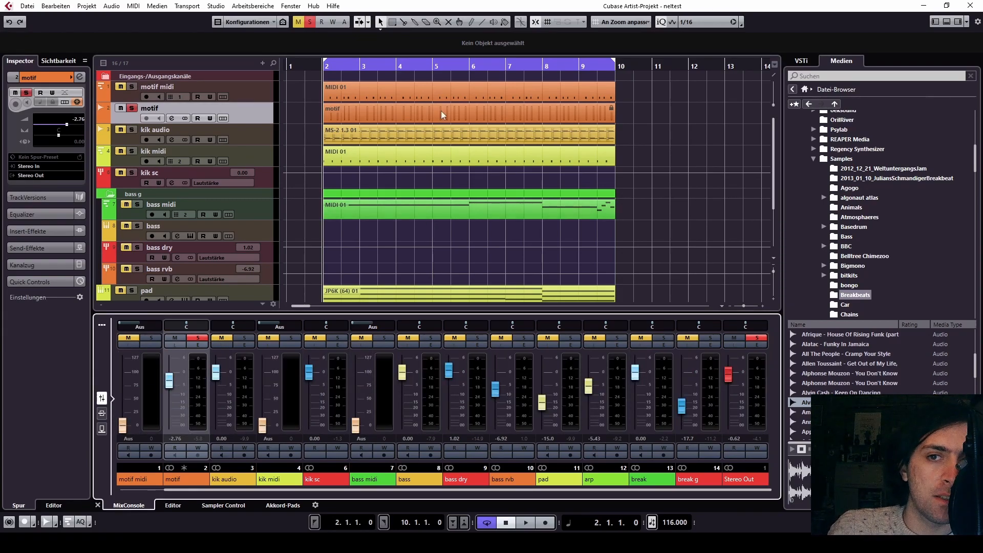
left_click(48, 231)
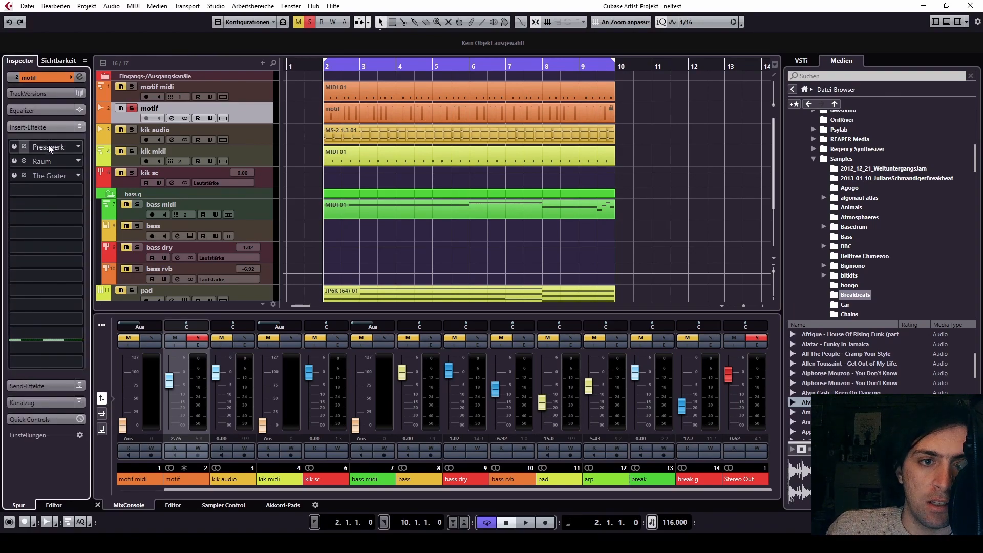
left_click(131, 108)
key("space")
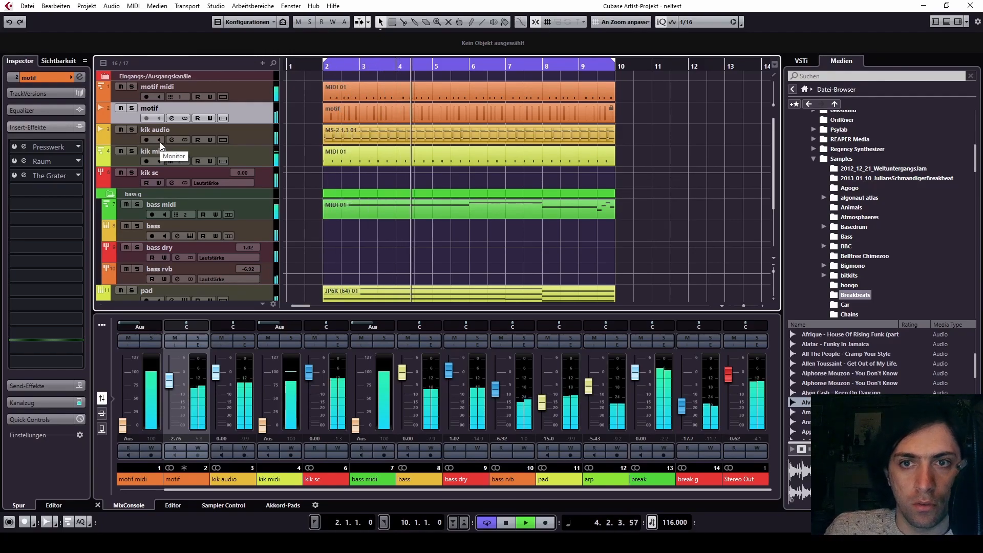
key("space")
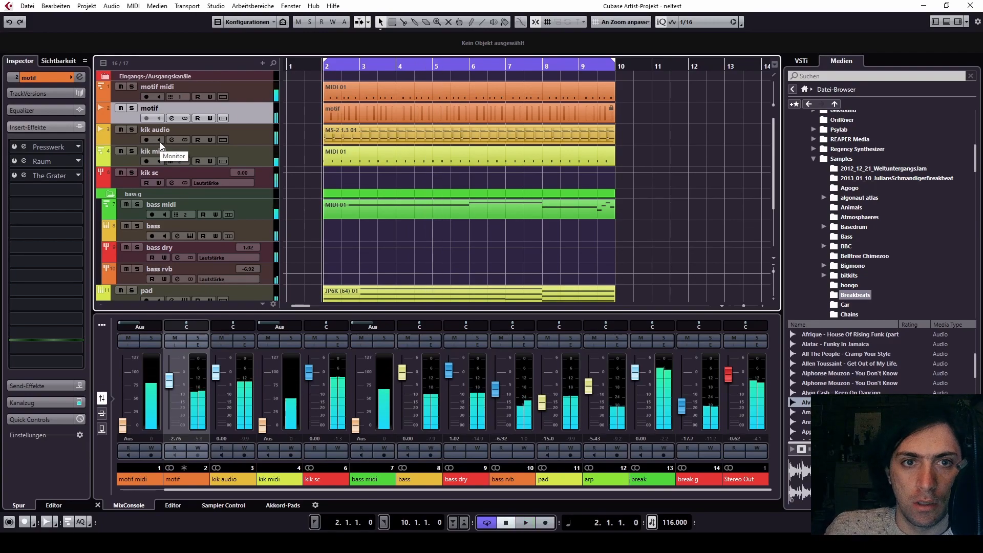
Try again to shift the locked motif event and inspect its individual hits in bar 2 up close.
left_click(337, 112)
left_click(308, 114)
left_click(333, 115)
left_click_drag(306, 108, 693, 116)
scroll(334, 113, "up", 10)
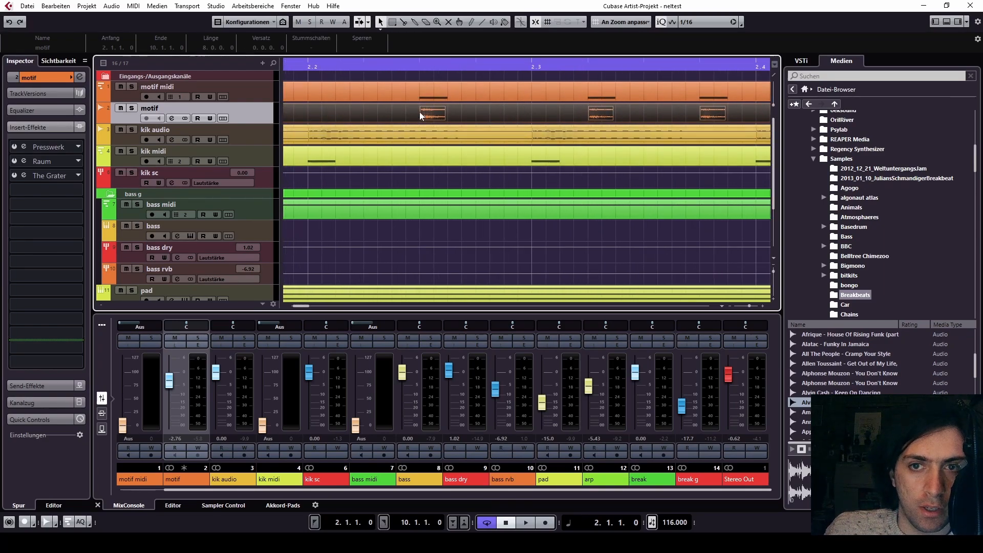
scroll(419, 112, "down", 6)
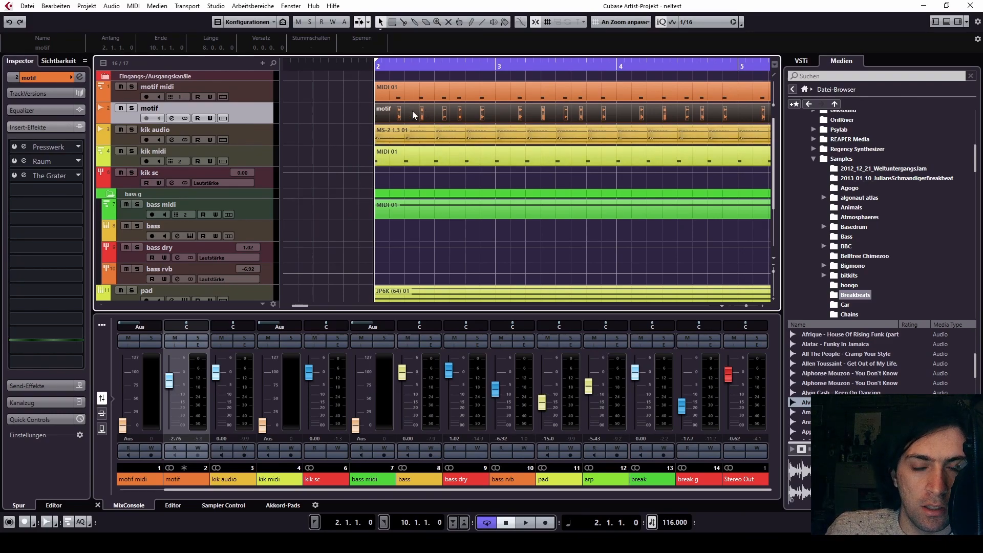
scroll(412, 111, "down", 2)
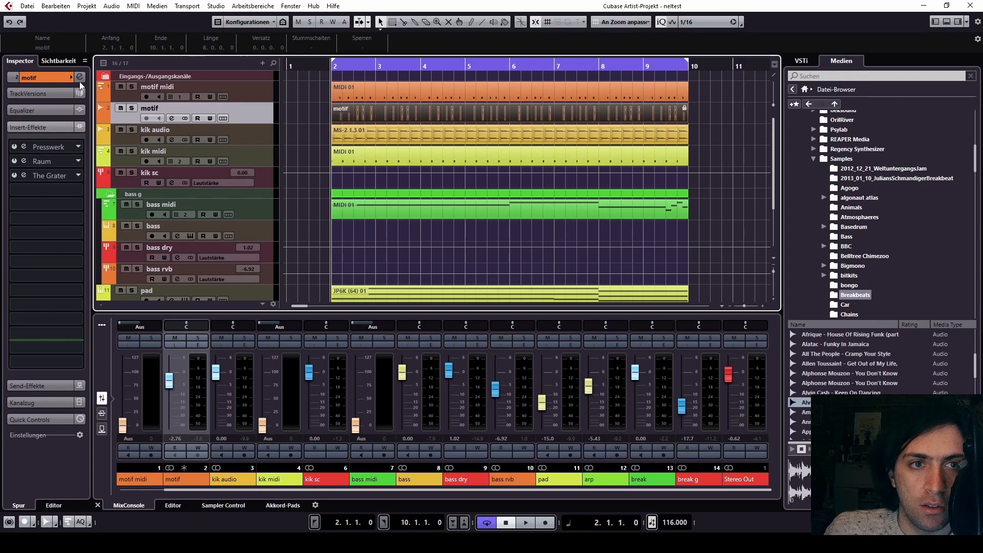
Unfreeze the motif channel, deleting its freeze files, and start playback of the full mix.
left_click(45, 77)
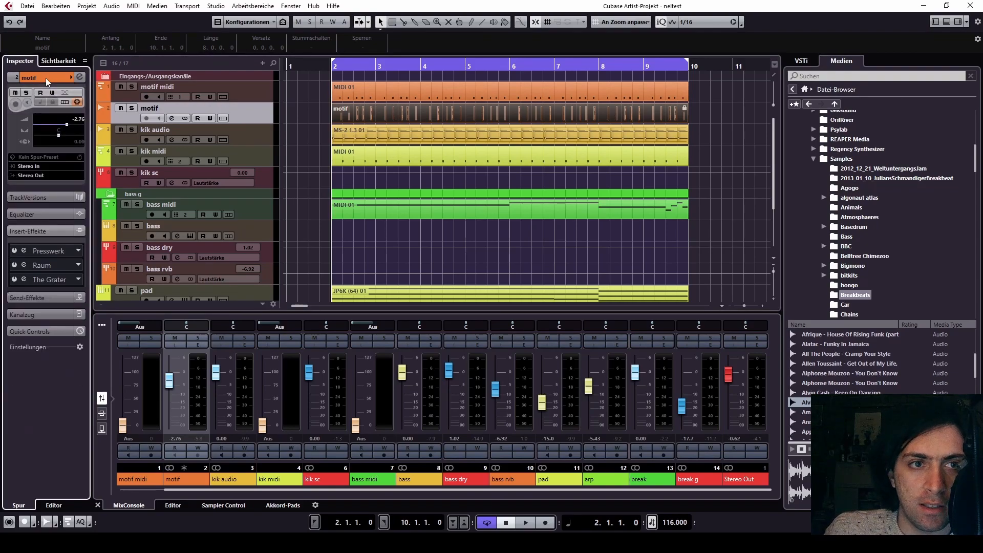
left_click(77, 103)
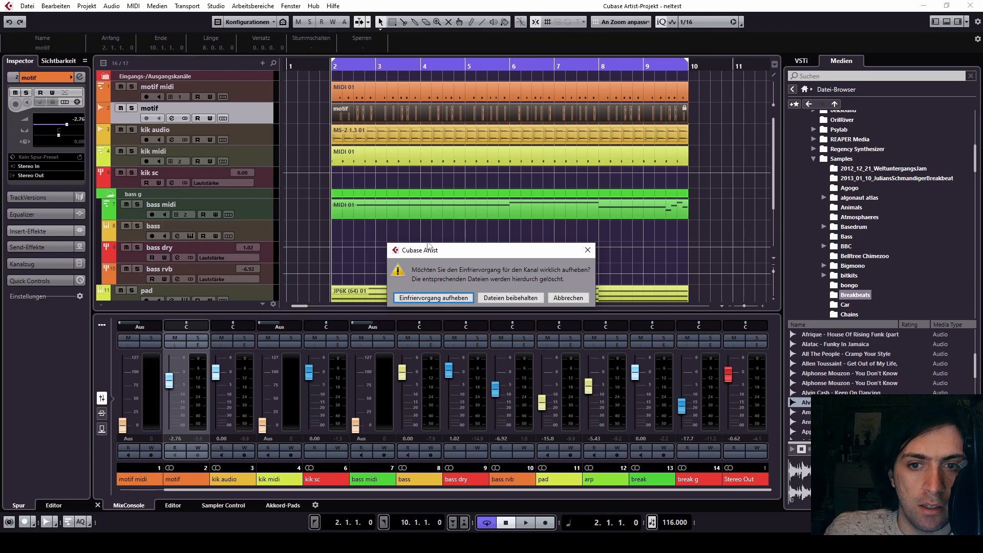
left_click_drag(427, 245, 377, 193)
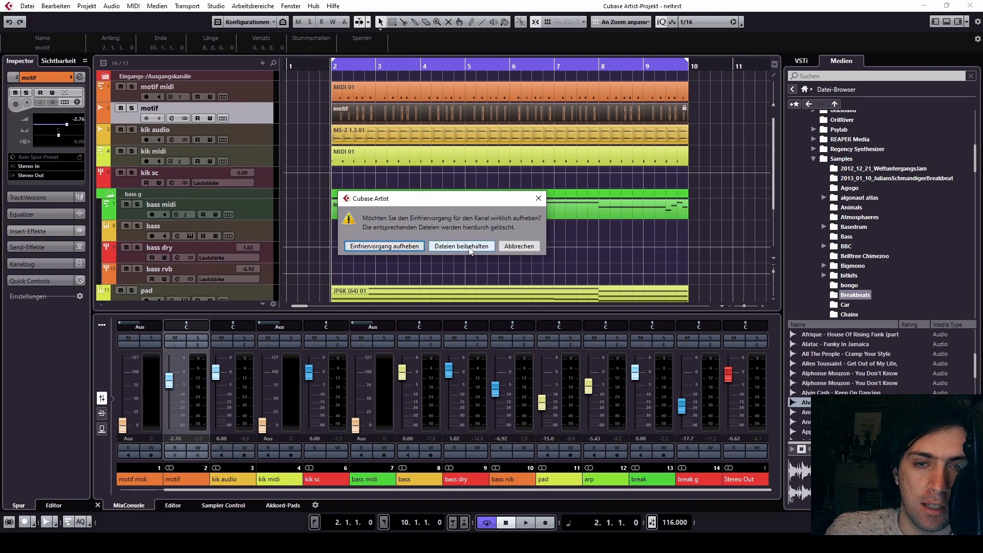
left_click(383, 247)
left_click(260, 114)
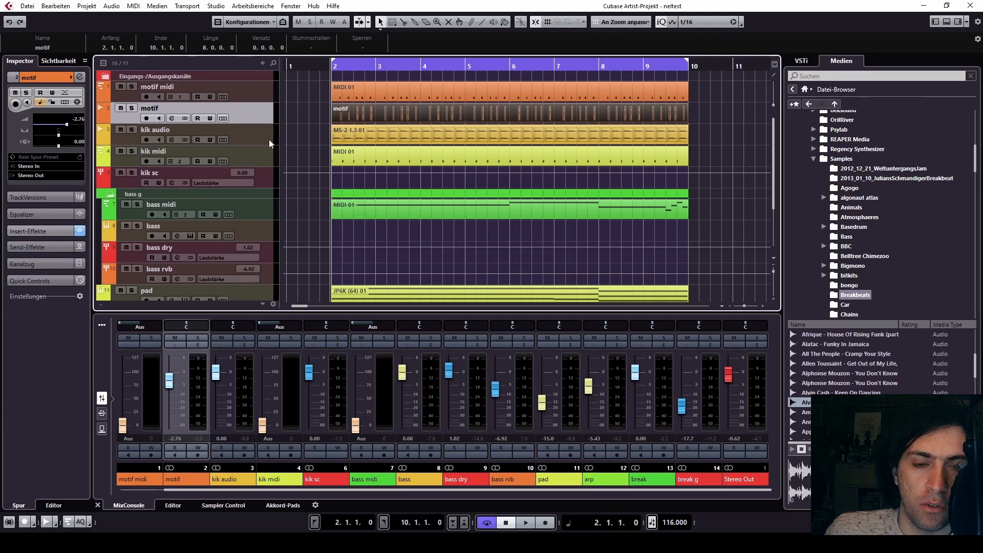
key("space")
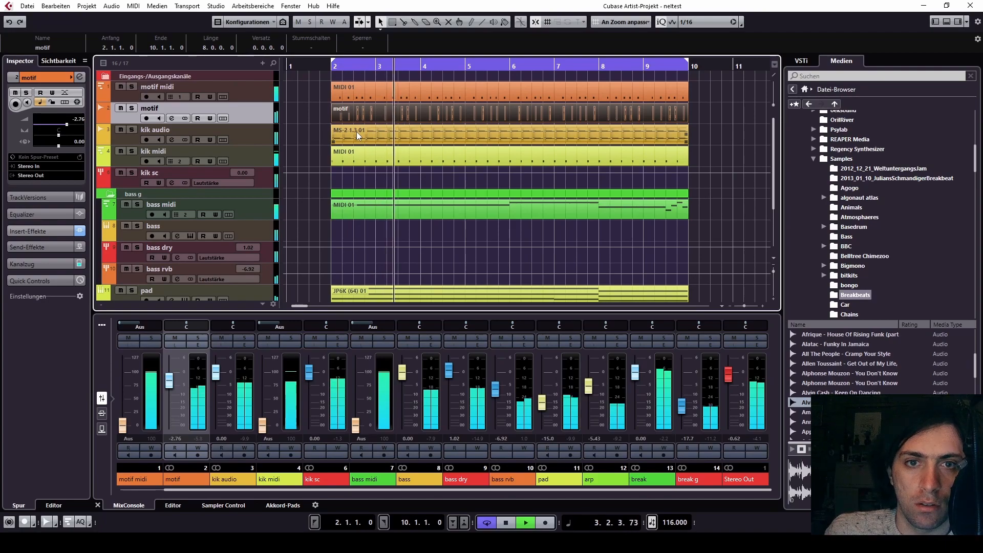
Stop playback and freeze the motif channel again.
key("space")
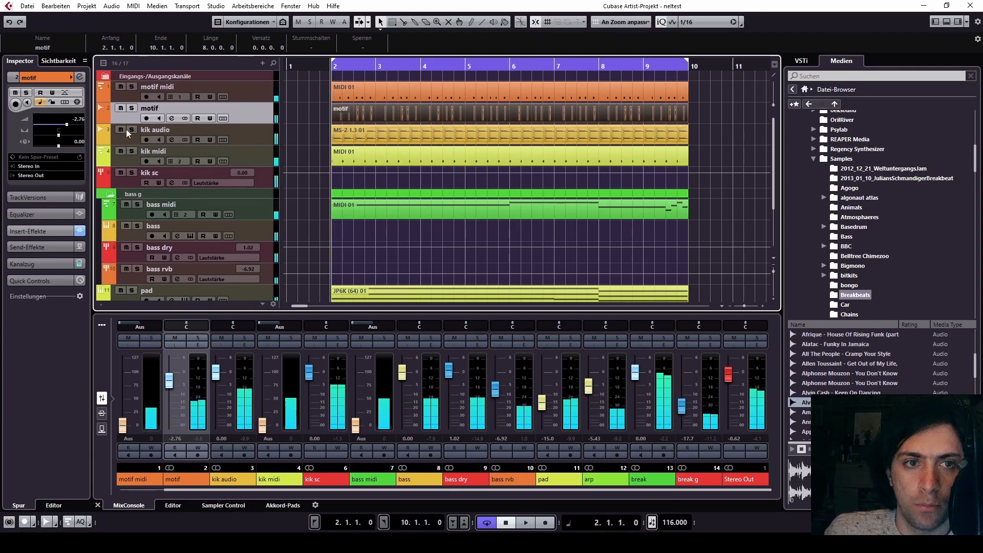
left_click(77, 103)
left_click(504, 300)
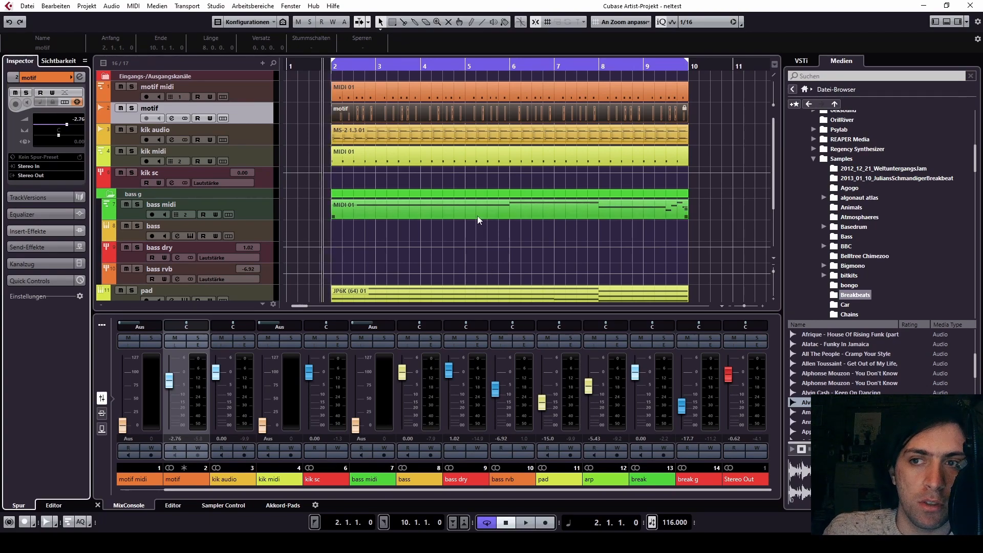
Freeze the kik audio channel.
key("g")
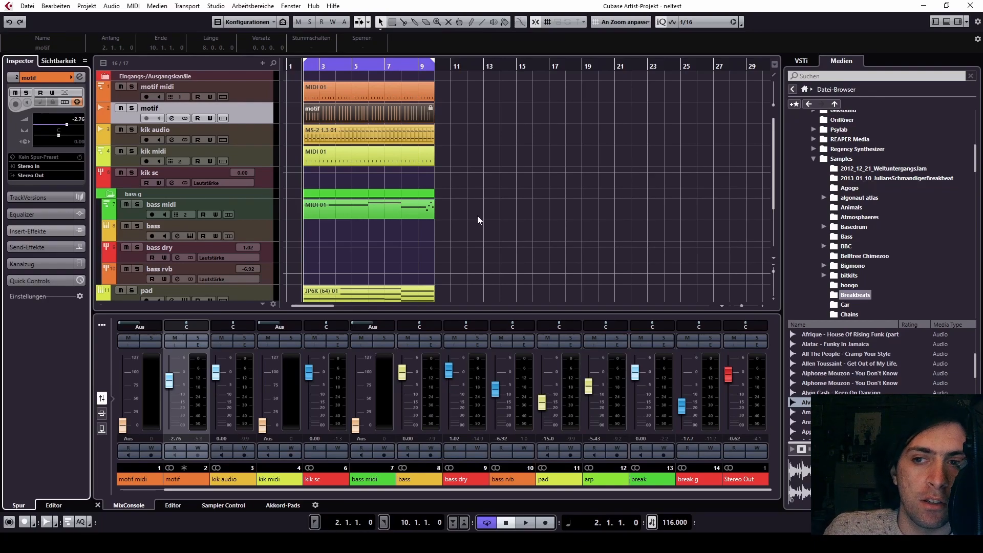
left_click(243, 140)
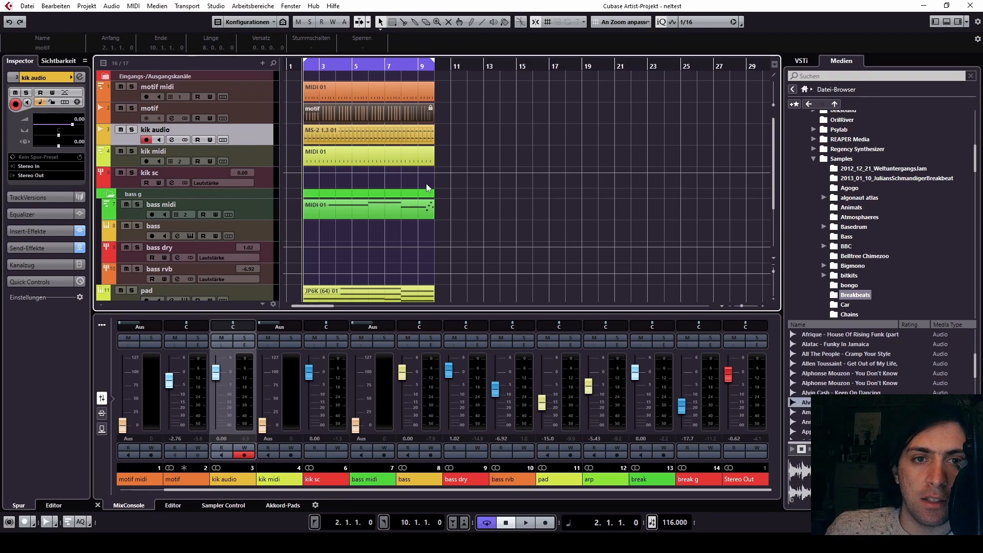
left_click(77, 102)
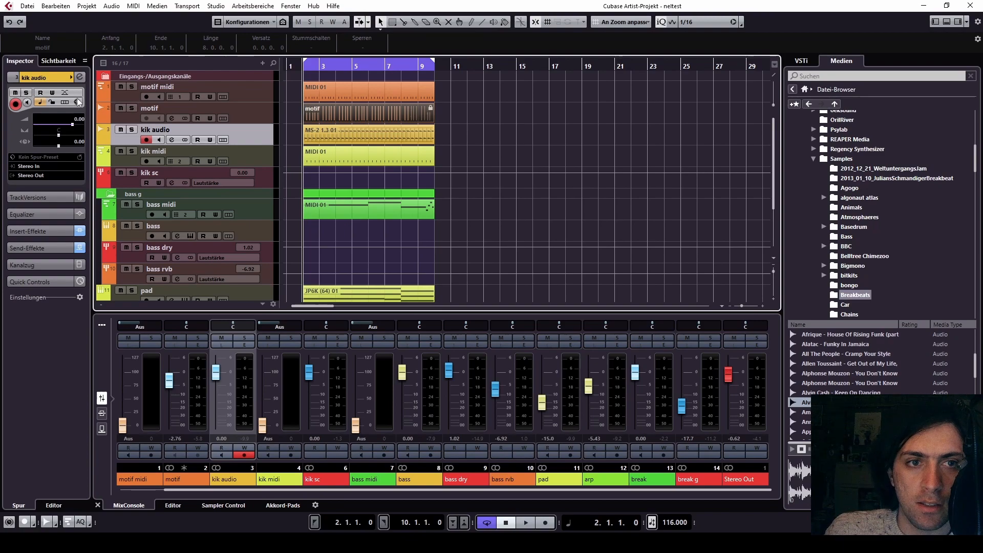
left_click(499, 297)
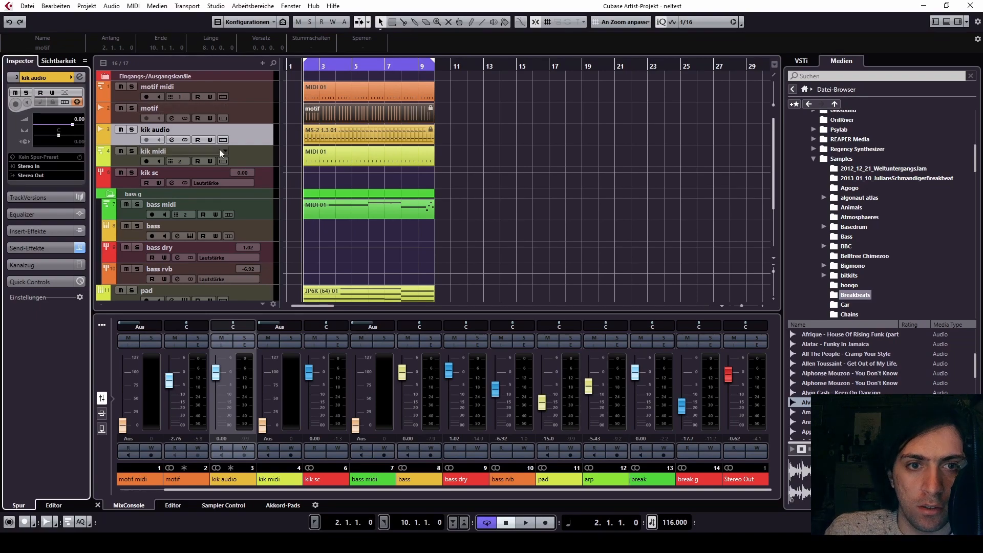
Freeze the bass instrument track with the option for instrument and channels (Instrument und Kanäle einfrieren).
left_click(244, 157)
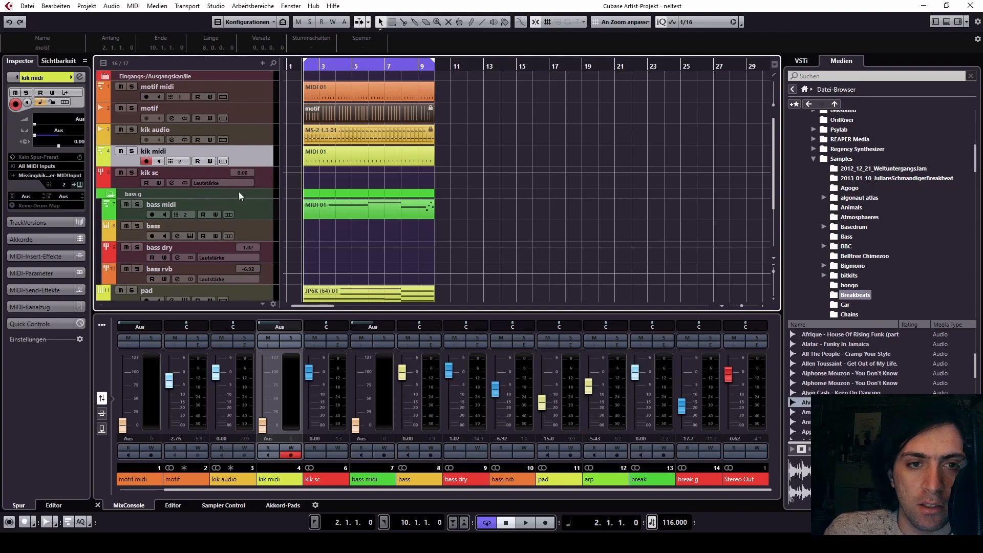
left_click(246, 208)
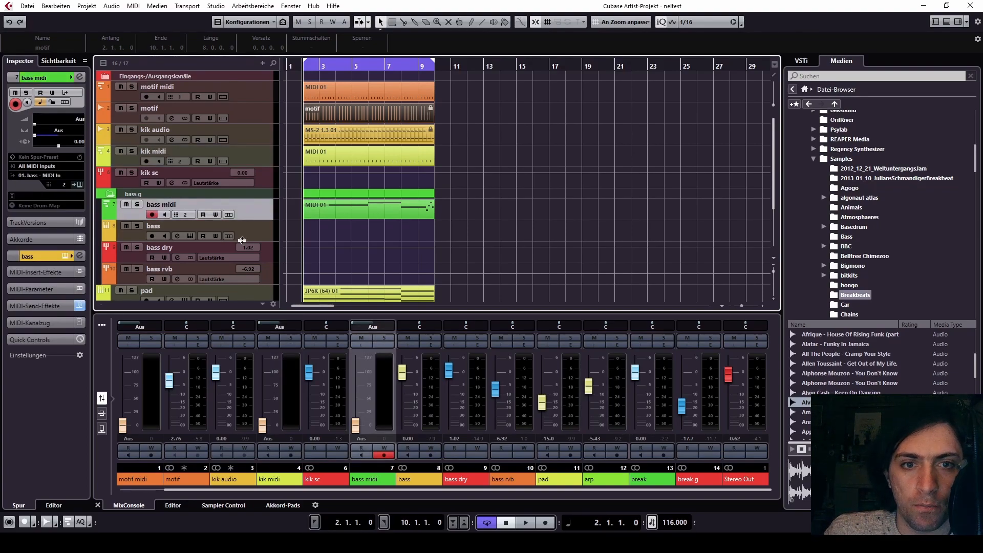
left_click(249, 226)
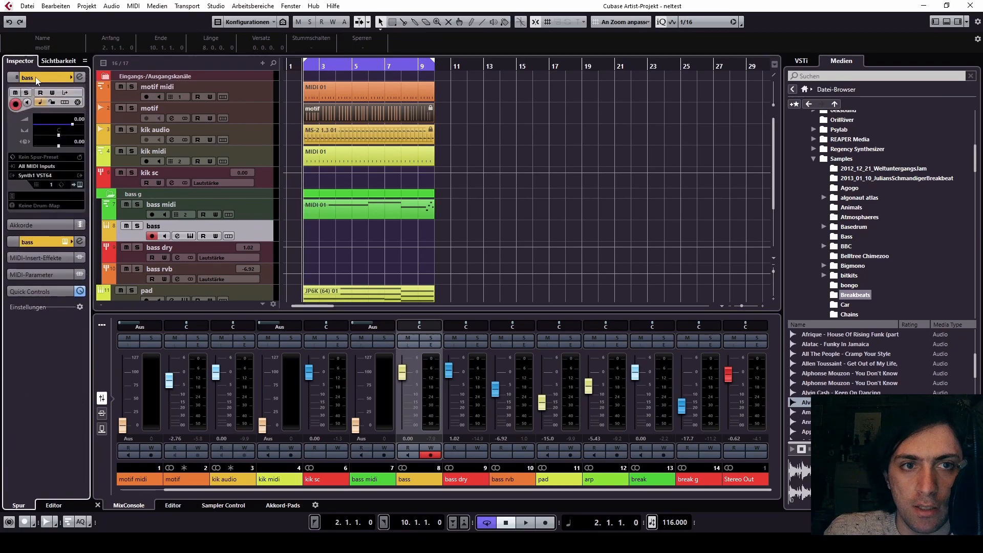
left_click(79, 102)
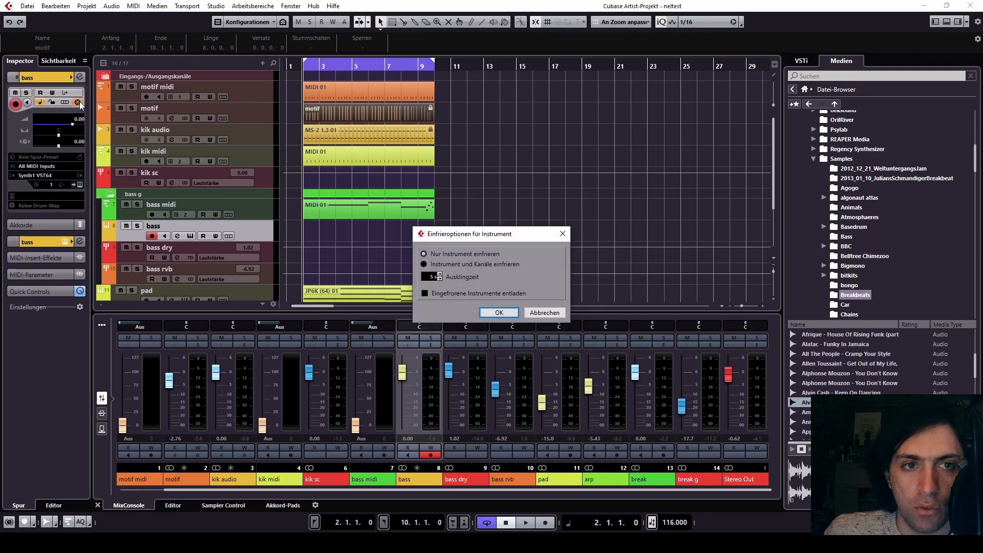
left_click(543, 313)
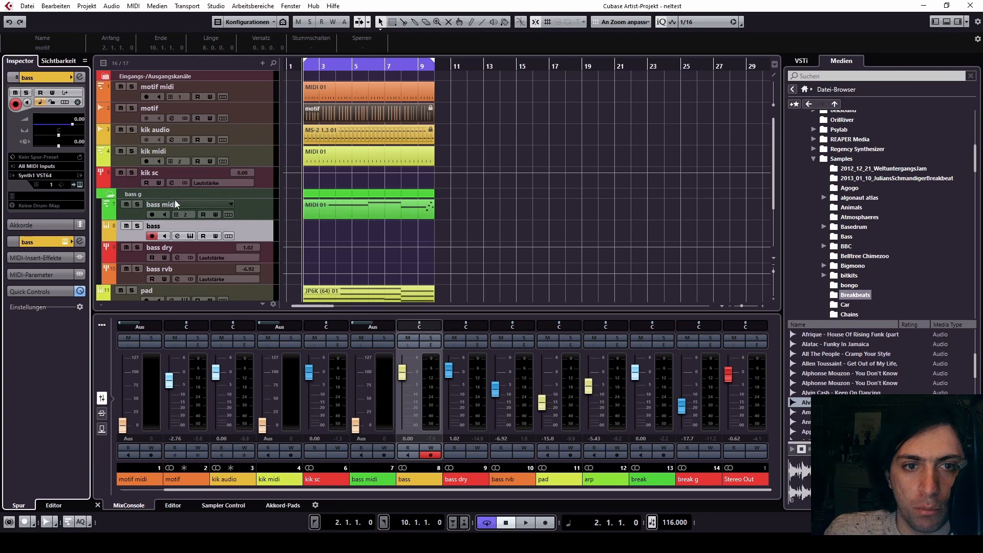
left_click(79, 103)
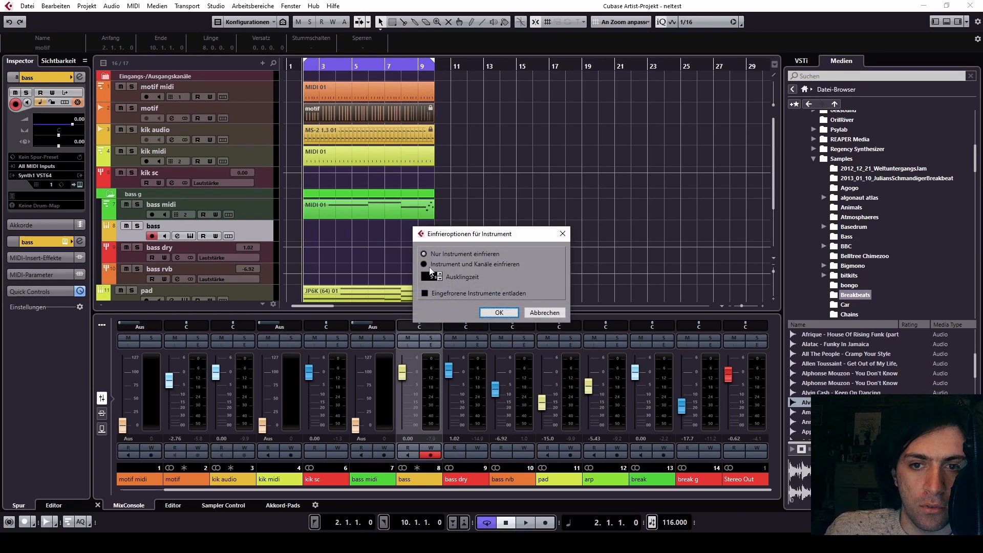
left_click(447, 252)
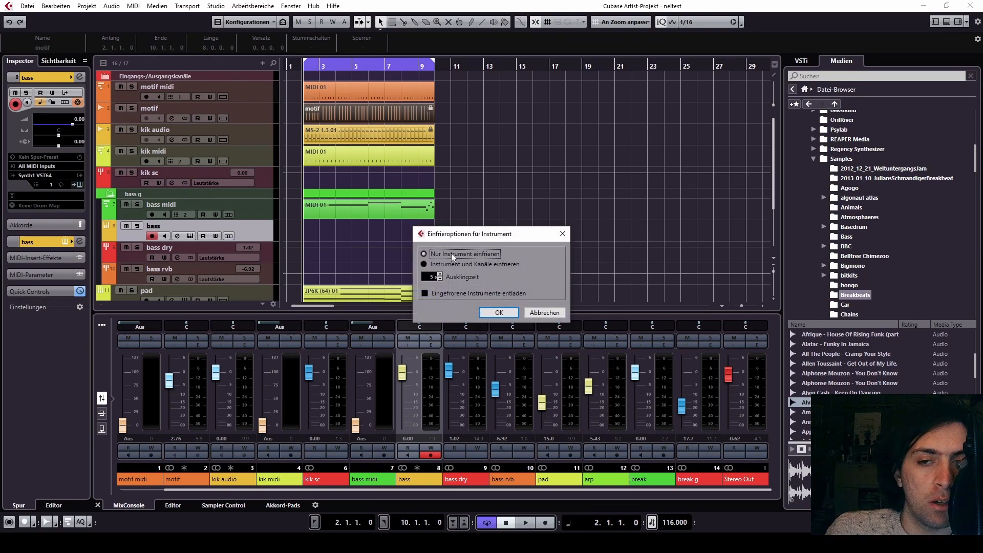
left_click(452, 266)
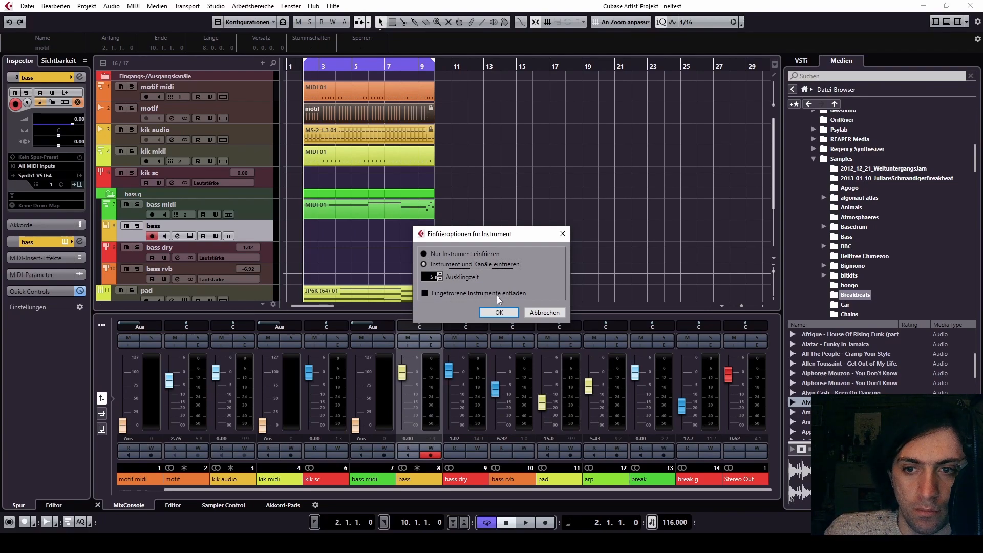
left_click(497, 313)
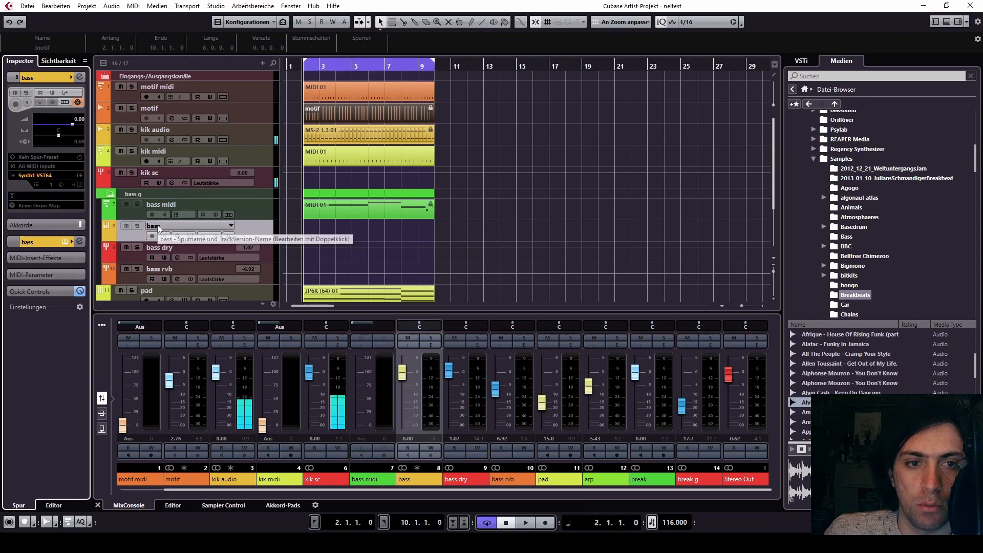
Play the full mix briefly and listen to the frozen bass with bass dry soloed.
key("space")
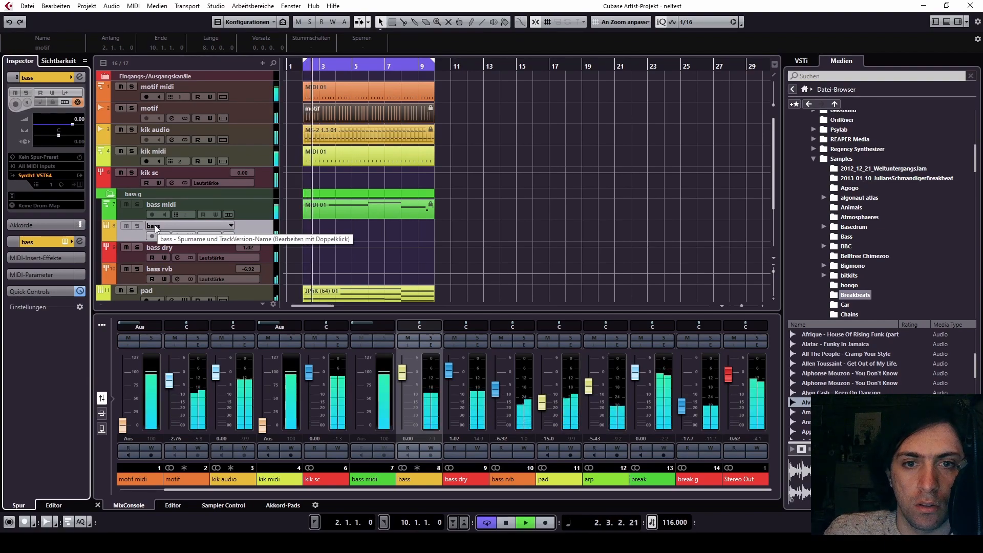
key("space")
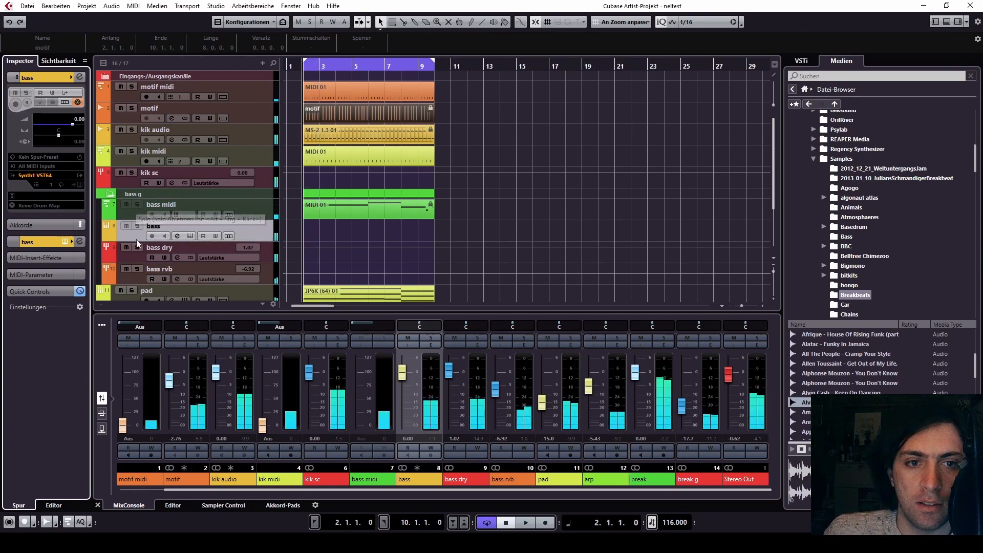
left_click(137, 247)
key("space")
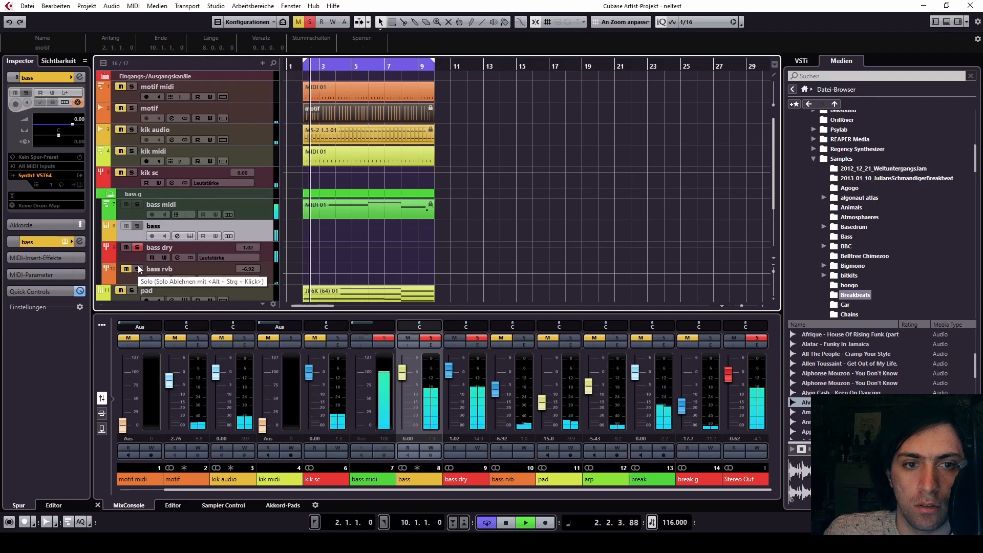
key("space")
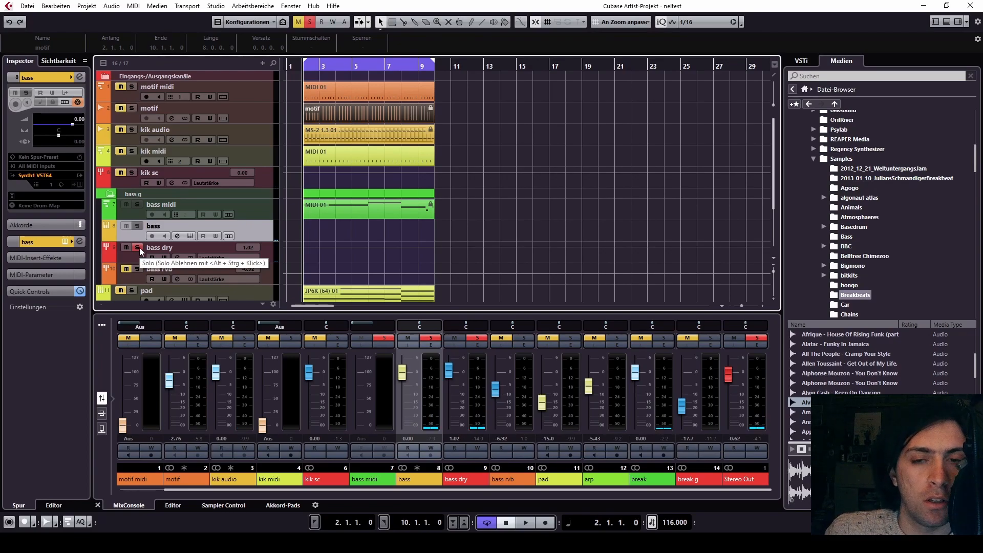
Switch the solo to bass rvb, listen to it, and unsolo it again.
left_click(139, 247)
left_click(137, 270)
key("space")
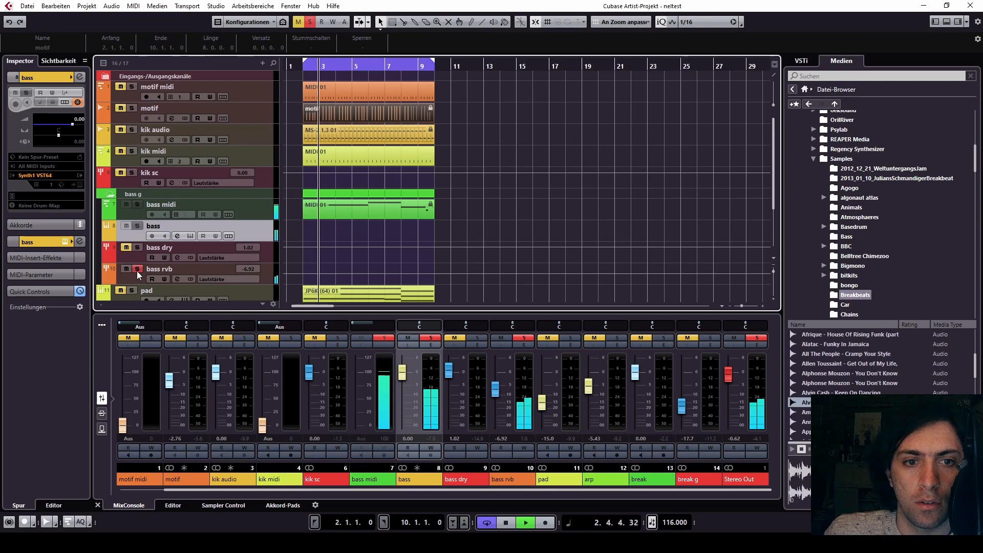
key("space")
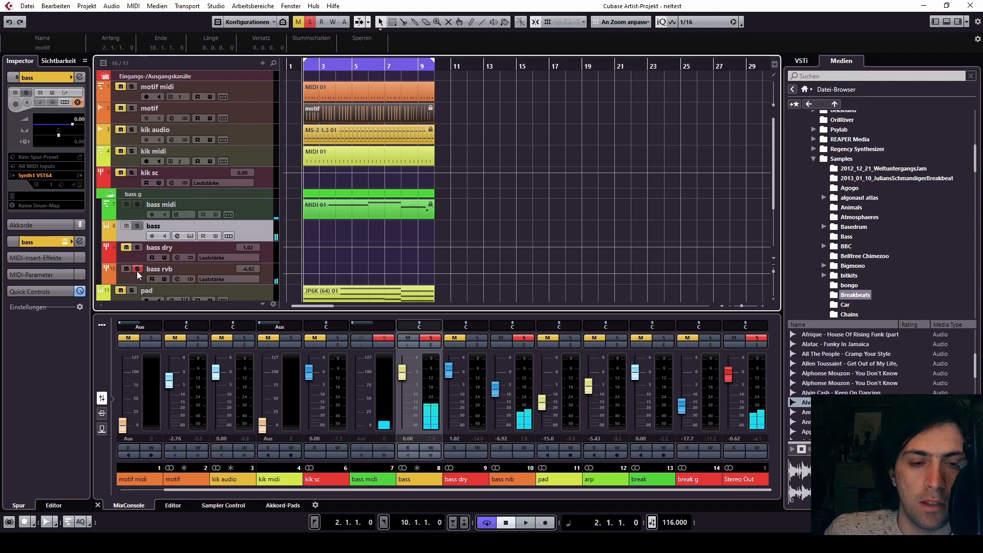
left_click(137, 269)
left_click(192, 268)
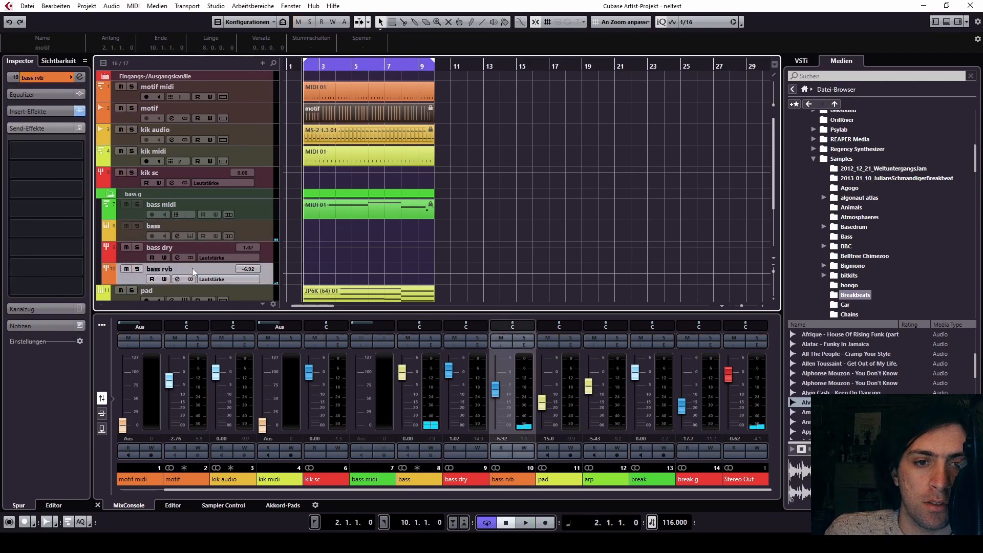
Unfreeze the kik audio channel and play the full mix briefly.
left_click(162, 131)
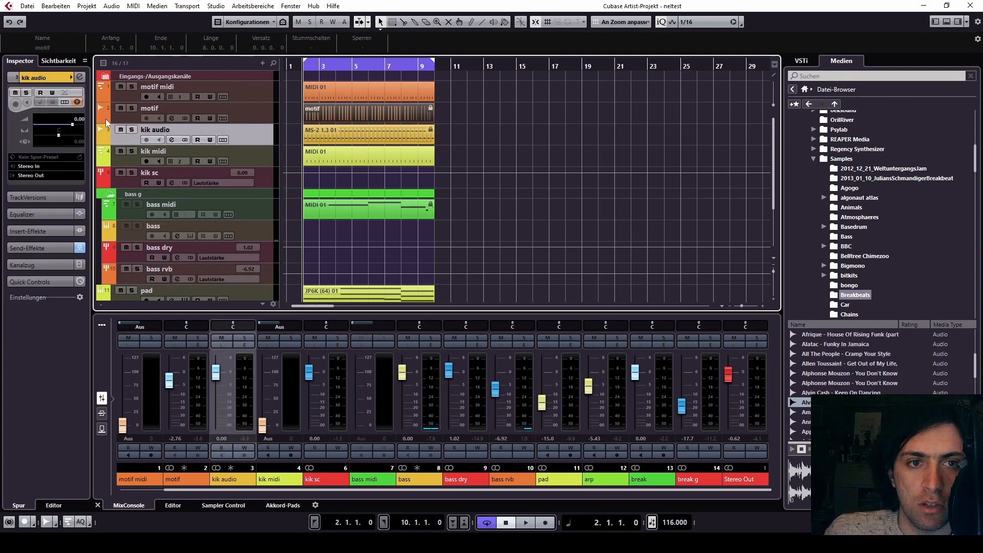
left_click(77, 102)
left_click(433, 298)
key("space")
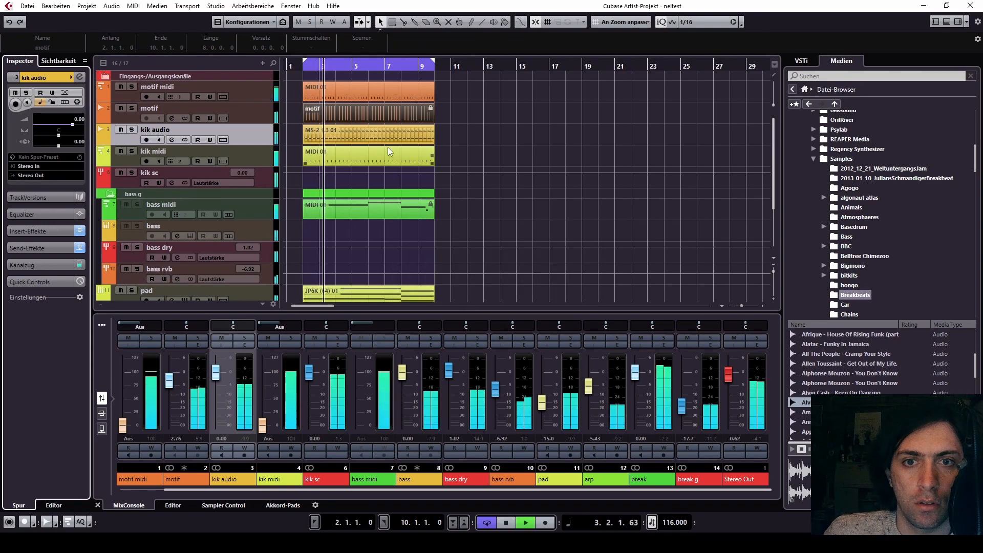
key("space")
Split the kik audio event at 2.2.1.0 and move the part after the cut to 2.2.2.0.
scroll(306, 131, "up", 5, "ctrl")
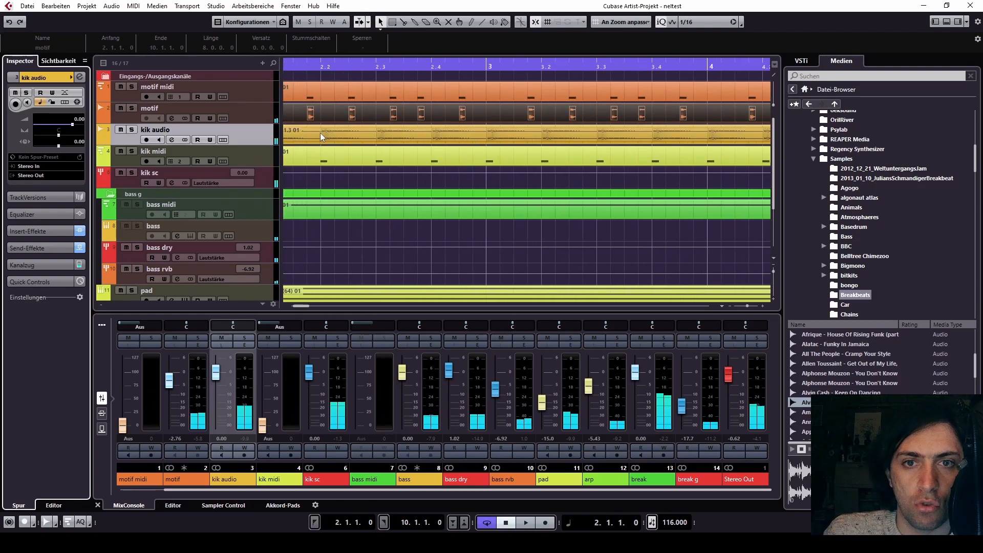
left_click(320, 133)
key("3")
left_click(322, 134)
key("1")
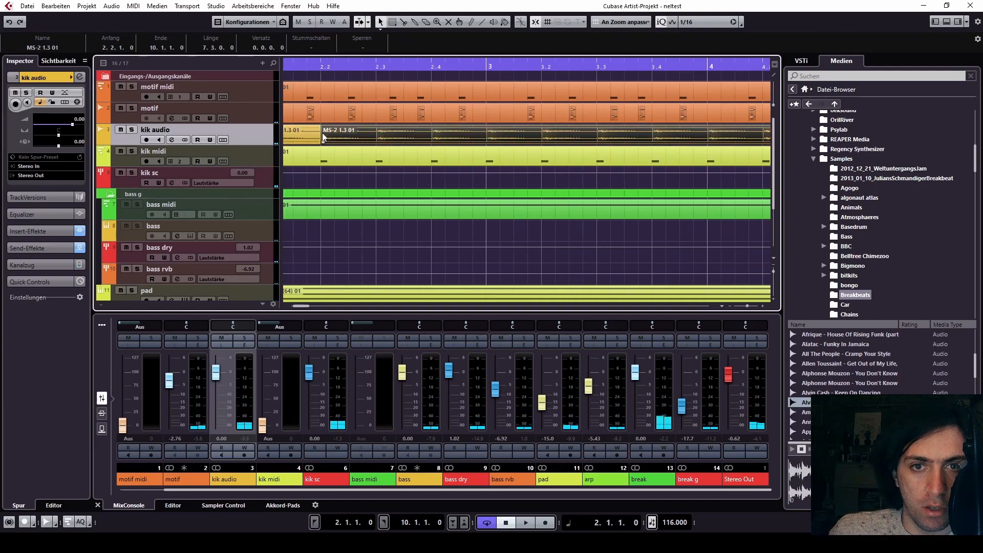
mouse_move(337, 134)
left_mouse_down()
mouse_move(360, 130)
mouse_move(352, 133)
left_mouse_up()
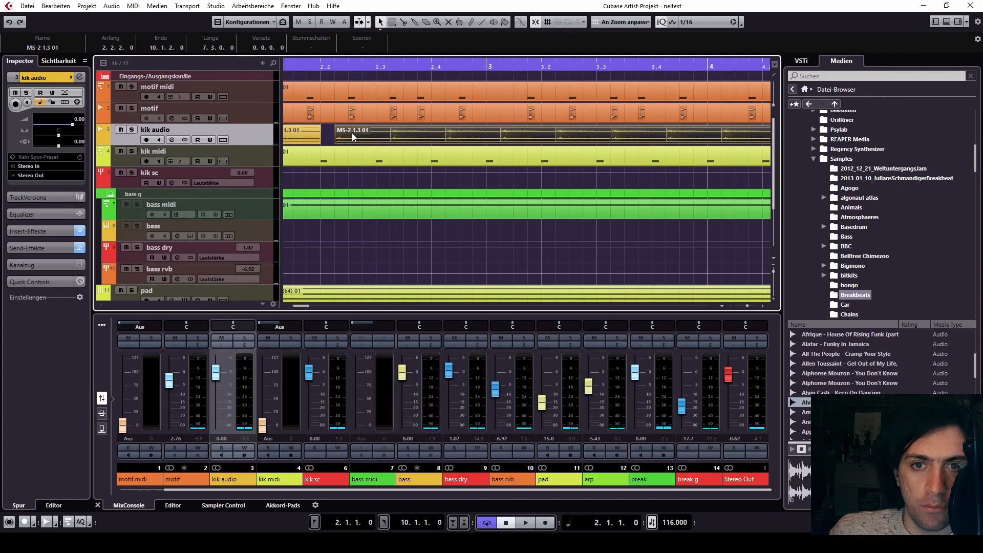
Play the mix with the shifted kick, and listen with kik audio and bass dry soloed.
key("space")
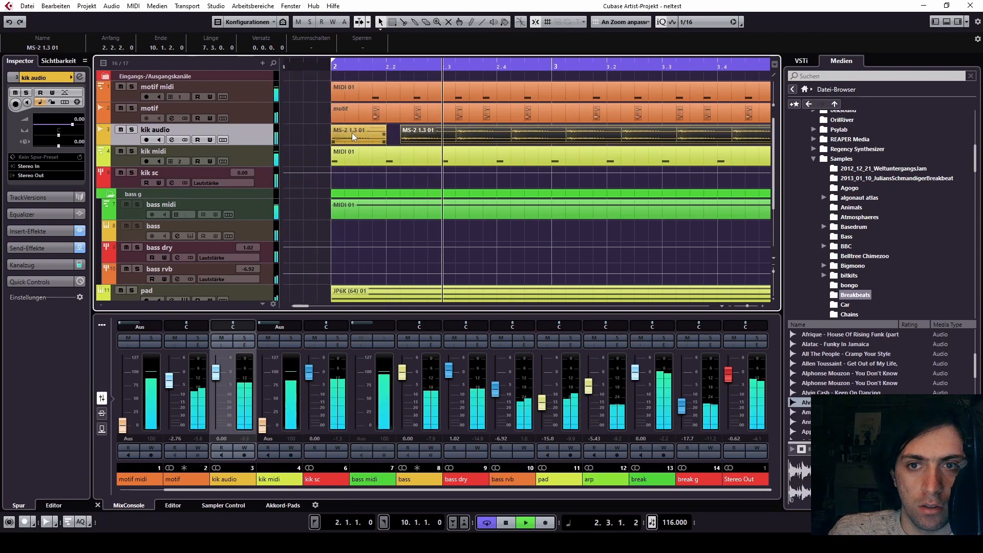
key("space")
left_click(131, 130)
key("space")
left_click(137, 247)
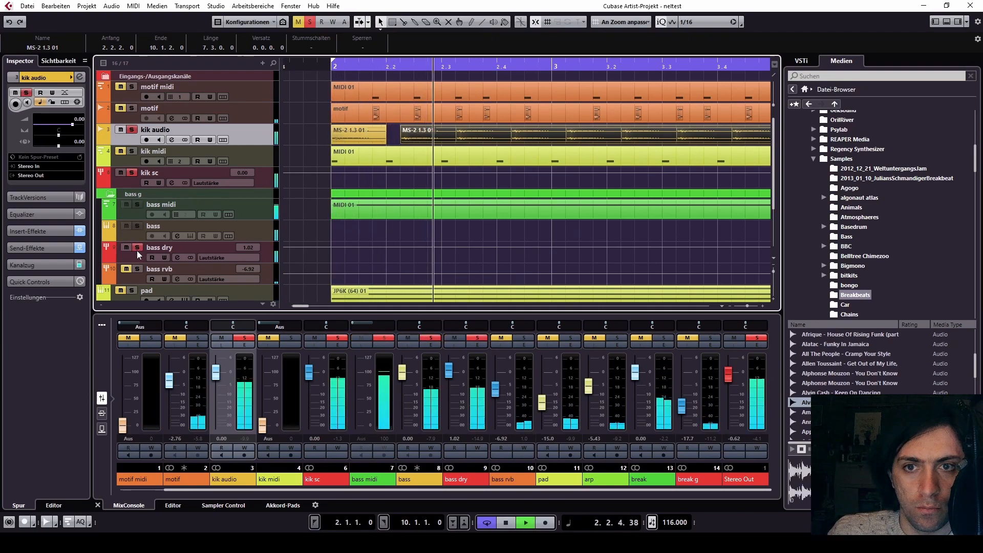
key("space")
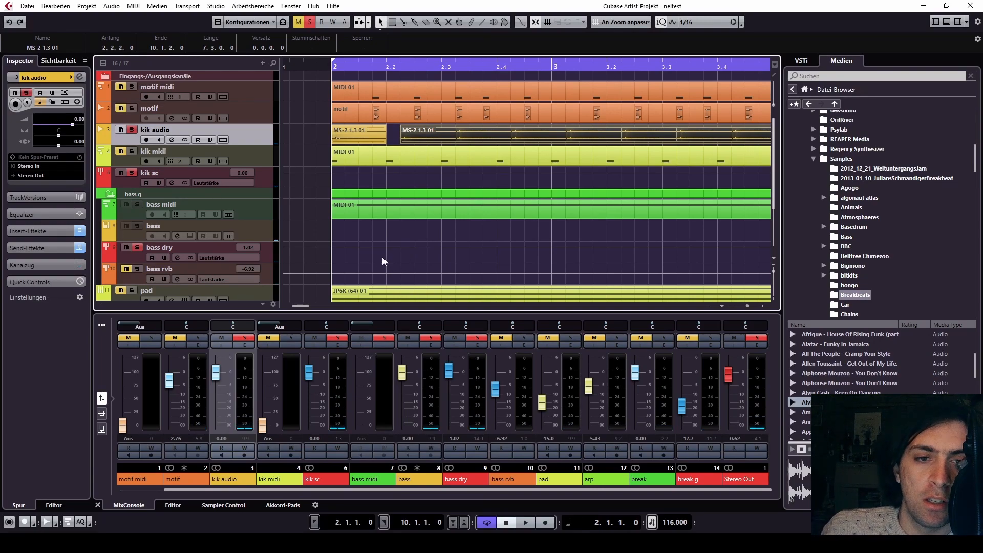
Move the shifted kik audio event back to 2.2.1.0 and glue the two kick parts into one continuous event.
left_click_drag(423, 131, 410, 129)
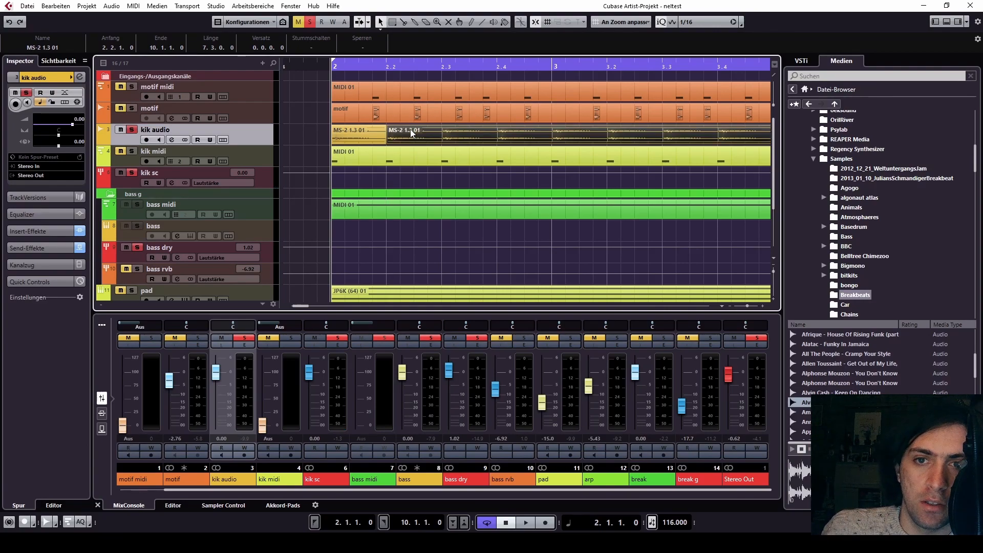
left_click(367, 134)
right_click(358, 134)
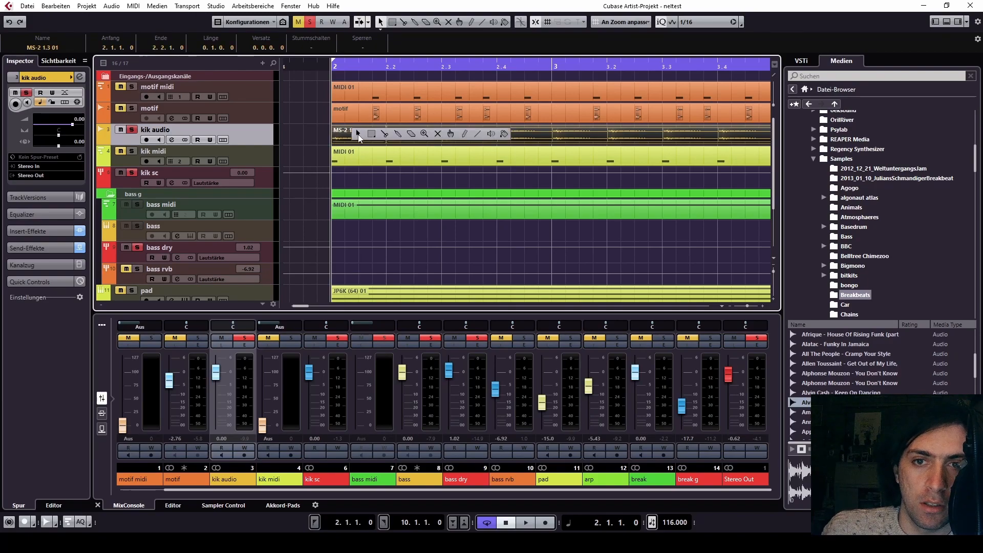
left_click(398, 134)
left_click(372, 138)
right_click(385, 138)
left_click(385, 139)
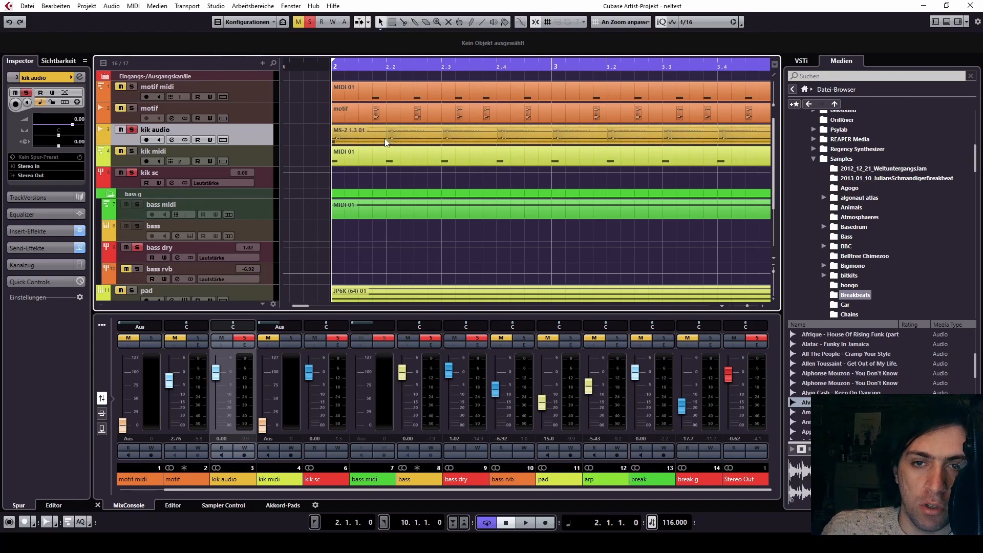
left_click(400, 136)
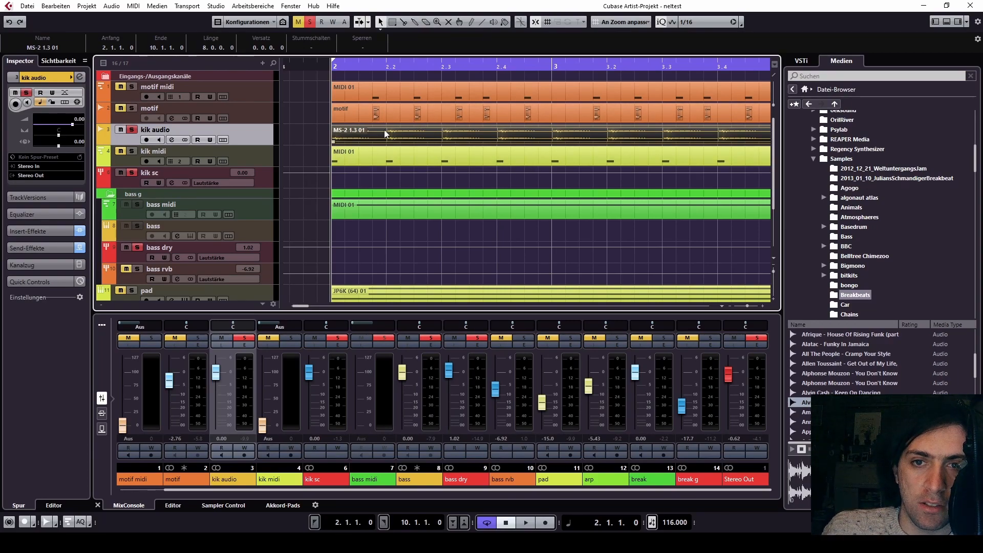
key("g")
key("g")
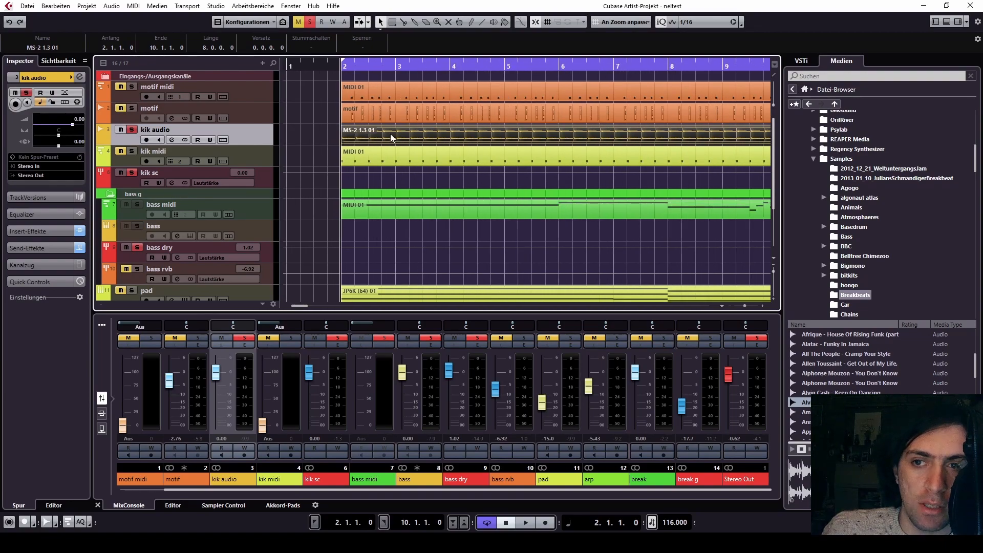
Turn off solo on kik audio and every other soloed channel so the full loop is audible.
key("g")
key("g")
key("g")
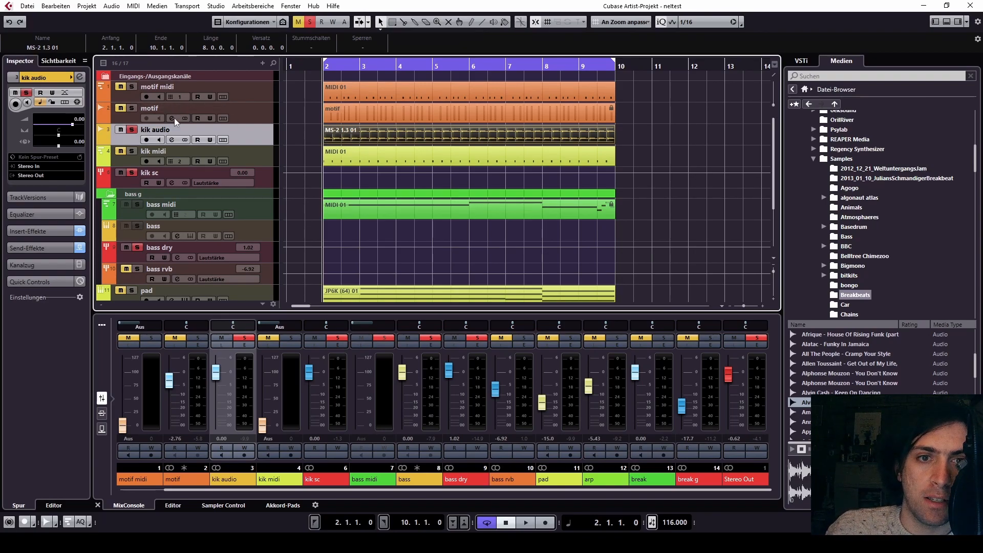
left_click(134, 129)
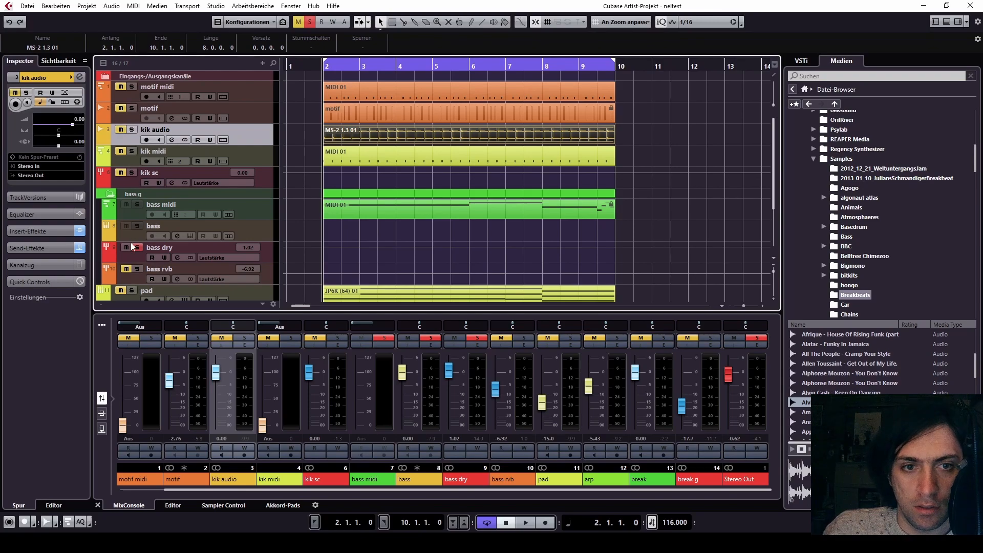
scroll(415, 177, "down", 4)
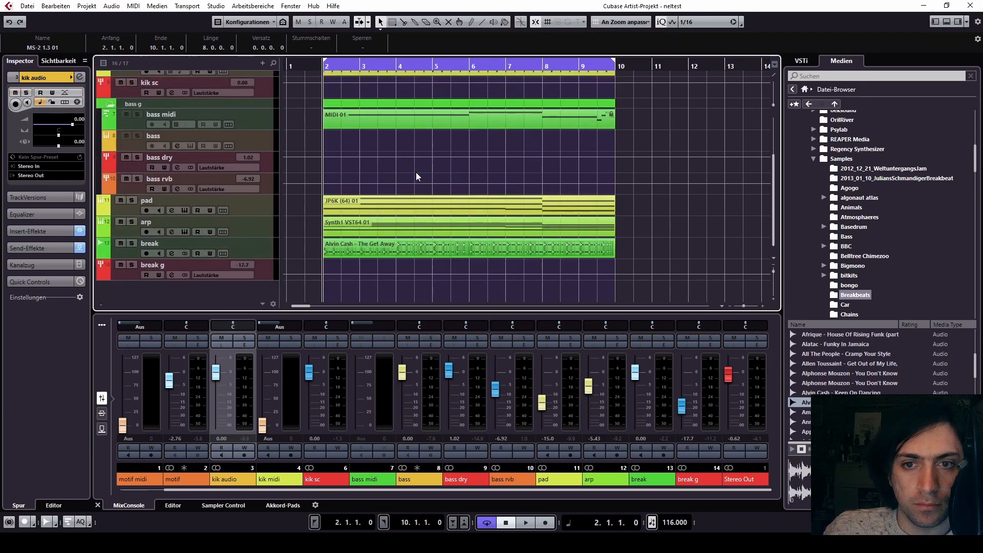
scroll(416, 172, "up", 4)
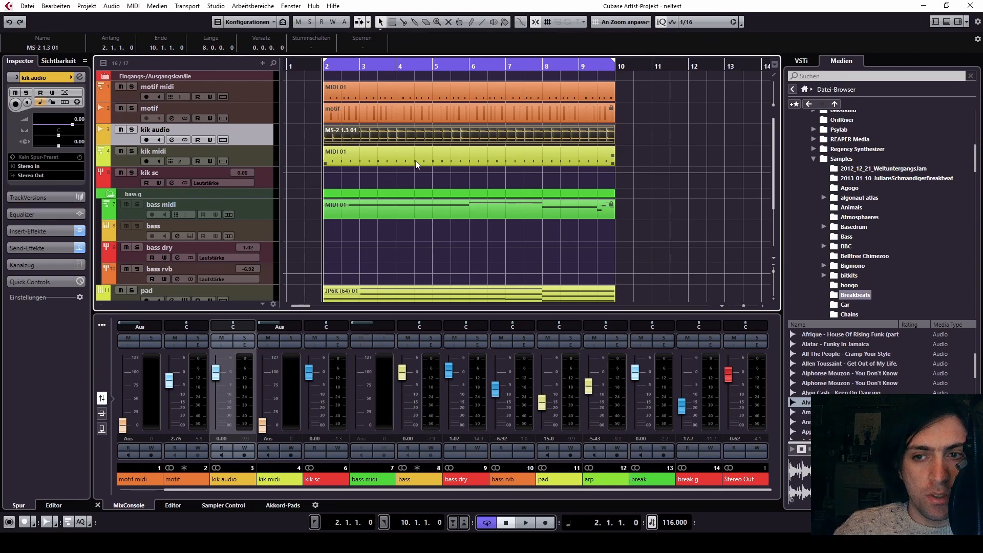
Freeze the pad instrument track with a 5-second tail.
scroll(415, 164, "down", 4)
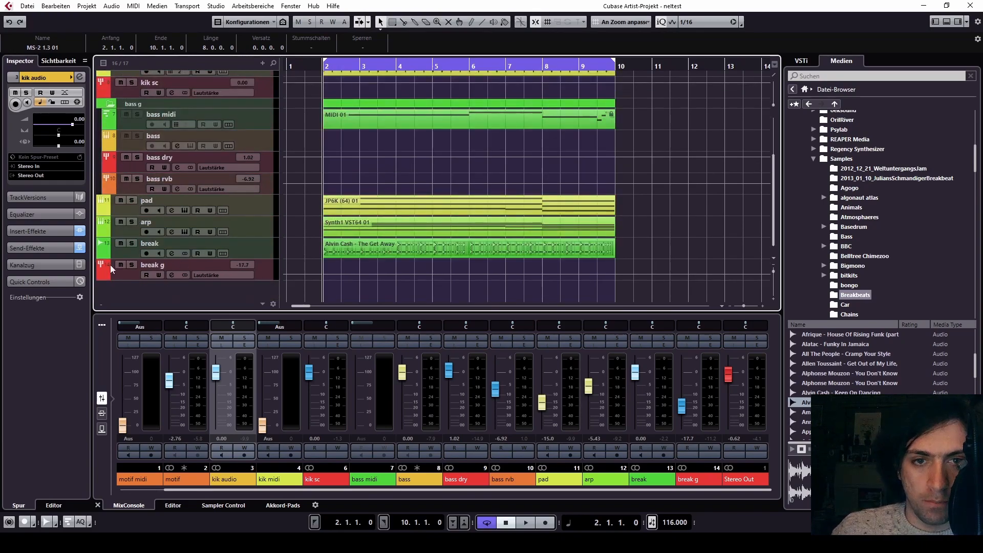
left_click(235, 198)
left_click(77, 102)
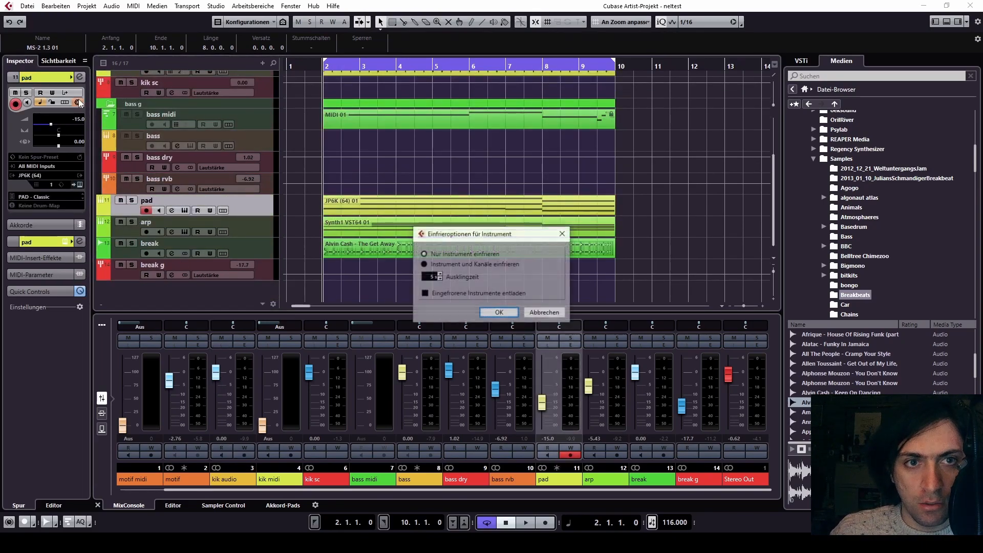
left_click(501, 311)
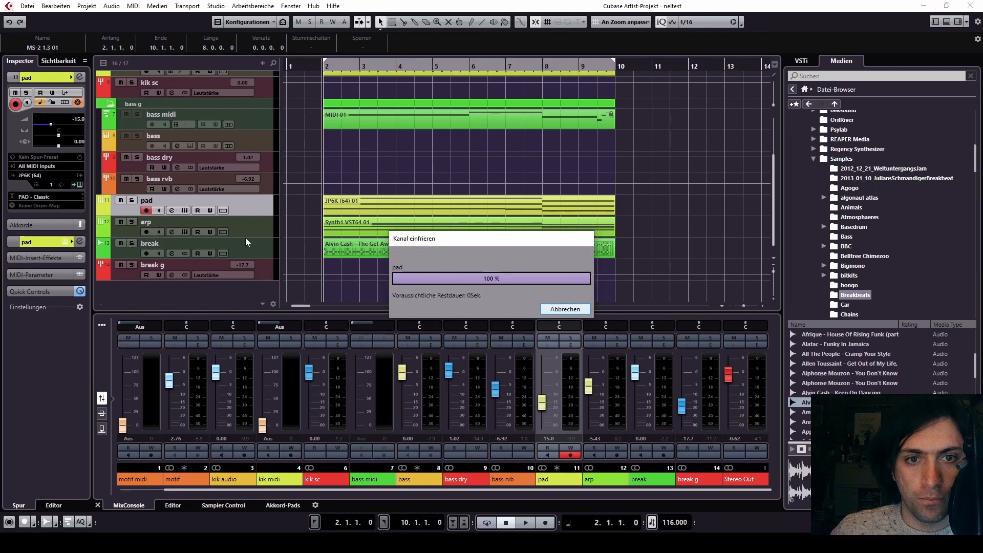
Freeze the arp track with the instrument-and-channels option and a 5-second tail.
left_click(241, 225)
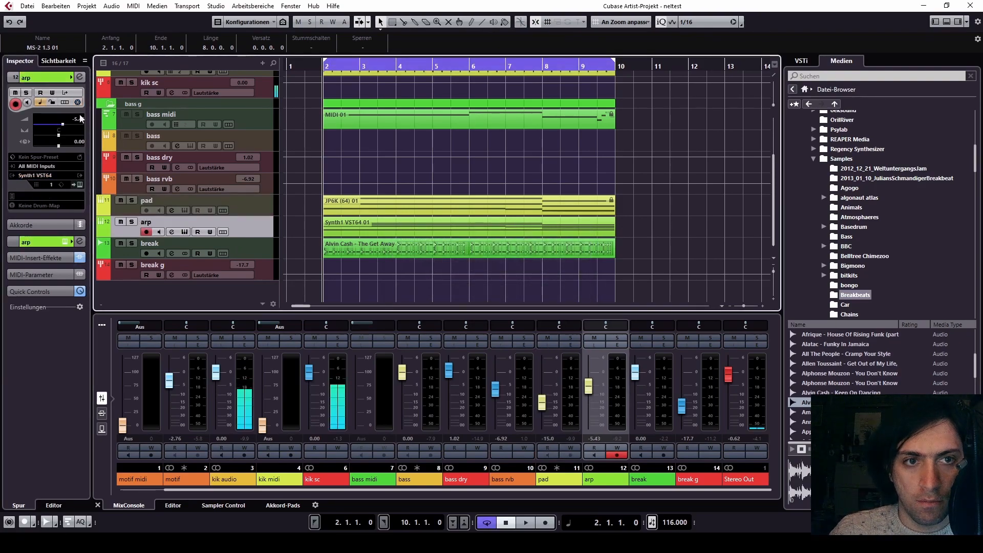
left_click(79, 102)
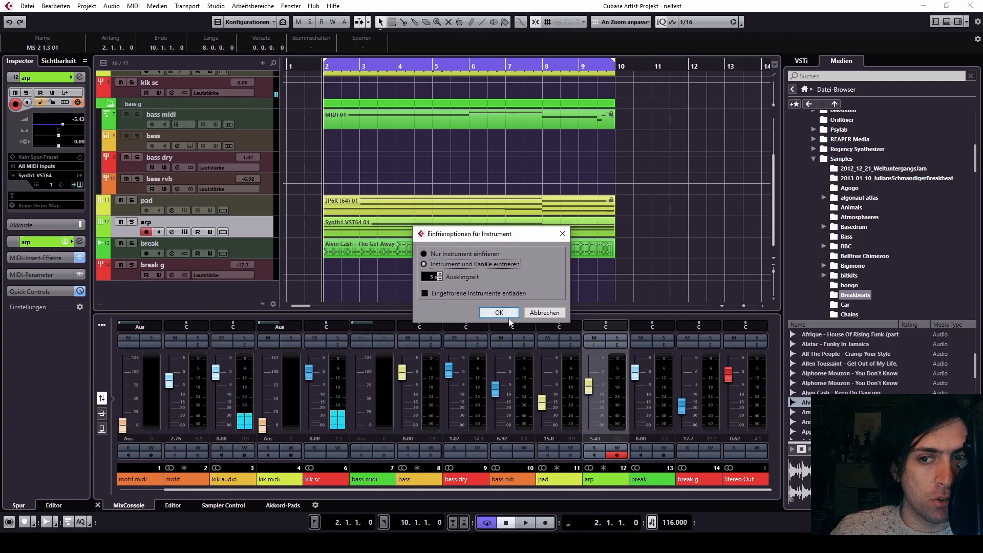
left_click(496, 313)
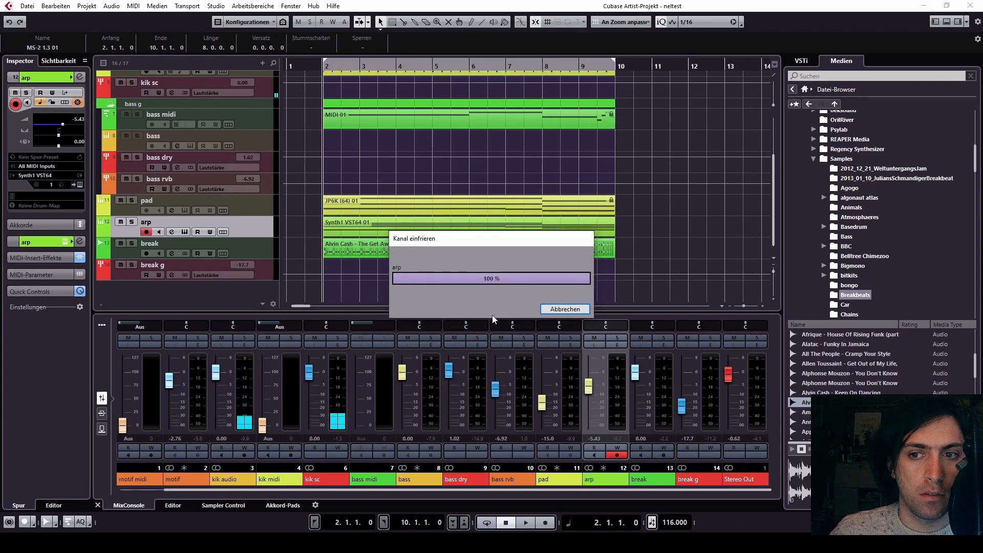
Freeze the break audio channel with a 5-second tail.
left_click(237, 249)
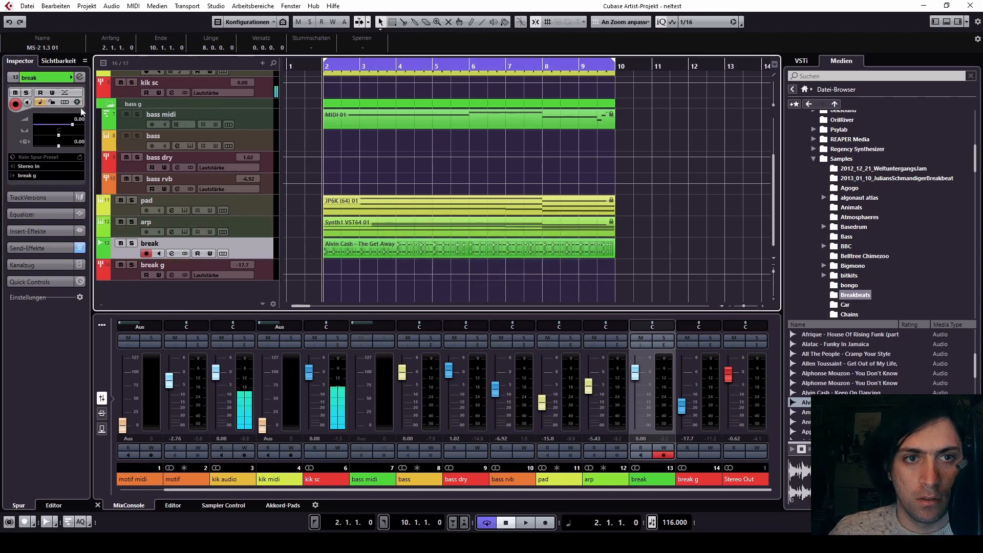
left_click(78, 103)
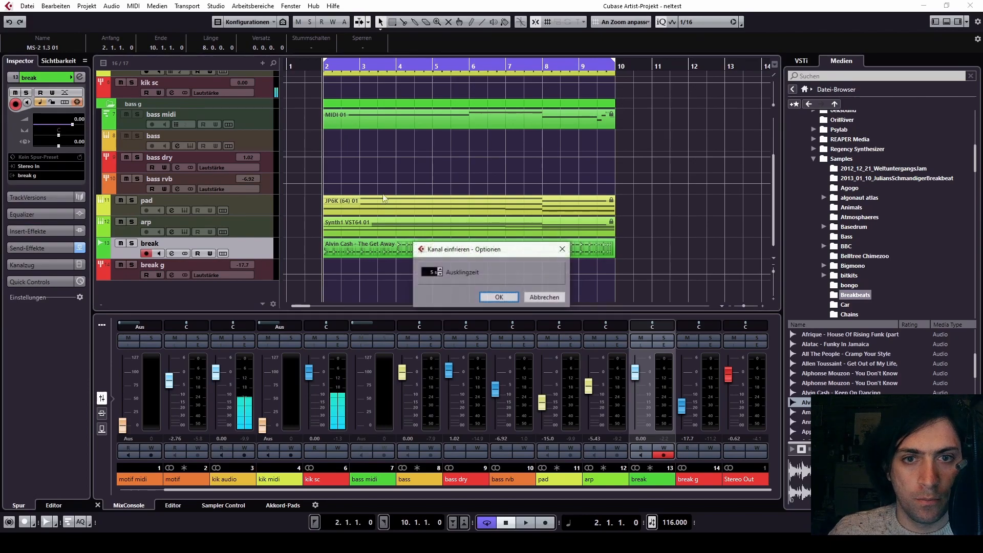
left_click(492, 297)
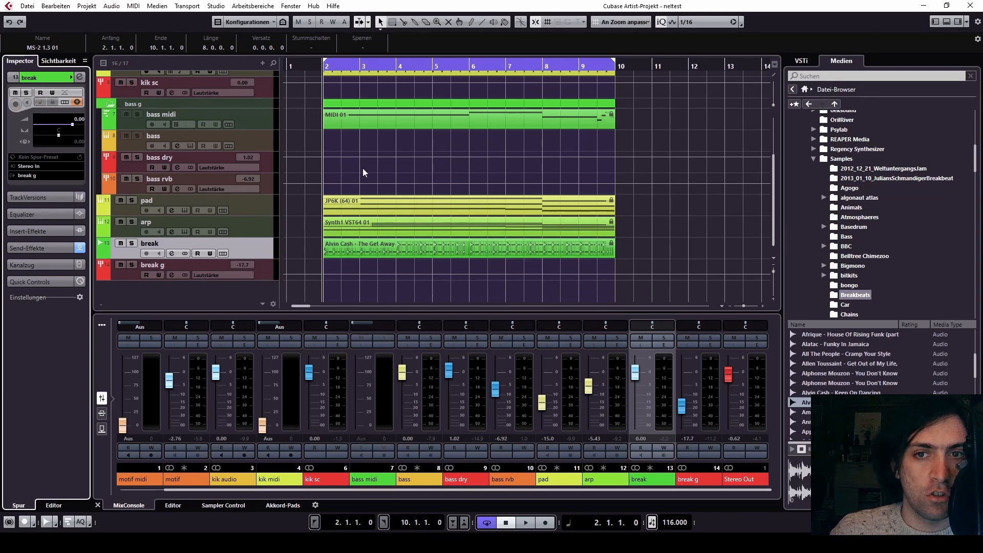
Play the full loop with the frozen channels briefly, and stop playback.
scroll(363, 169, "down", 3)
scroll(338, 169, "up", 3)
key("space")
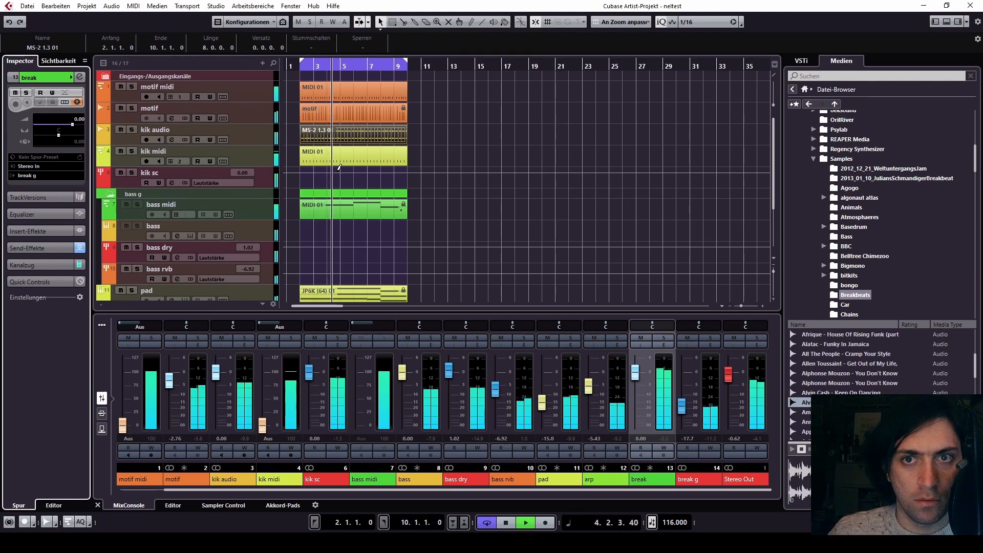
key("space")
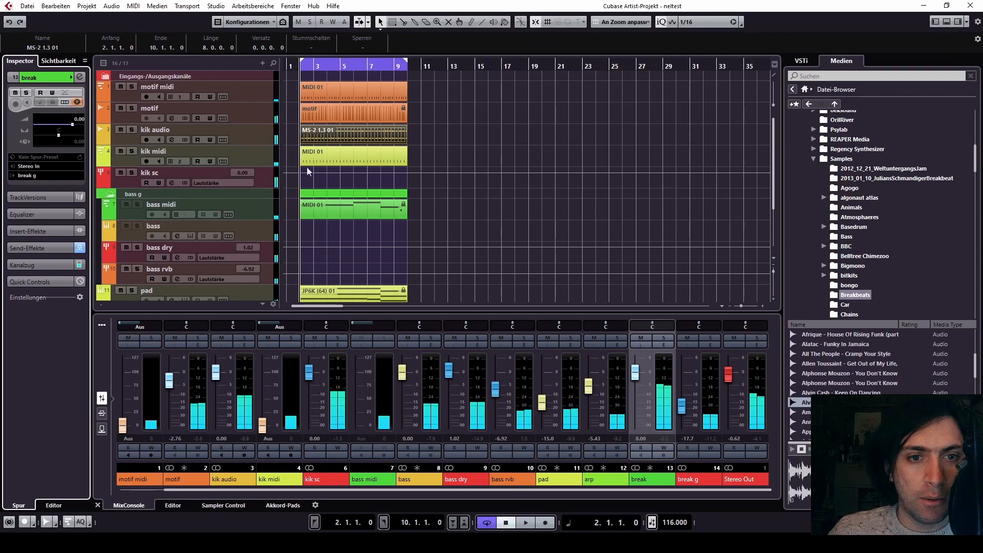
Examine the frozen pad, arp and break tracks one by one.
scroll(358, 100, "down", 4)
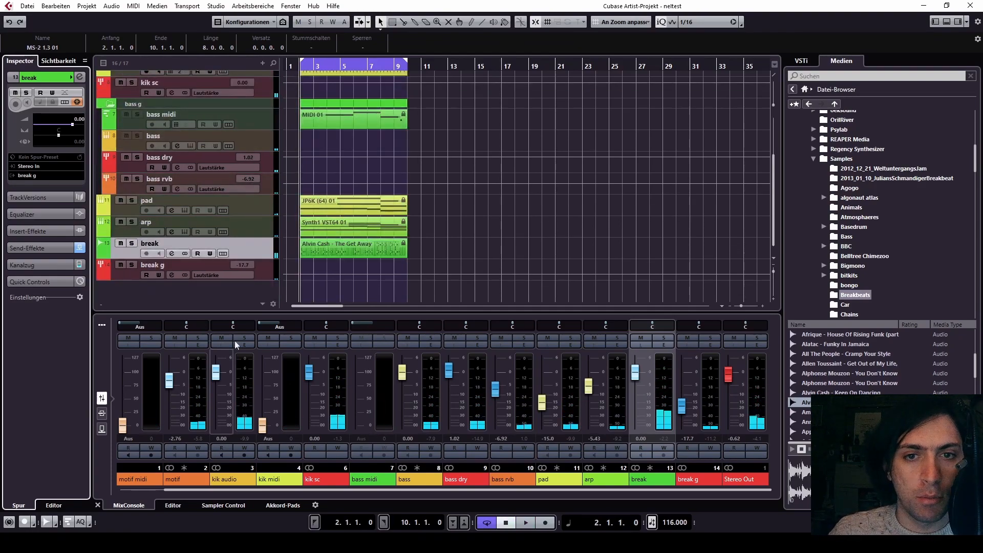
left_click(247, 213)
left_click(247, 231)
left_click(248, 195)
left_click(248, 228)
left_click(247, 251)
left_click(253, 220)
left_click(253, 210)
left_click(253, 223)
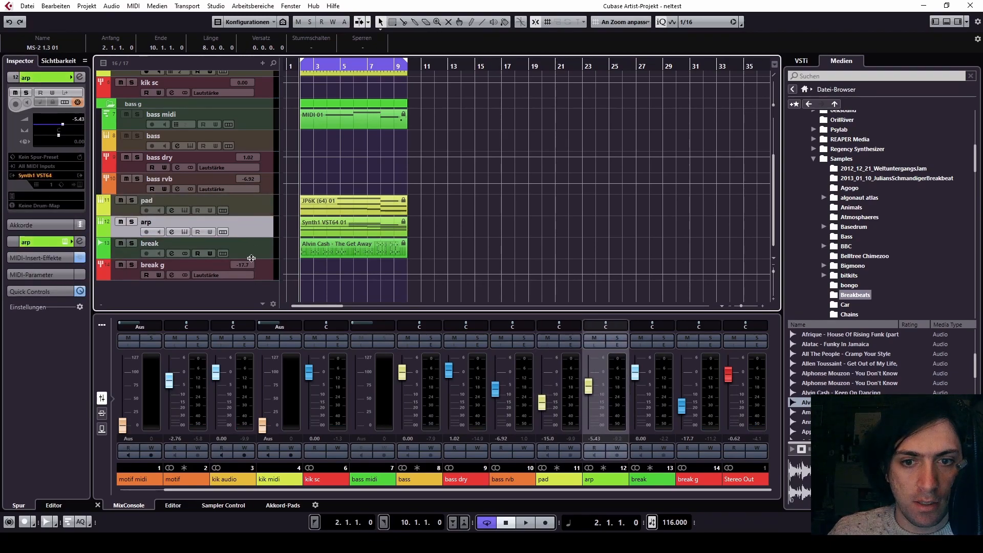
left_click(256, 256)
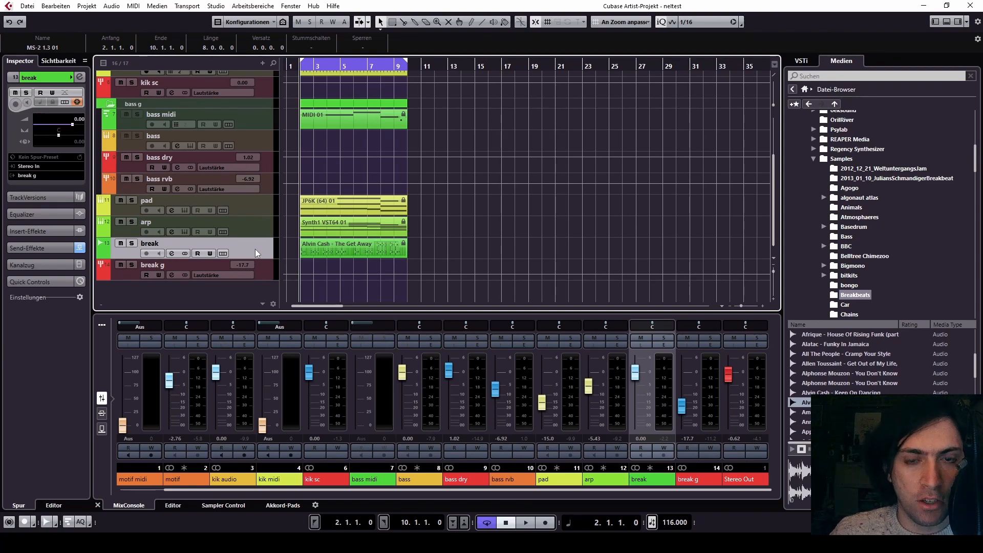
Show the insert effects of the break g group channel.
scroll(461, 242, "up", 4)
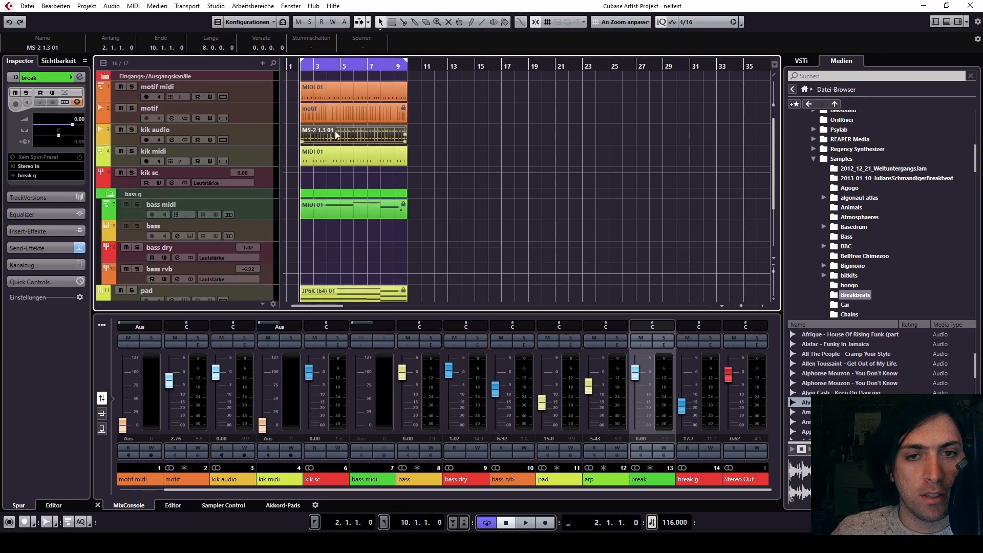
scroll(340, 139, "down", 4)
left_click(185, 268)
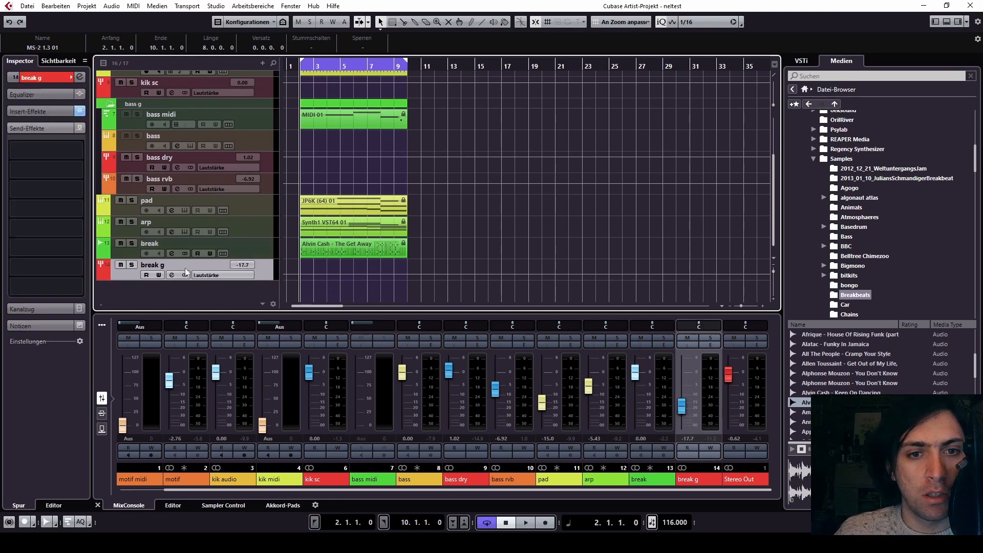
left_click(51, 113)
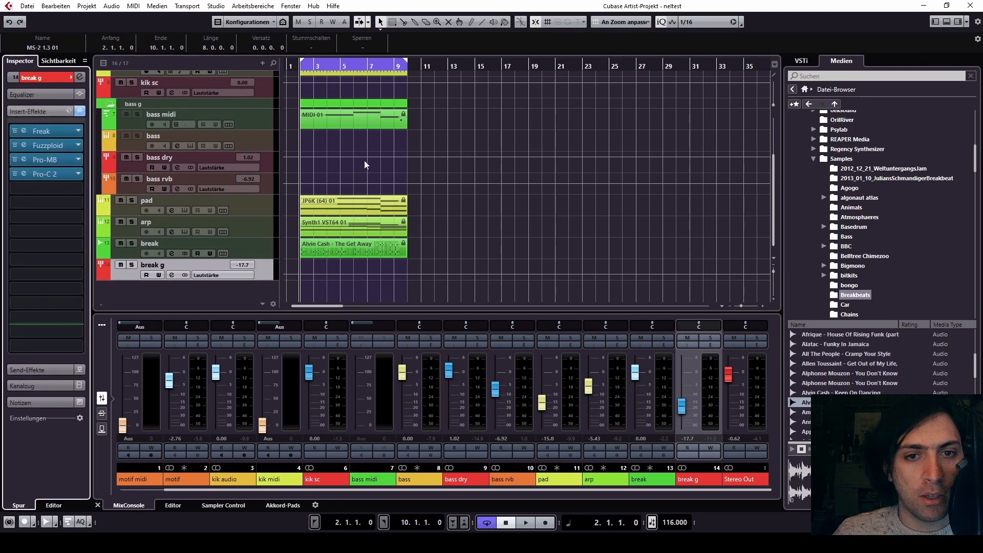
Examine break, arp, pad and break g, and compare the inserts of the bass dry and bass rvb groups.
left_click(262, 245)
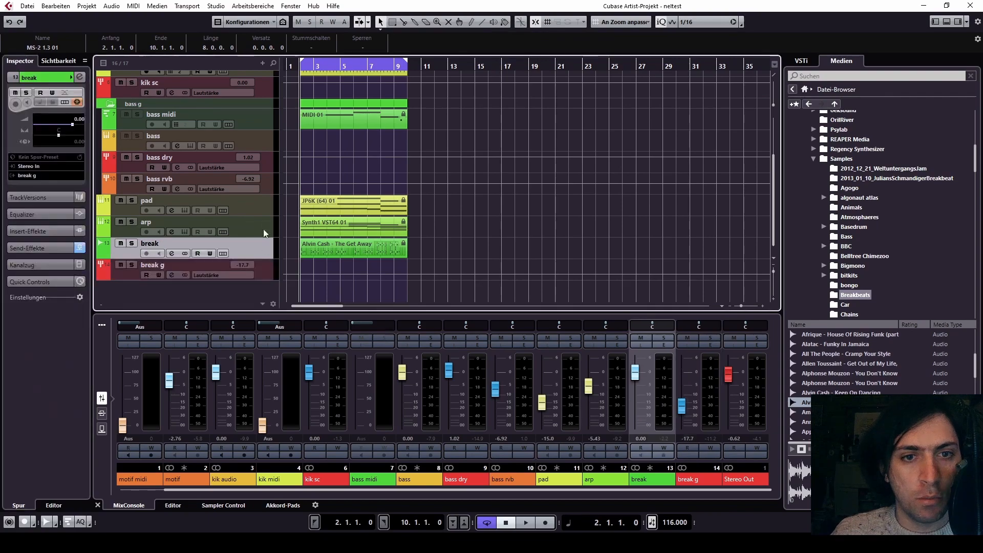
left_click(260, 222)
left_click(260, 203)
left_click(260, 265)
left_click(188, 179)
left_click(161, 158)
left_click(162, 180)
left_click(164, 159)
left_click(163, 179)
left_click(162, 160)
left_click(161, 179)
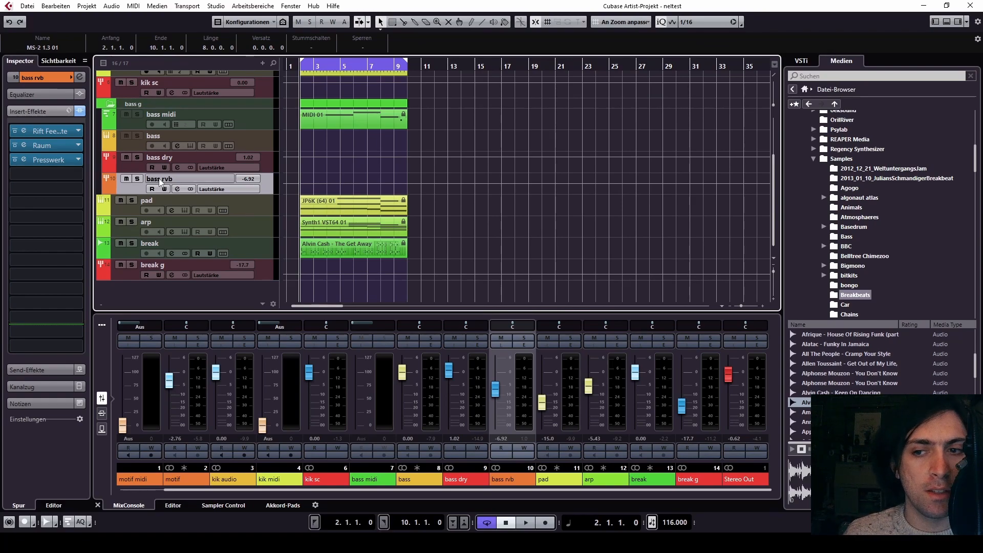
Compare the break g group's inserts with the bass rvb and bass dry groups and the frozen pad track.
left_click(165, 266)
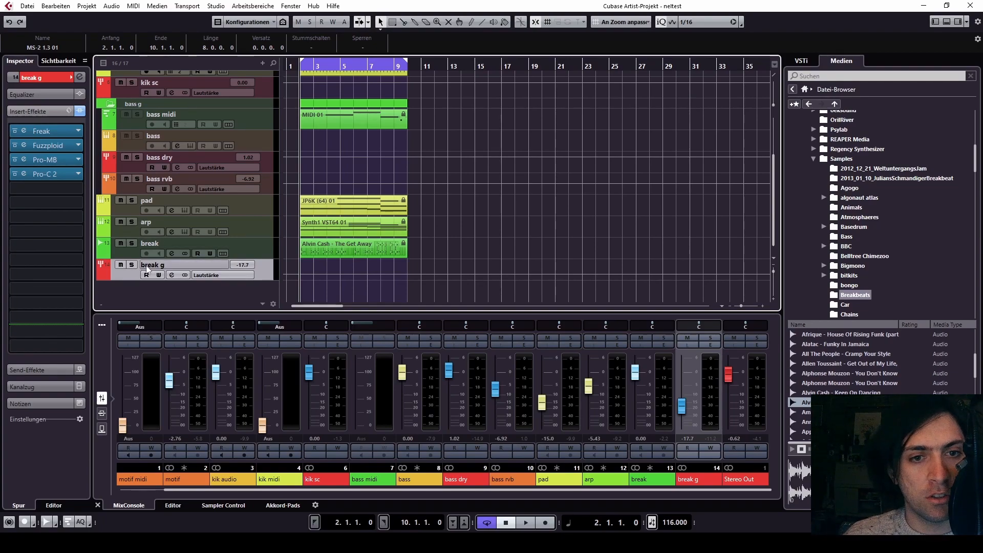
left_click(156, 180)
left_click(164, 158)
left_click(161, 176)
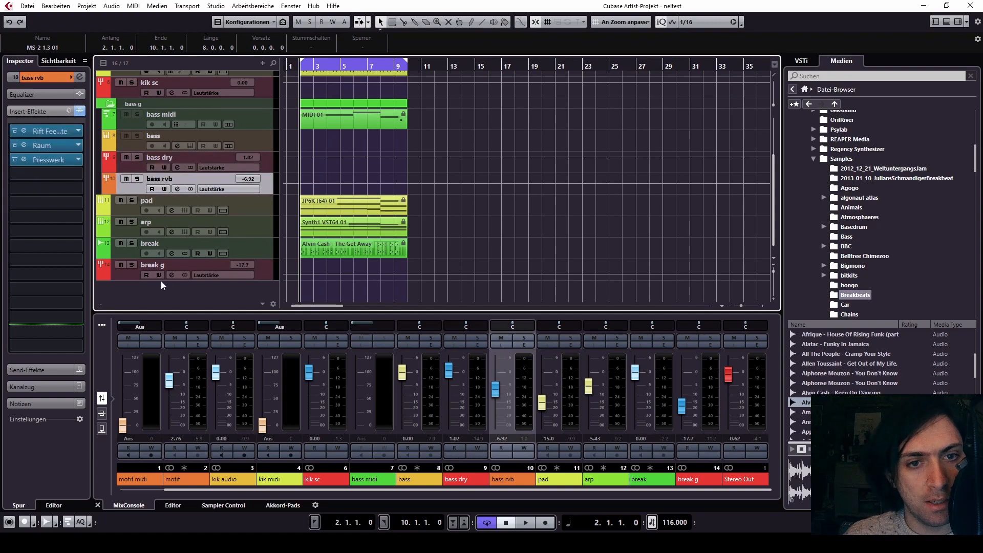
left_click(158, 201)
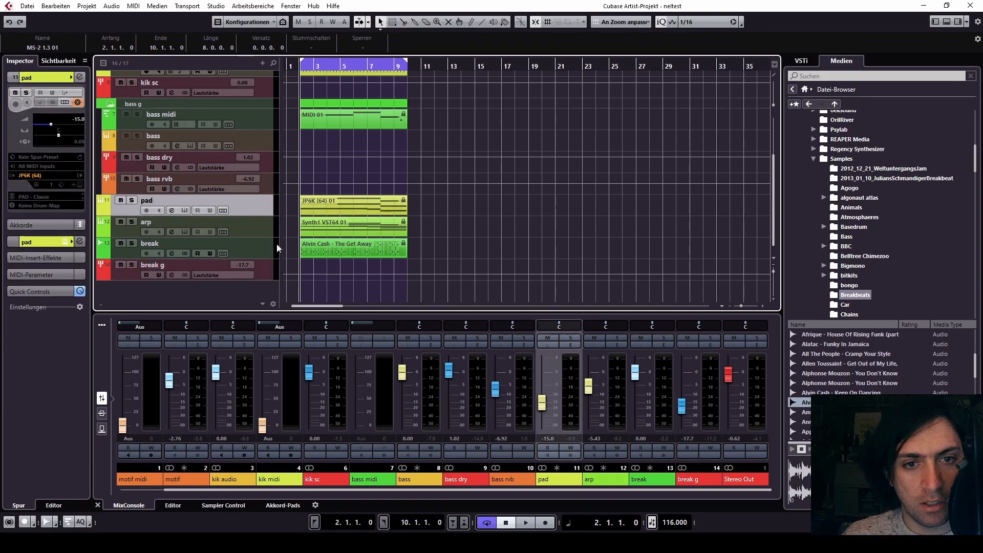
left_click(182, 265)
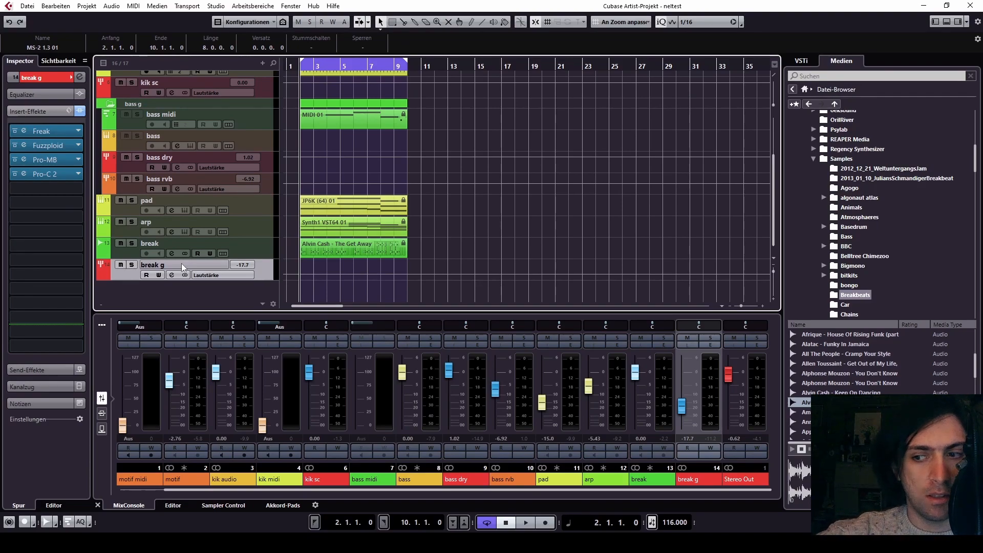
left_click(241, 205)
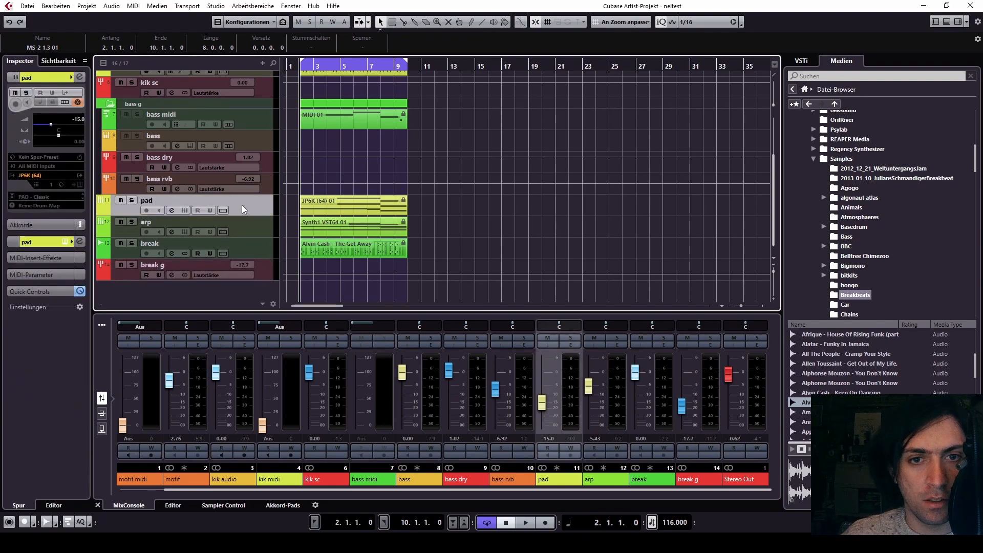
left_click(176, 266)
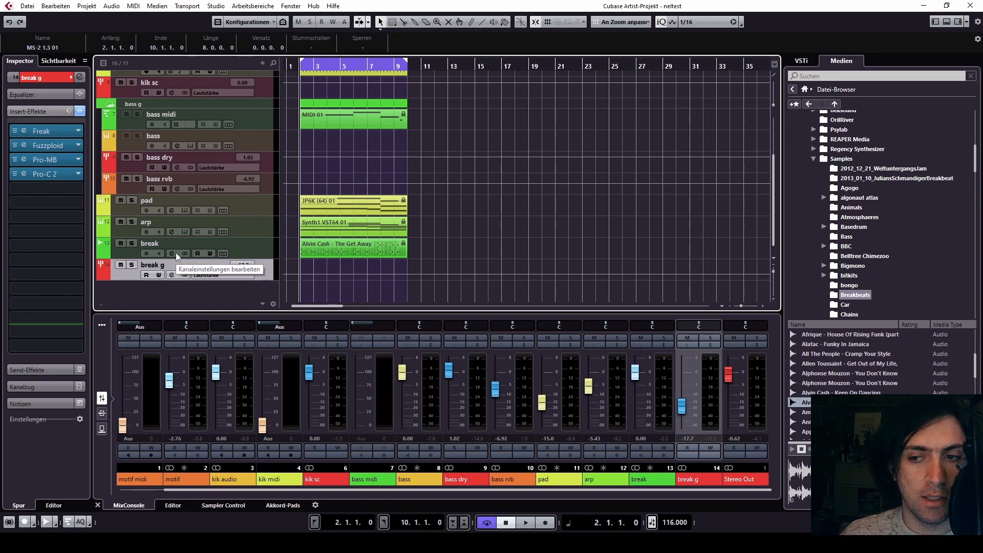
Examine the frozen pad track, the arp track's MIDI inserts and the break track's insert effects.
left_click(168, 200)
left_click(152, 225)
left_click(154, 202)
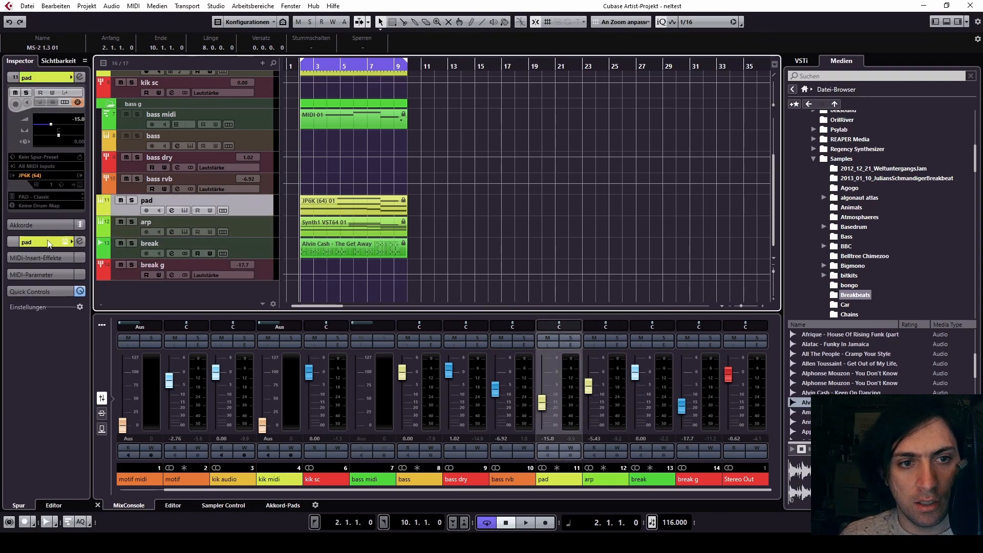
left_click(131, 225)
left_click(56, 253)
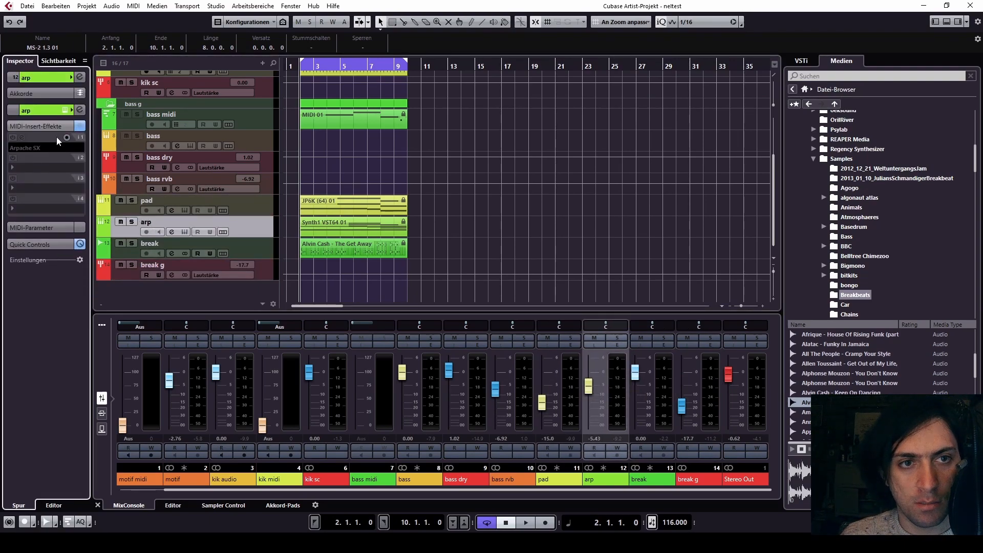
left_click(161, 249)
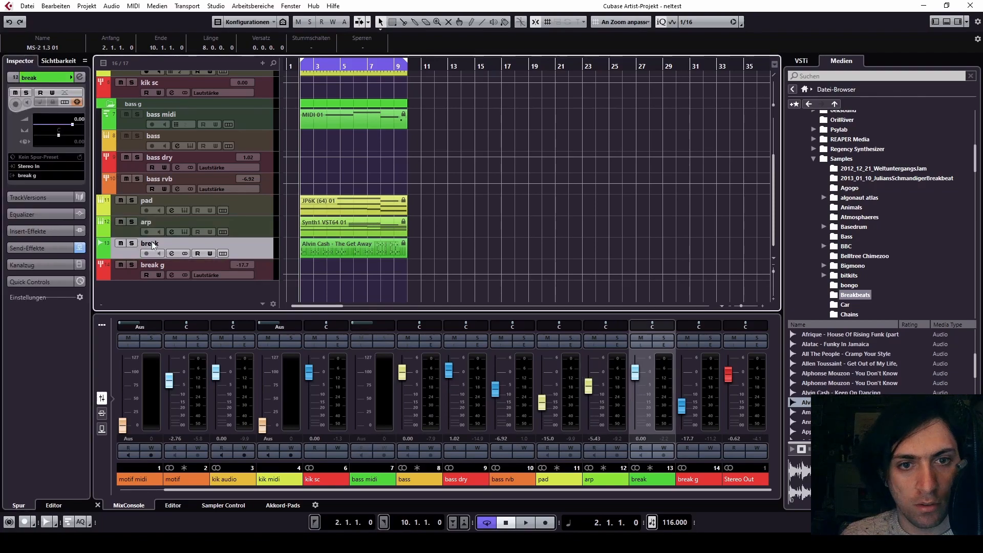
left_click(36, 231)
Show the basic channel settings of break g and collapse the bass g folder.
left_click(159, 269)
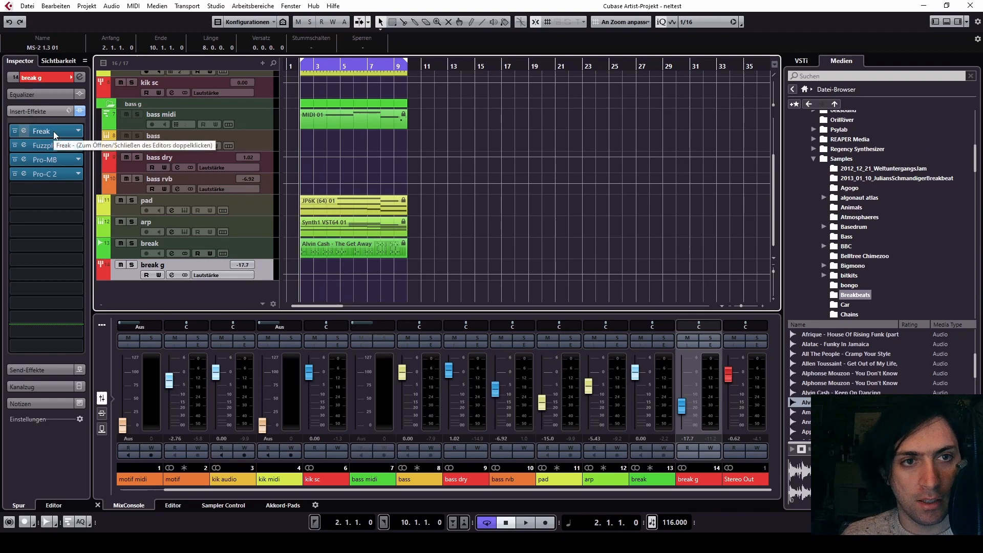
left_click(56, 78)
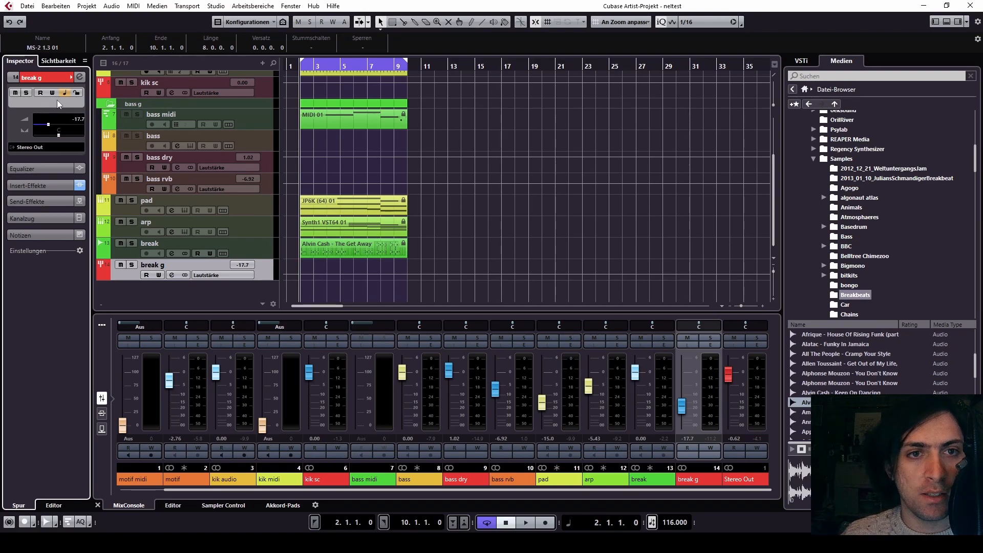
left_click(110, 104)
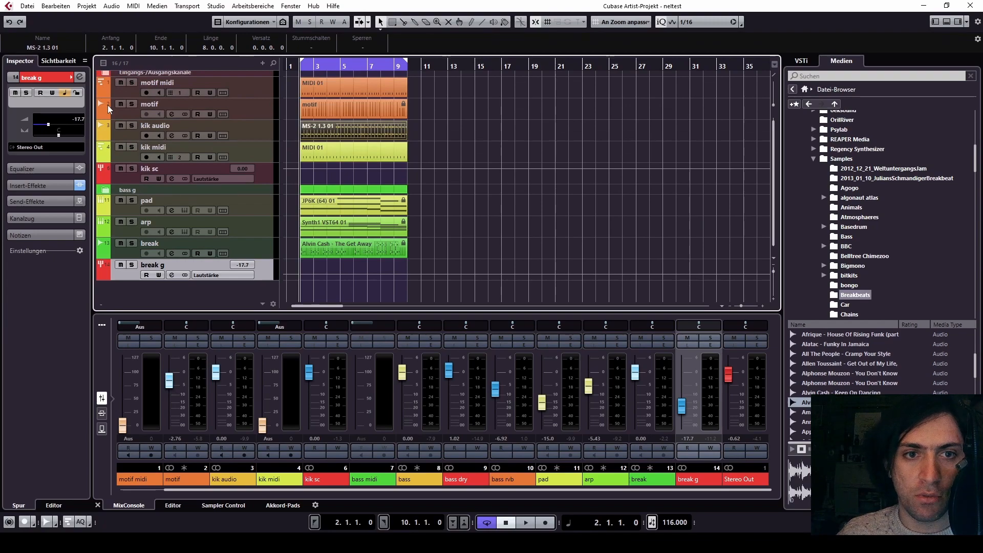
Select the audio part on the kik audio track and dissolve it into its separate kick events.
scroll(472, 232, "up", 1)
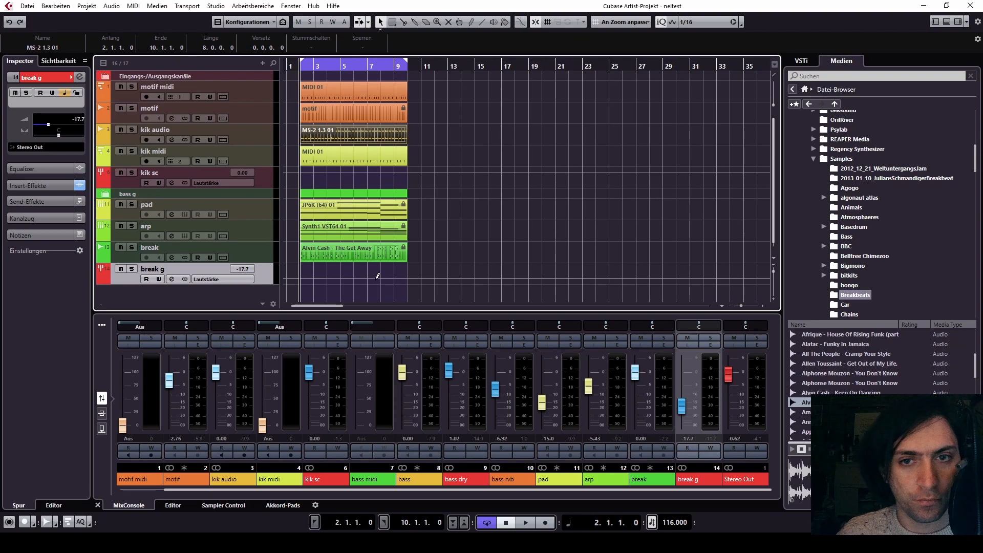
left_click(380, 254)
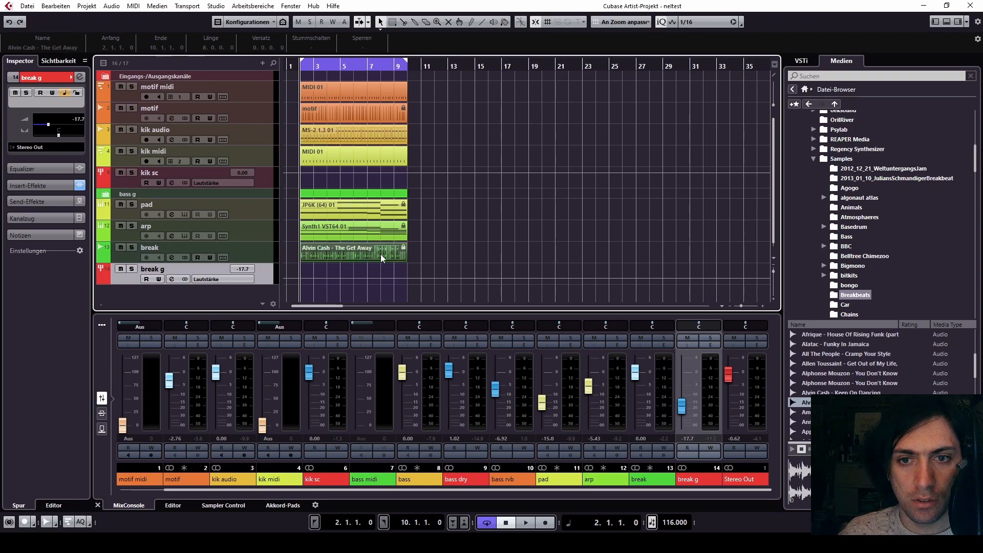
left_click(165, 131)
left_click(322, 133)
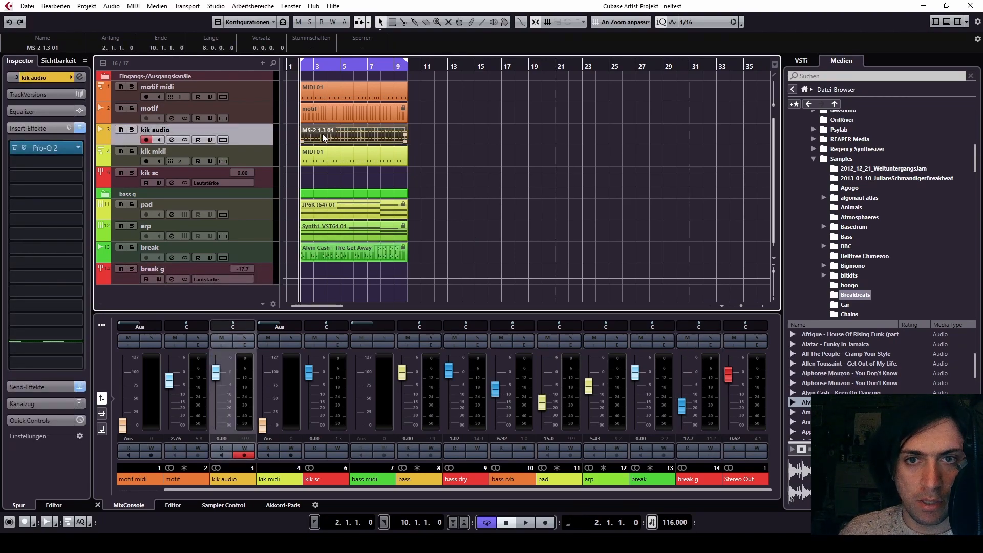
key("alt+s")
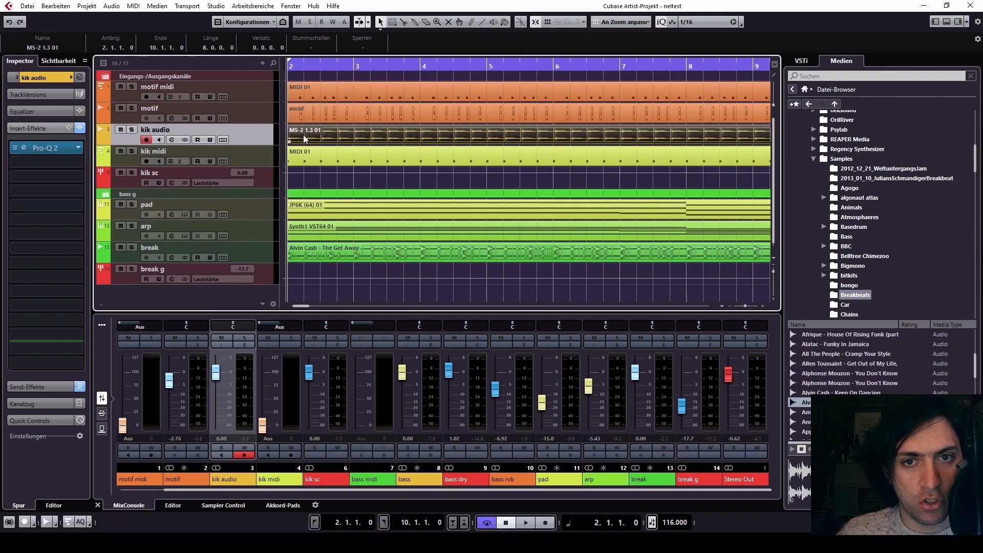
left_click(87, 5)
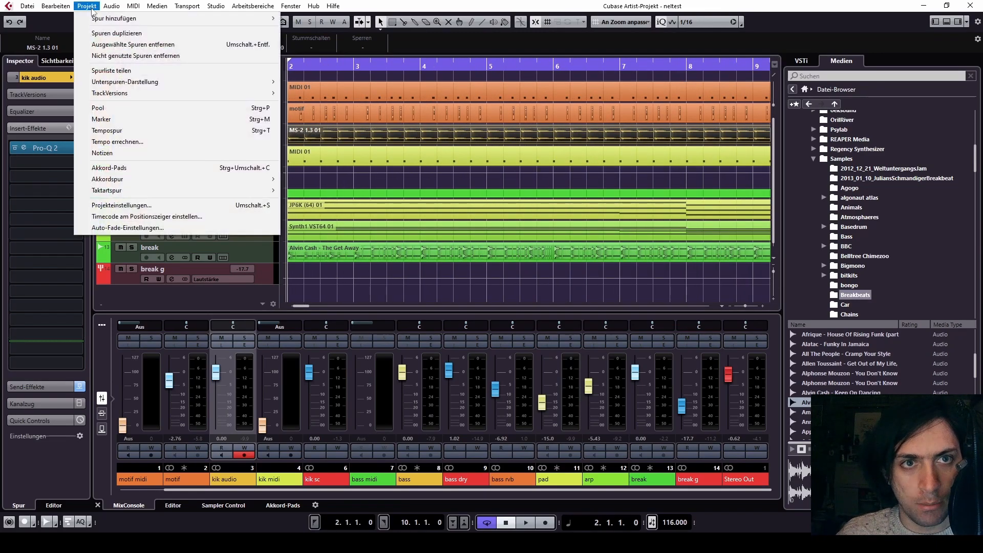
left_click(135, 158)
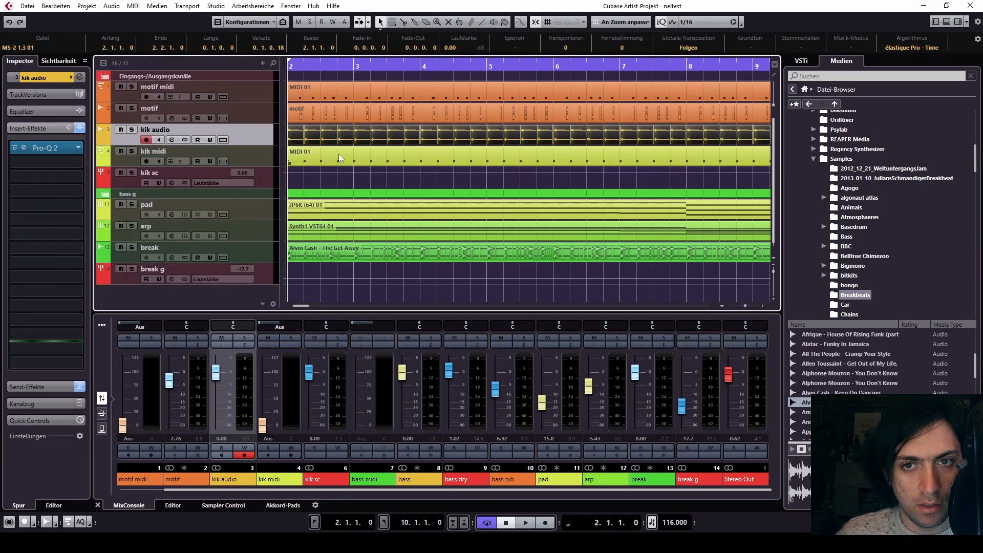
Make the kik audio track taller and open Direct Offline Processing for its first kick event at bar 2.
left_click(379, 135)
left_click_drag(179, 145, 178, 176)
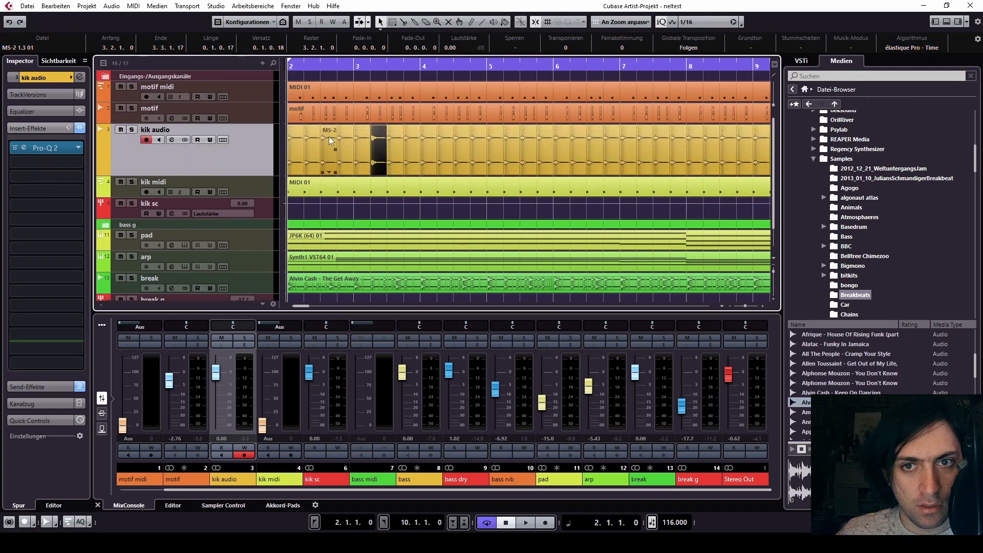
left_click(296, 145)
scroll(295, 147, "up", 3)
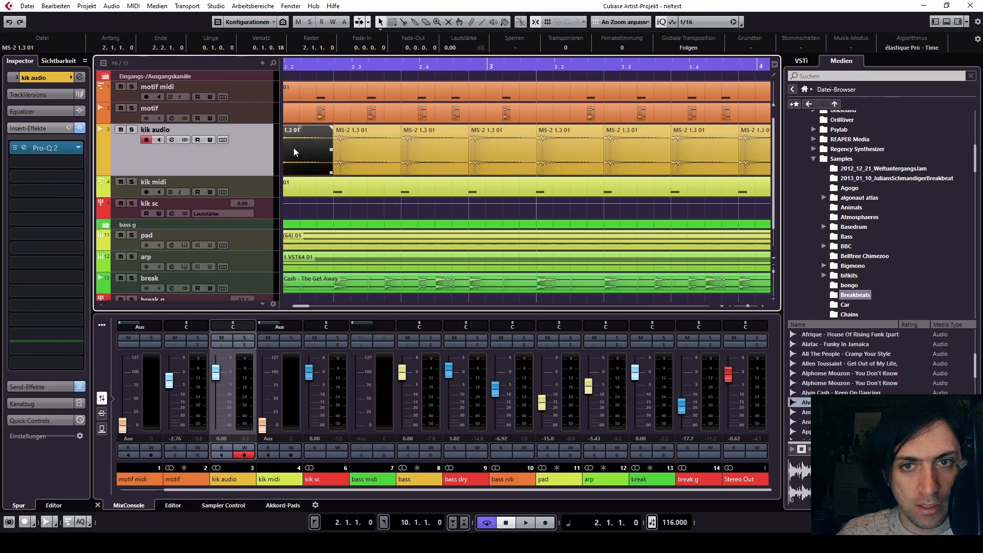
scroll(293, 148, "left", 3)
scroll(579, 162, "right", 2)
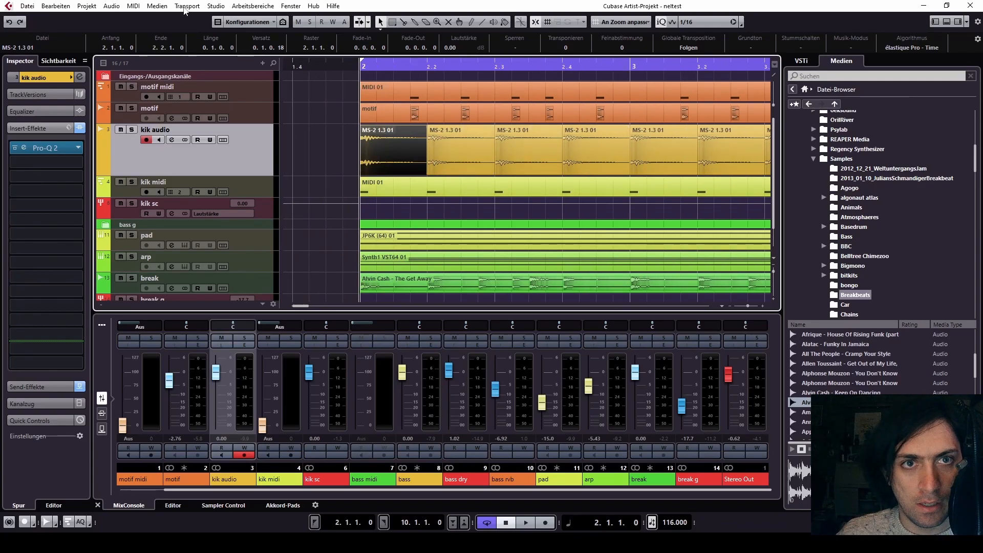
left_click(111, 6)
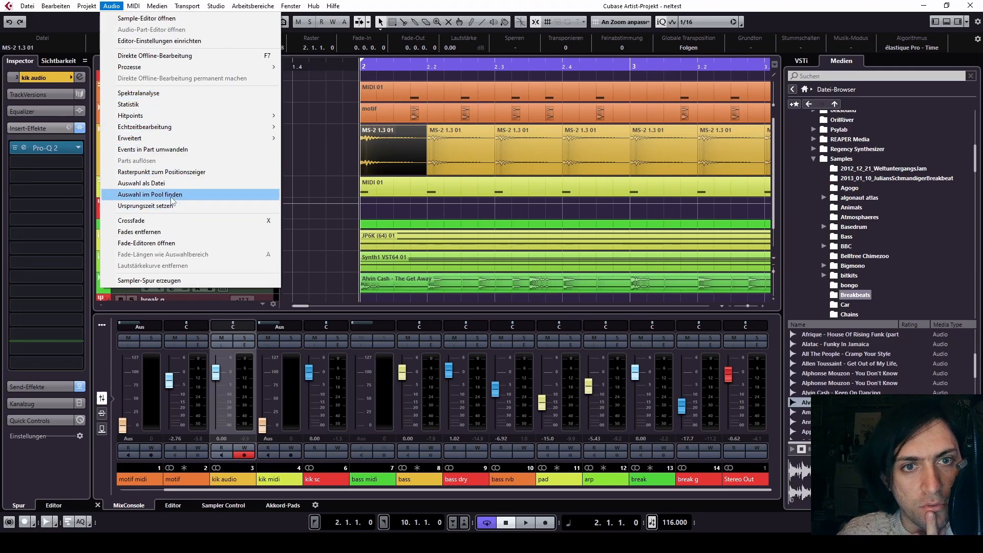
mouse_move(144, 116)
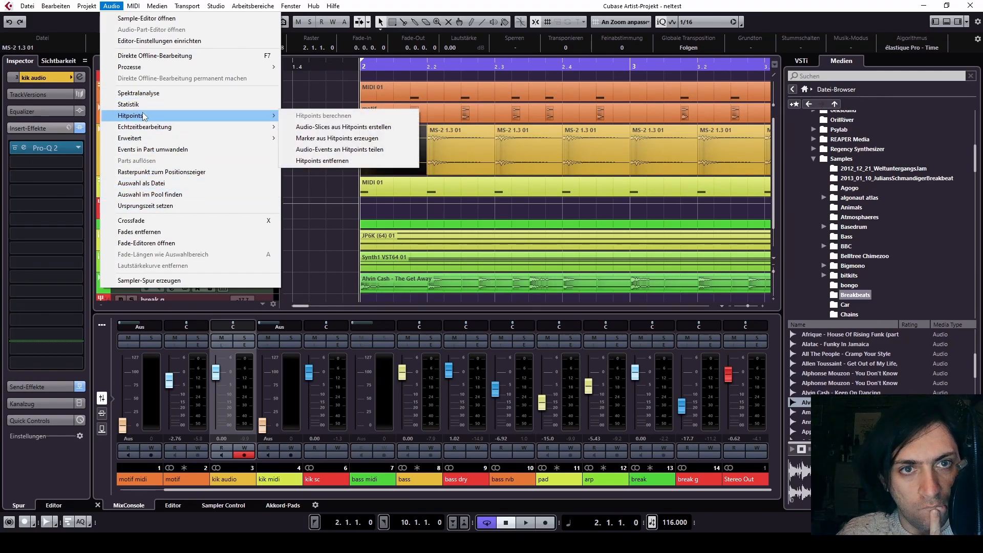
left_click(142, 57)
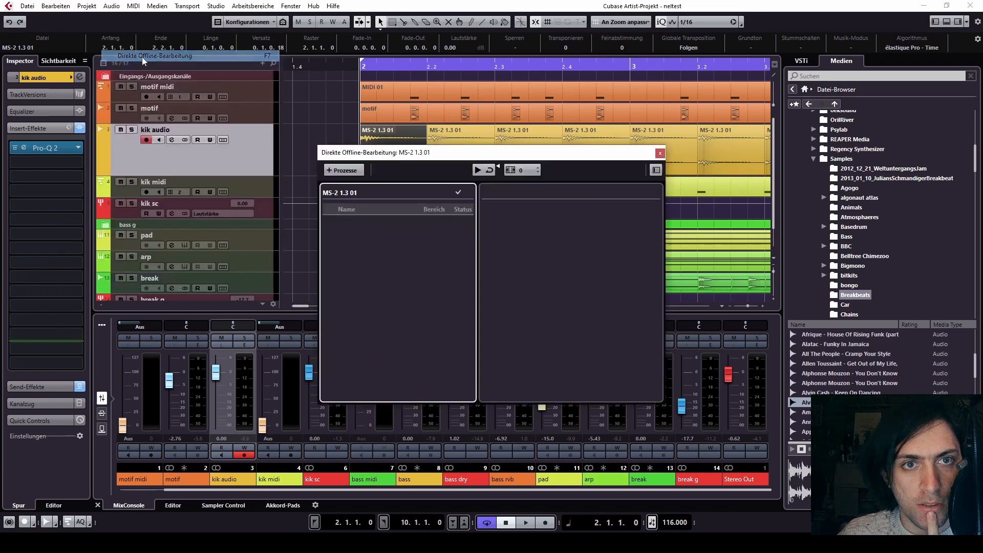
left_click_drag(377, 155, 549, 94)
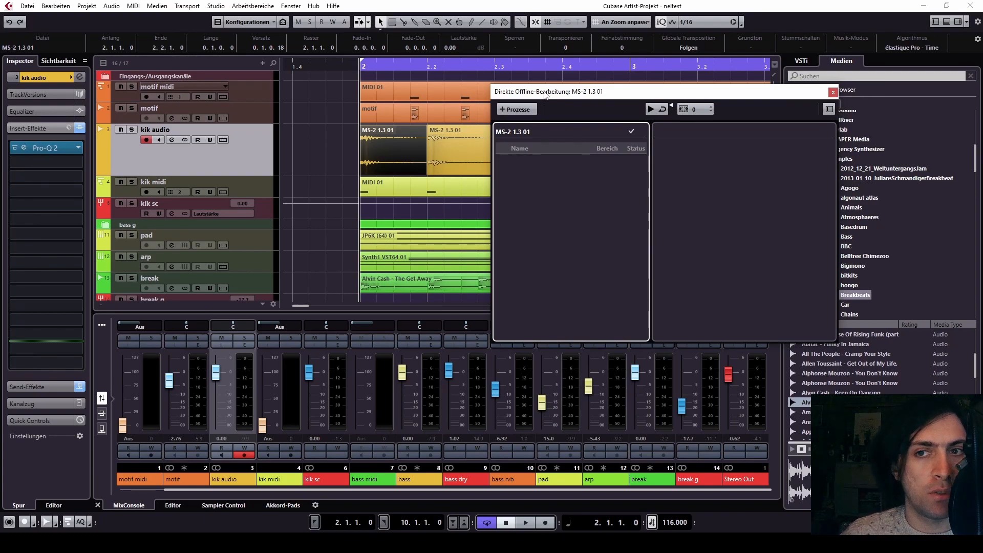
Add a Hüllkurve process to the first kick event as a new version, with the version prompt set not to ask again.
left_click(518, 109)
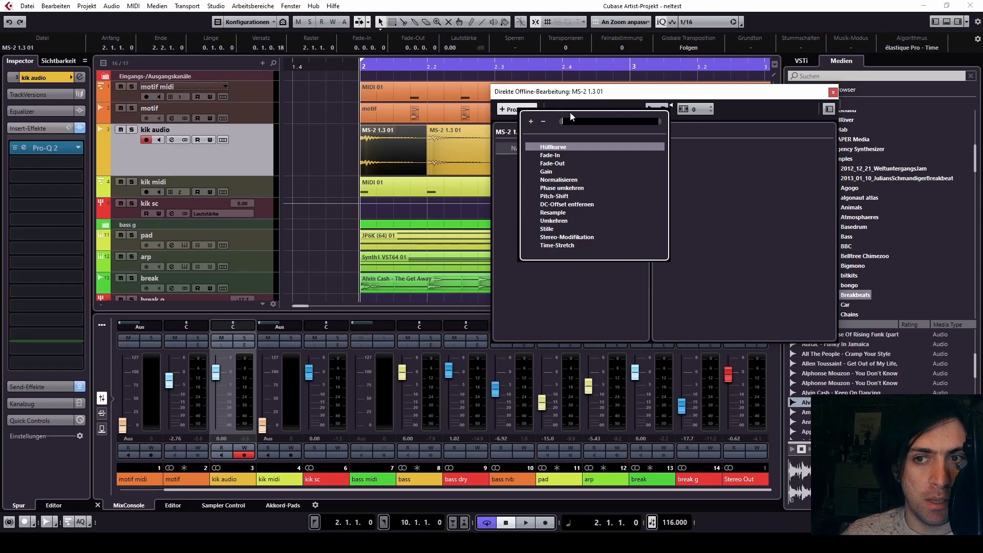
left_click(552, 147)
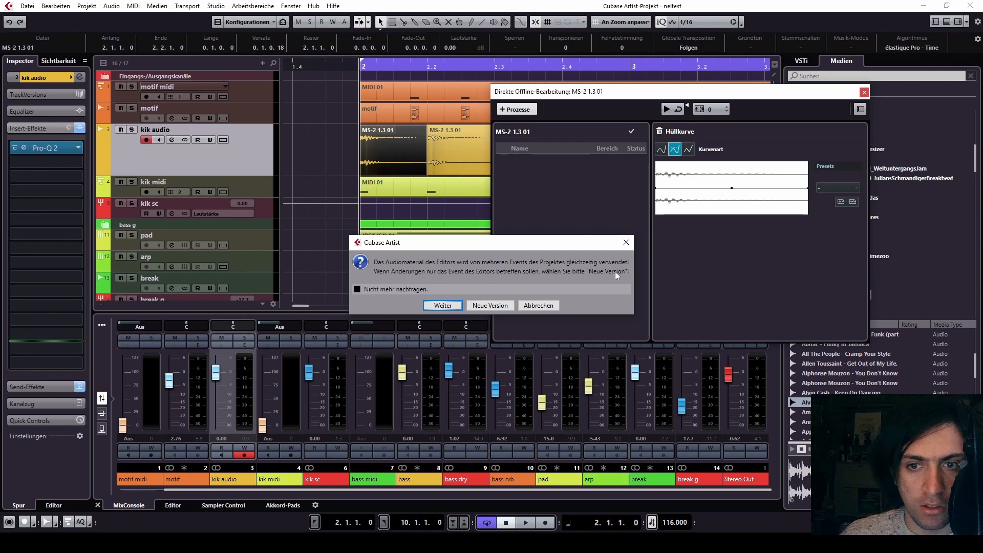
left_click(385, 286)
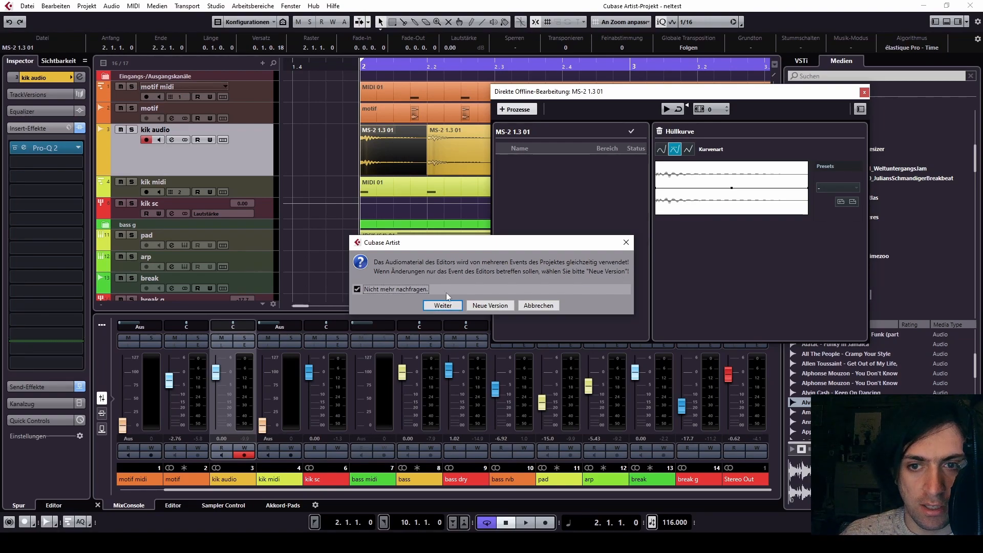
left_click(489, 305)
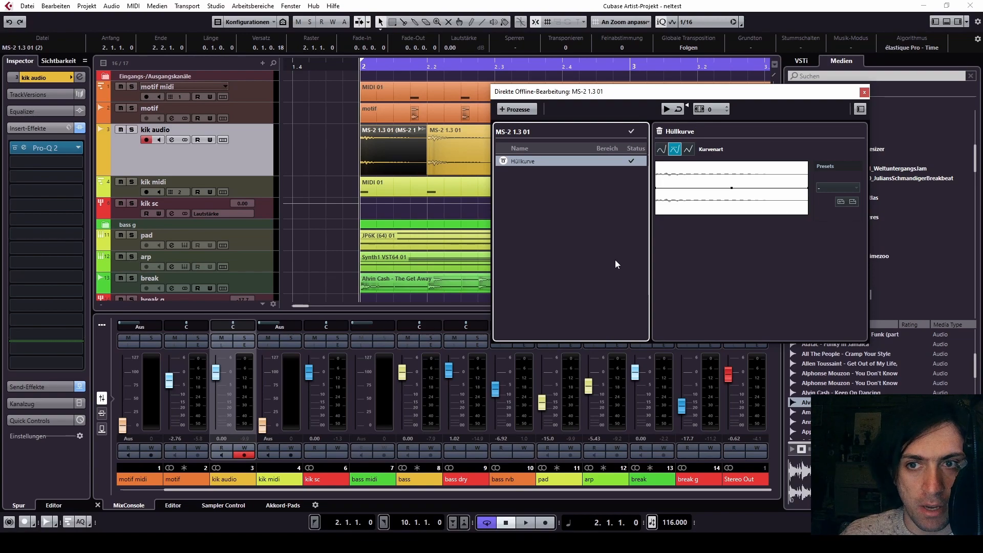
Set the loop range to the first kick event and add a Normalisieren process at 0.00 dB.
key("p")
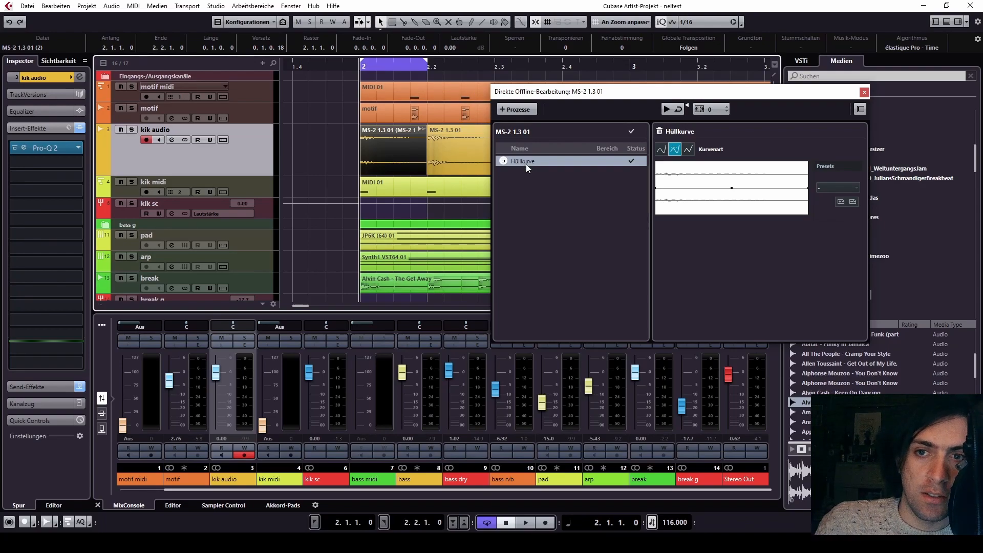
left_click(526, 109)
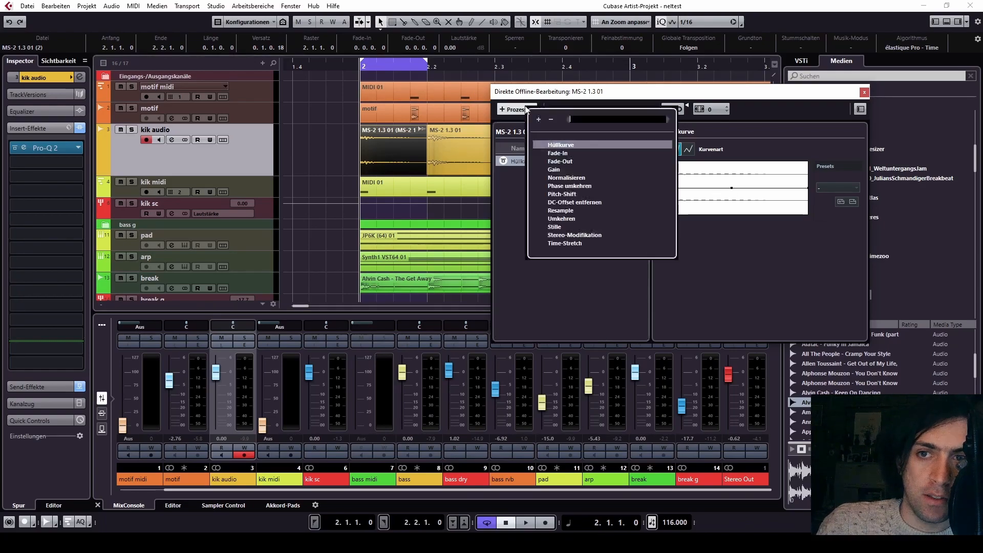
left_click(566, 178)
left_click(275, 160)
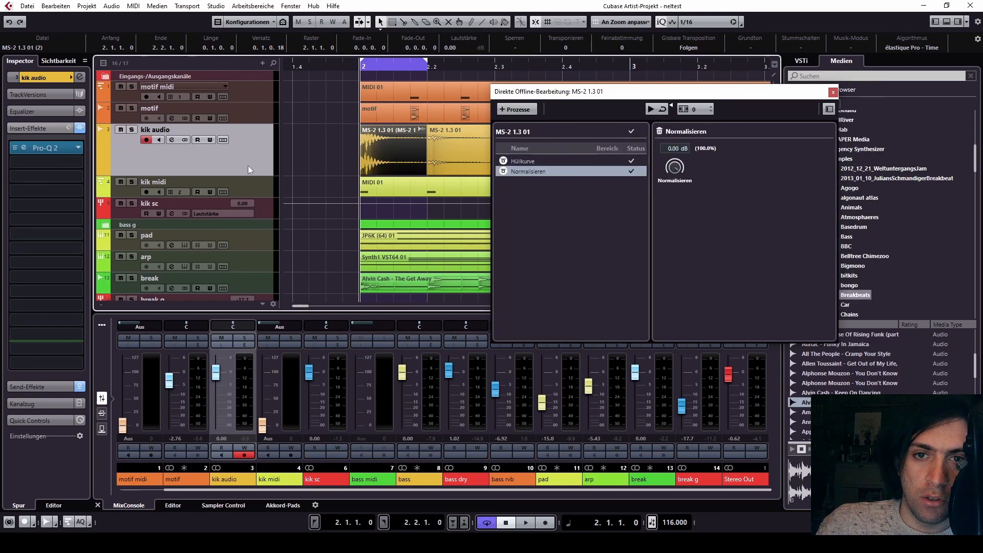
Enlarge the kik audio track further and shape the start of the Hüllkurve curve with a high attack and a steep drop.
left_click_drag(200, 175, 199, 247)
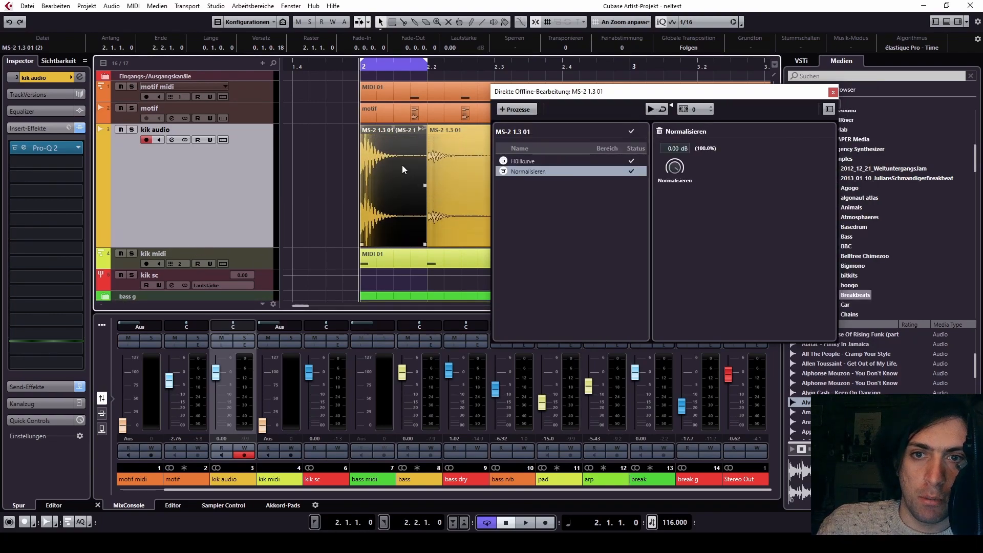
scroll(361, 158, "up", 3)
left_click_drag(558, 91, 708, 91)
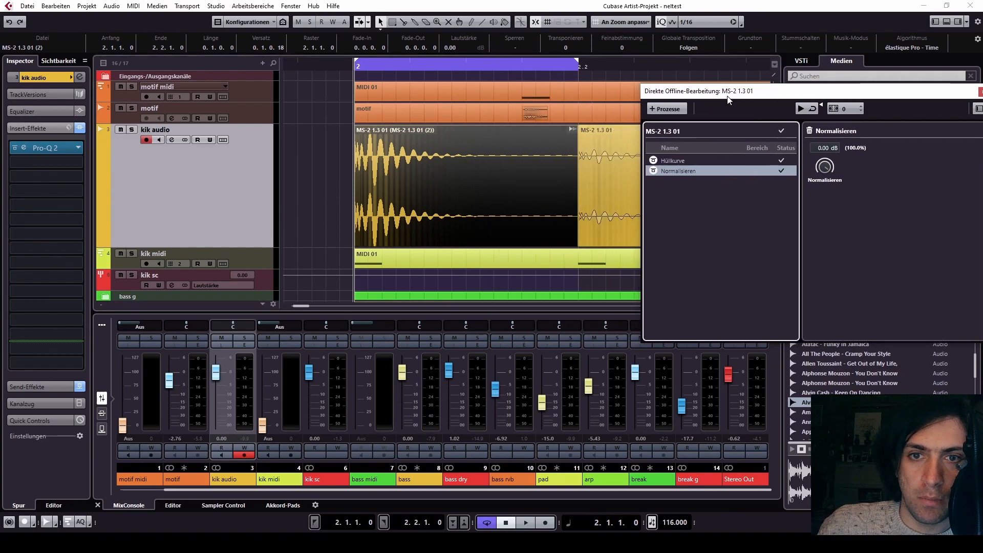
left_click(695, 162)
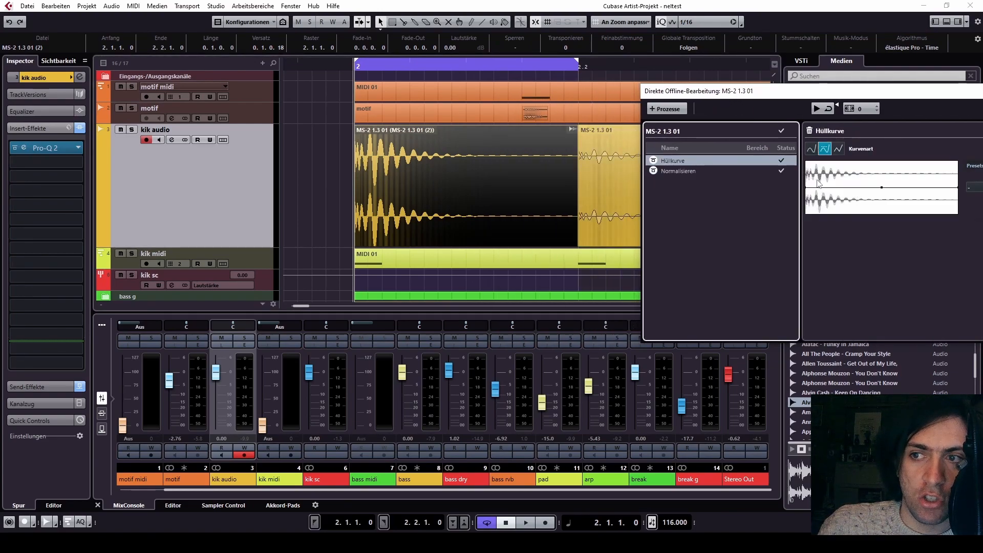
left_click_drag(809, 189, 810, 162)
left_click(360, 143)
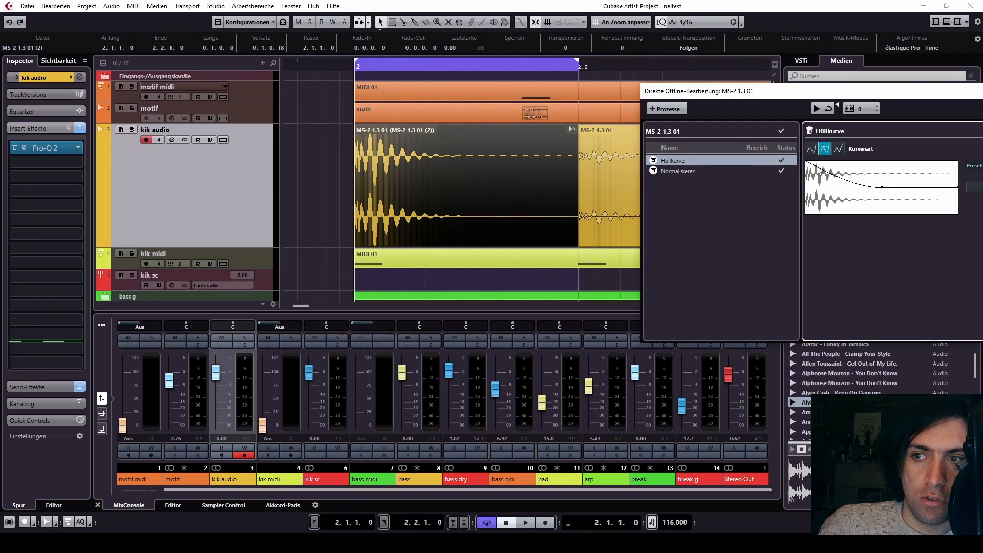
left_click_drag(816, 173, 813, 161)
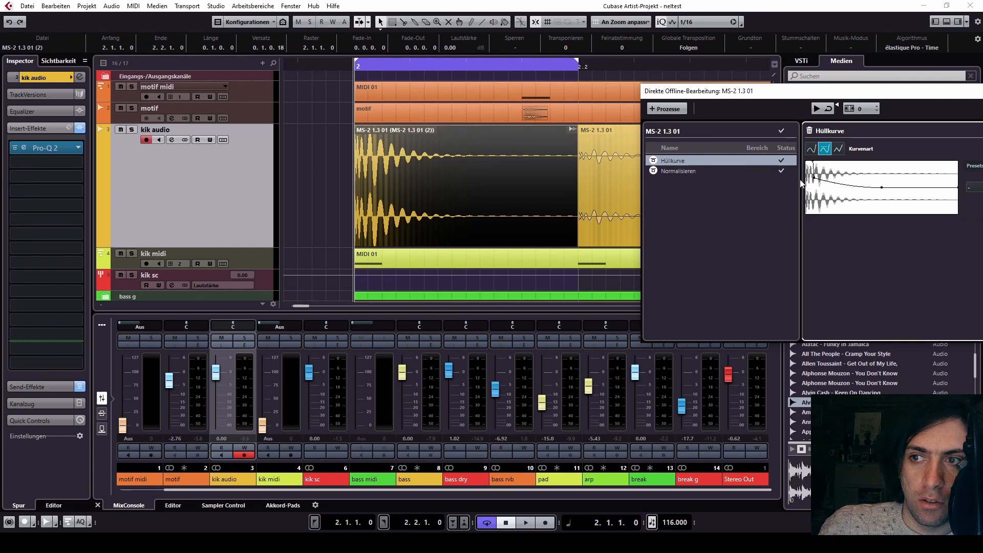
Raise the middle of the Hüllkurve curve and pull its tail down to zero.
left_click_drag(798, 97, 705, 98)
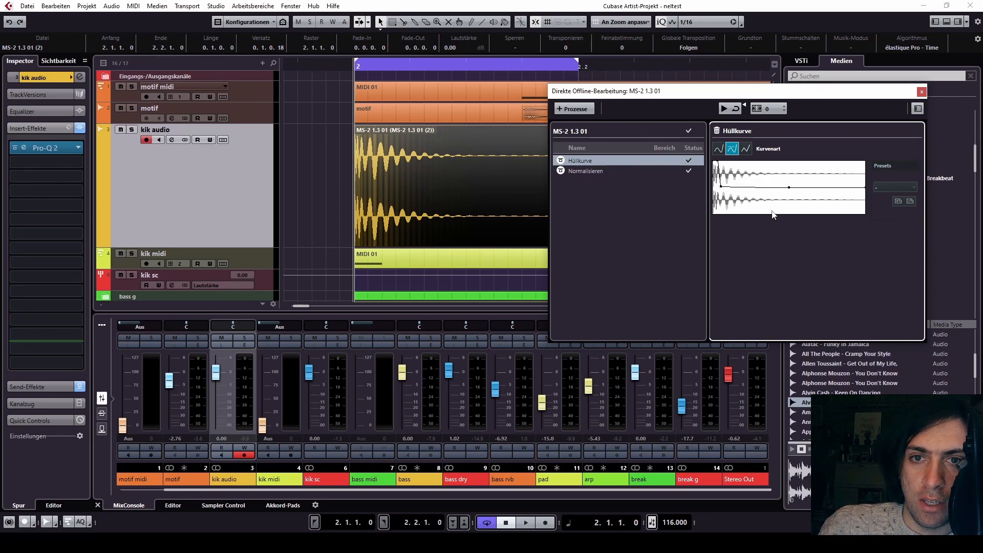
left_click_drag(790, 192, 742, 175)
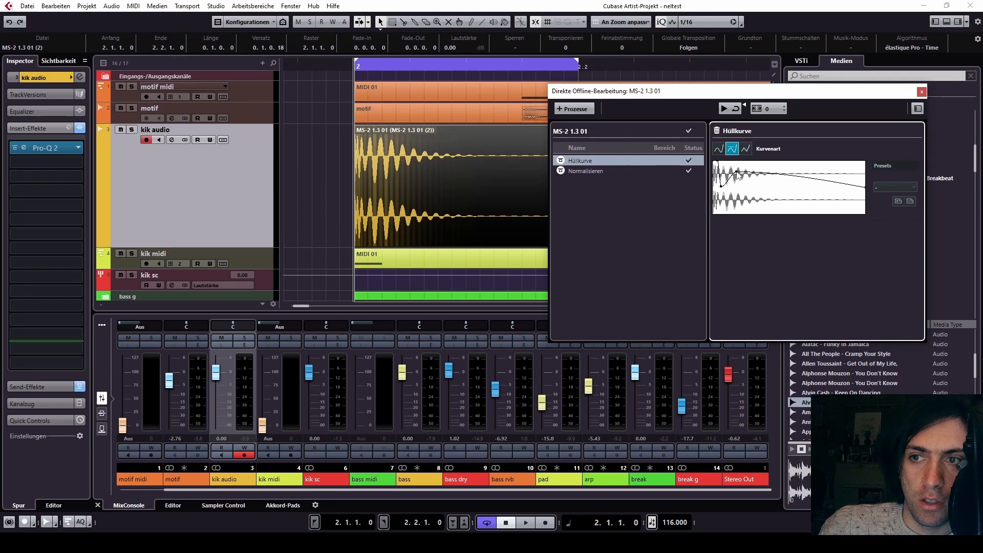
left_click_drag(738, 175, 803, 214)
left_click_drag(865, 188, 866, 214)
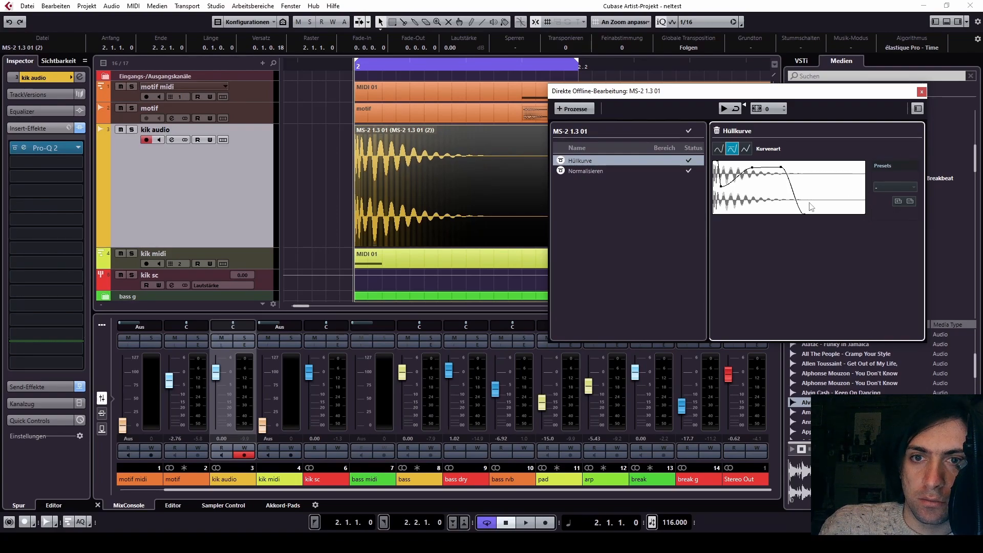
Play the looped kick and lower its Normalisieren level to -13.17 dB.
key("space")
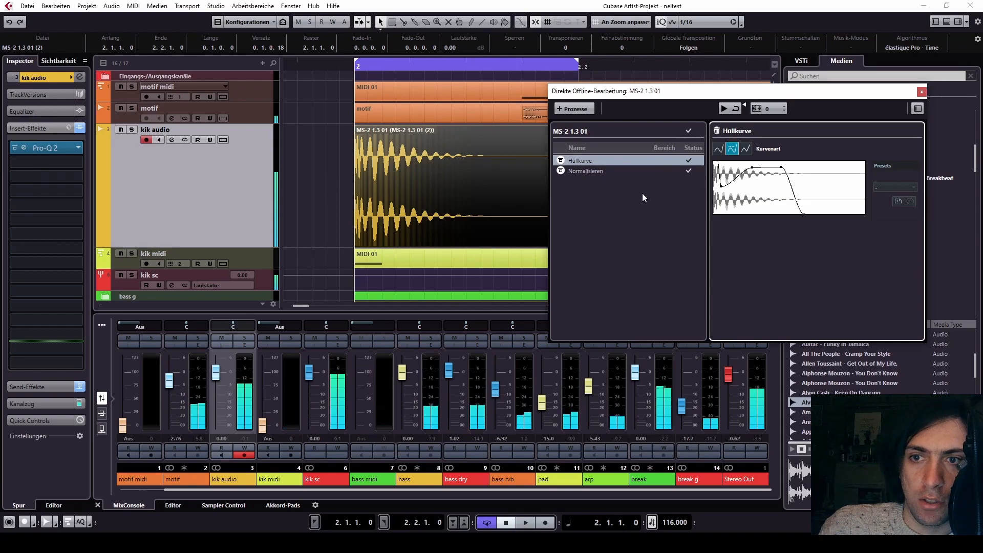
left_click(611, 171)
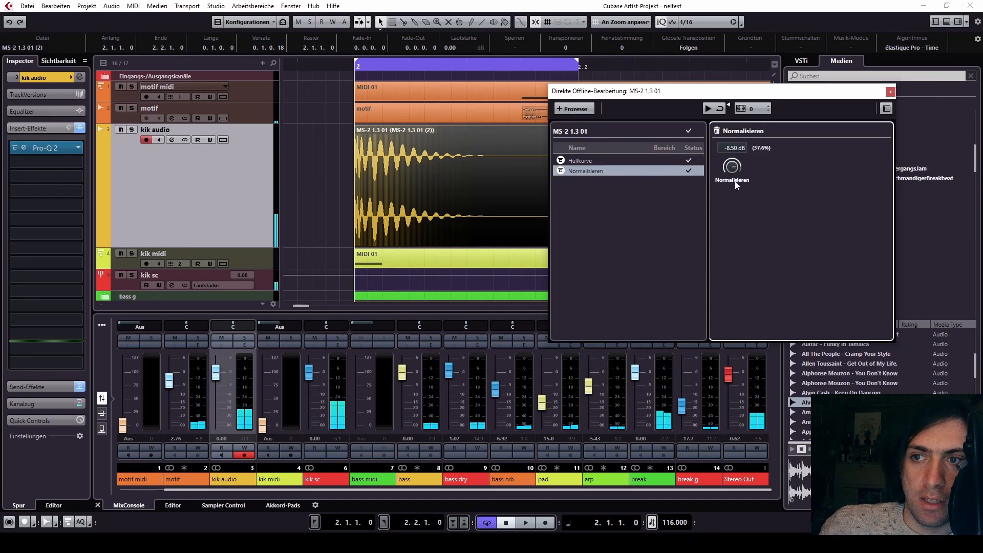
key("space")
left_click_drag(733, 164, 734, 173)
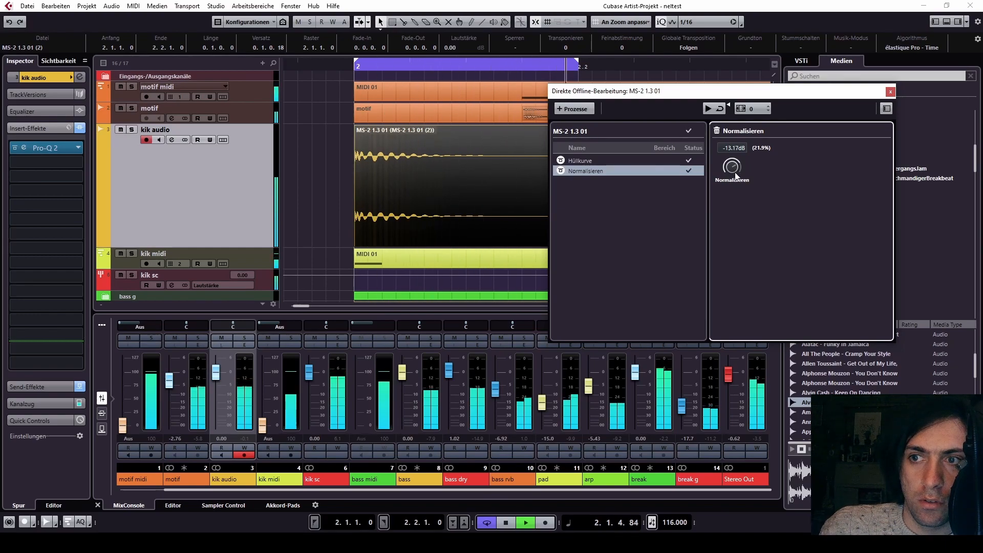
Lift the dip after the attack in the Hüllkurve curve and add a higher point so the kick's body starts earlier.
left_click(616, 158)
left_click(616, 160)
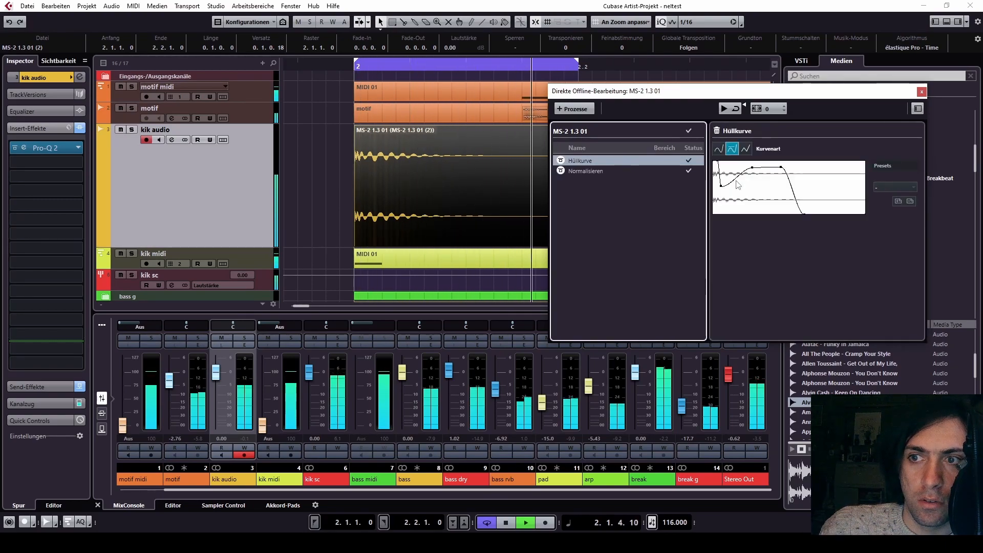
mouse_move(725, 183)
left_mouse_down()
mouse_move(743, 180)
mouse_move(724, 179)
left_mouse_up()
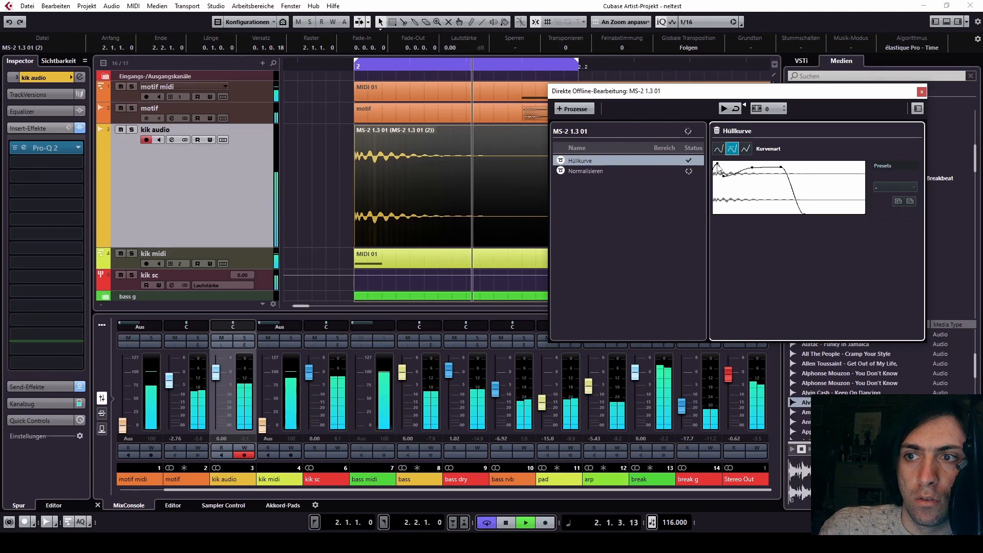
left_click(733, 164)
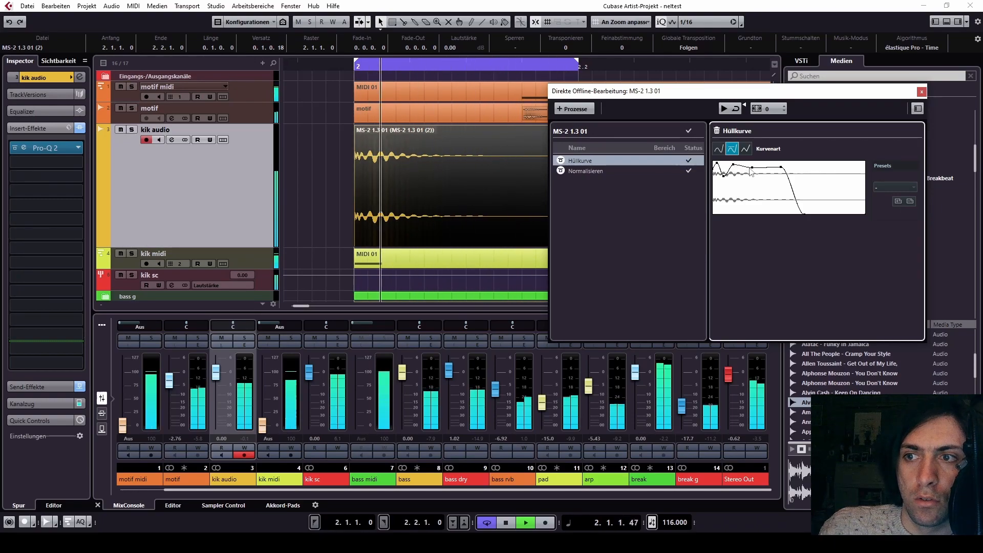
left_click_drag(752, 167, 741, 162)
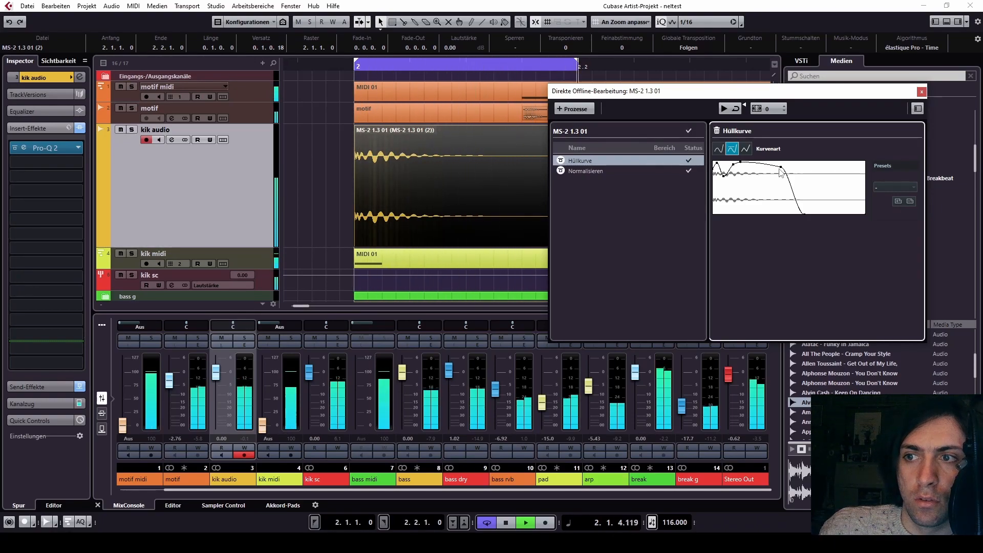
Shorten the Hüllkurve curve by moving its final drop and zero point earlier, and stop playback.
mouse_move(776, 169)
left_mouse_down()
mouse_move(768, 217)
mouse_move(756, 166)
left_mouse_up()
left_click_drag(768, 214, 786, 217)
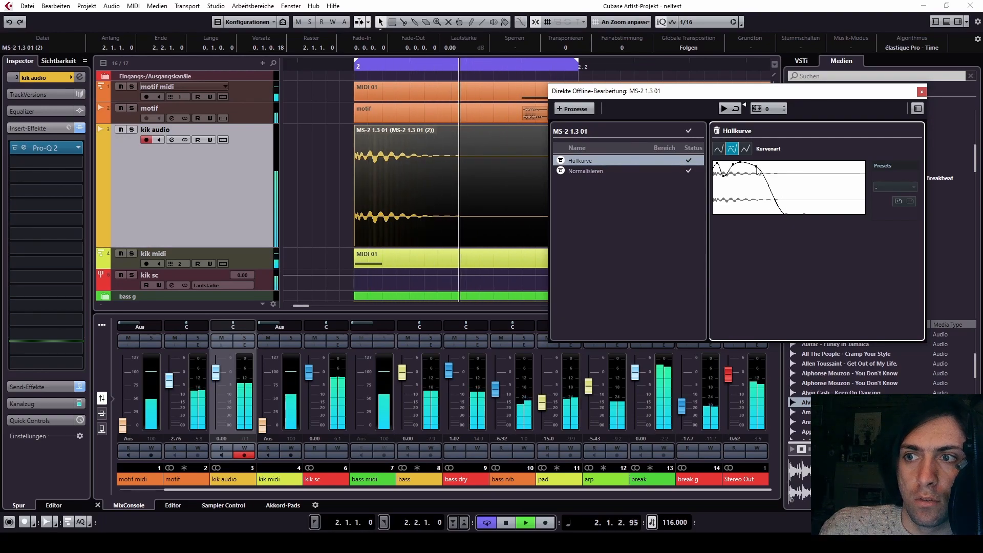
key("space")
Set the kick's Normalisieren level to 0.00 dB and close the direct offline processing window.
left_click(595, 172)
left_click(738, 148)
type("0")
key("Return")
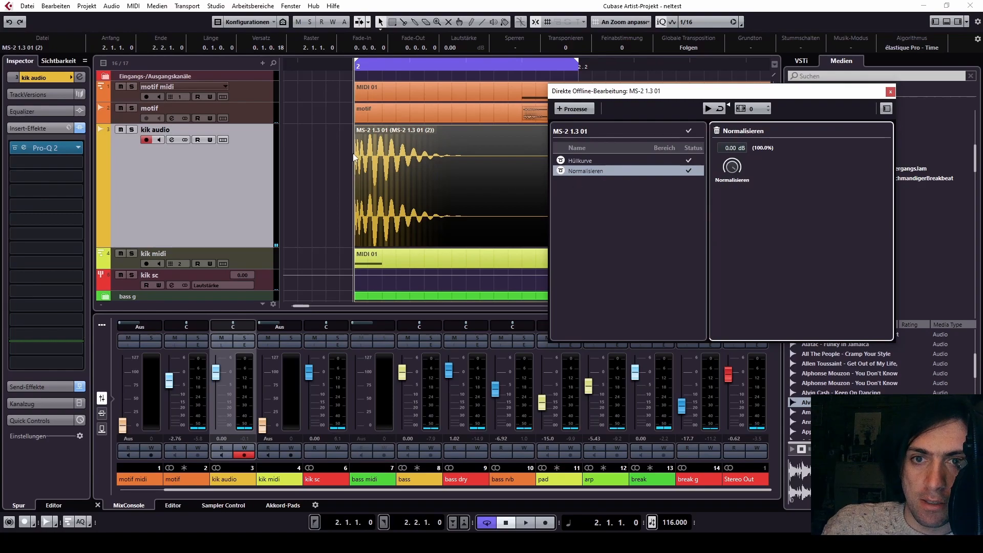
left_click(890, 92)
Lower the kik audio track's volume to -14.1 dB while listening to the loop.
left_click(46, 77)
left_click_drag(64, 125, 56, 129)
key("space")
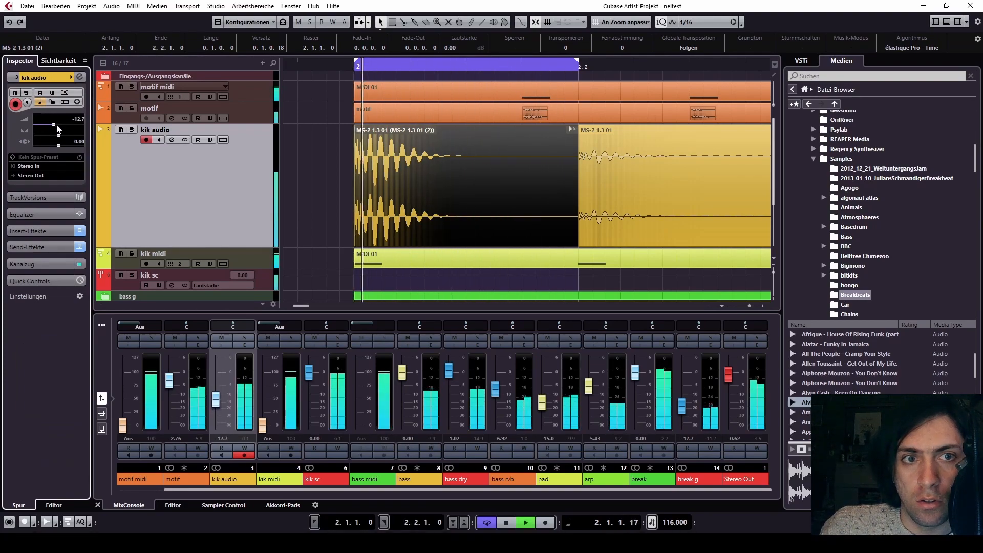
key("space")
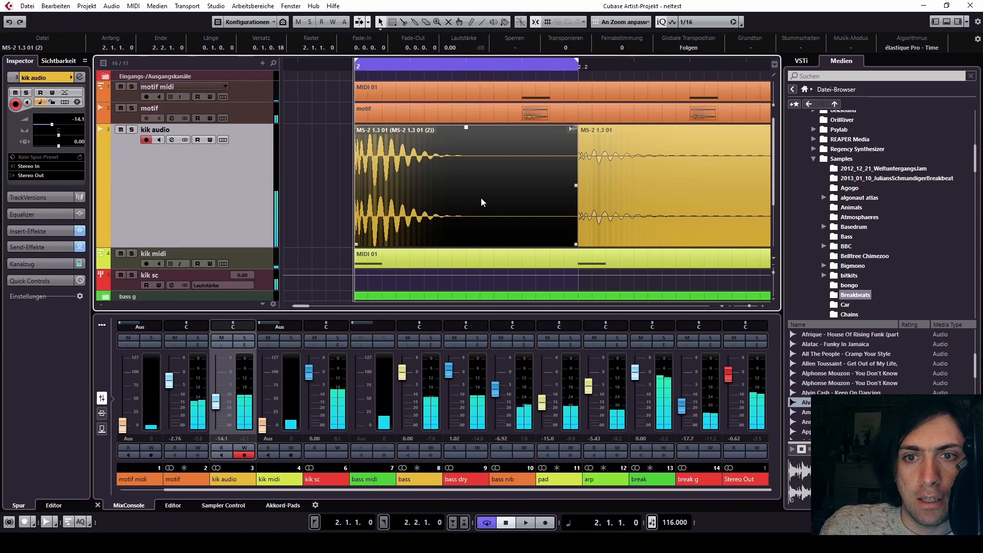
Delete the kick events on the kik audio track after the first kick up to bar 7.
key("g")
key("g")
key("g")
key("g")
left_click(378, 189)
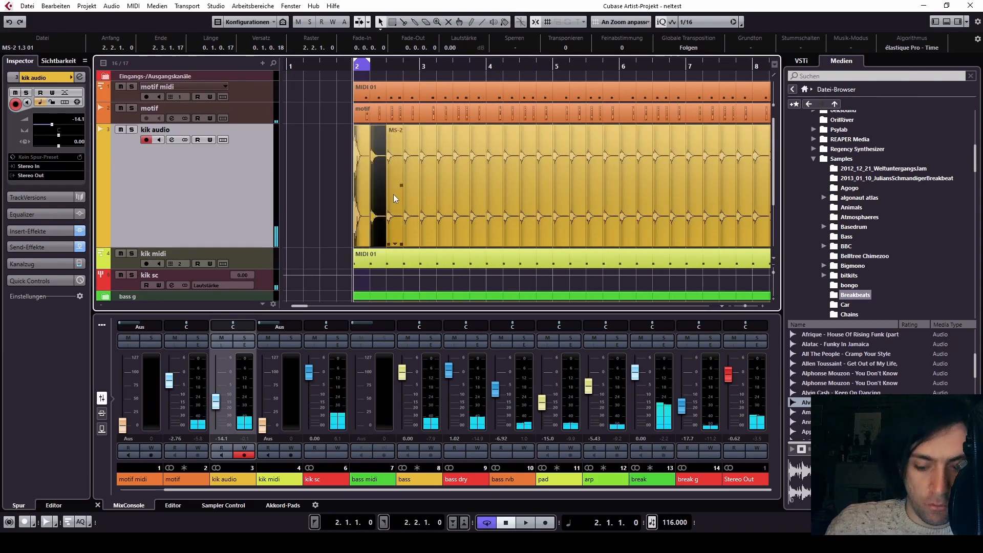
key("Delete")
left_click_drag(496, 175, 681, 175)
key("Delete")
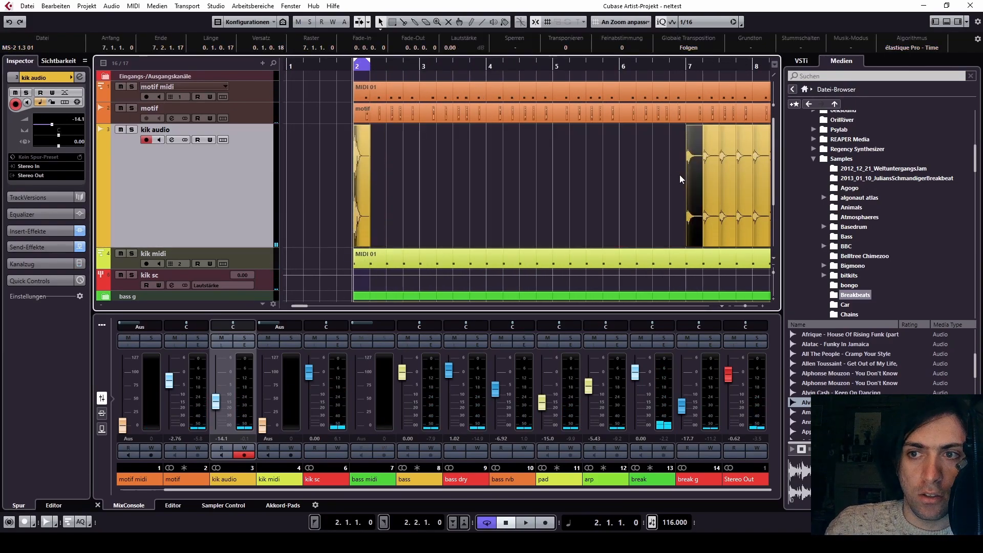
Delete the remaining kick events on the kik audio track from bar 7 to the end of the loop.
scroll(552, 174, "down", 3)
key("g")
scroll(487, 148, "up", 3)
left_click_drag(489, 159, 705, 168)
key("Delete")
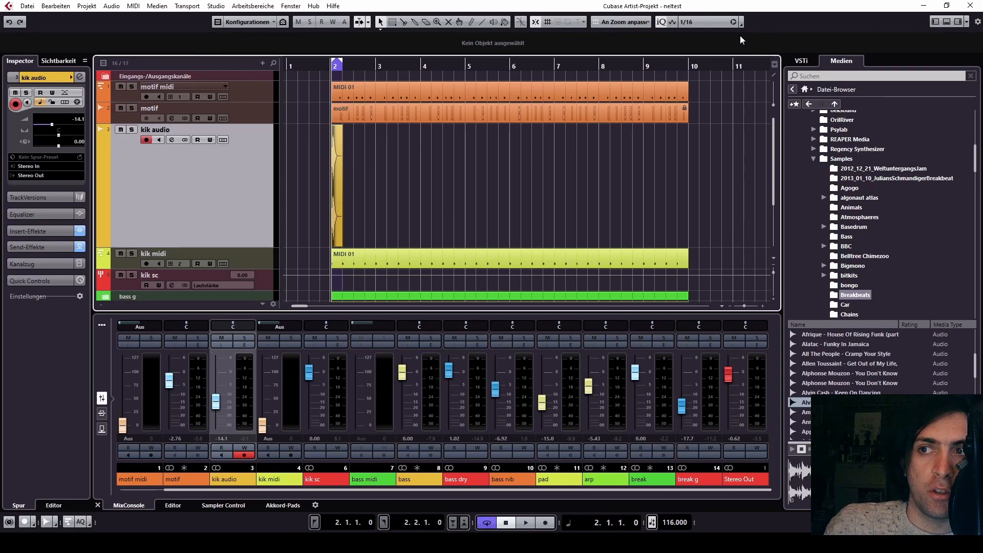
Examine the processes available for the remaining kick event in Direkte Offline-Bearbeitung and close its window.
left_click(335, 140)
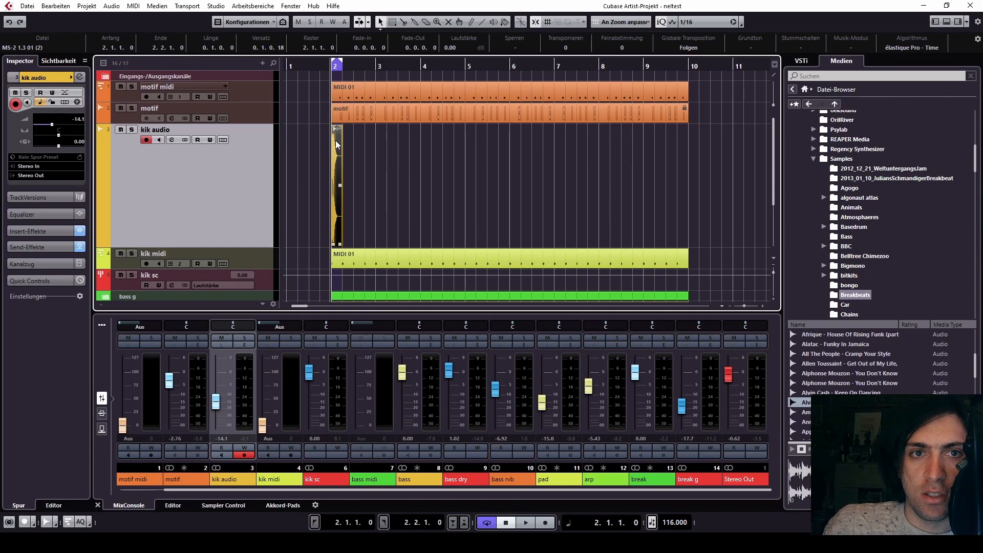
left_click(111, 6)
left_click(141, 56)
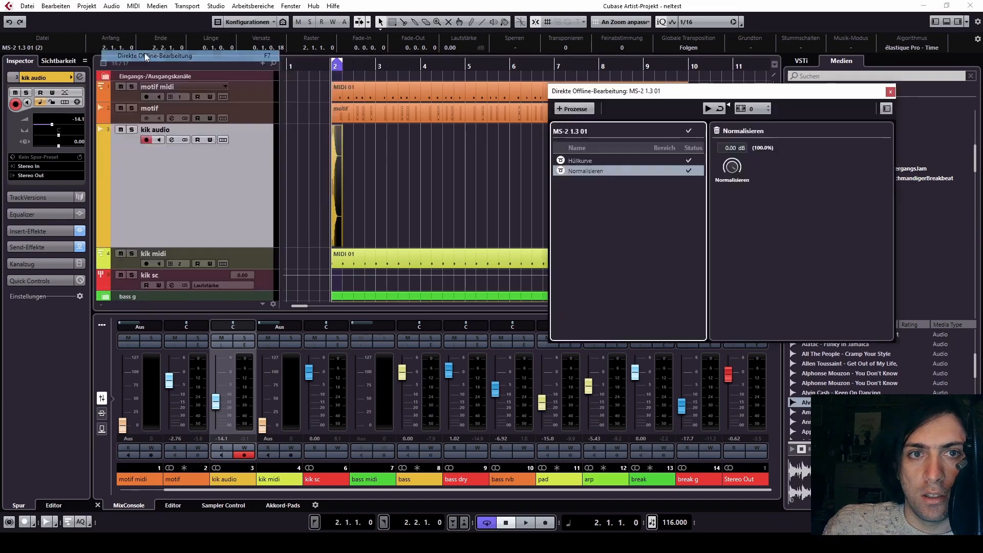
left_click(578, 109)
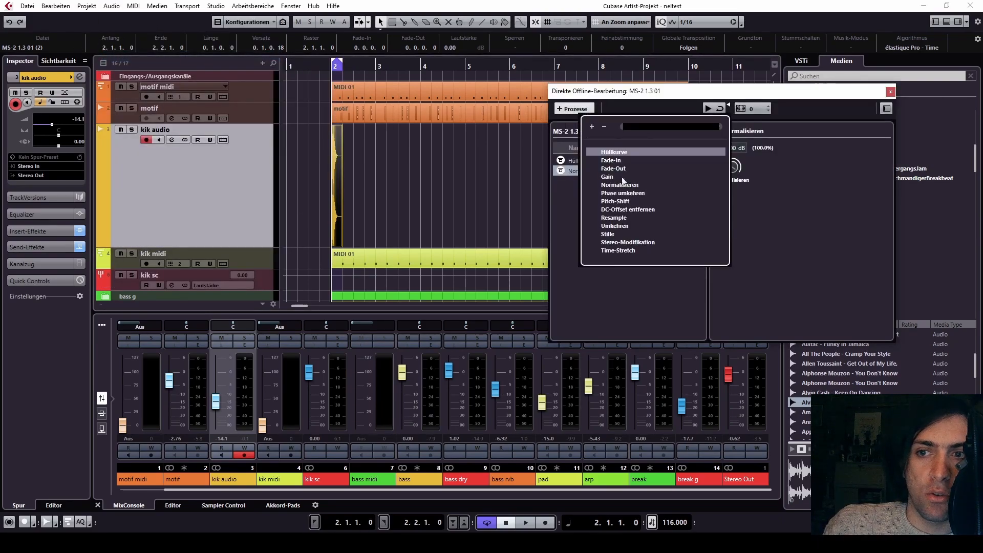
left_click(813, 292)
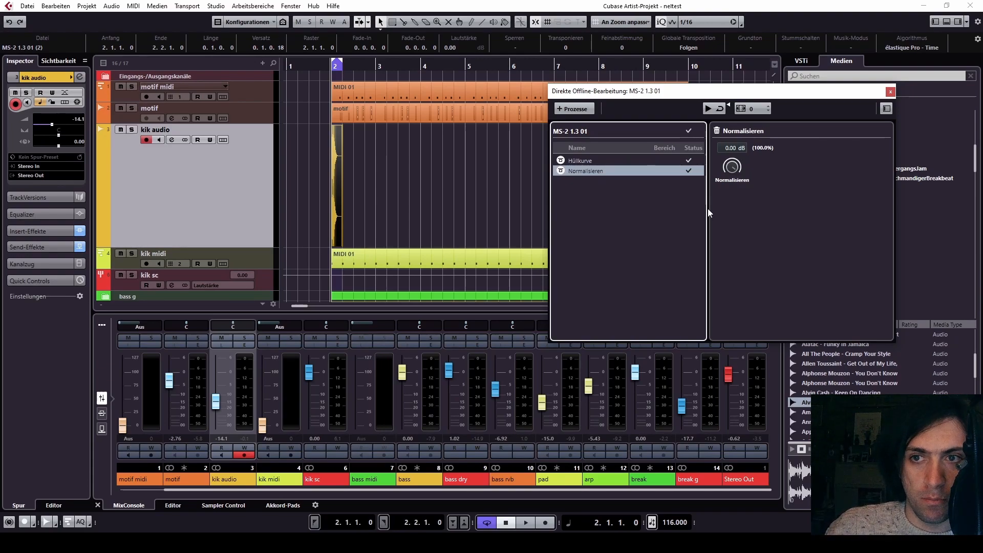
left_click(580, 114)
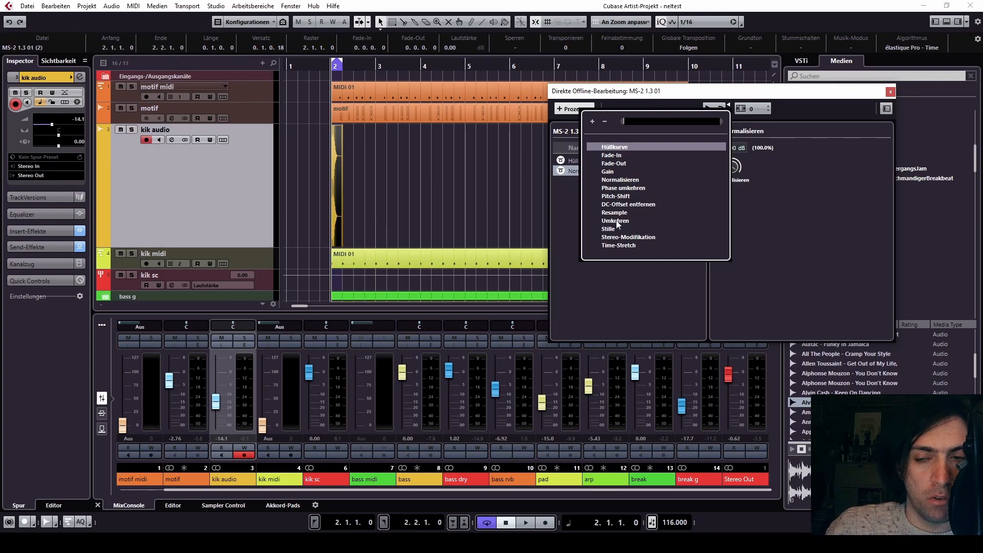
left_click(819, 238)
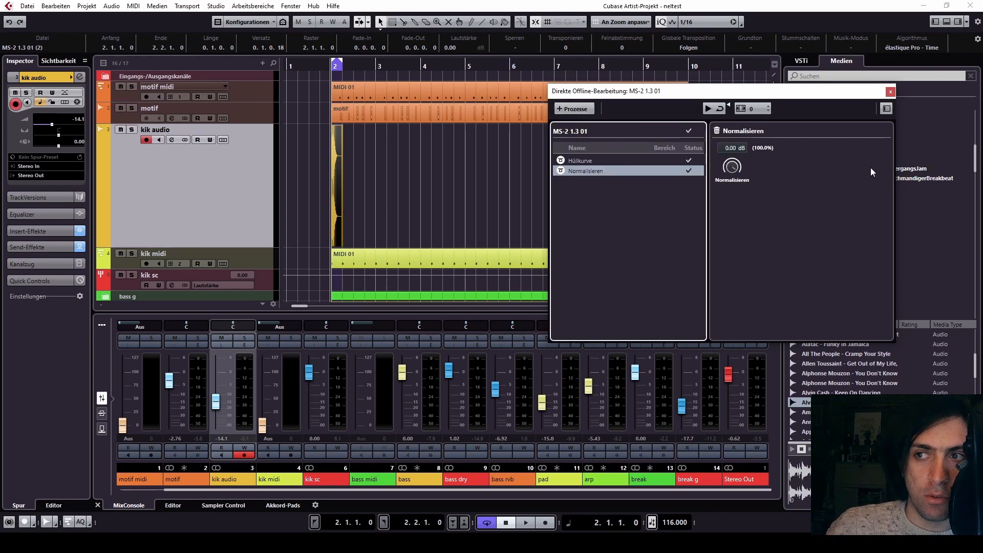
left_click(891, 92)
Delete the tiny leftover audio event directly after the first kick at 2.2.
scroll(335, 157, "up", 5)
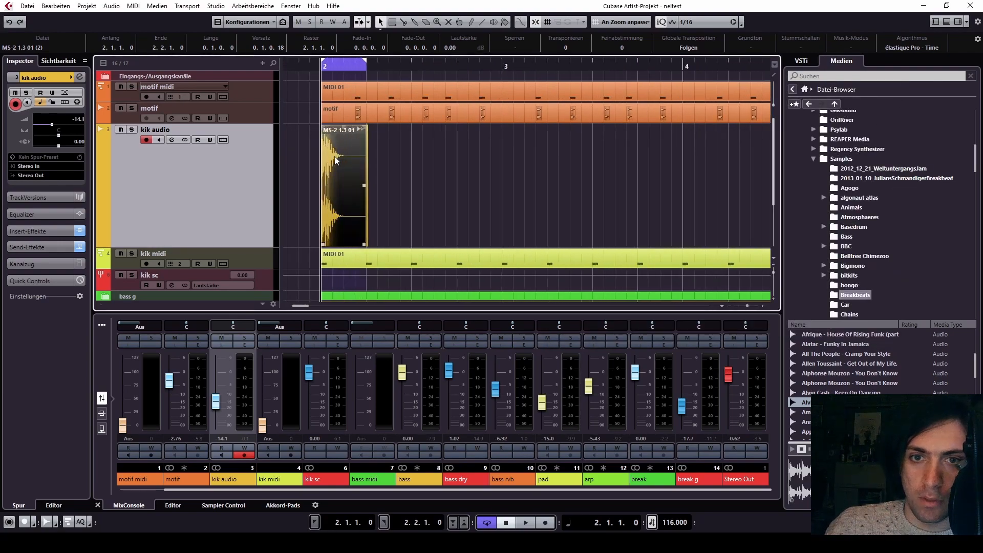
left_click(533, 170)
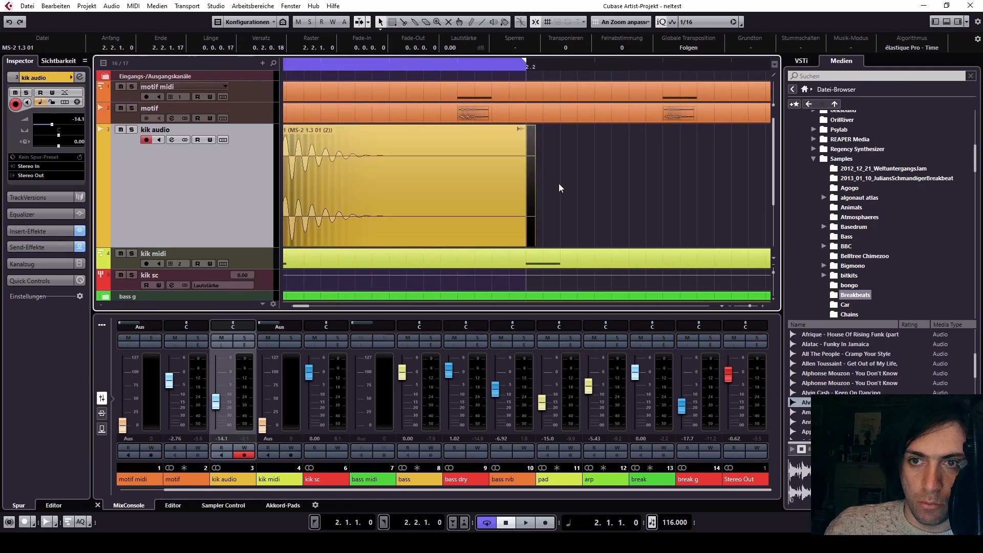
key("Delete")
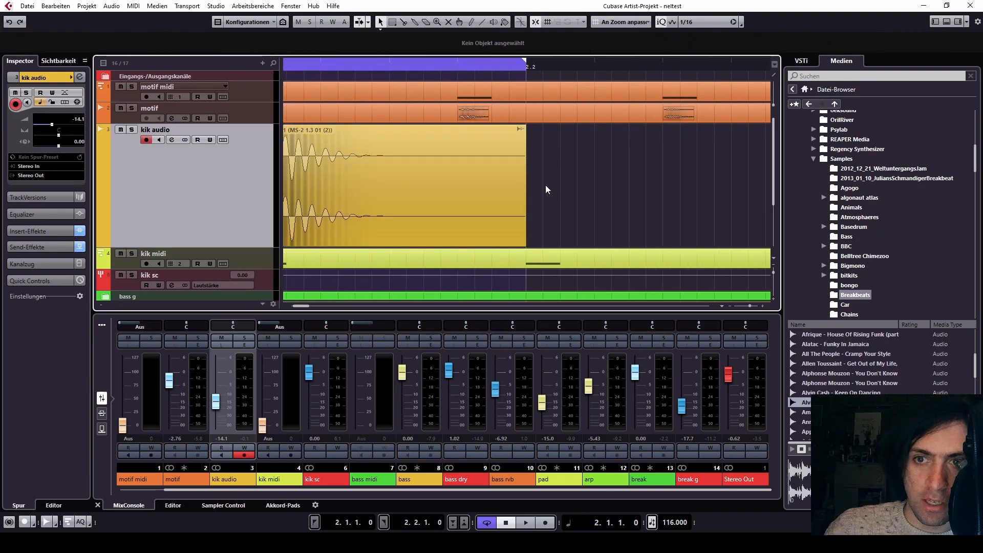
Duplicate the first kick event three times to fill bar 2 of the kik audio track.
left_click(477, 177)
scroll(474, 174, "down", 5)
scroll(474, 174, "down", 3)
key("ctrl+d")
key("ctrl+d")
key("ctrl+d")
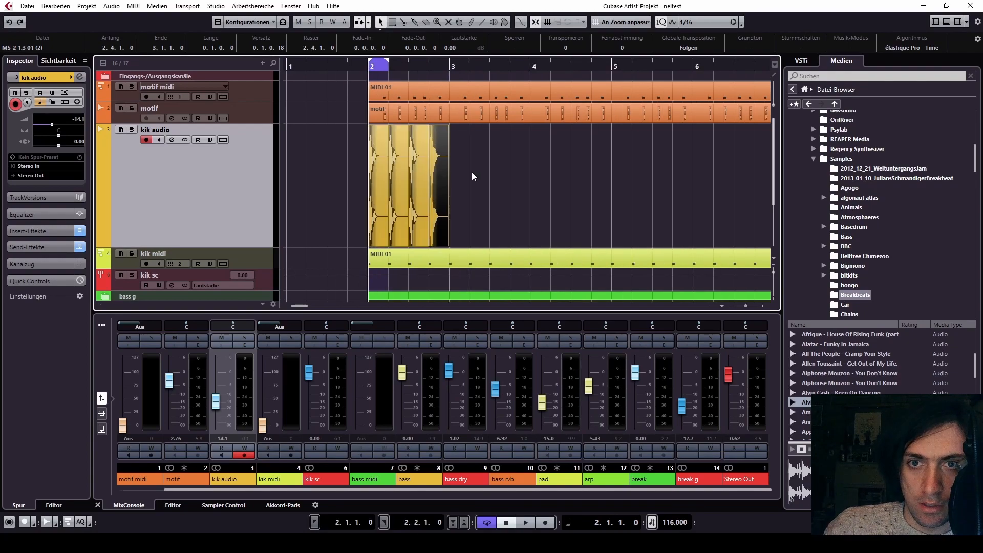
Glue the four kick events in bar 2 into one part and select it.
right_click(379, 164)
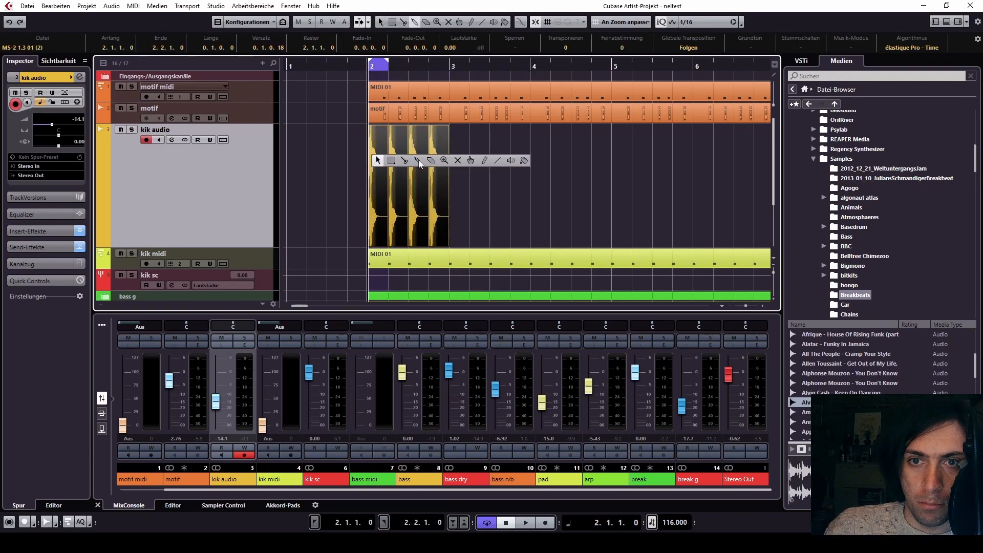
left_click(418, 160)
left_click(384, 168)
key("1")
left_click(415, 156)
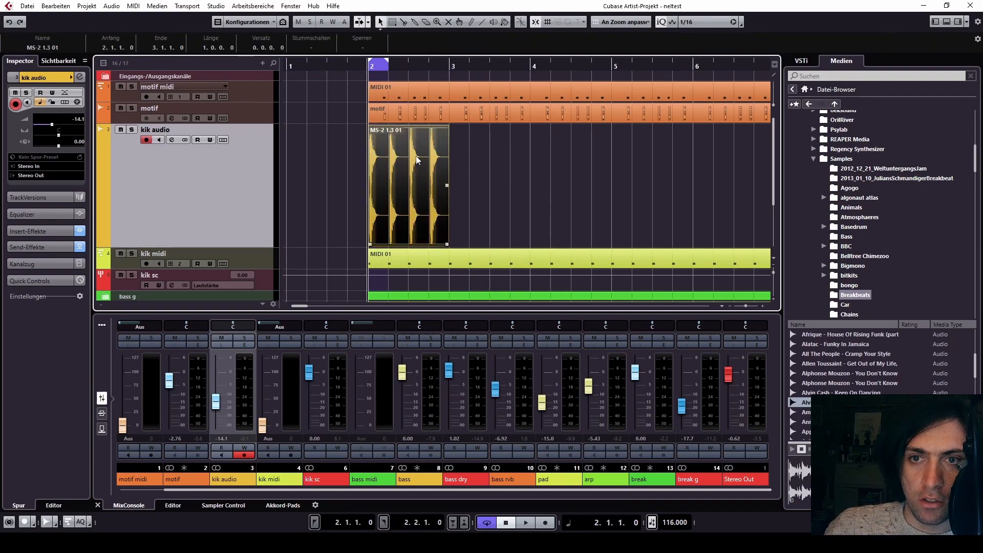
Duplicate the one-bar kick part up to bar 10 and delete the surplus copy beyond the loop.
key("ctrl+d")
key("ctrl+d")
key("ctrl+d")
key("g")
key("ctrl+d")
key("ctrl+d")
key("ctrl+d")
key("g")
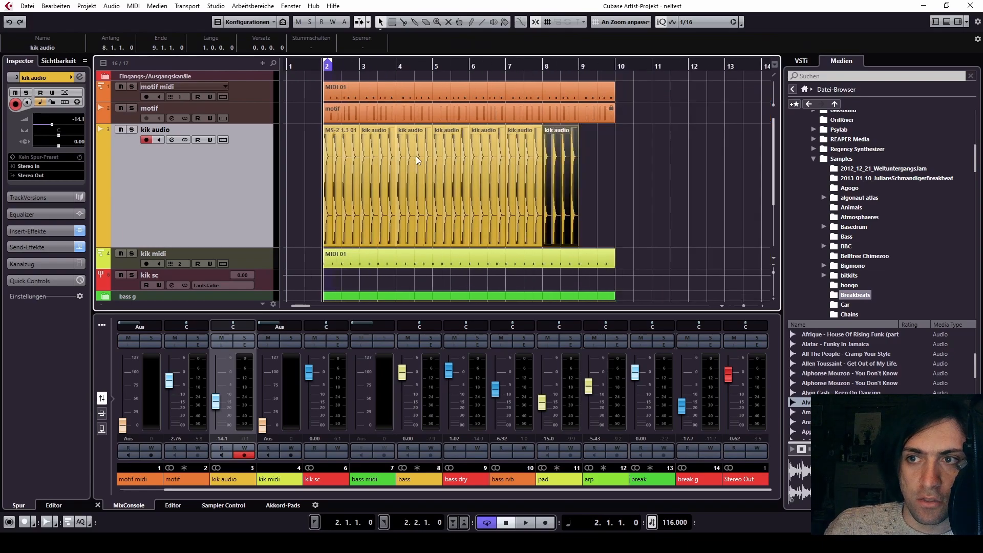
key("g")
key("ctrl+d")
key("ctrl+d")
key("Delete")
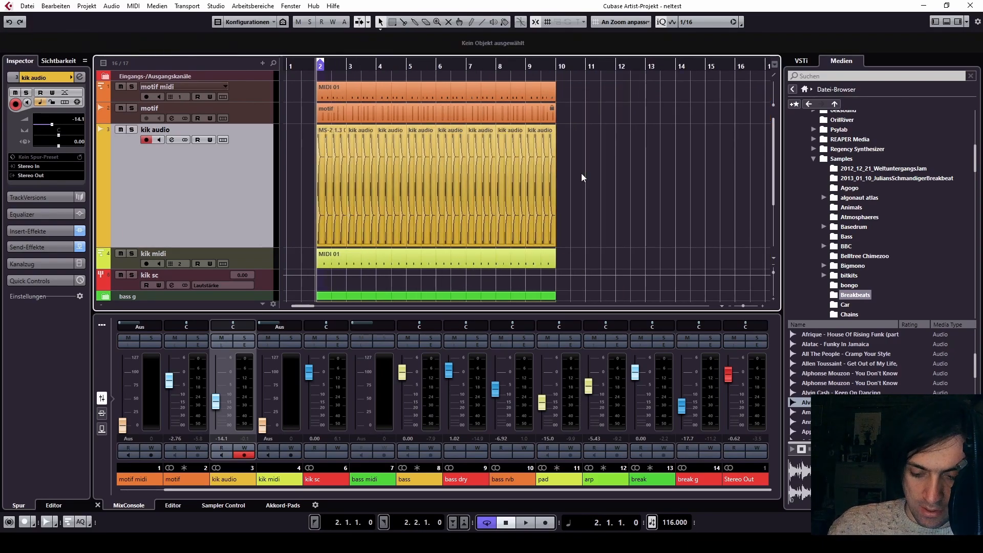
Reduce the kik audio track's height and extend the cycle range to span bars 2 to 10.
left_click_drag(175, 246, 190, 140)
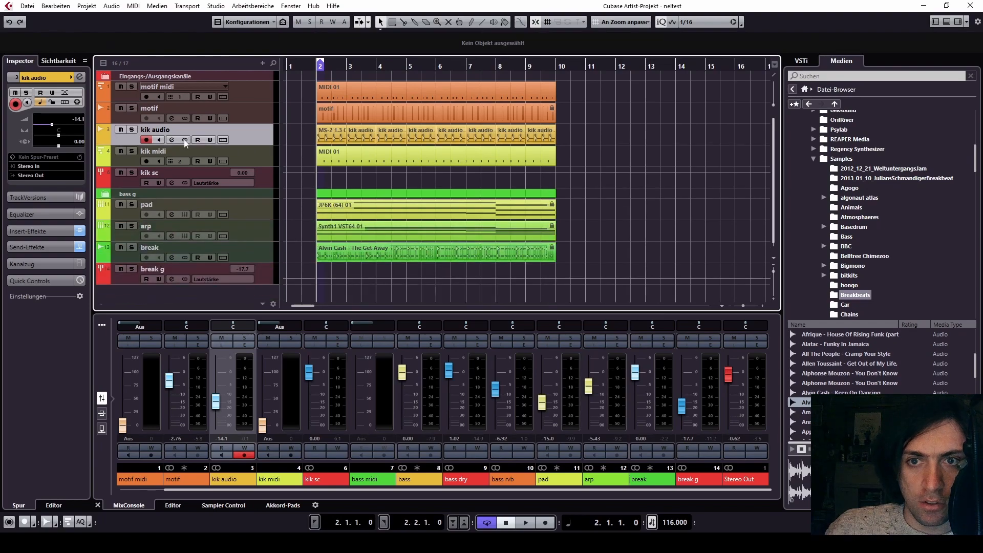
left_click_drag(320, 66, 555, 69)
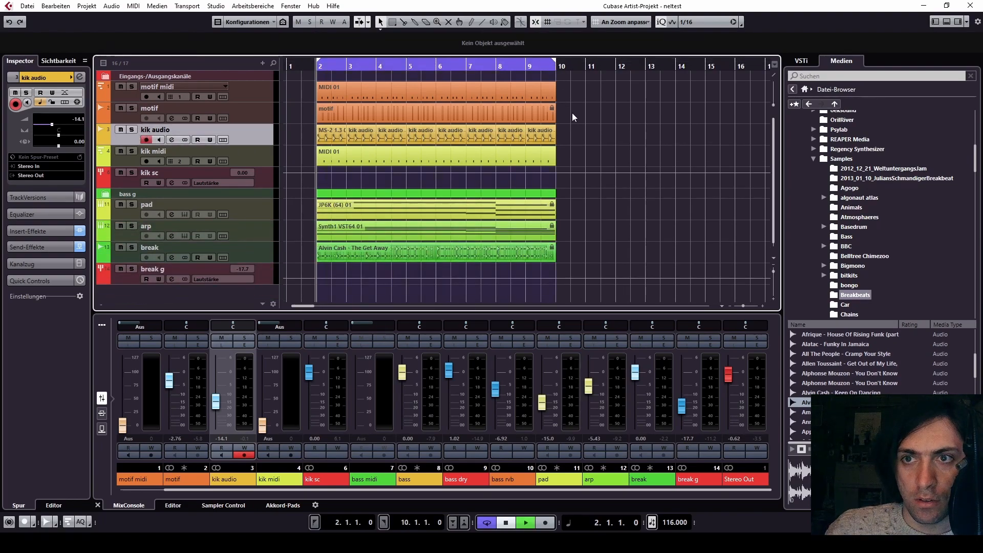
Play the loop and set the kik audio track's volume to -15.8 dB.
key("space")
scroll(60, 123, "down", 2)
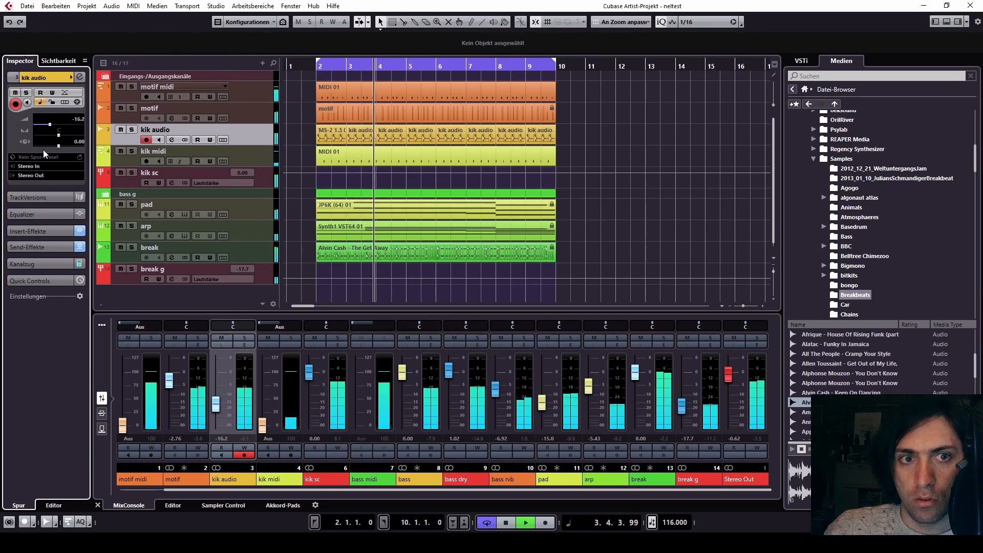
scroll(62, 124, "up", 1)
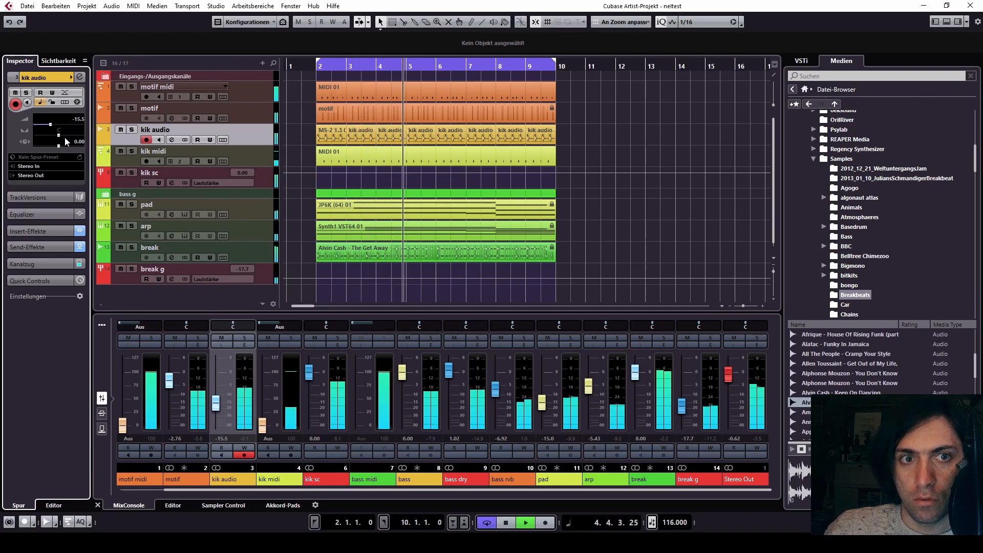
key("space")
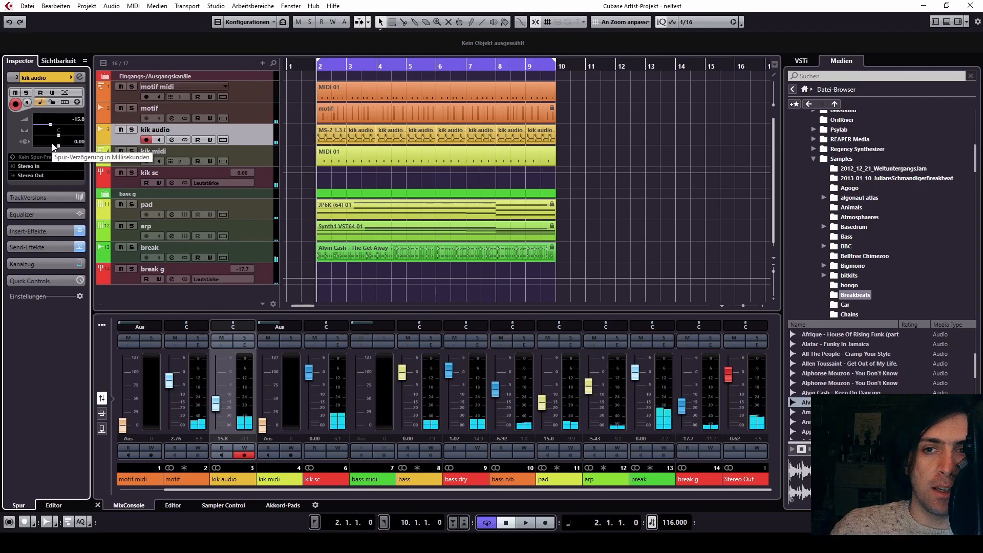
Try to split the last kik audio part together with the kik midi part at 9.3, and undo the split.
left_click(327, 138)
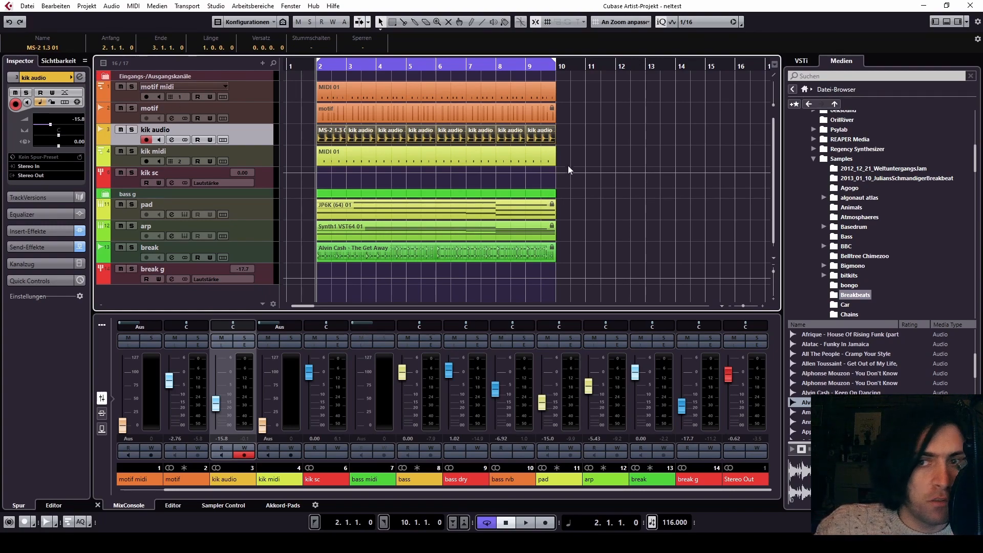
left_click(540, 133)
scroll(539, 133, "up", 6)
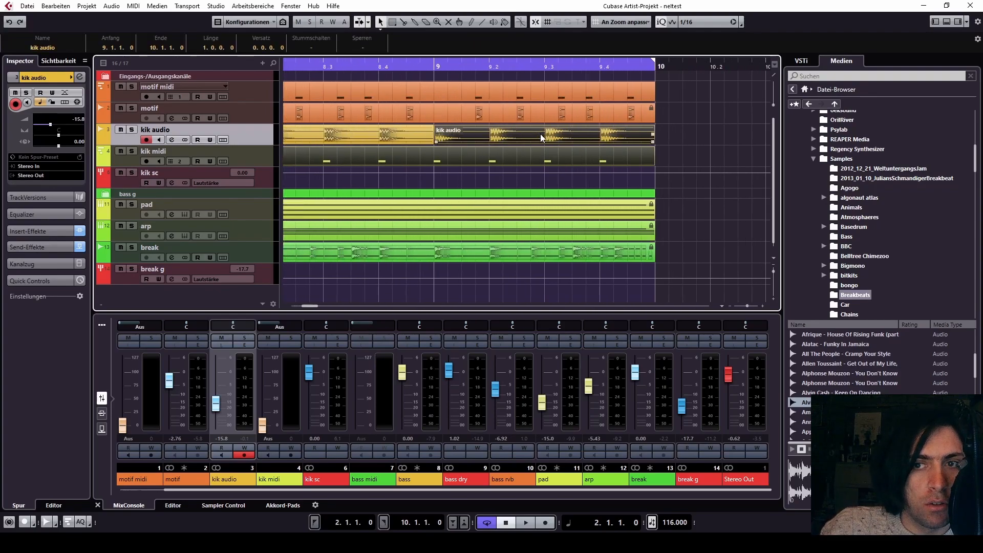
key("3")
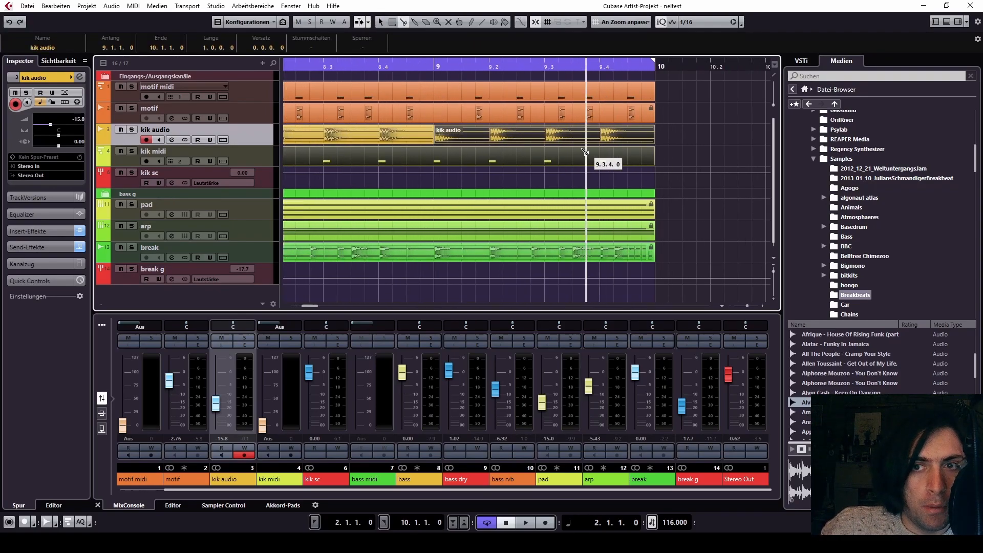
left_click(546, 137)
key("1")
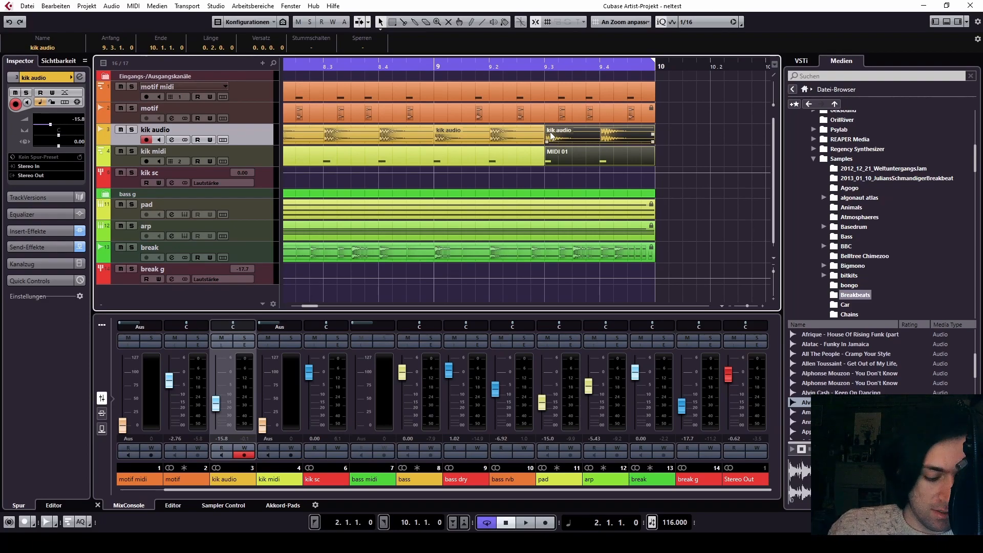
key("ctrl+z")
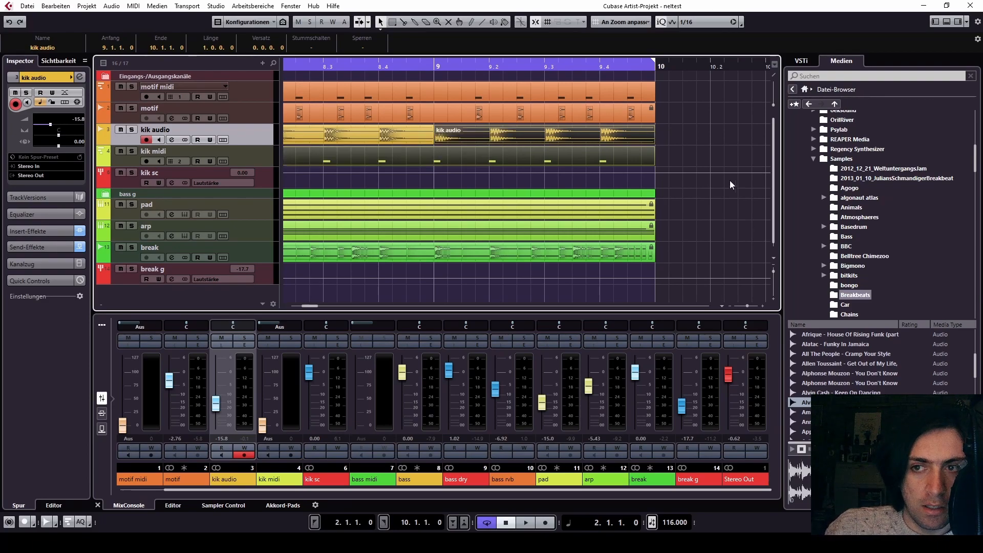
left_click(664, 142)
scroll(465, 154, "down", 5)
scroll(466, 154, "down", 5)
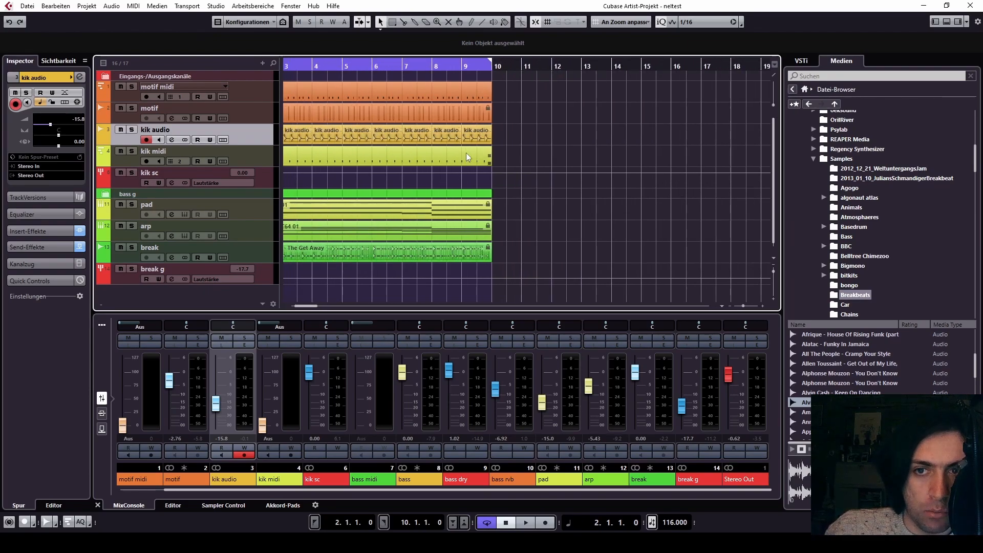
scroll(296, 122, "up", 2)
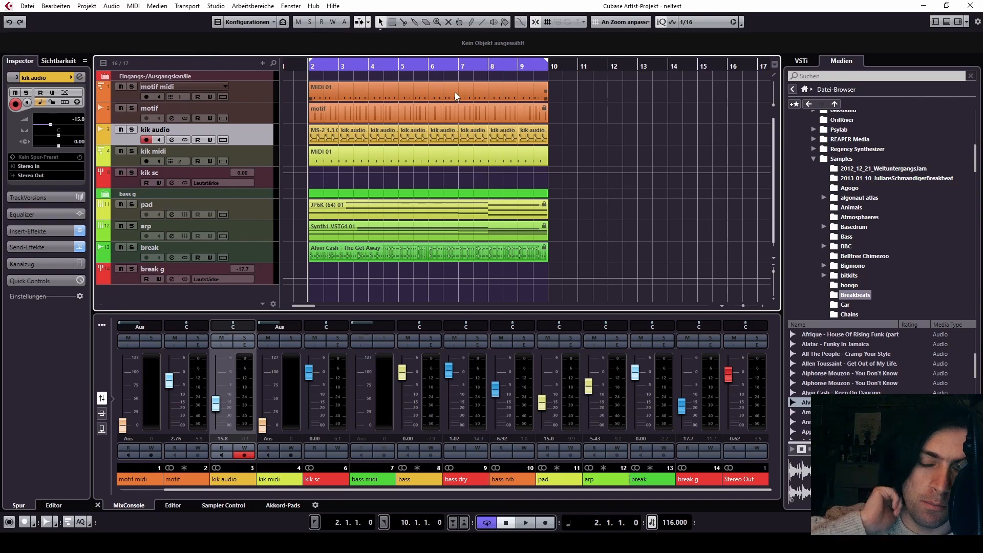
left_click_drag(576, 260, 297, 58)
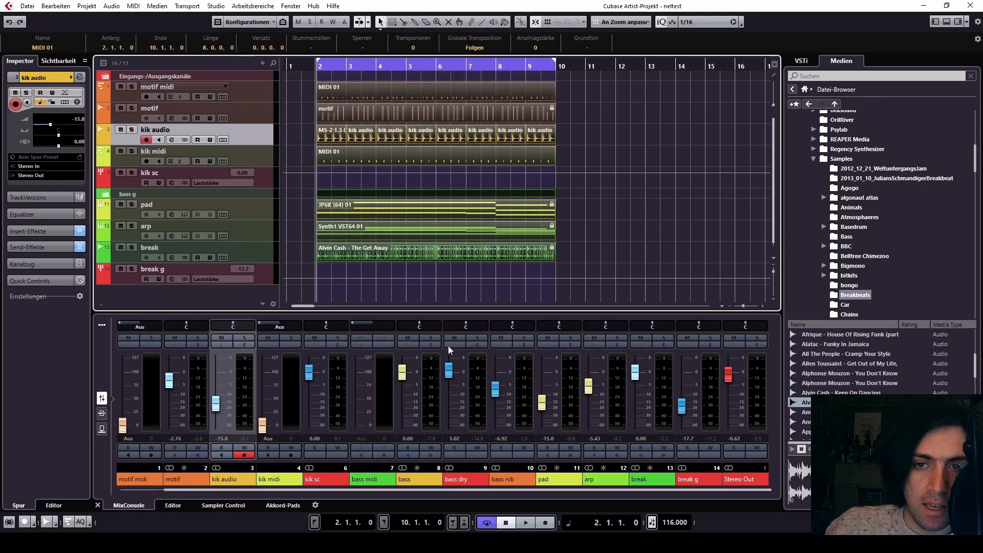
left_click(587, 250)
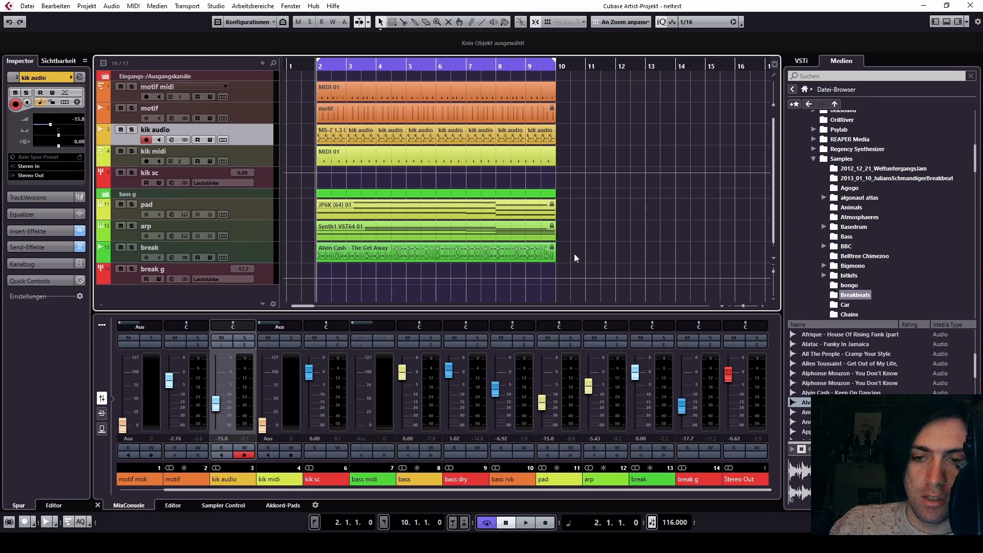
left_click_drag(586, 250, 299, 83)
left_click(299, 85)
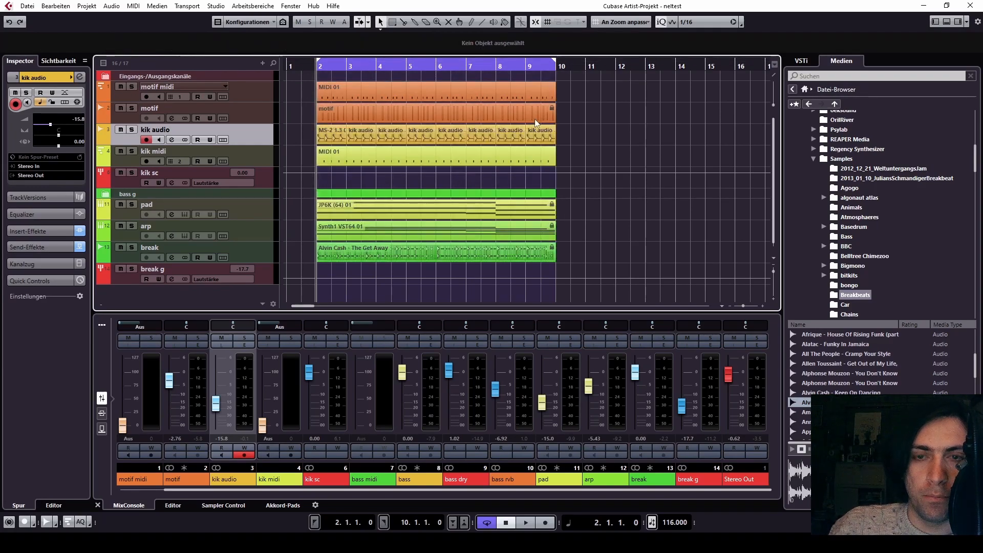